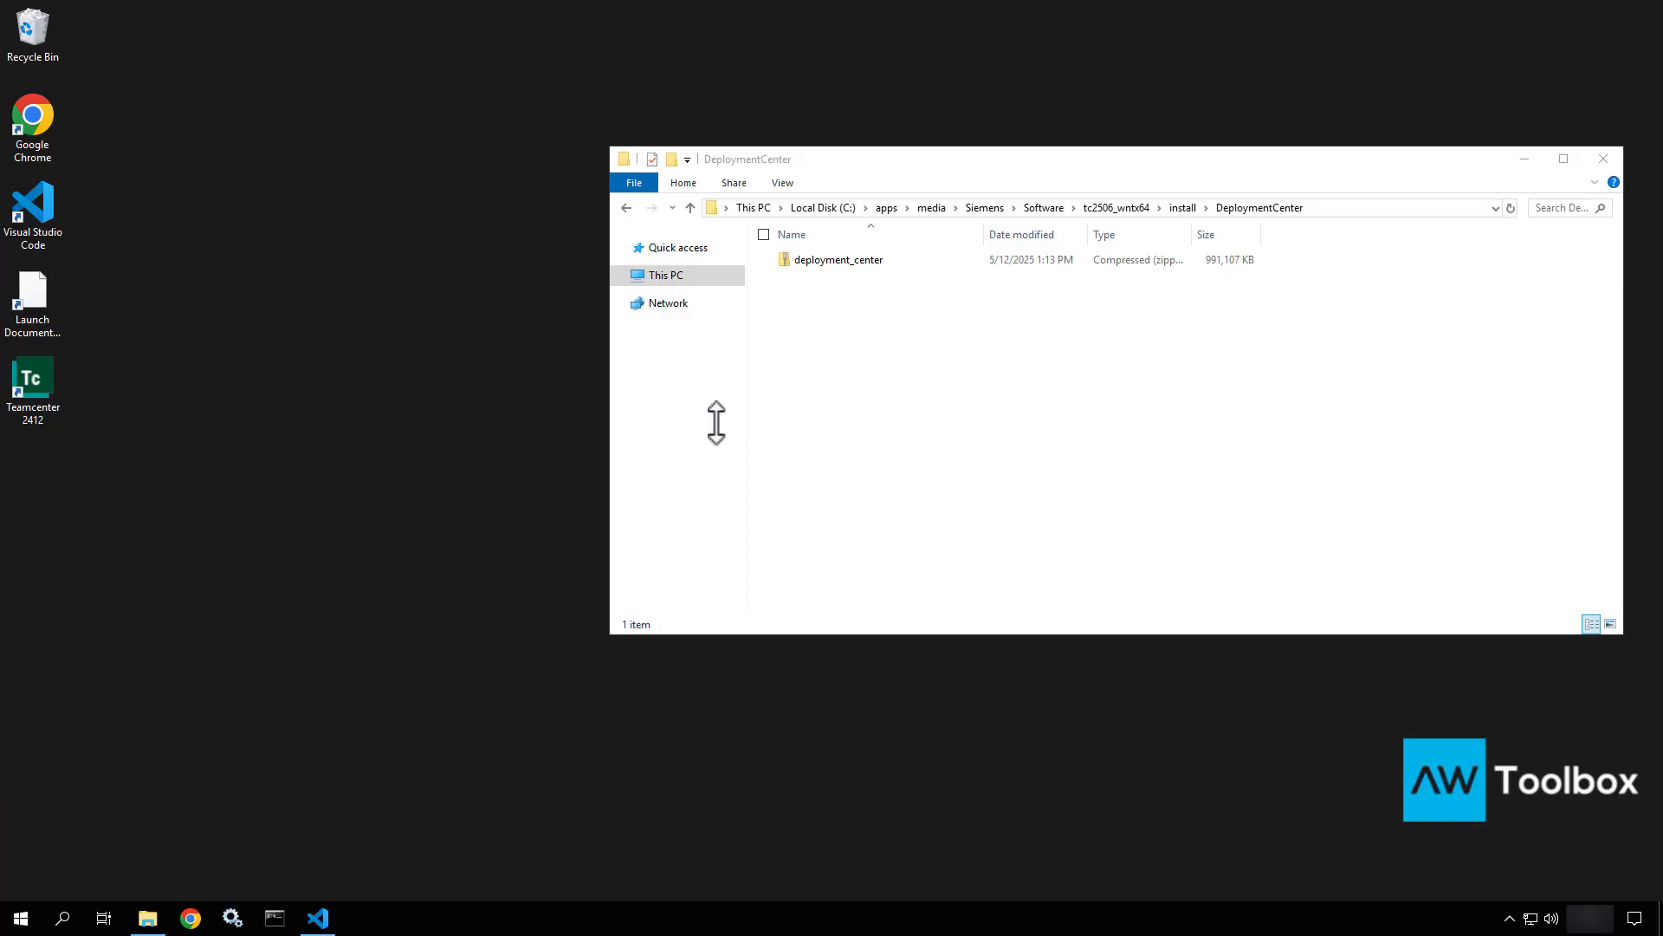
Locate and select the deployment_center zip in the DeploymentCenter folder.
{"action": "left_click", "coordinate": [885, 379]}
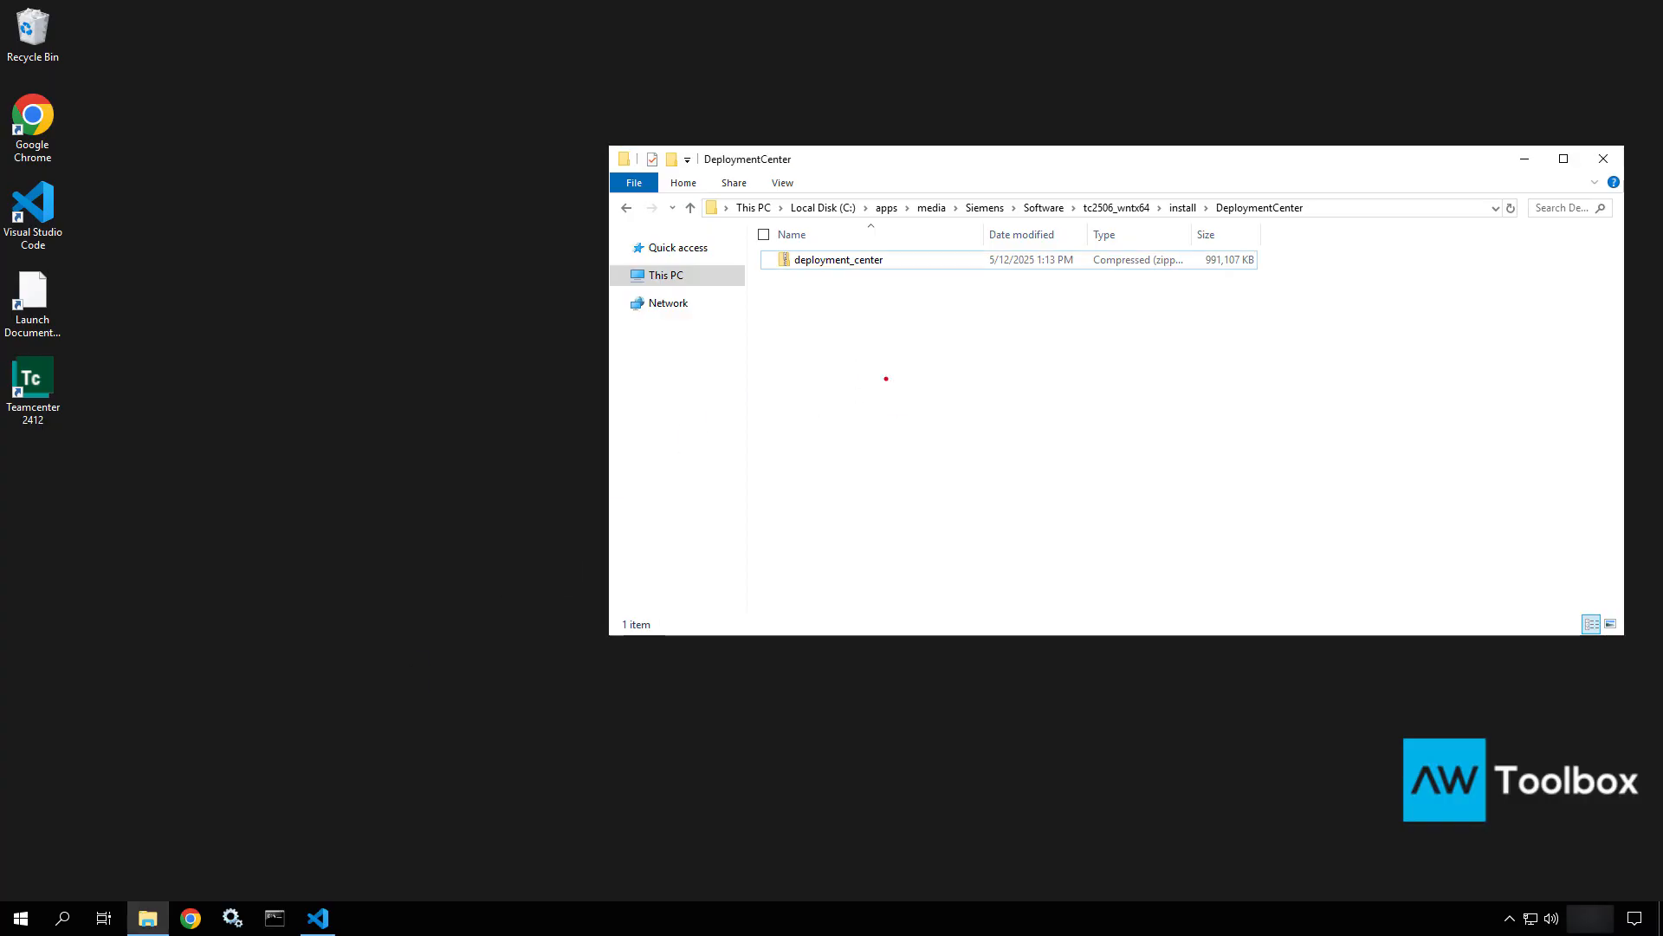
{"action": "left_click_drag", "start_coordinate": [837, 275], "coordinate": [880, 410]}
{"action": "left_click", "coordinate": [893, 264]}
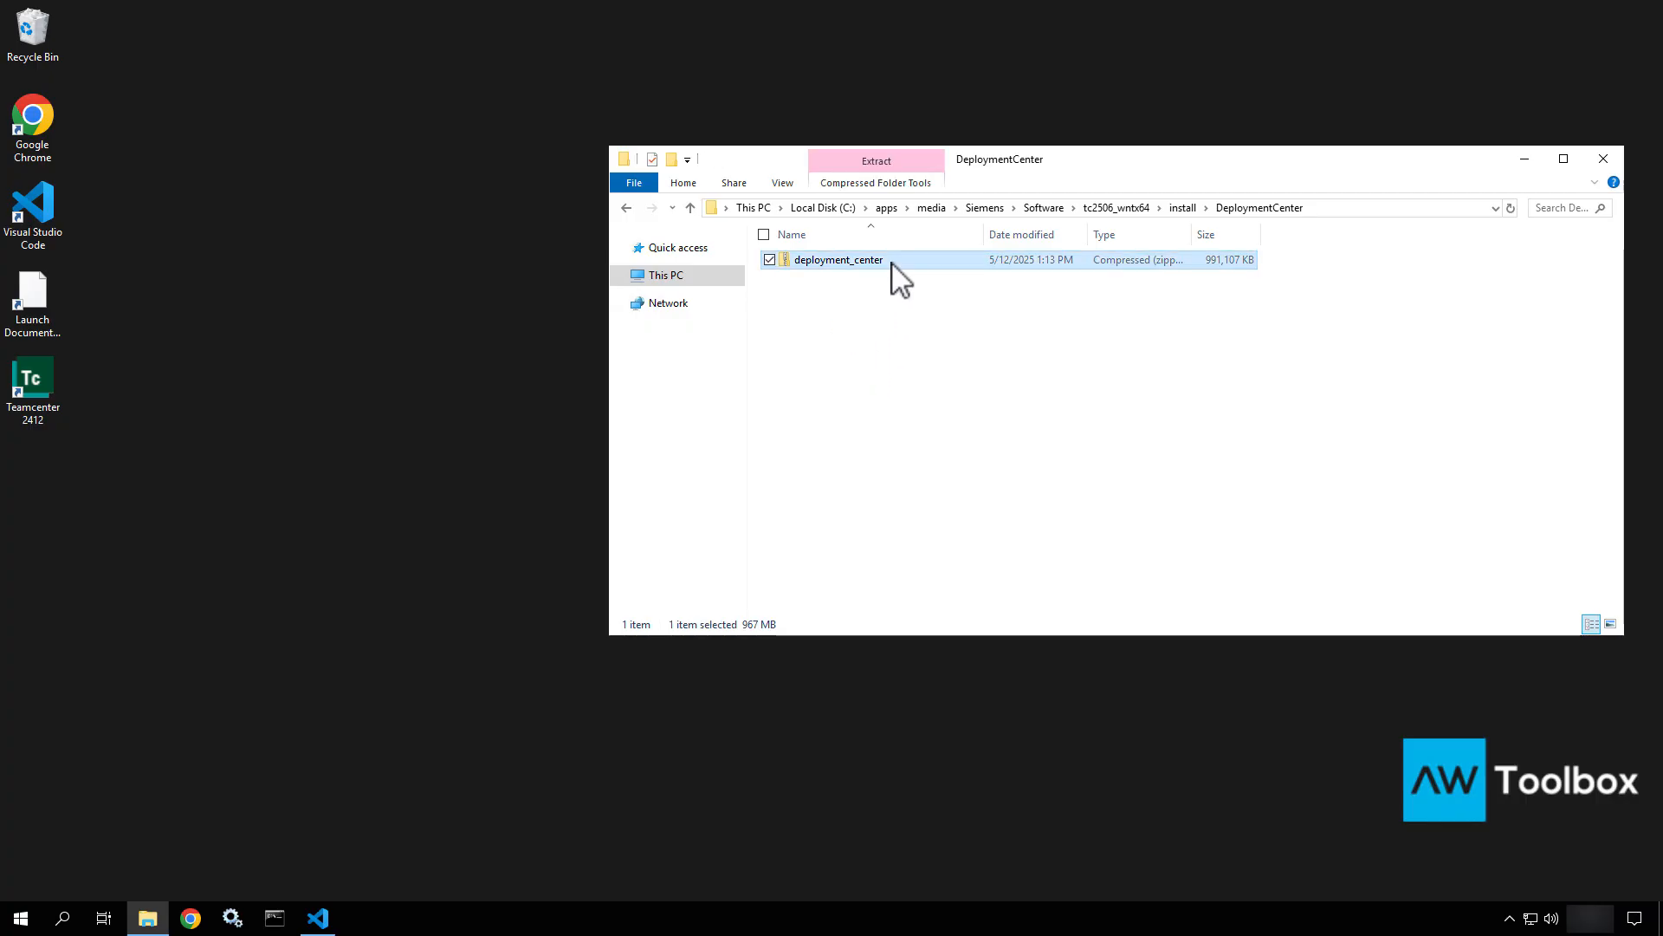
{"action": "right_click", "coordinate": [893, 263]}
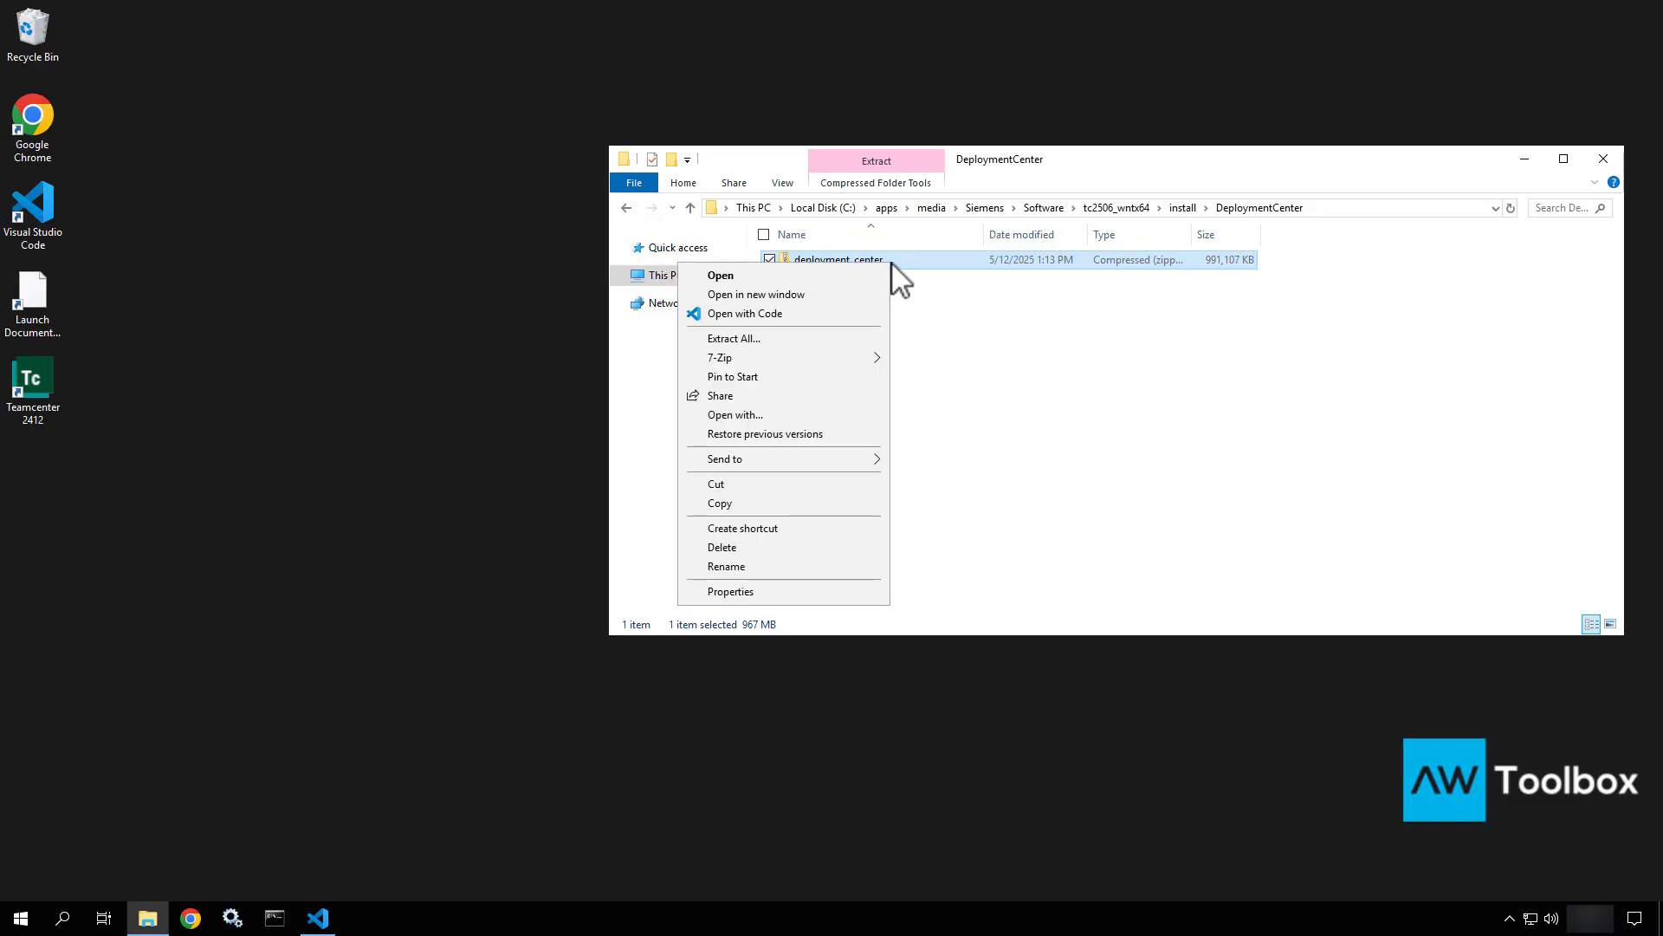
{"action": "left_click", "coordinate": [1111, 221]}
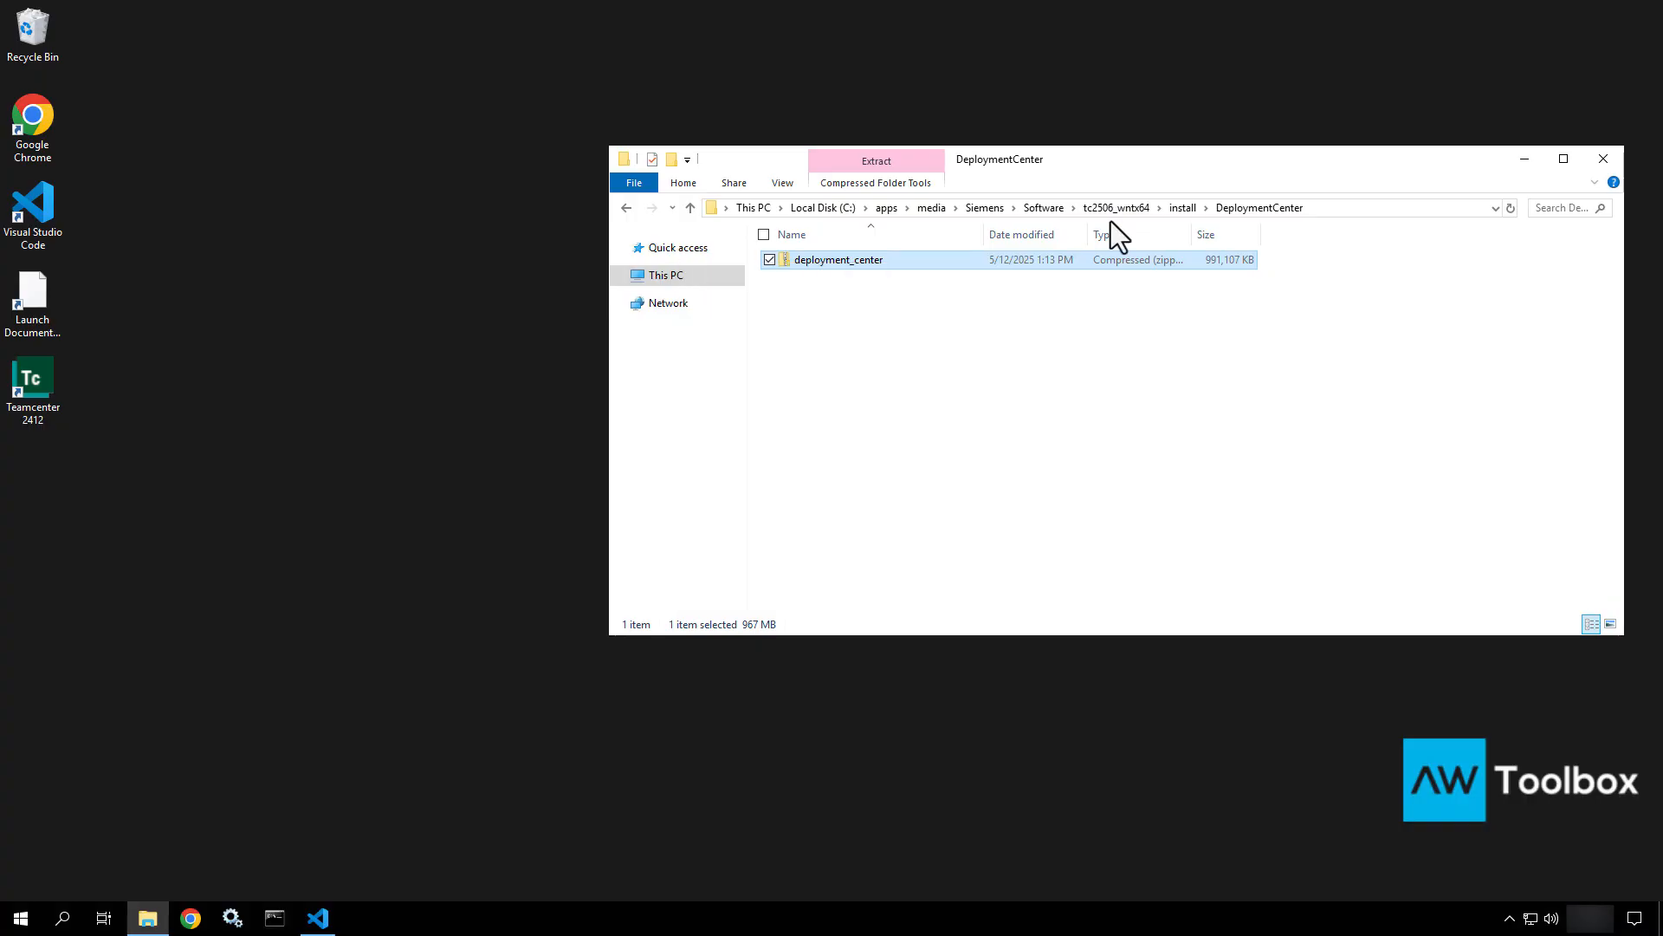
{"action": "key", "text": "F11"}
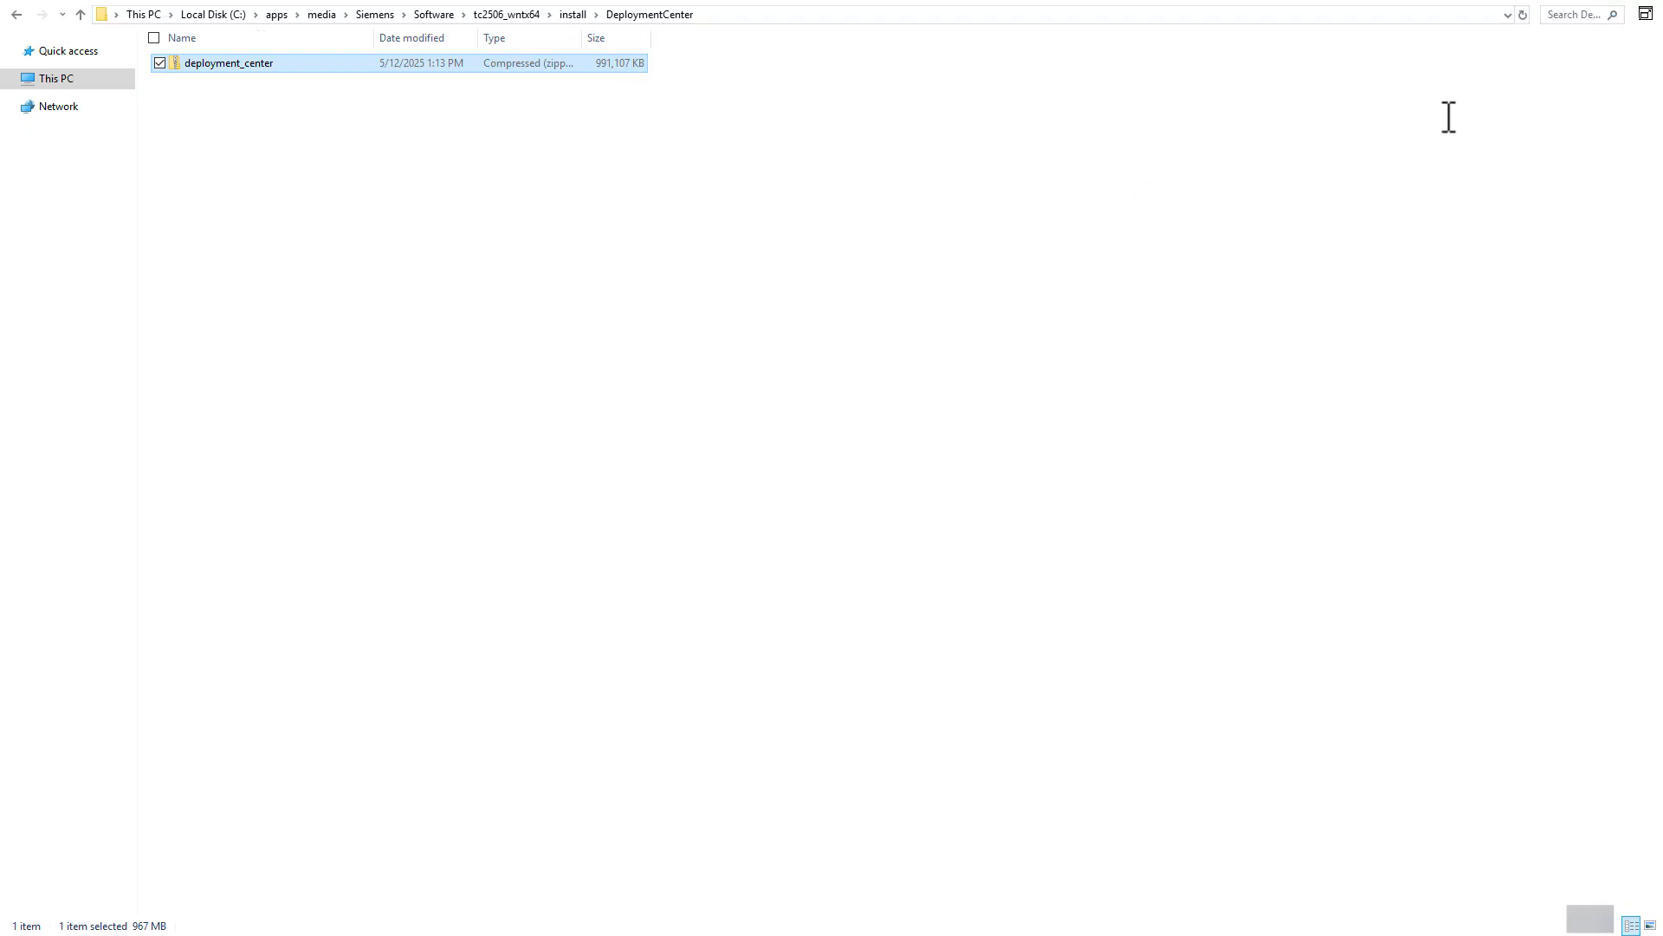
{"action": "key", "text": "F11"}
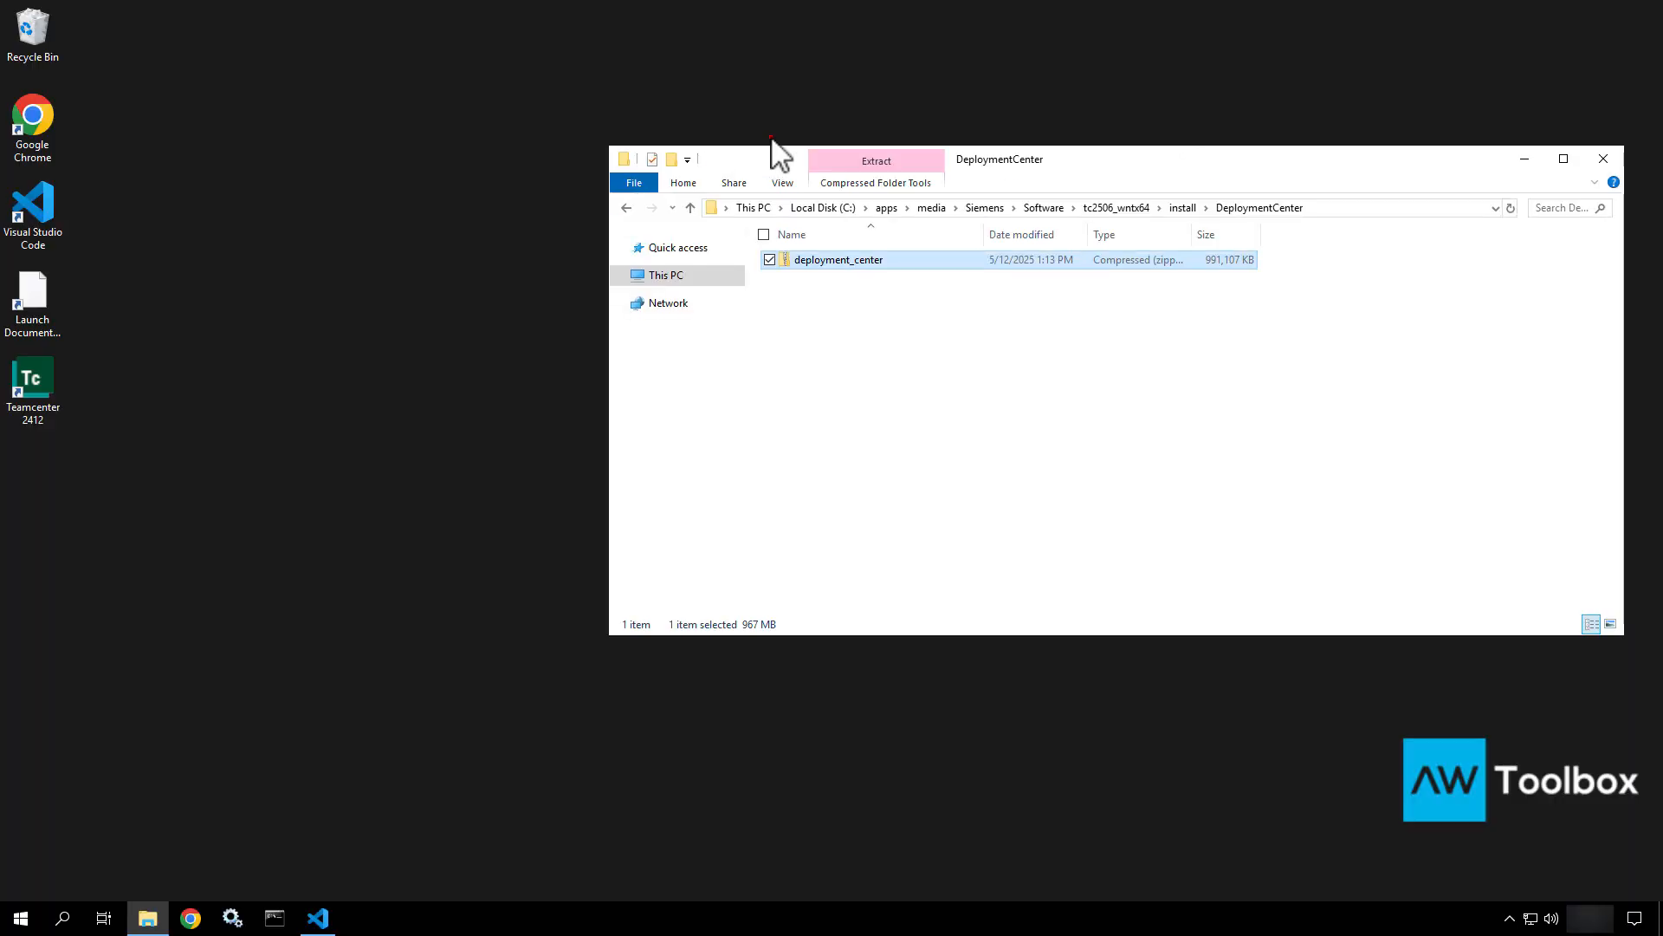
Extract the deployment_center zip with 7-Zip into a deployment_center folder beside it.
{"action": "right_click", "coordinate": [804, 259]}
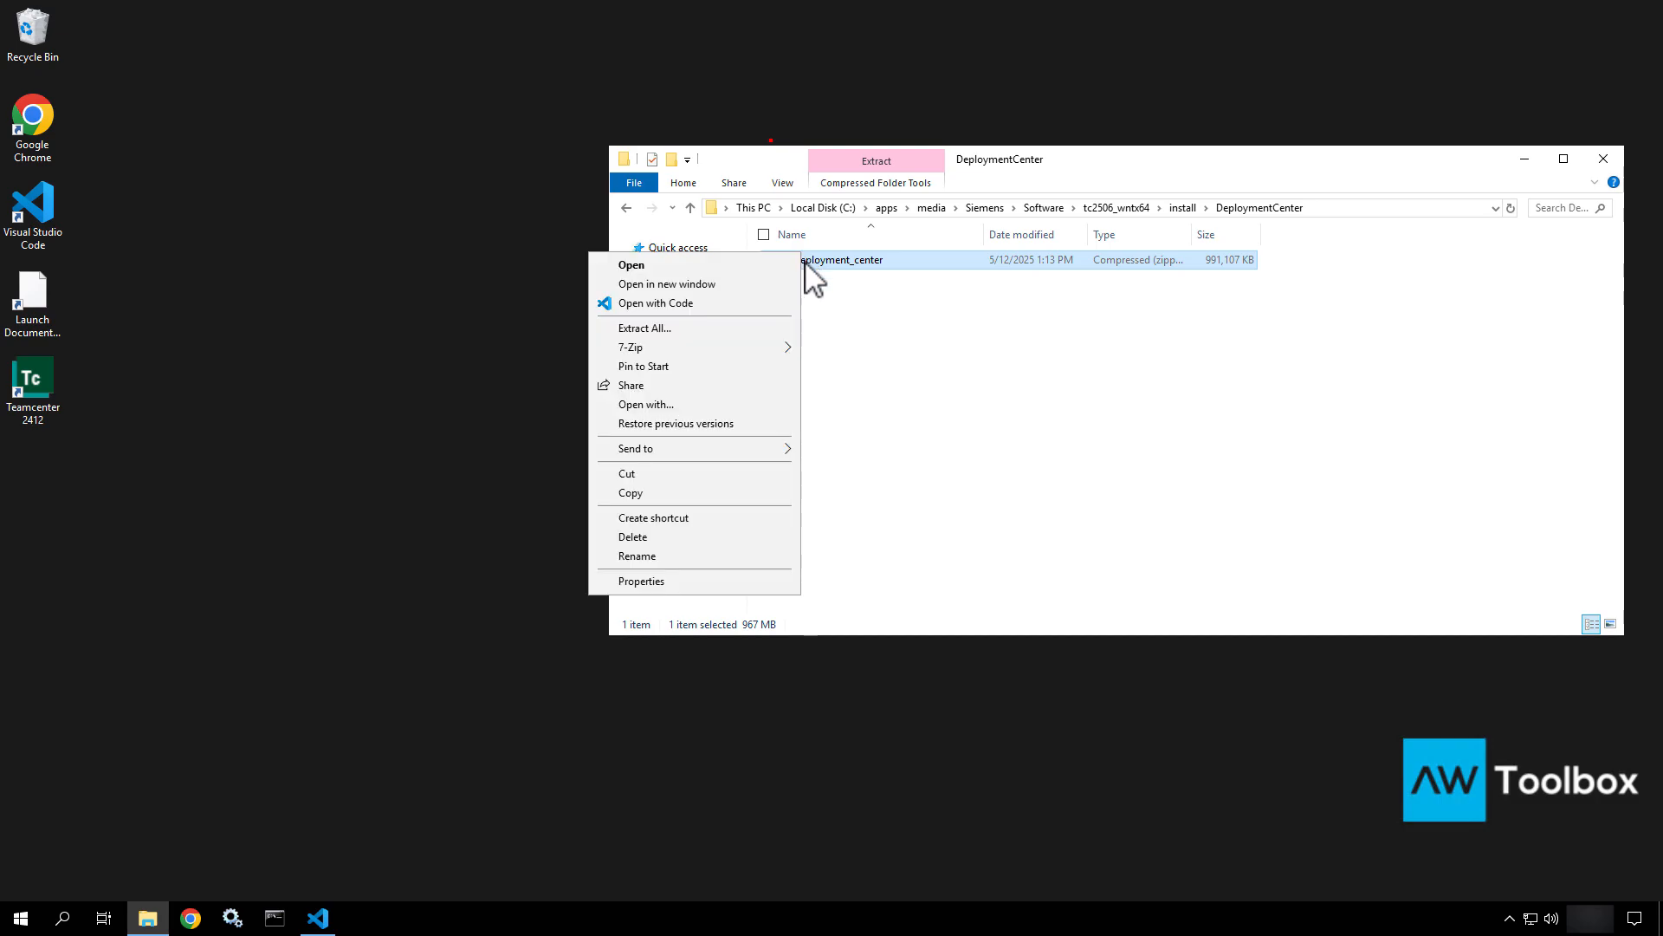
{"action": "mouse_move", "coordinate": [715, 348]}
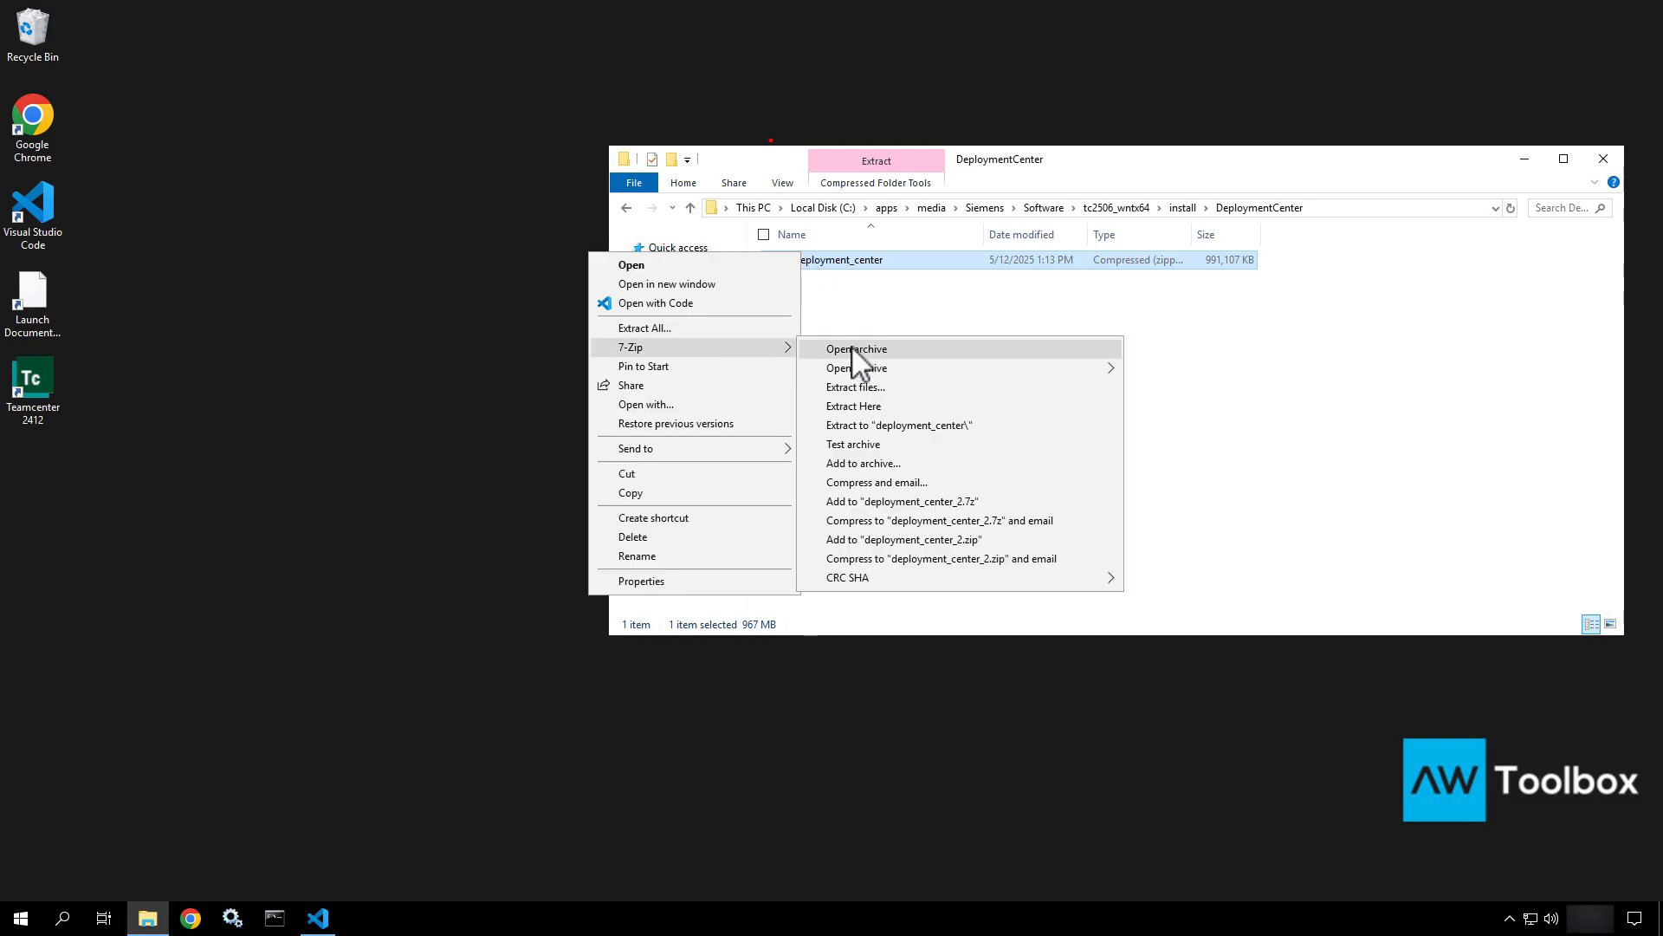
{"action": "left_click", "coordinate": [861, 390]}
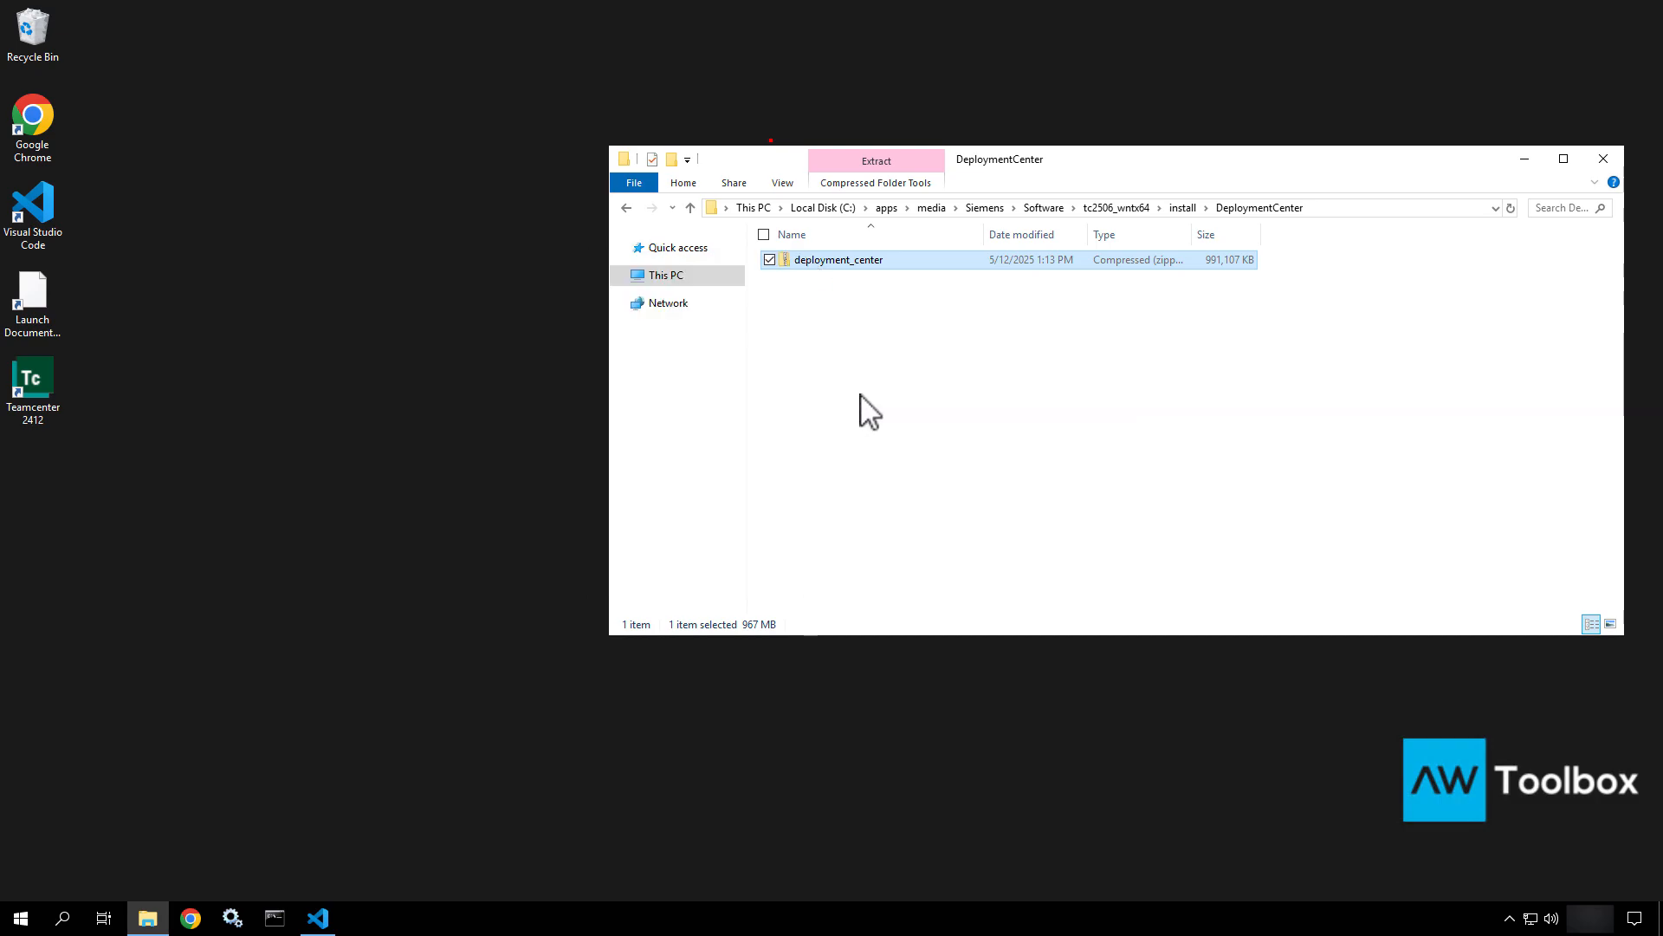
{"action": "left_click", "coordinate": [820, 567]}
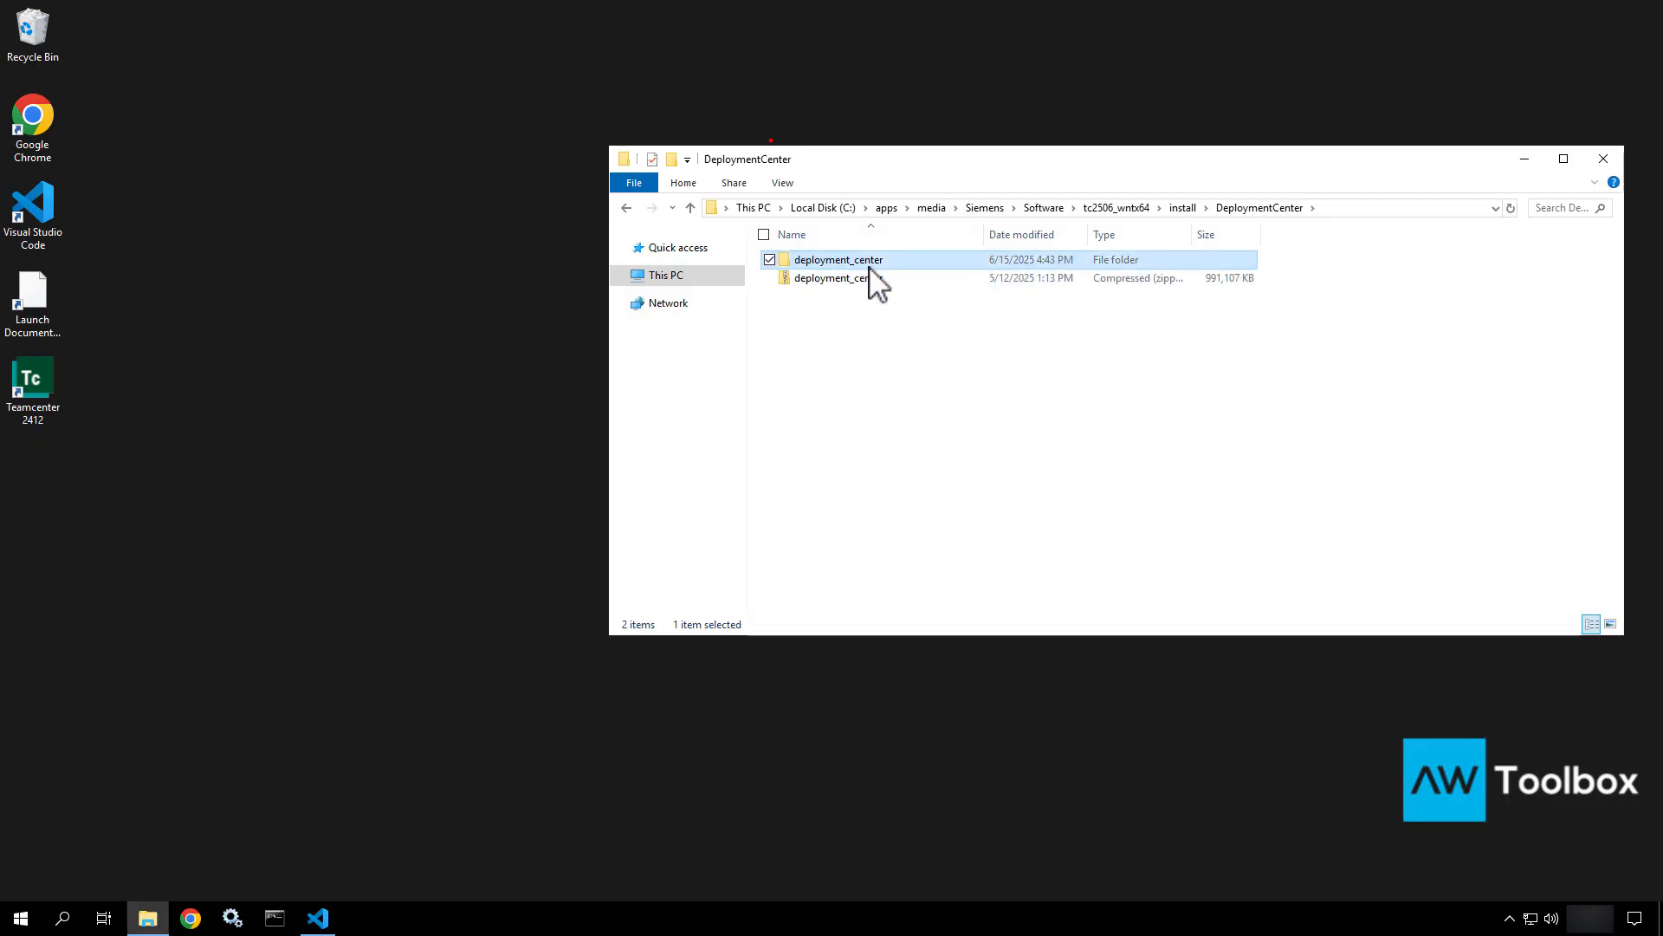
Browse into deployment_center\deployment_center and open upgrade_config with Visual Studio Code.
{"action": "double_click", "coordinate": [870, 262]}
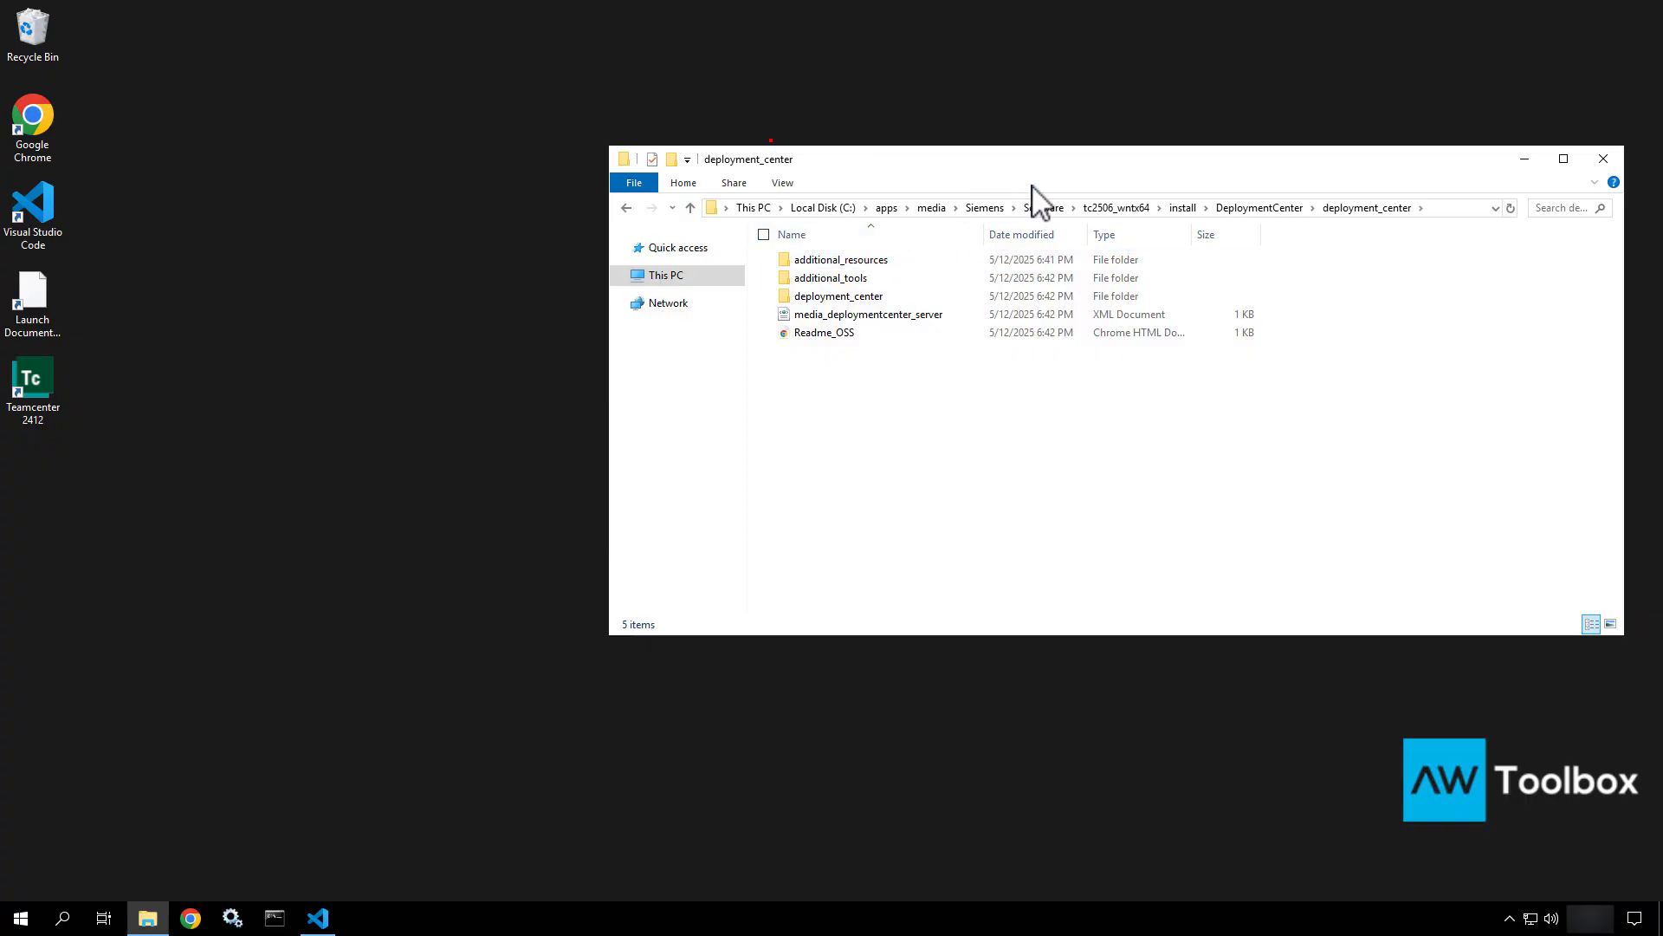
{"action": "double_click", "coordinate": [870, 297]}
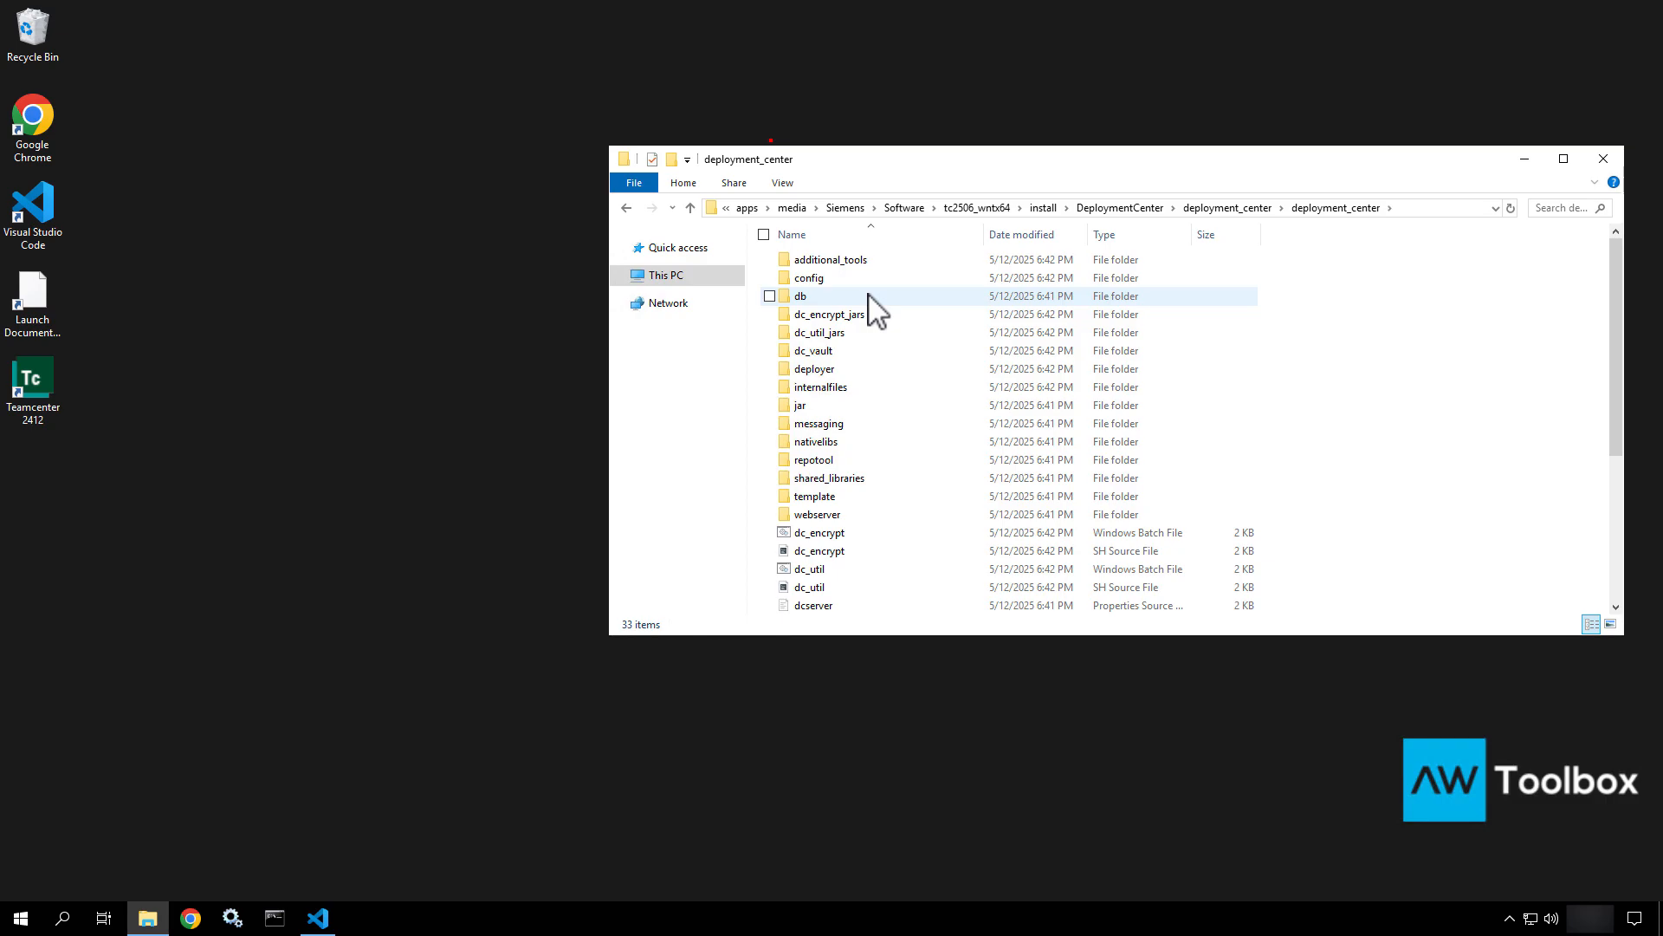
{"action": "scroll", "coordinate": [875, 308], "scroll_direction": "down", "scroll_amount": 3}
{"action": "scroll", "coordinate": [875, 309], "scroll_direction": "down", "scroll_amount": 2}
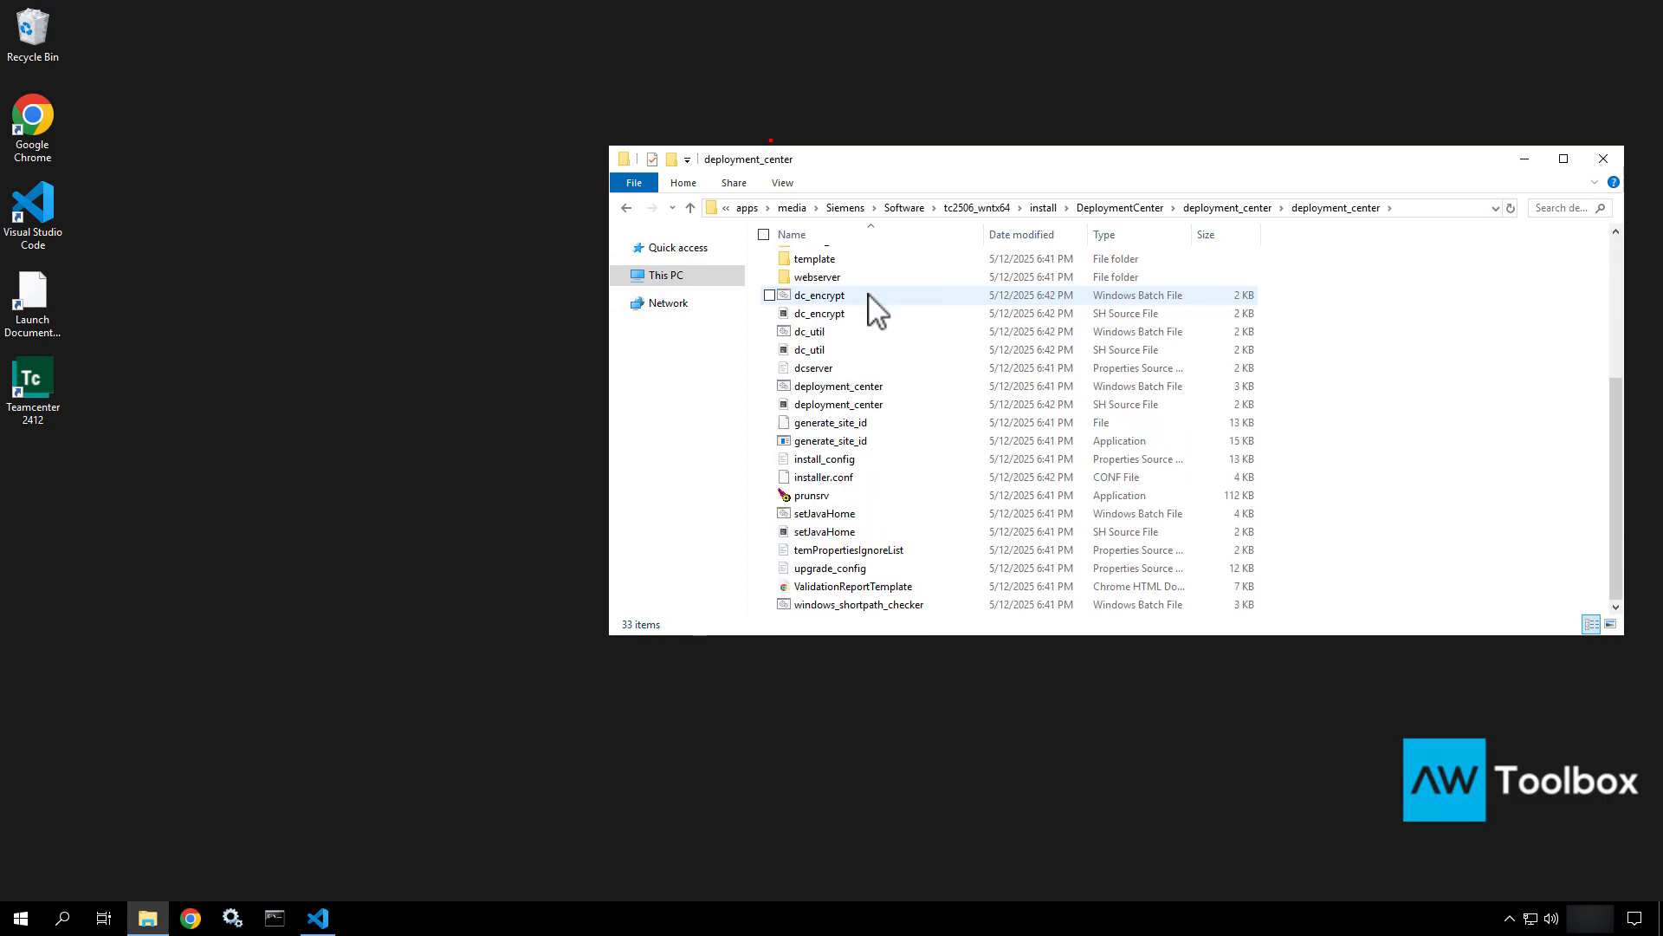
{"action": "left_click", "coordinate": [858, 460]}
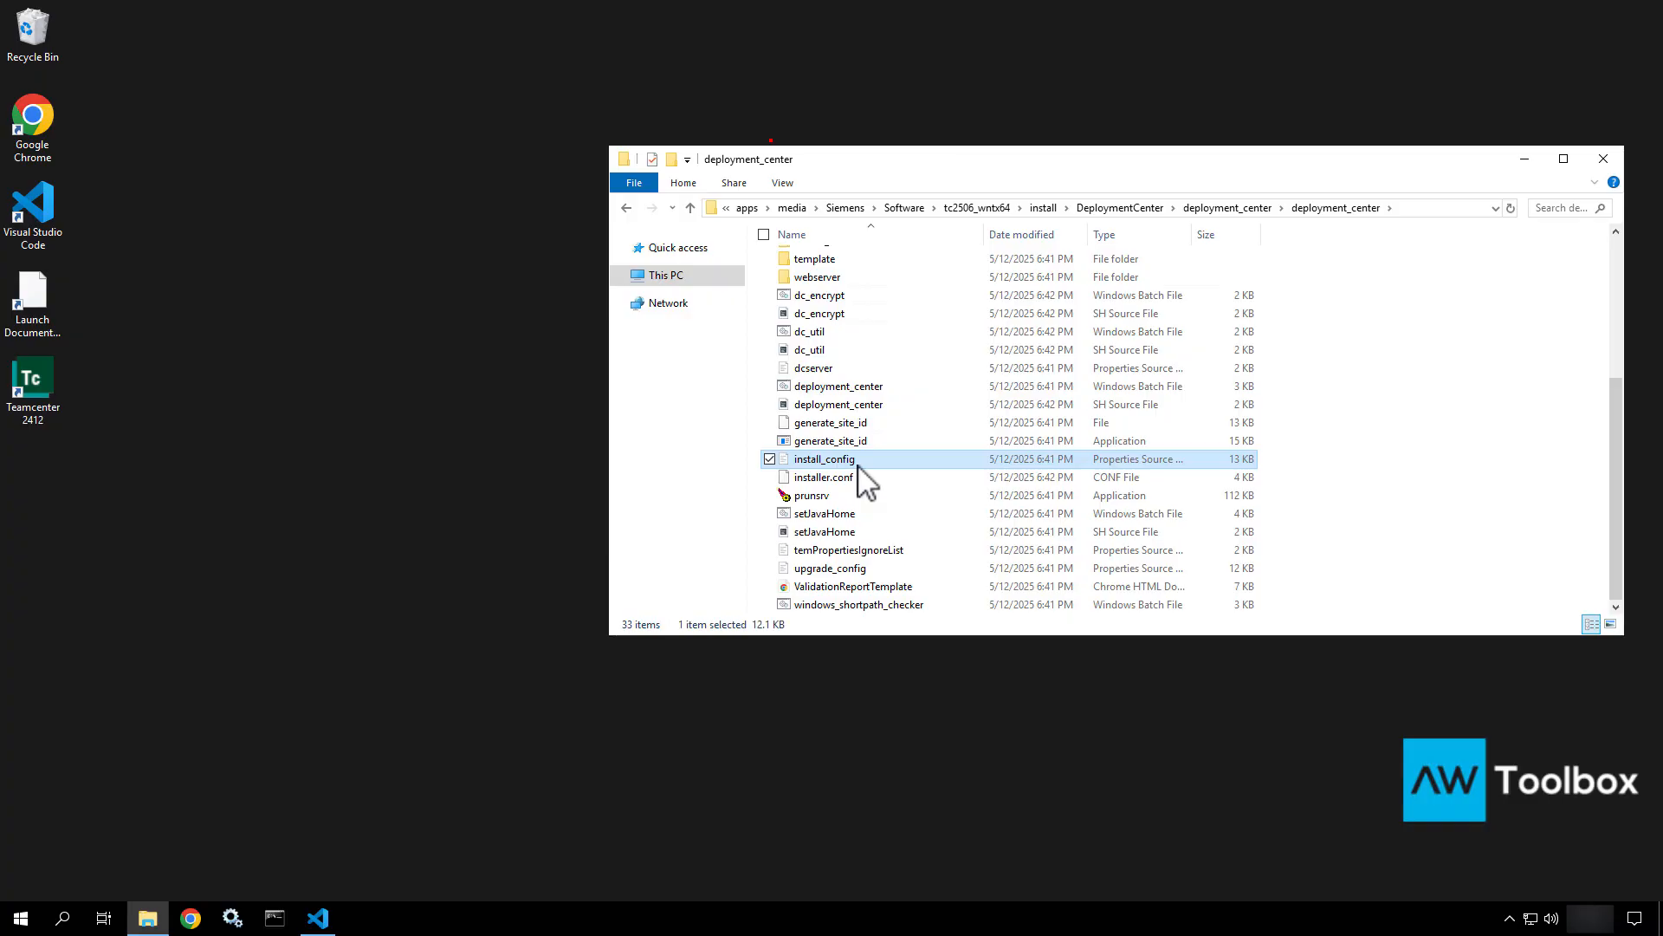
{"action": "left_click", "coordinate": [859, 571]}
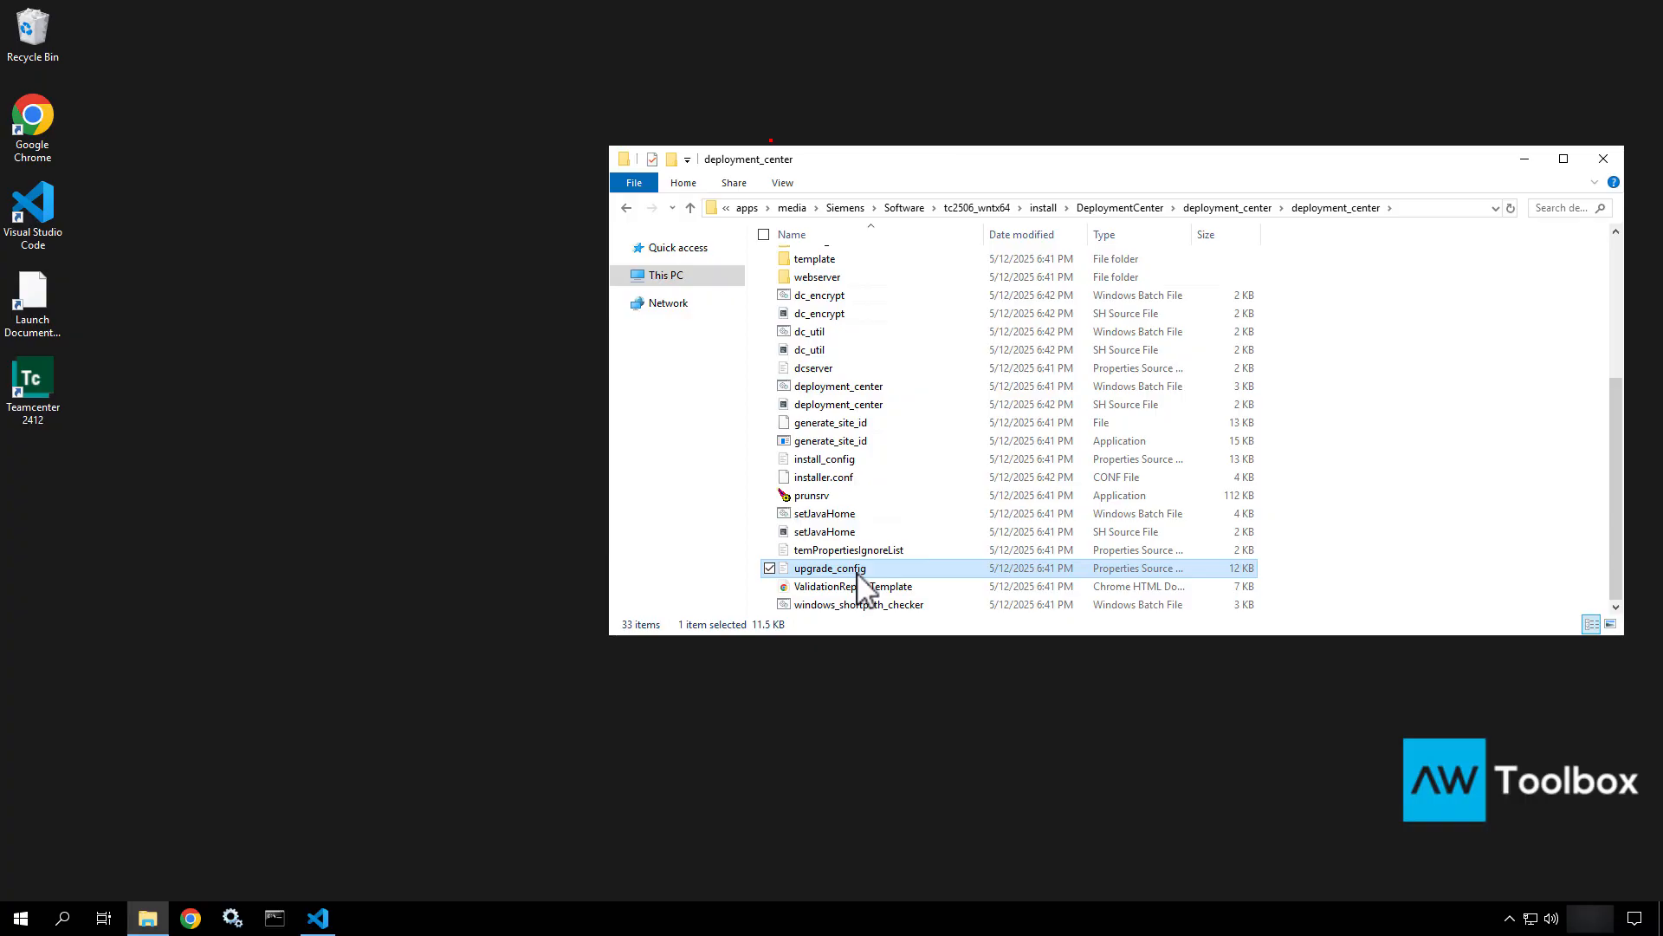
{"action": "right_click", "coordinate": [858, 573]}
{"action": "left_click", "coordinate": [790, 605]}
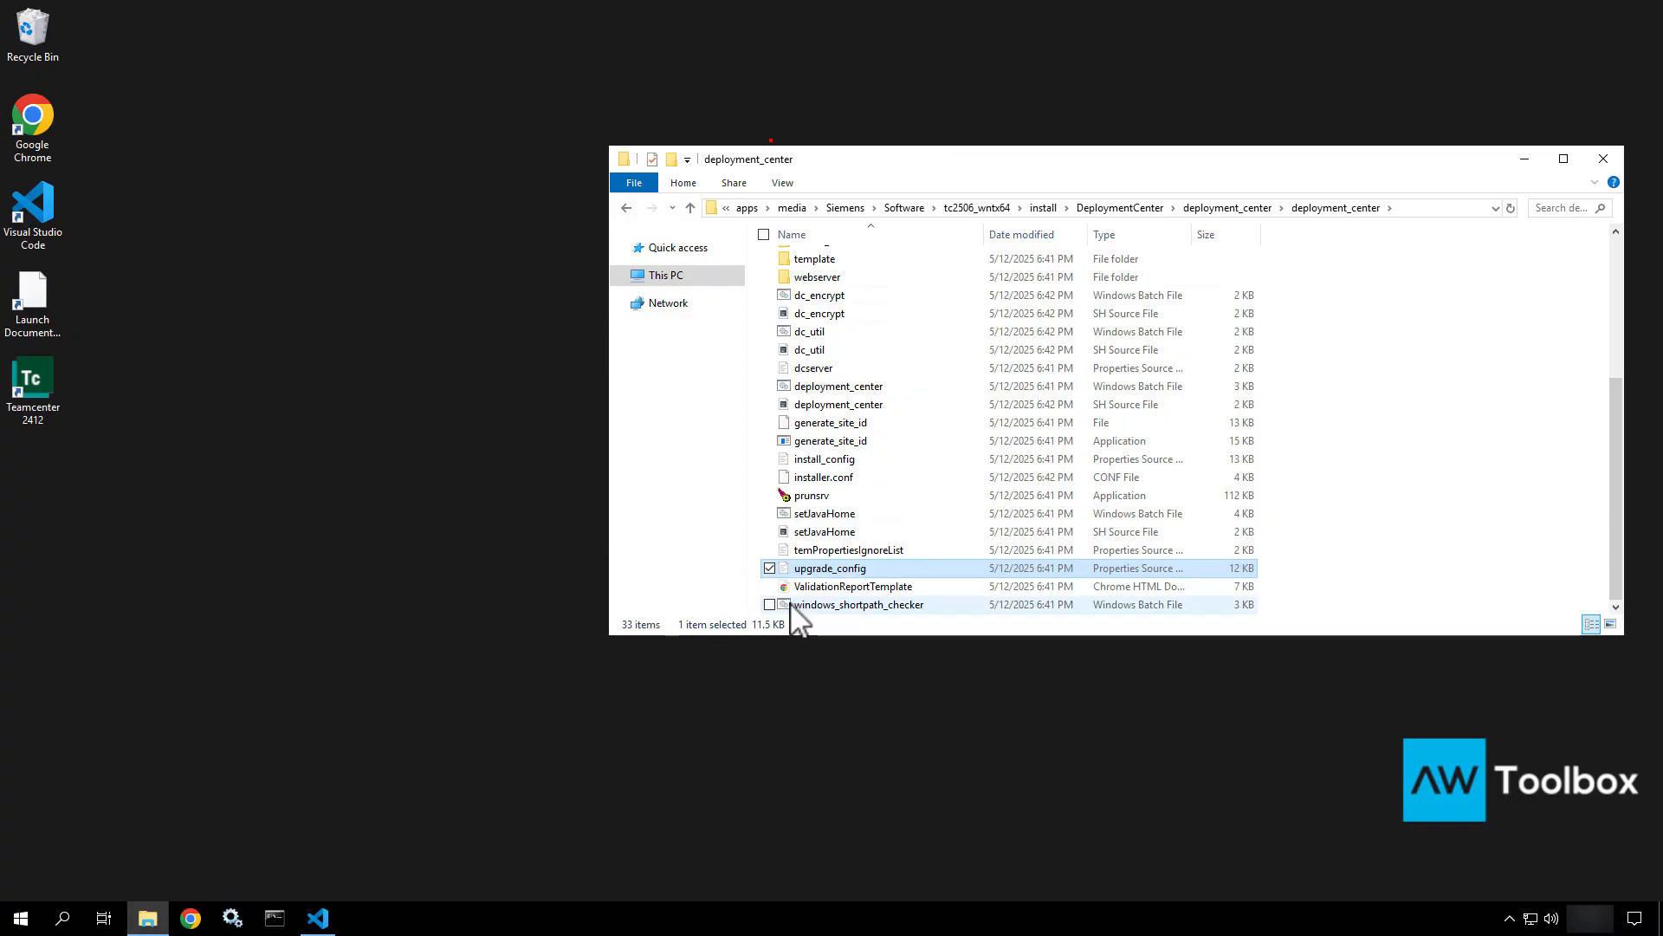
Rearrange the File Explorer and VS Code windows so the editor is visible.
{"action": "scroll", "coordinate": [1198, 351], "scroll_direction": "down", "scroll_amount": 2}
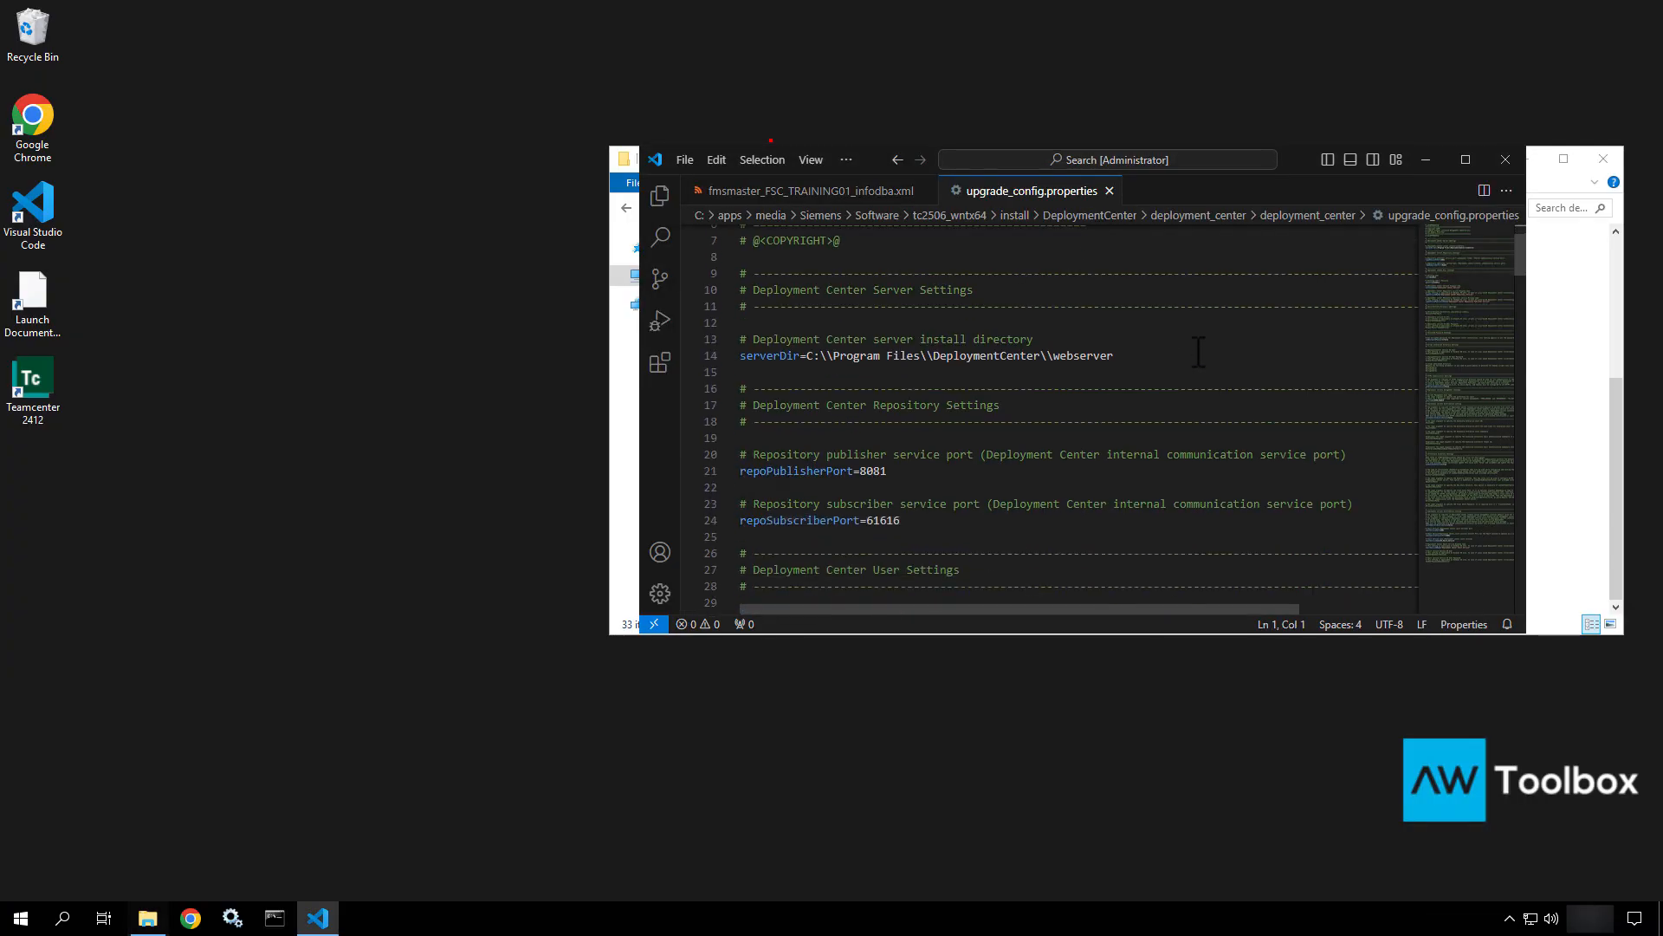
{"action": "left_click_drag", "start_coordinate": [989, 362], "coordinate": [690, 368]}
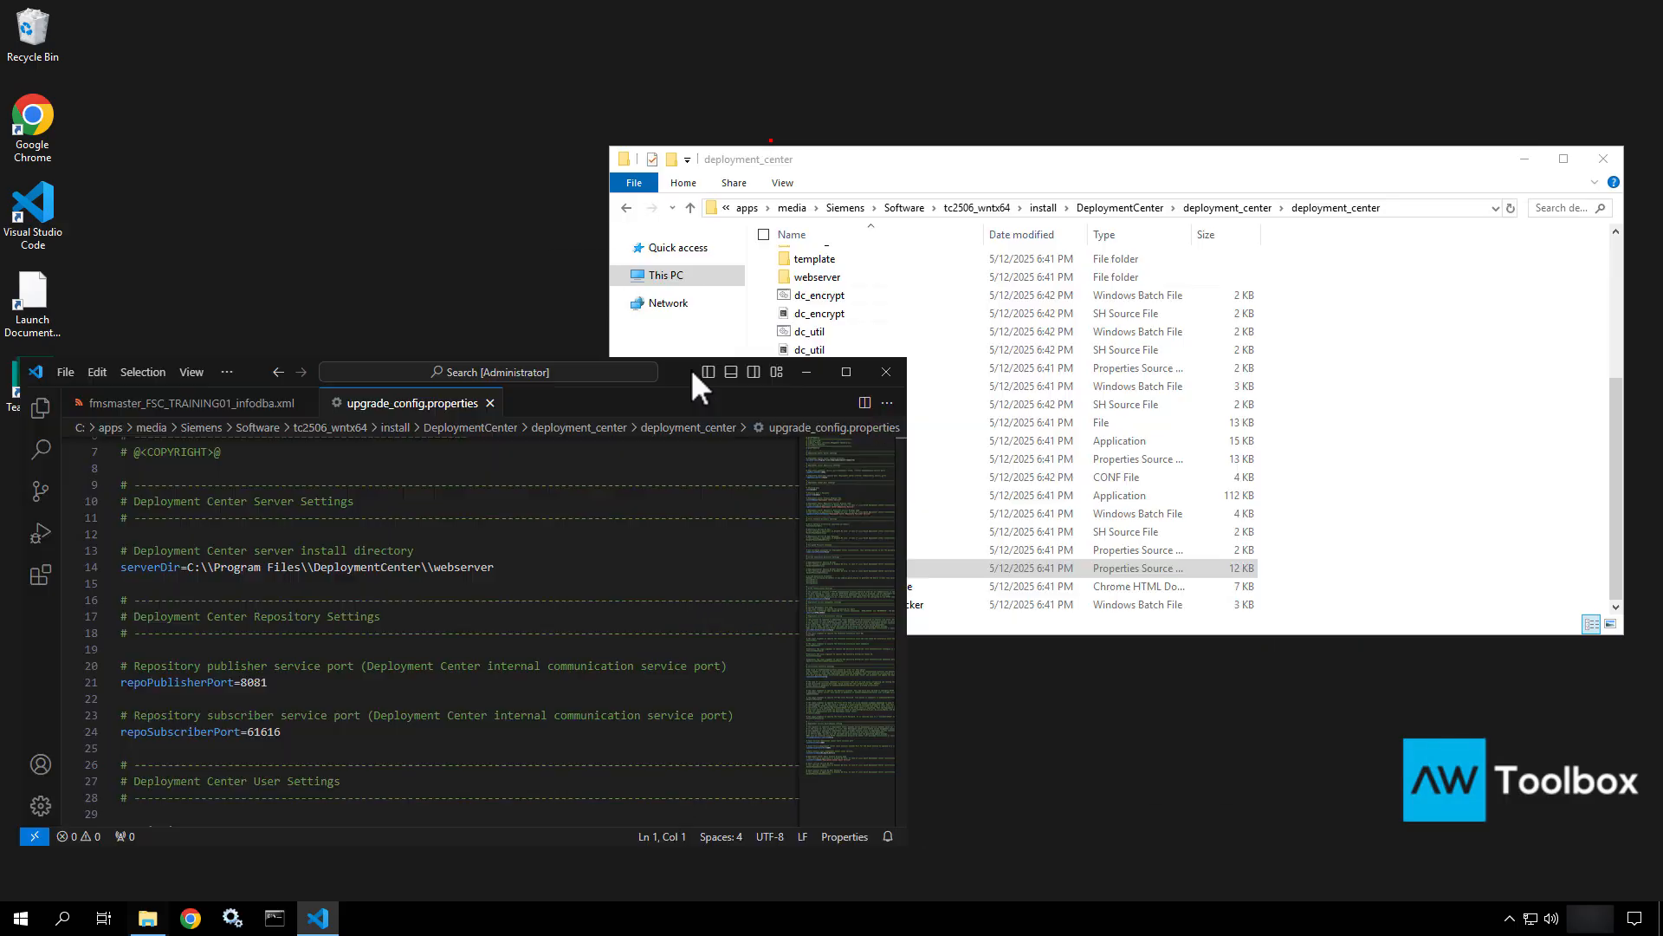
{"action": "left_click", "coordinate": [1009, 161]}
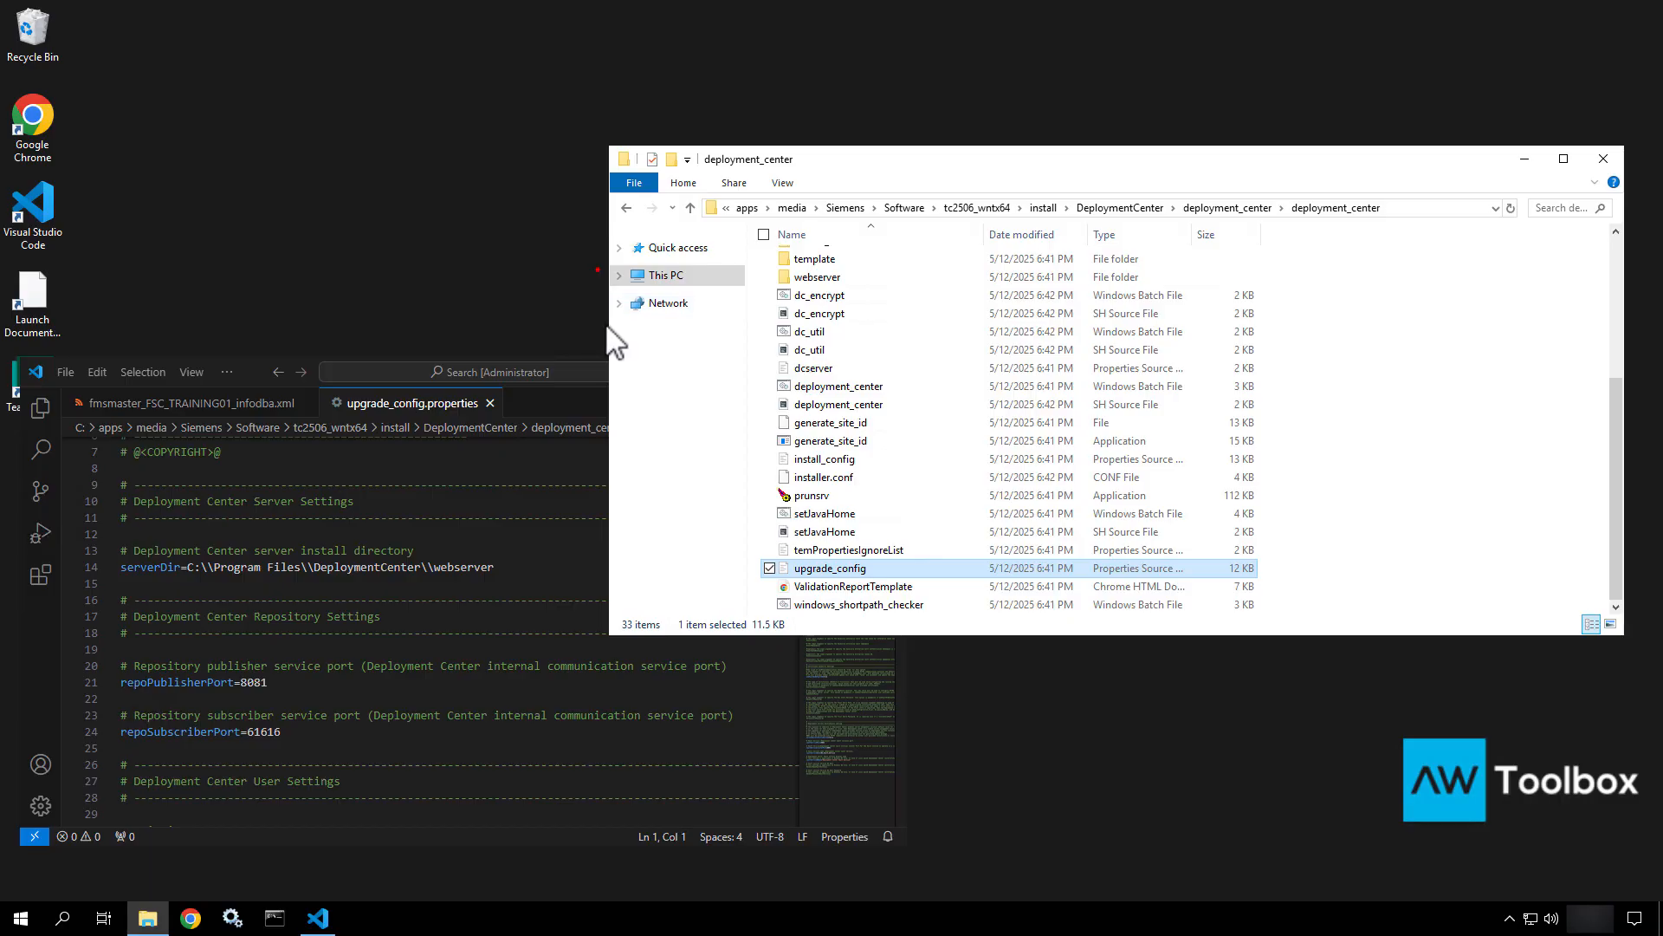
{"action": "left_click_drag", "start_coordinate": [609, 326], "coordinate": [994, 381]}
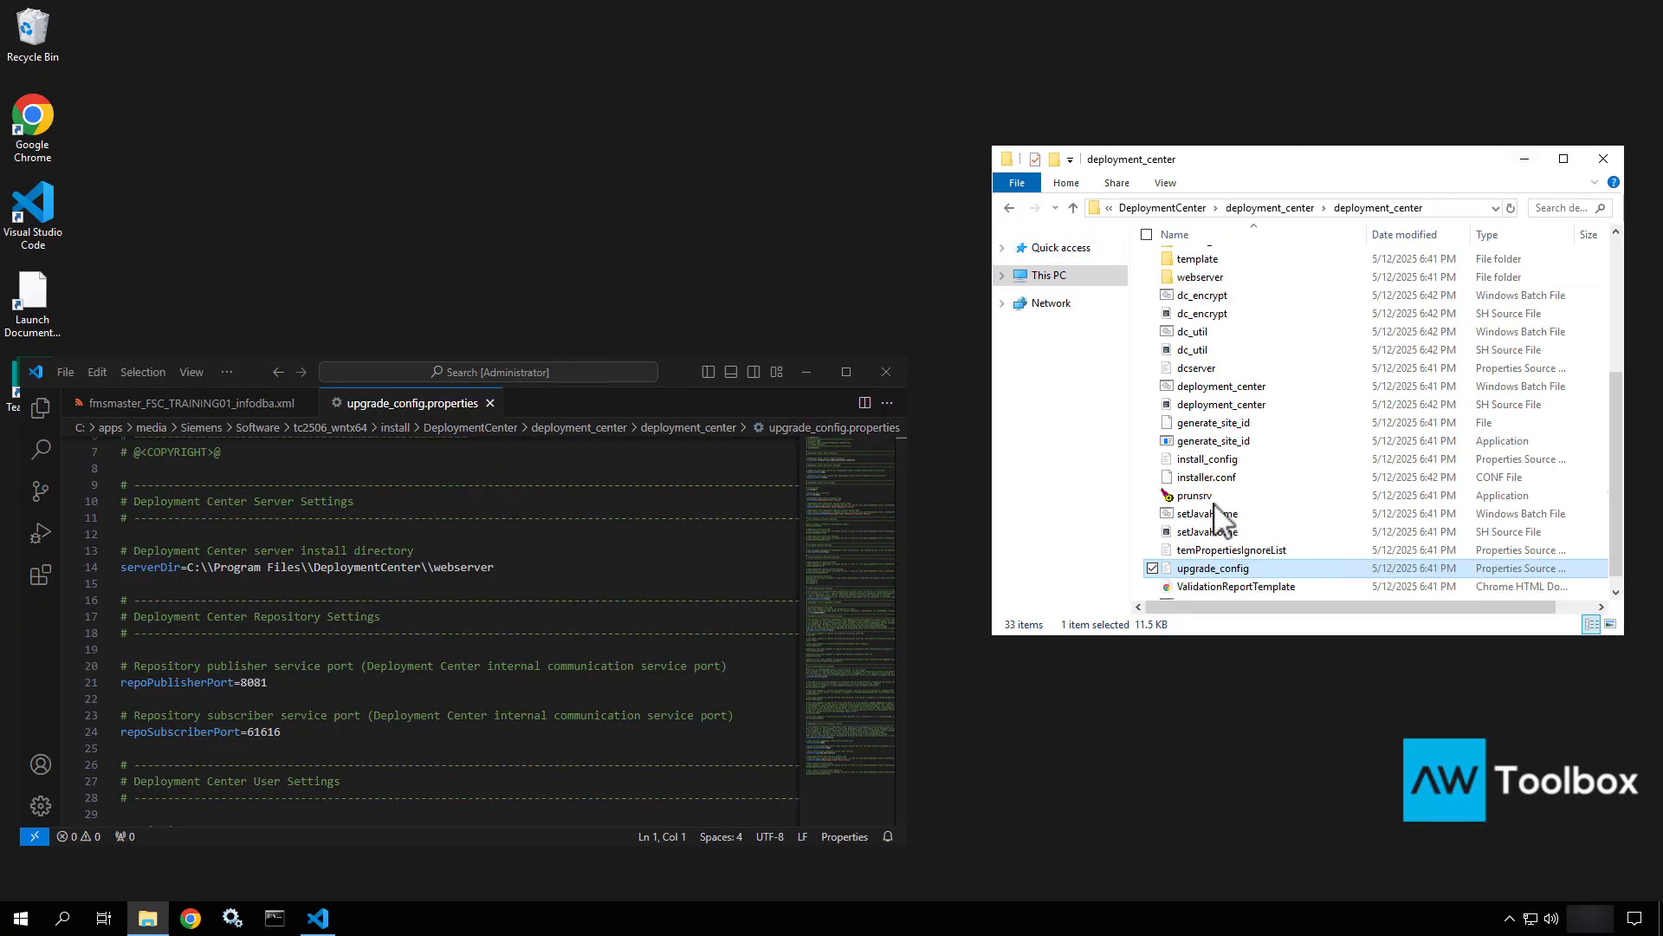
Scroll through upgrade_config.properties, reviewing serverDir, repository and port settings, then return toward the top.
{"action": "scroll", "coordinate": [315, 582], "scroll_direction": "up", "scroll_amount": 2}
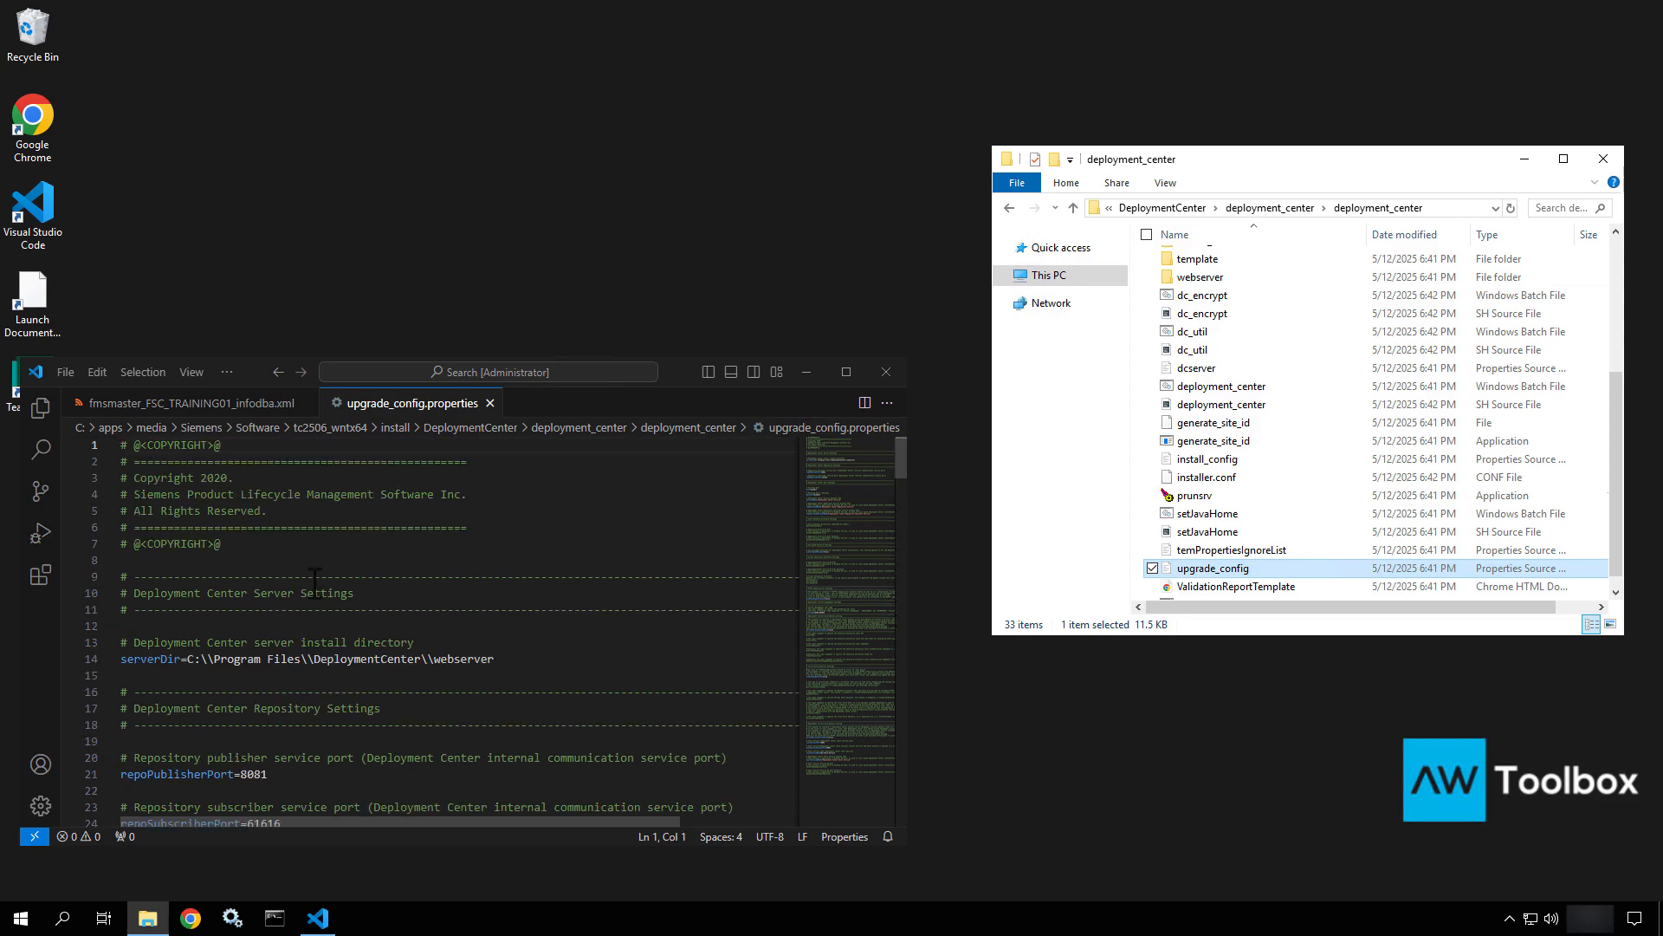
{"action": "scroll", "coordinate": [315, 582], "scroll_direction": "down", "scroll_amount": 8}
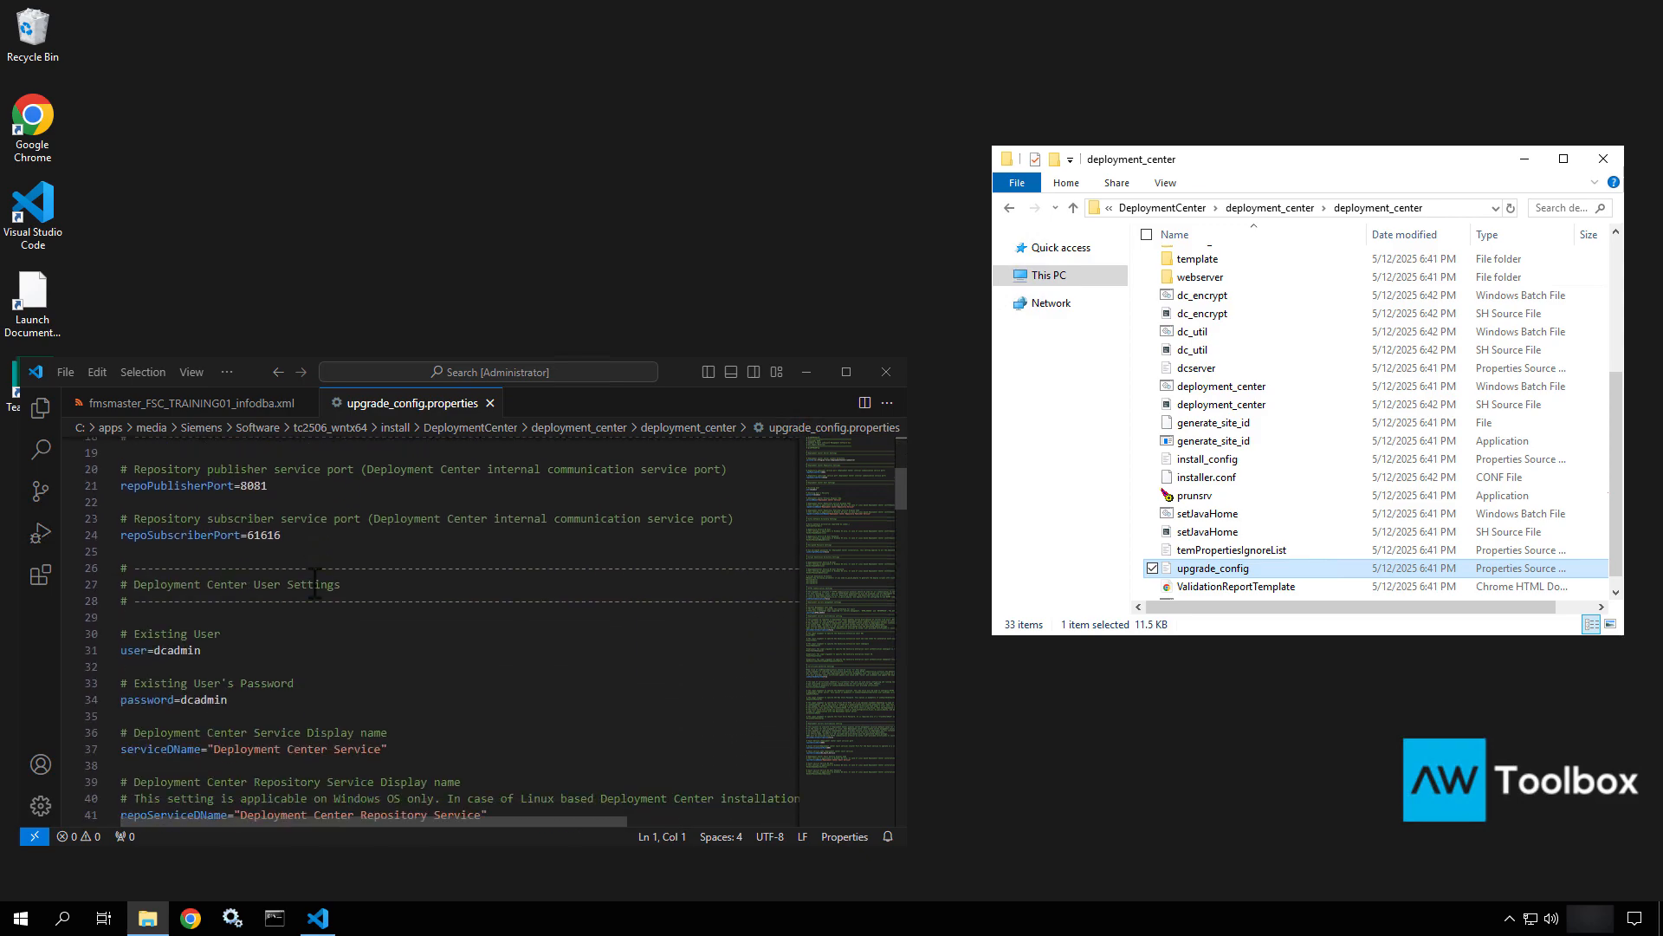
{"action": "scroll", "coordinate": [314, 582], "scroll_direction": "down", "scroll_amount": 6}
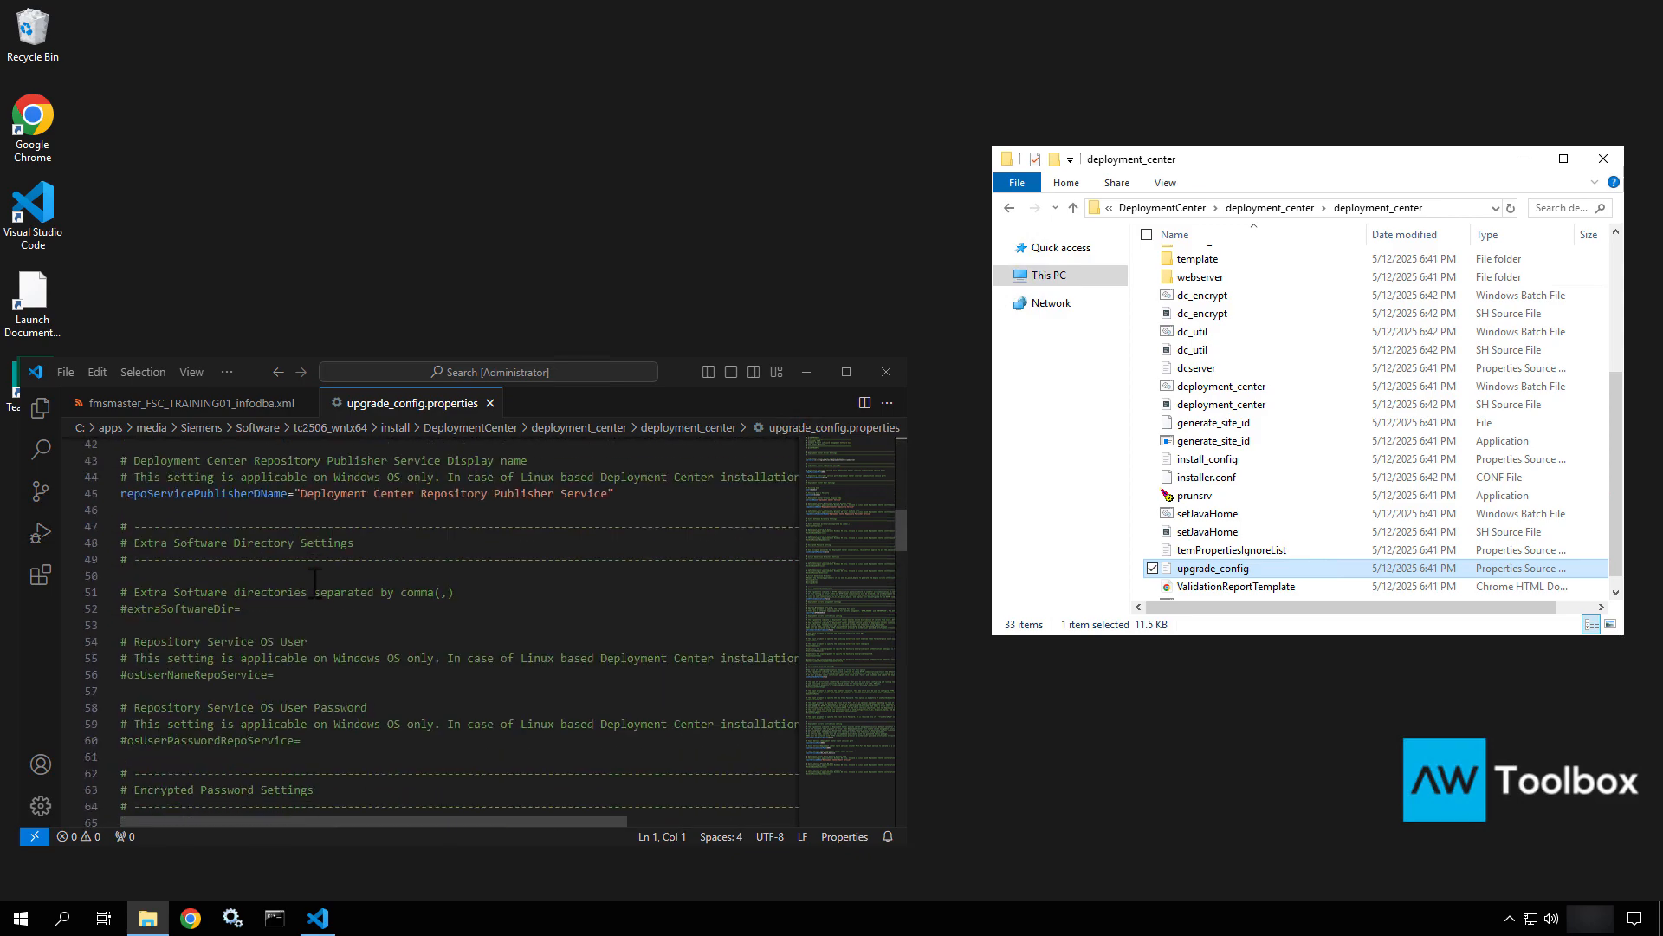
{"action": "scroll", "coordinate": [315, 582], "scroll_direction": "down", "scroll_amount": 6}
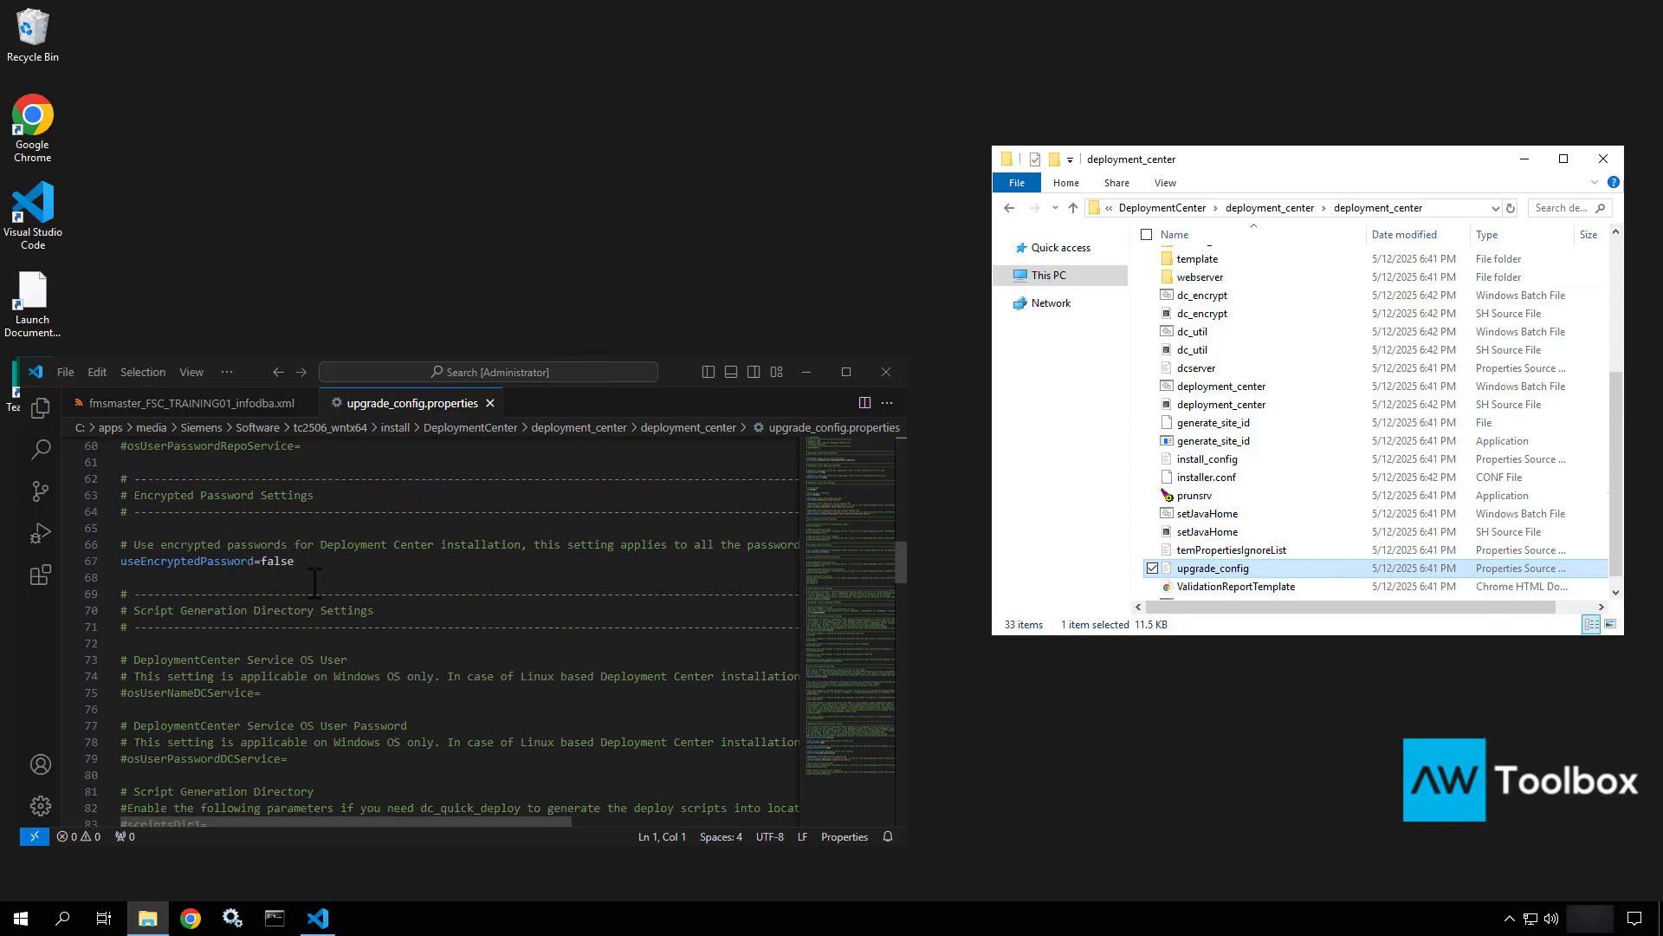
{"action": "scroll", "coordinate": [315, 583], "scroll_direction": "down", "scroll_amount": 9}
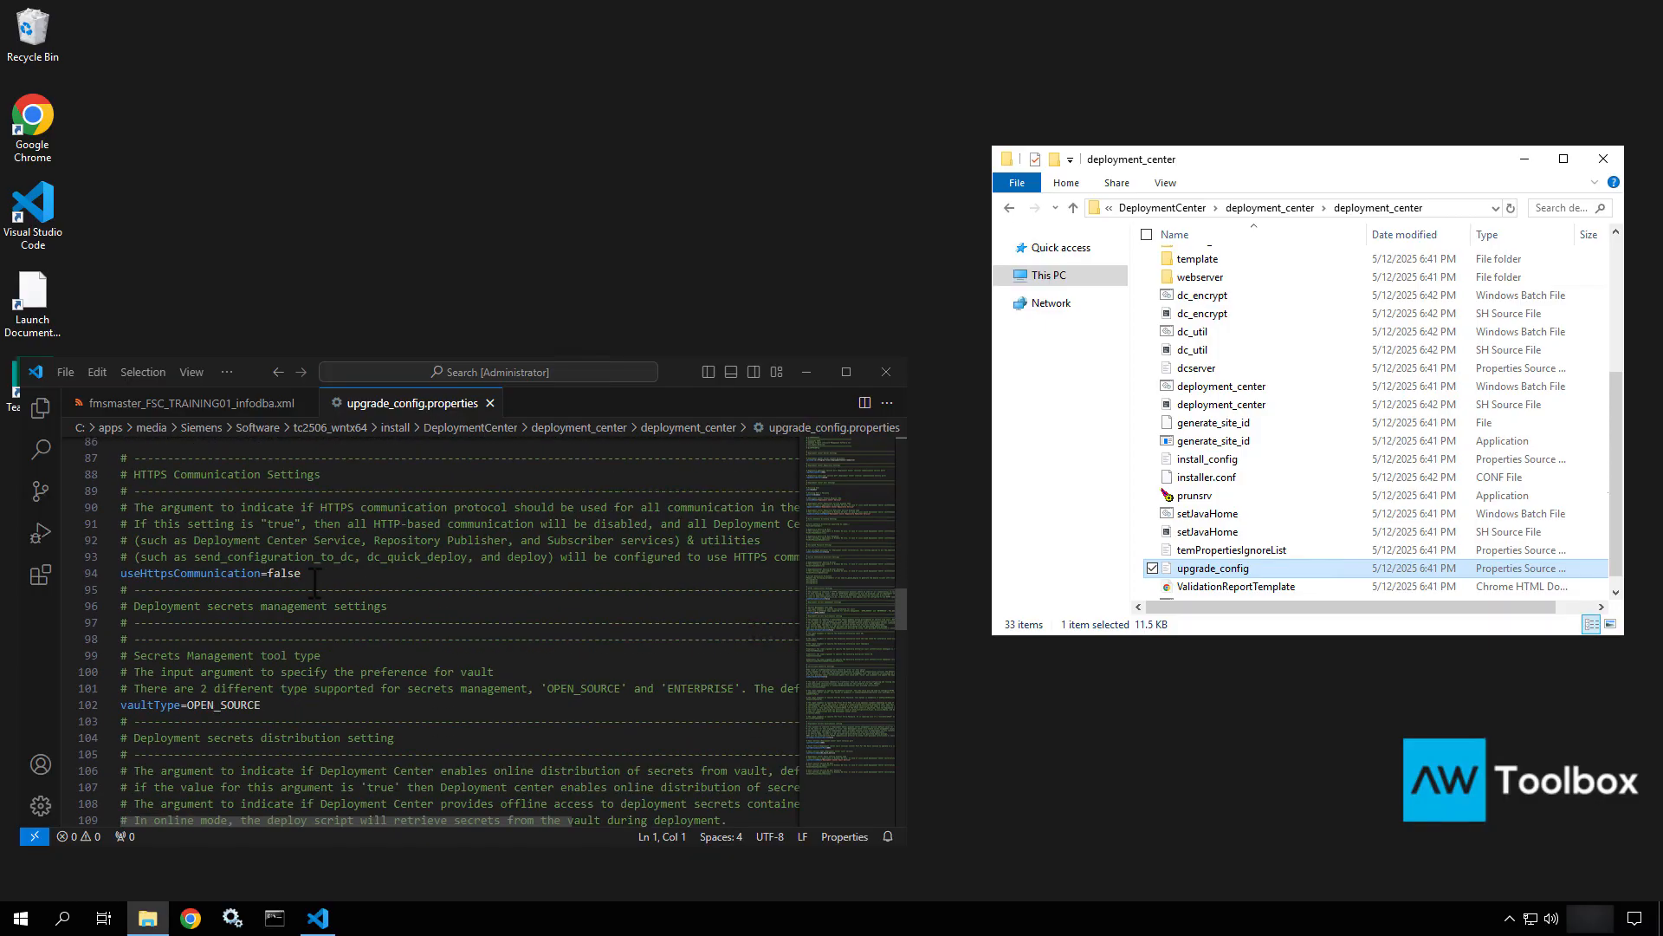
{"action": "scroll", "coordinate": [315, 582], "scroll_direction": "down", "scroll_amount": 8}
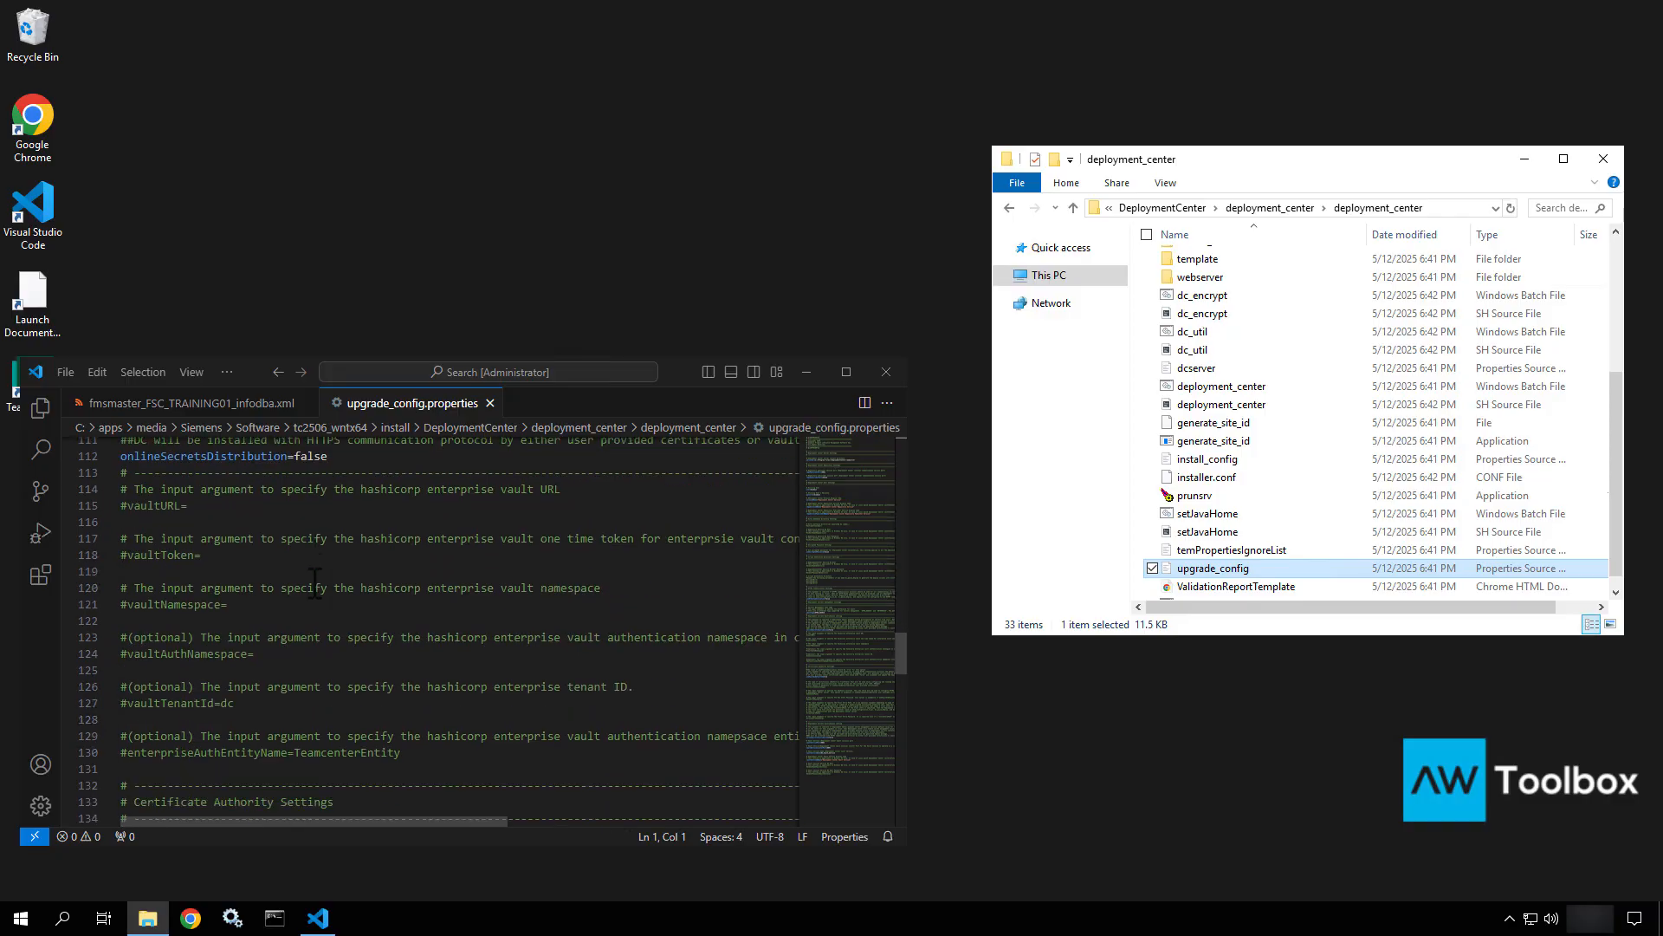
{"action": "scroll", "coordinate": [315, 582], "scroll_direction": "down", "scroll_amount": 13}
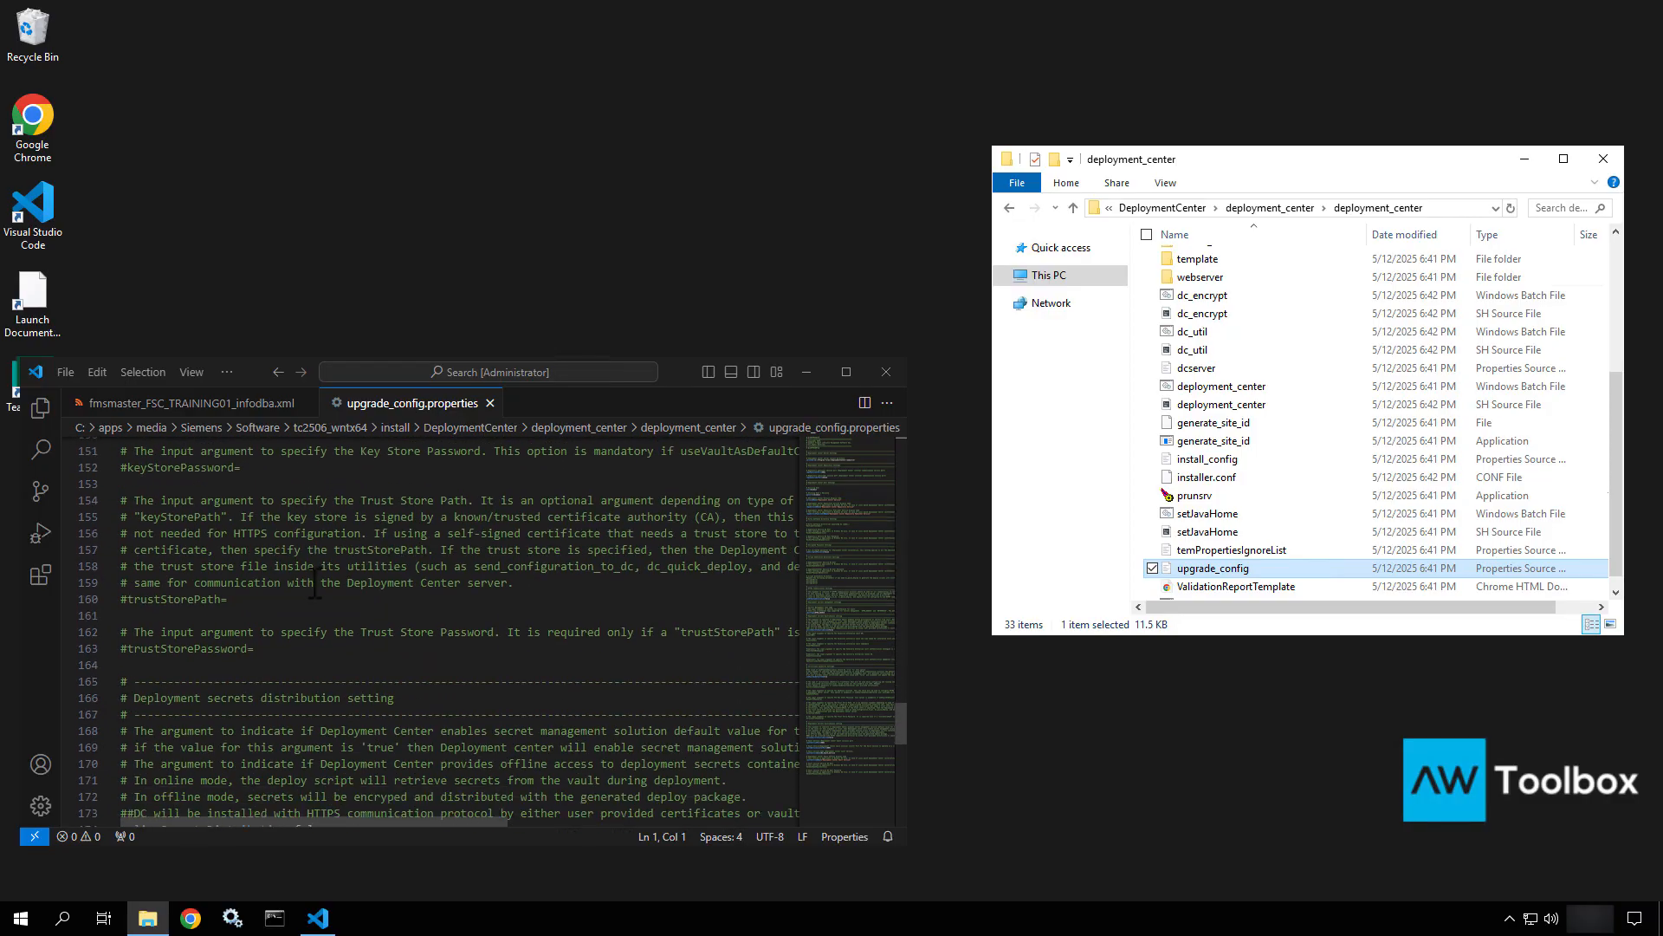
{"action": "scroll", "coordinate": [314, 583], "scroll_direction": "down", "scroll_amount": 12}
{"action": "scroll", "coordinate": [314, 582], "scroll_direction": "up", "scroll_amount": 10}
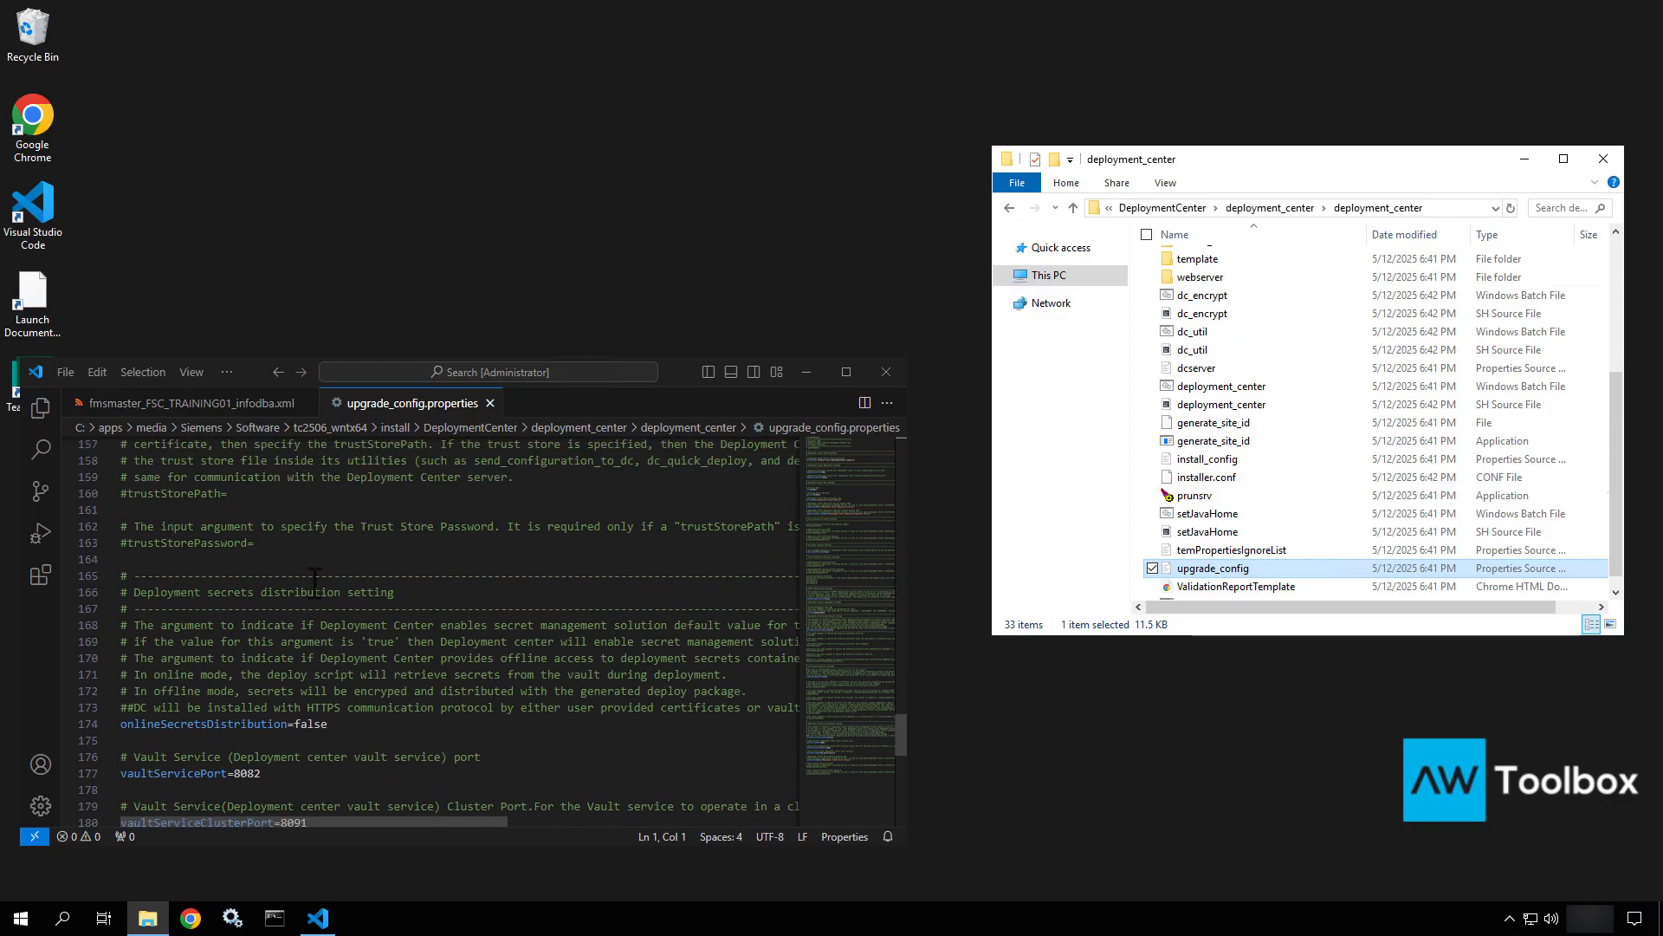
{"action": "scroll", "coordinate": [315, 582], "scroll_direction": "up", "scroll_amount": 20}
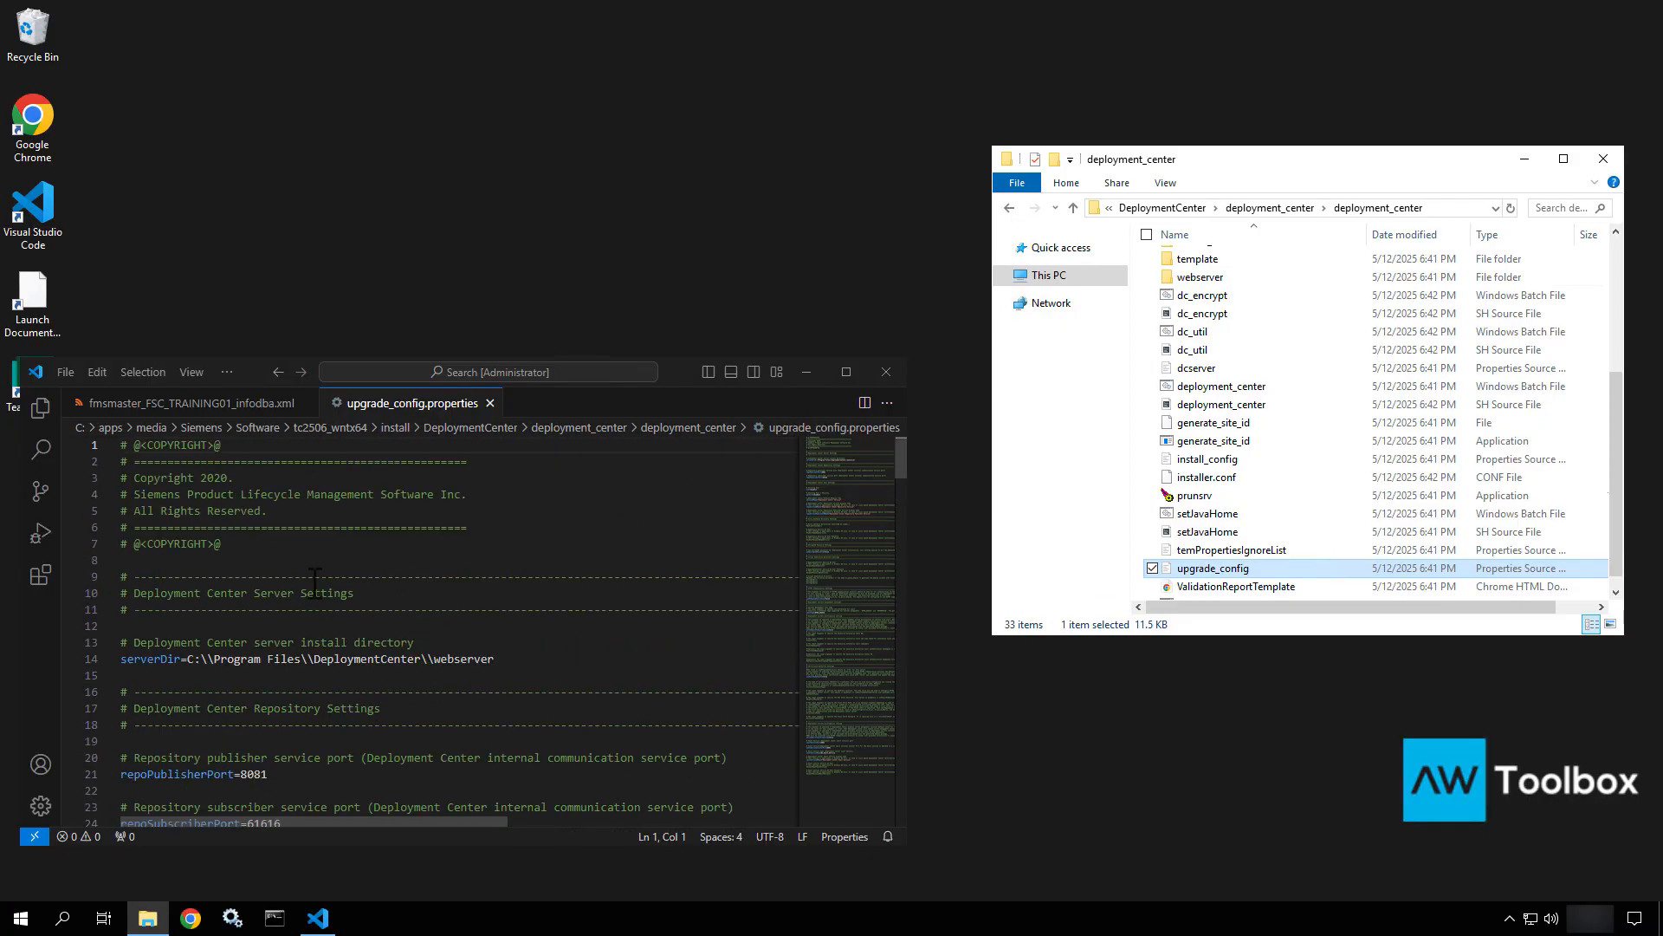
Go up to apps, open Siemens\DeploymentCenter\deployment_center, and bring up install_config's context menu.
{"action": "left_click", "coordinate": [1163, 208]}
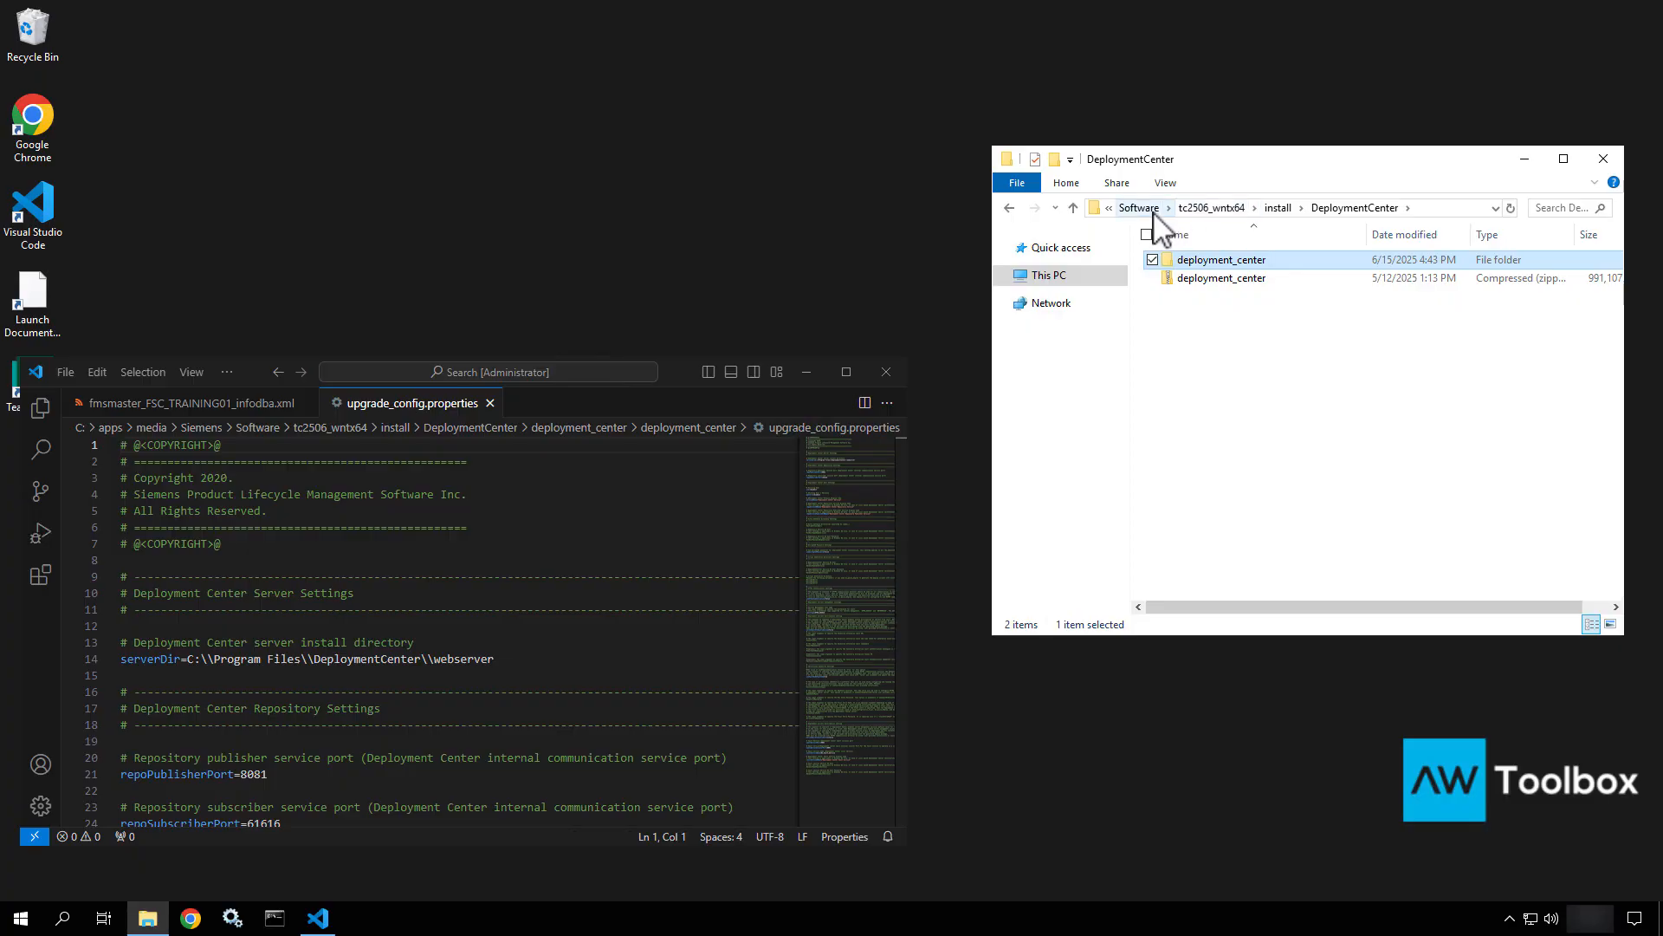
{"action": "left_click", "coordinate": [1155, 213]}
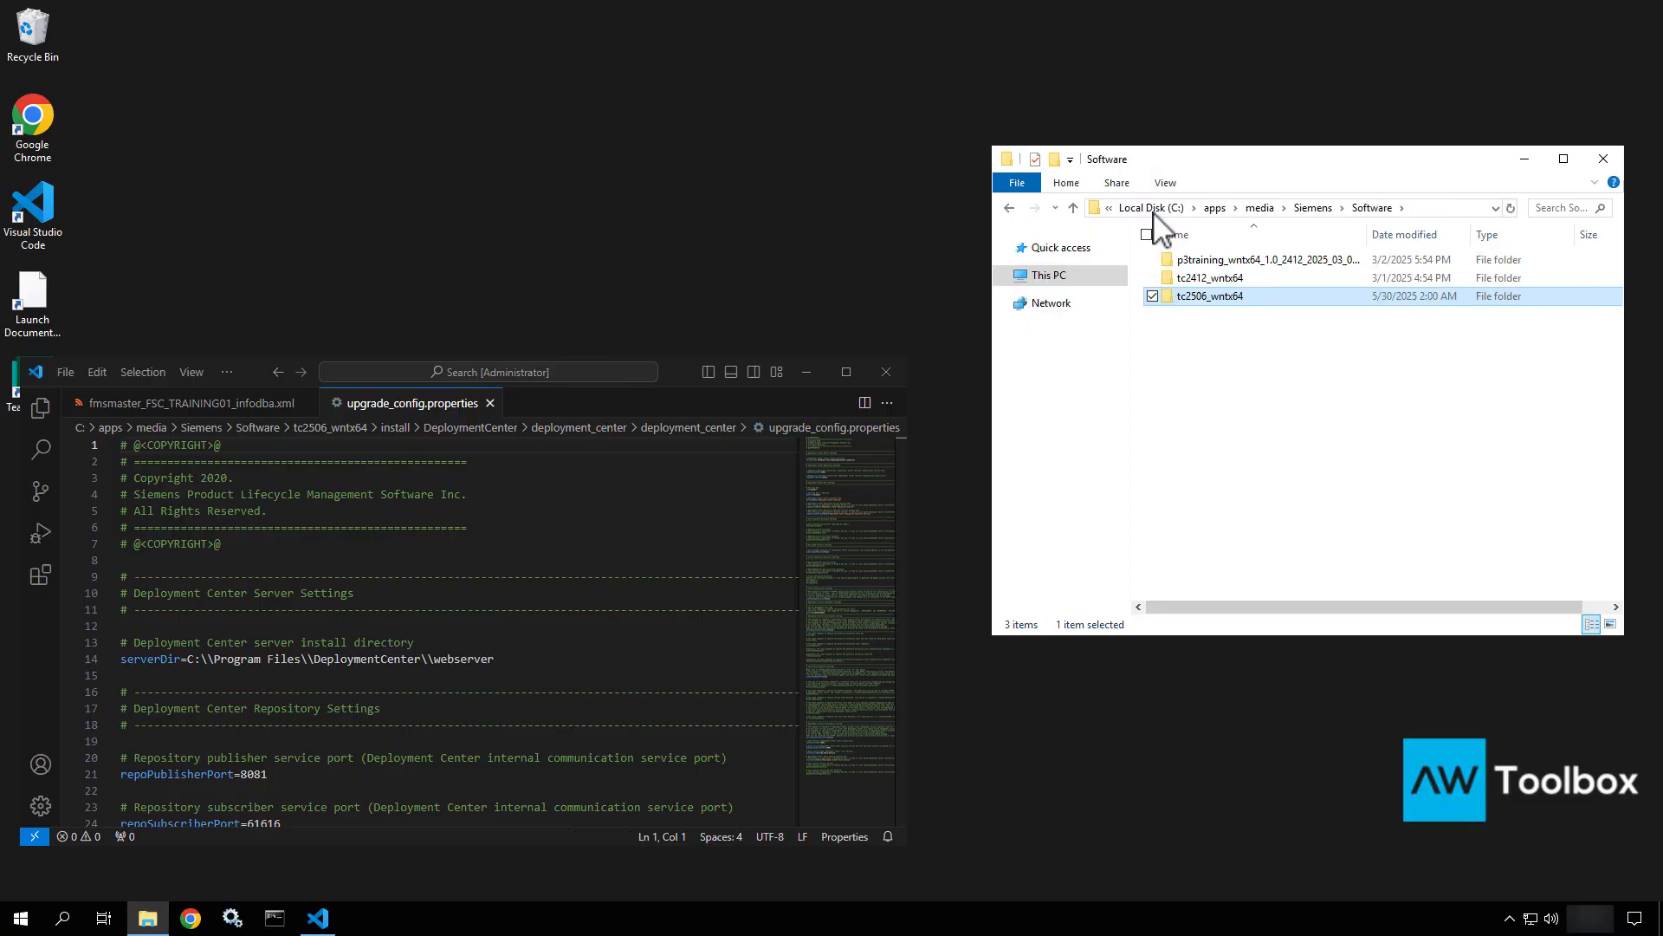
{"action": "left_click", "coordinate": [1215, 209]}
{"action": "double_click", "coordinate": [1202, 299]}
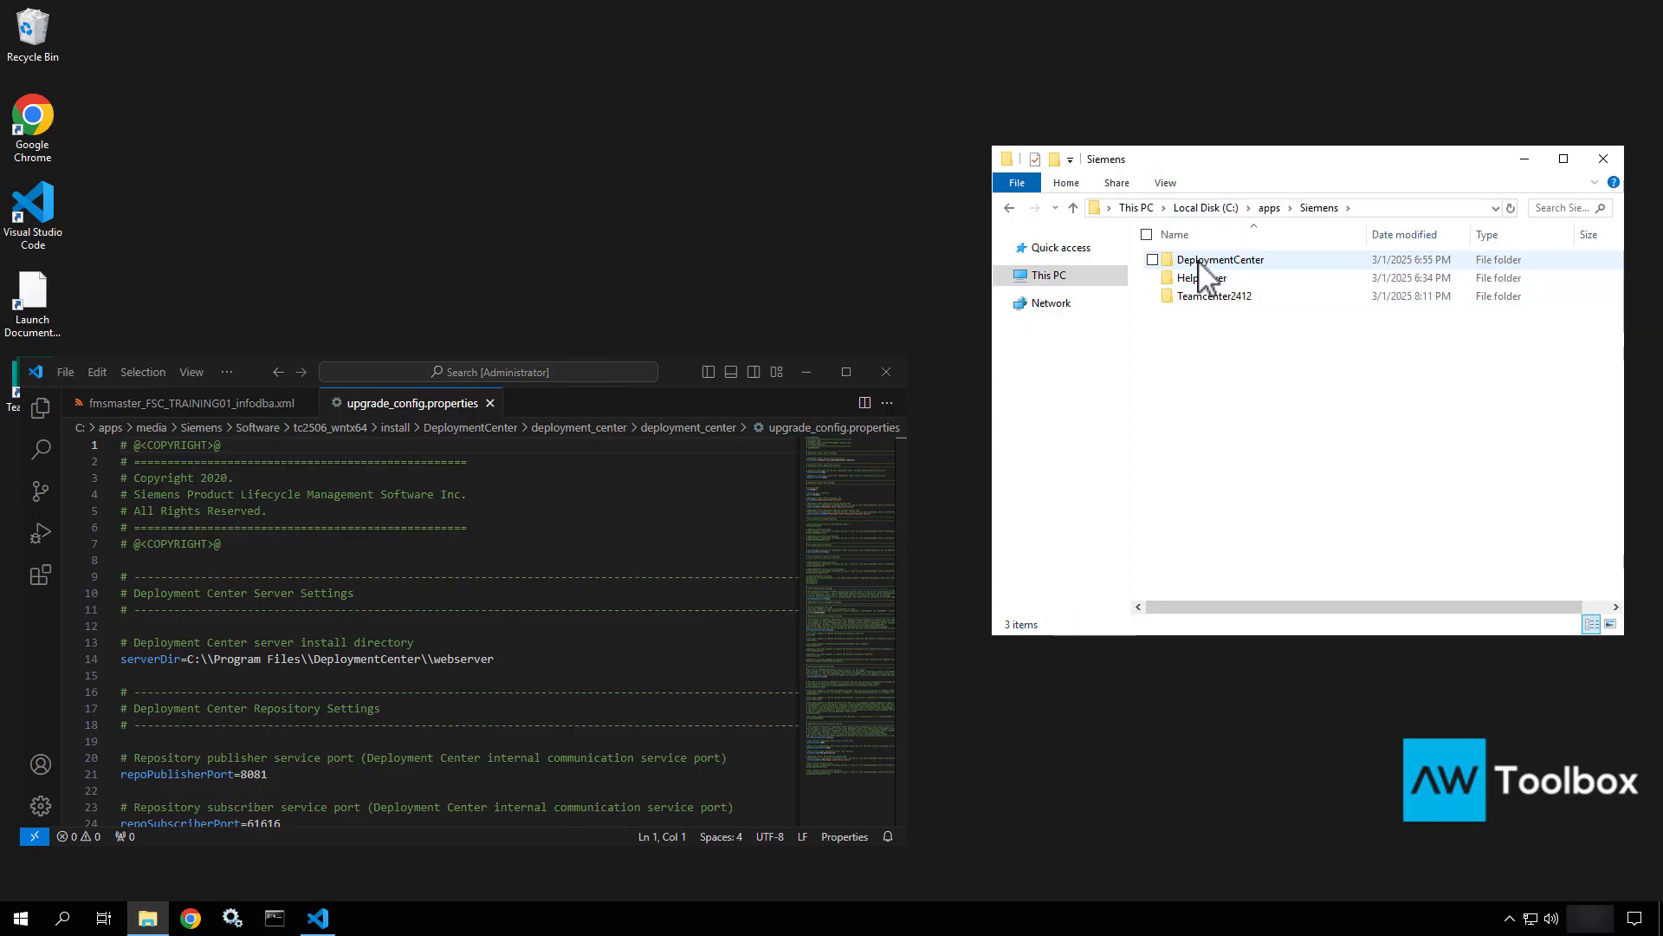
{"action": "double_click", "coordinate": [1200, 261]}
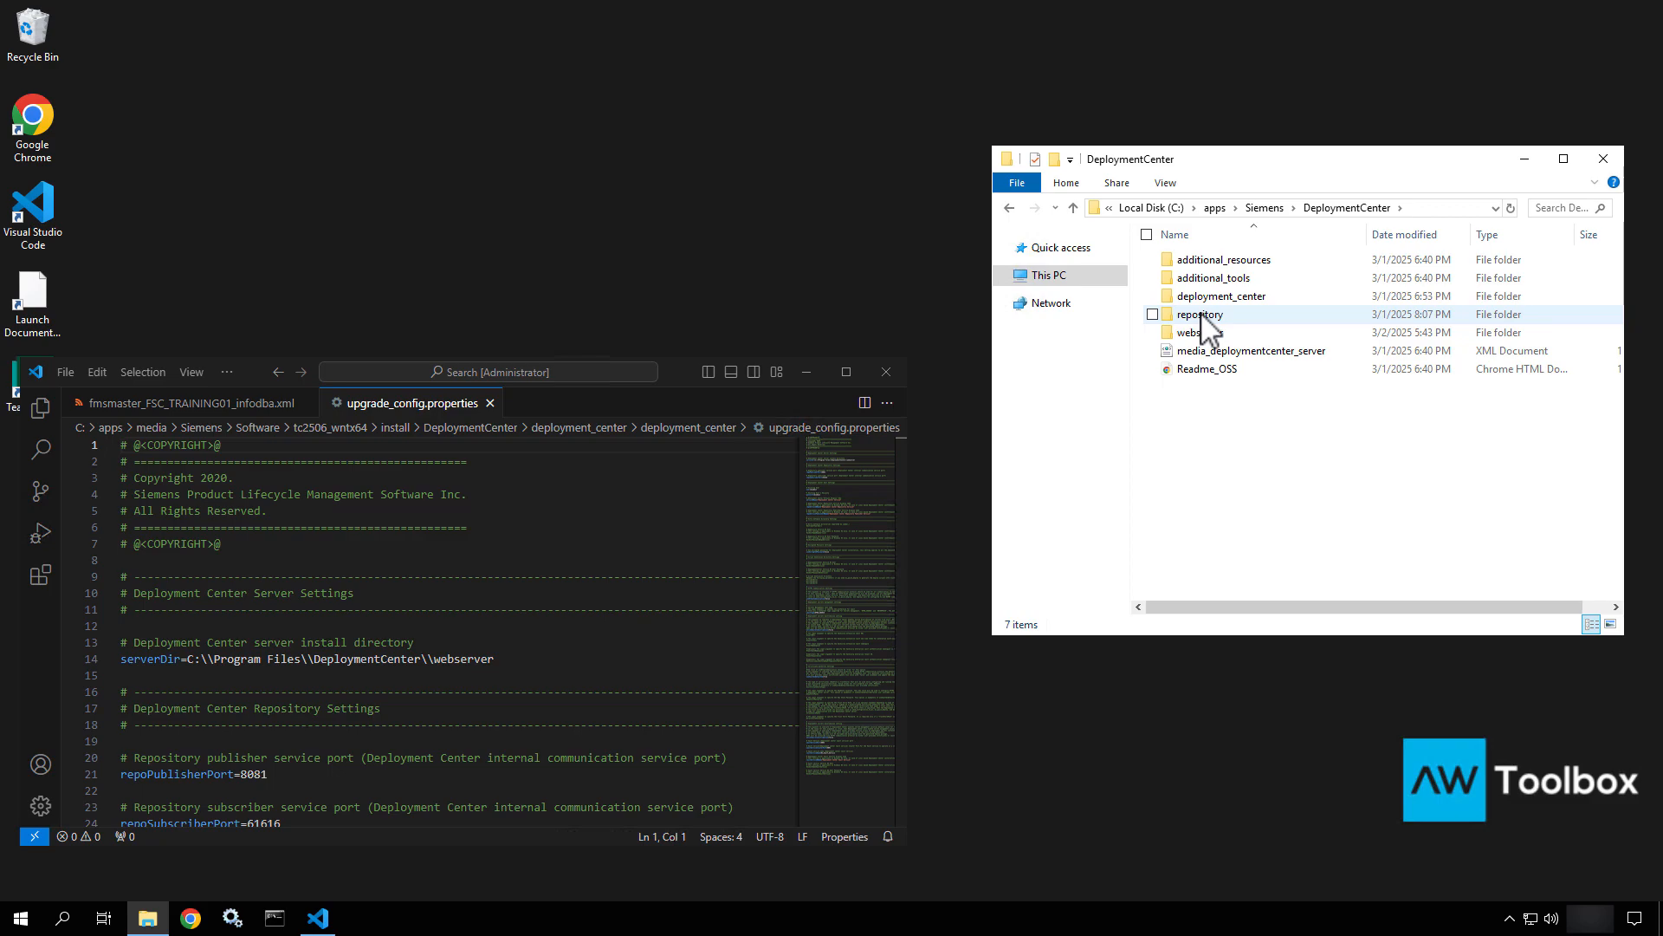
{"action": "double_click", "coordinate": [1206, 298]}
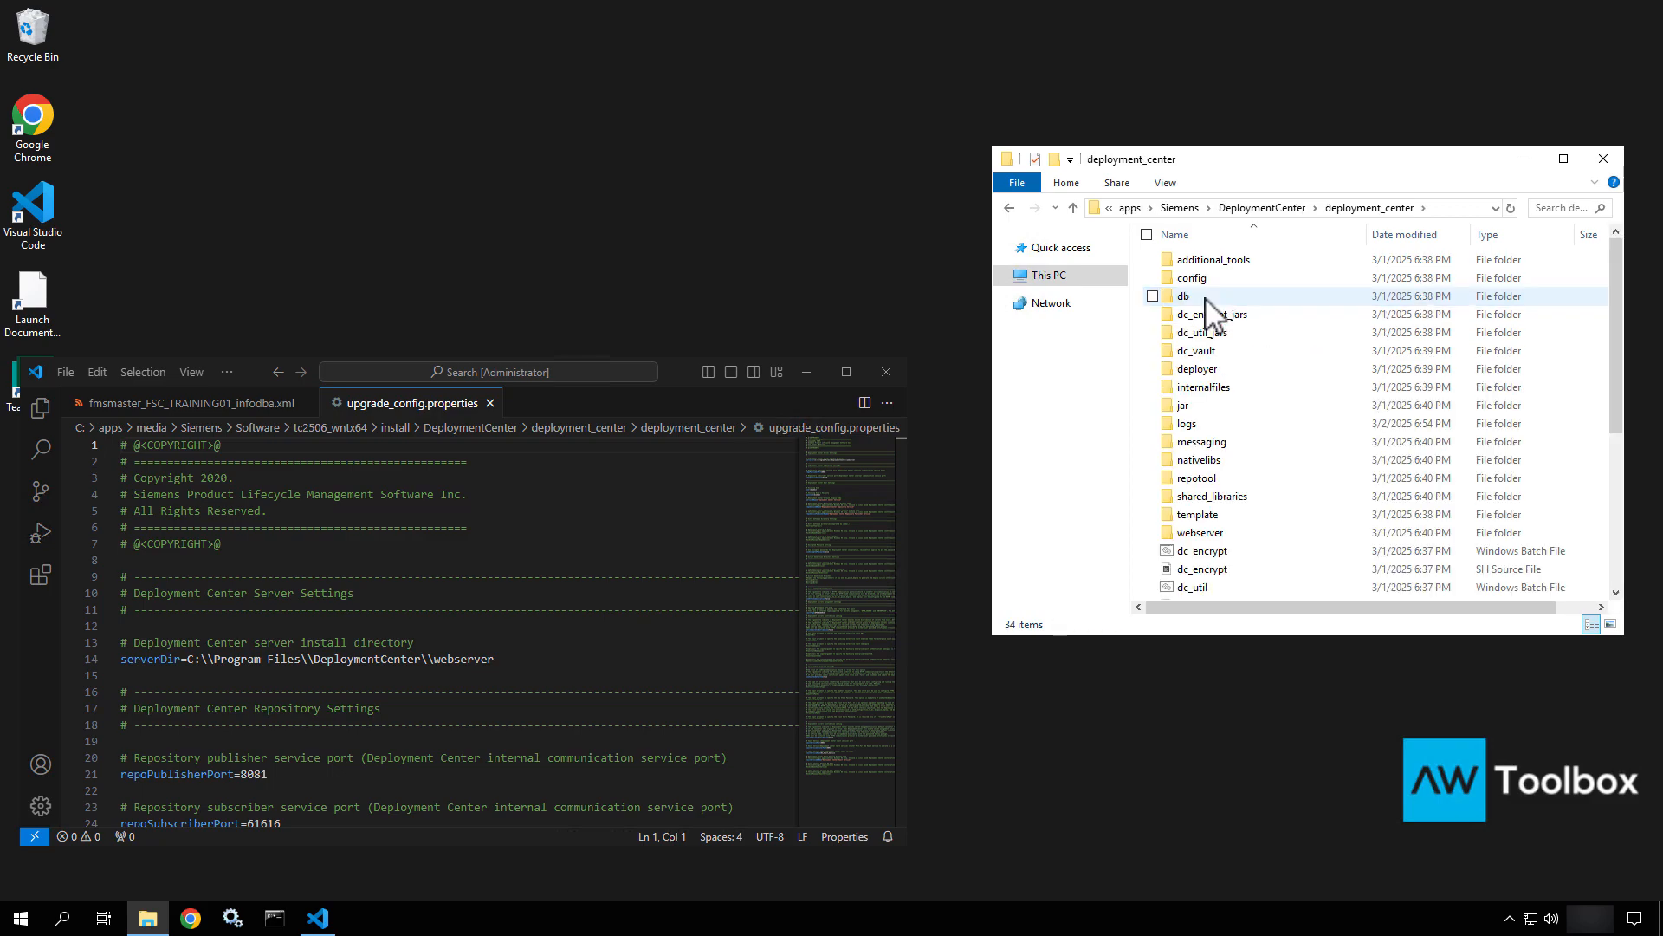
{"action": "scroll", "coordinate": [1209, 469], "scroll_direction": "down", "scroll_amount": 5}
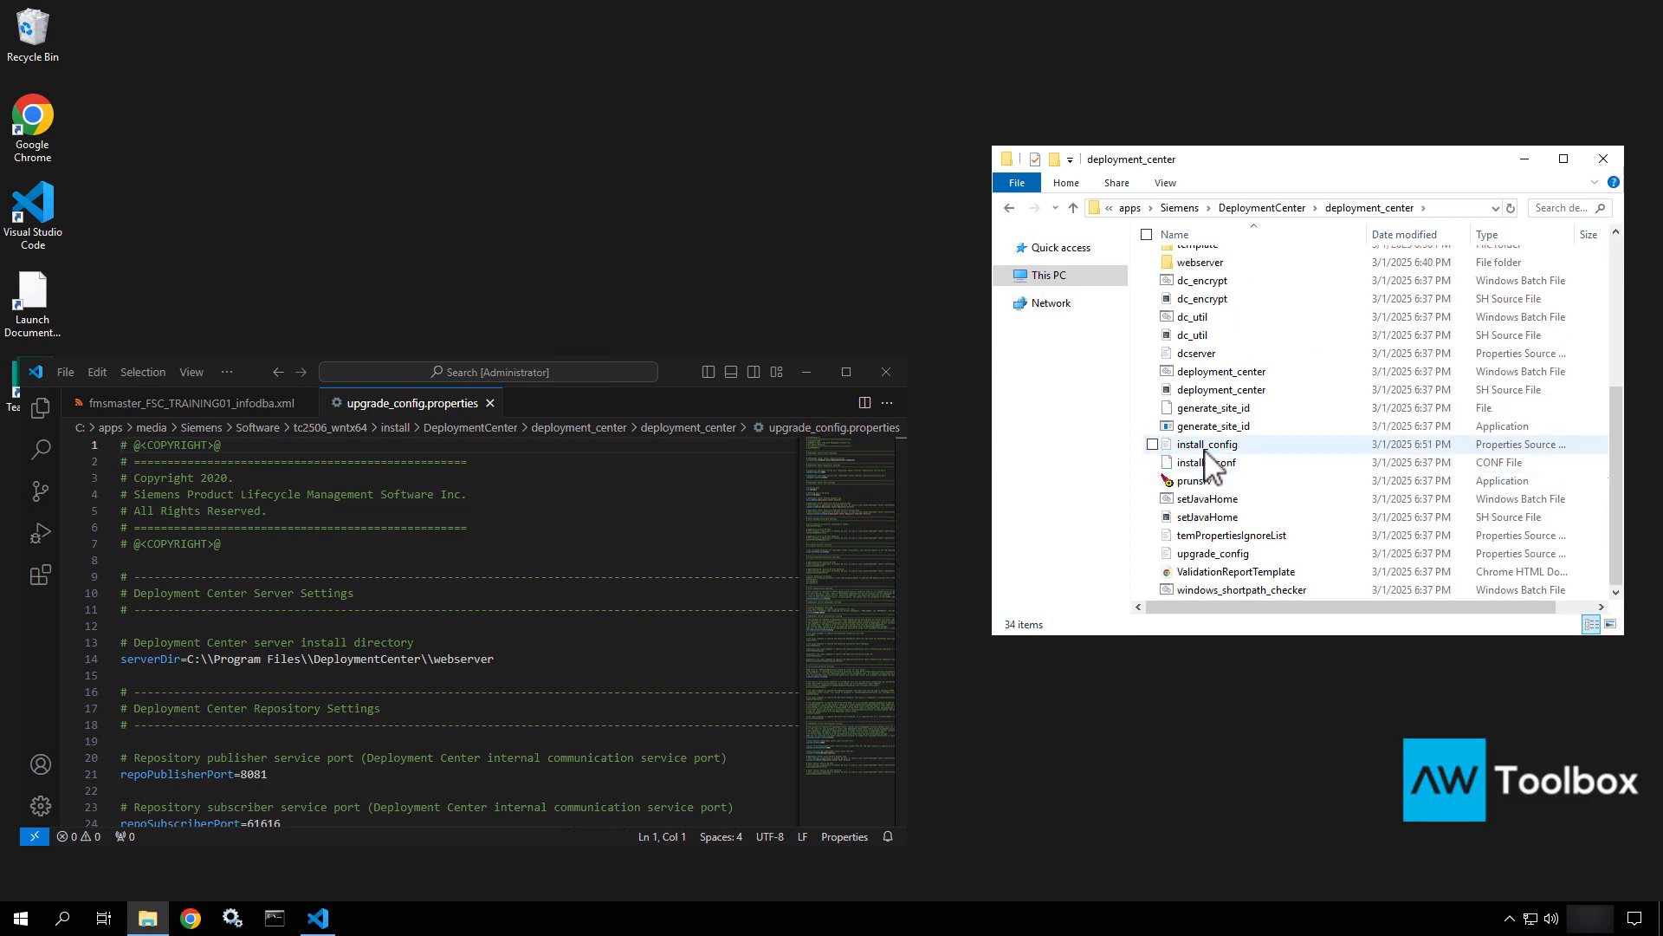
{"action": "left_click", "coordinate": [1211, 459]}
{"action": "right_click", "coordinate": [1204, 448]}
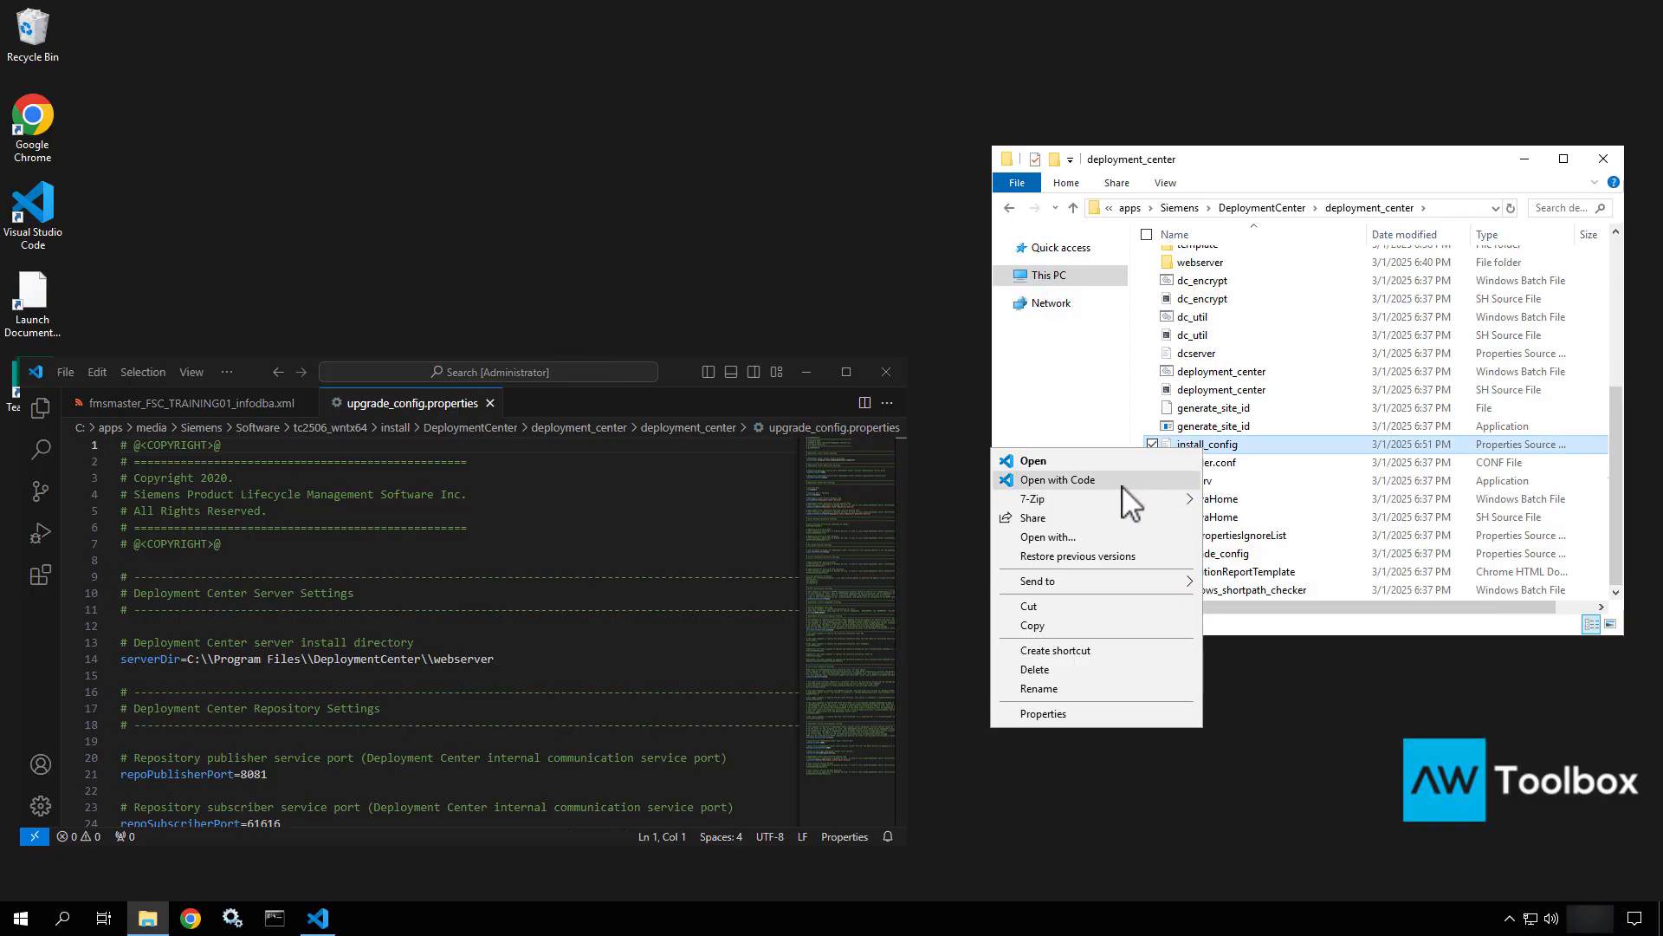
Open the installed install_config in maximized VS Code and select serverDir C:\\apps\\Siemens\\DeploymentCenter\\webserver on line 28.
{"action": "left_click", "coordinate": [1123, 485]}
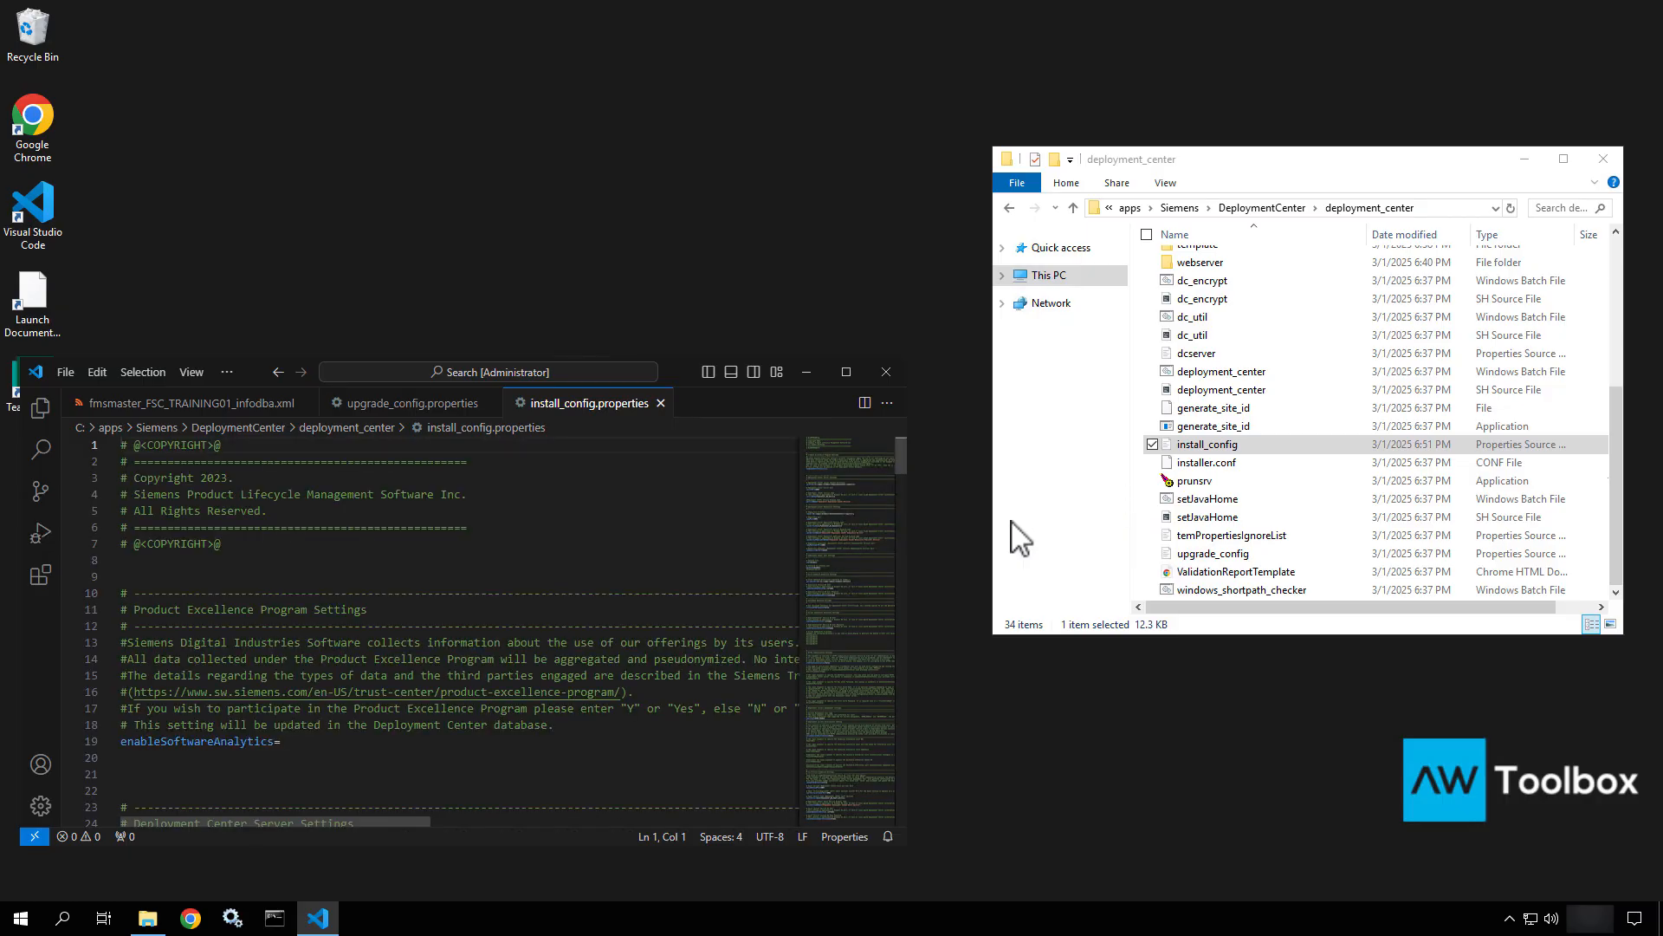
{"action": "left_click", "coordinate": [842, 372]}
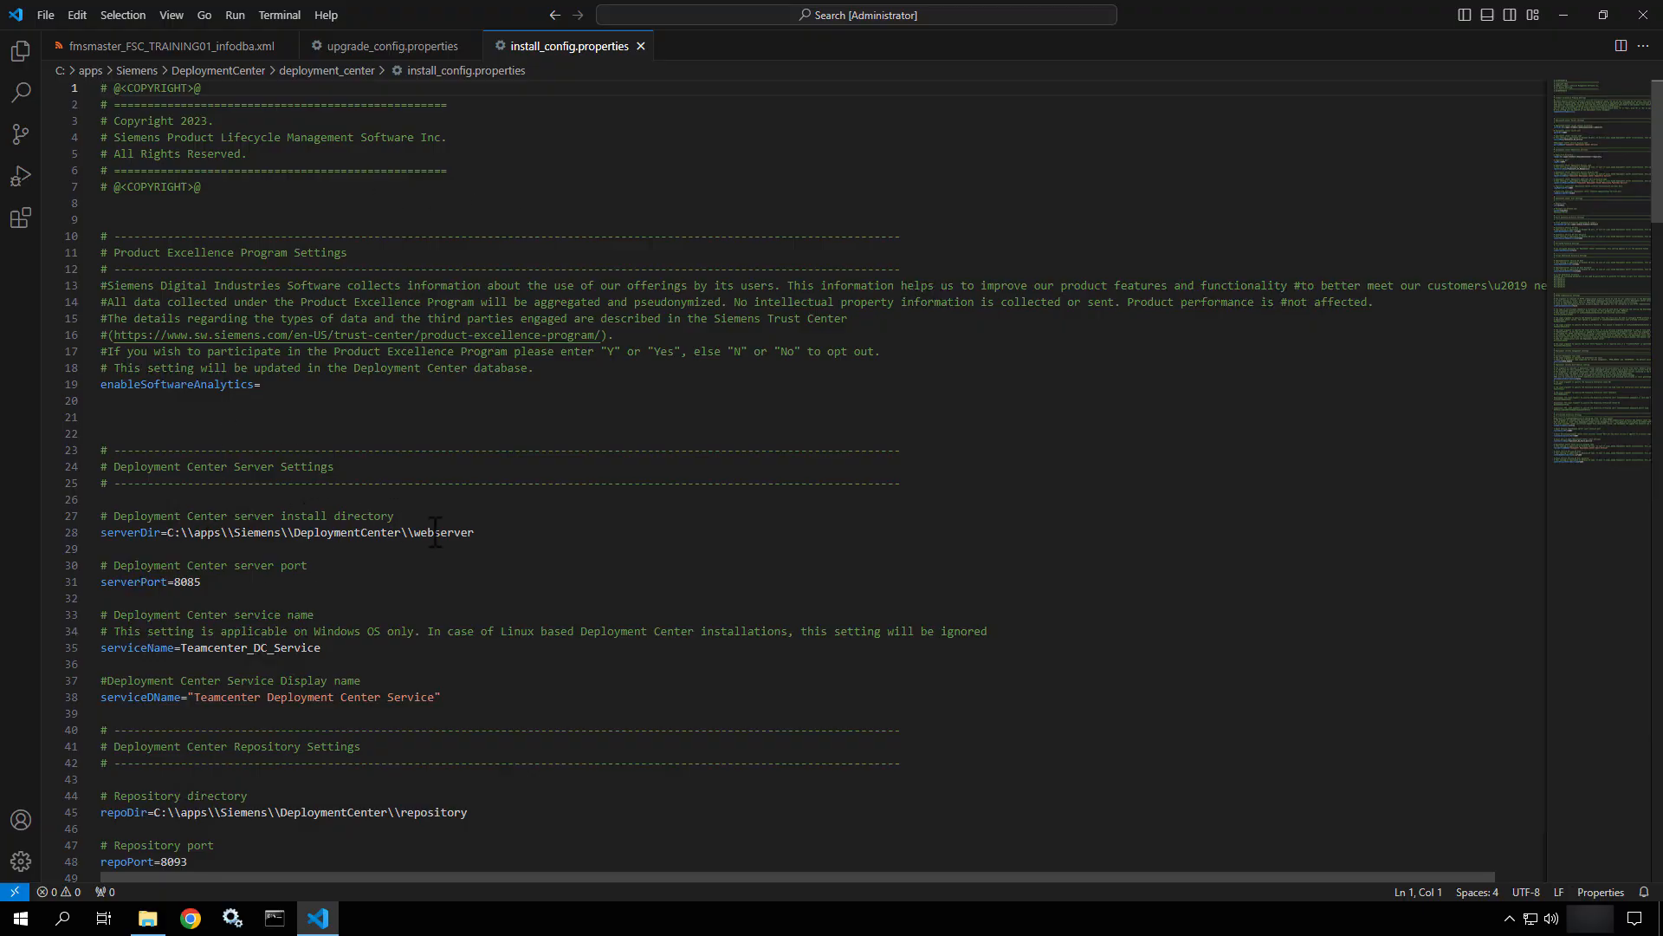
{"action": "left_click_drag", "start_coordinate": [475, 532], "coordinate": [171, 537]}
{"action": "key", "text": "ctrl+c"}
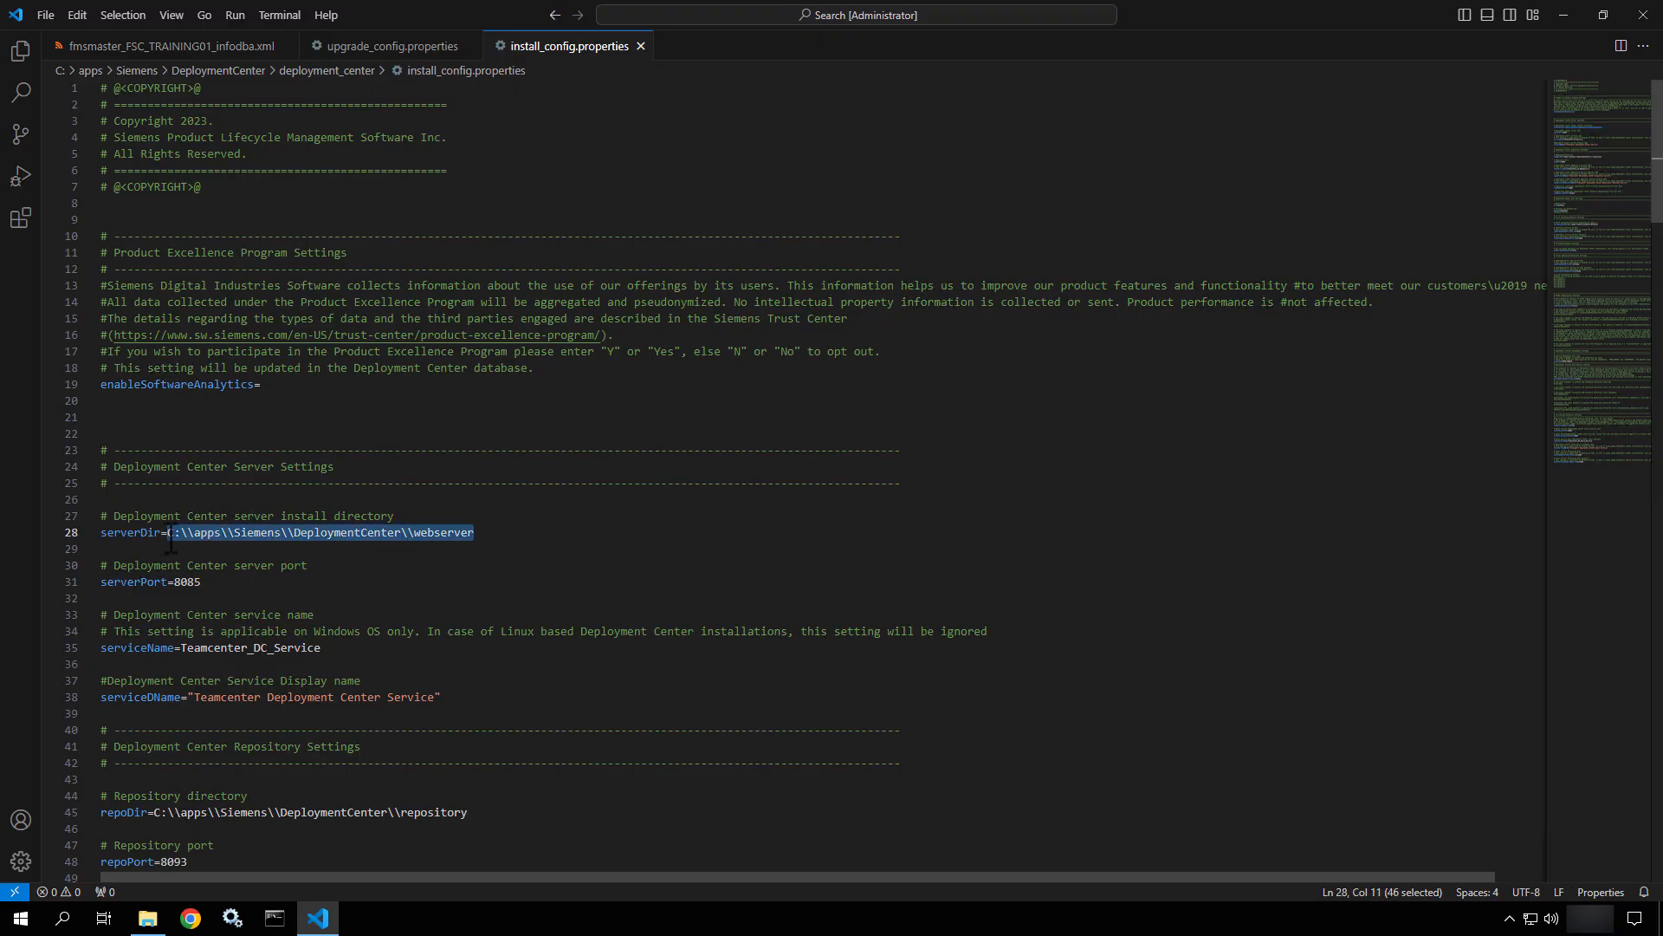
Paste the installed webserver path over upgrade_config's serverDir on line 14, then select the repoPublisherPort 8081 line.
{"action": "left_click", "coordinate": [371, 47]}
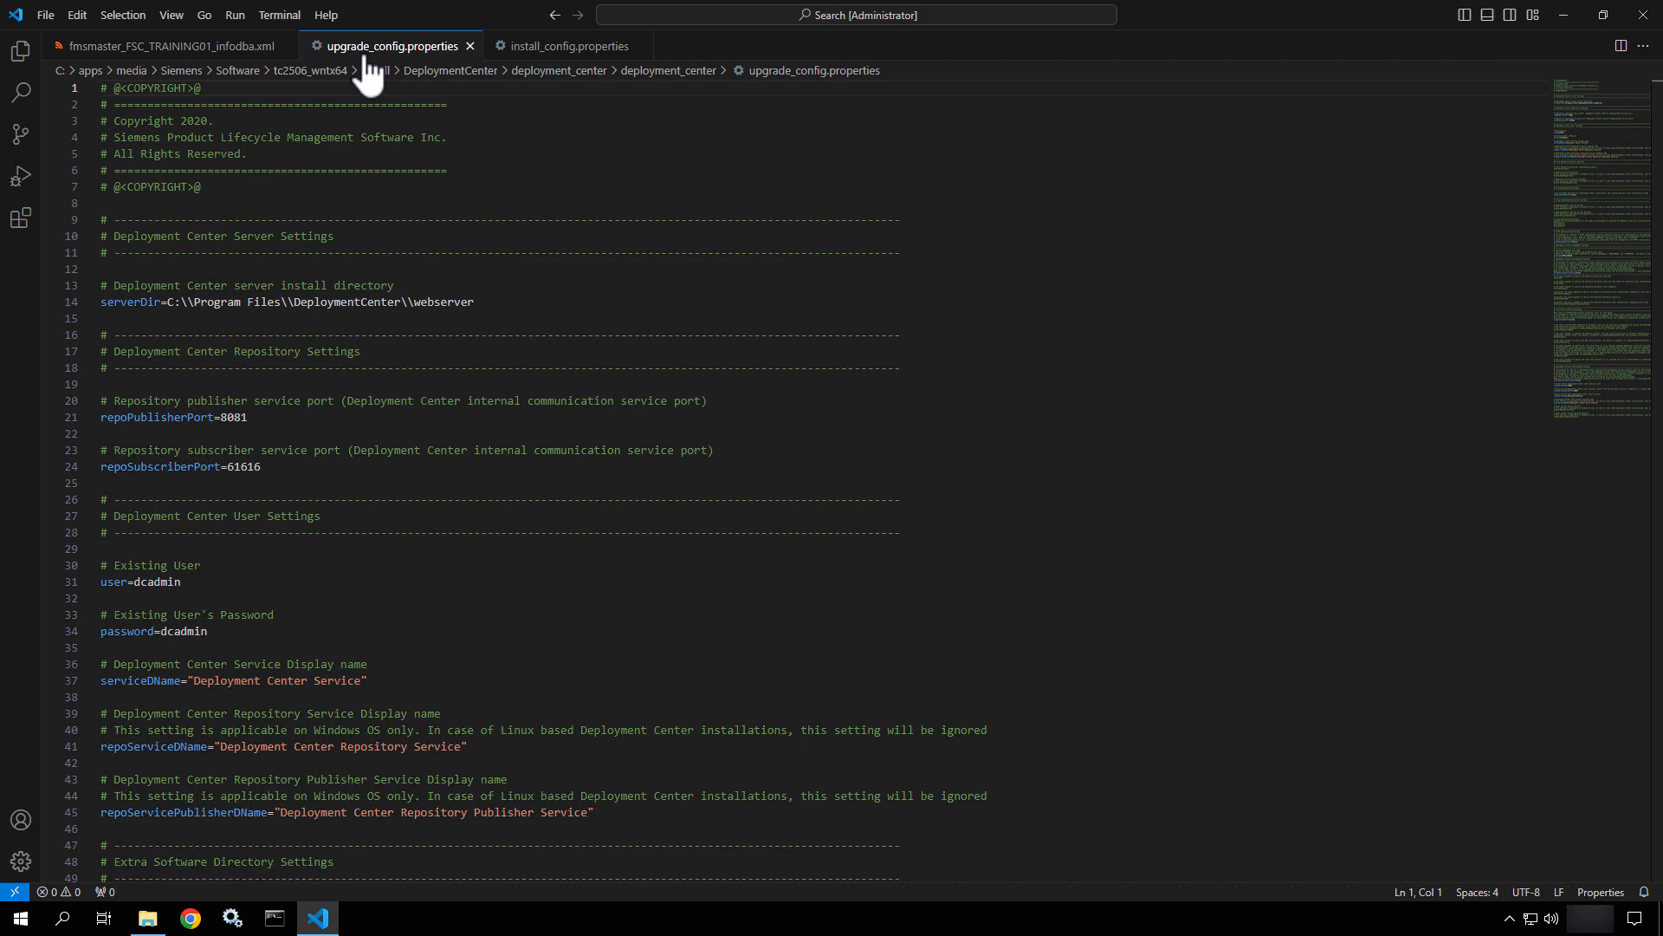
{"action": "left_click", "coordinate": [474, 303]}
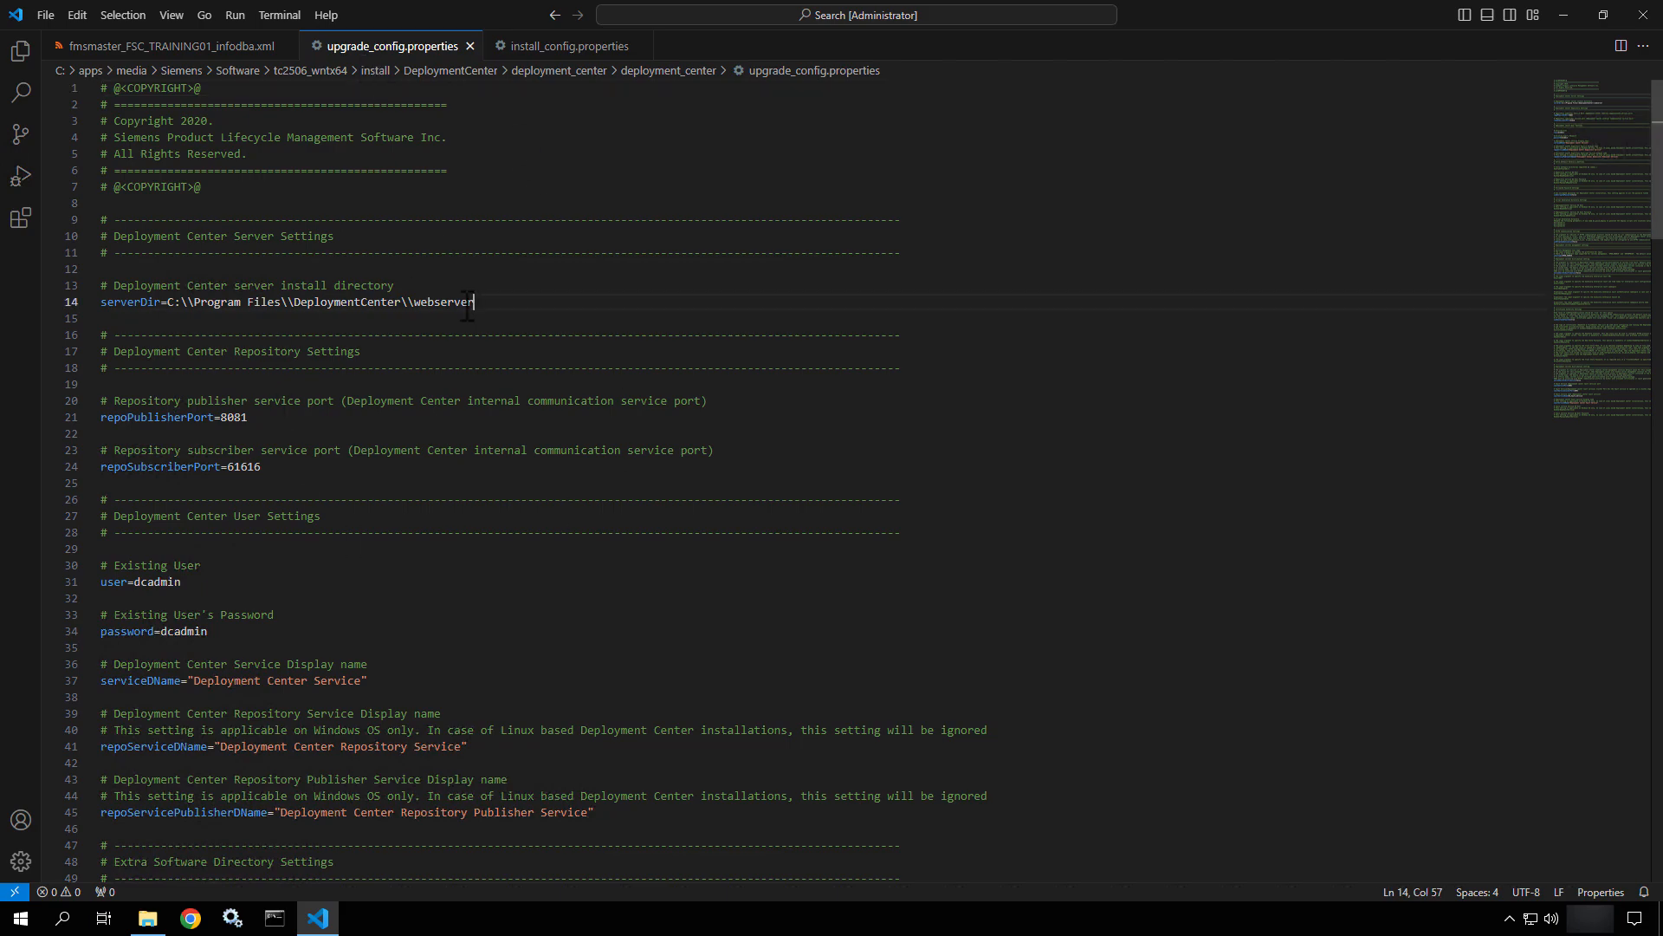
{"action": "left_click_drag", "start_coordinate": [474, 303], "coordinate": [169, 308]}
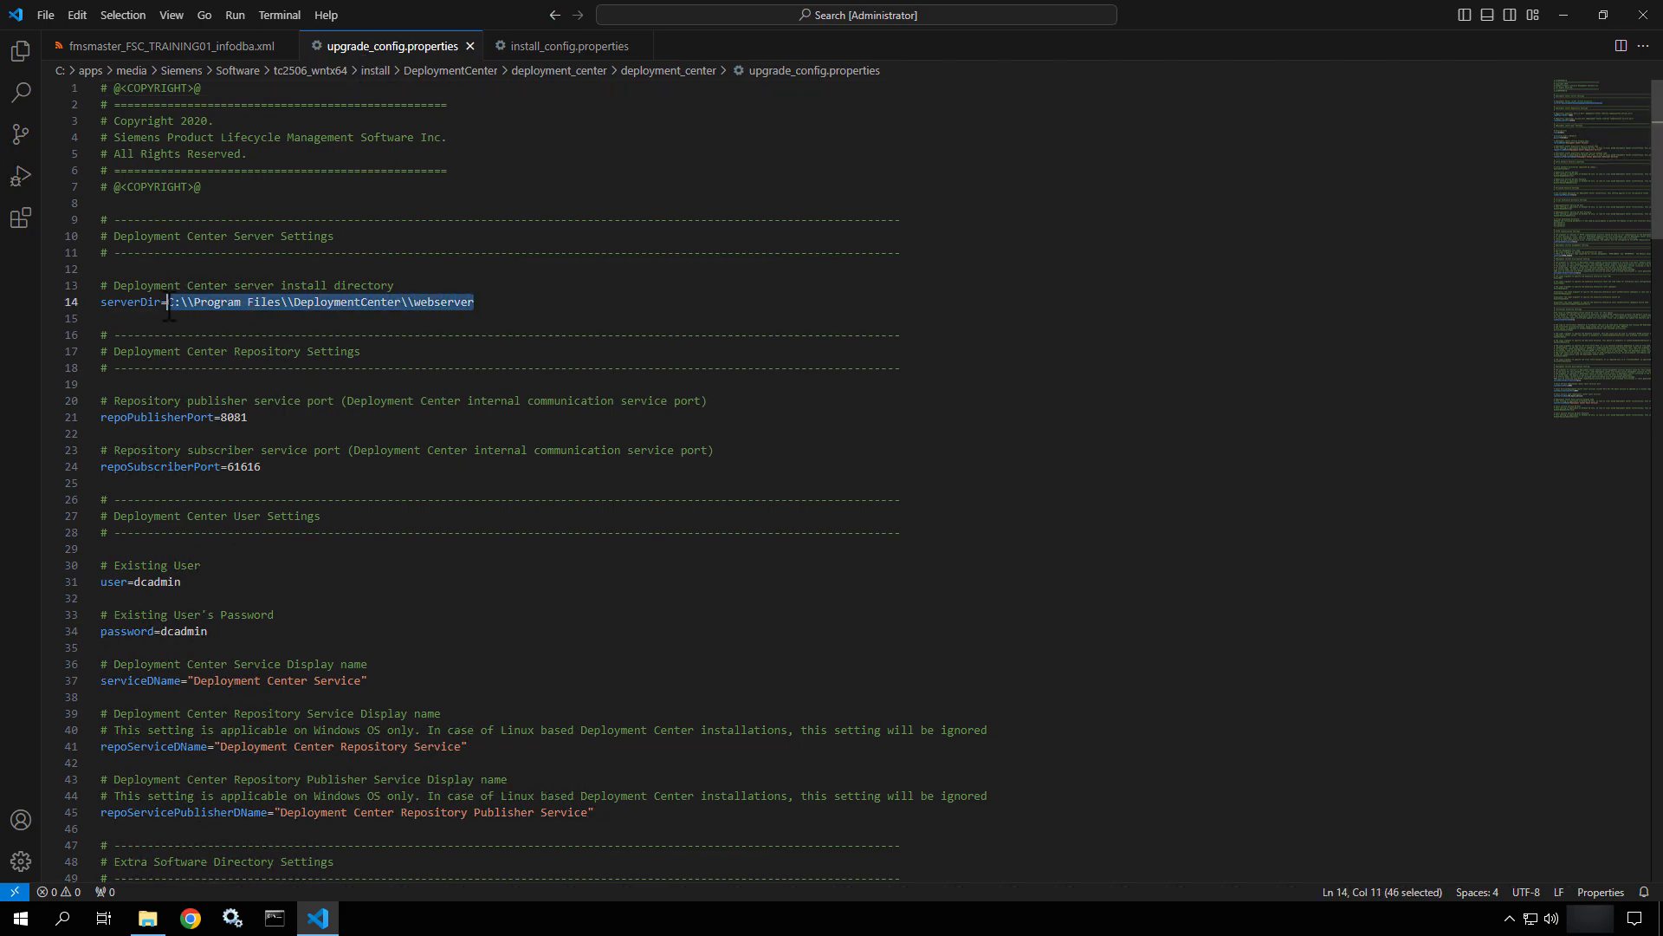
{"action": "key", "text": "ctrl+v"}
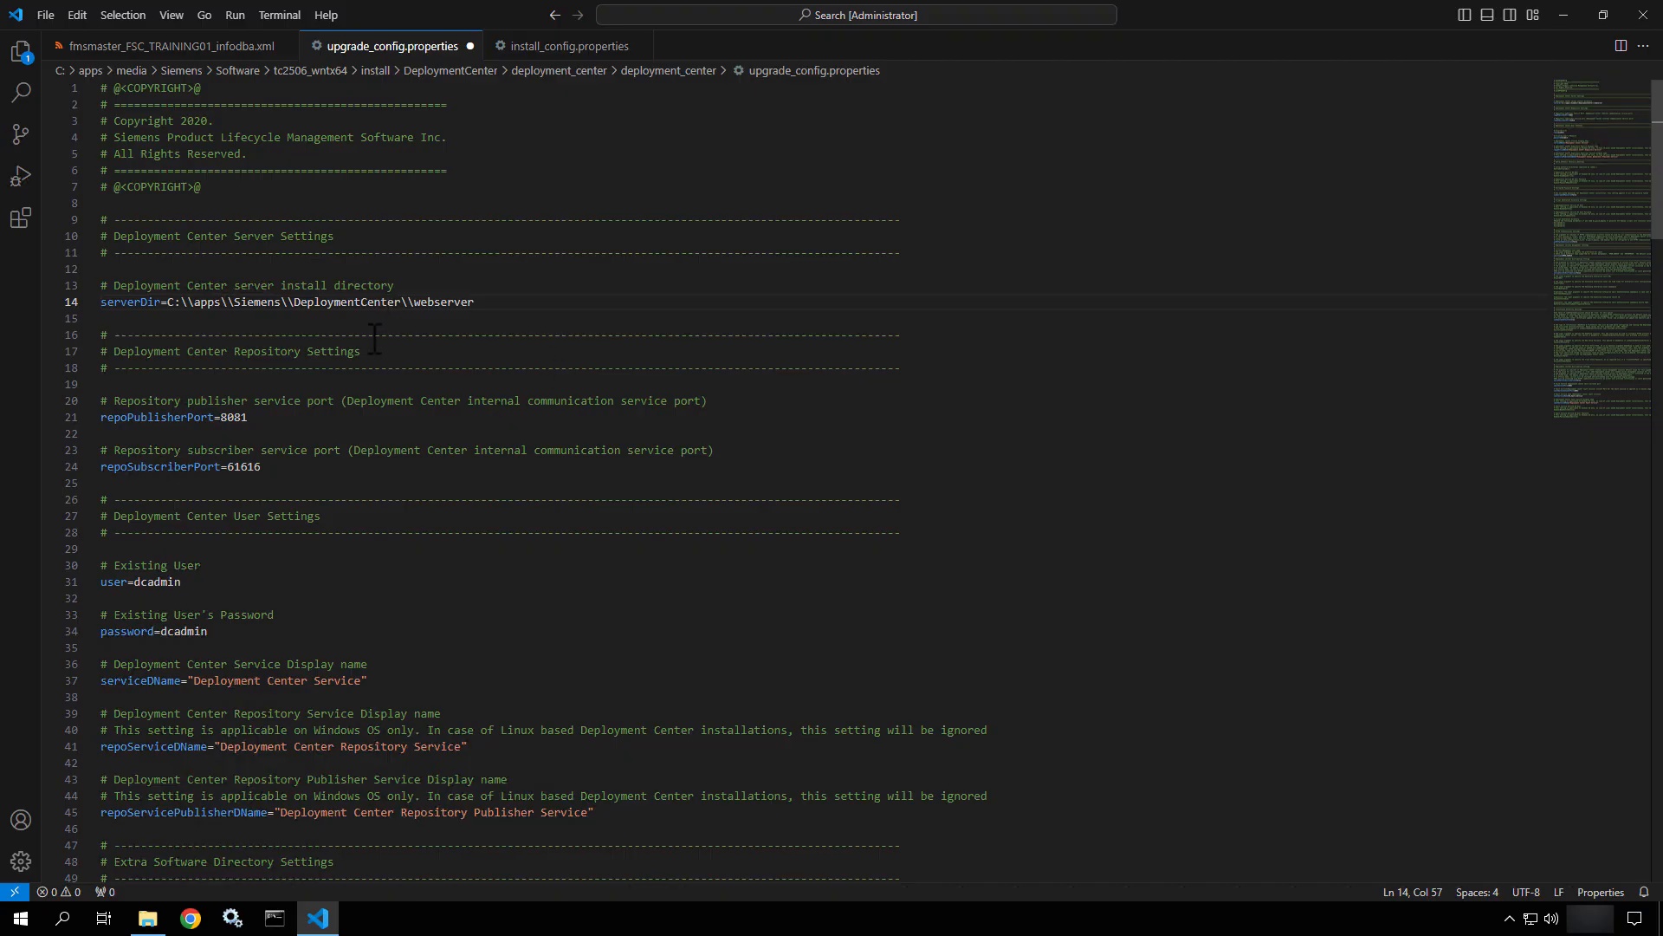
{"action": "double_click", "coordinate": [257, 420]}
{"action": "left_click_drag", "start_coordinate": [251, 419], "coordinate": [102, 417]}
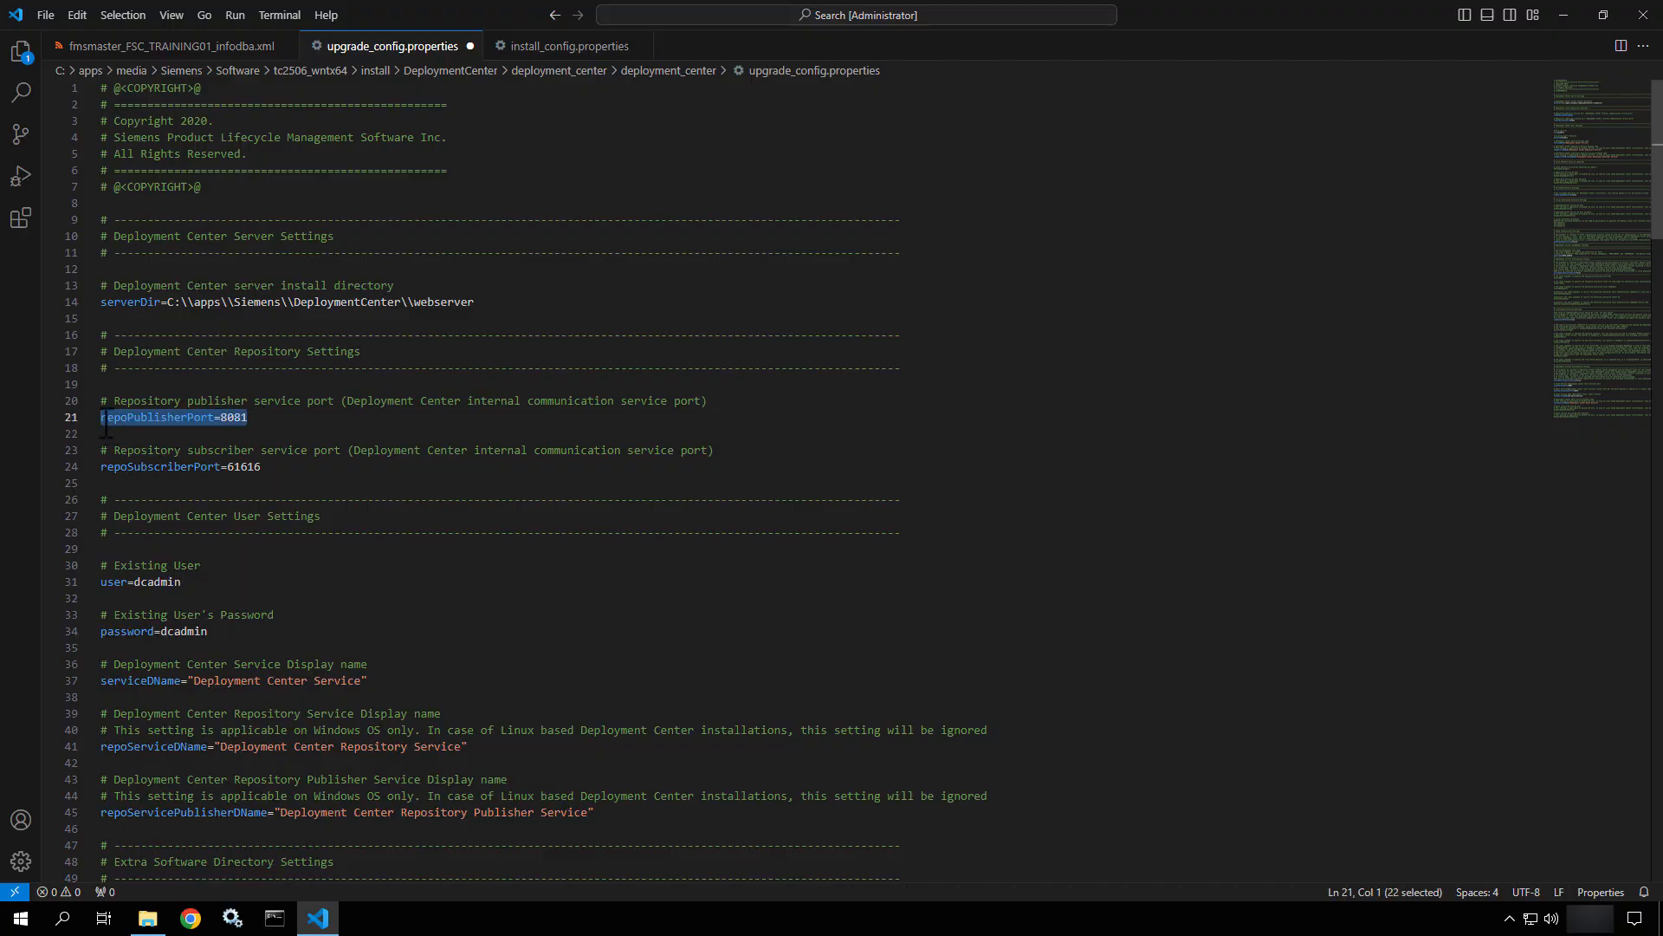
In install_config, find repoPort 8093 and repoPublisherPort 8081.
{"action": "left_click", "coordinate": [570, 47]}
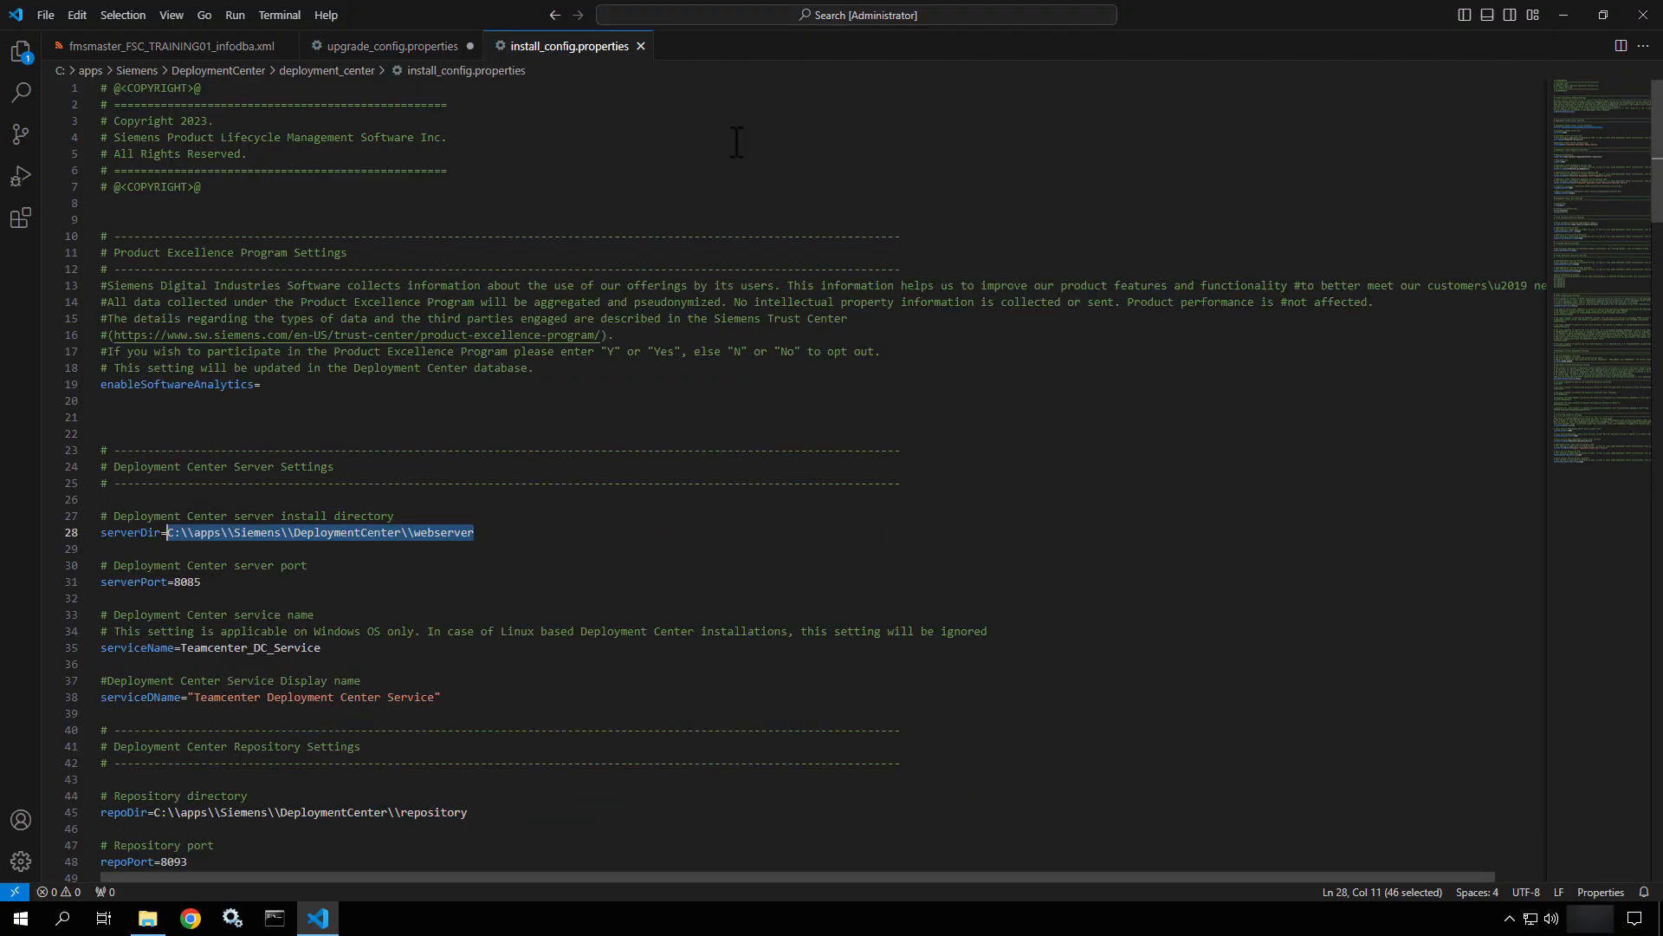
{"action": "left_click", "coordinate": [406, 386]}
{"action": "scroll", "coordinate": [406, 390], "scroll_direction": "down", "scroll_amount": 6}
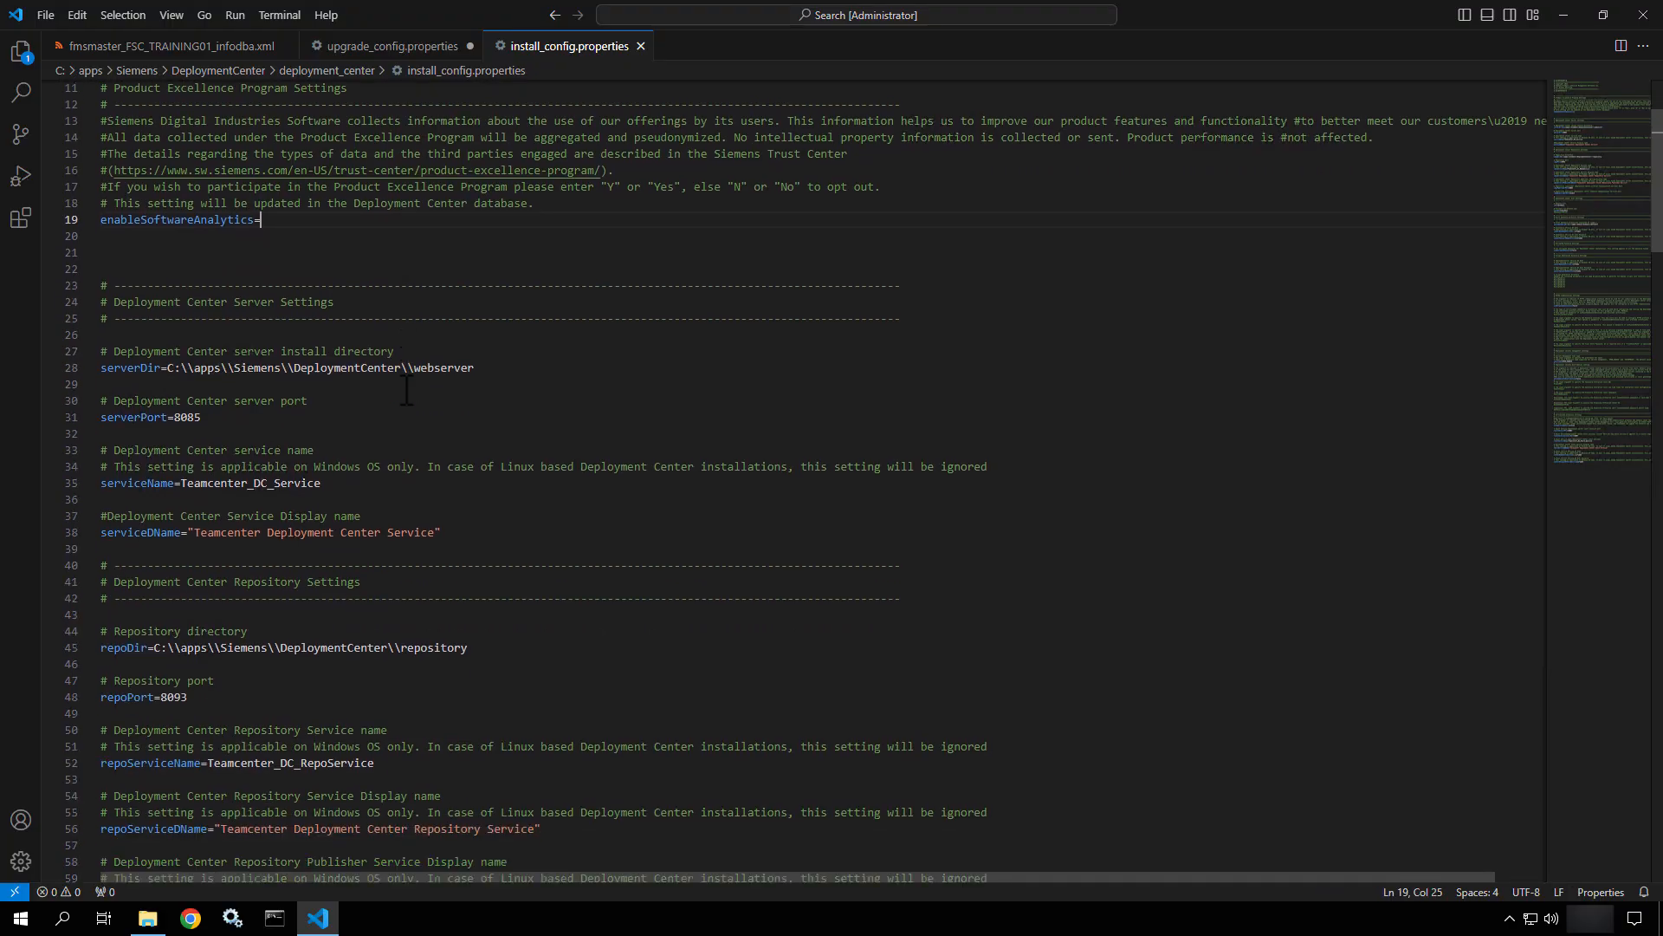
{"action": "scroll", "coordinate": [406, 386], "scroll_direction": "down", "scroll_amount": 3}
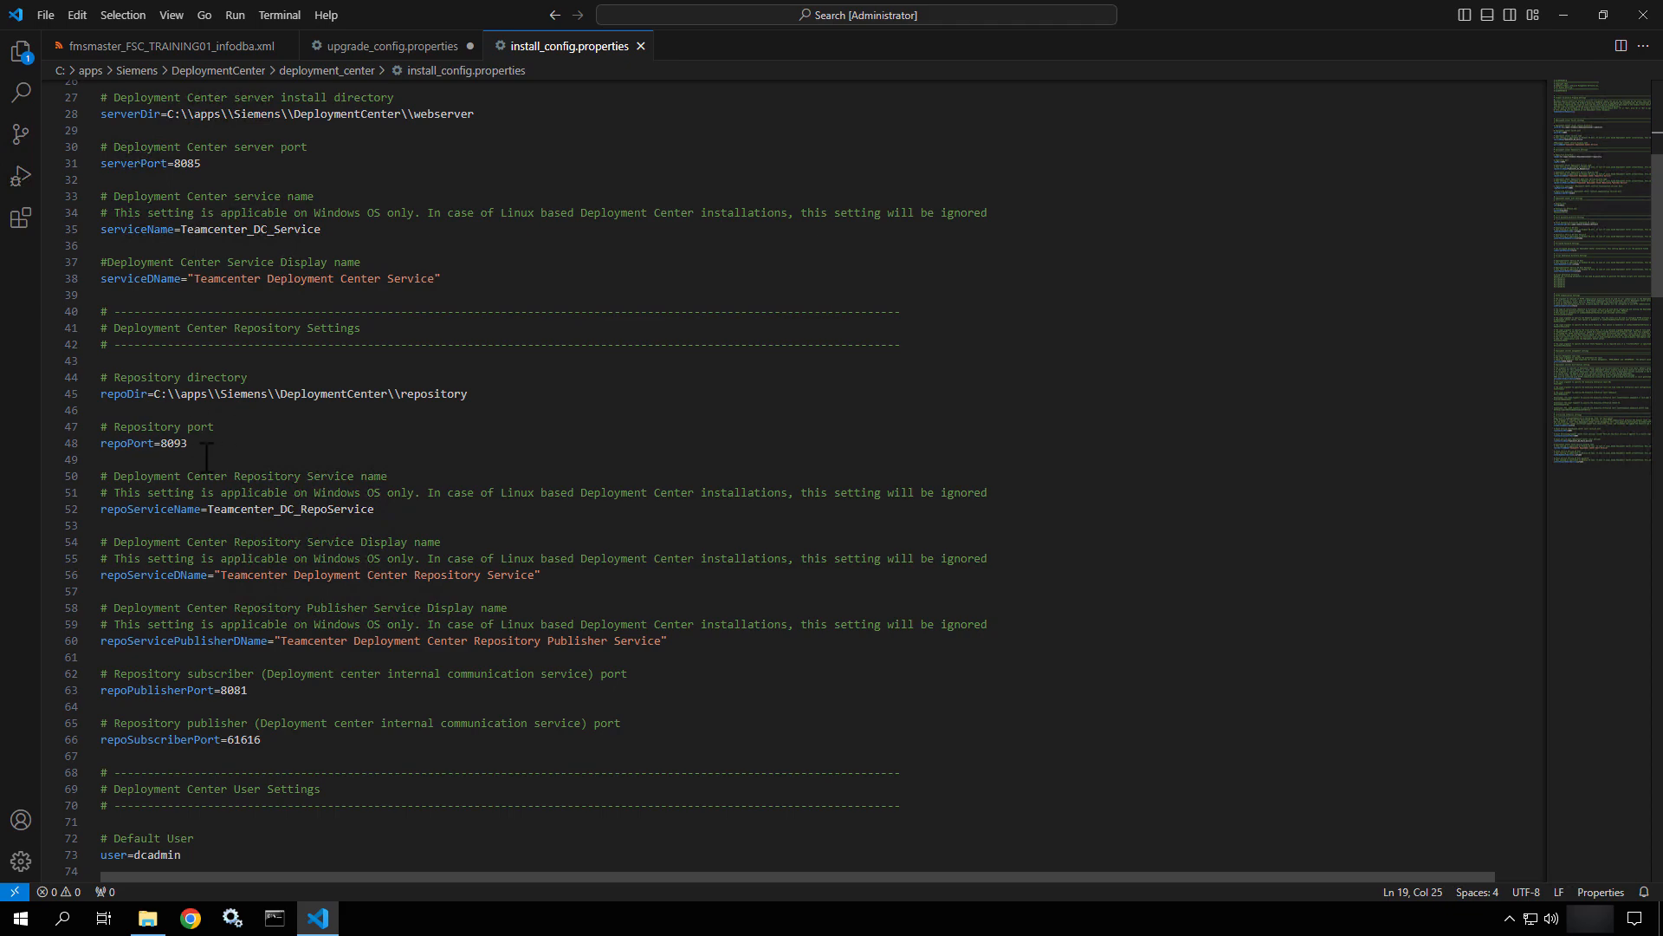
{"action": "left_click_drag", "start_coordinate": [188, 444], "coordinate": [161, 451]}
{"action": "scroll", "coordinate": [220, 485], "scroll_direction": "down", "scroll_amount": 2}
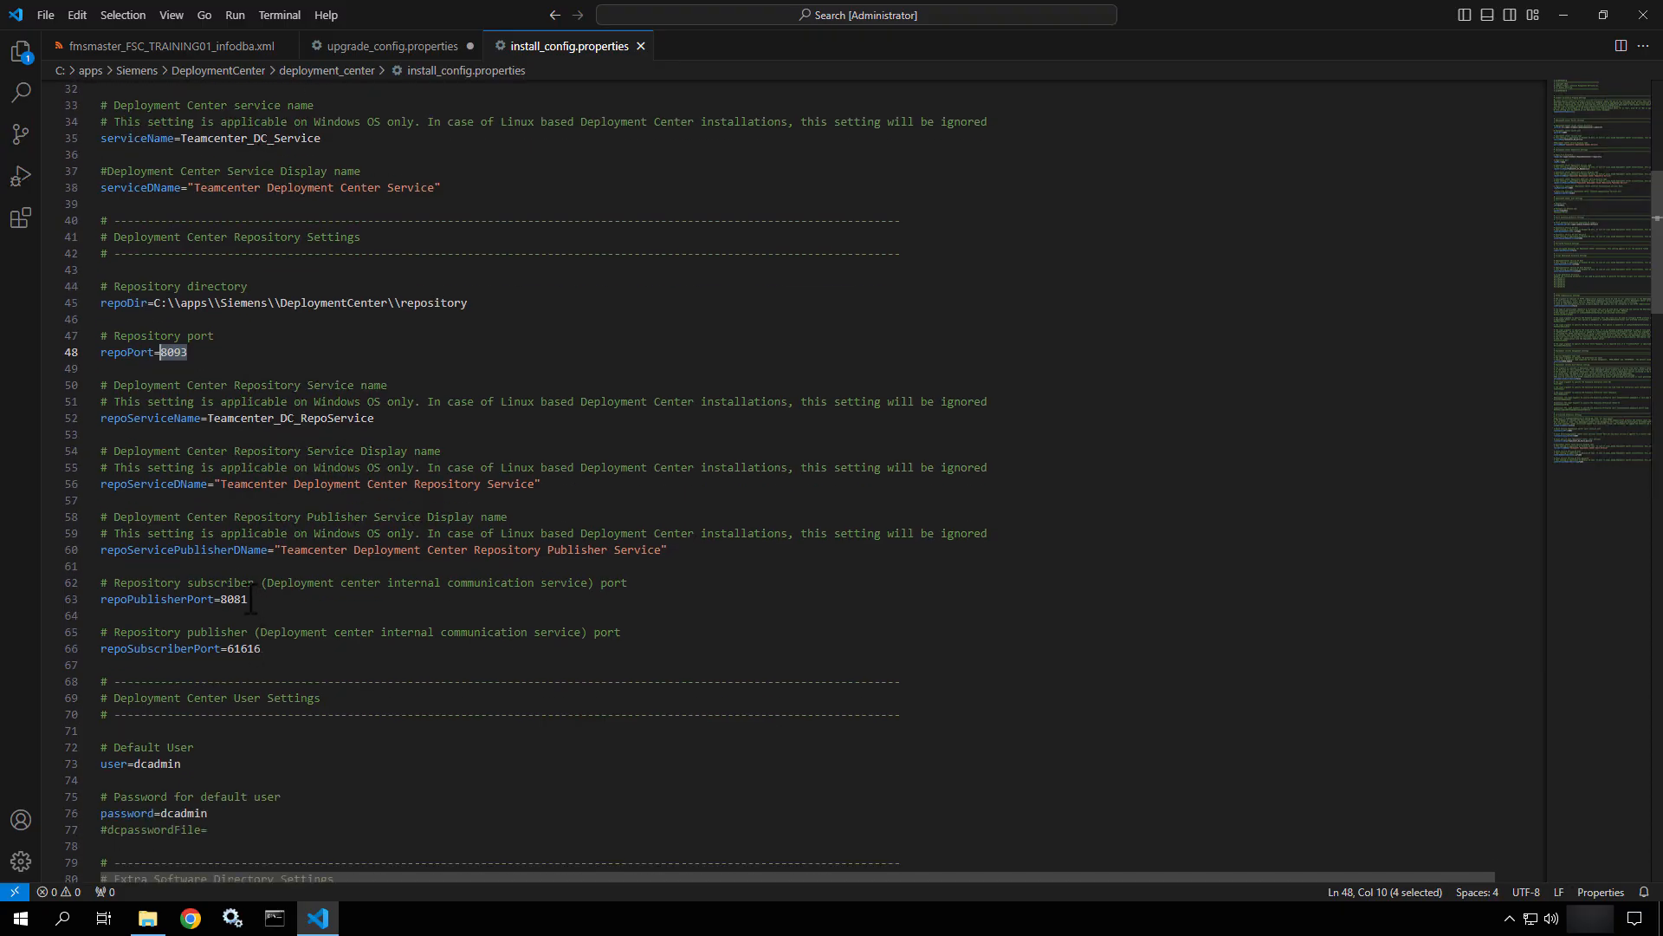
{"action": "left_click_drag", "start_coordinate": [248, 599], "coordinate": [221, 602]}
Compare upgrade_config's repoPublisherPort 8081 and repoSubscriberPort 61616 against the installed values.
{"action": "left_click", "coordinate": [374, 50]}
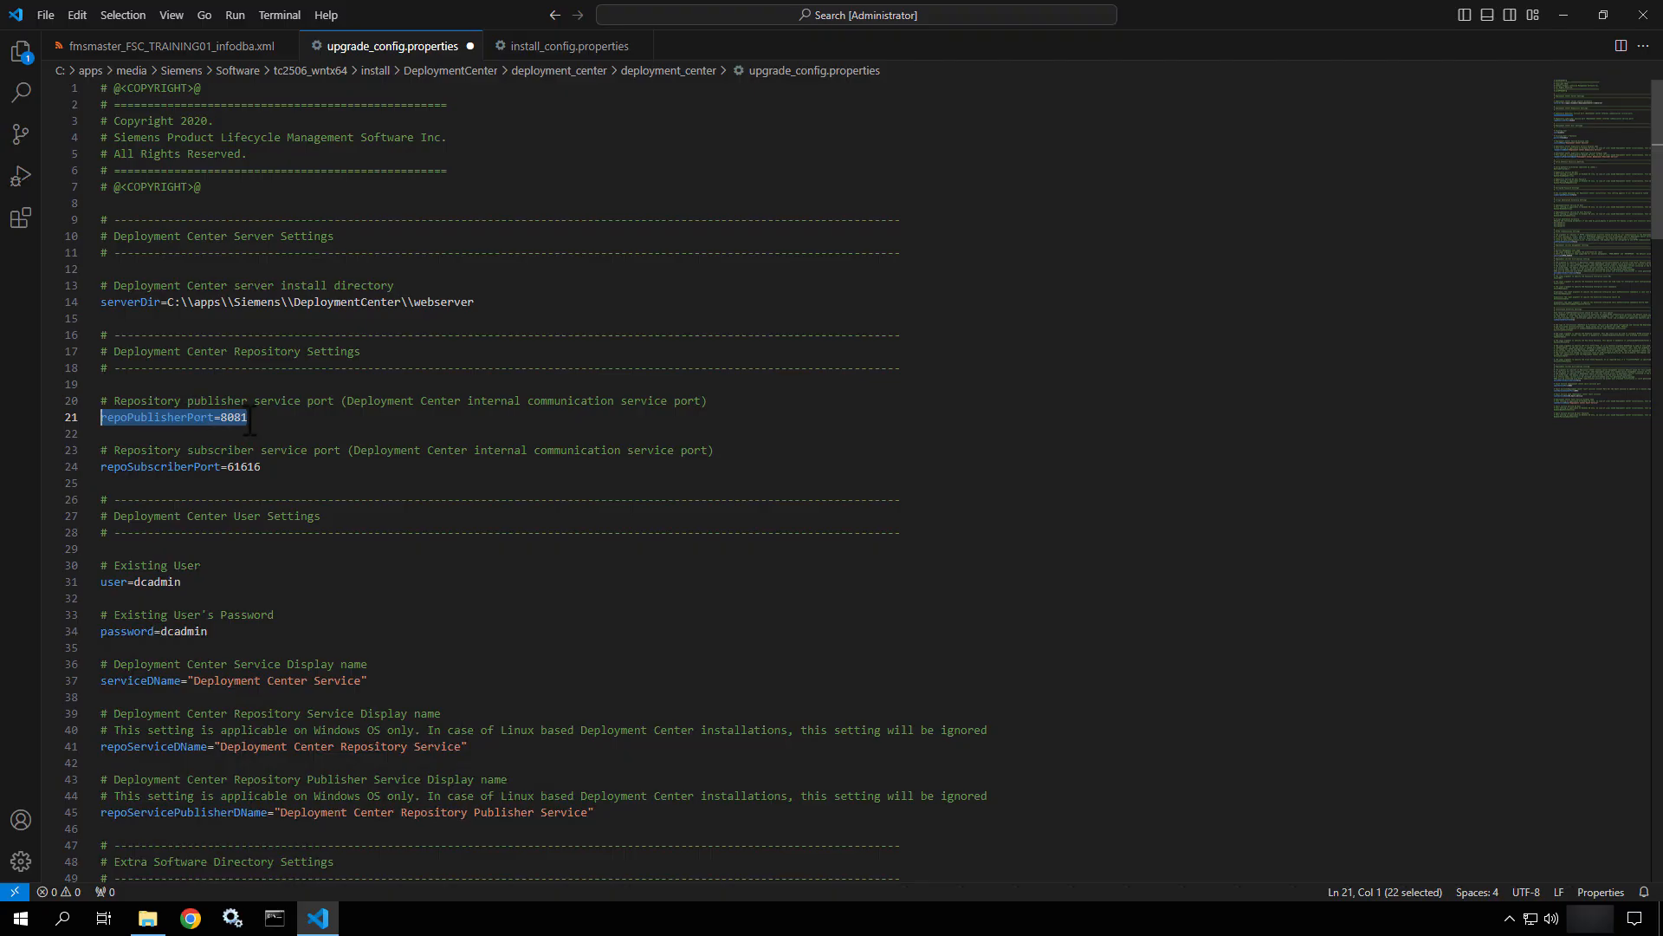
{"action": "left_click_drag", "start_coordinate": [250, 424], "coordinate": [224, 473]}
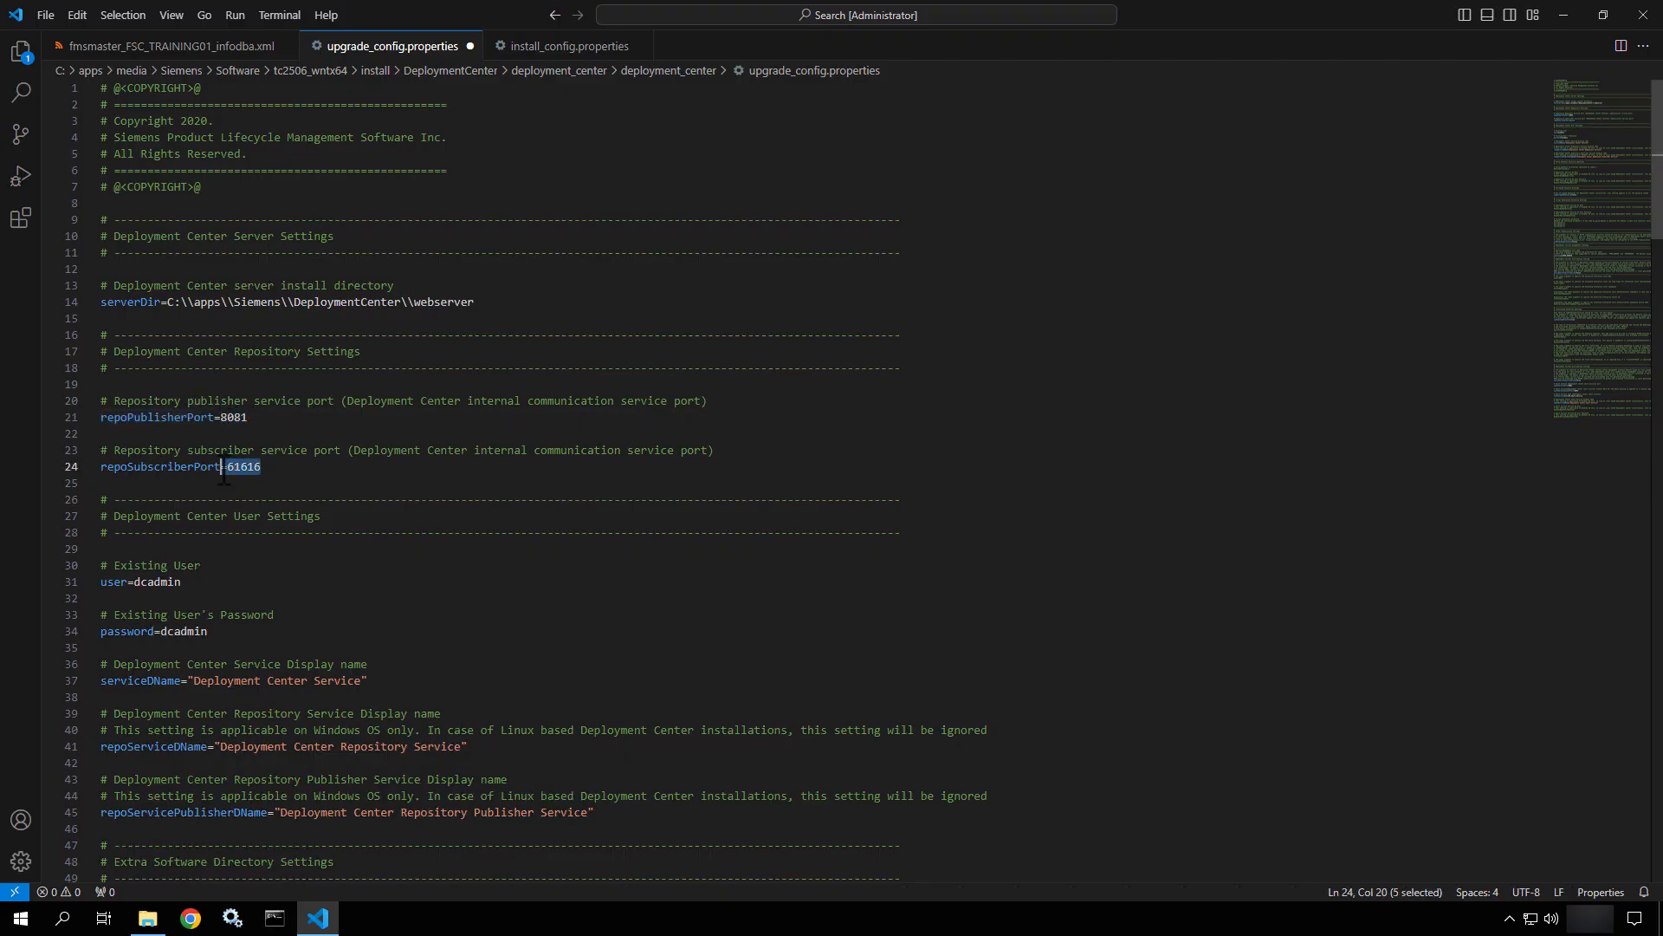
{"action": "scroll", "coordinate": [339, 503], "scroll_direction": "down", "scroll_amount": 5}
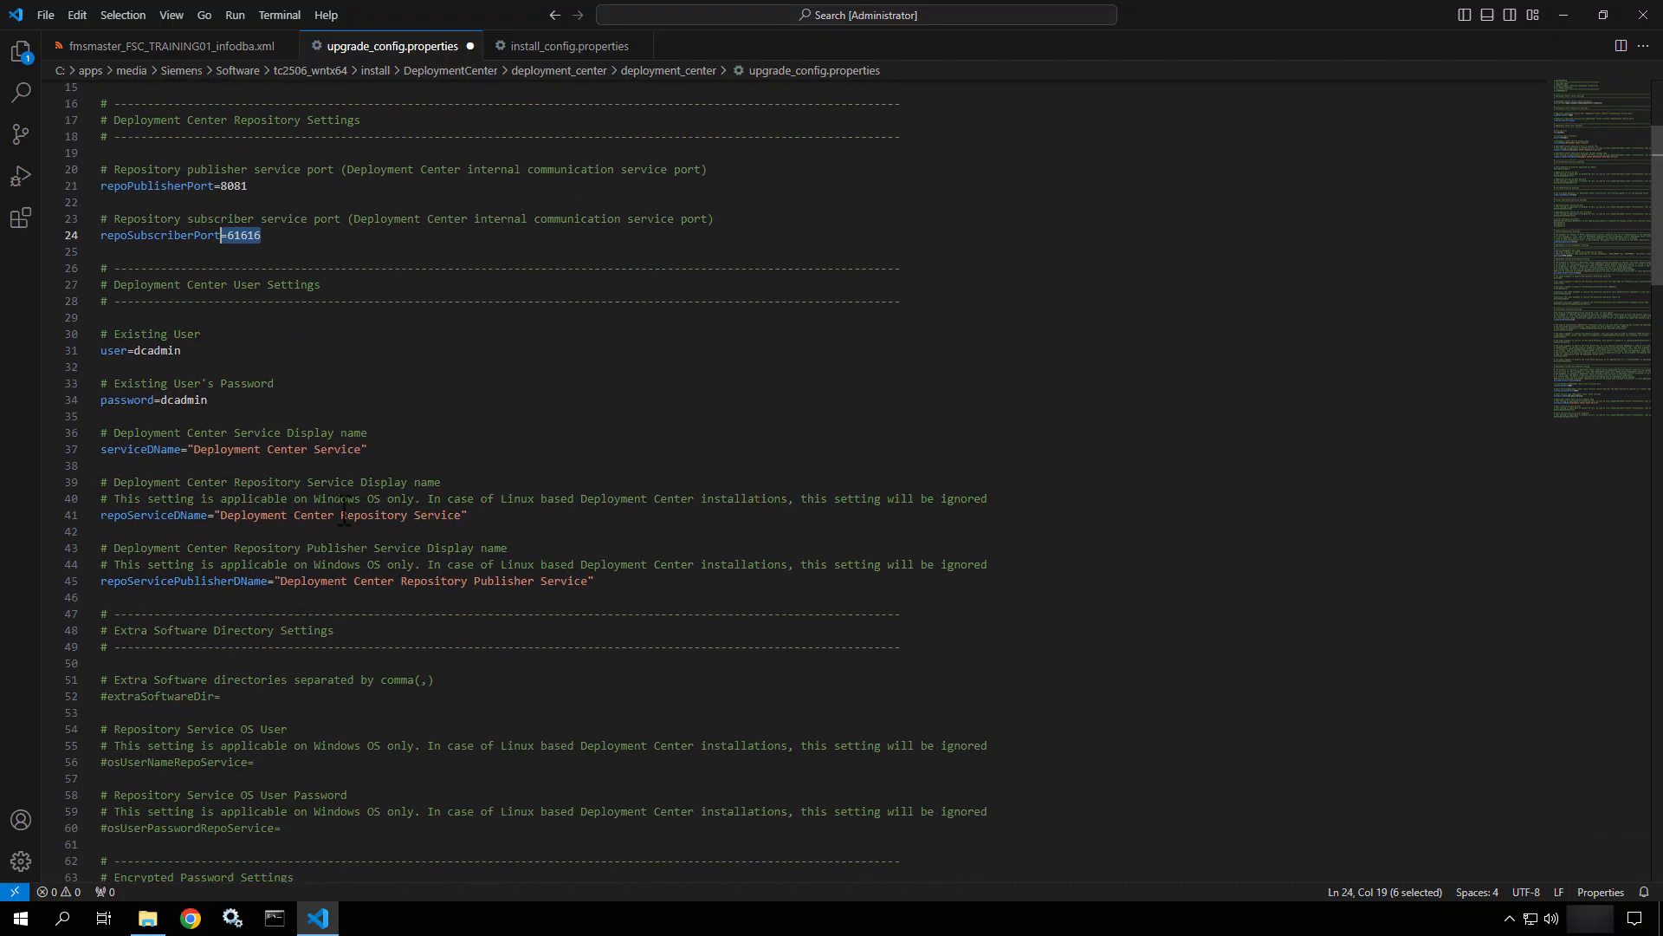
Prefix 'Teamcenter' to serviceDName, repoServiceDName and repoServicePublisherDName on lines 37, 41 and 45.
{"action": "left_click_drag", "start_coordinate": [187, 333], "coordinate": [167, 350]}
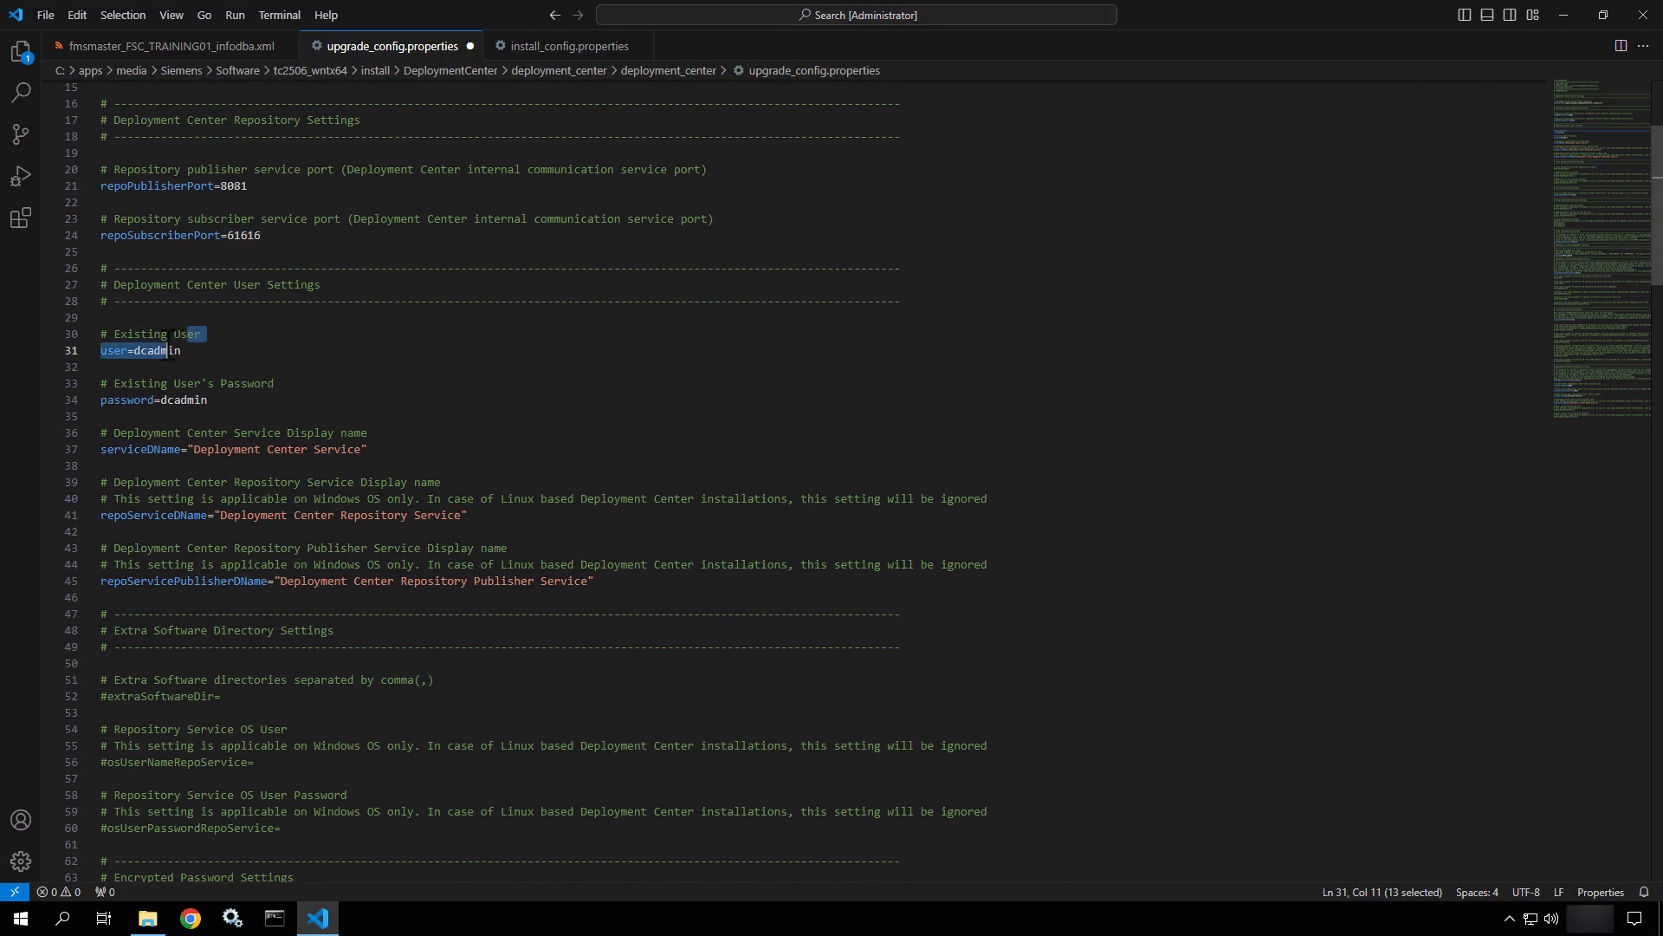
{"action": "left_click", "coordinate": [213, 400]}
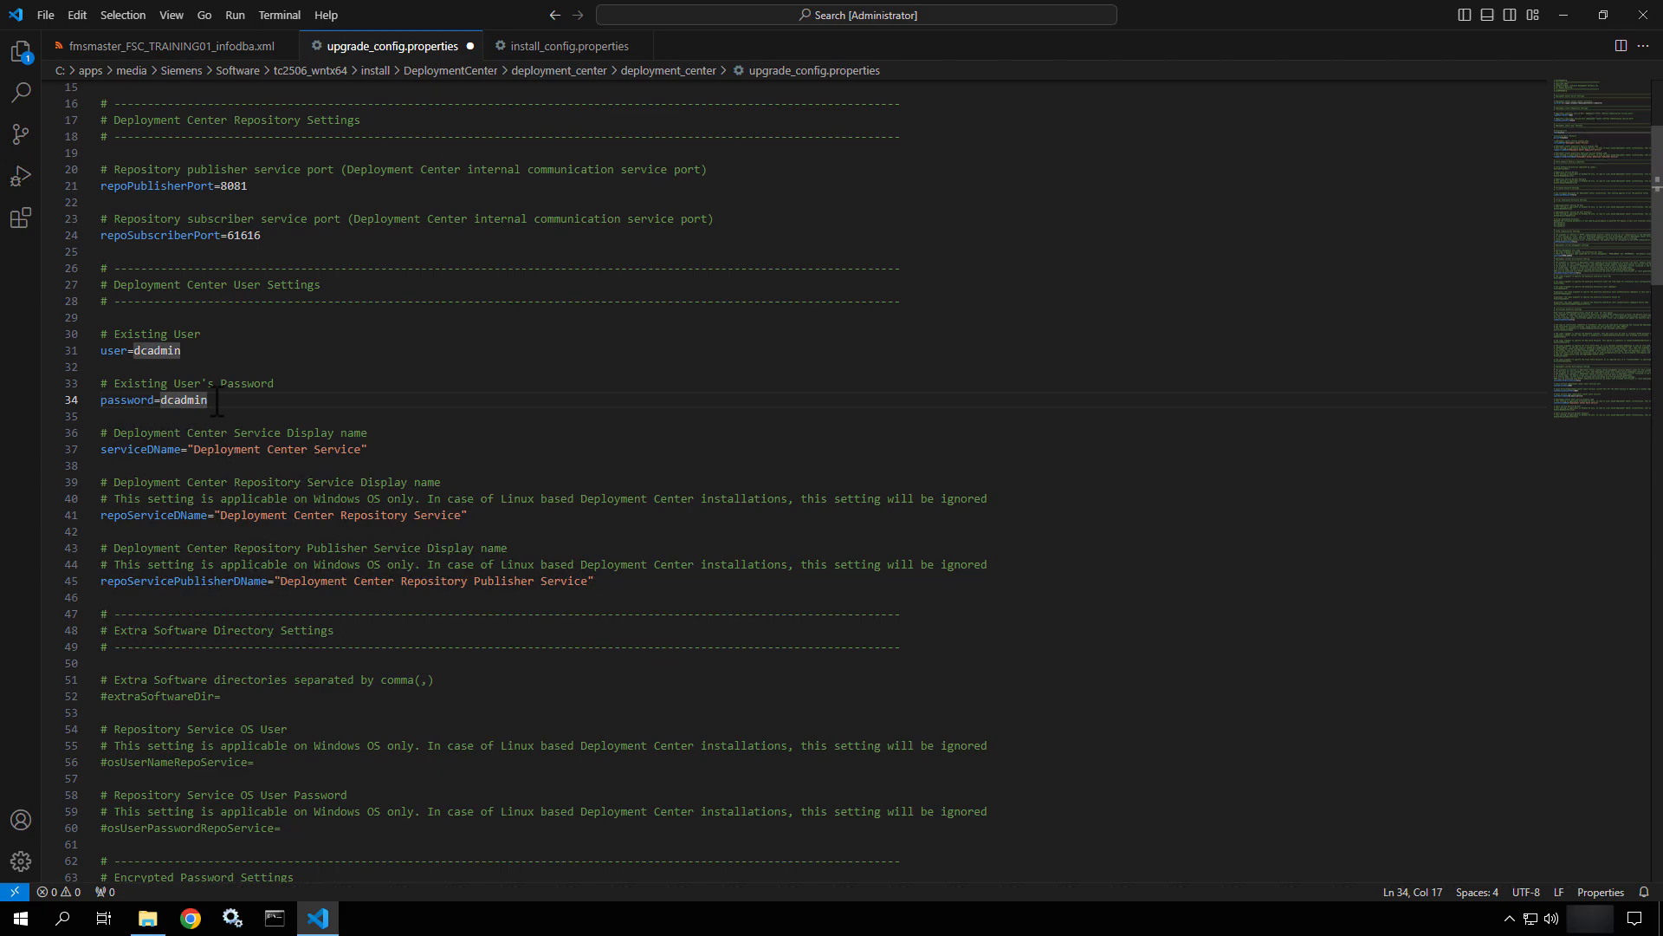
{"action": "left_click", "coordinate": [195, 450]}
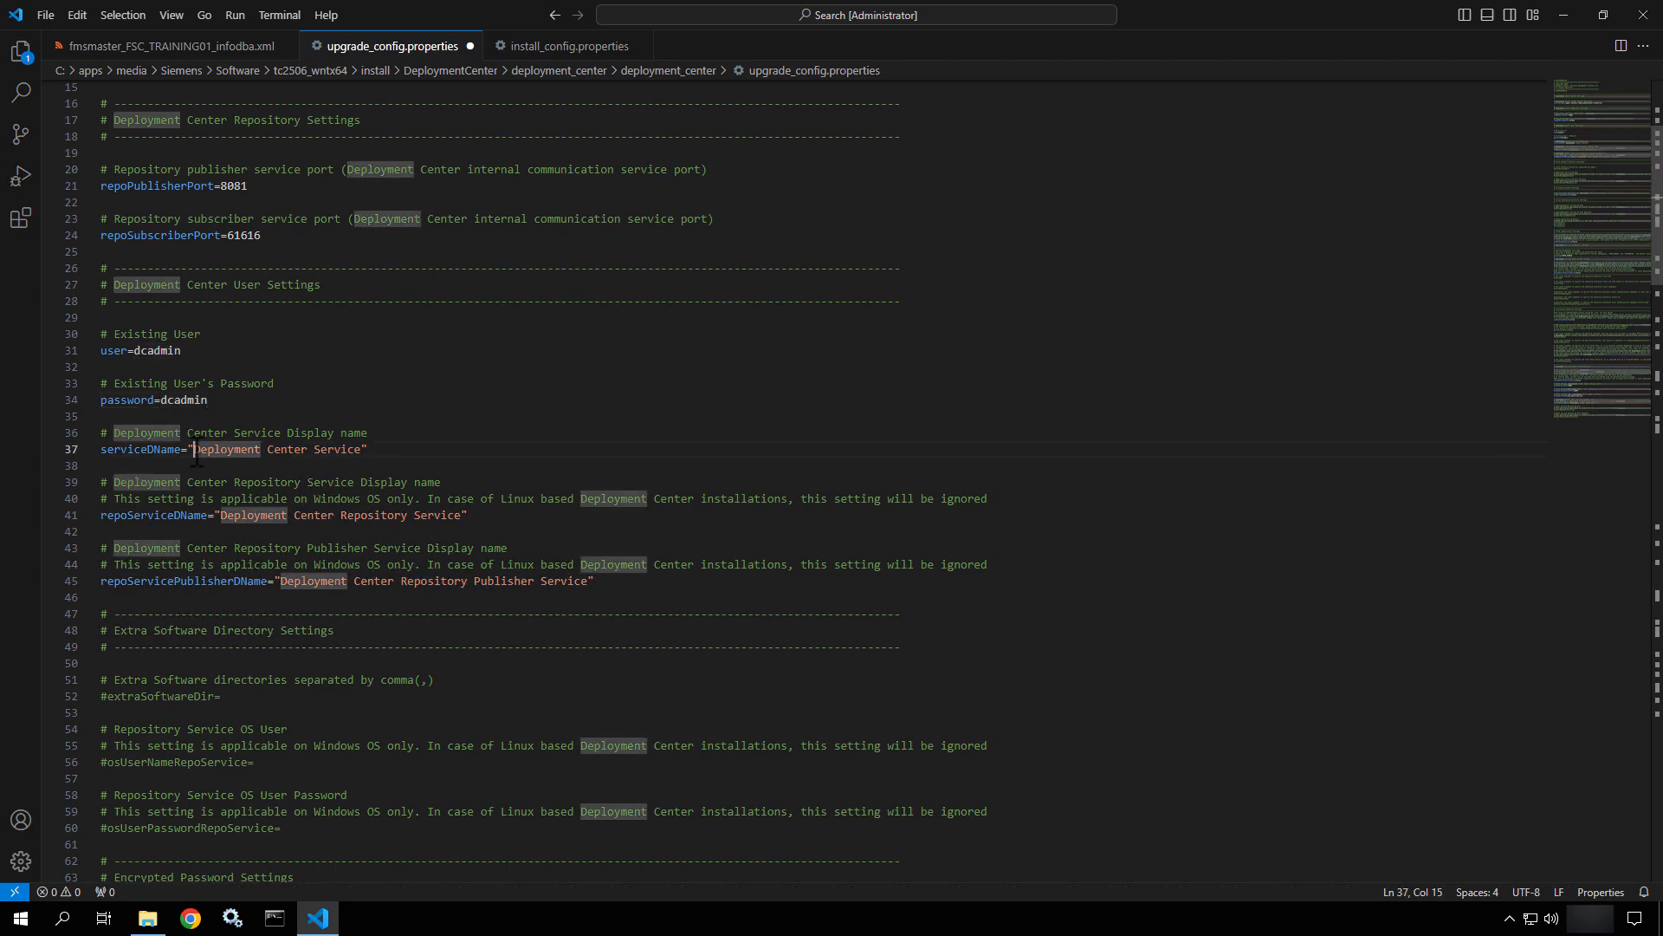
{"action": "type", "text": "Teamcenter"}
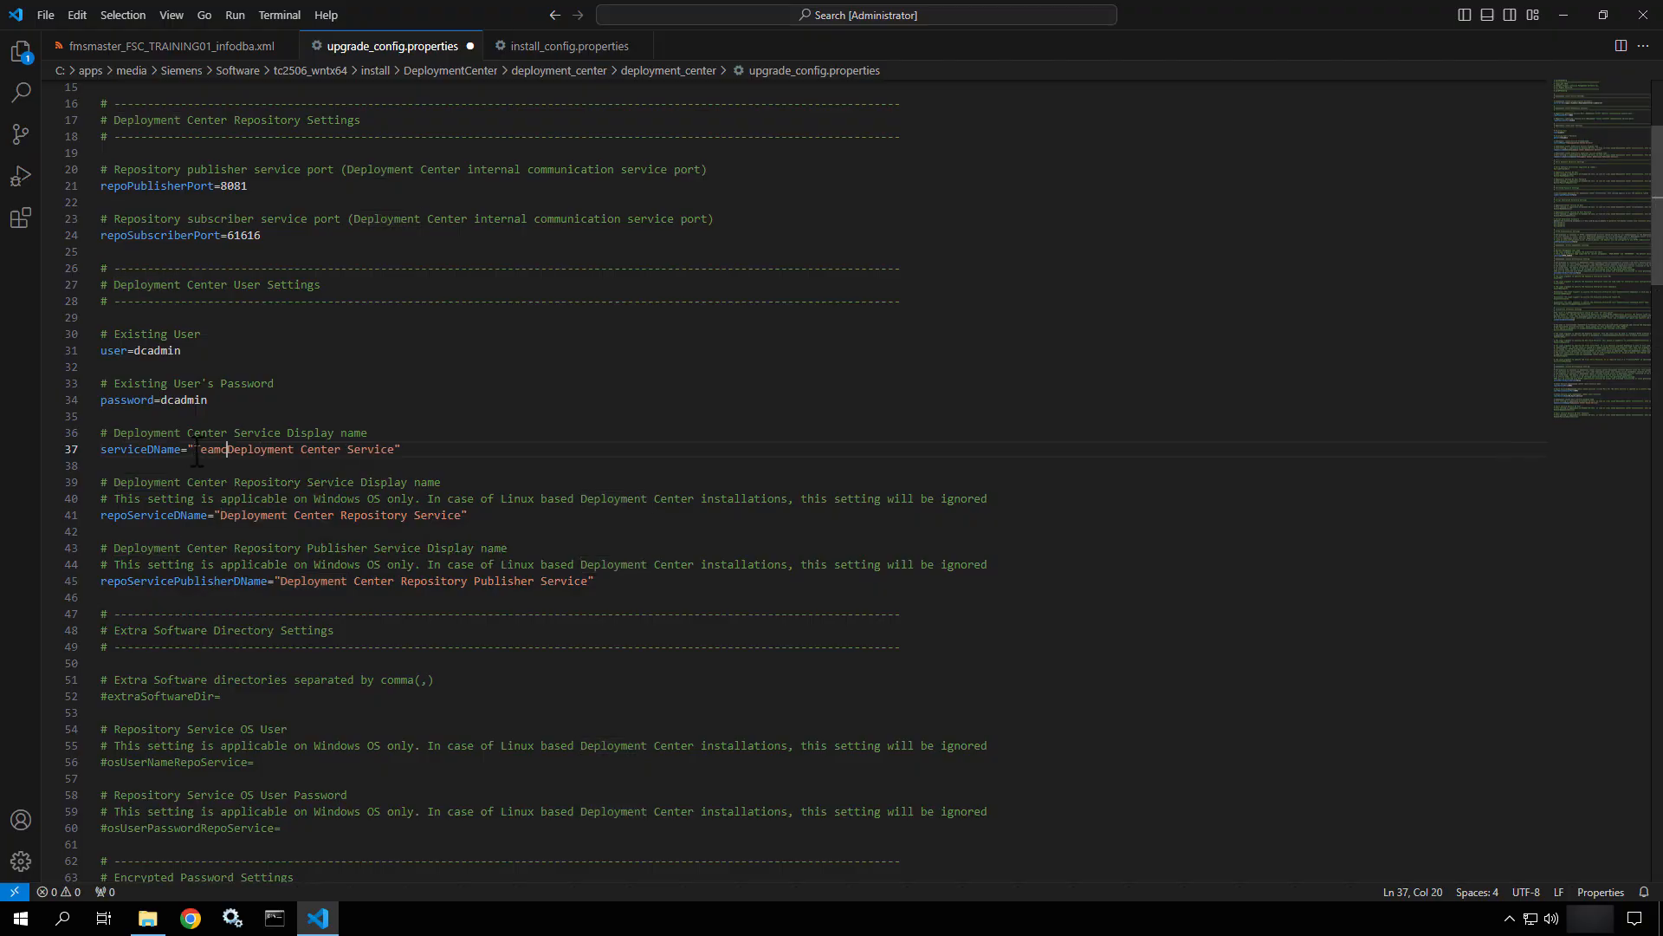
{"action": "left_click", "coordinate": [223, 515]}
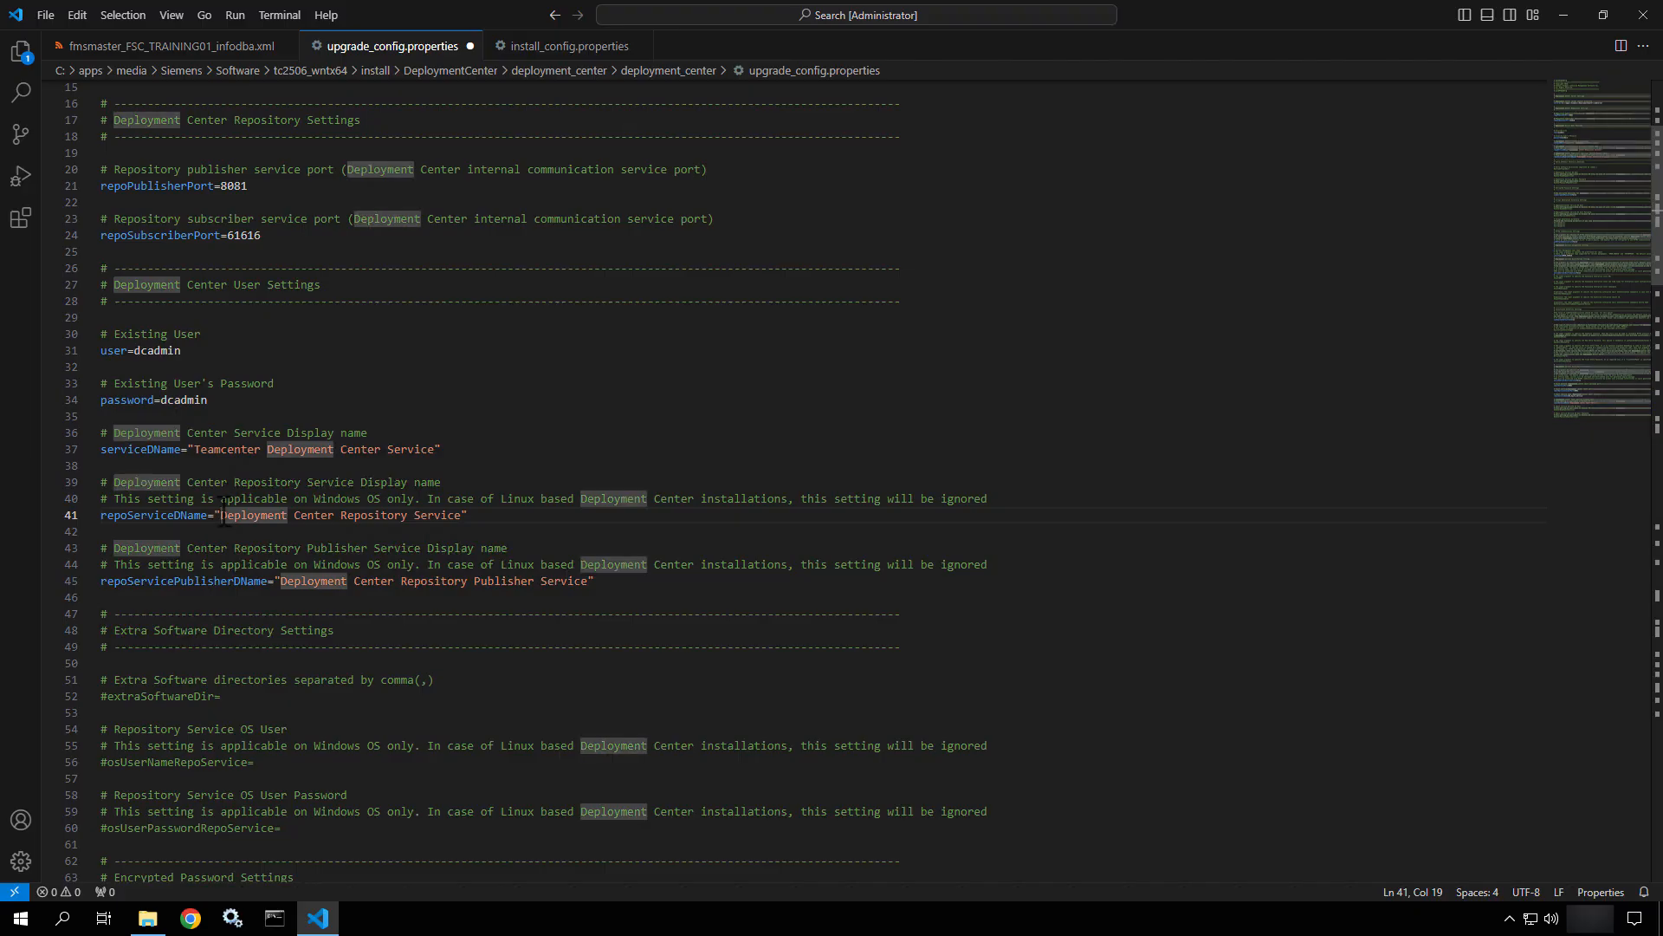
{"action": "type", "text": "Teamcenter"}
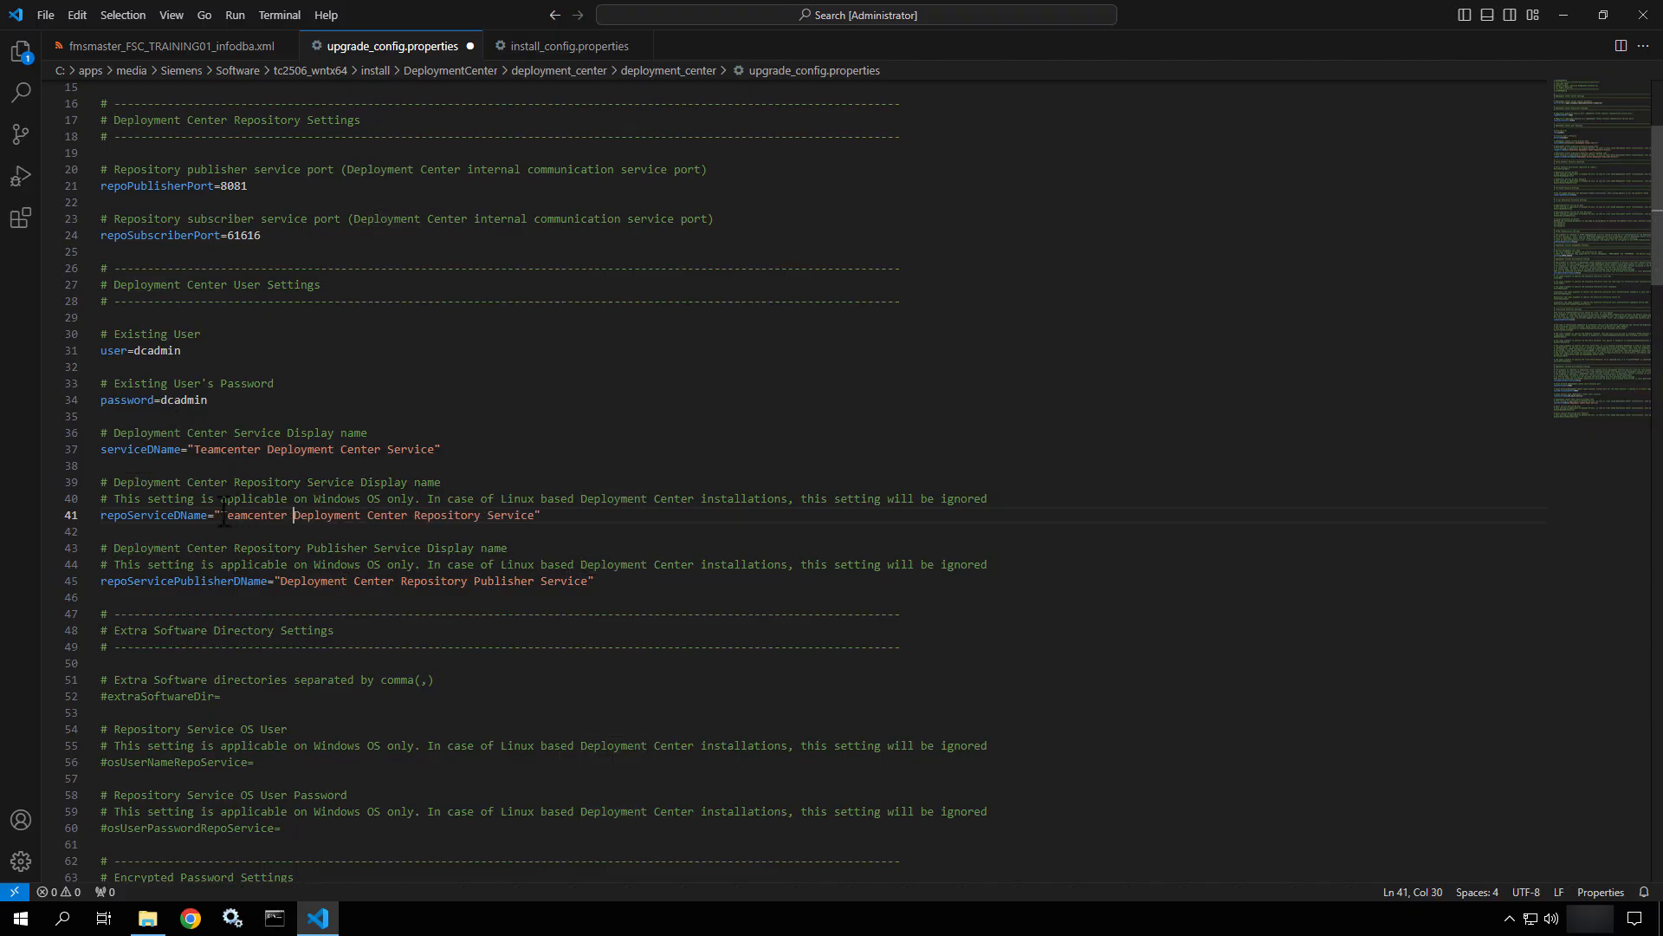
{"action": "left_click", "coordinate": [281, 584]}
{"action": "type", "text": "Teamcenter"}
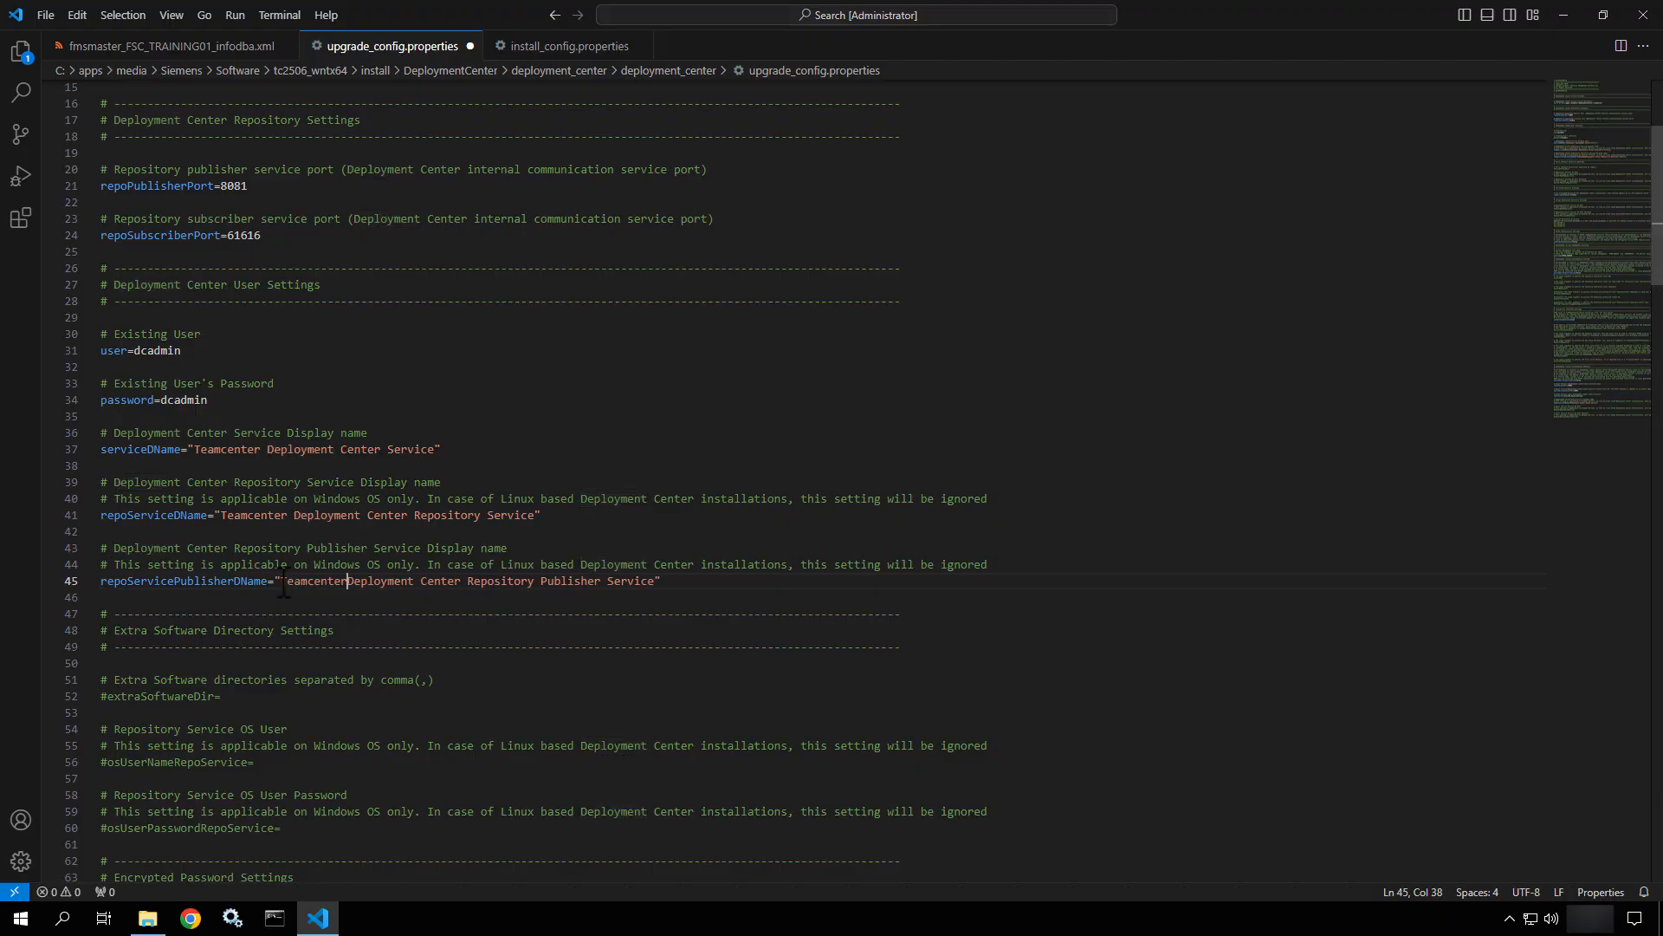
{"action": "scroll", "coordinate": [284, 583], "scroll_direction": "down", "scroll_amount": 4}
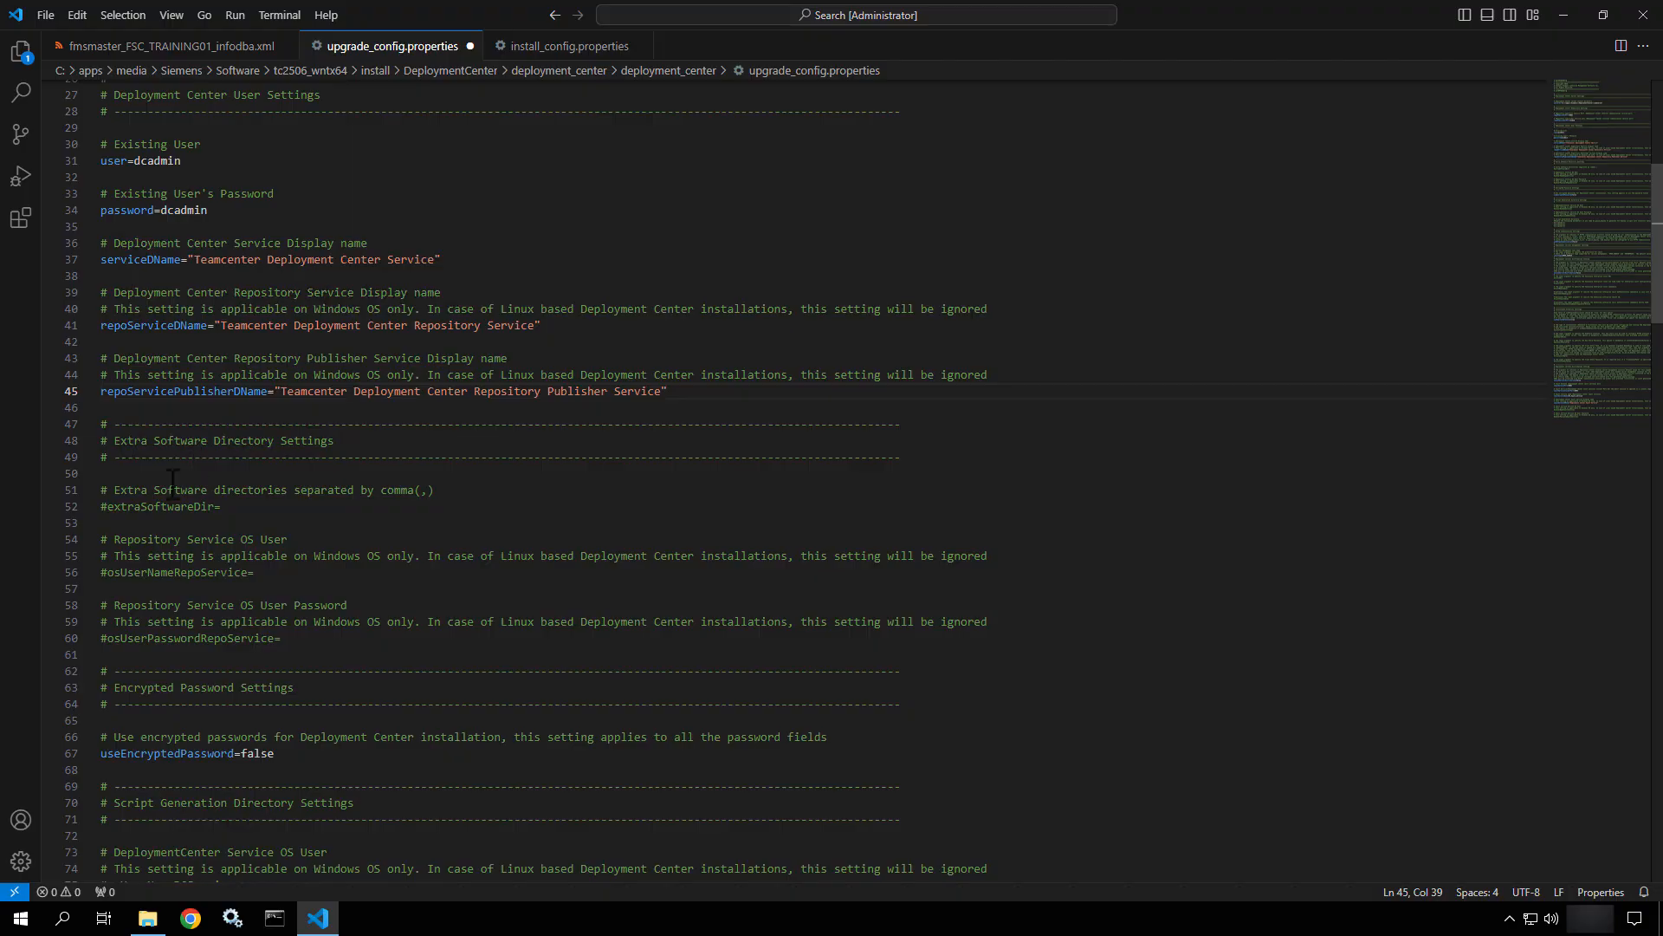
{"action": "left_click", "coordinate": [169, 506]}
Look inside the installed DeploymentCenter repository's software folder.
{"action": "left_click", "coordinate": [149, 920]}
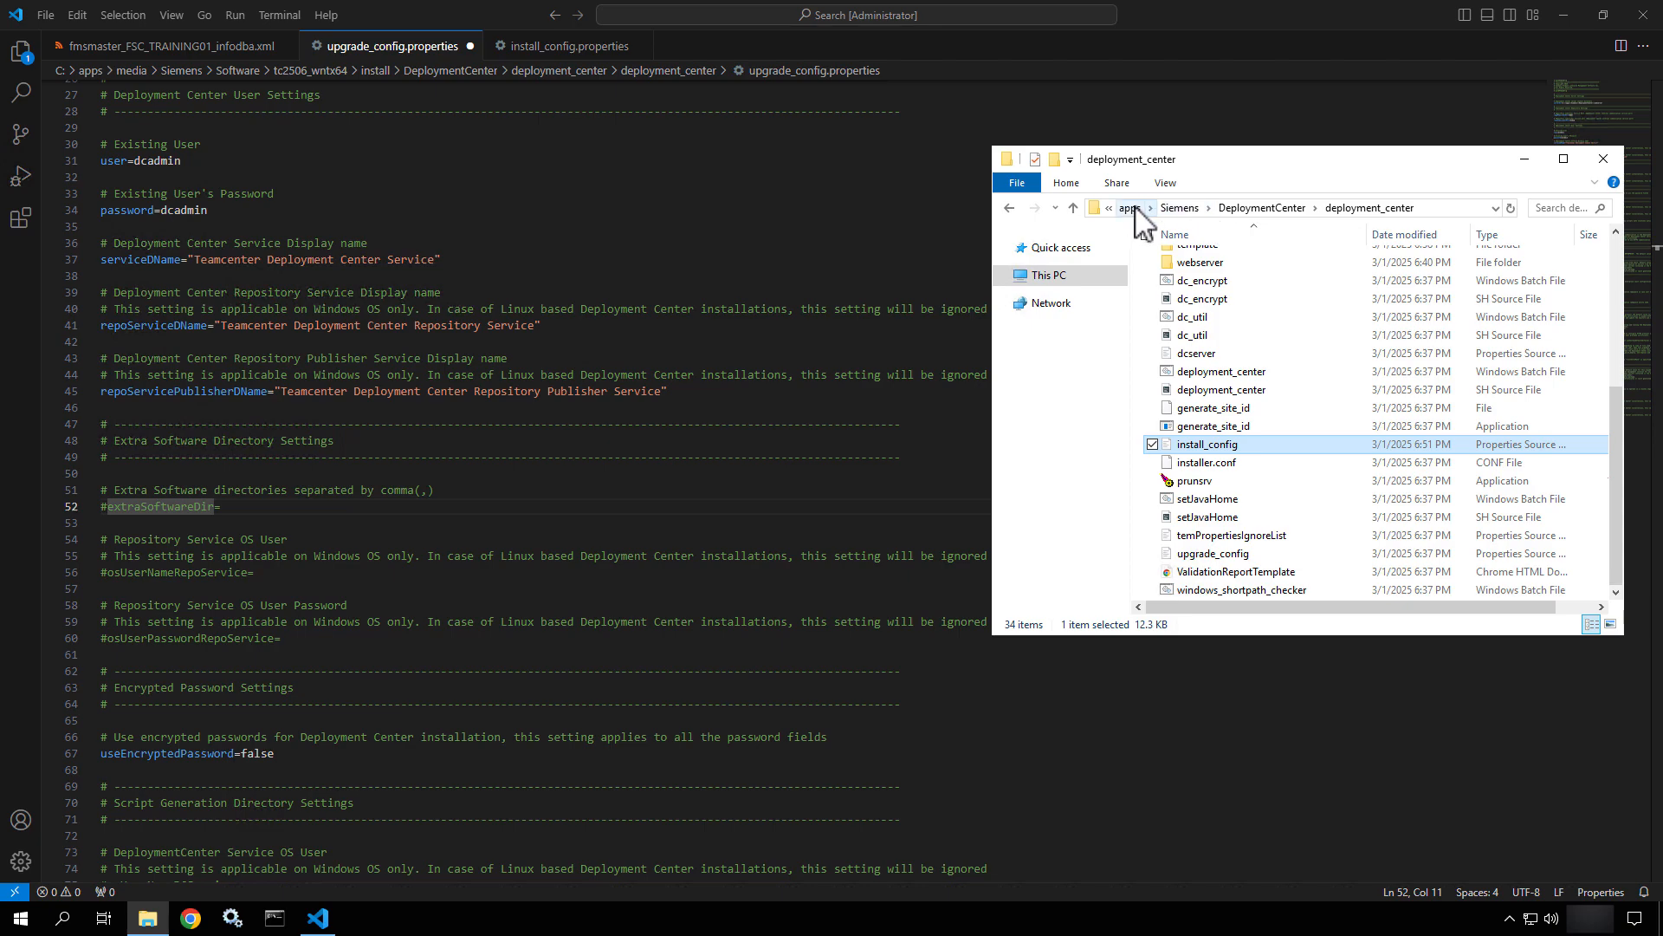
{"action": "left_click", "coordinate": [1261, 208]}
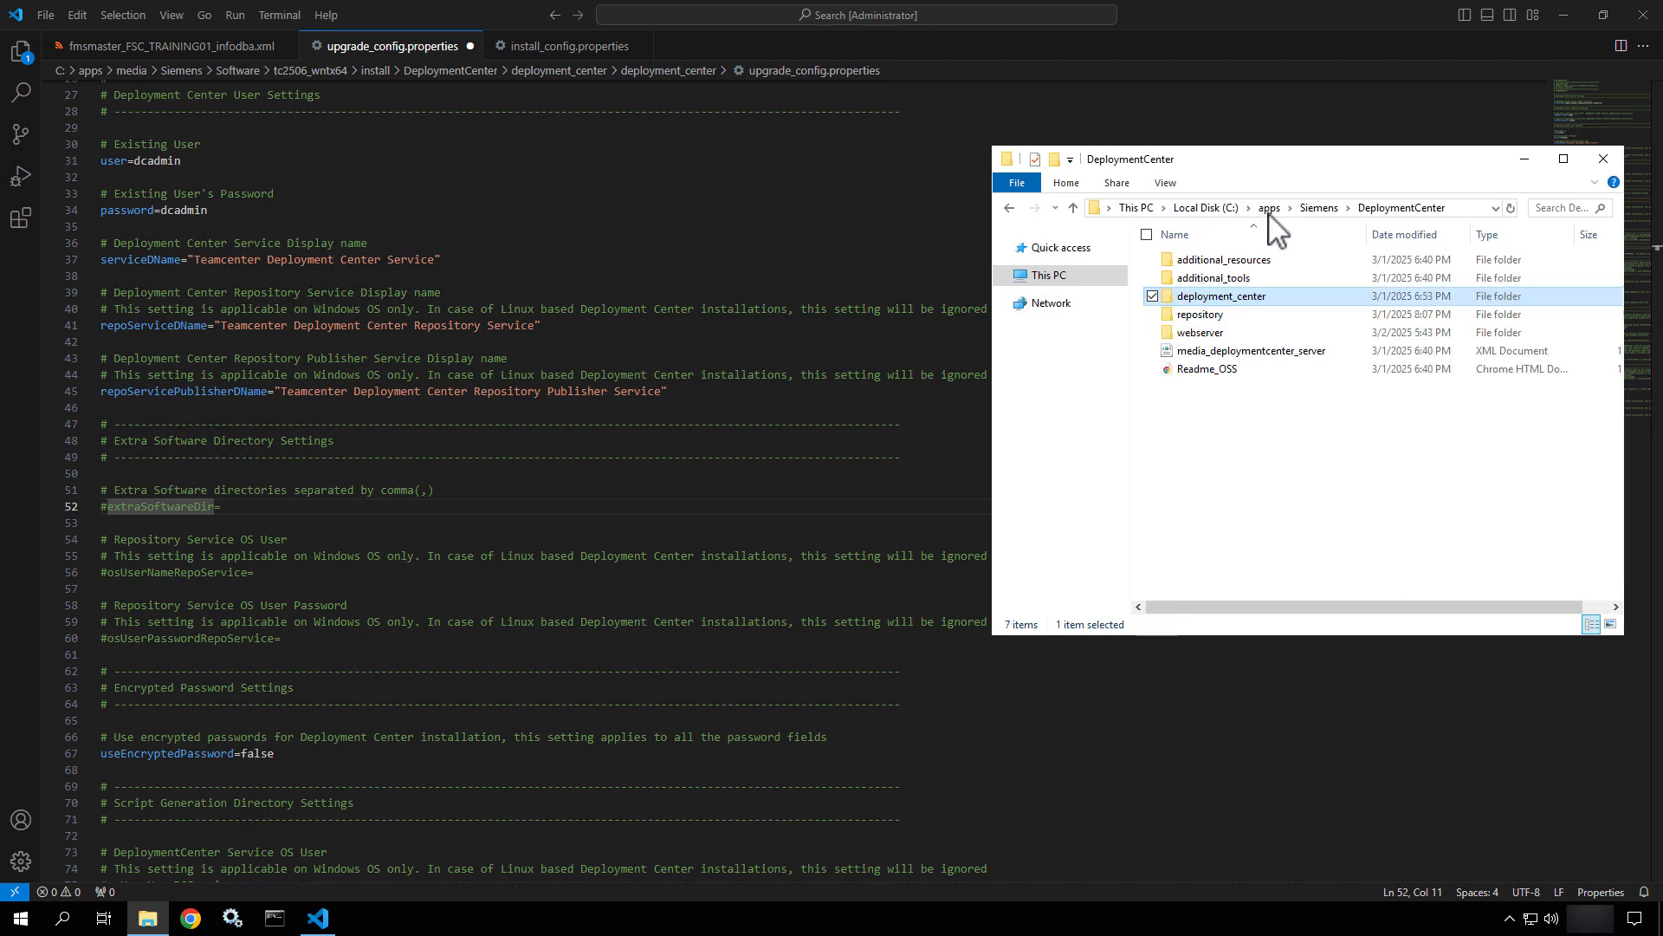
{"action": "double_click", "coordinate": [1204, 318]}
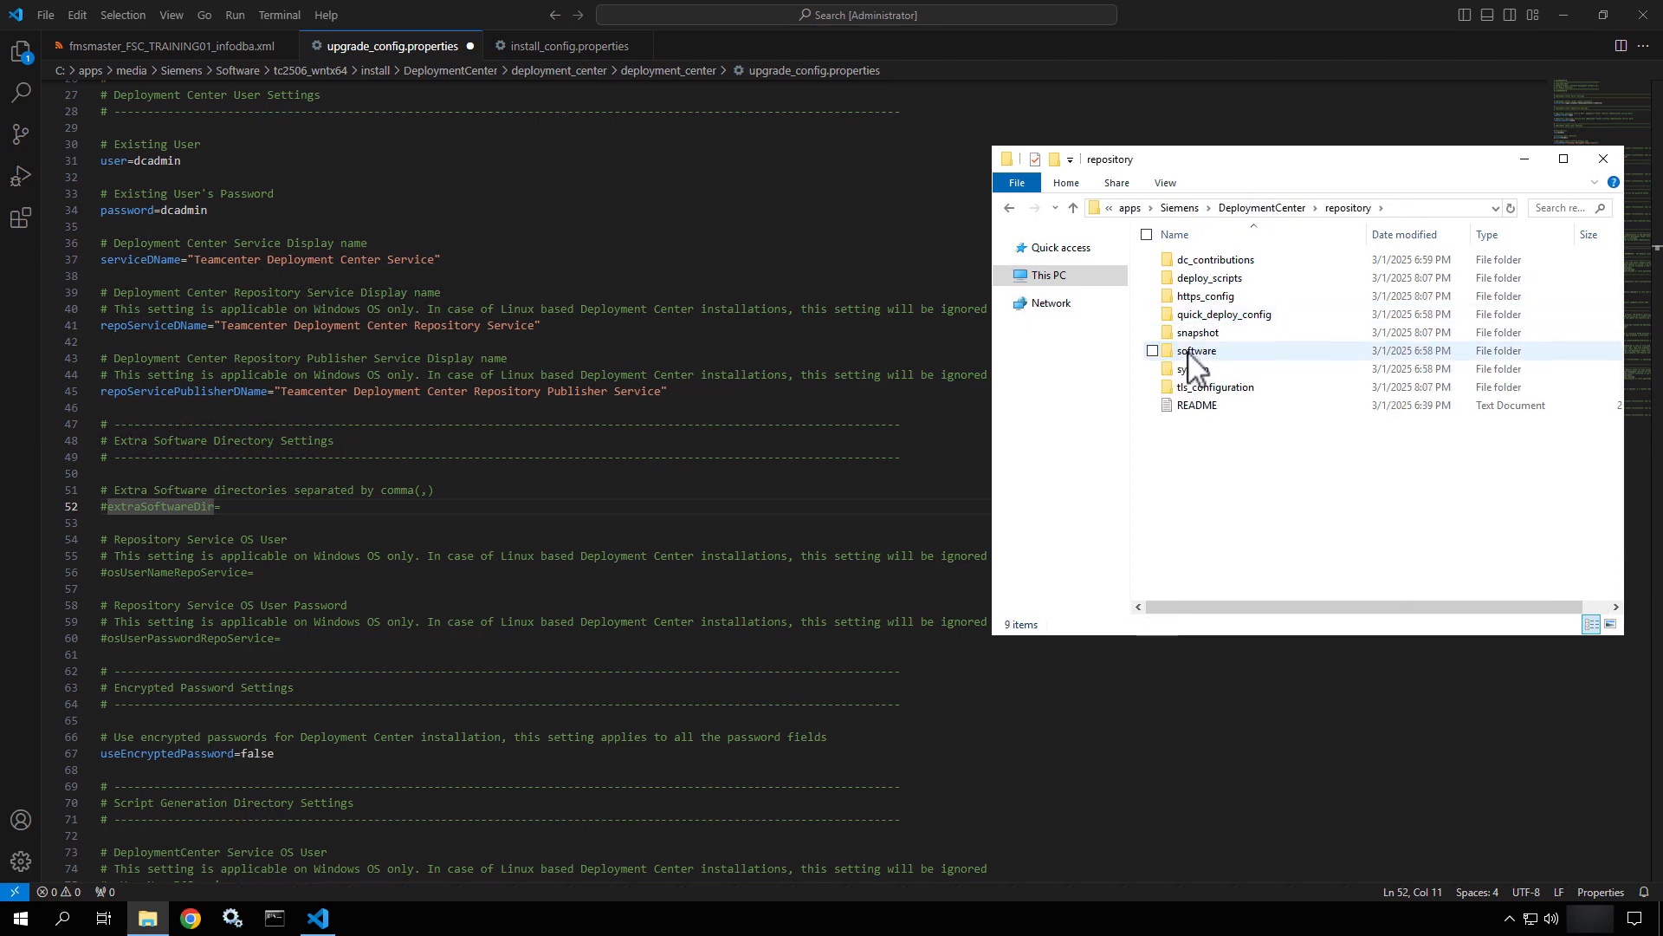
{"action": "double_click", "coordinate": [1194, 351]}
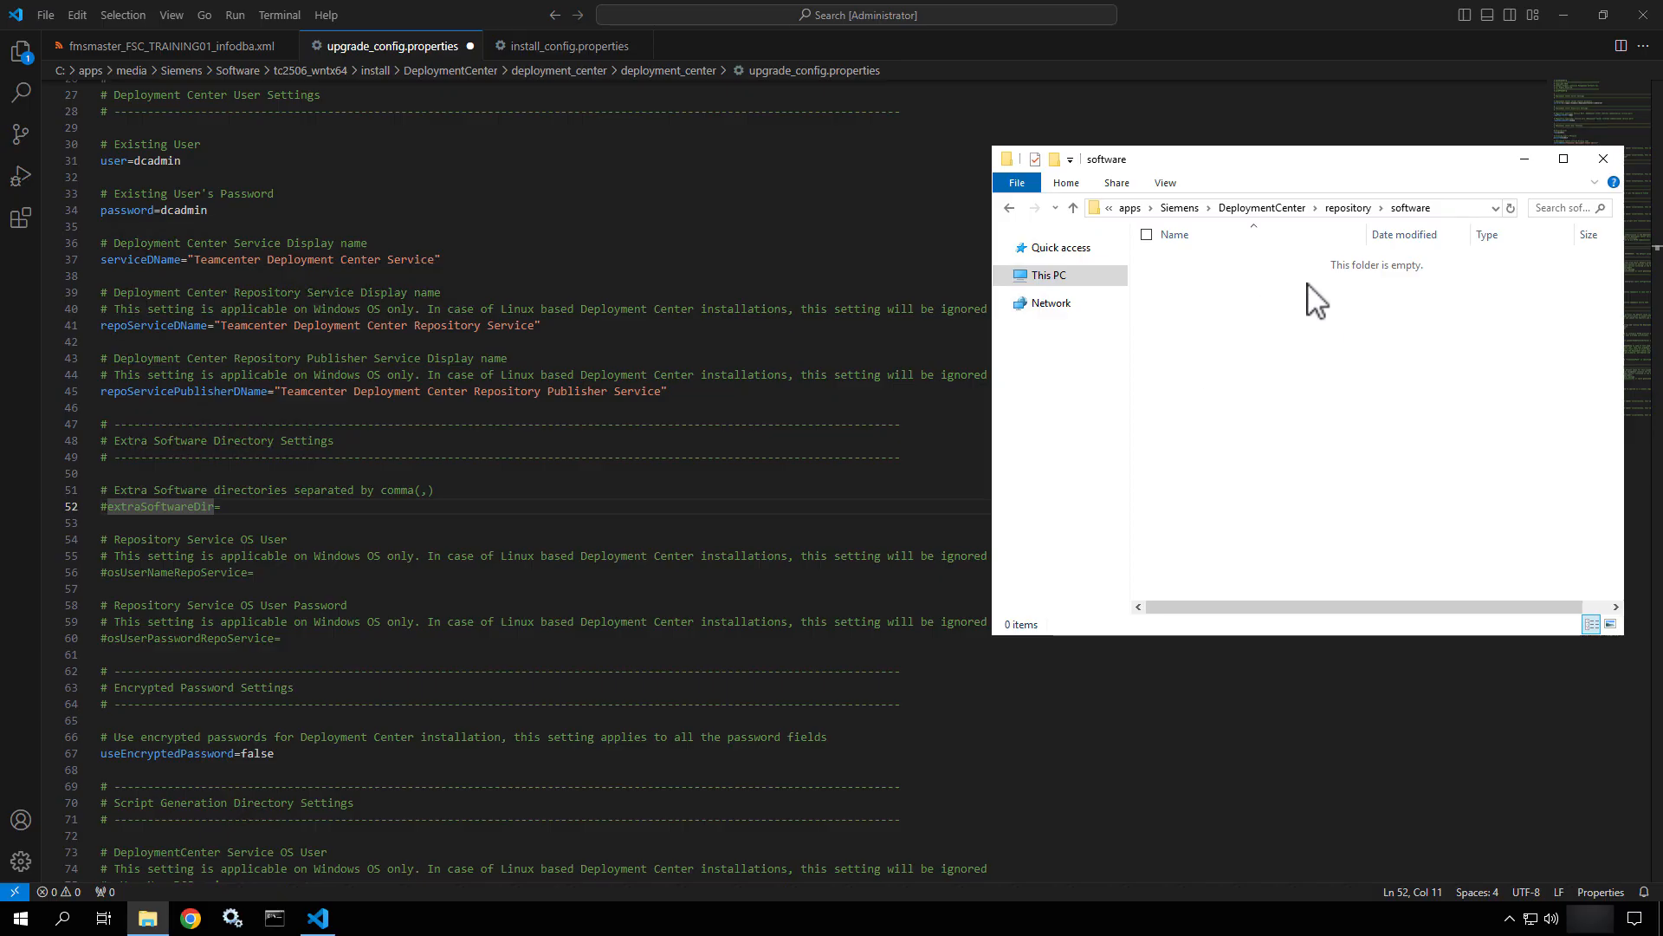
Go to C:\apps\media\Siemens\Software, check tc2412_wntx64 and tc2506_wntx64, and copy the folder path.
{"action": "left_click", "coordinate": [1130, 208]}
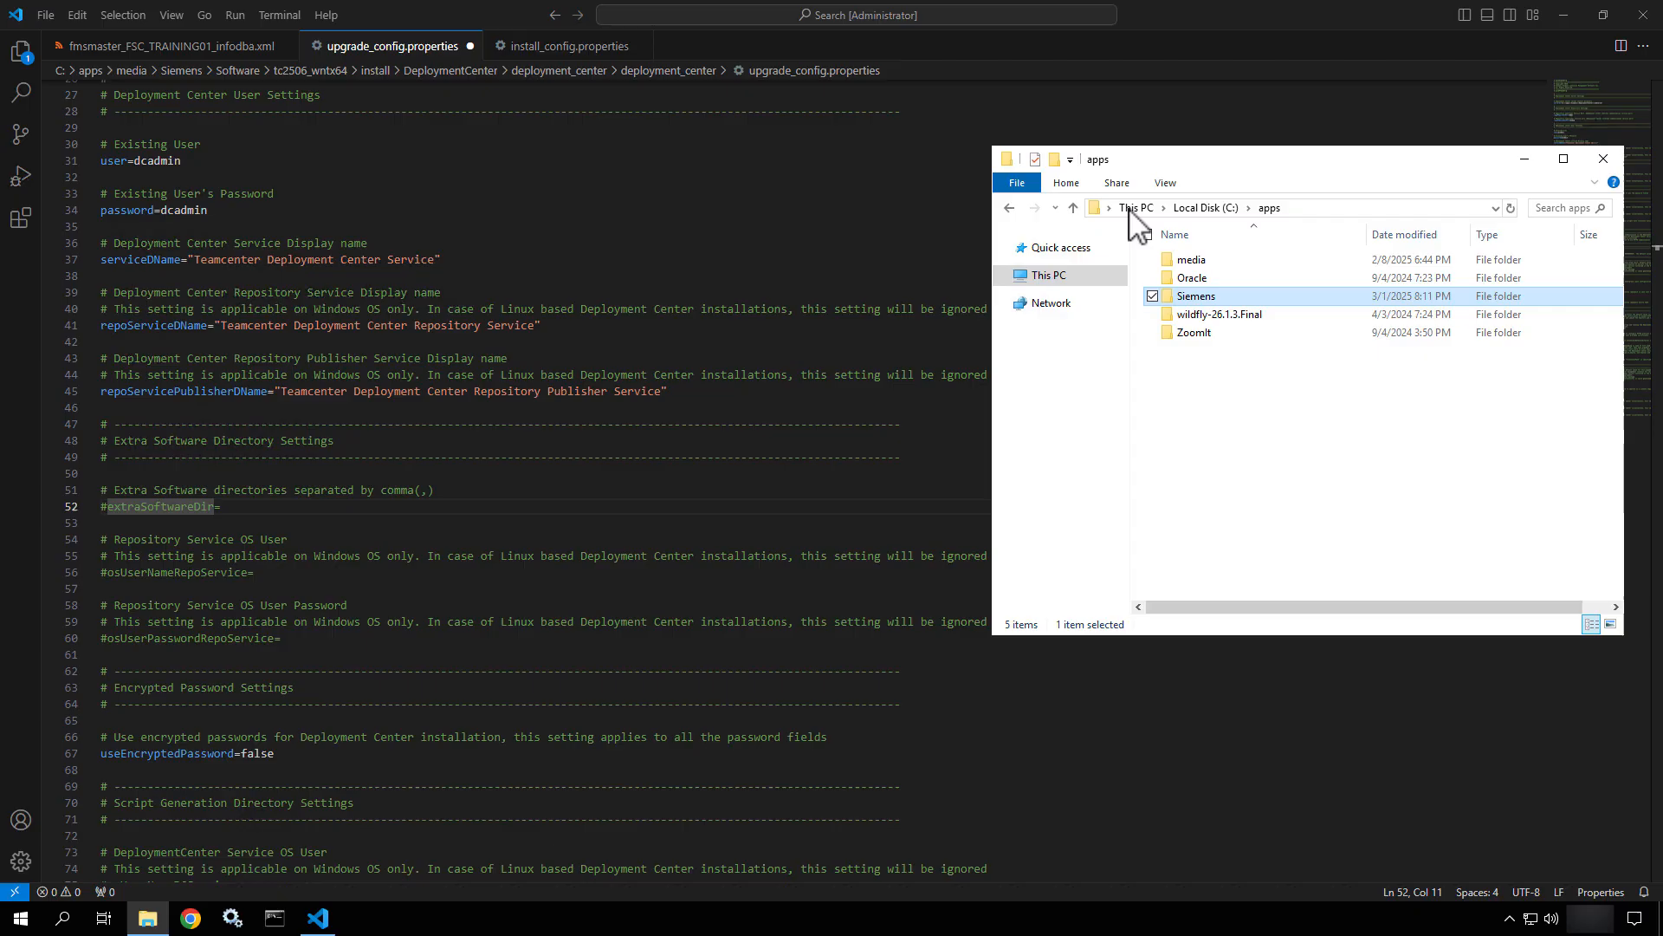
{"action": "double_click", "coordinate": [1189, 260]}
{"action": "double_click", "coordinate": [1226, 261]}
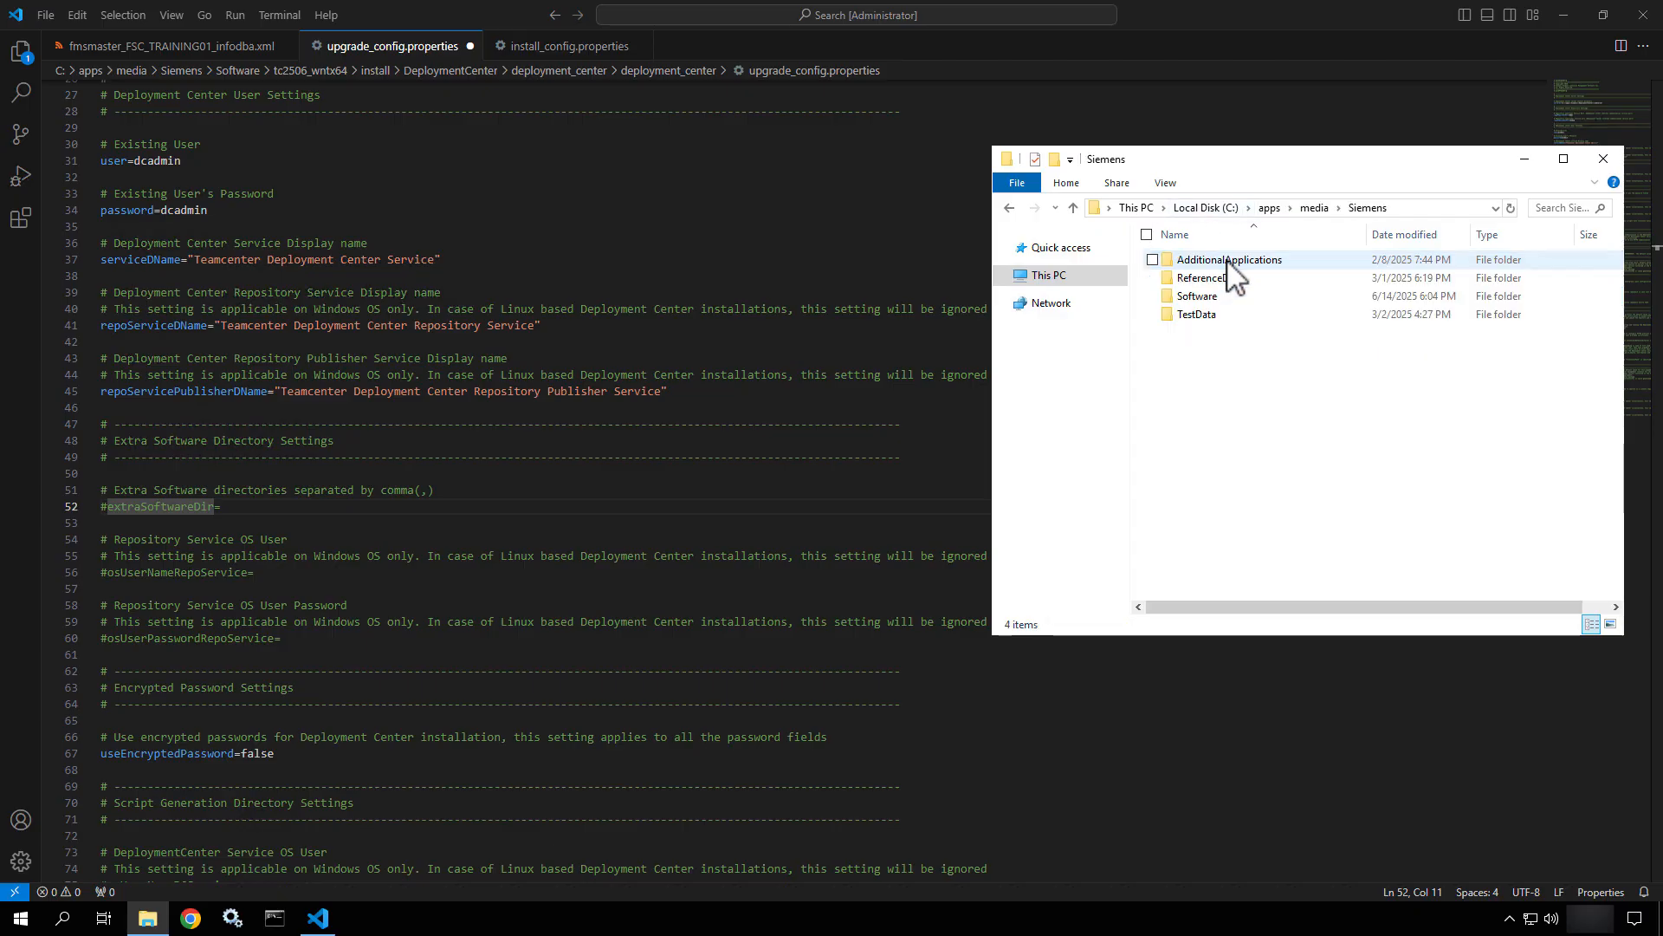
{"action": "double_click", "coordinate": [1224, 298]}
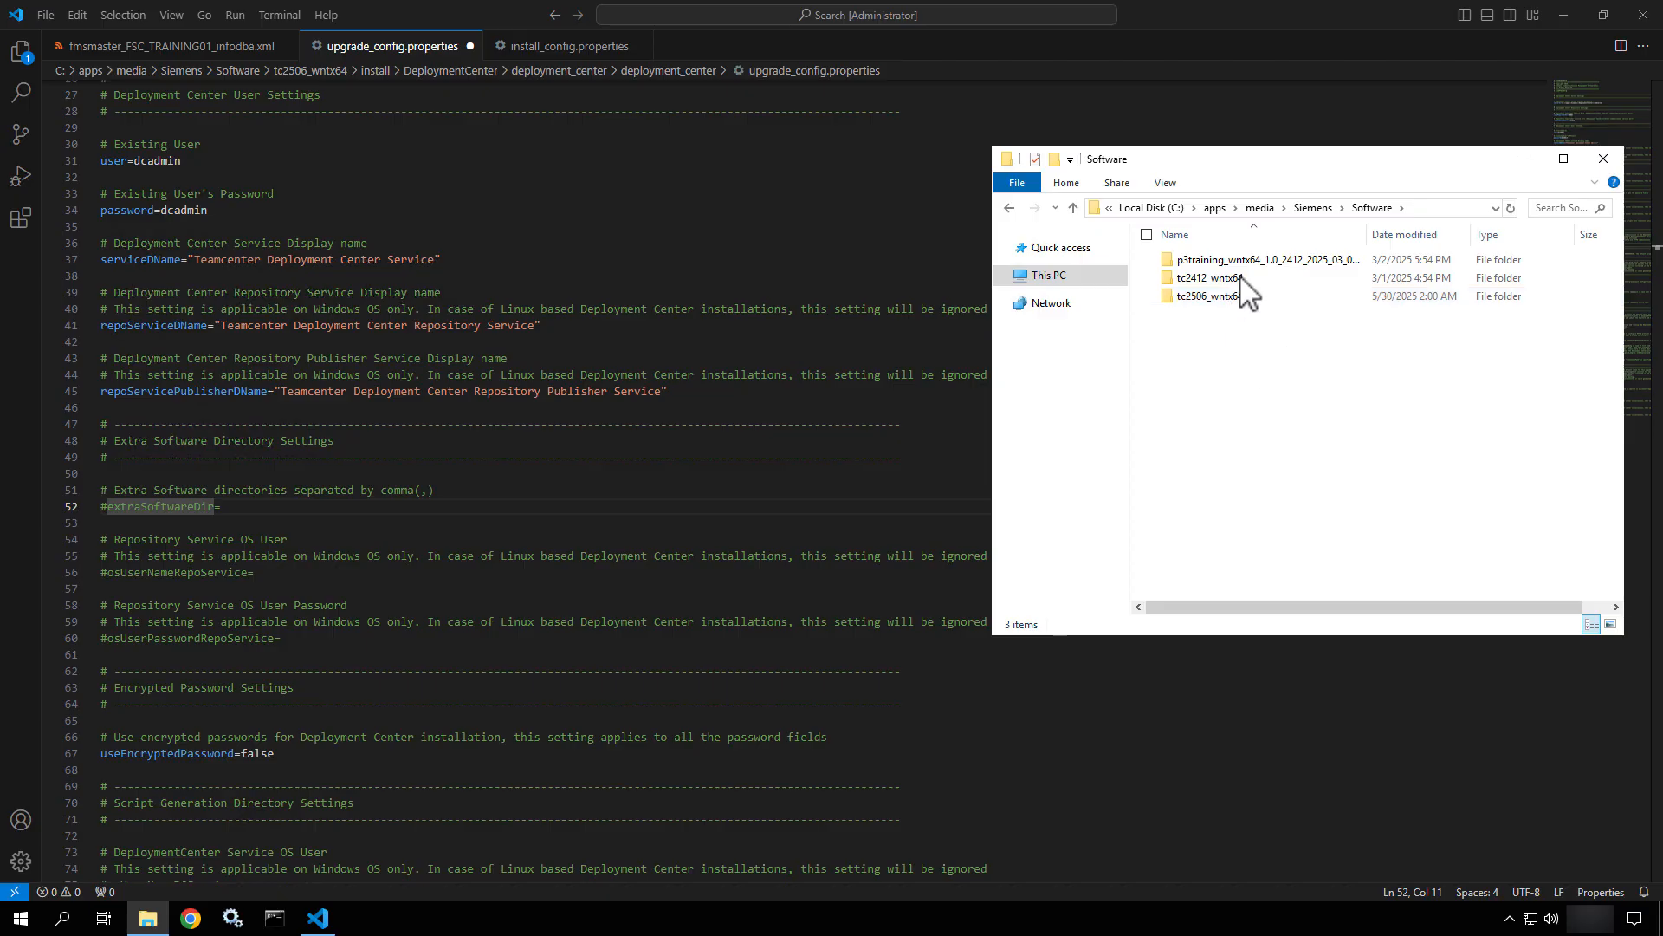
{"action": "left_click", "coordinate": [1243, 258]}
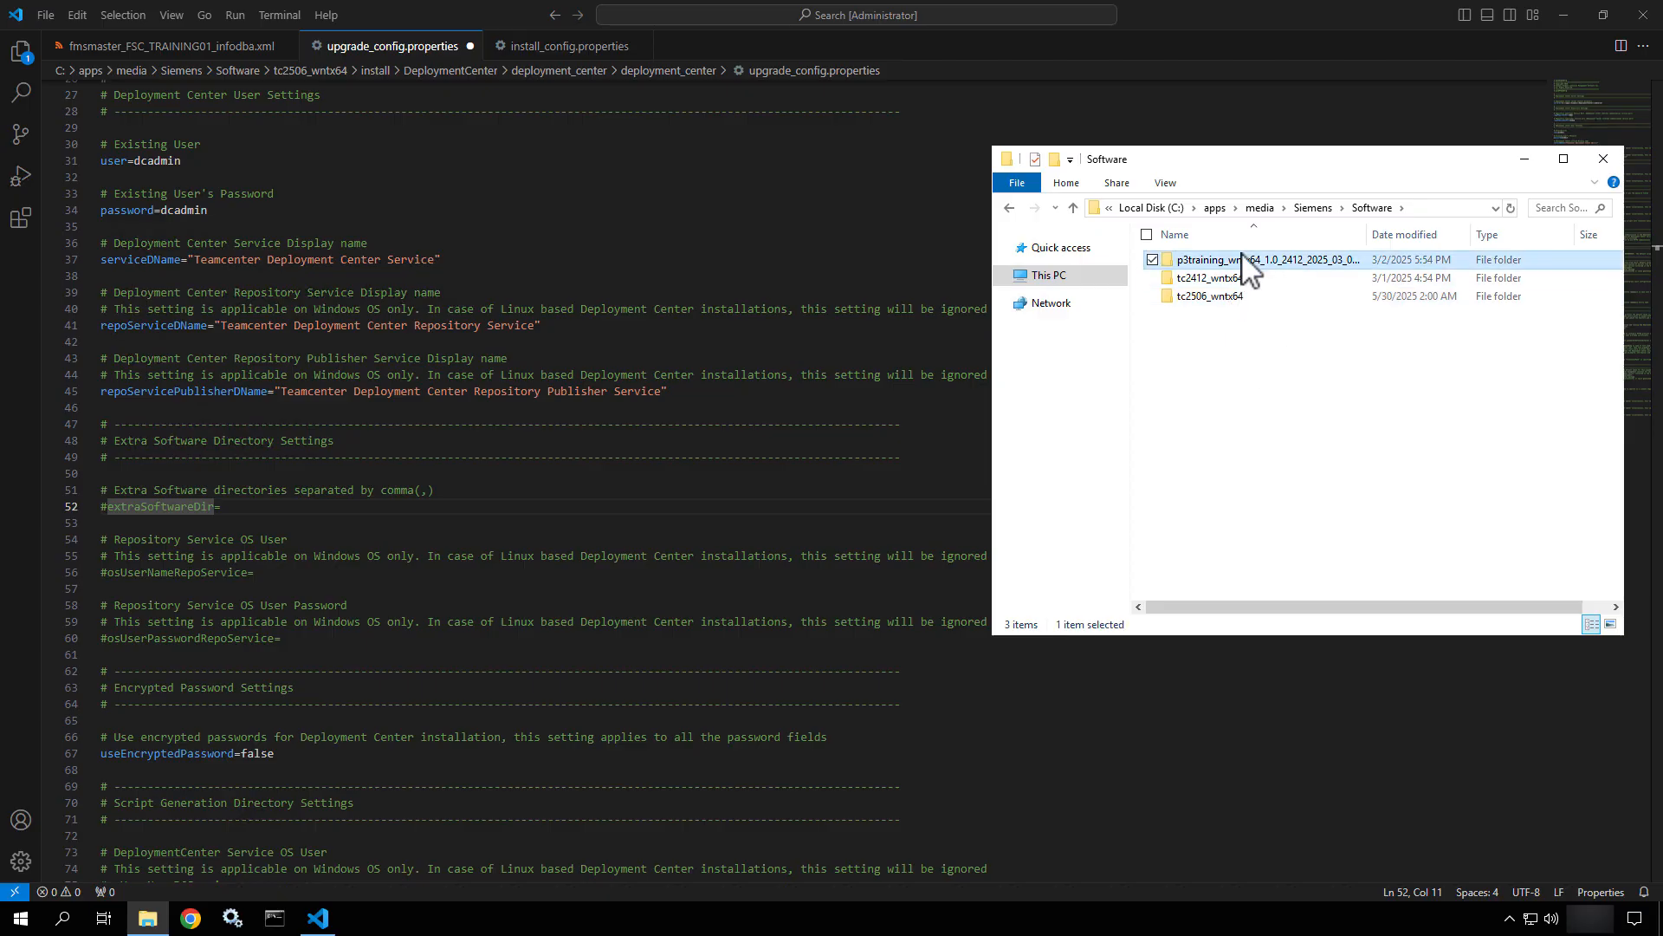
{"action": "left_click", "coordinate": [1237, 279]}
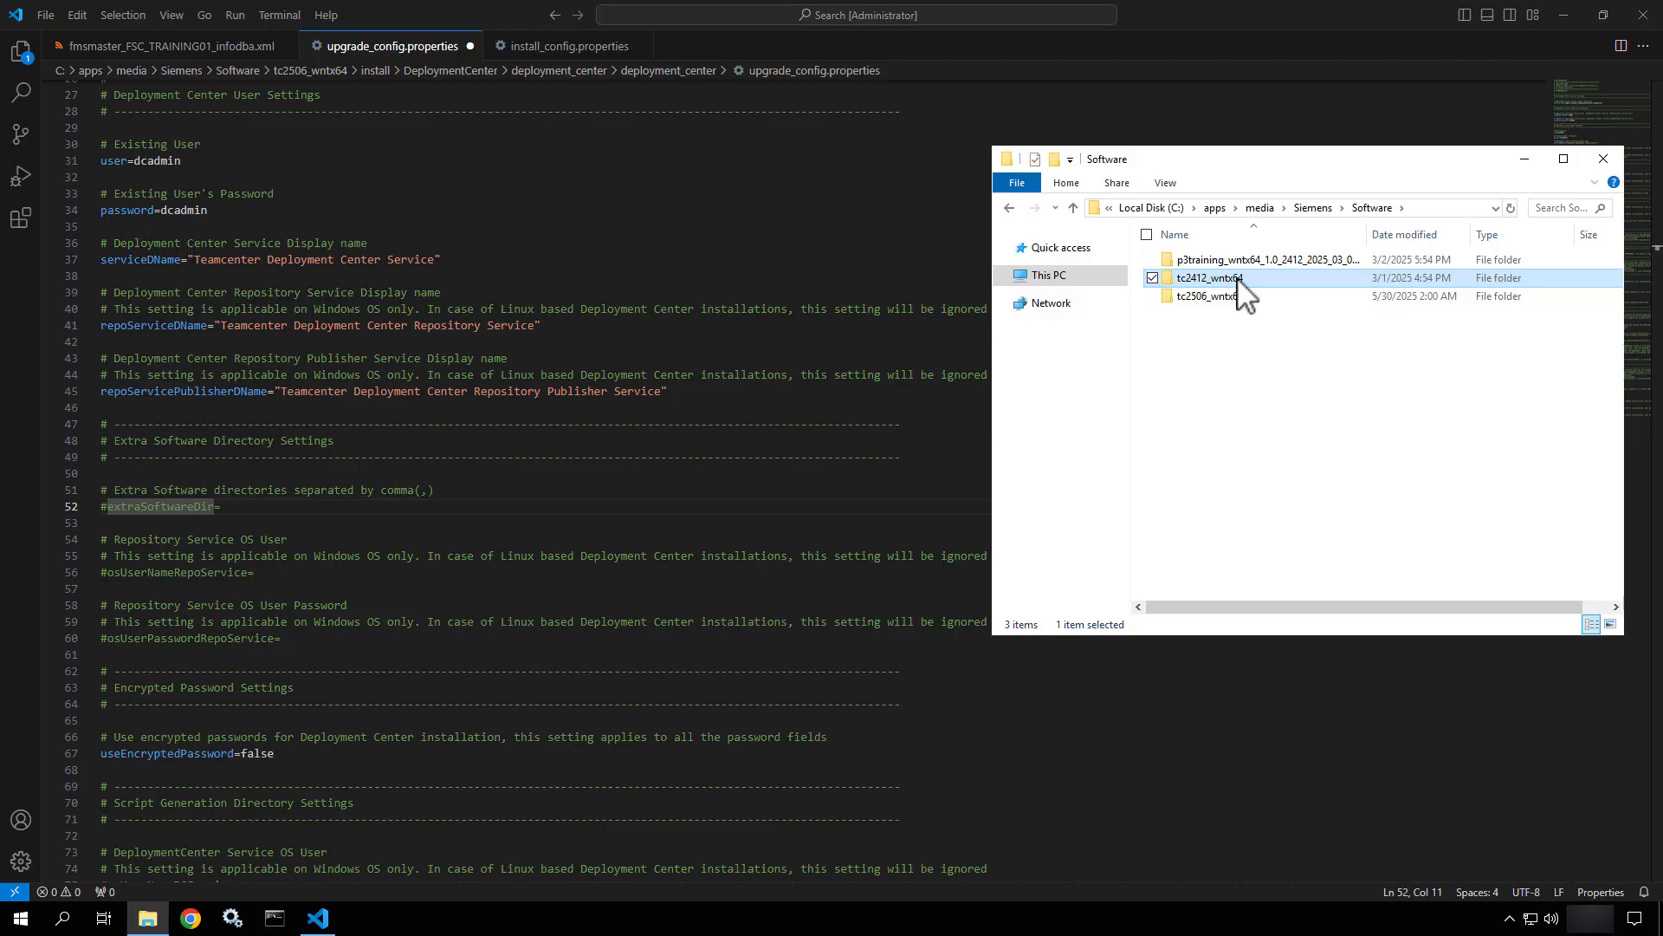
{"action": "left_click", "coordinate": [1230, 297]}
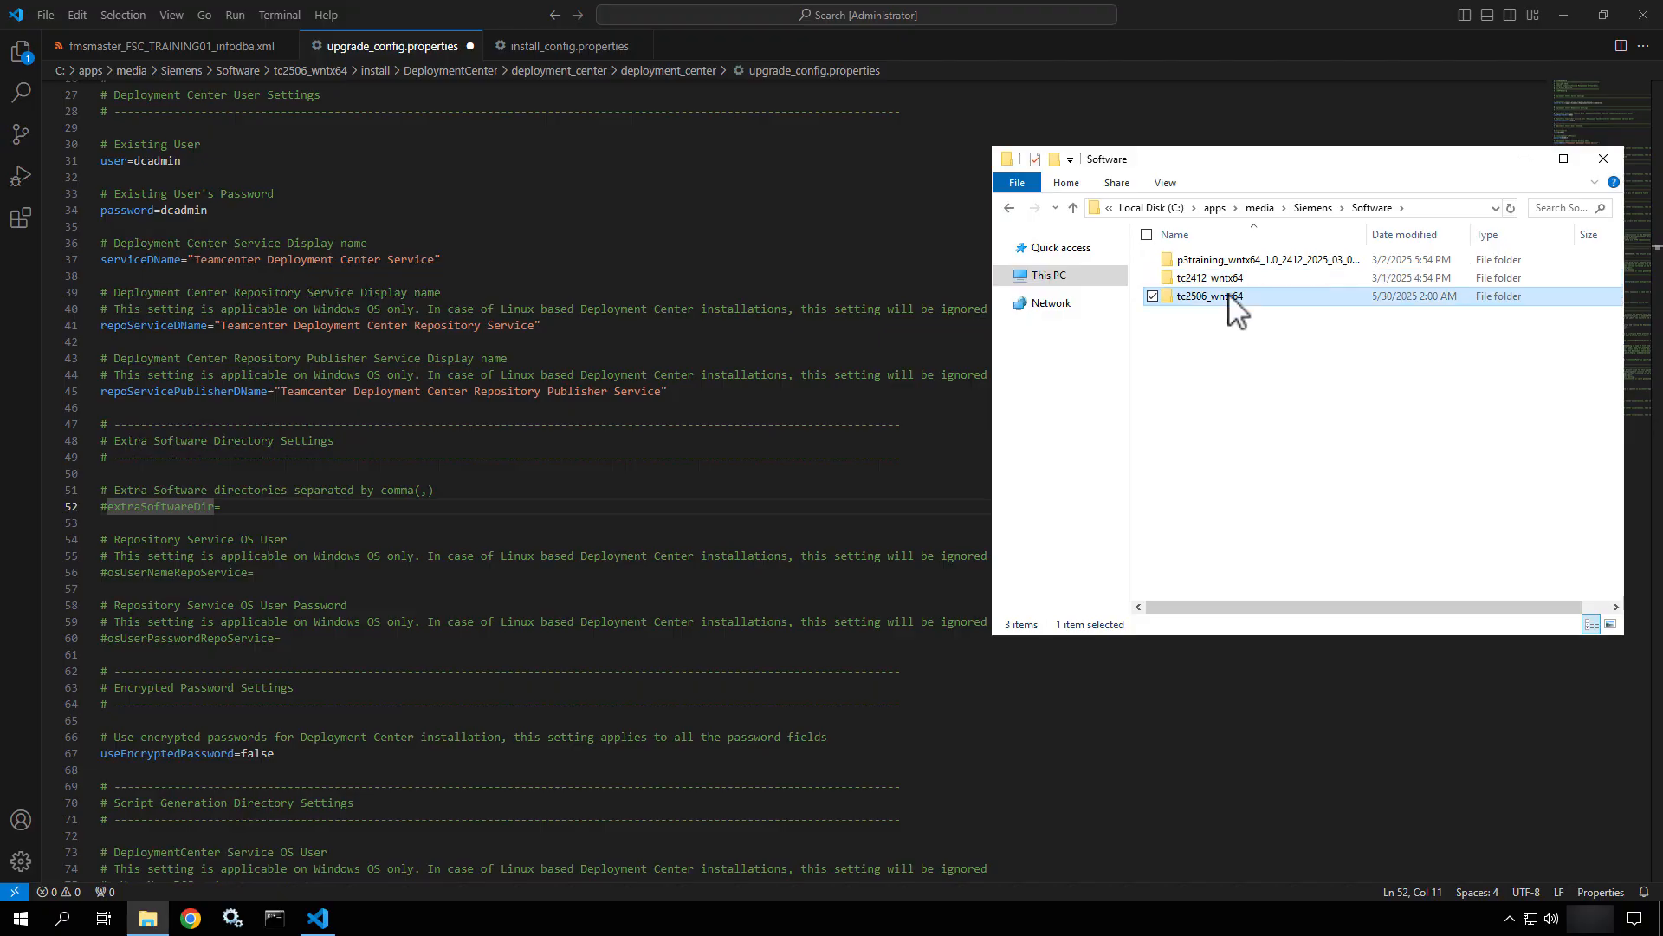
{"action": "left_click", "coordinate": [1439, 208]}
{"action": "key", "text": "ctrl+c"}
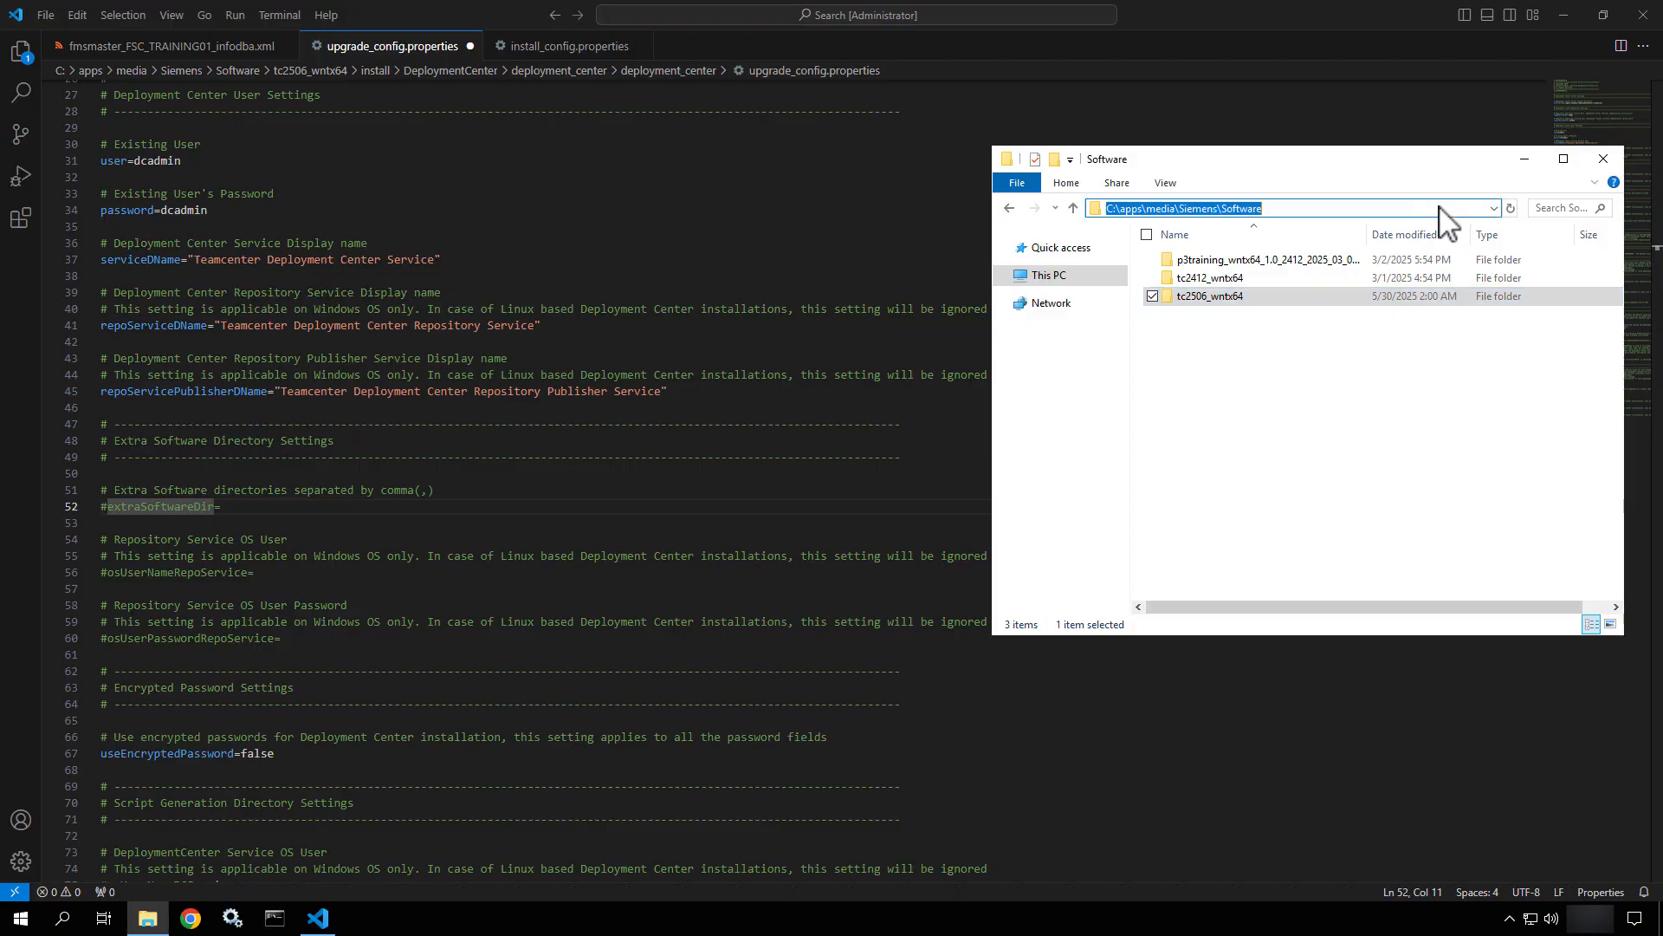
Uncomment extraSoftwareDir on line 52 and paste the C:\apps\media\Siemens\Software path after it.
{"action": "left_click", "coordinate": [108, 511]}
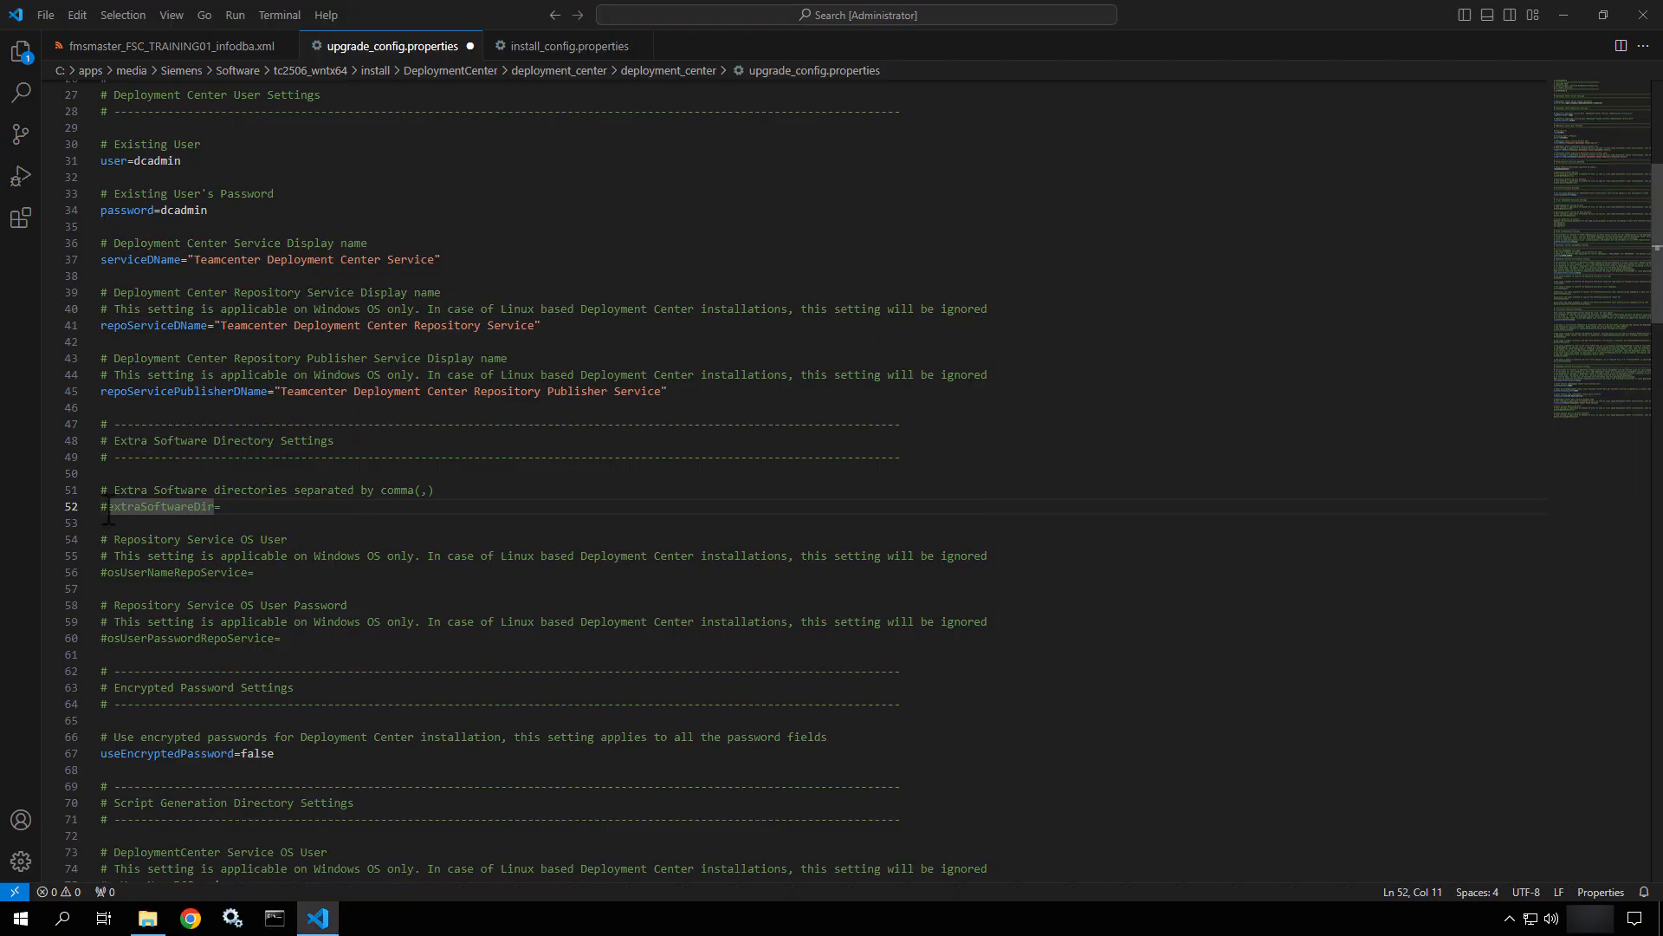
{"action": "key", "text": "BackSpace"}
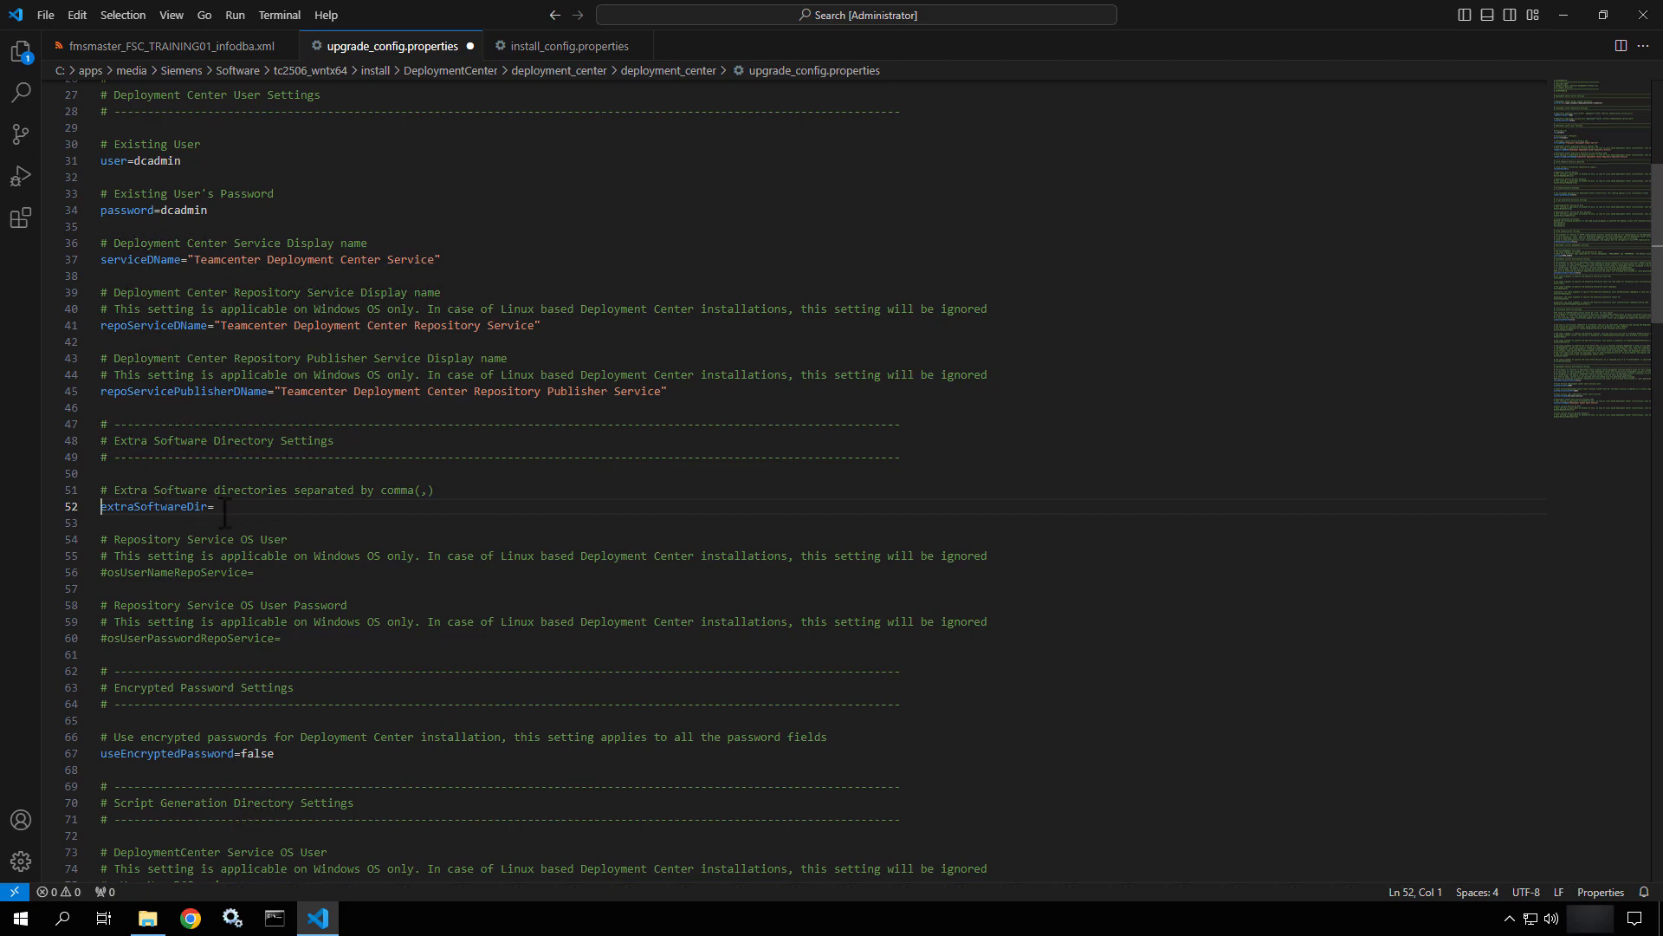
{"action": "left_click", "coordinate": [225, 508]}
{"action": "key", "text": "ctrl+v"}
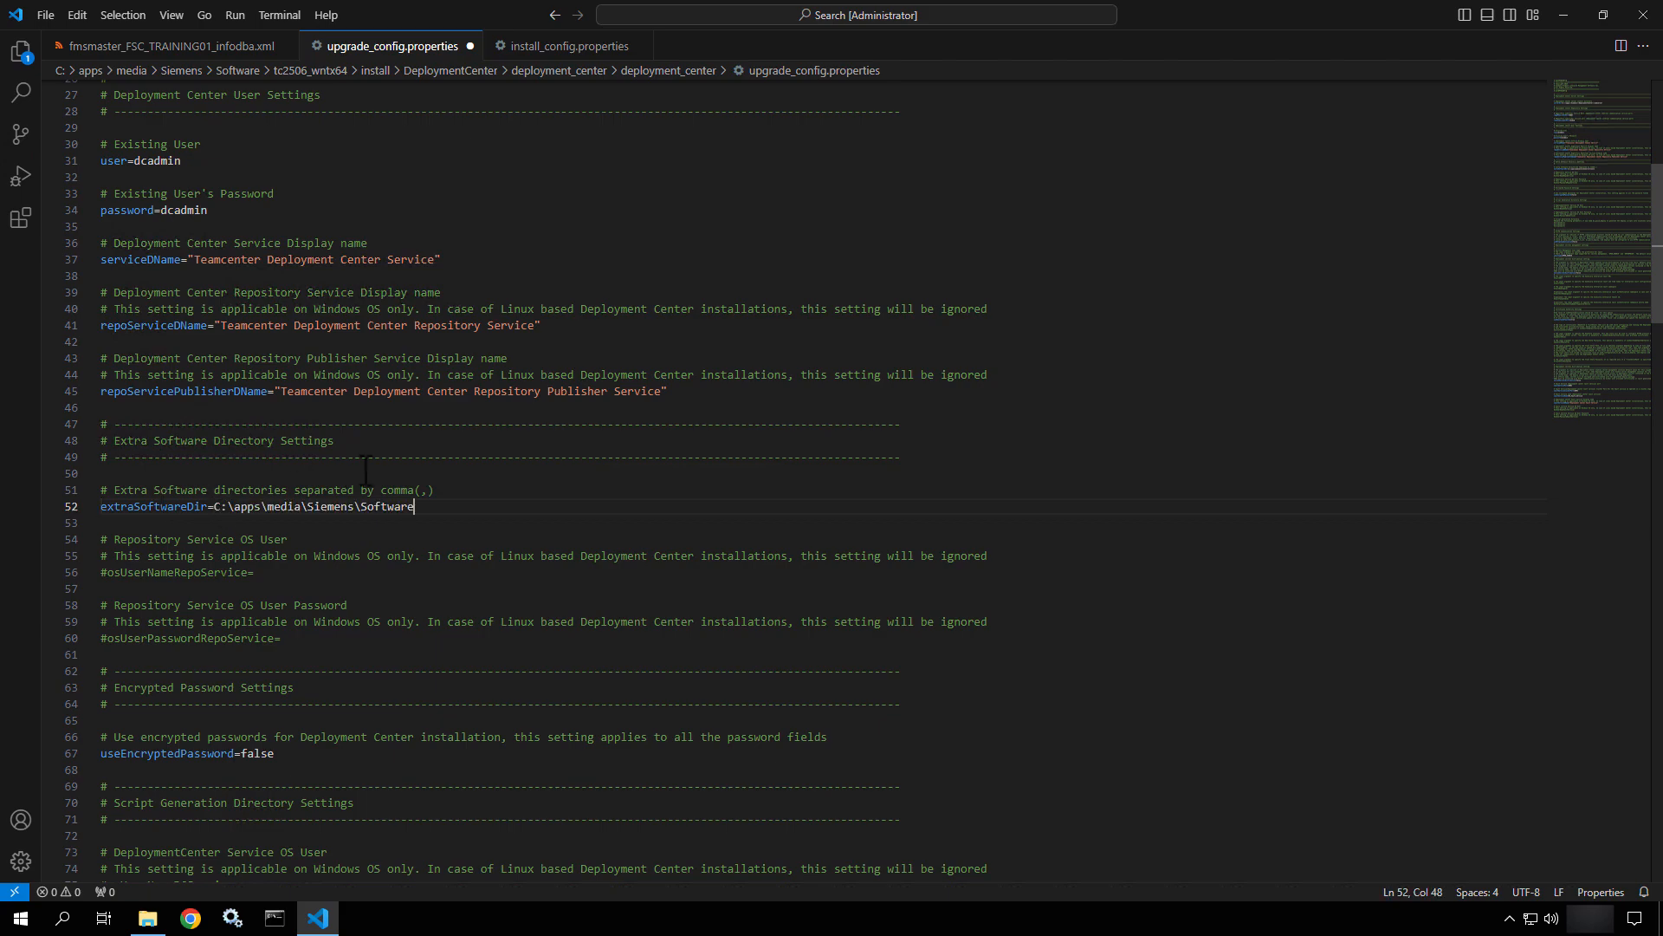
Double every backslash so extraSoftwareDir reads C:\\apps\\media\\Siemens\\Software, like serverDir.
{"action": "scroll", "coordinate": [365, 471], "scroll_direction": "up", "scroll_amount": 9}
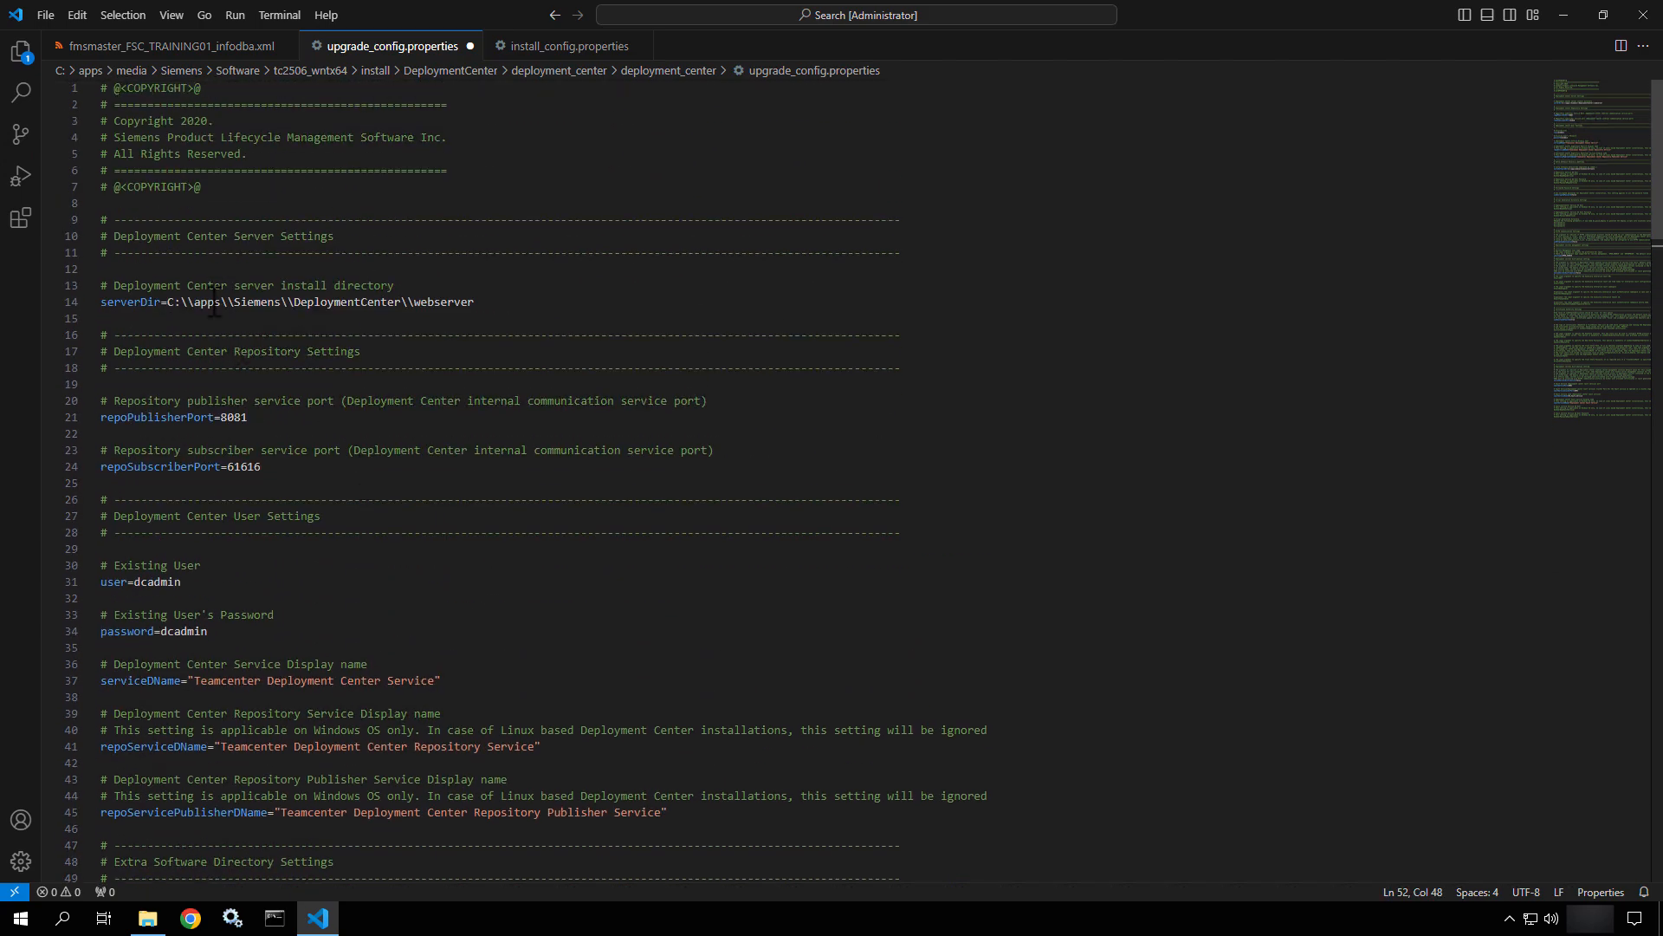
{"action": "left_click_drag", "start_coordinate": [210, 302], "coordinate": [175, 305]}
{"action": "scroll", "coordinate": [181, 312], "scroll_direction": "down", "scroll_amount": 8}
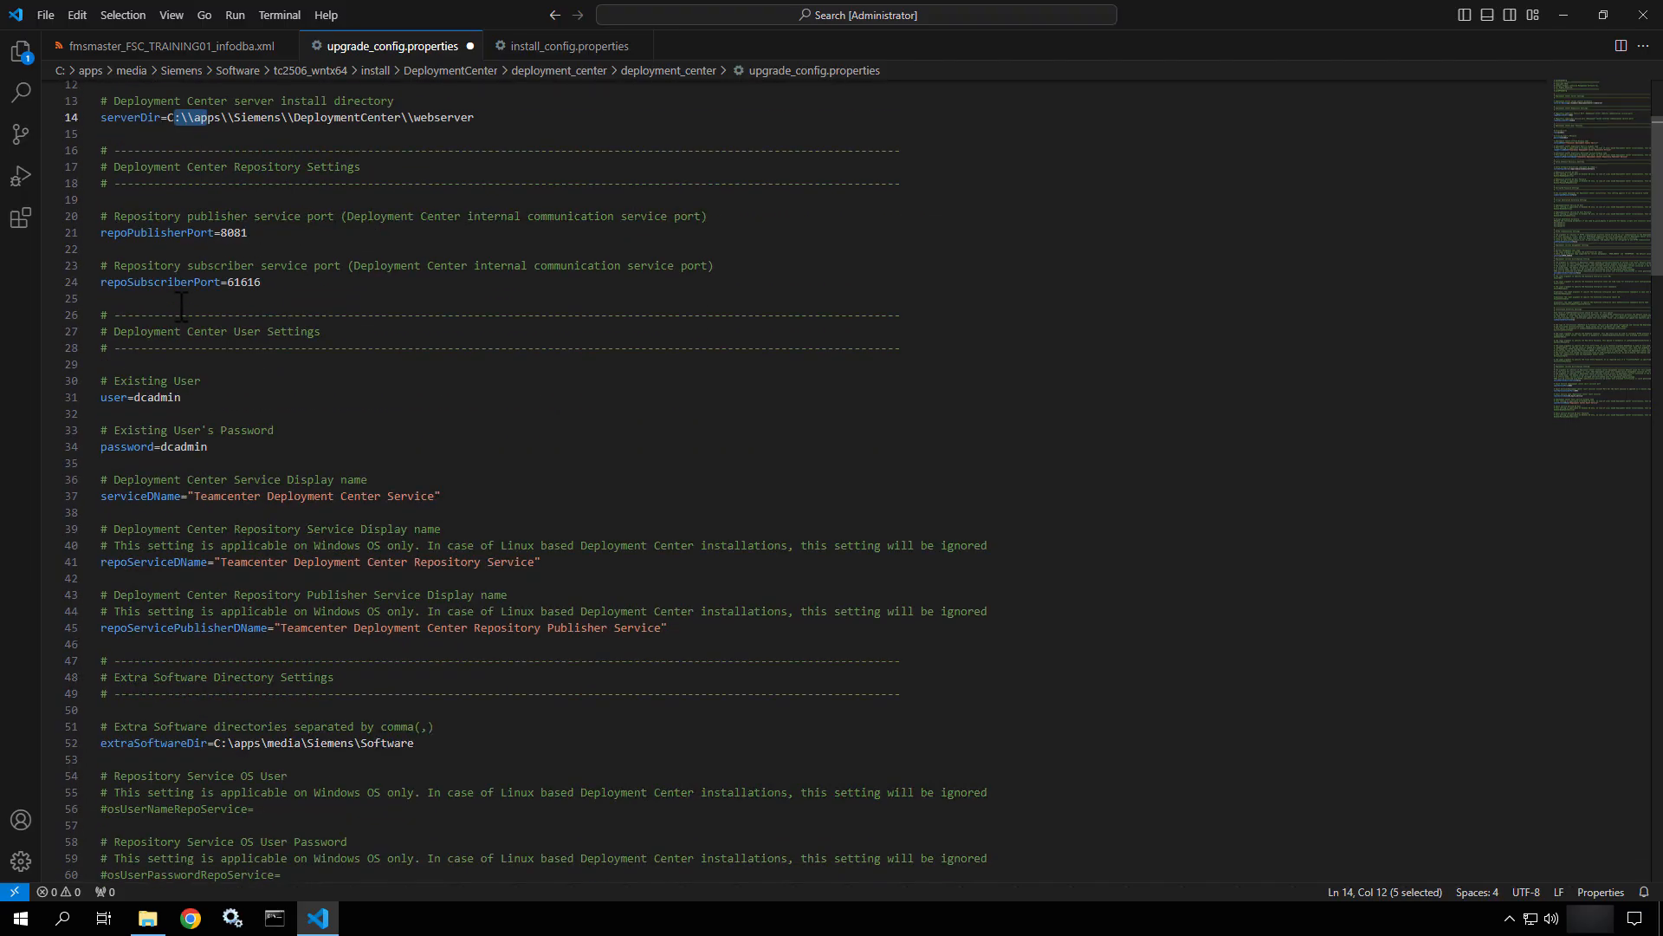
{"action": "left_click", "coordinate": [237, 547]}
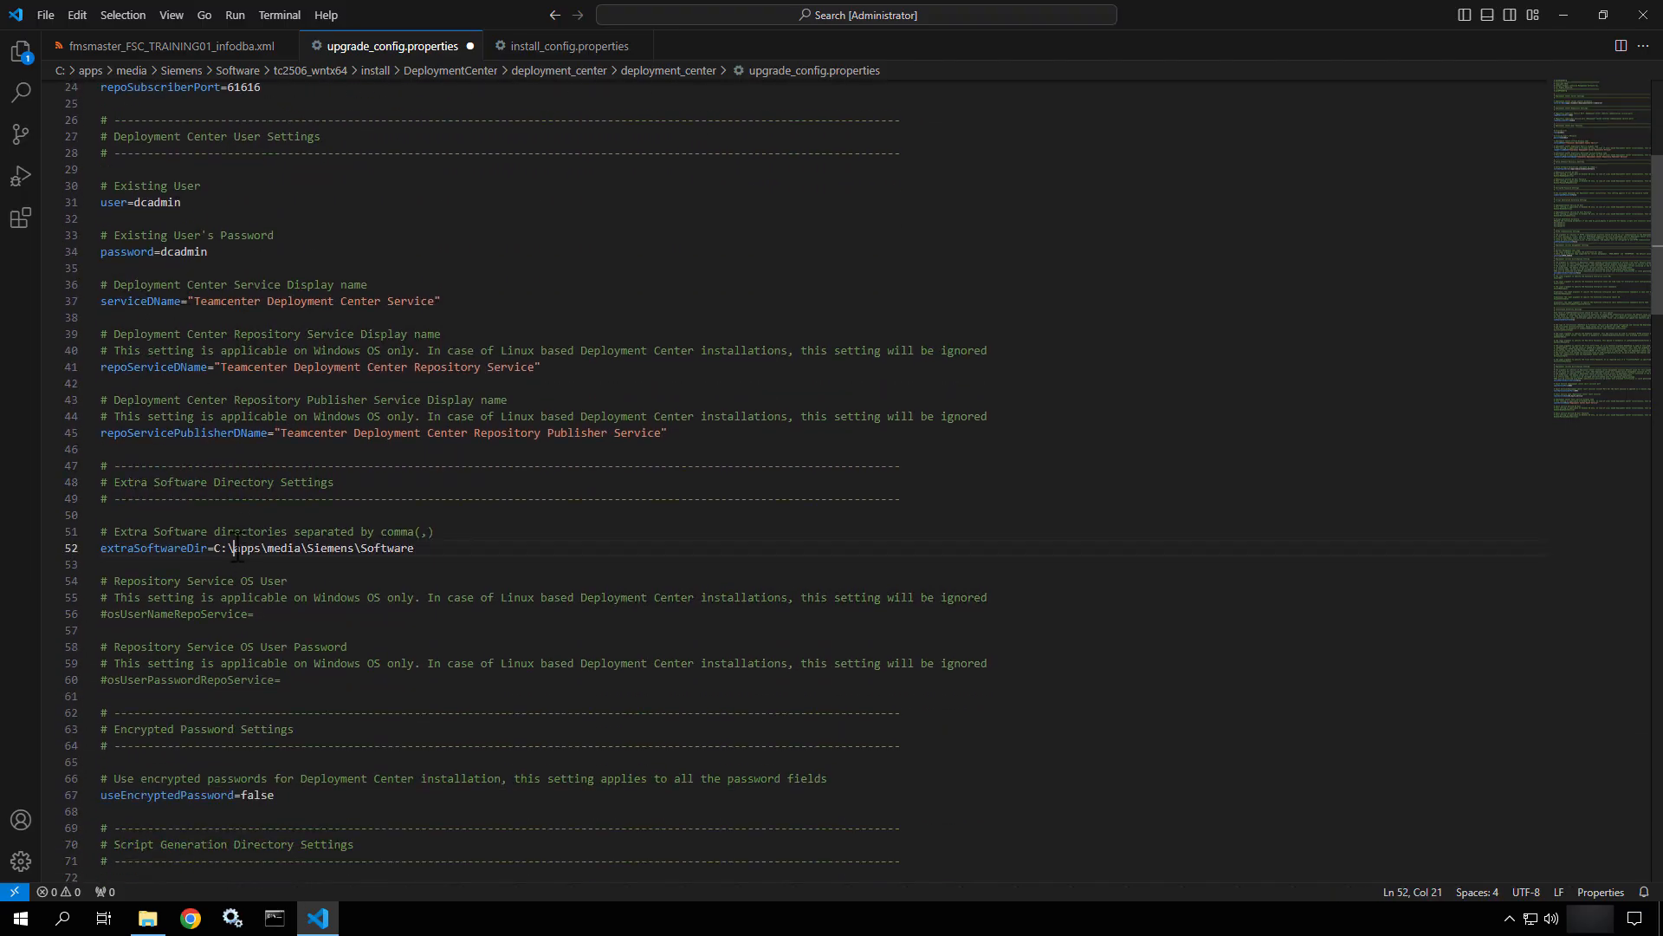
{"action": "type", "text": "\\"}
{"action": "left_click", "coordinate": [276, 548]}
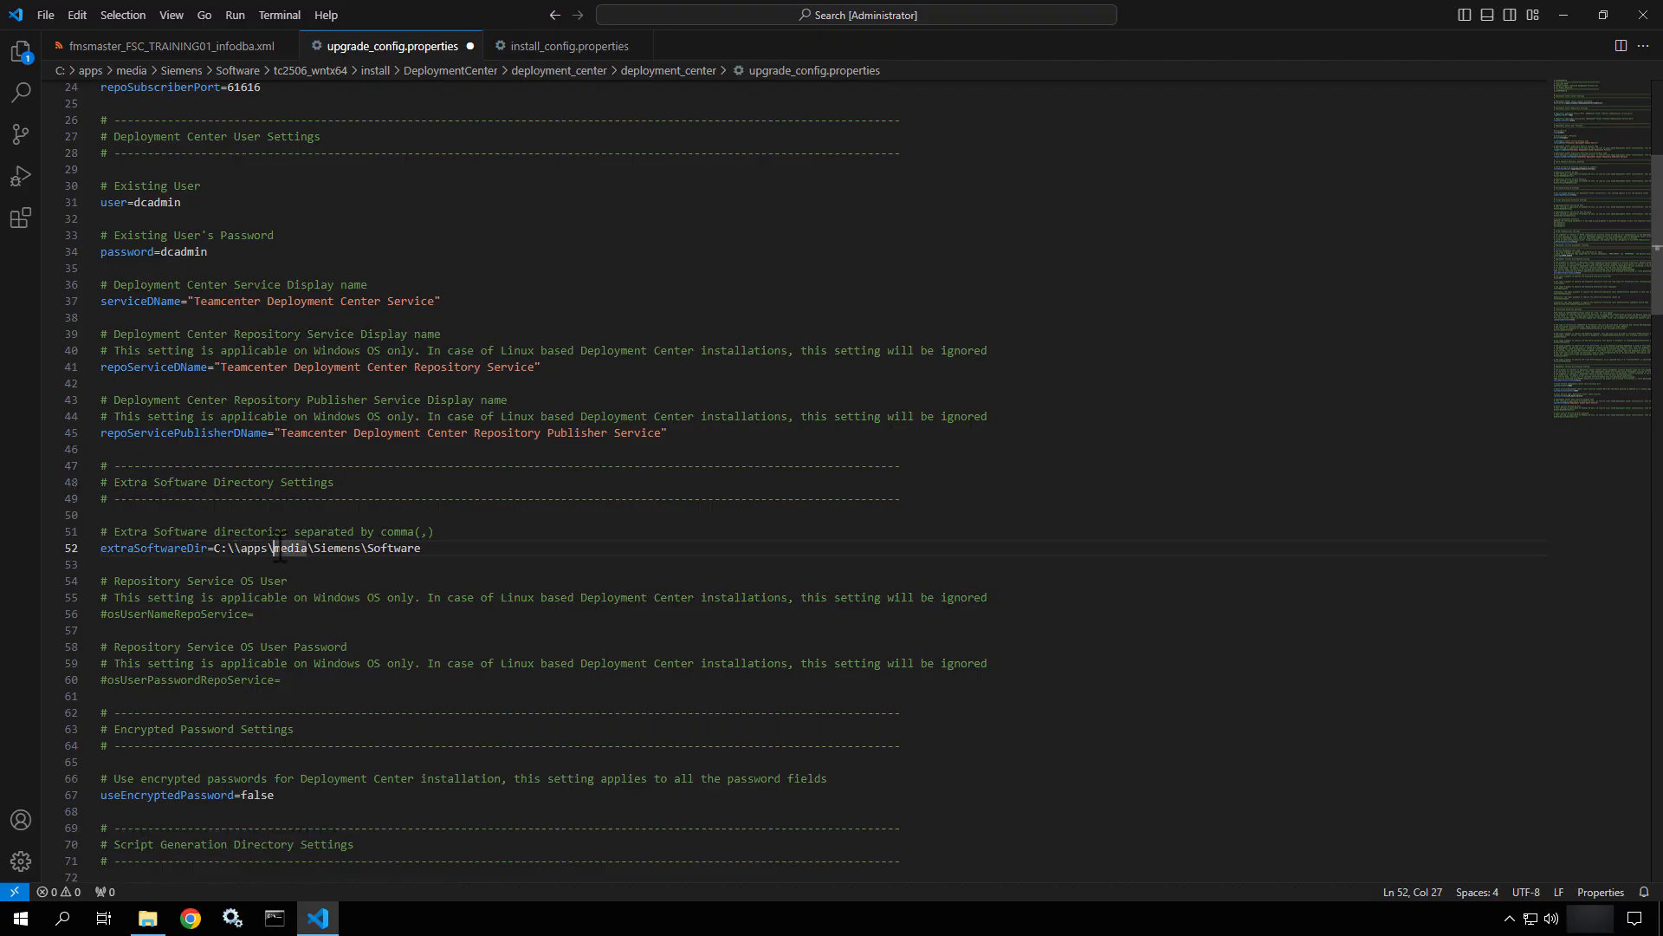
{"action": "type", "text": "\\"}
{"action": "left_click", "coordinate": [321, 549]}
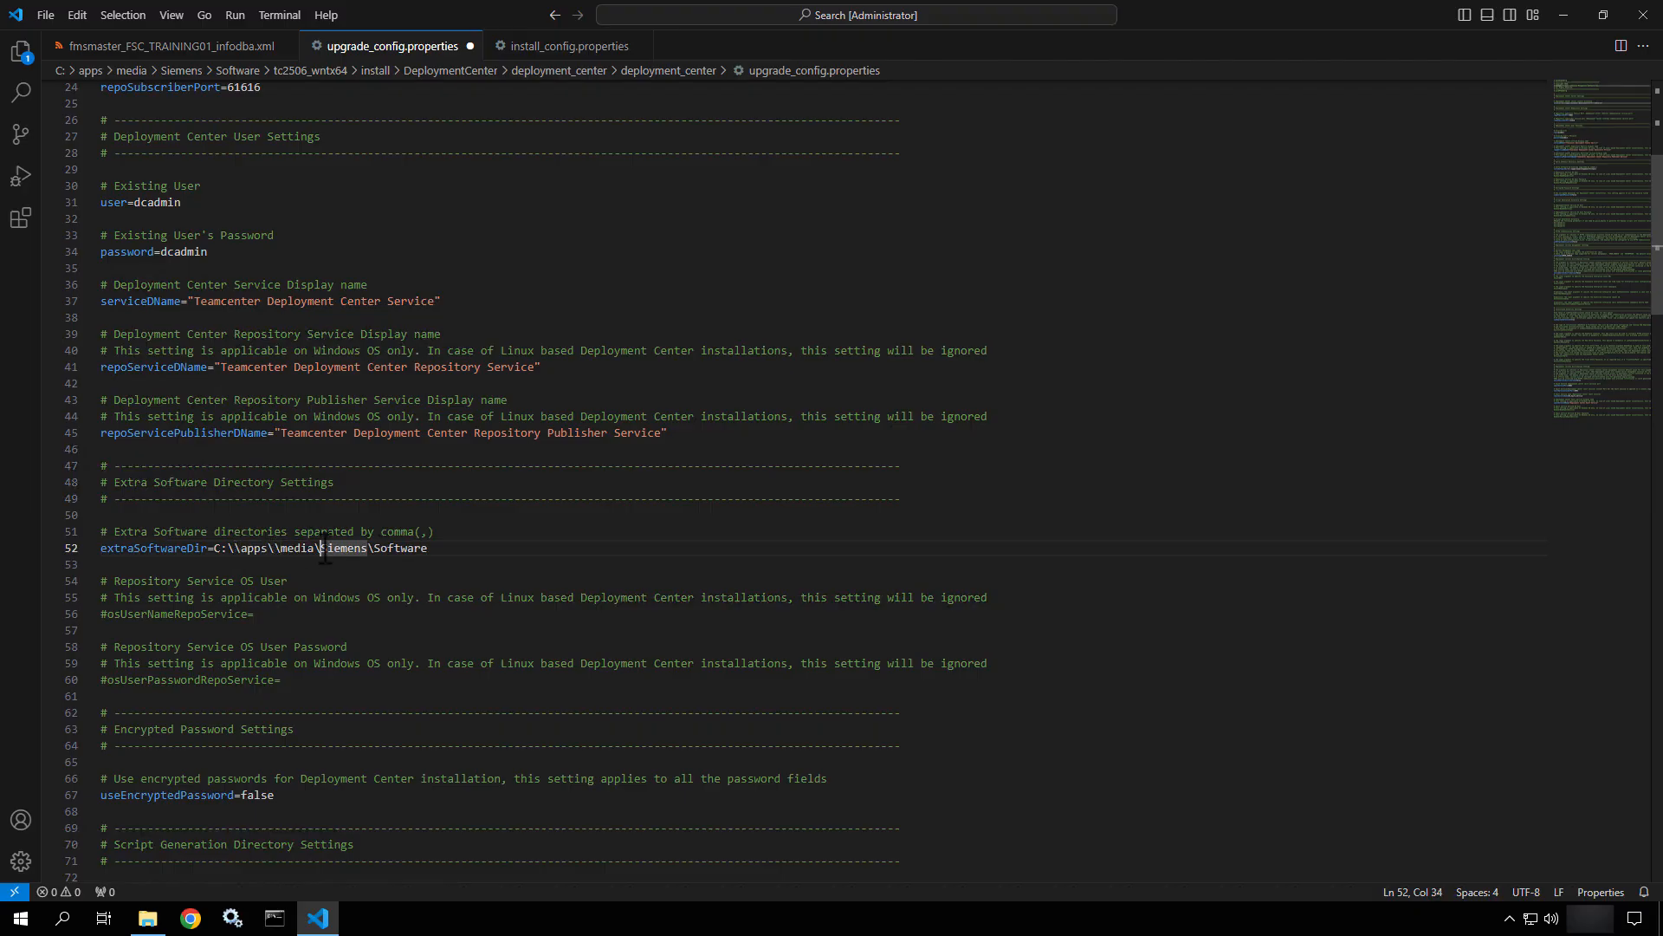
{"action": "type", "text": "\\"}
{"action": "left_click", "coordinate": [384, 549]}
{"action": "type", "text": "\\"}
Uncomment the osUserNameRepoService setting on line 56.
{"action": "scroll", "coordinate": [384, 554], "scroll_direction": "down", "scroll_amount": 3}
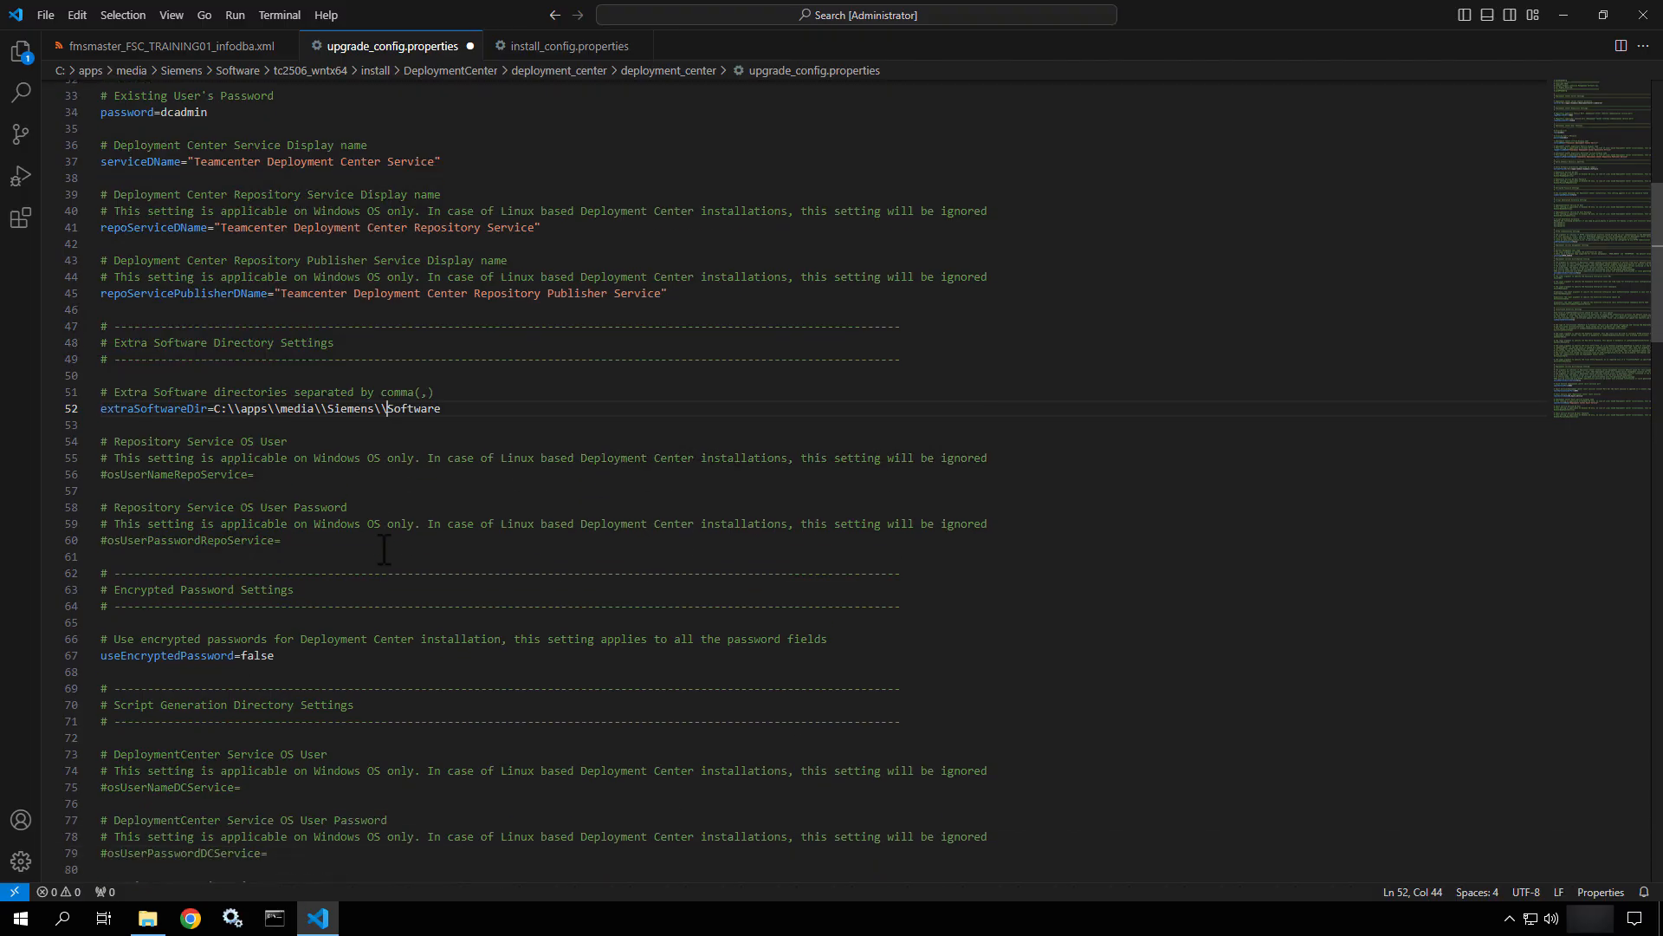
{"action": "left_click", "coordinate": [109, 474]}
{"action": "key", "text": "BackSpace"}
Set osUserNameRepoService to .\infodba, correcting the mistyped forward slash.
{"action": "left_click", "coordinate": [267, 477]}
{"action": "type", "text": "./infodba"}
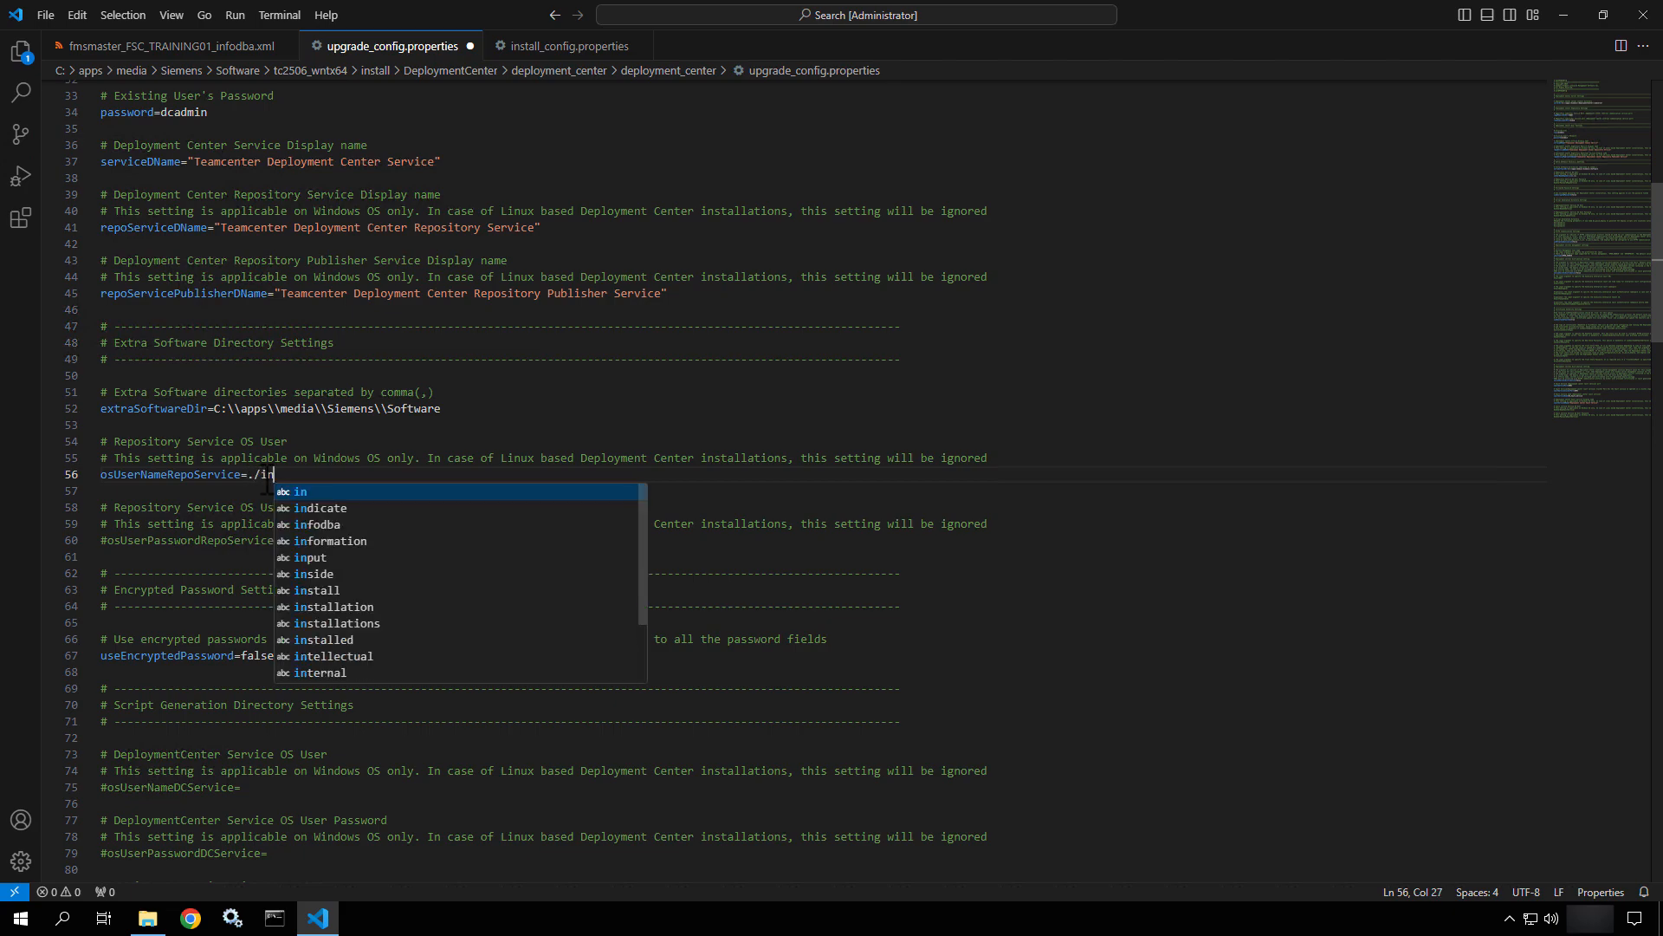
{"action": "key", "text": "BackSpace"}
{"action": "key", "text": "BackSpace"}
{"action": "key", "text": "BackSpace"}
{"action": "key", "text": "BackSpace"}
{"action": "key", "text": "BackSpace"}
{"action": "key", "text": "BackSpace"}
{"action": "key", "text": "BackSpace"}
{"action": "key", "text": "BackSpace"}
{"action": "type", "text": "\\"}
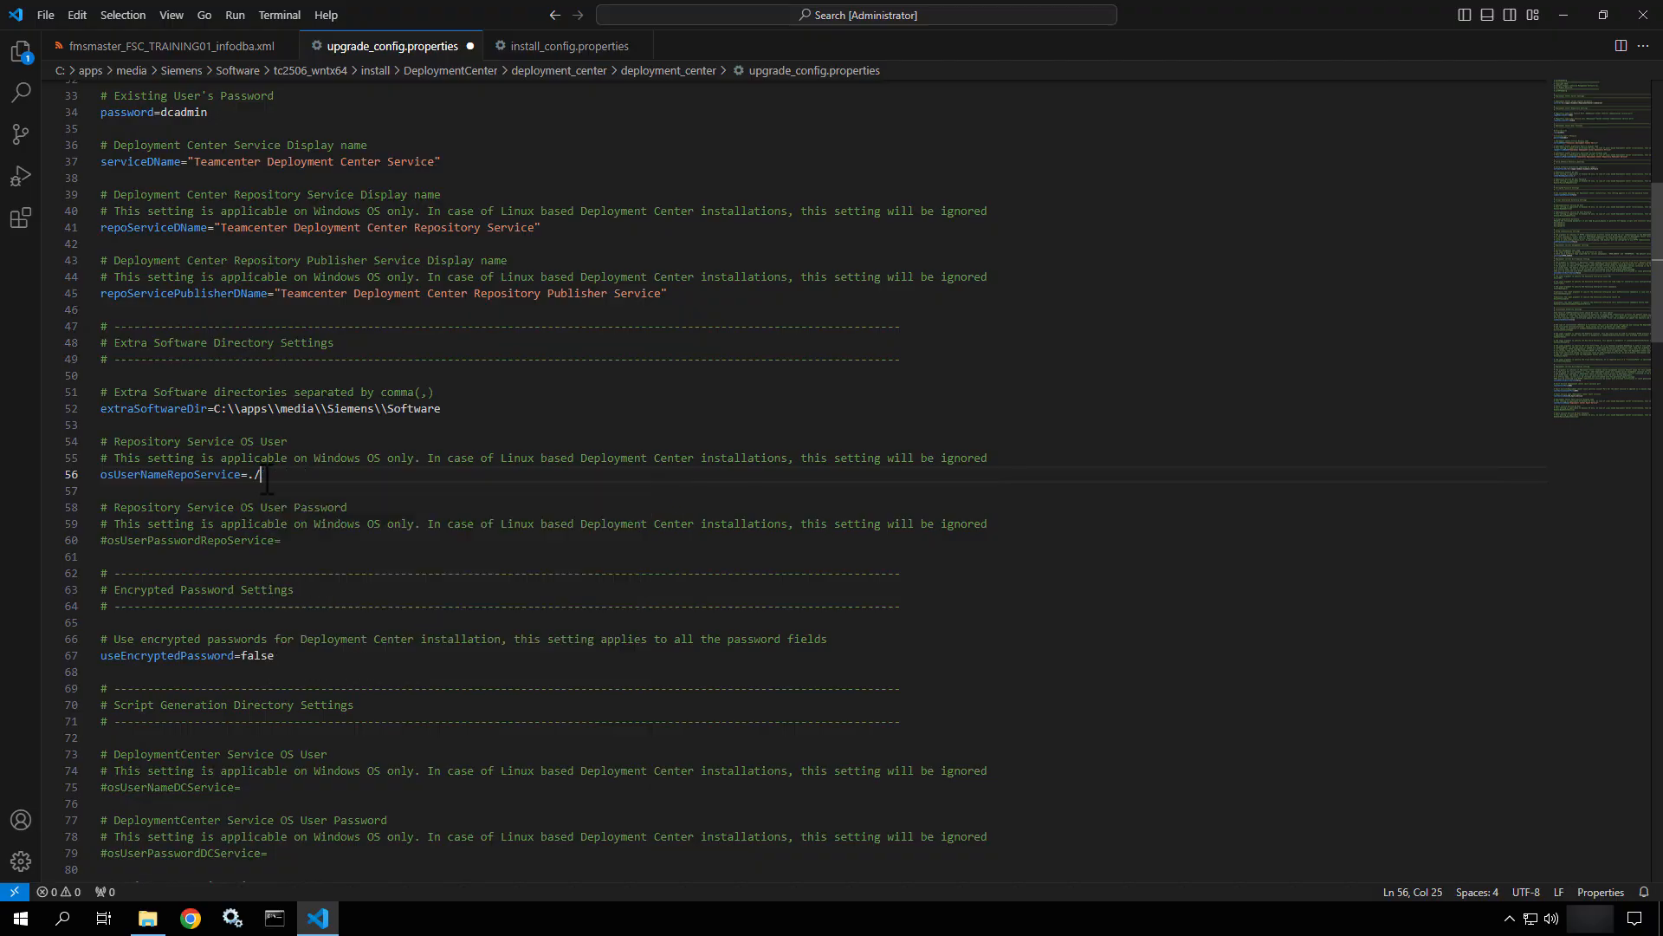
{"action": "type", "text": "infodba"}
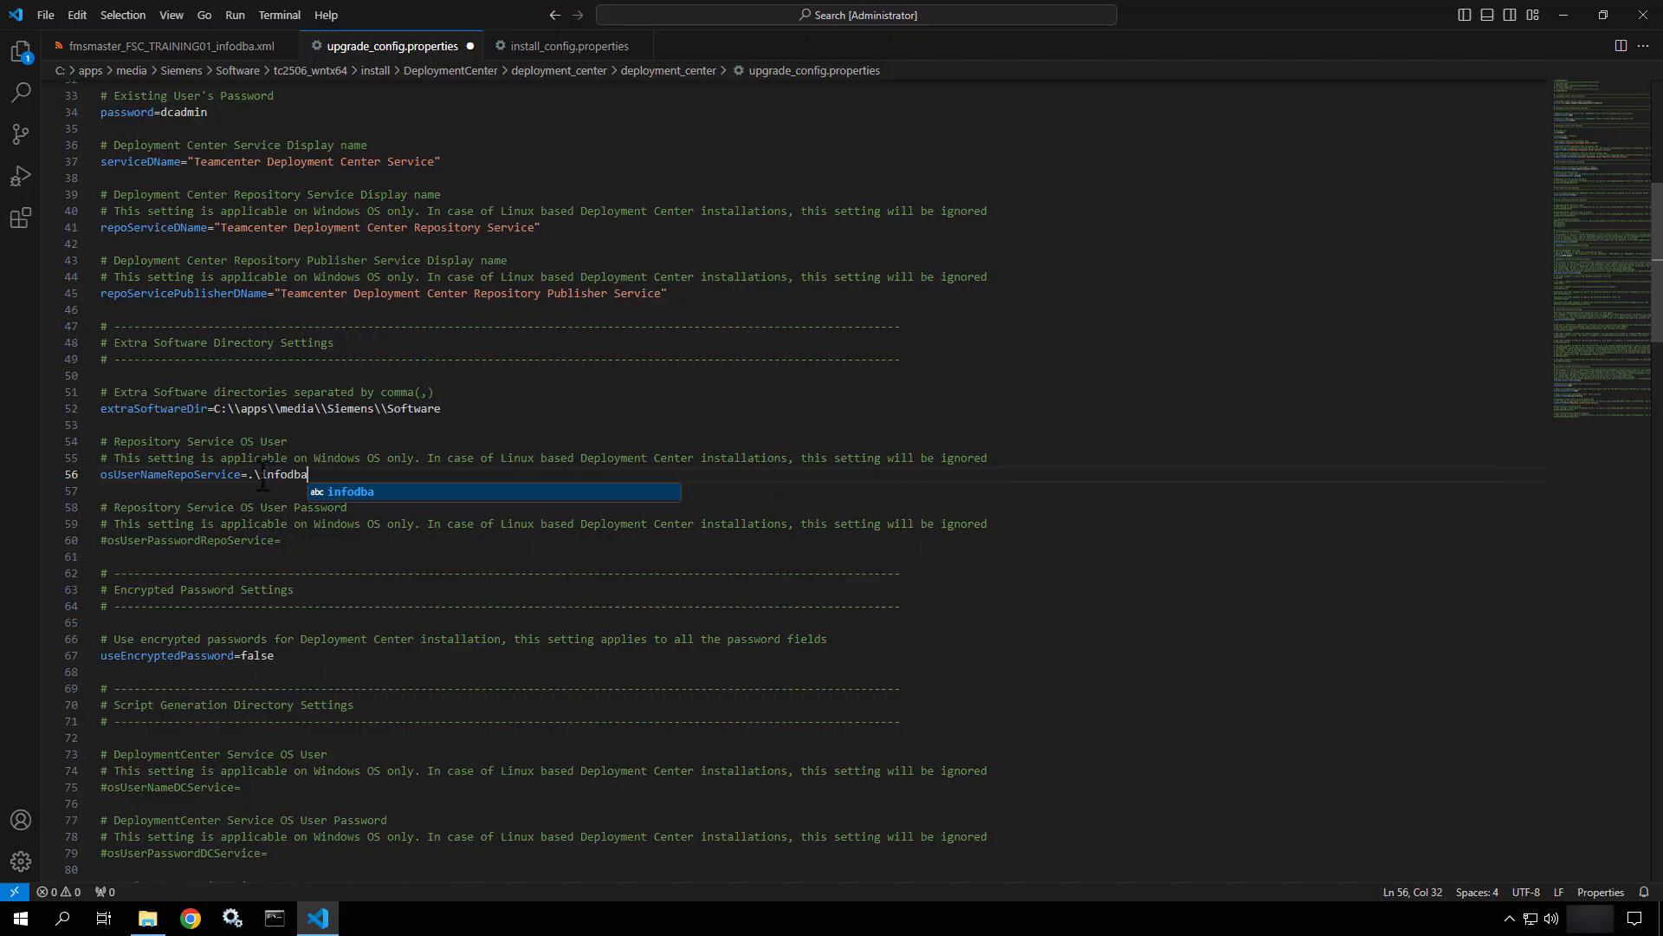
{"action": "left_click", "coordinate": [263, 476]}
{"action": "left_click_drag", "start_coordinate": [262, 476], "coordinate": [248, 477]}
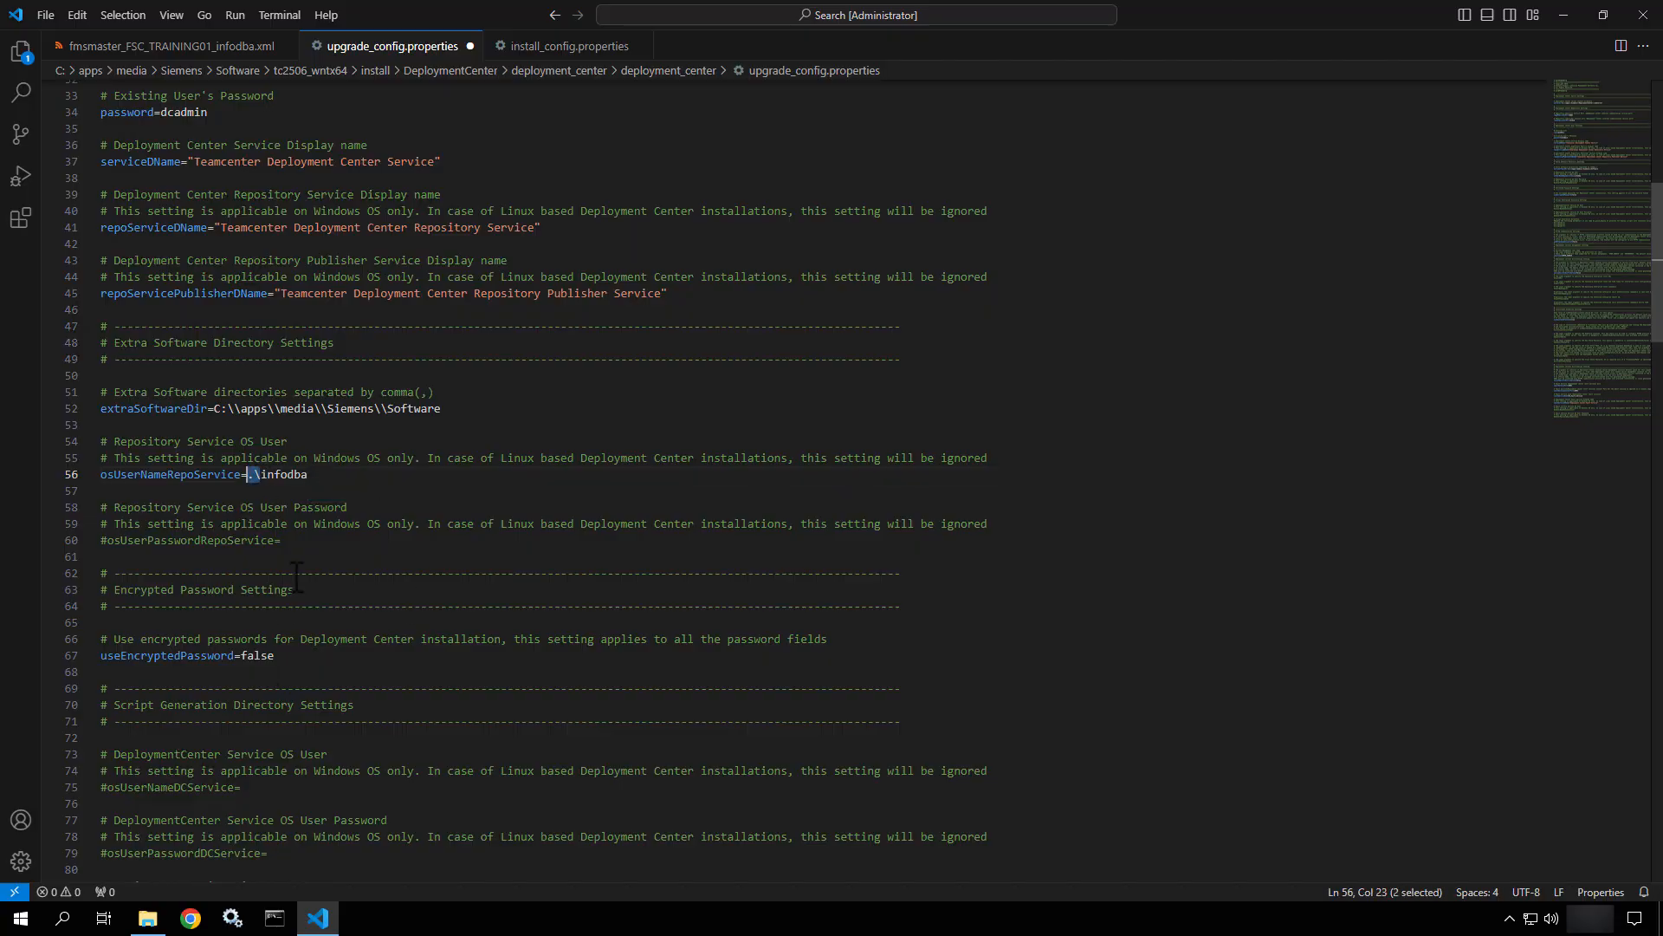
Uncomment osUserPasswordRepoService and enter the service account password after the equals sign.
{"action": "left_click", "coordinate": [109, 541]}
{"action": "key", "text": "BackSpace"}
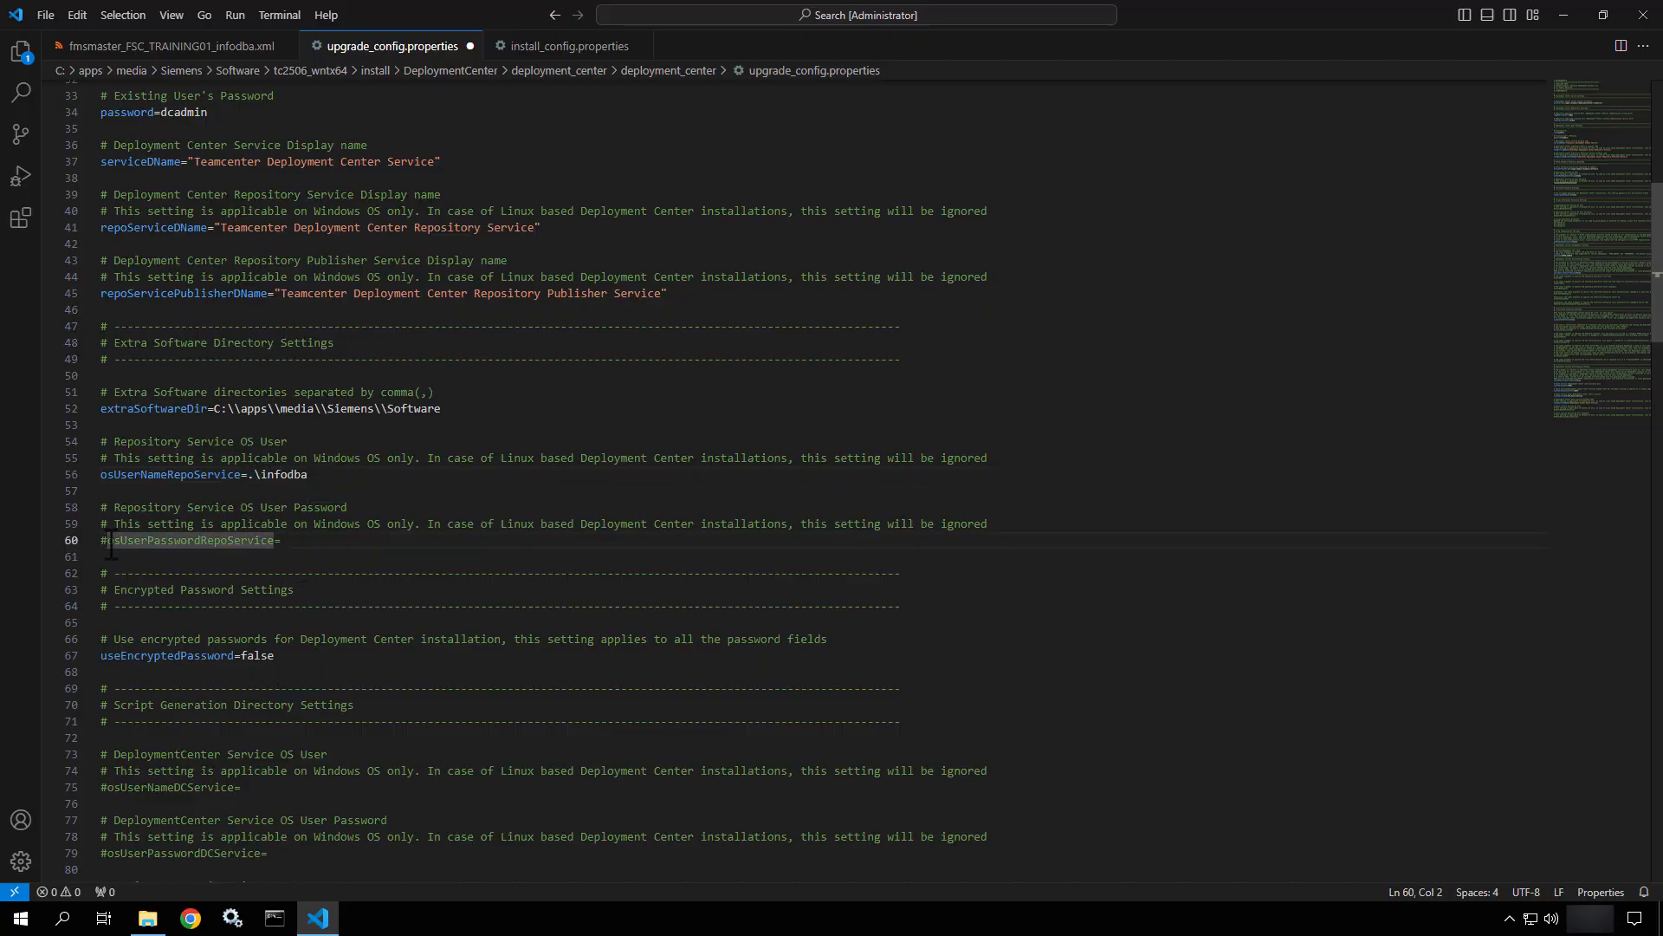
{"action": "left_click", "coordinate": [310, 539]}
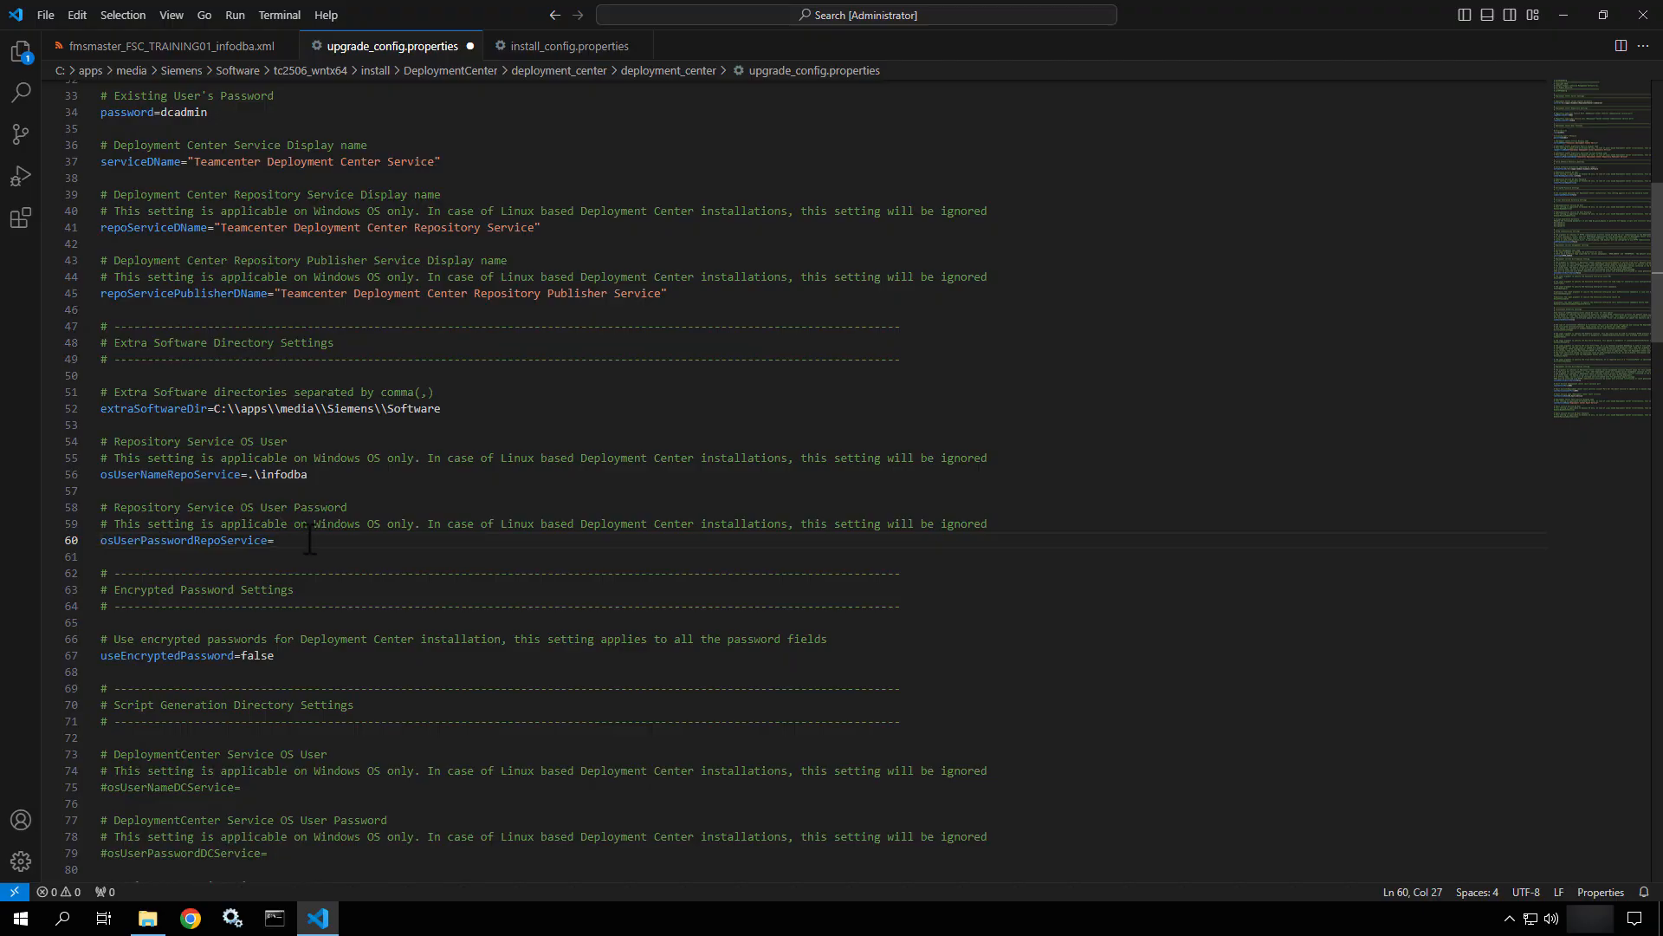
{"action": "type", "text": "infodba"}
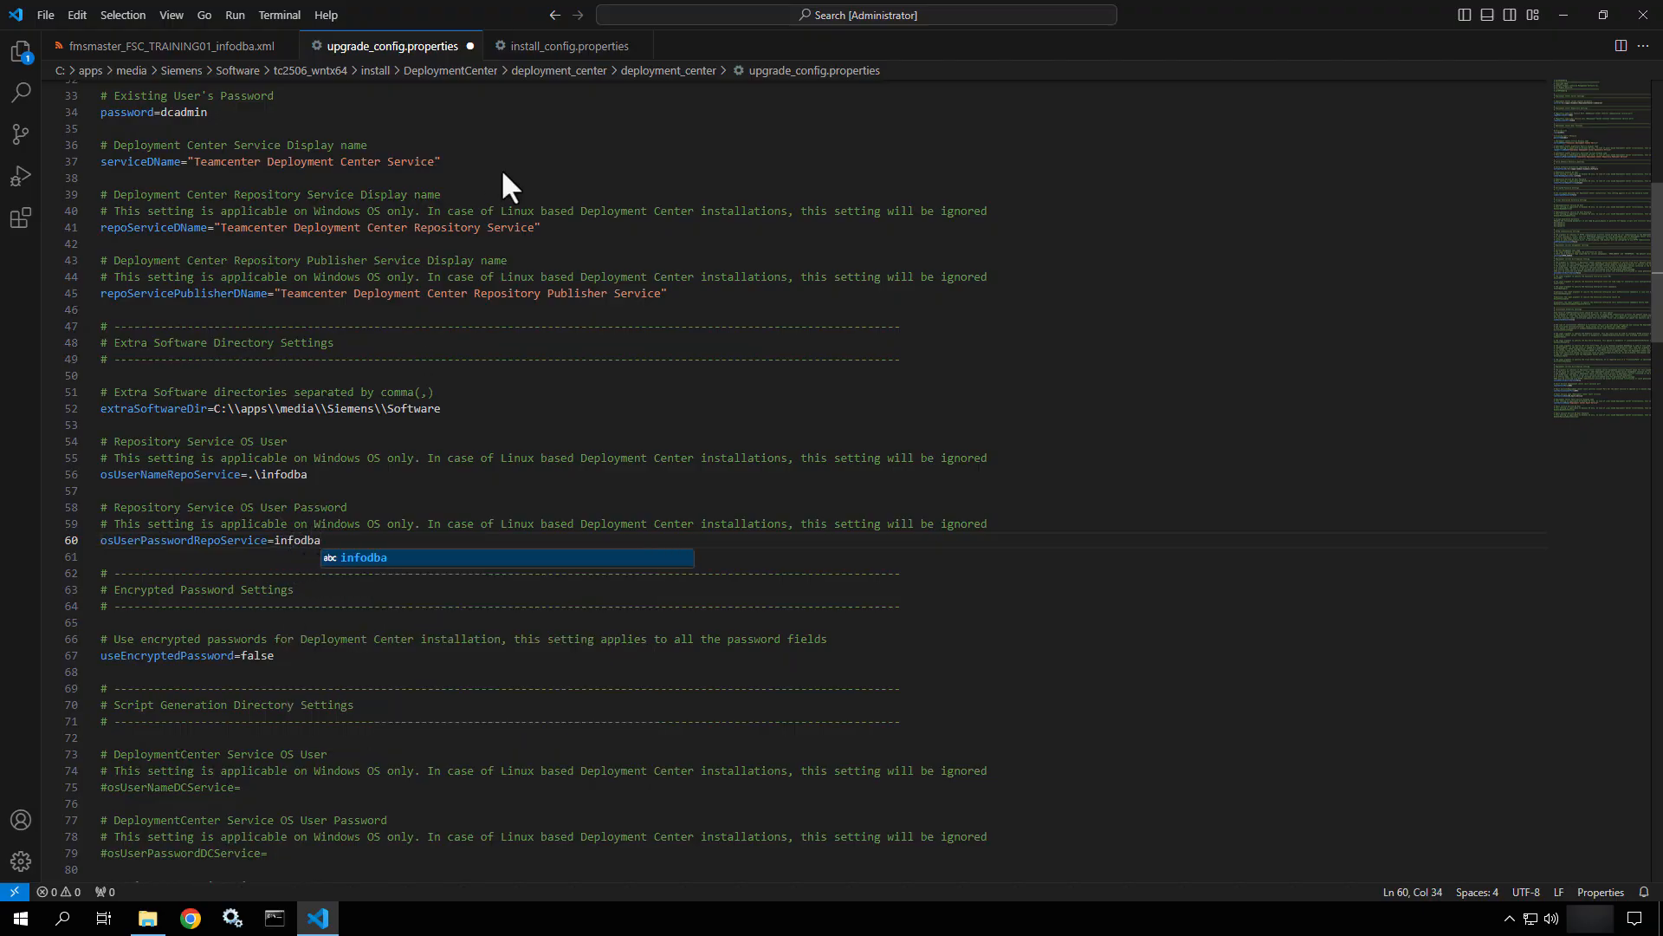
{"action": "left_click", "coordinate": [565, 48]}
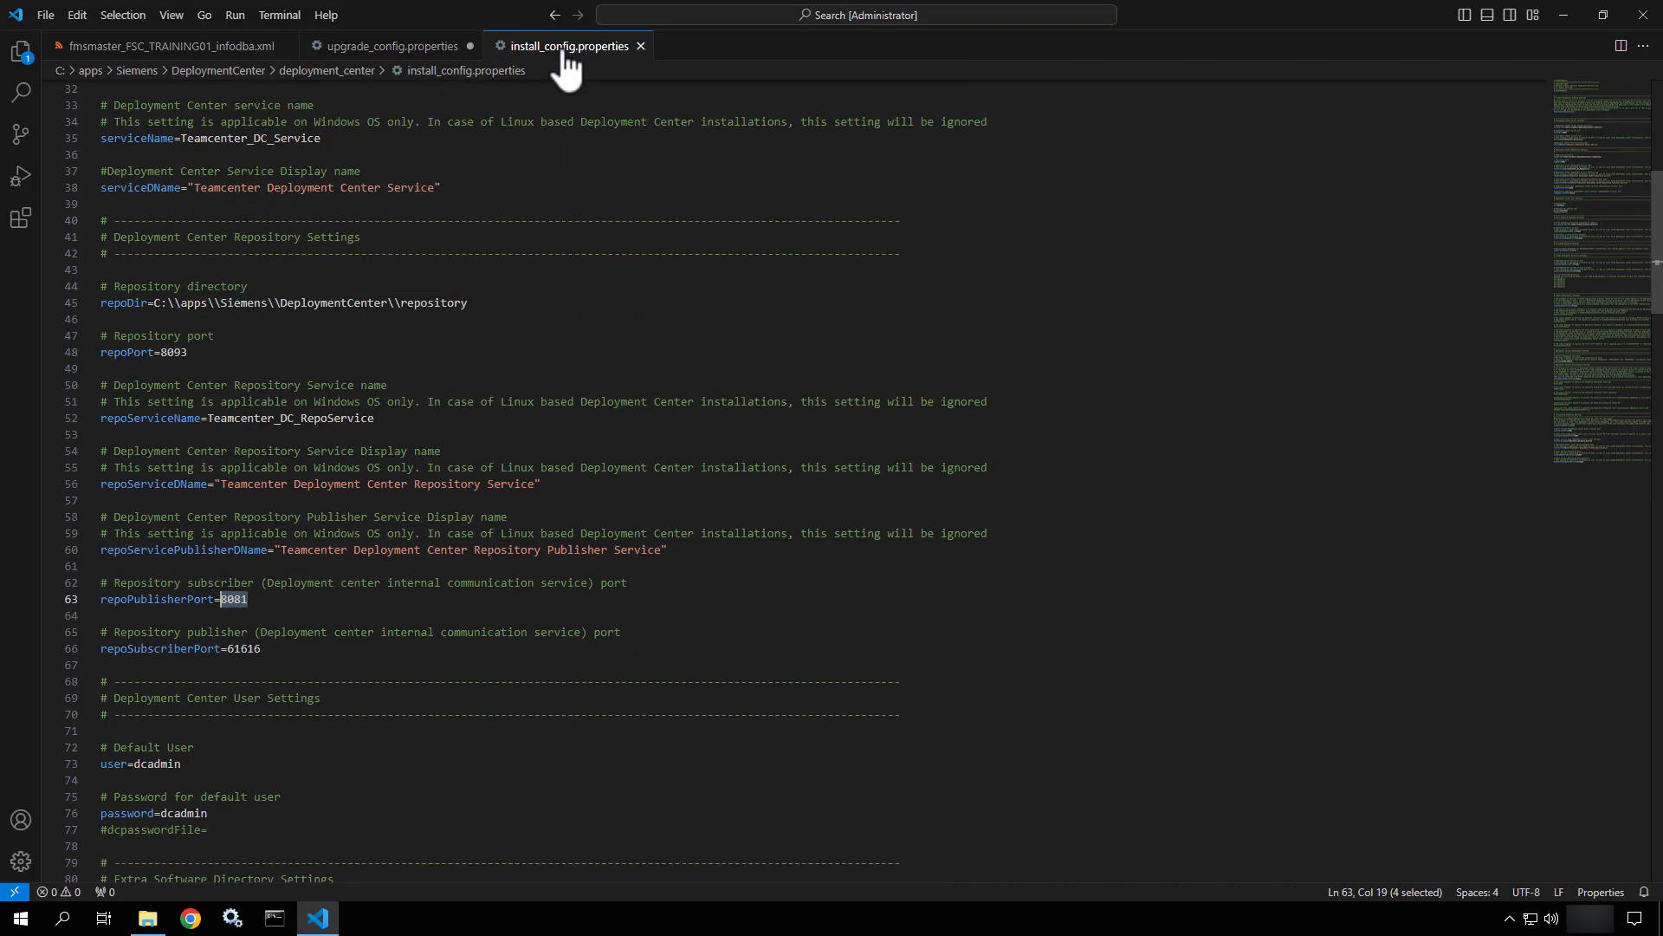
{"action": "scroll", "coordinate": [271, 598], "scroll_direction": "down", "scroll_amount": 10}
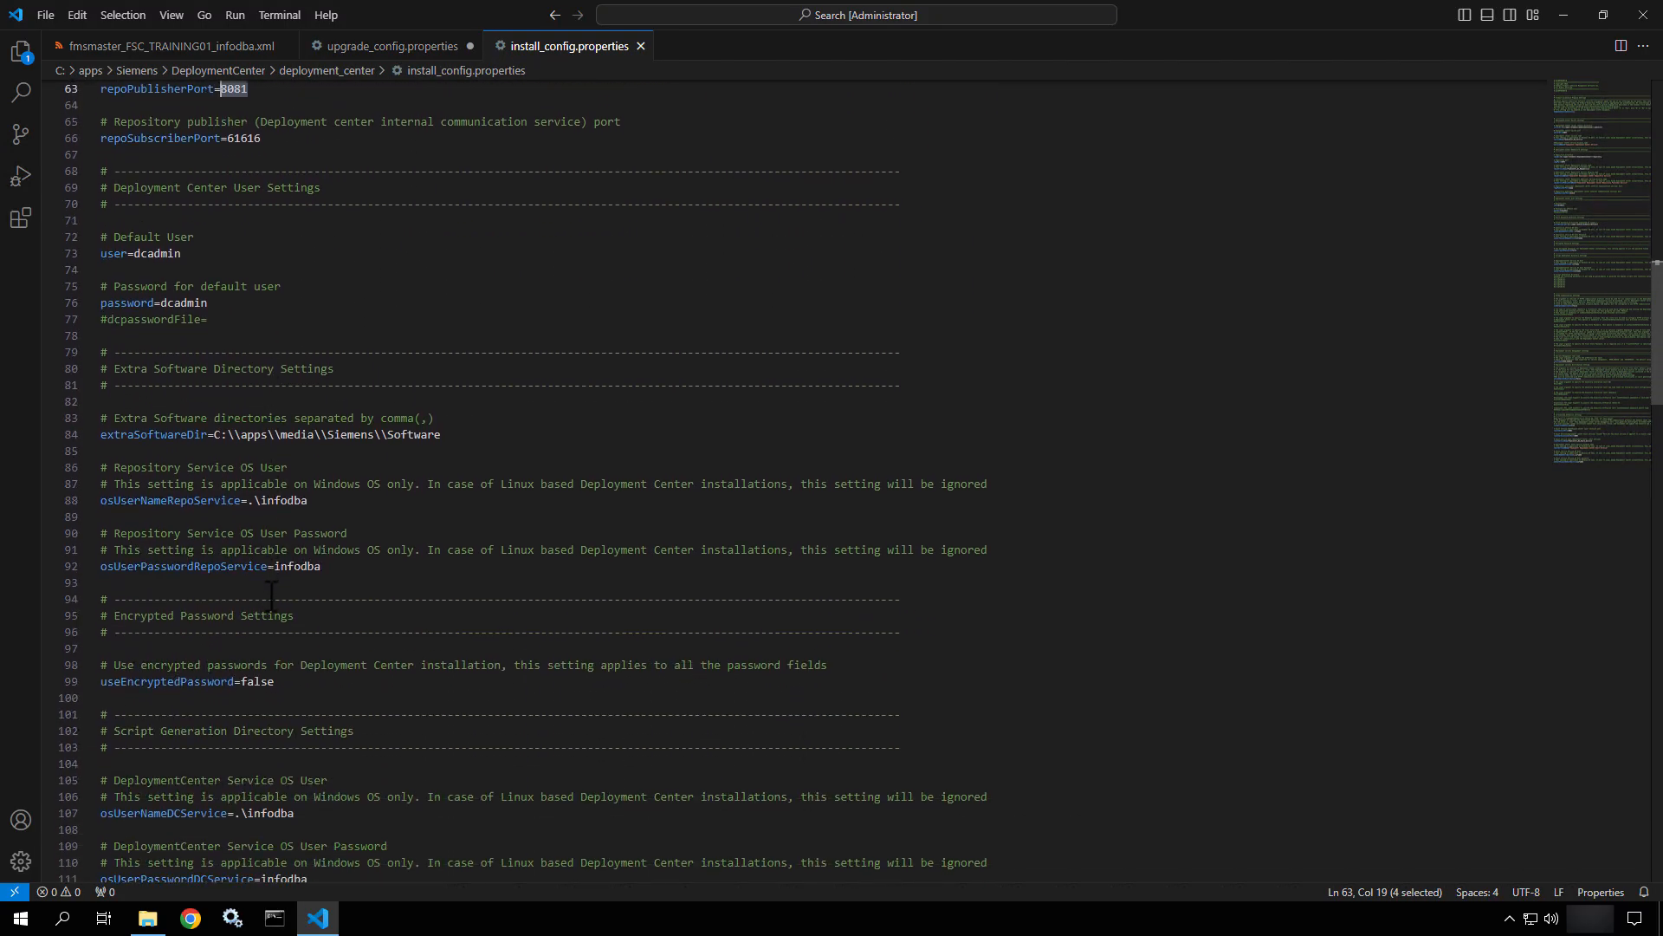
{"action": "scroll", "coordinate": [271, 598], "scroll_direction": "down", "scroll_amount": 2}
{"action": "left_click_drag", "start_coordinate": [317, 425], "coordinate": [235, 425]}
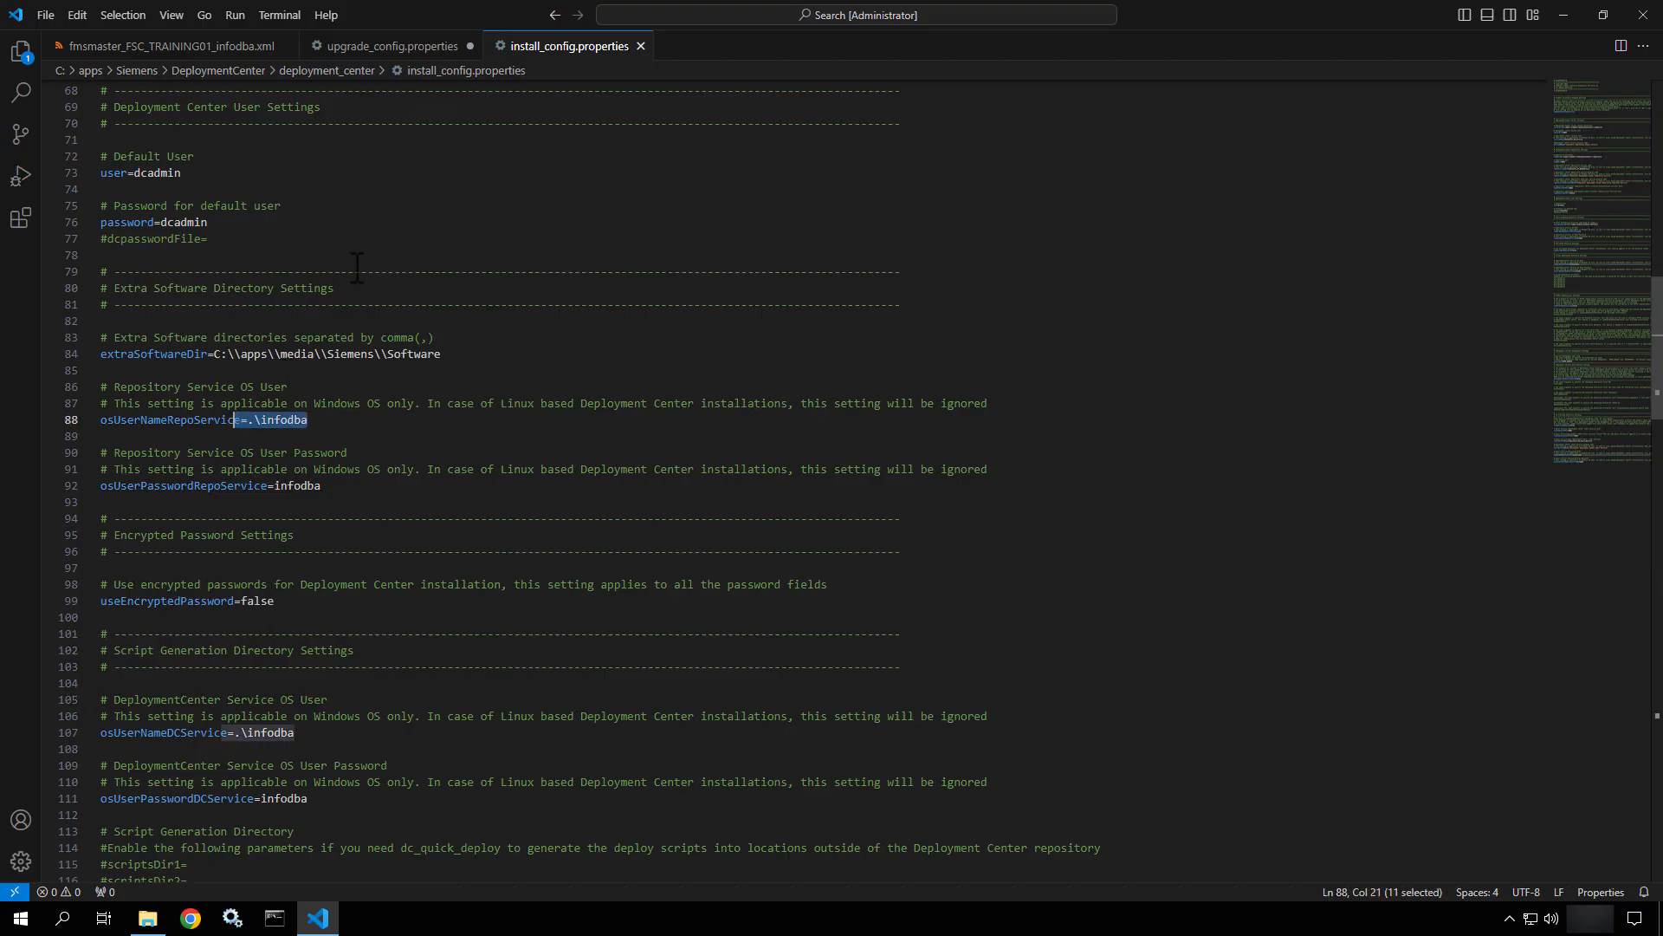
Back in upgrade_config.properties, uncomment osUserNameDCService and set it to .\infodba.
{"action": "left_click", "coordinate": [371, 54]}
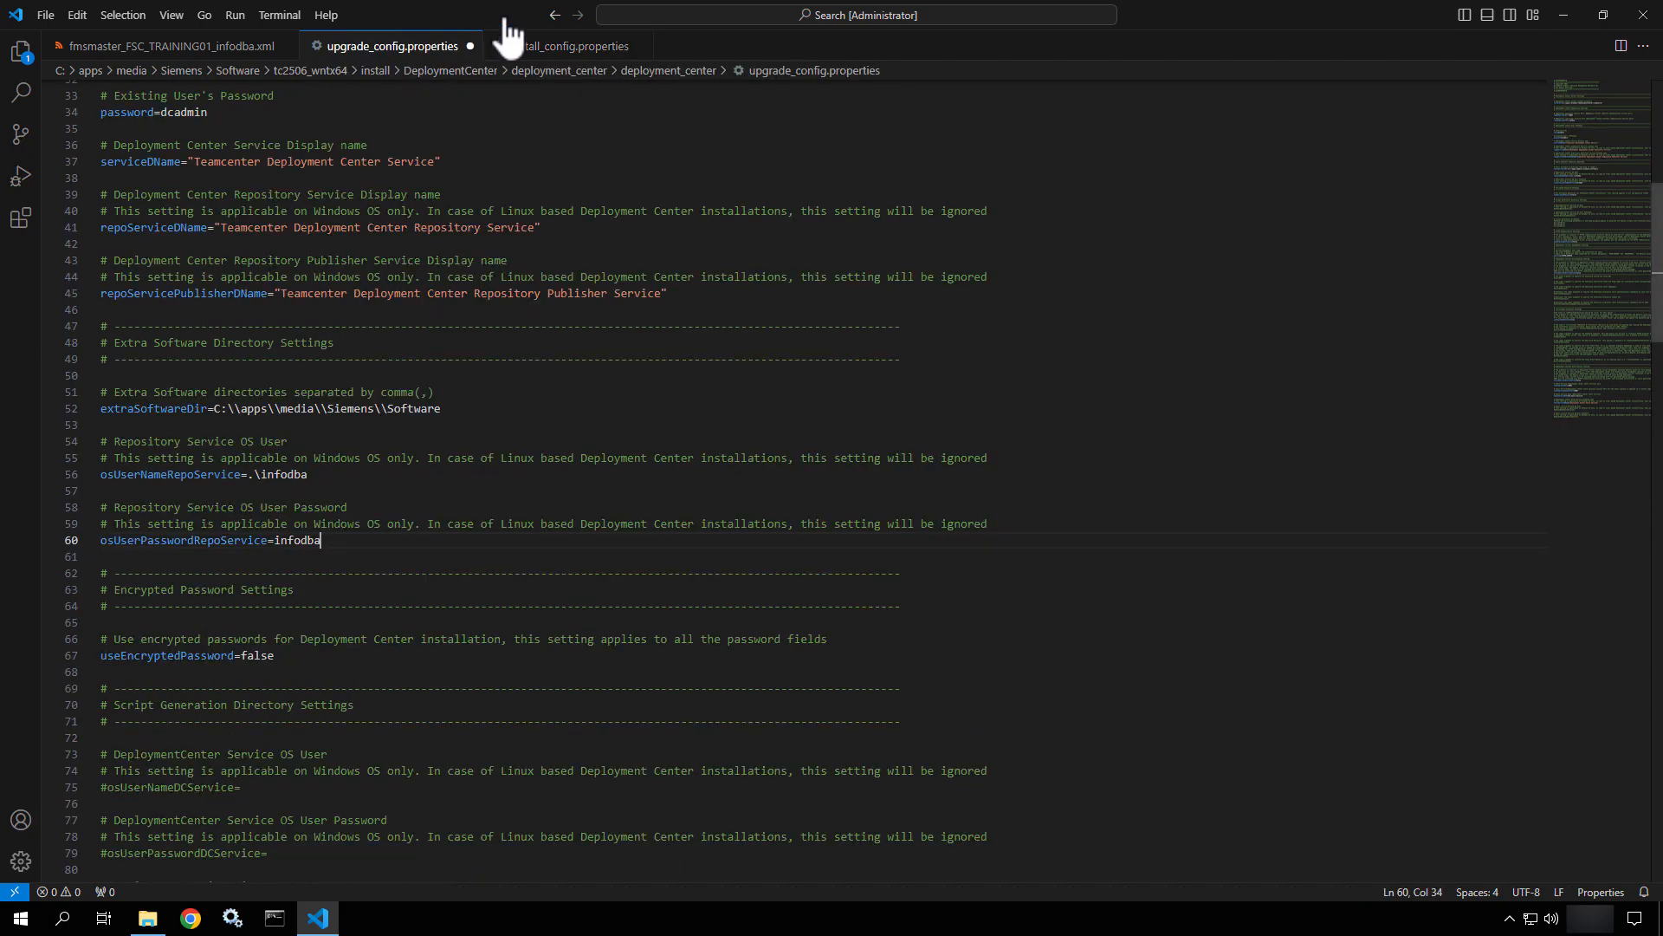
{"action": "left_click", "coordinate": [342, 526]}
{"action": "scroll", "coordinate": [345, 529], "scroll_direction": "down", "scroll_amount": 6}
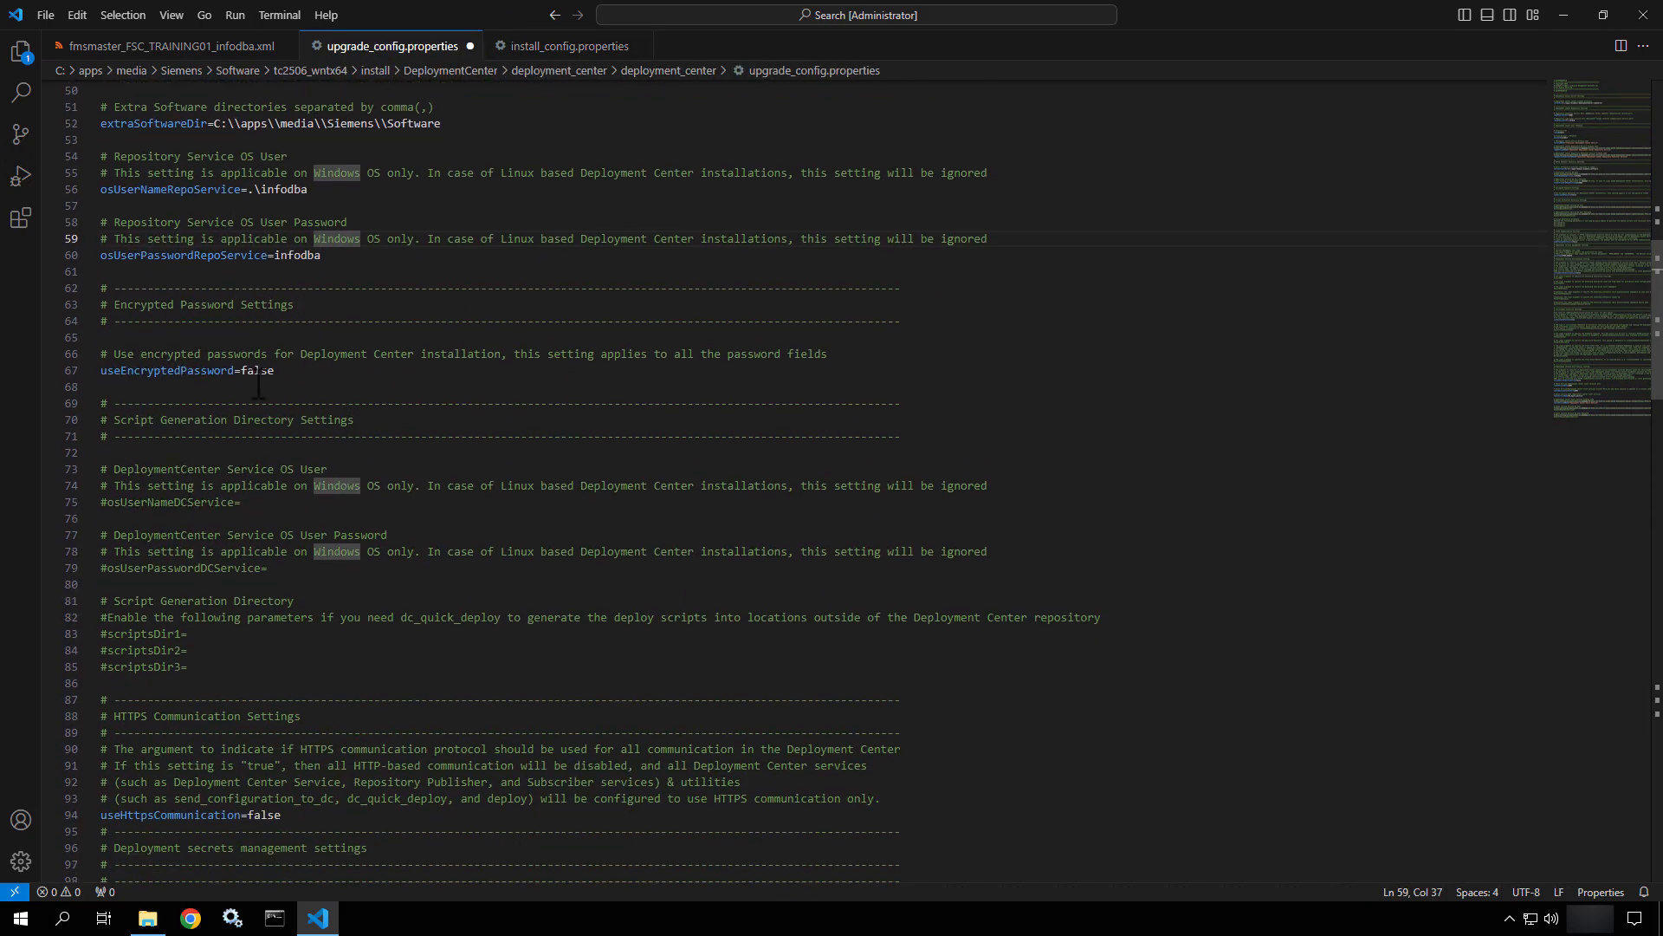
{"action": "left_click_drag", "start_coordinate": [275, 371], "coordinate": [97, 369]}
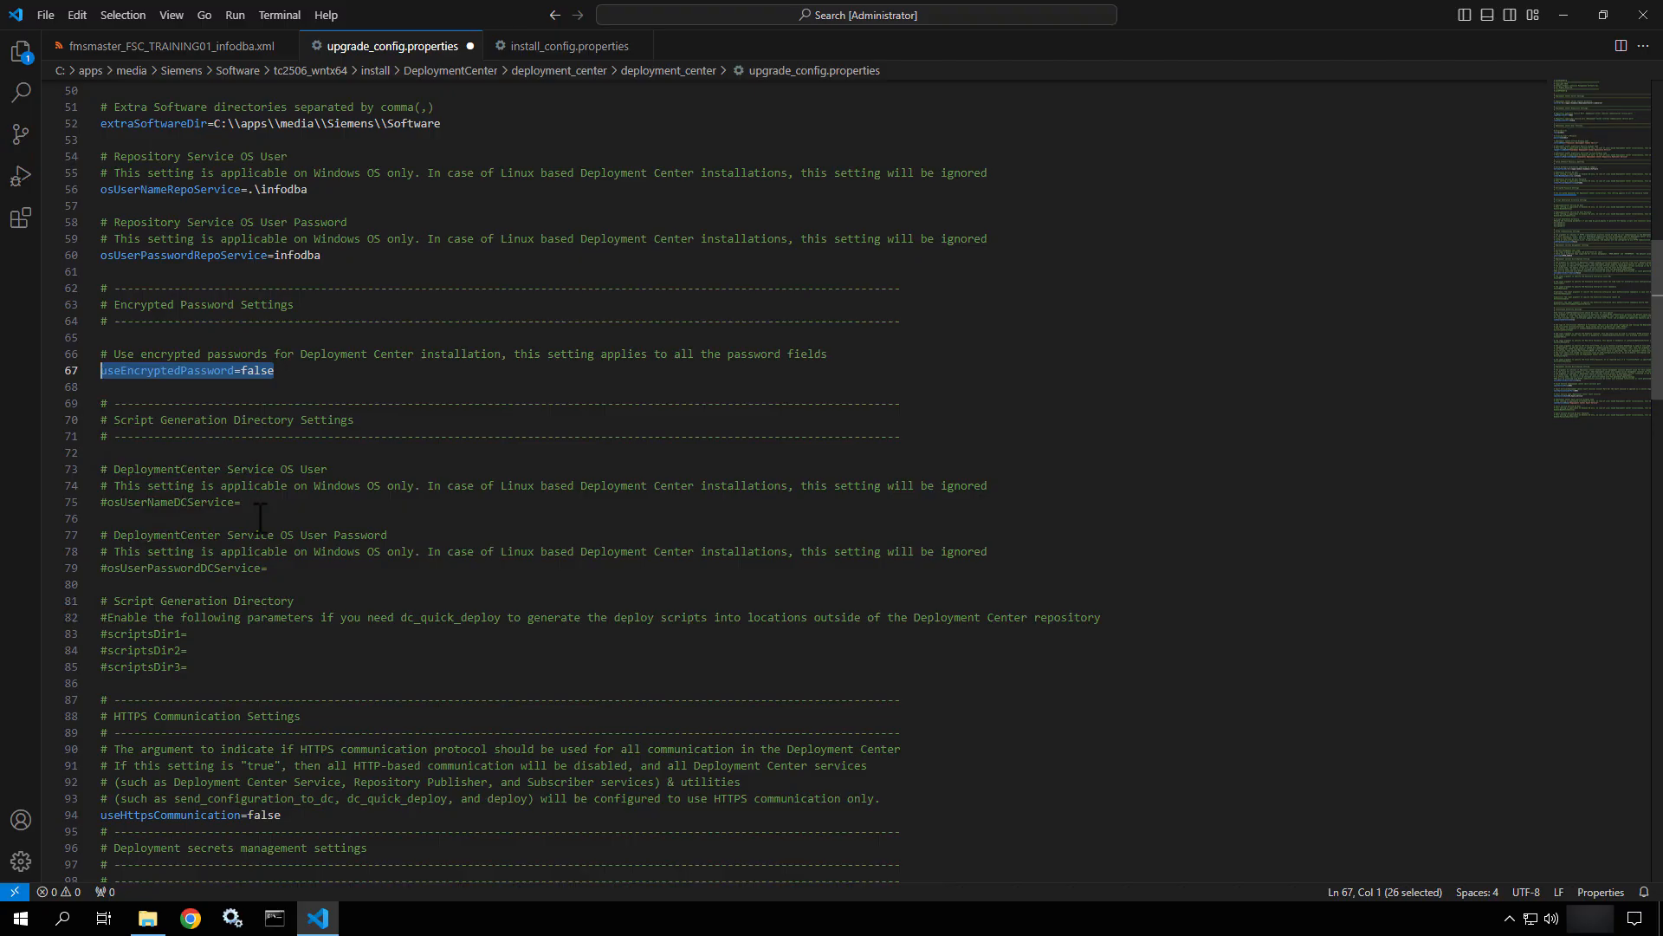
{"action": "left_click", "coordinate": [112, 507]}
{"action": "key", "text": "BackSpace"}
{"action": "key", "text": "BackSpace"}
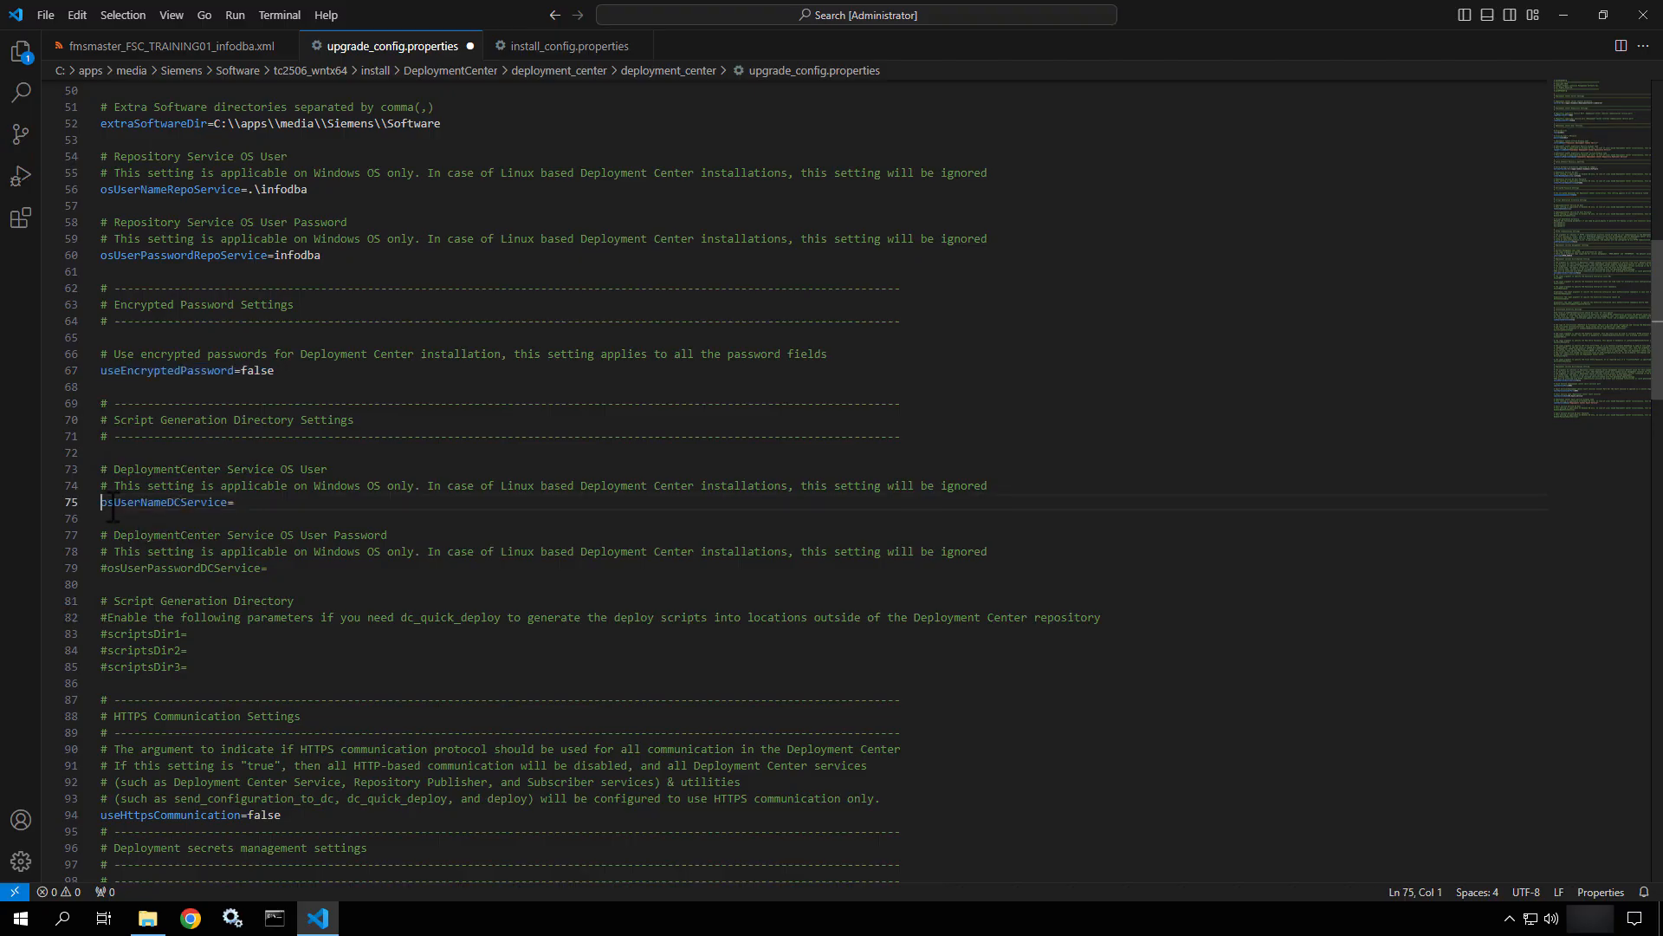
{"action": "key", "text": "Return"}
{"action": "left_click", "coordinate": [279, 503]}
{"action": "type", "text": ".\\infodba"}
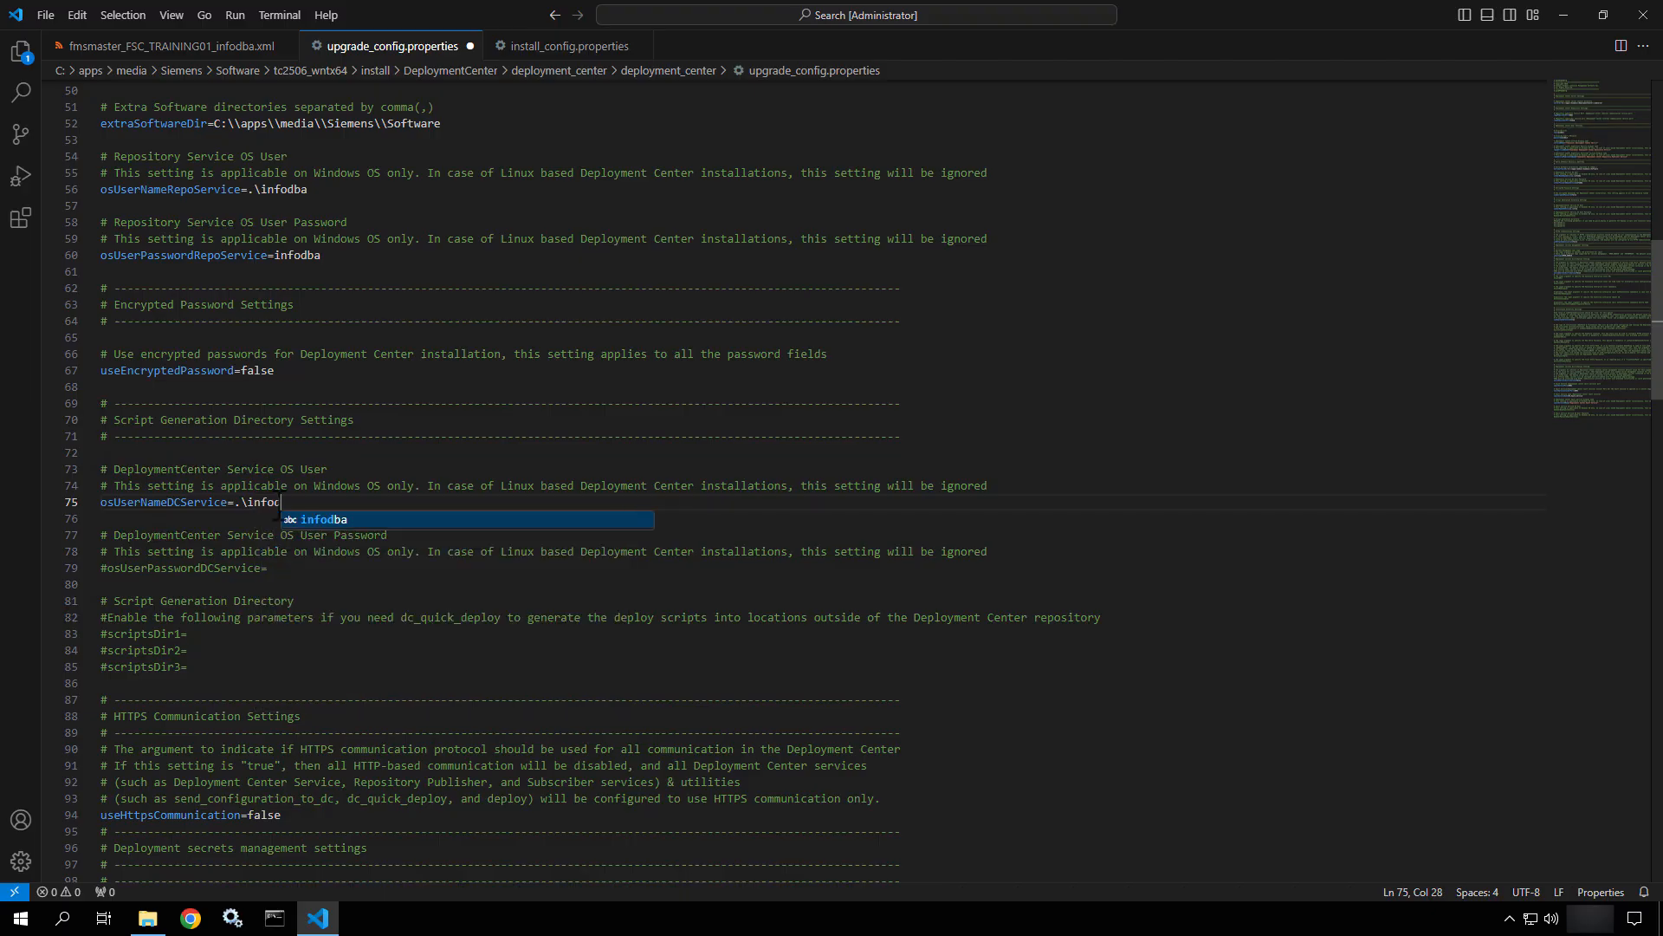
Uncomment osUserPasswordDCService and enter the service account password.
{"action": "left_click", "coordinate": [102, 567]}
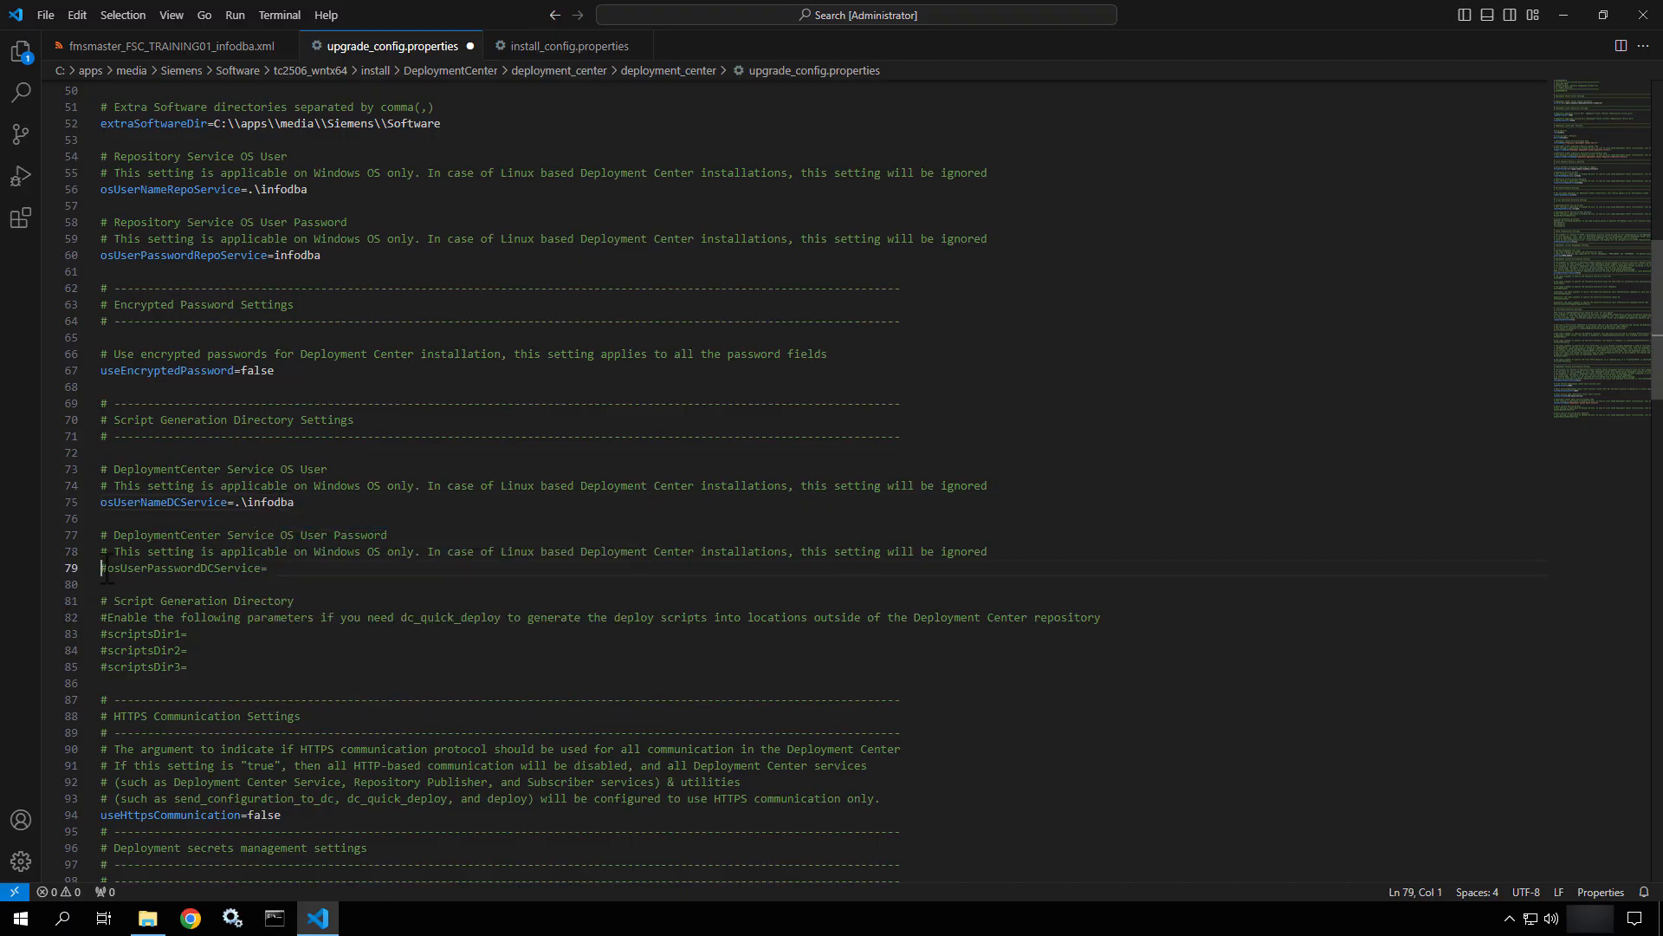
{"action": "key", "text": "Delete"}
{"action": "left_click", "coordinate": [301, 570]}
{"action": "type", "text": "infodba"}
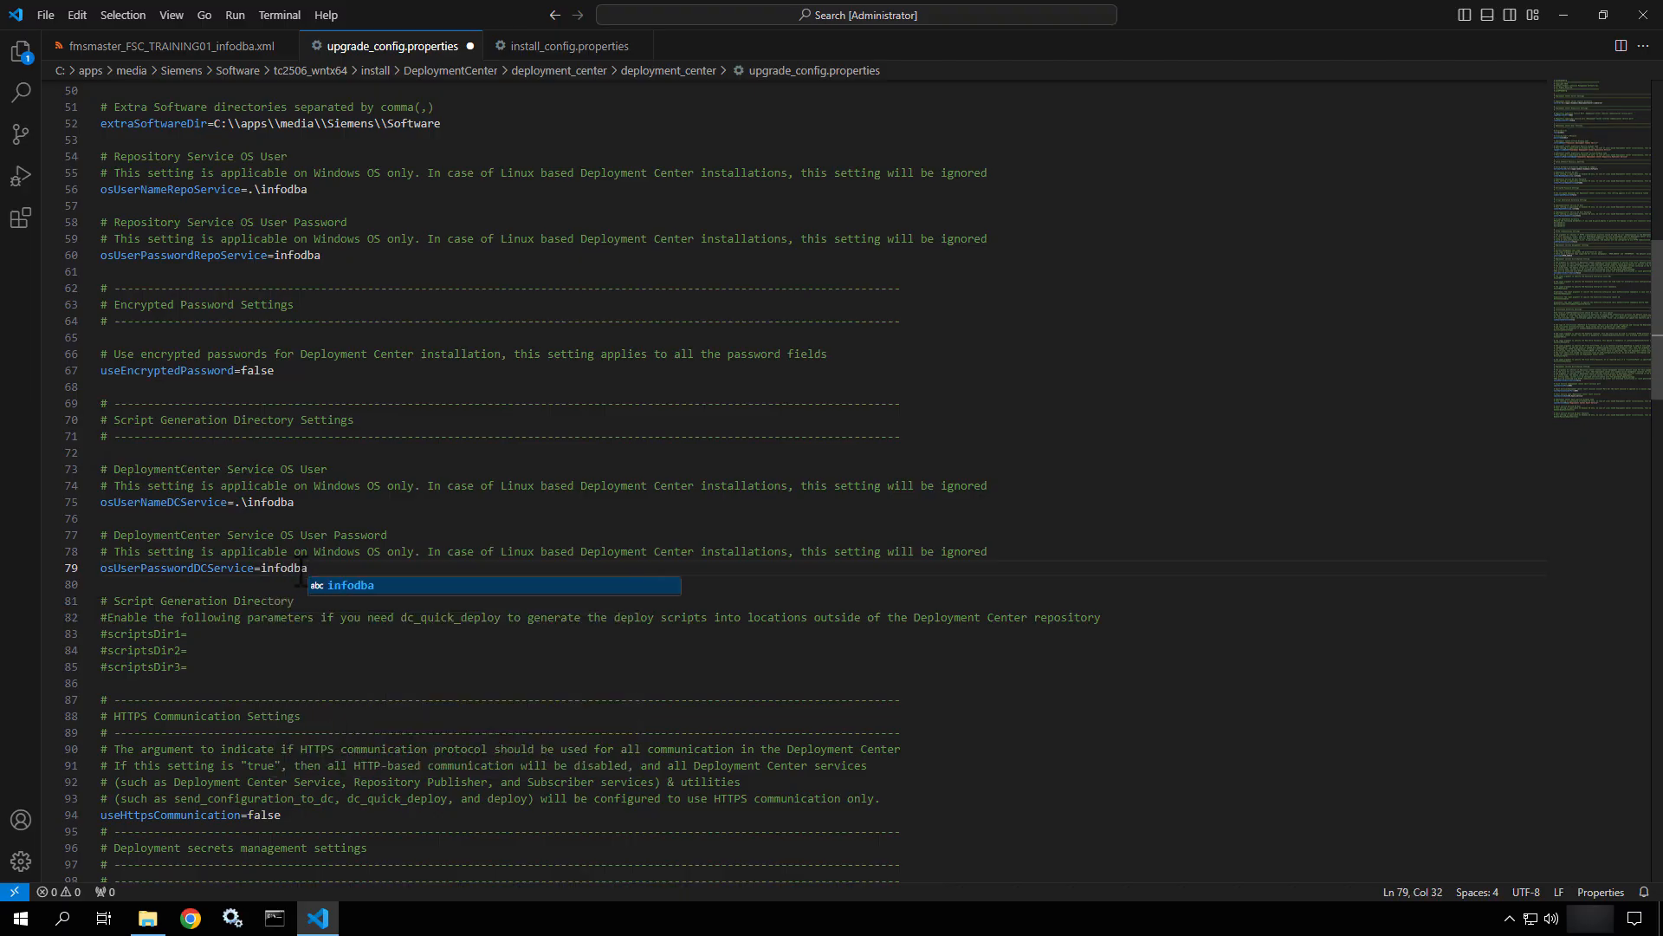
{"action": "scroll", "coordinate": [301, 578], "scroll_direction": "down", "scroll_amount": 4}
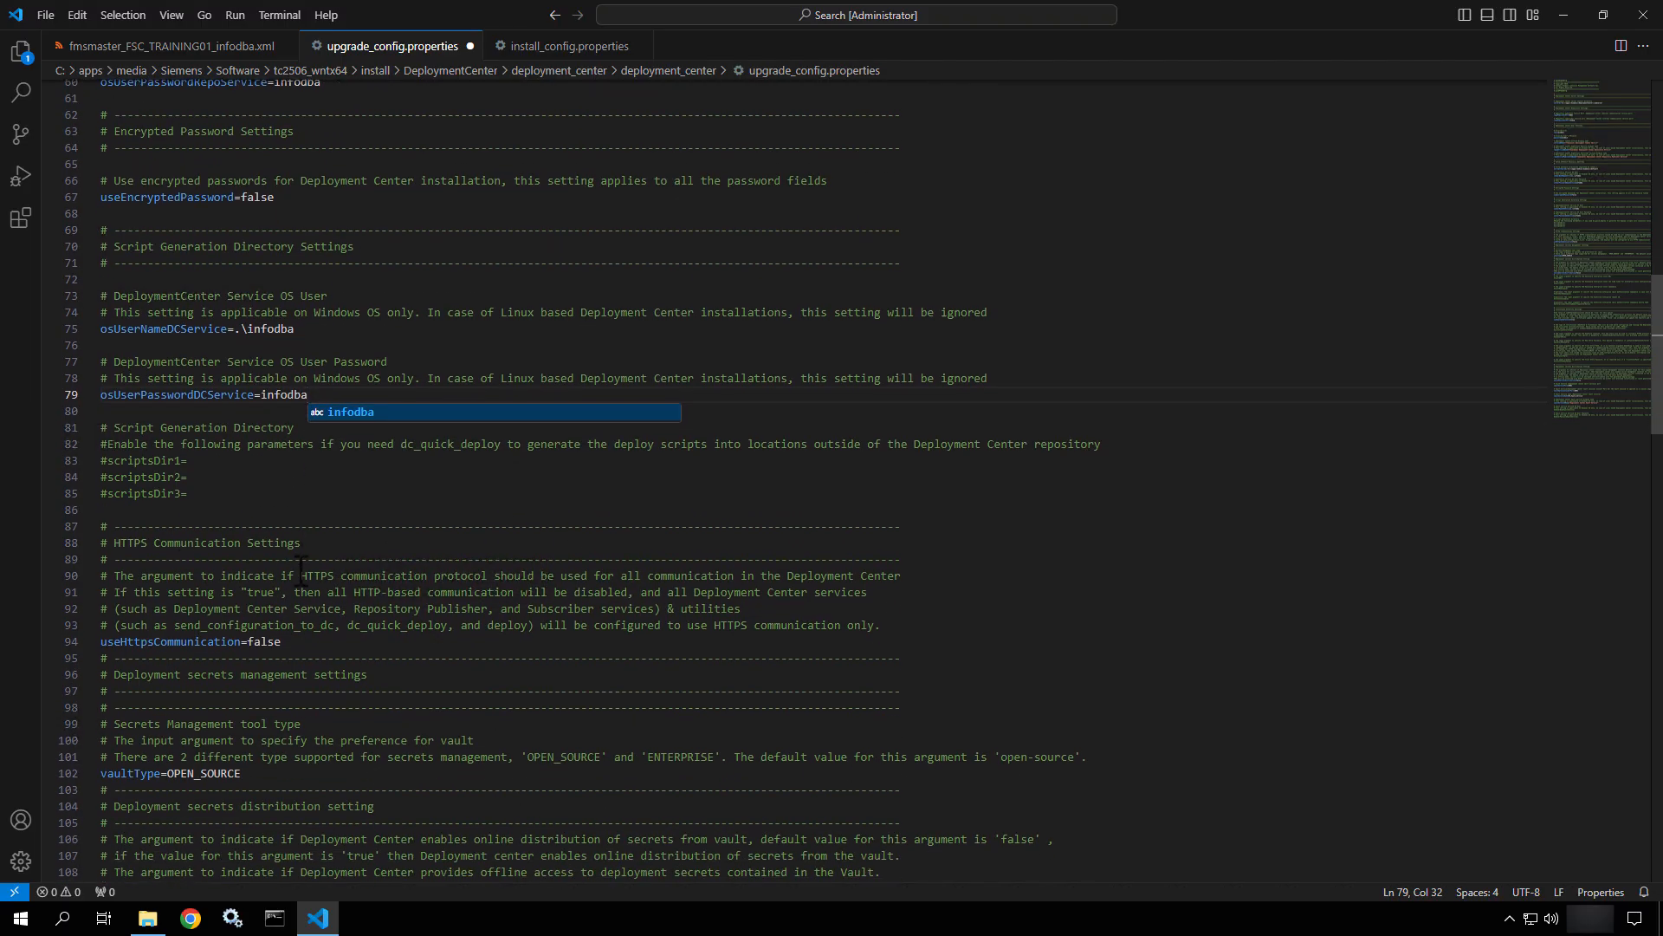
{"action": "left_click", "coordinate": [217, 472]}
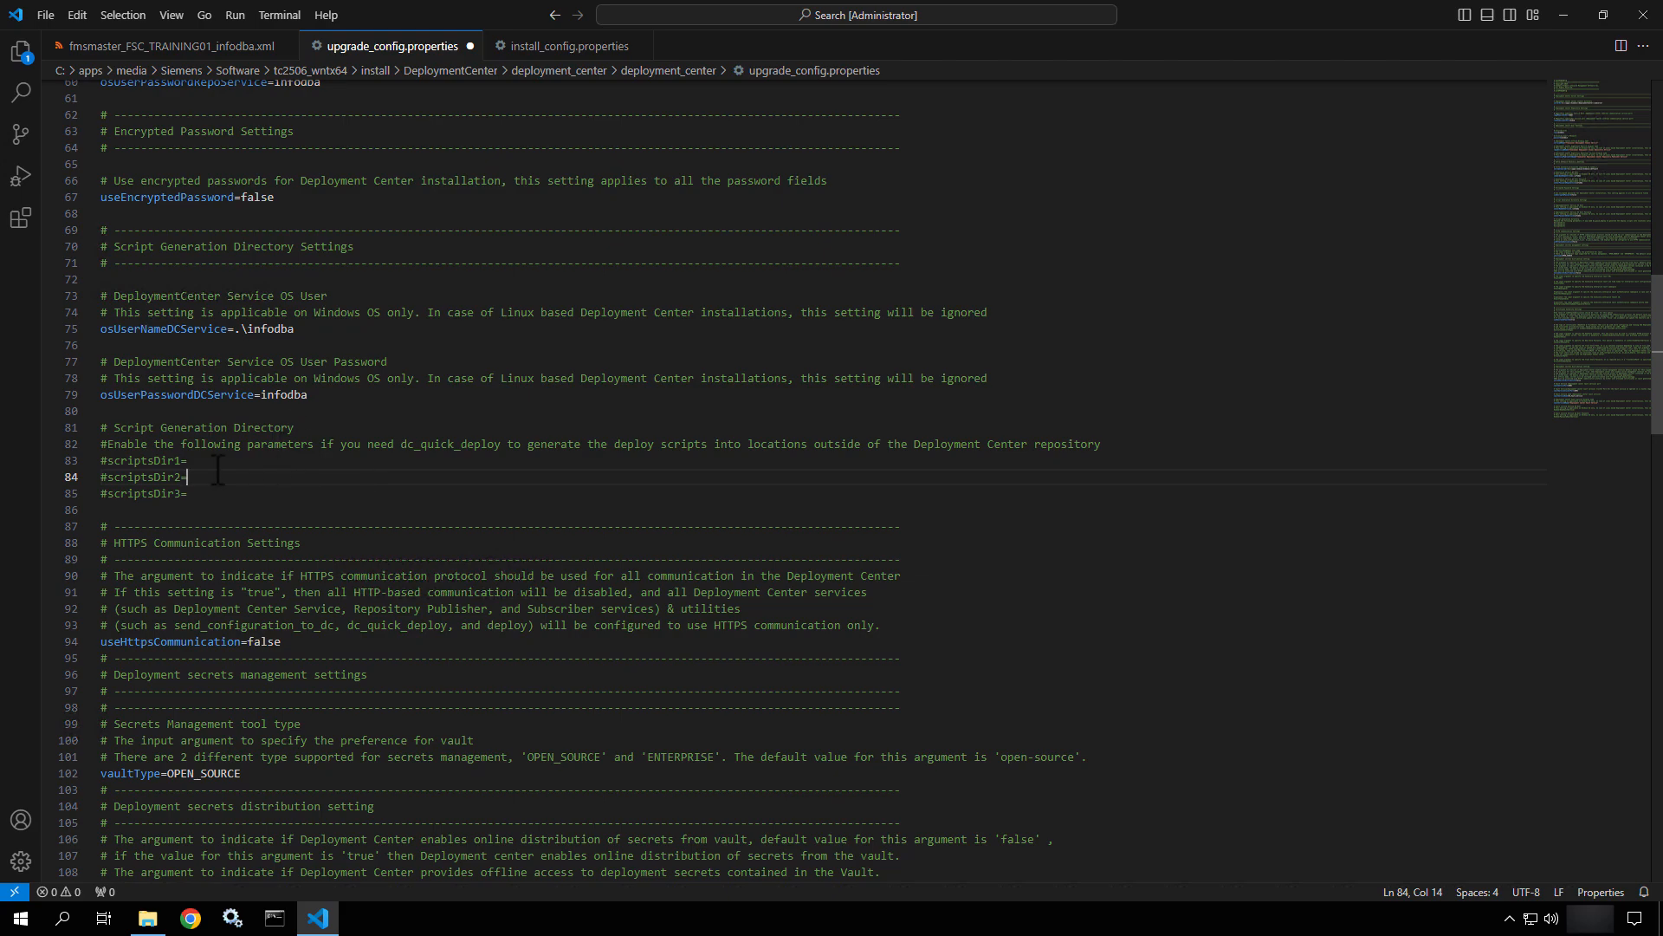
{"action": "scroll", "coordinate": [217, 472], "scroll_direction": "down", "scroll_amount": 3}
{"action": "scroll", "coordinate": [217, 472], "scroll_direction": "down", "scroll_amount": 2}
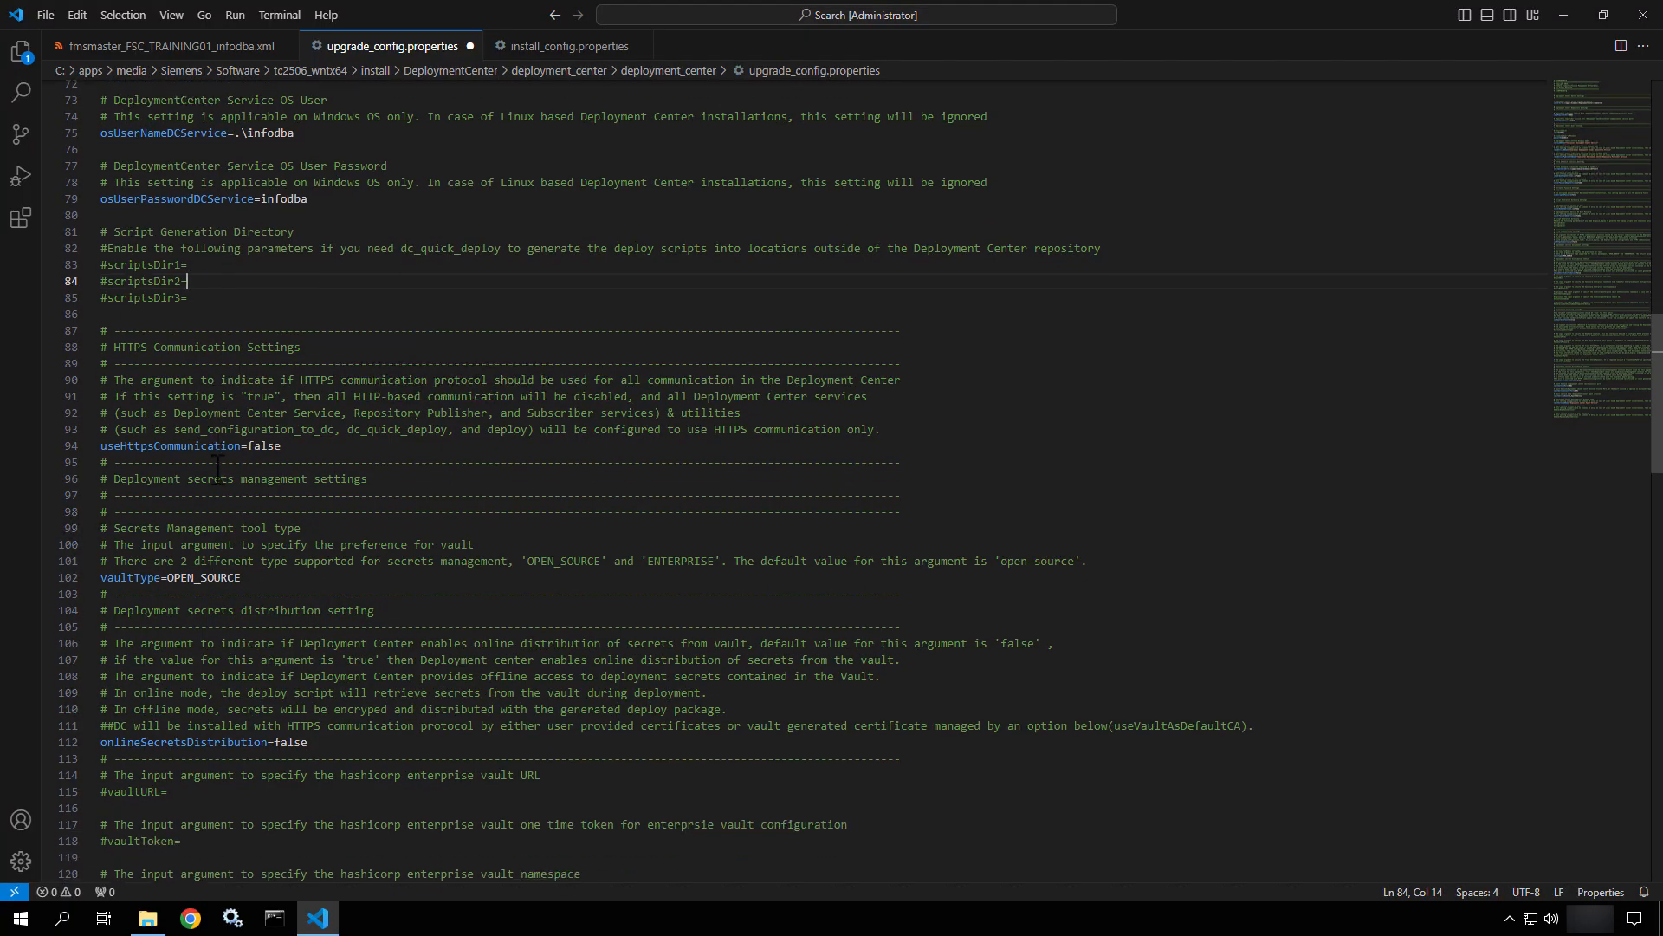
{"action": "left_click", "coordinate": [294, 445]}
{"action": "scroll", "coordinate": [295, 445], "scroll_direction": "down", "scroll_amount": 3}
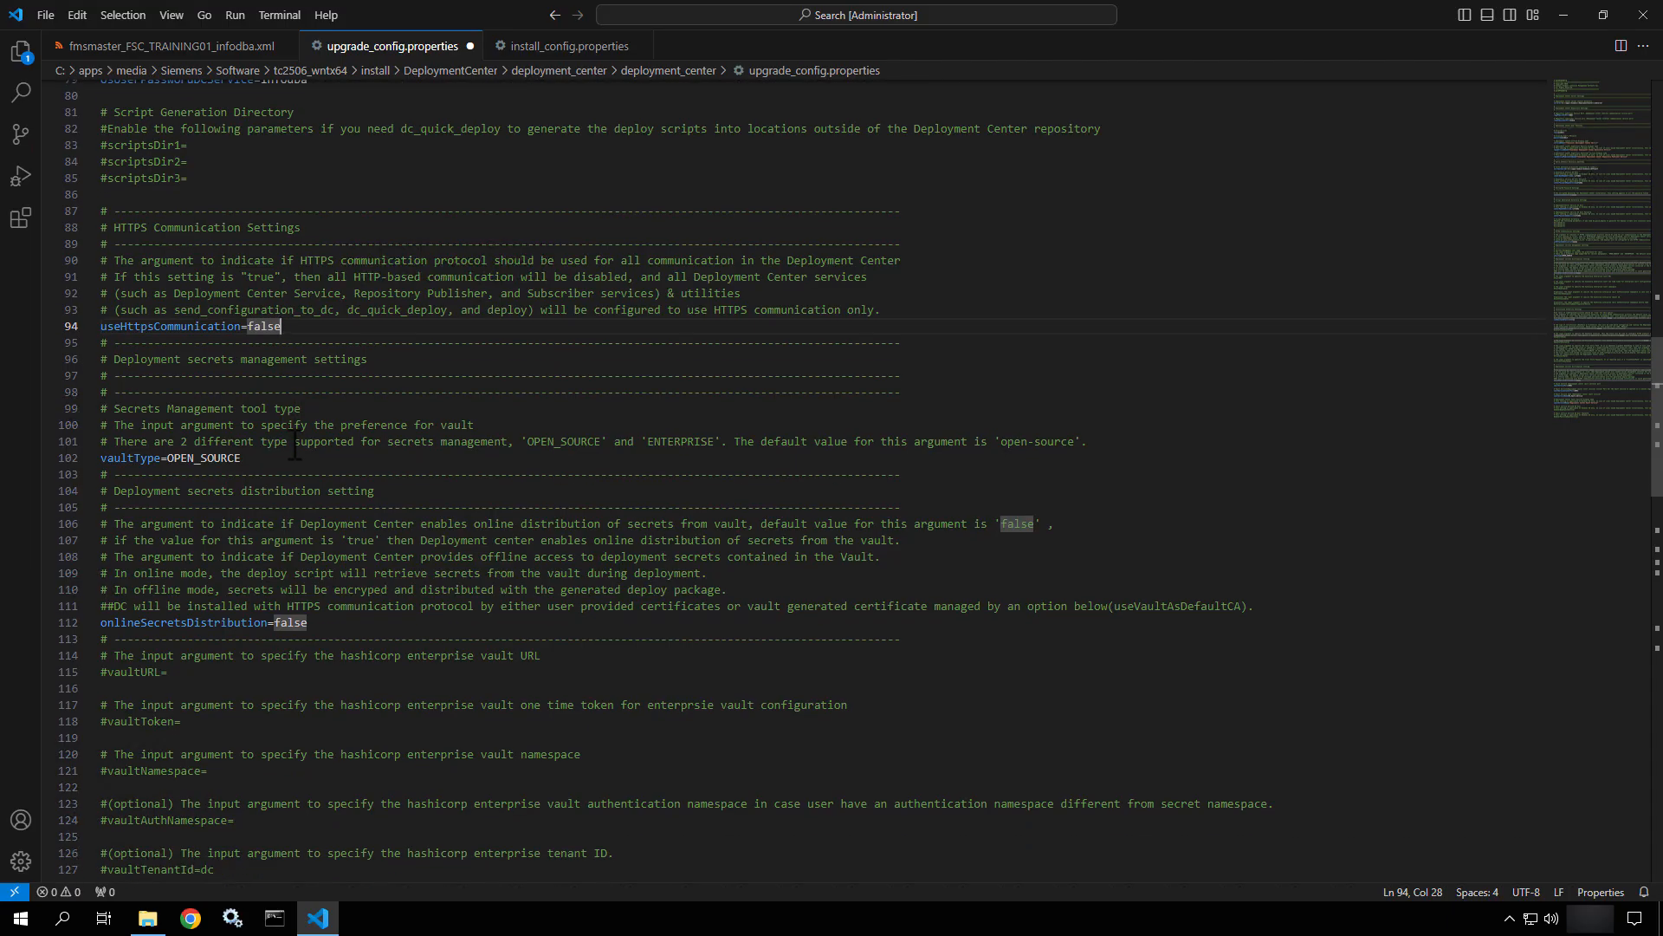
{"action": "scroll", "coordinate": [295, 445], "scroll_direction": "down", "scroll_amount": 4}
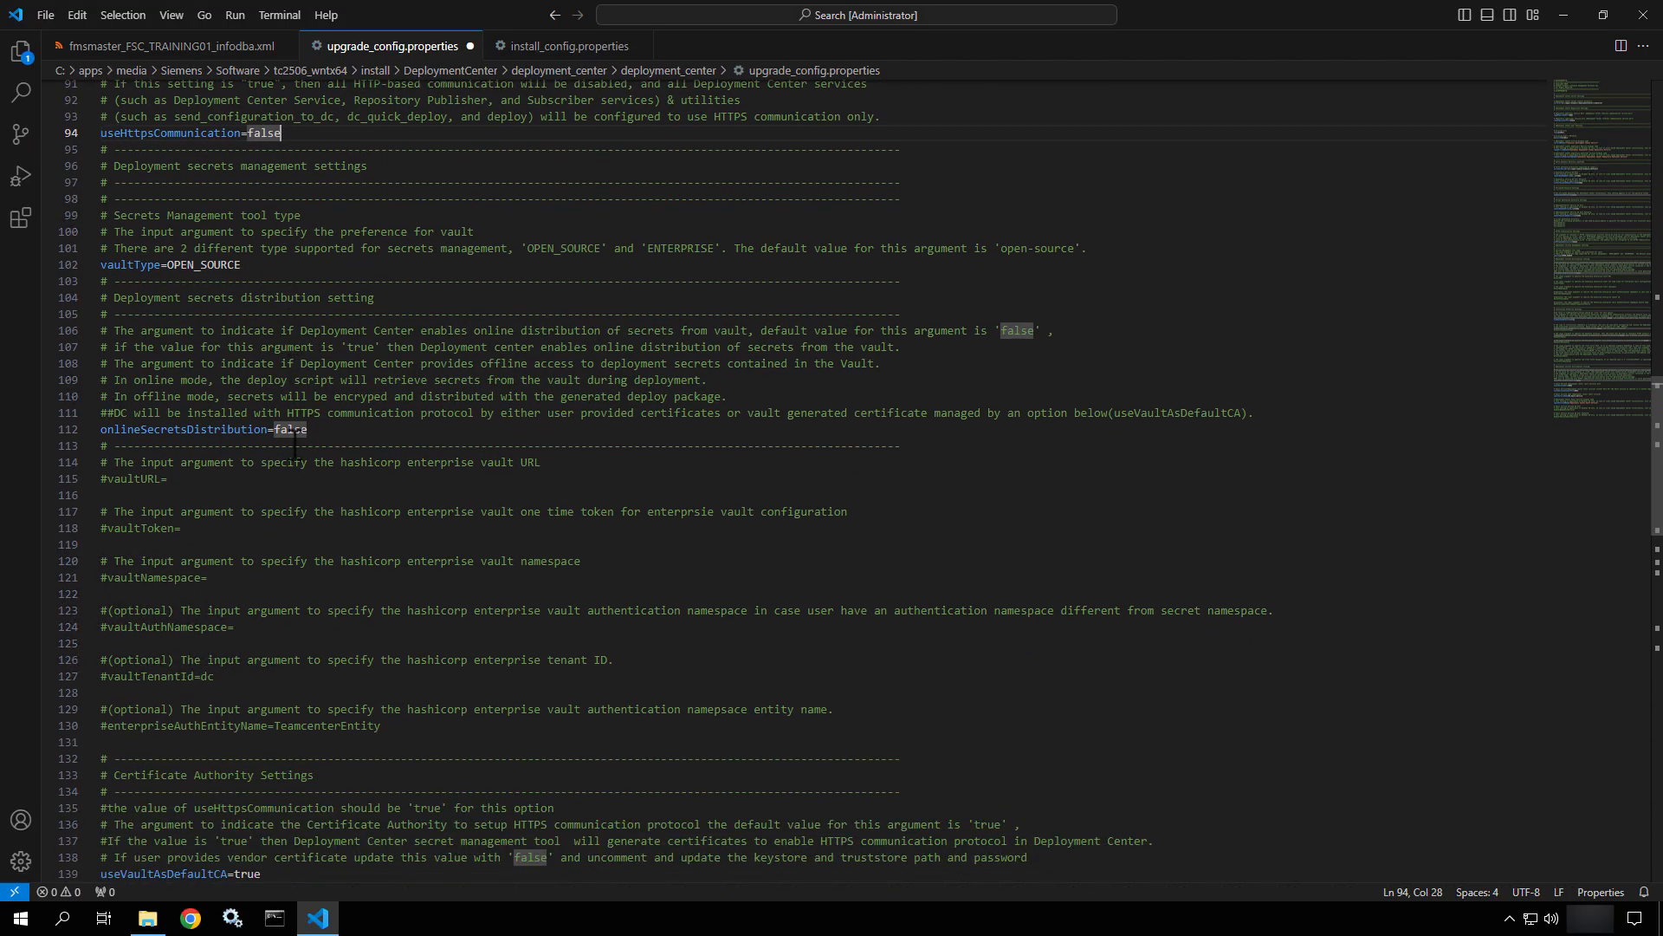
{"action": "scroll", "coordinate": [294, 445], "scroll_direction": "down", "scroll_amount": 2}
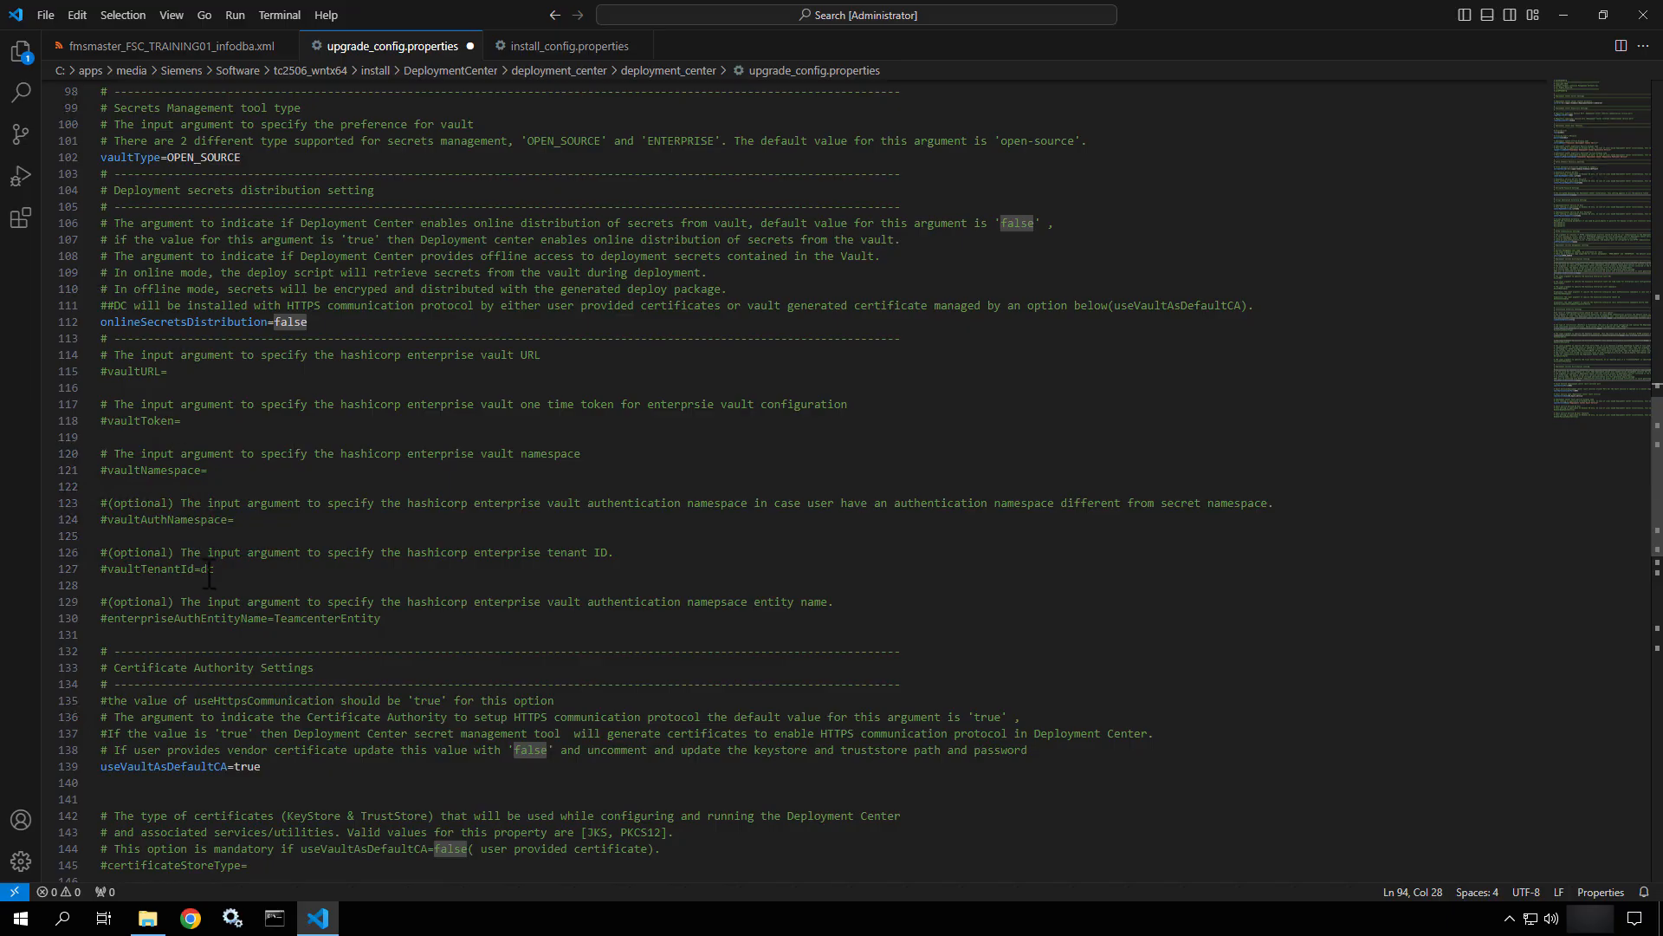
{"action": "scroll", "coordinate": [209, 573], "scroll_direction": "down", "scroll_amount": 2}
{"action": "scroll", "coordinate": [209, 574], "scroll_direction": "down", "scroll_amount": 5}
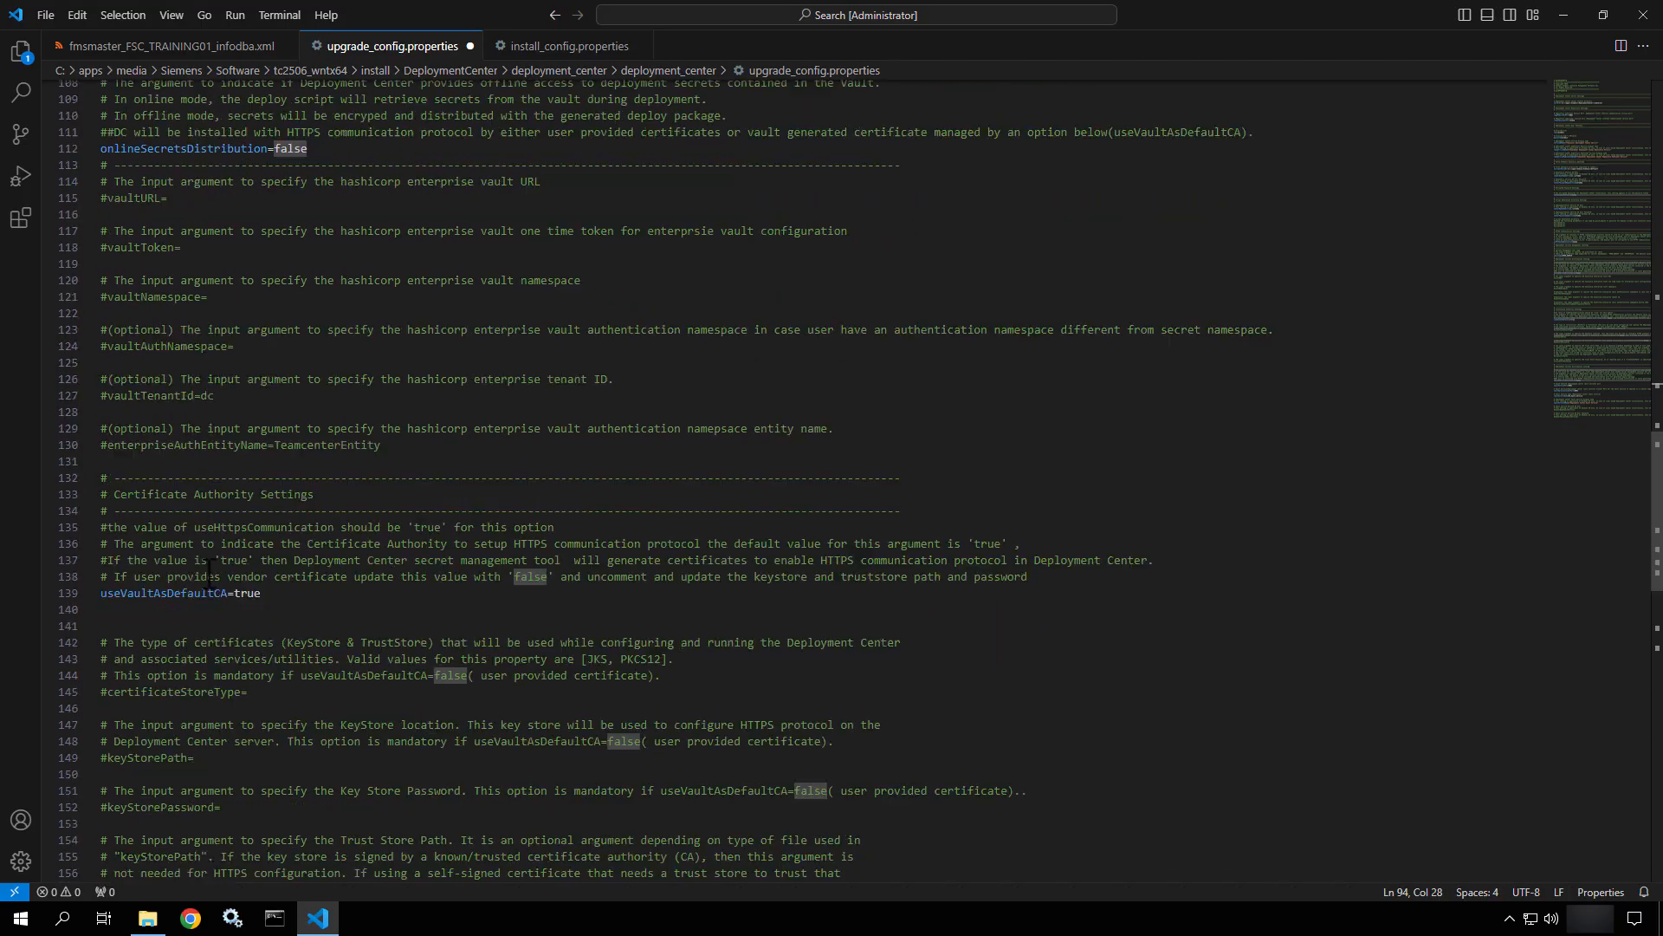
{"action": "scroll", "coordinate": [209, 574], "scroll_direction": "down", "scroll_amount": 1}
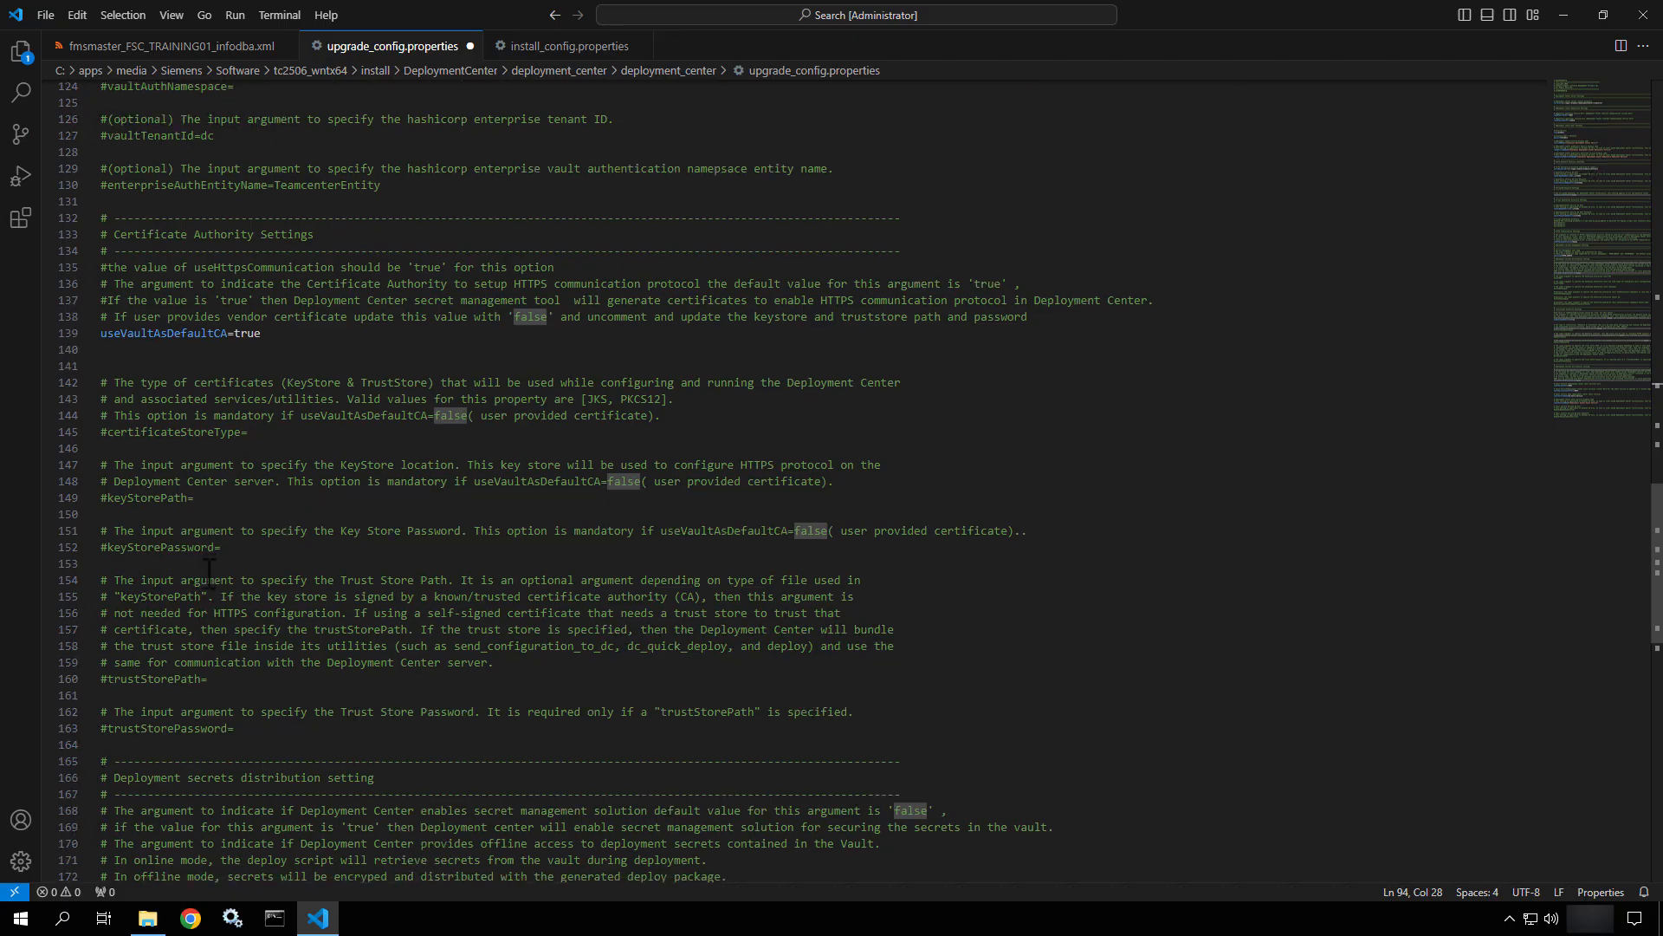
{"action": "scroll", "coordinate": [209, 573], "scroll_direction": "down", "scroll_amount": 3}
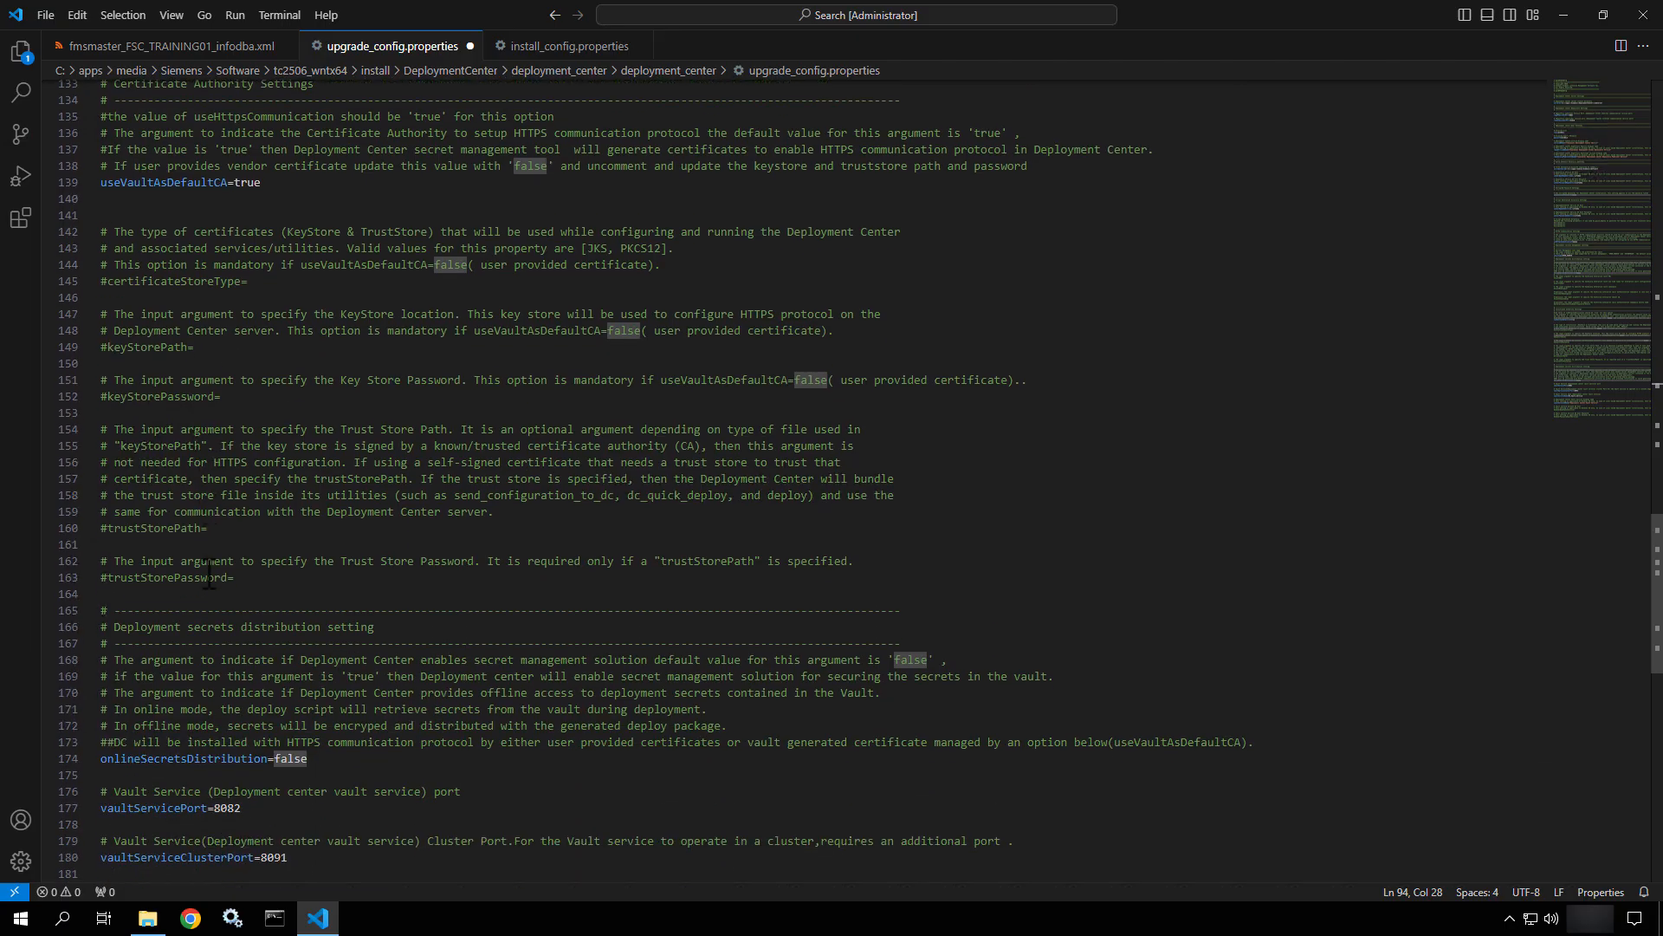
{"action": "left_click_drag", "start_coordinate": [251, 281], "coordinate": [99, 293]}
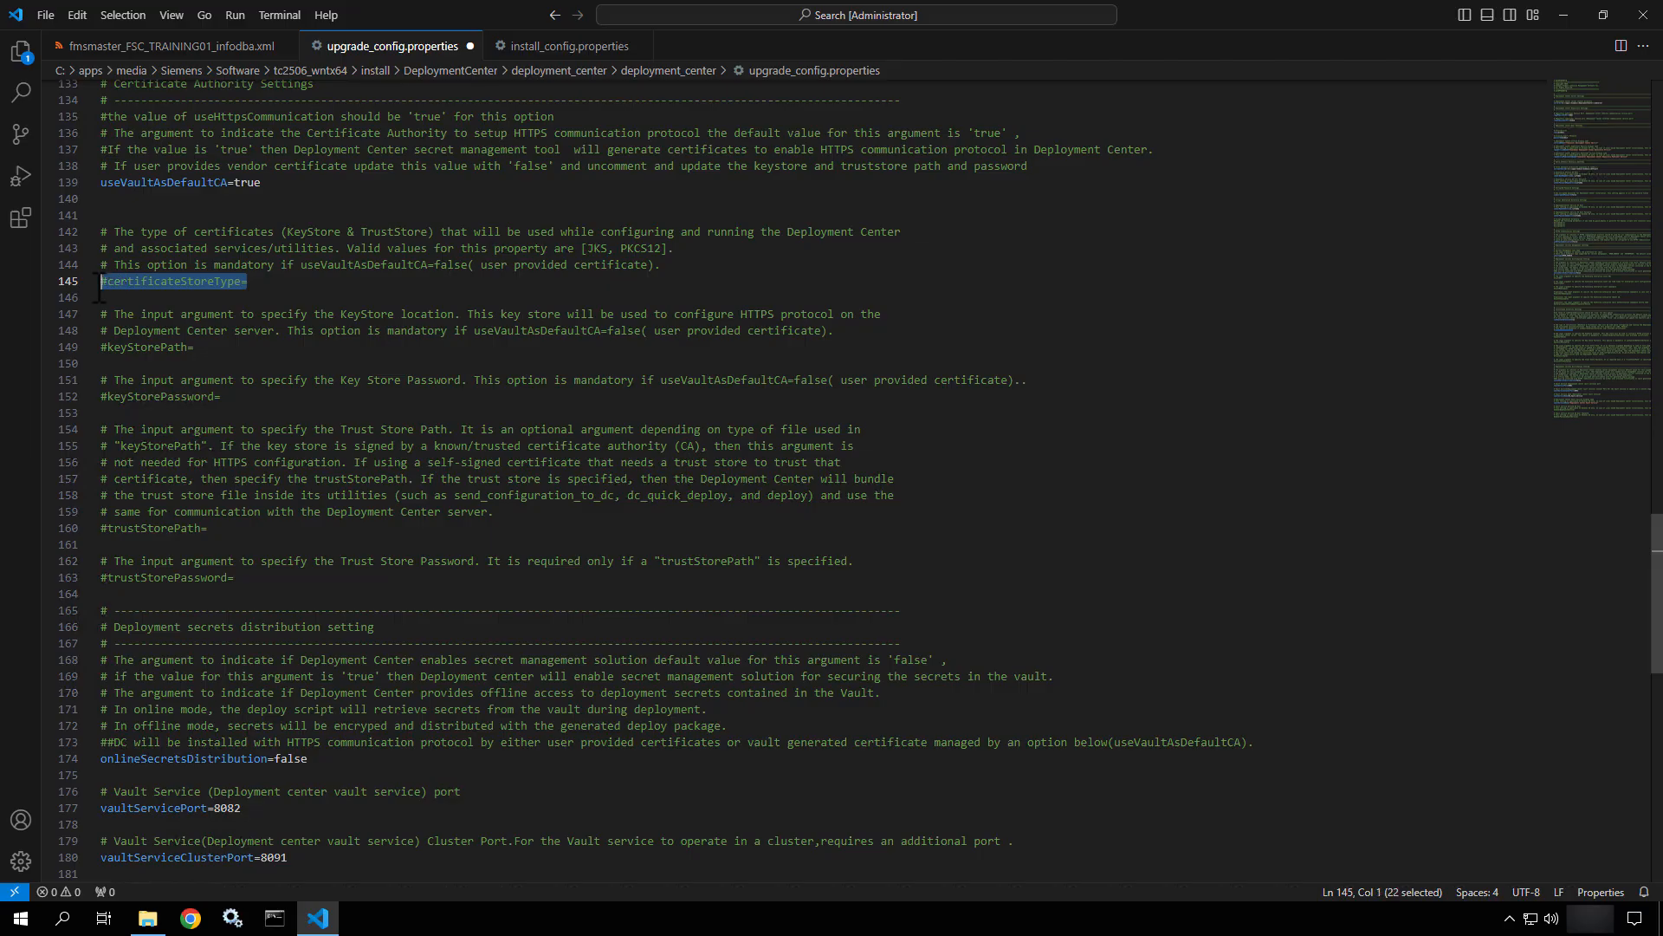
{"action": "left_click", "coordinate": [207, 349]}
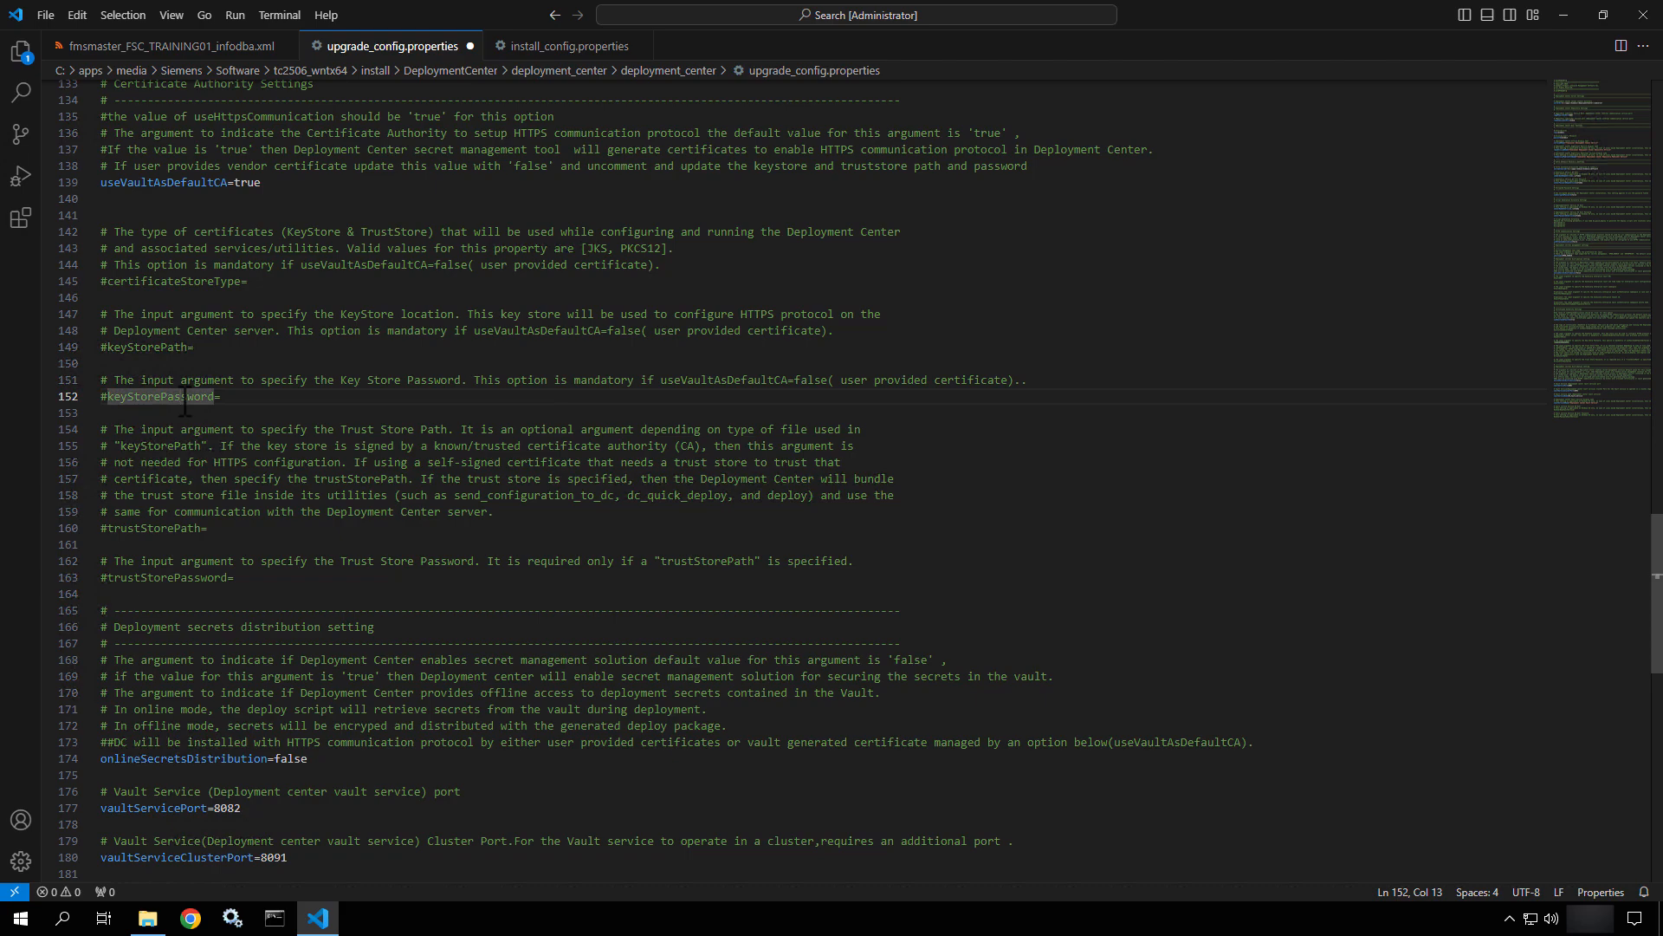
{"action": "scroll", "coordinate": [184, 400], "scroll_direction": "down", "scroll_amount": 7}
{"action": "scroll", "coordinate": [183, 404], "scroll_direction": "down", "scroll_amount": 1}
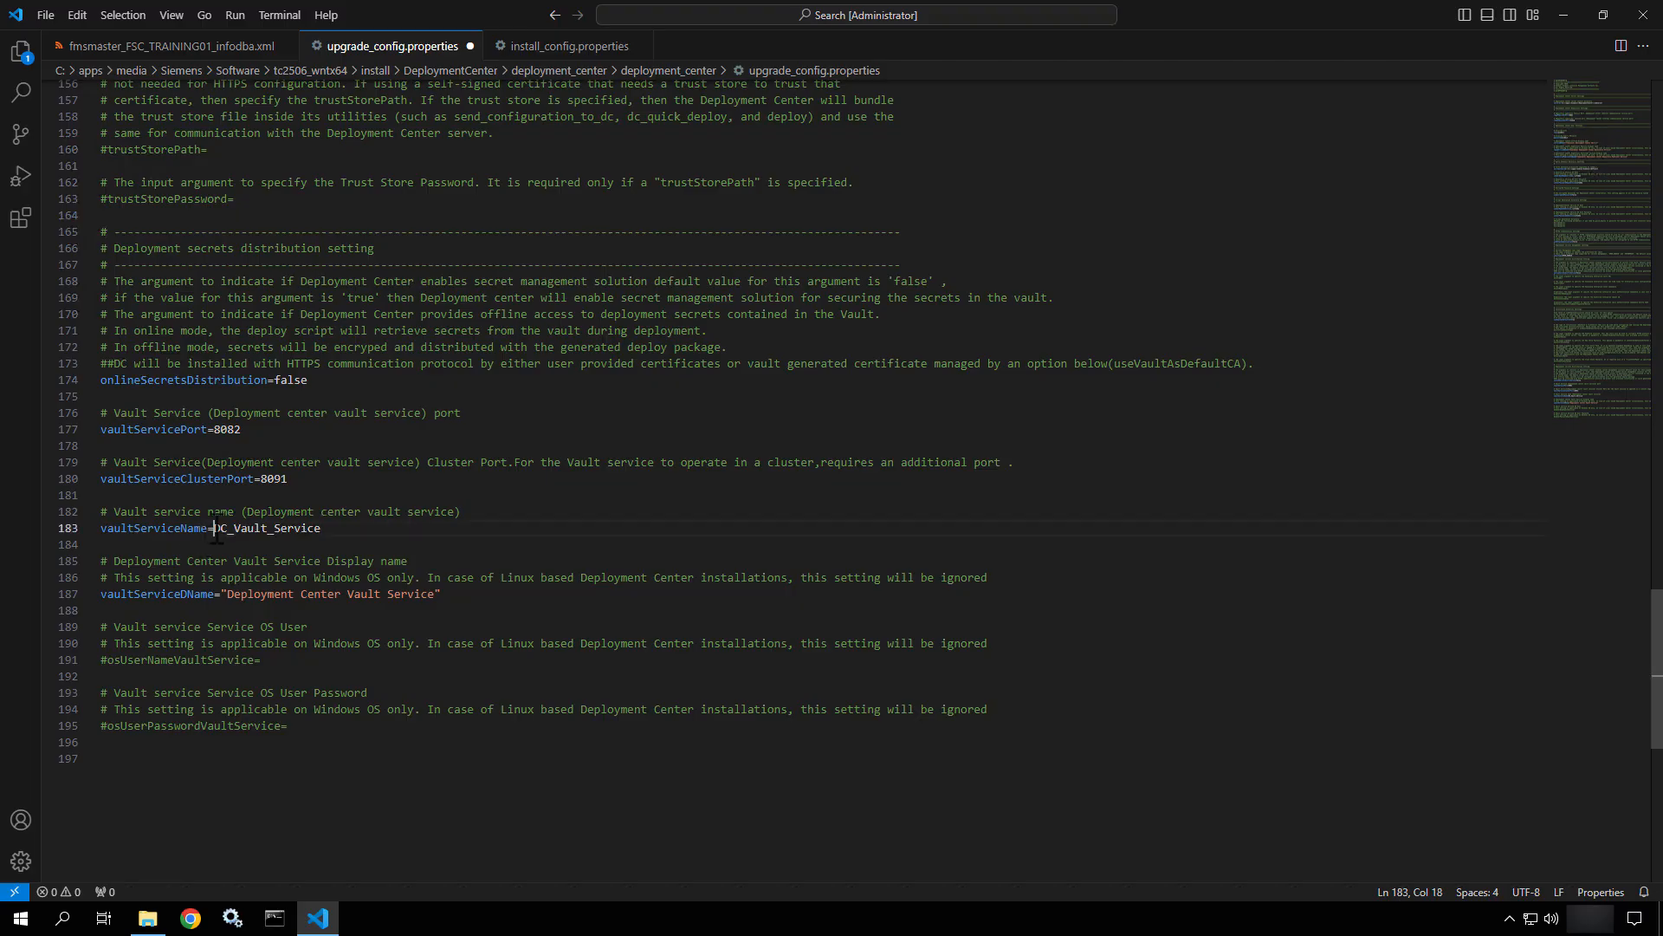
Prefix the vault service name and display name with 'Teamcenter' (Teamcenter_DC_Vault_Service).
{"action": "type", "text": "Teamc"}
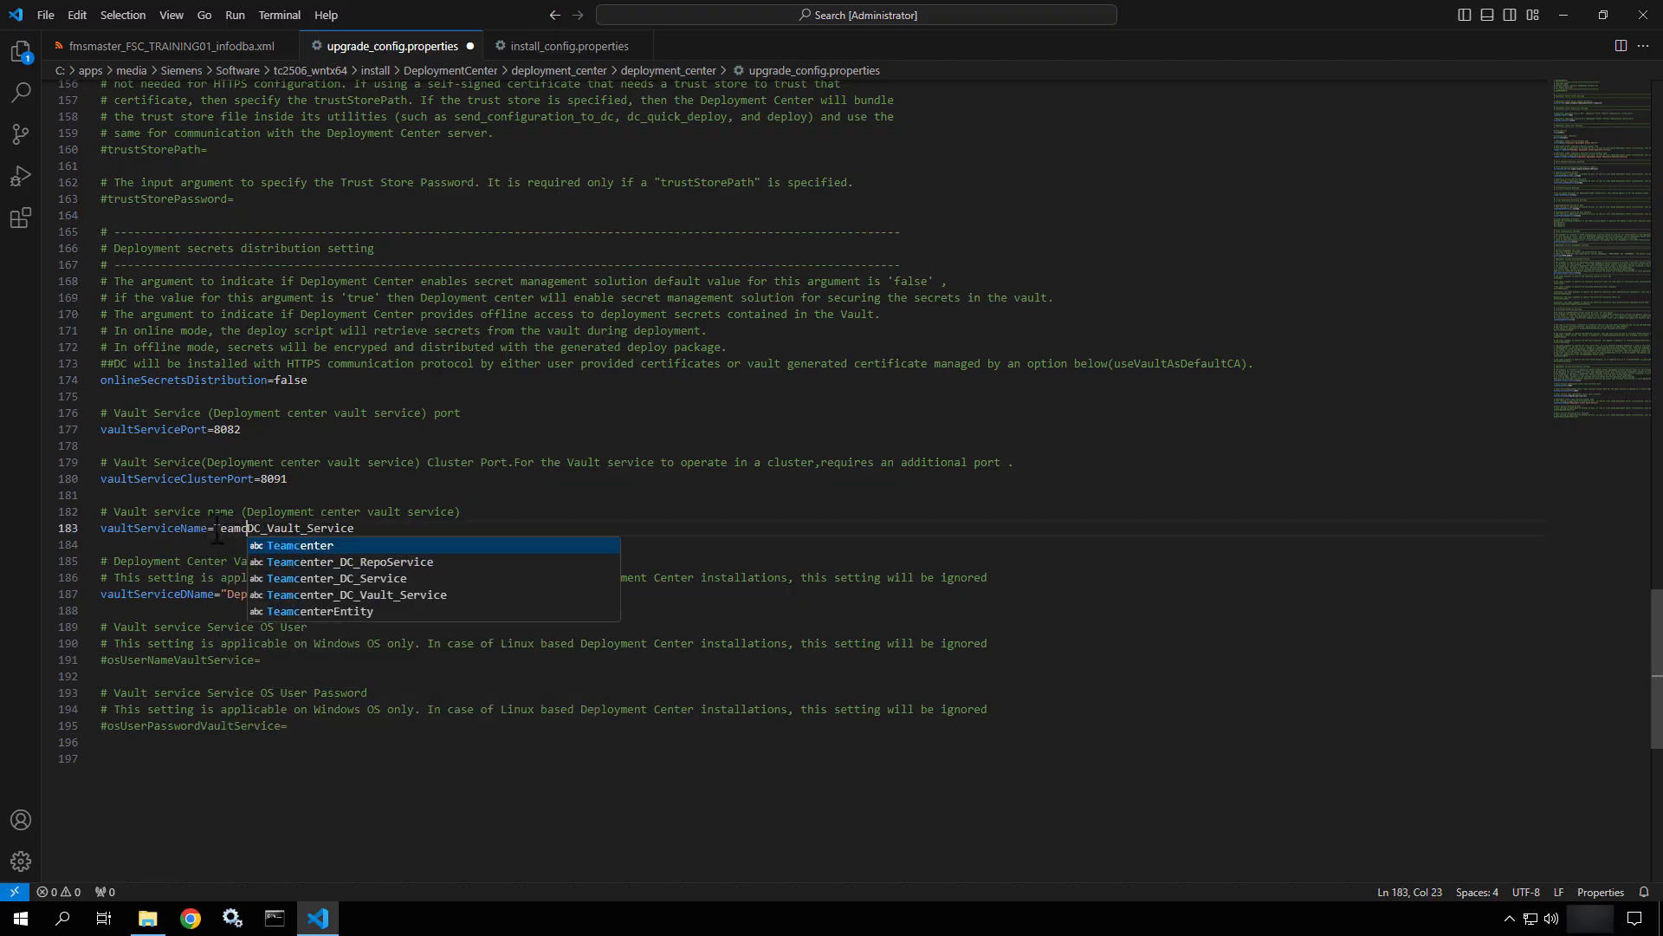
{"action": "type", "text": "enter_"}
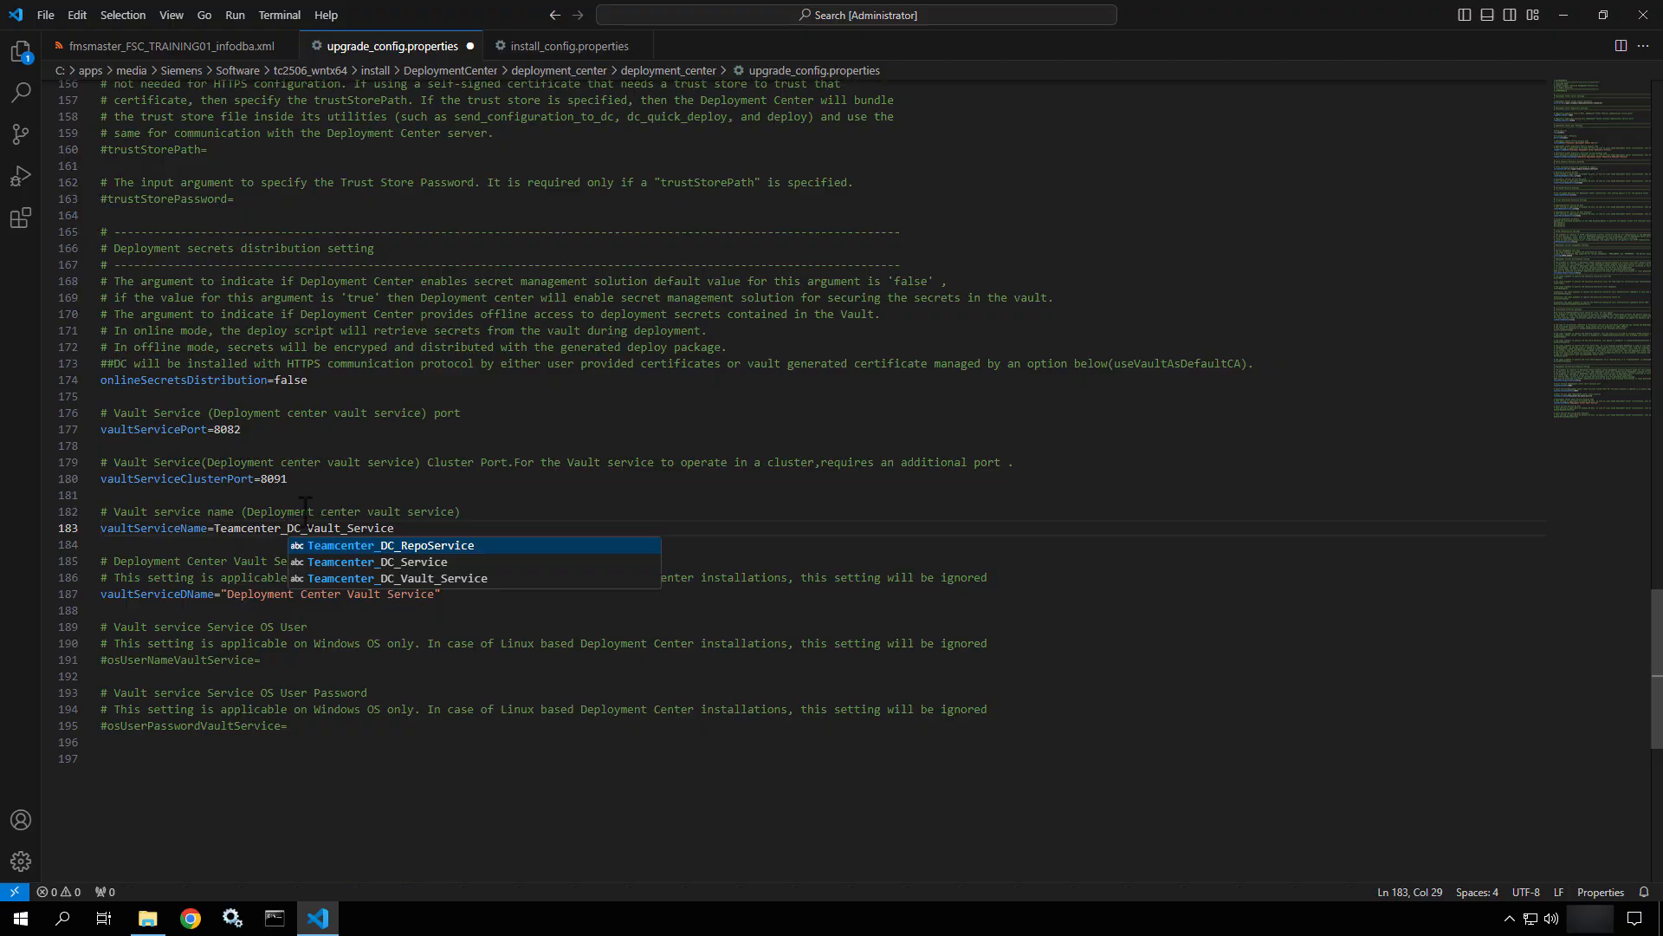
{"action": "left_click", "coordinate": [310, 511]}
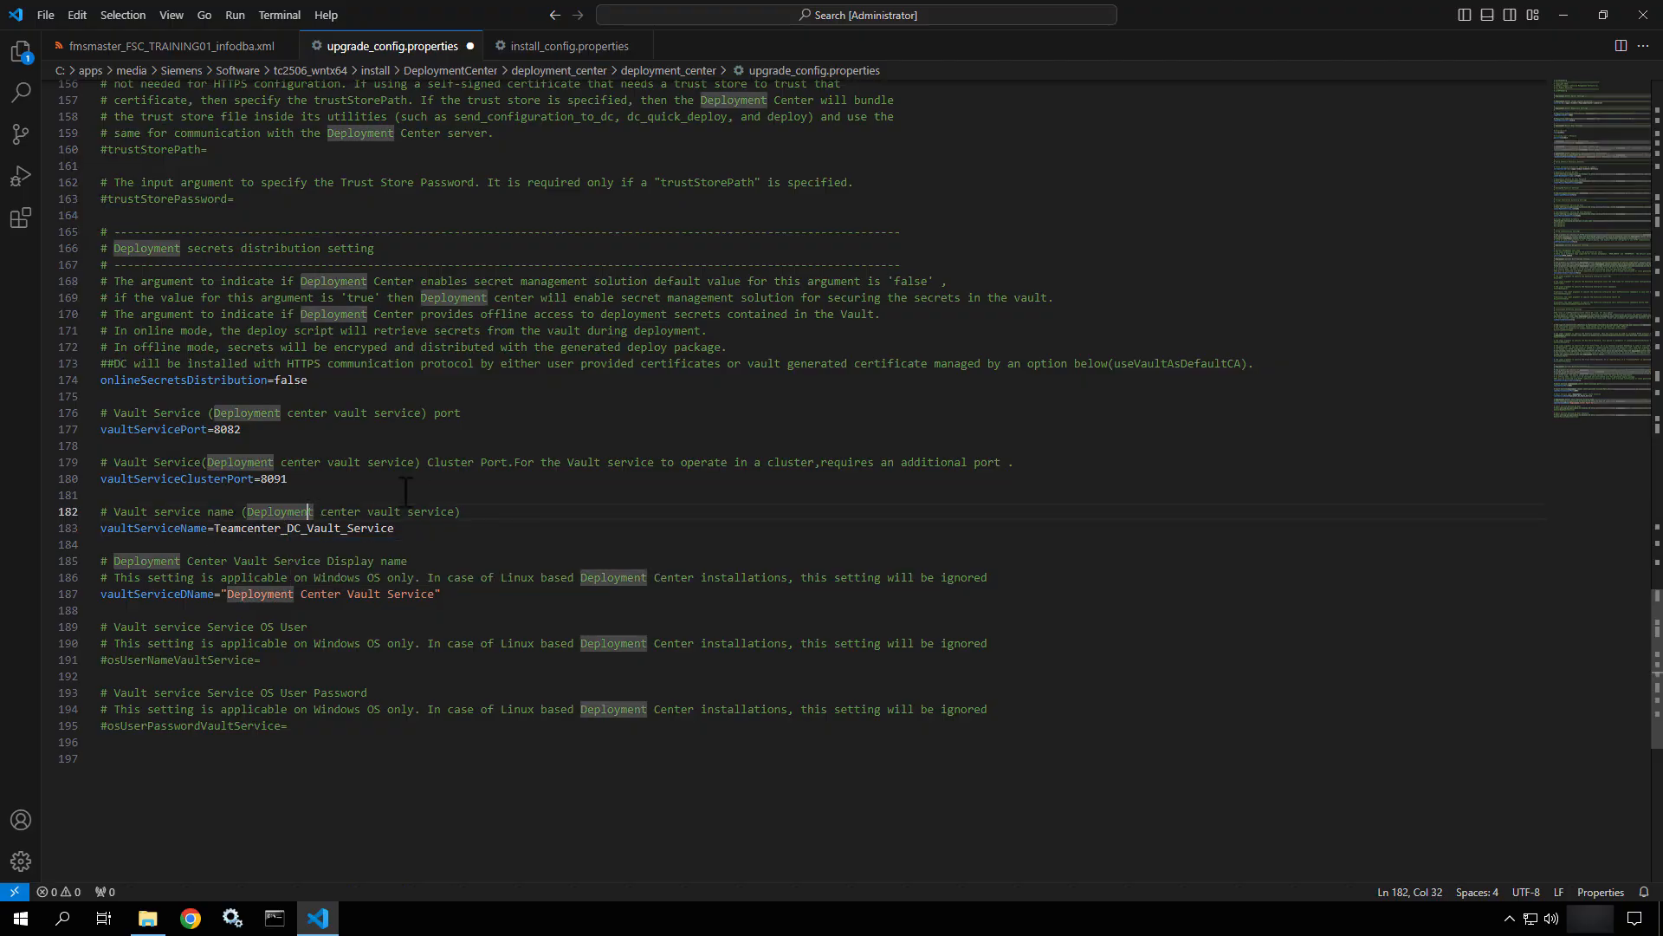
{"action": "left_click", "coordinate": [229, 602]}
{"action": "type", "text": "Teamcent"}
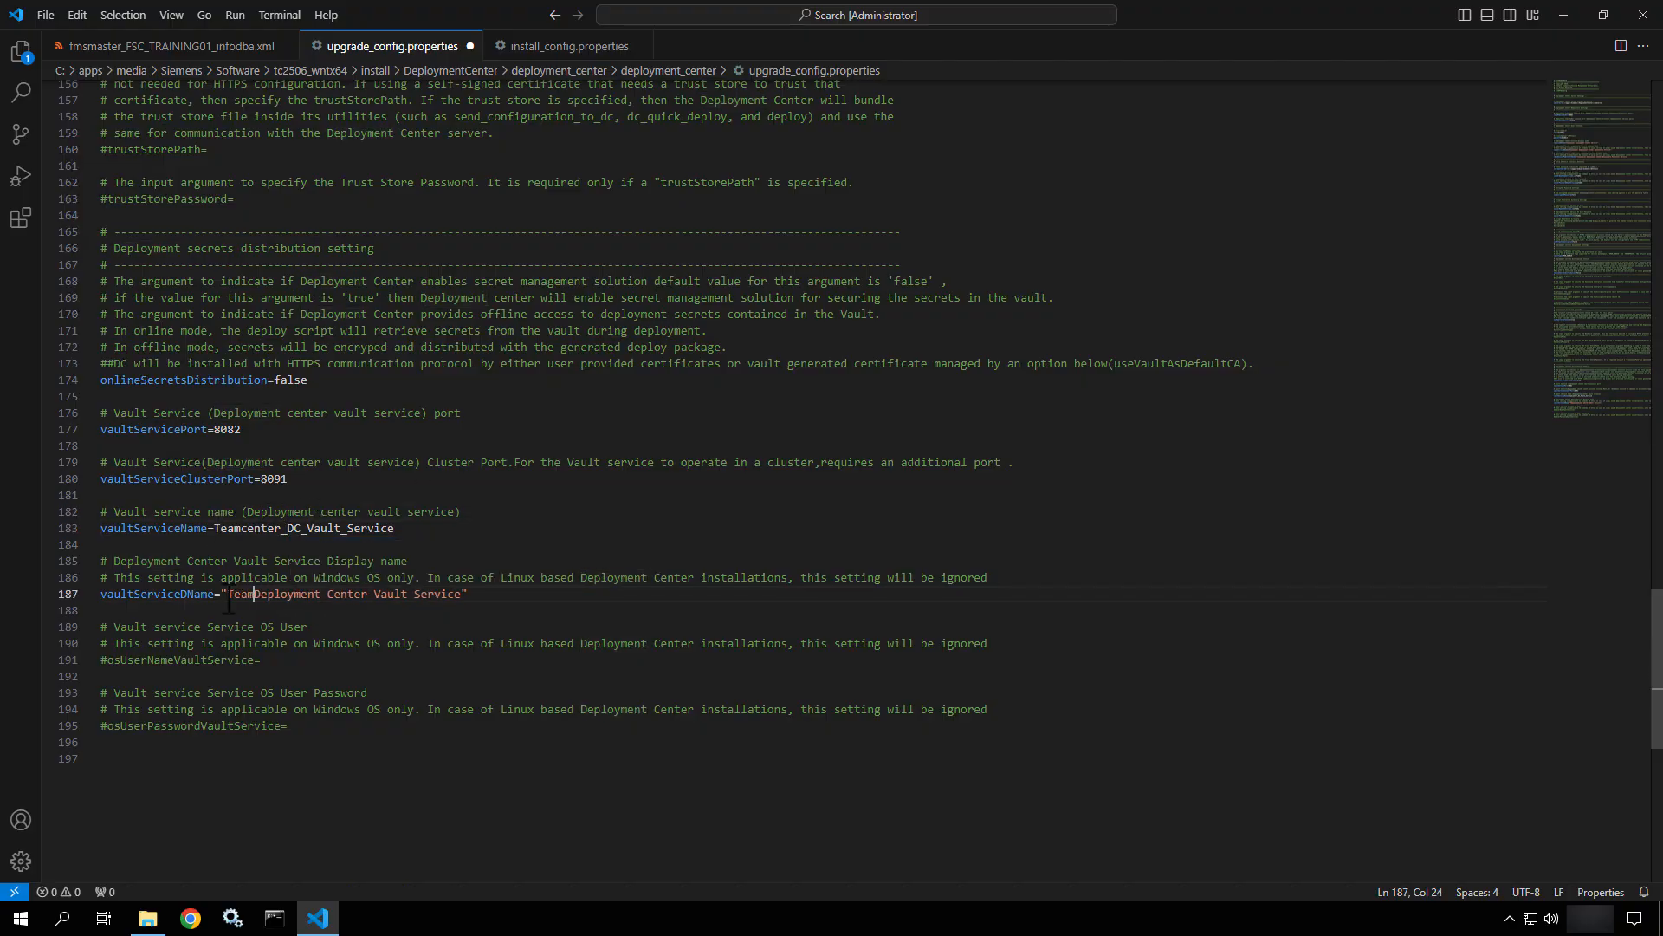
{"action": "type", "text": "er"}
{"action": "scroll", "coordinate": [315, 633], "scroll_direction": "up", "scroll_amount": 3}
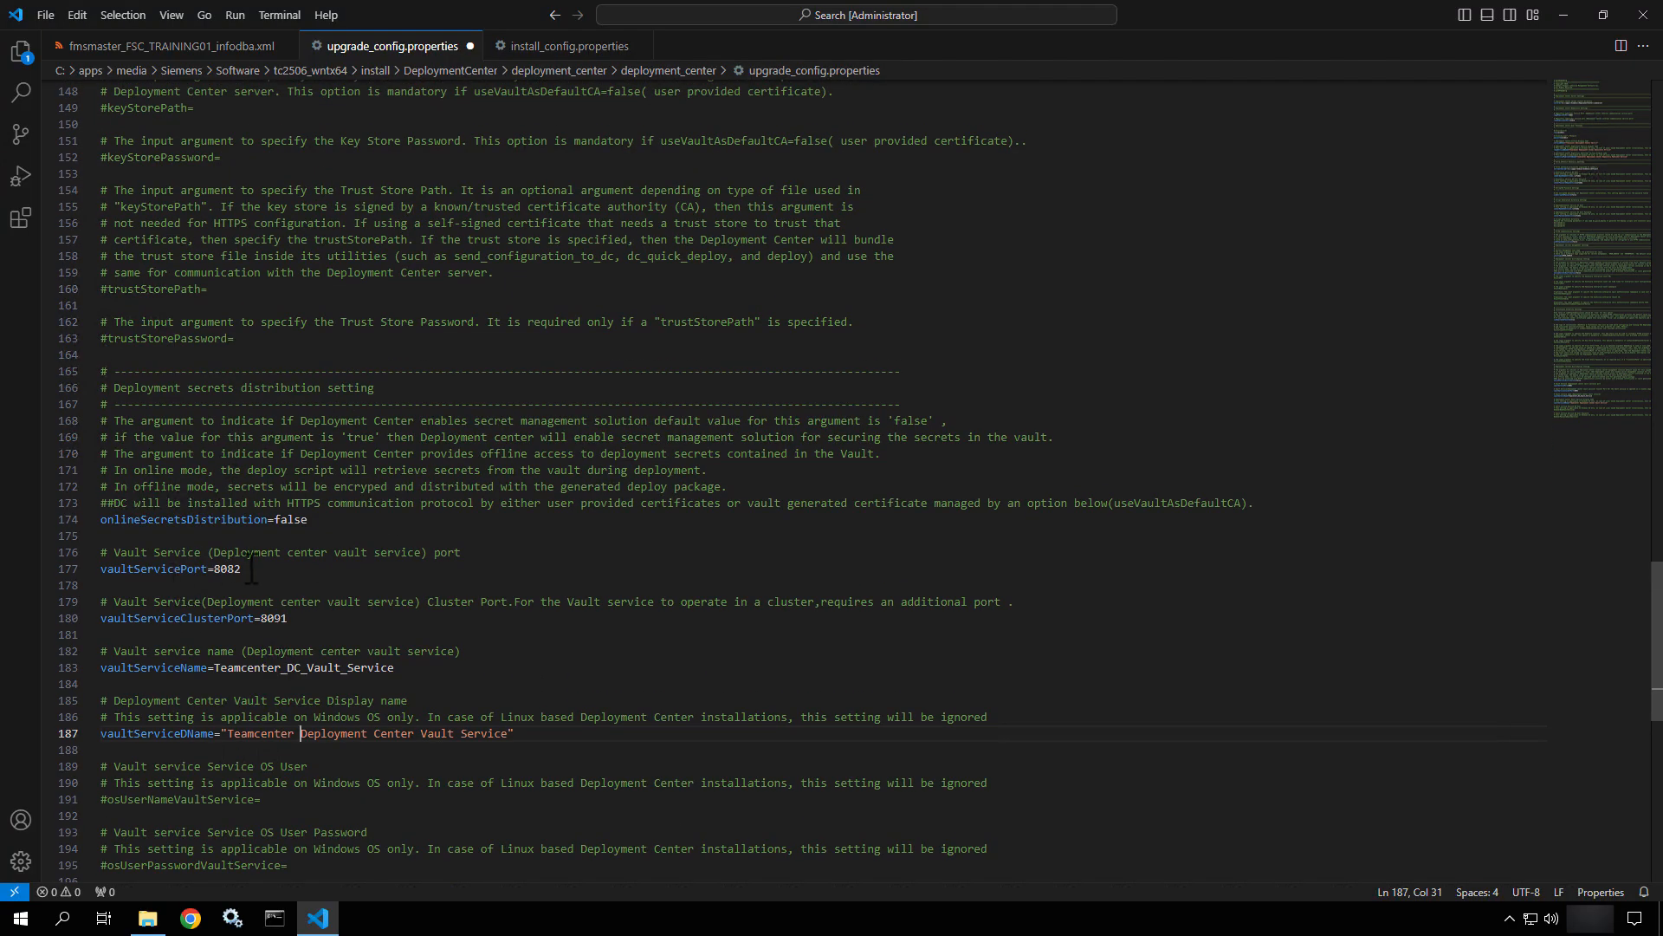
{"action": "double_click", "coordinate": [303, 620]}
{"action": "left_click", "coordinate": [542, 48]}
{"action": "scroll", "coordinate": [483, 557], "scroll_direction": "down", "scroll_amount": 15}
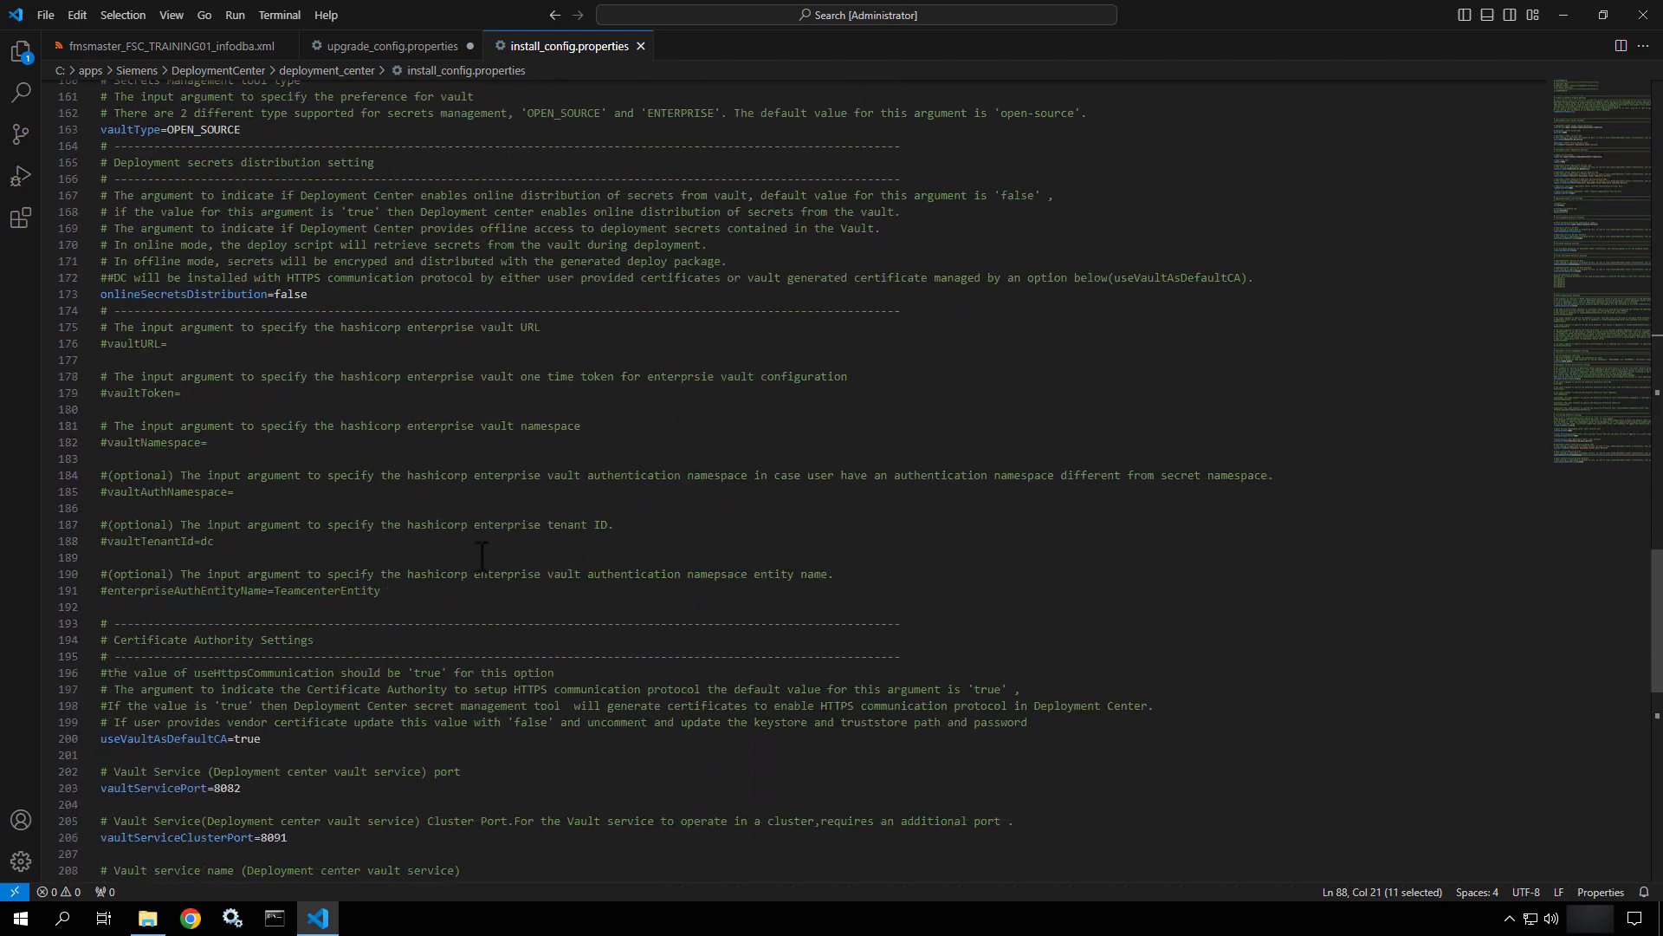
{"action": "scroll", "coordinate": [482, 557], "scroll_direction": "down", "scroll_amount": 8}
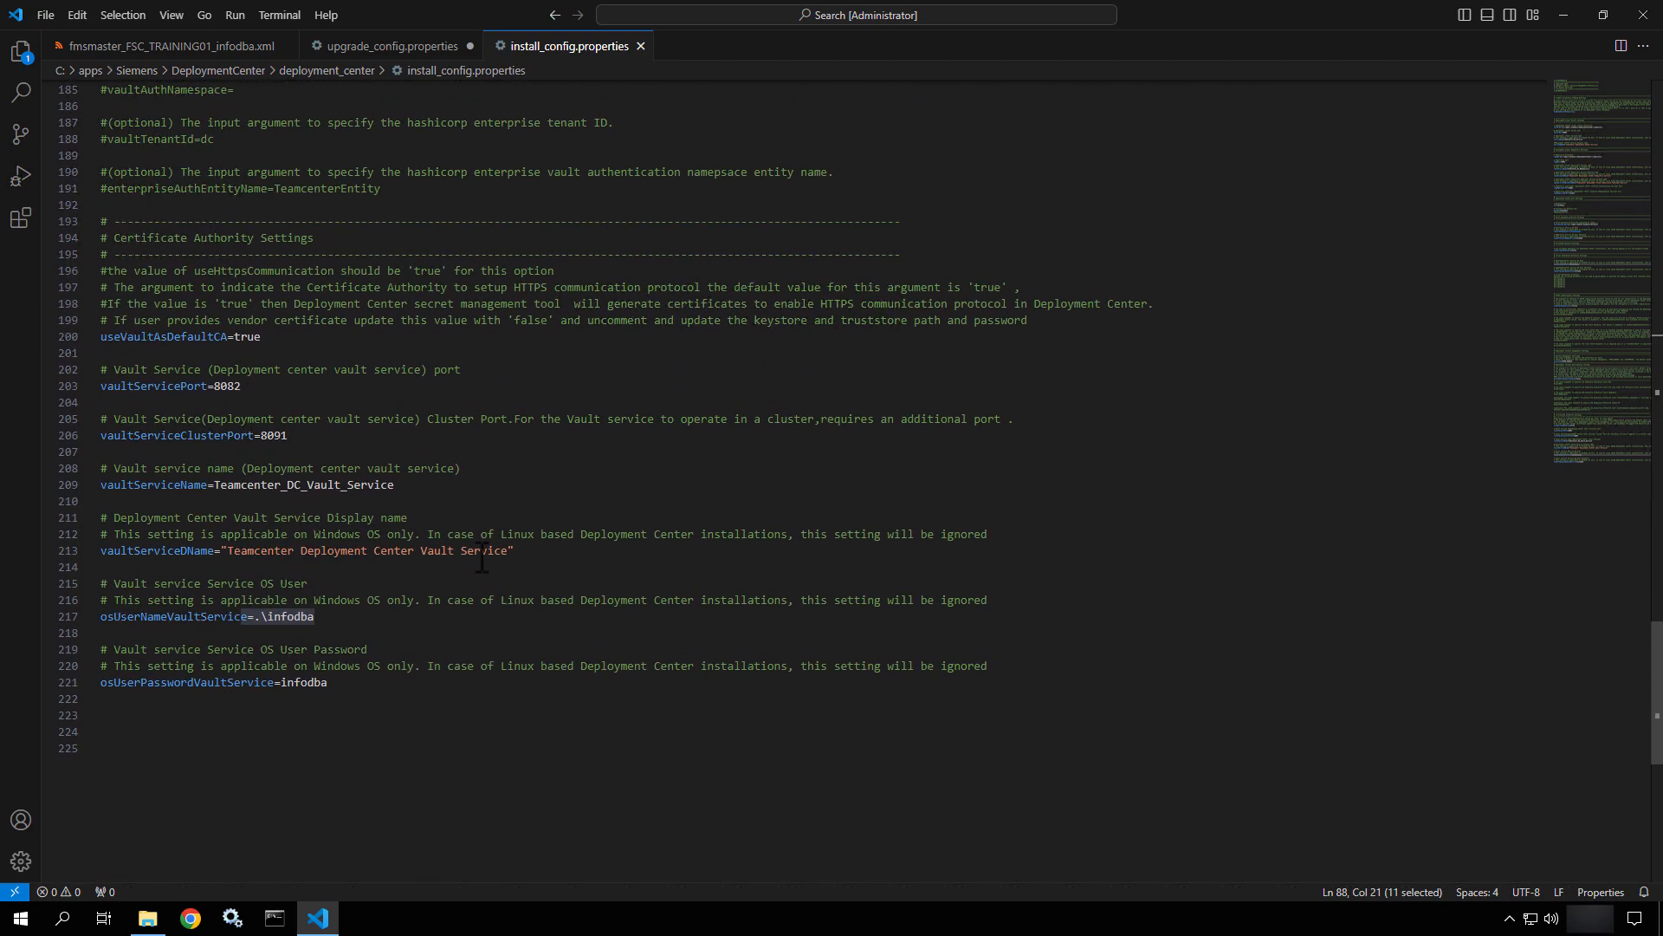
{"action": "left_click", "coordinate": [167, 386]}
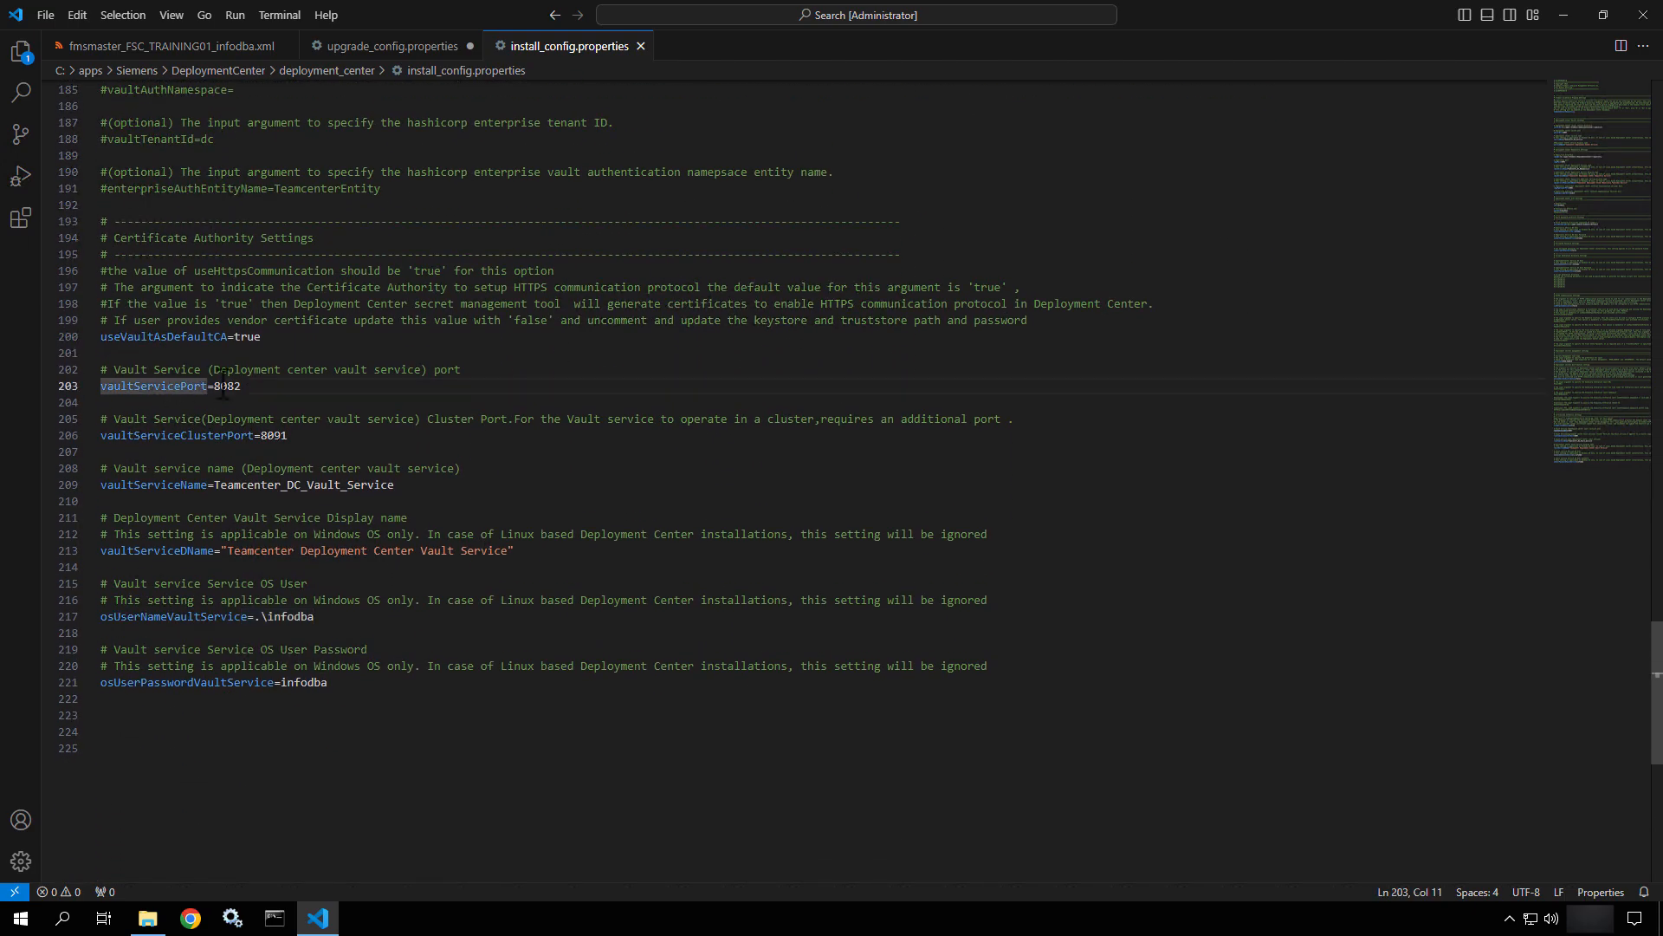
{"action": "left_click", "coordinate": [298, 447]}
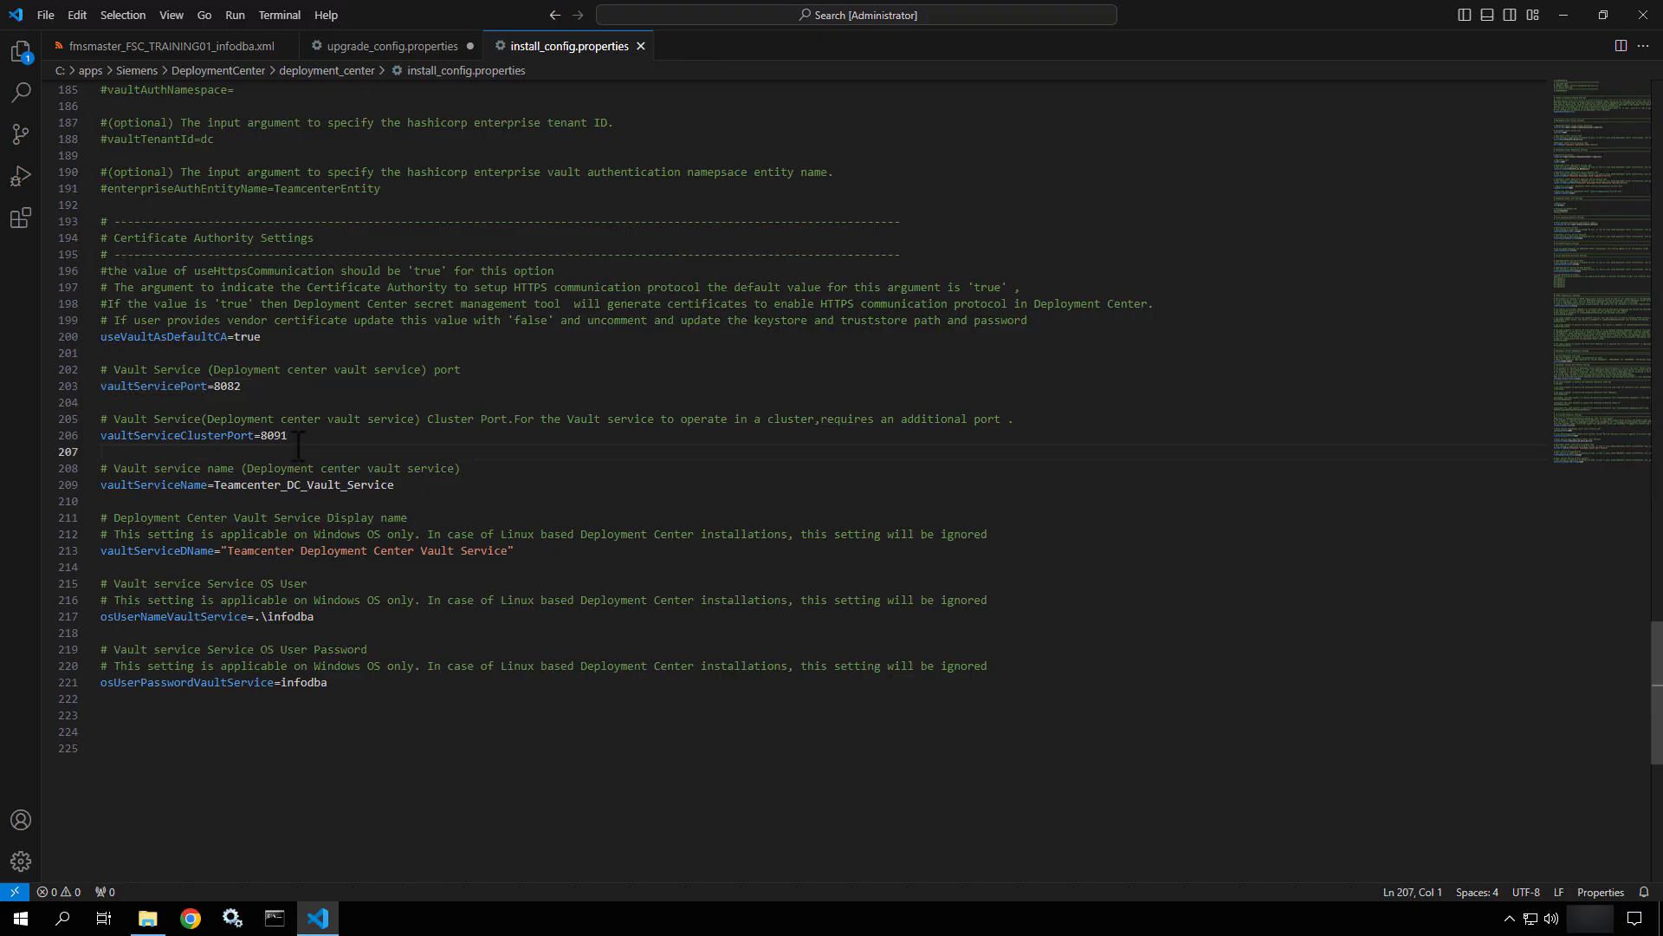
{"action": "left_click", "coordinate": [274, 484]}
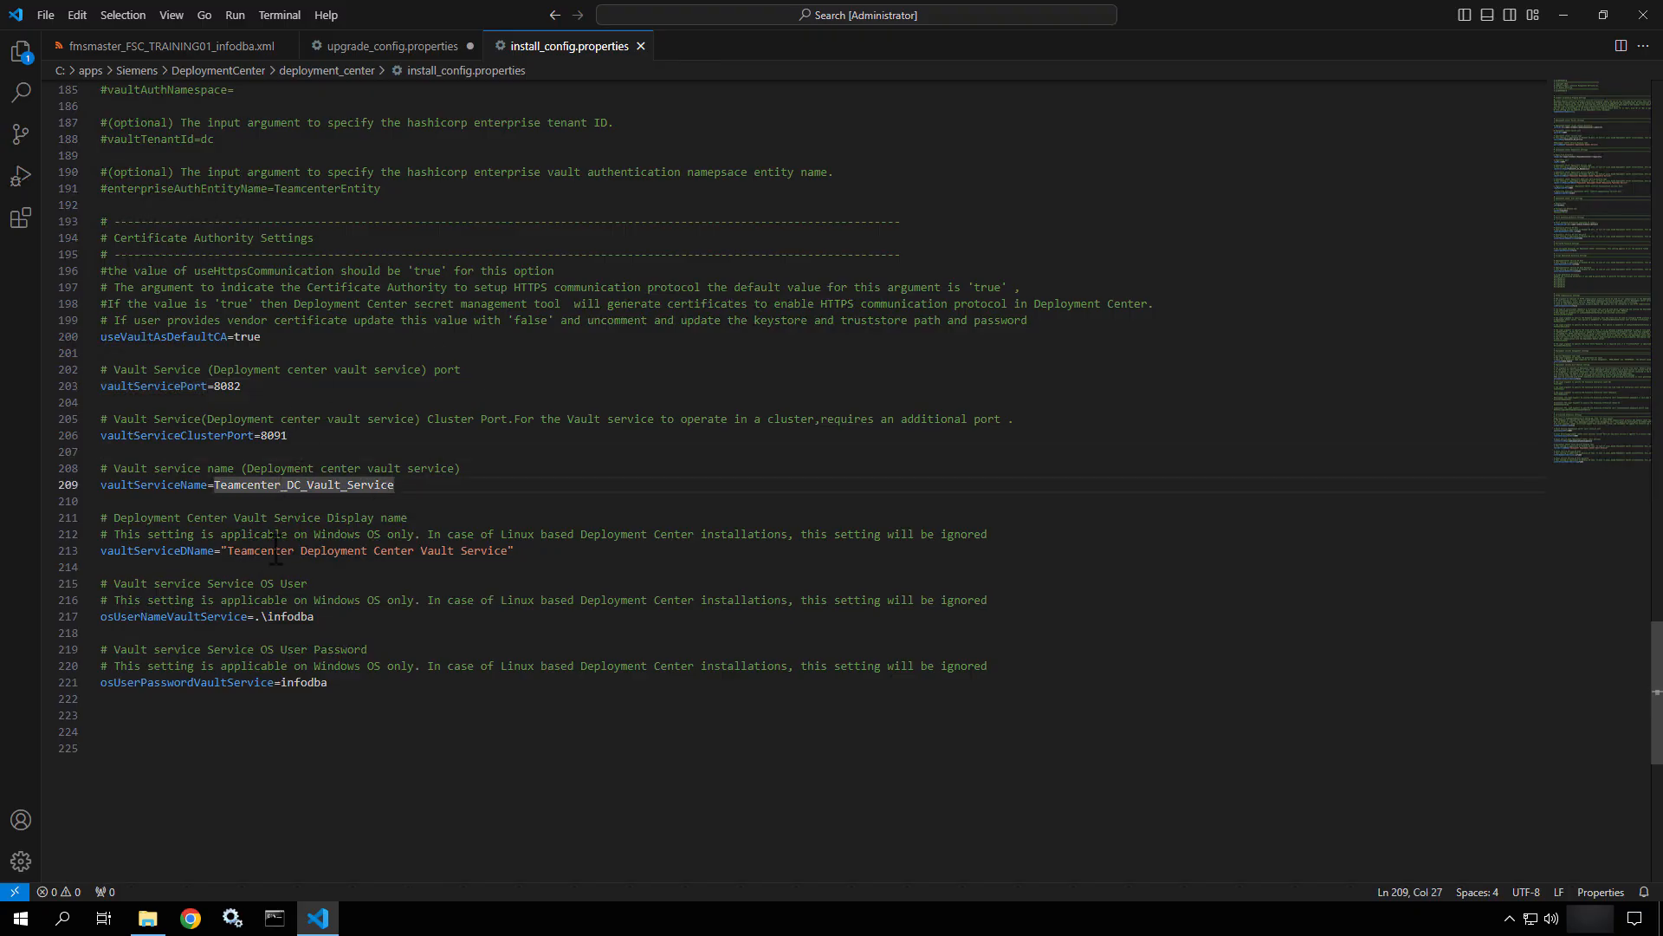
{"action": "left_click", "coordinate": [399, 48]}
Uncomment osUserNameVaultService and set it to .\infodba.
{"action": "scroll", "coordinate": [379, 559], "scroll_direction": "up", "scroll_amount": 3}
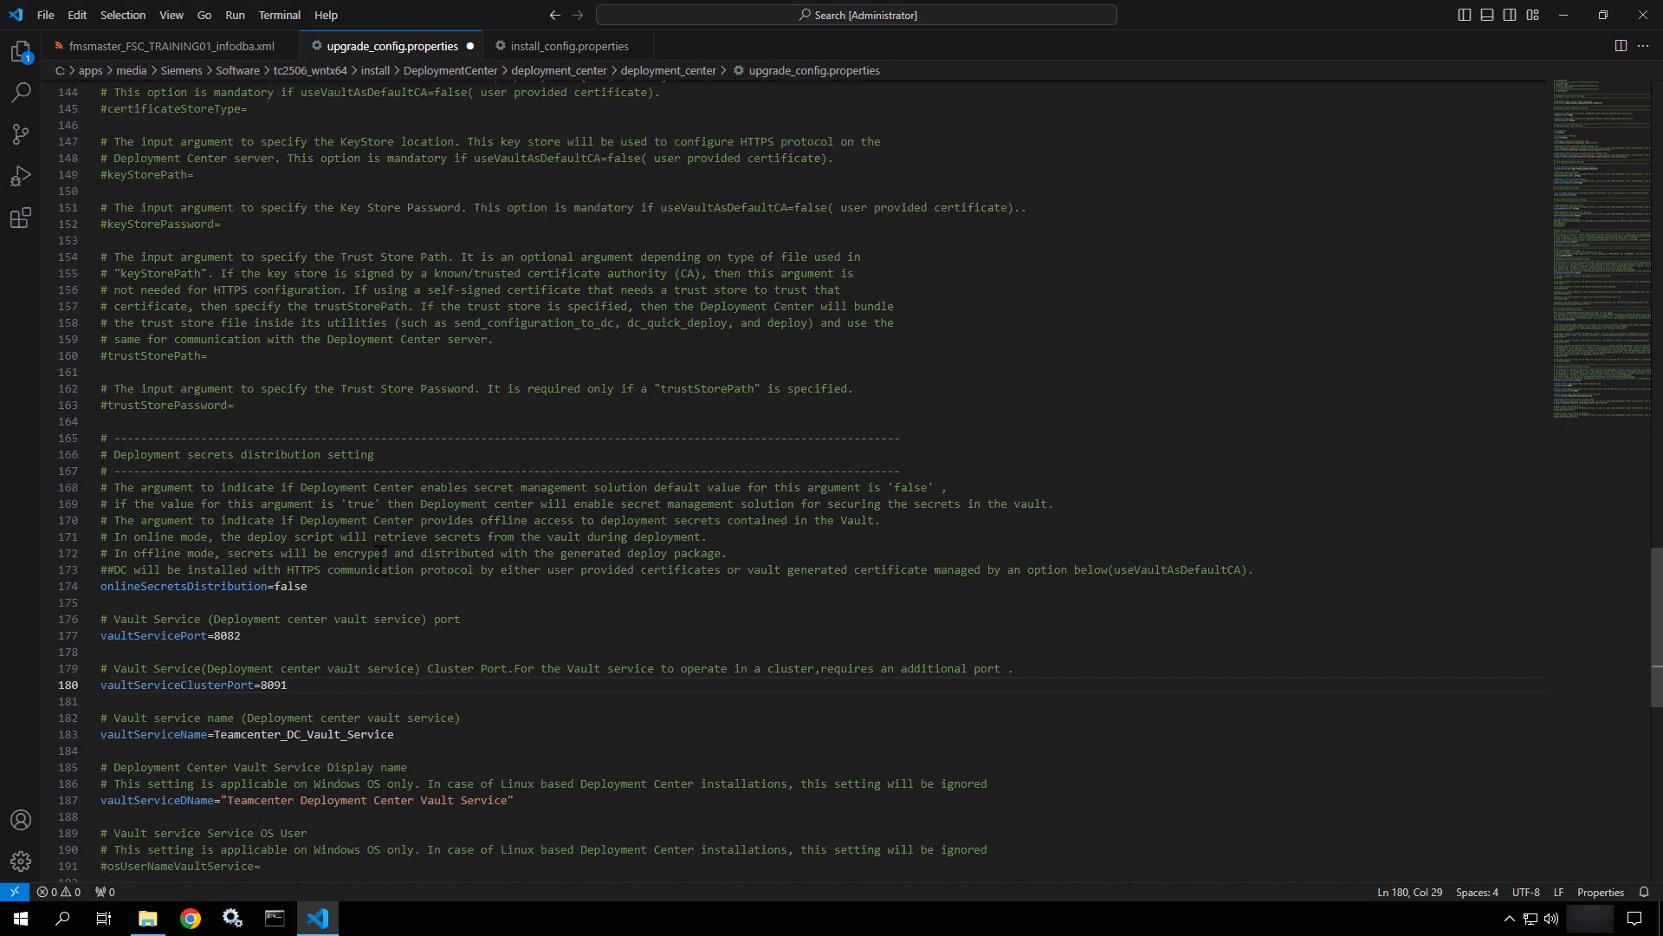
{"action": "scroll", "coordinate": [379, 559], "scroll_direction": "up", "scroll_amount": 3}
{"action": "scroll", "coordinate": [381, 564], "scroll_direction": "down", "scroll_amount": 5}
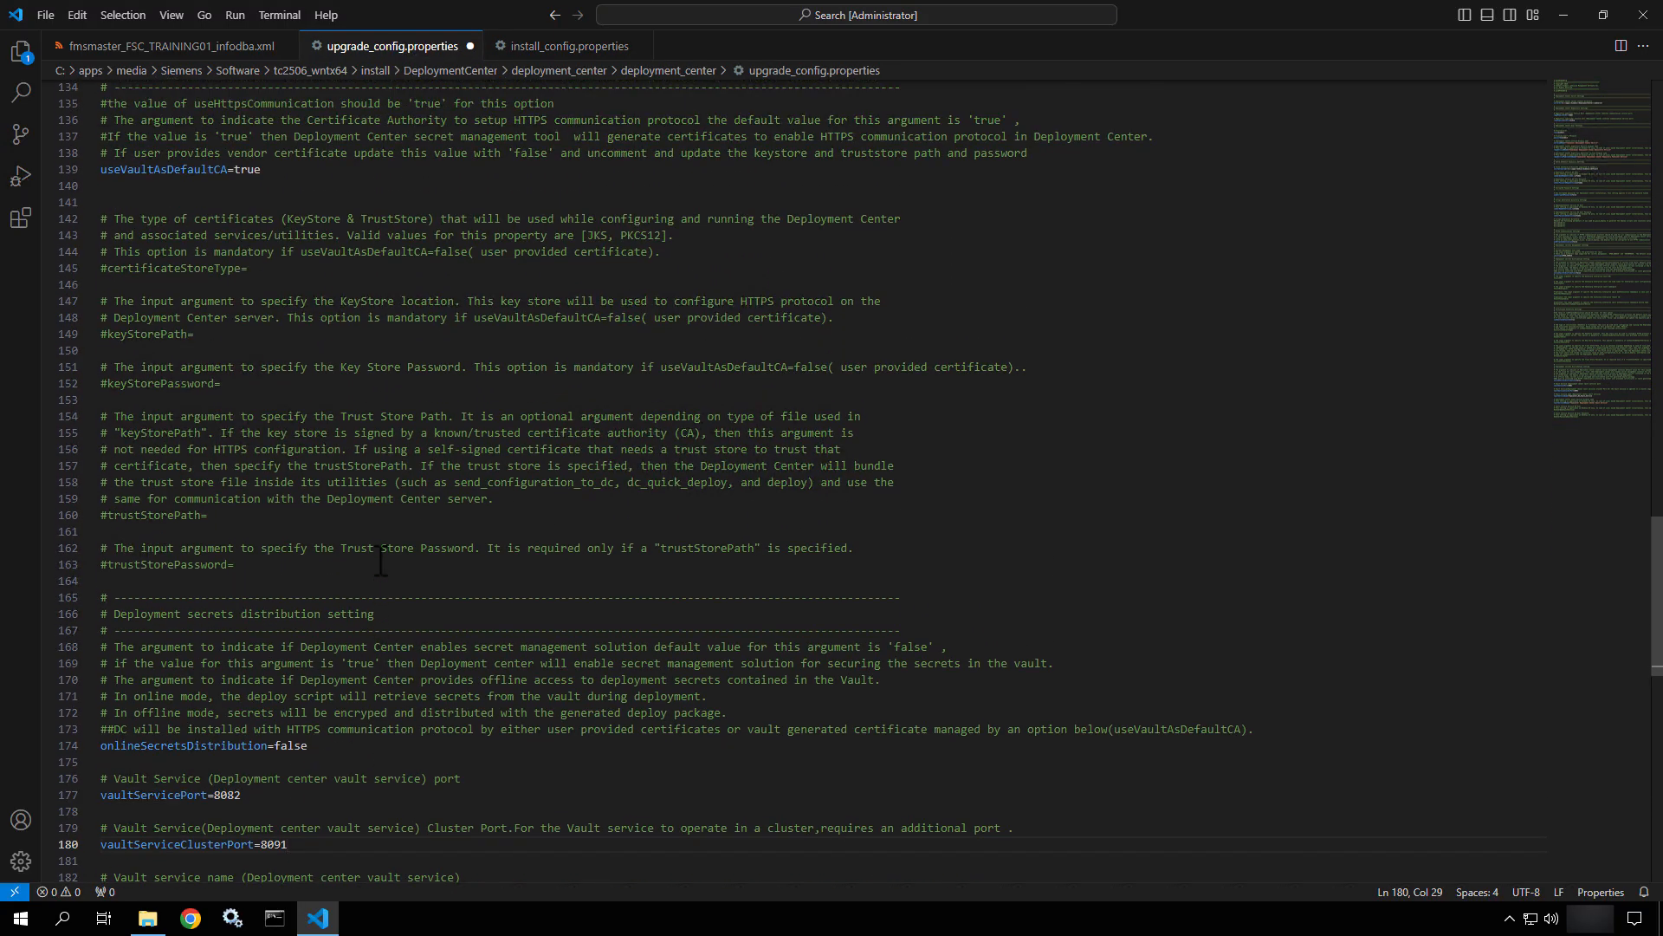
{"action": "scroll", "coordinate": [382, 562], "scroll_direction": "down", "scroll_amount": 1}
{"action": "scroll", "coordinate": [381, 561], "scroll_direction": "up", "scroll_amount": 3}
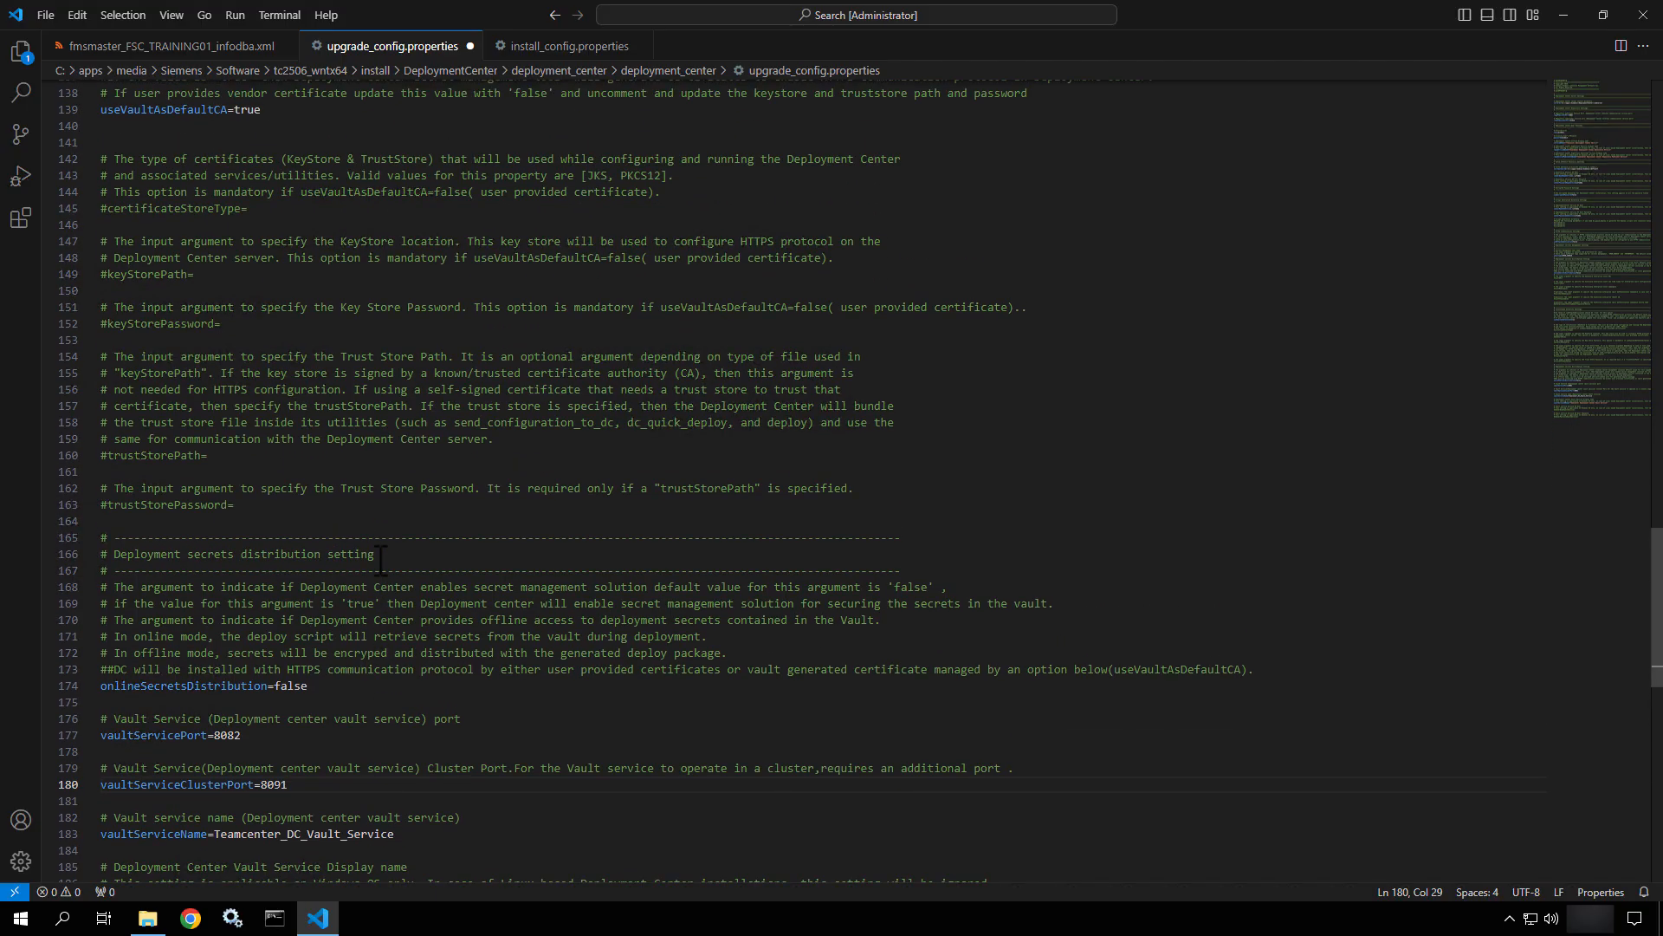
{"action": "scroll", "coordinate": [381, 561], "scroll_direction": "down", "scroll_amount": 3}
{"action": "scroll", "coordinate": [380, 562], "scroll_direction": "down", "scroll_amount": 4}
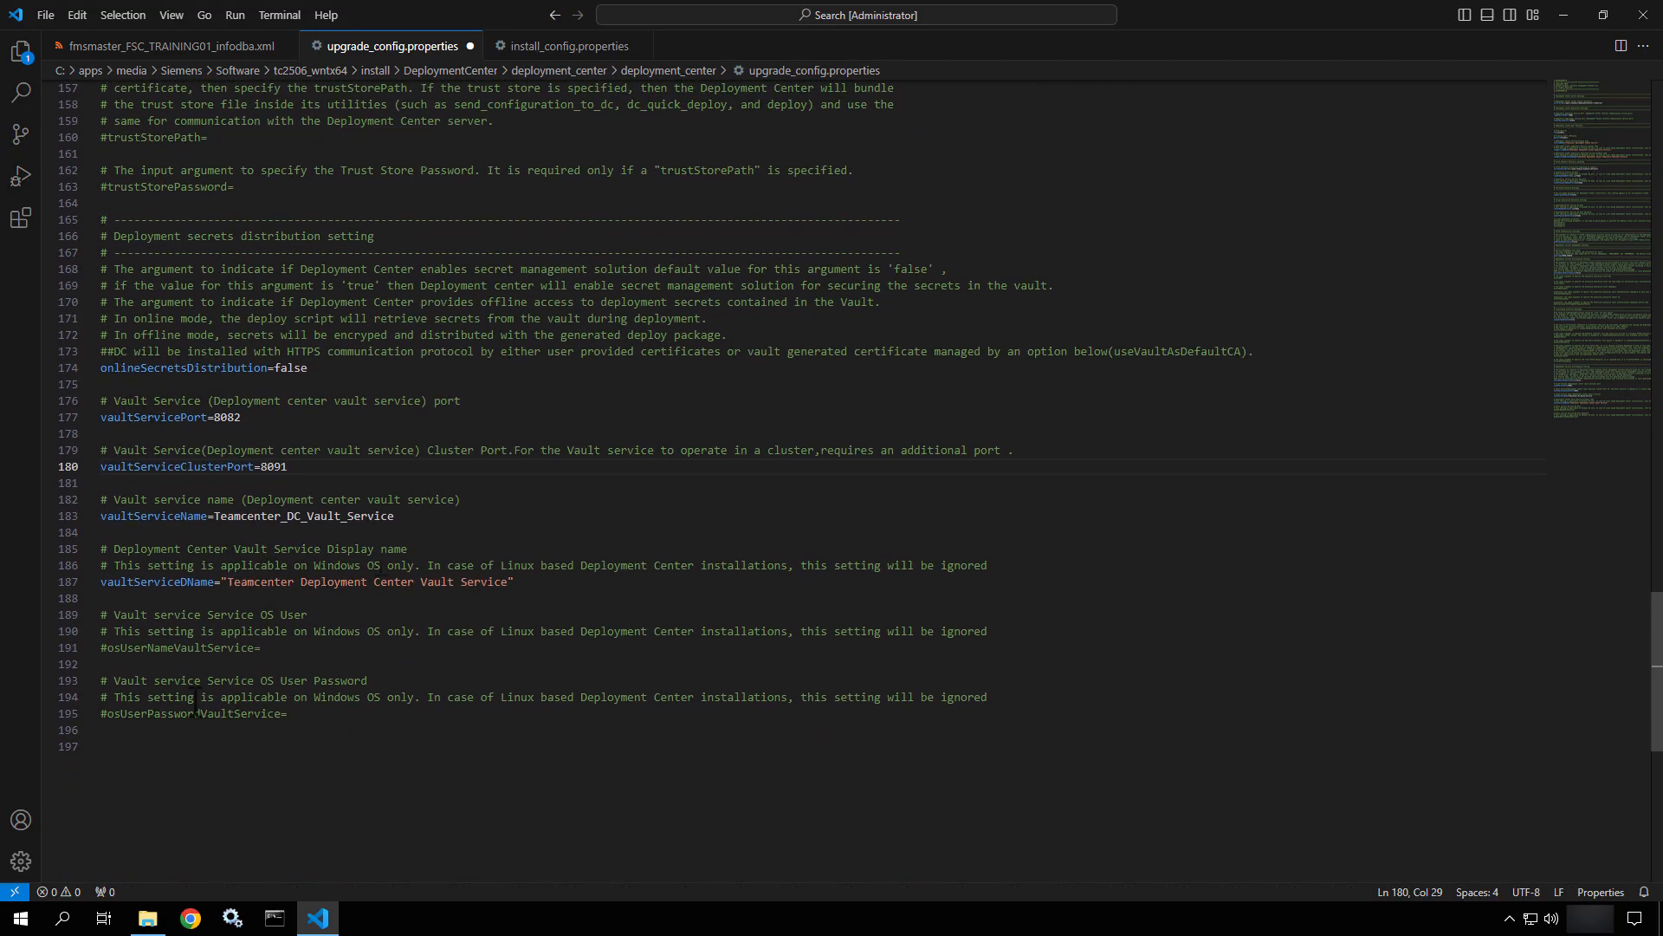
{"action": "left_click", "coordinate": [109, 650]}
{"action": "key", "text": "BackSpace"}
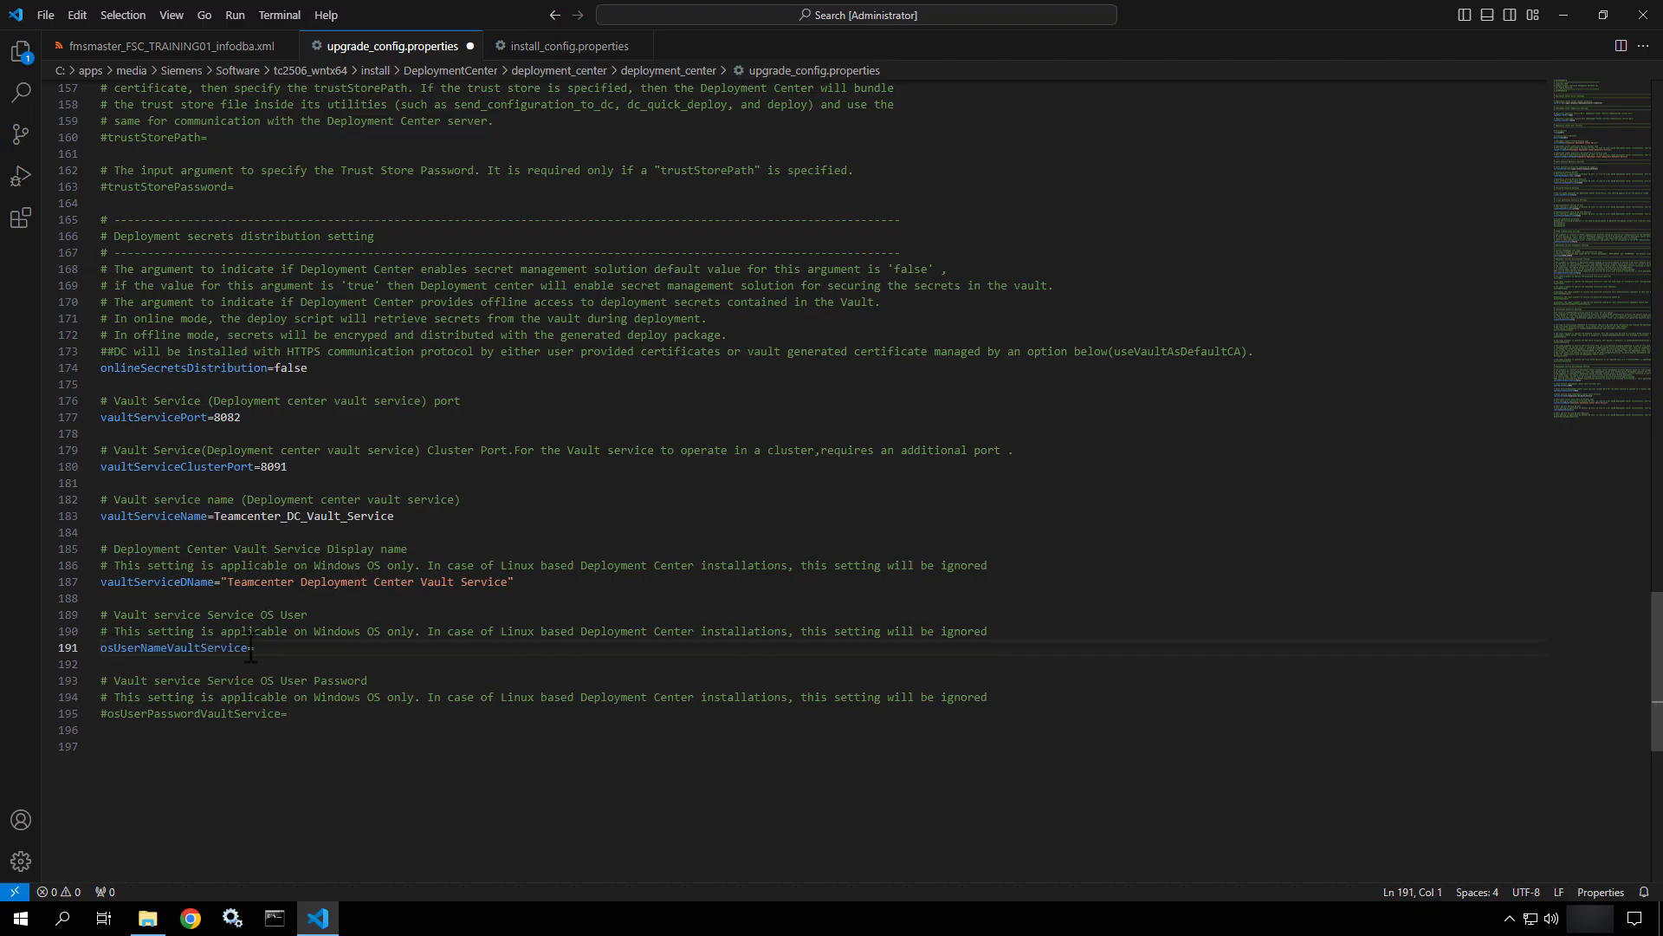
{"action": "left_click", "coordinate": [257, 656]}
{"action": "type", "text": "l"}
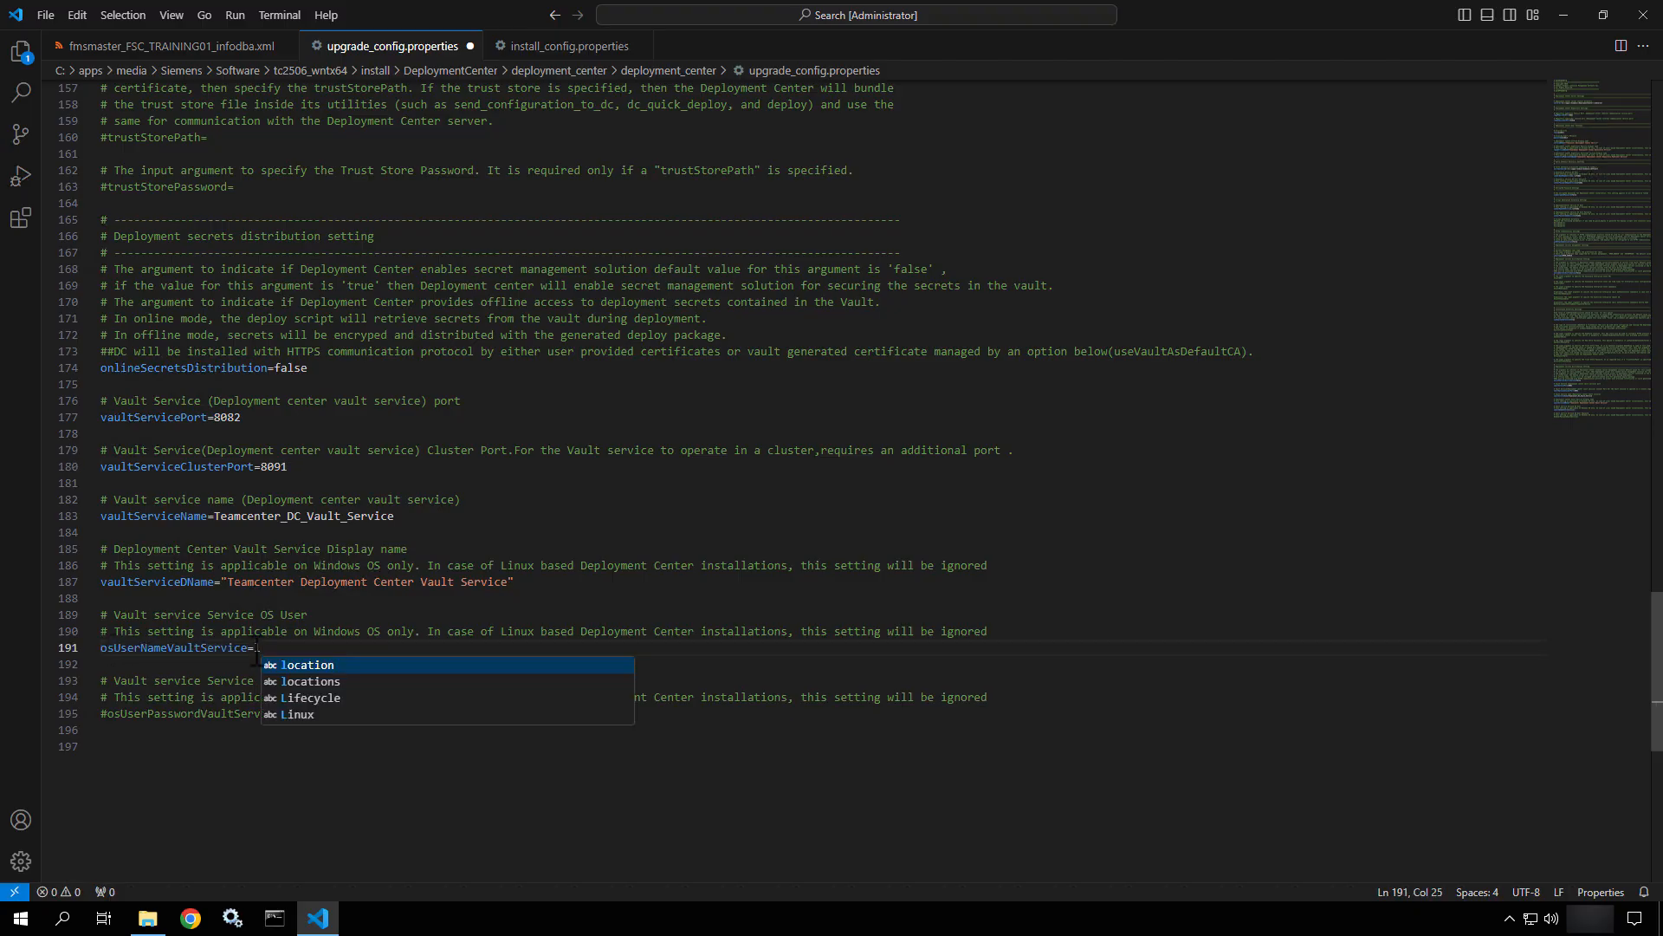
{"action": "key", "text": "BackSpace"}
{"action": "type", "text": "\\"}
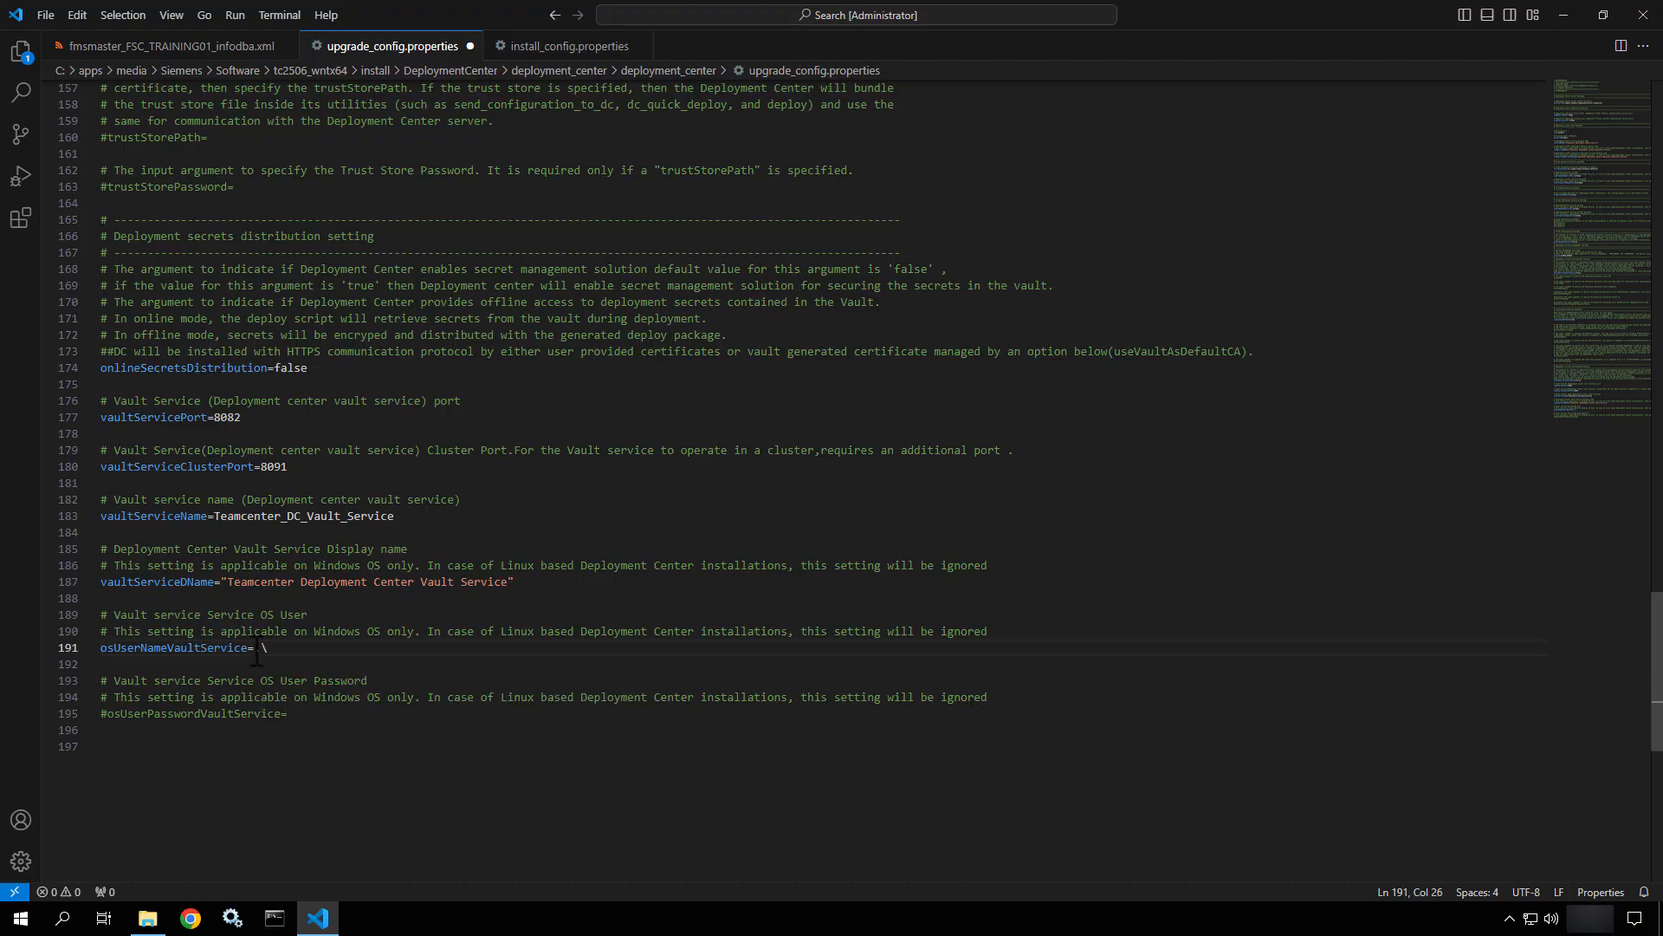
{"action": "type", "text": "infodba"}
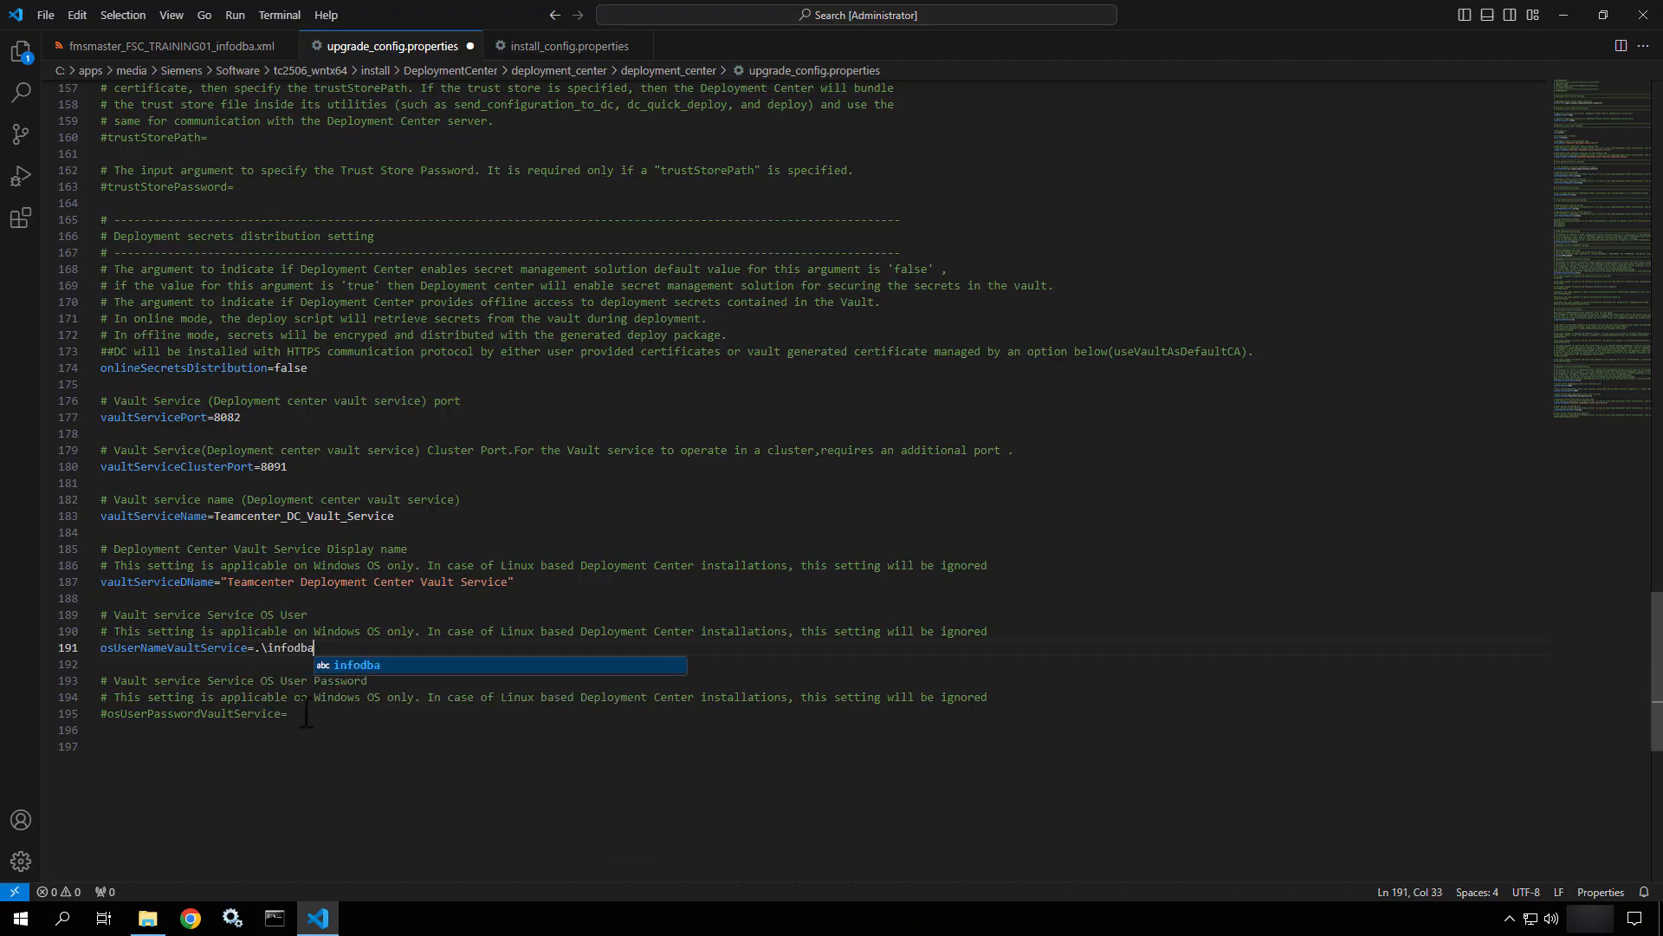
Uncomment the osUserPasswordVaultService line.
{"action": "left_click", "coordinate": [305, 714]}
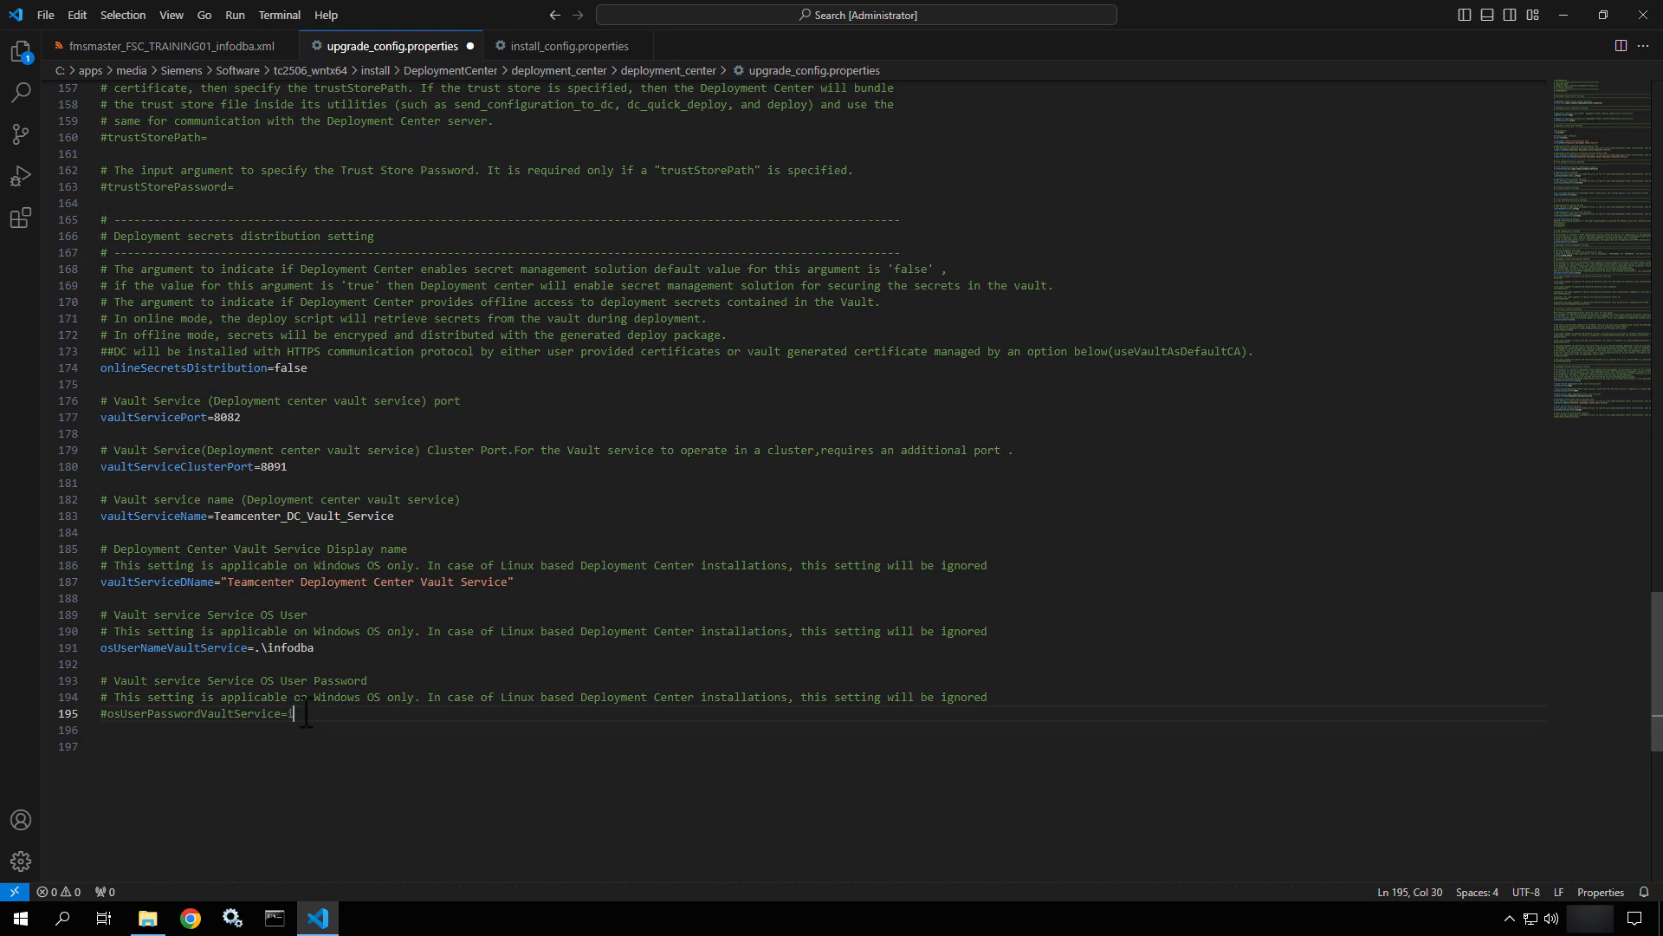
{"action": "double_click", "coordinate": [112, 713]}
{"action": "key", "text": "Left"}
{"action": "key", "text": "BackSpace"}
Close upgrade_config.properties, install_config.properties and the fmsmaster XML, then exit Visual Studio Code.
{"action": "scroll", "coordinate": [392, 606], "scroll_direction": "up", "scroll_amount": 15}
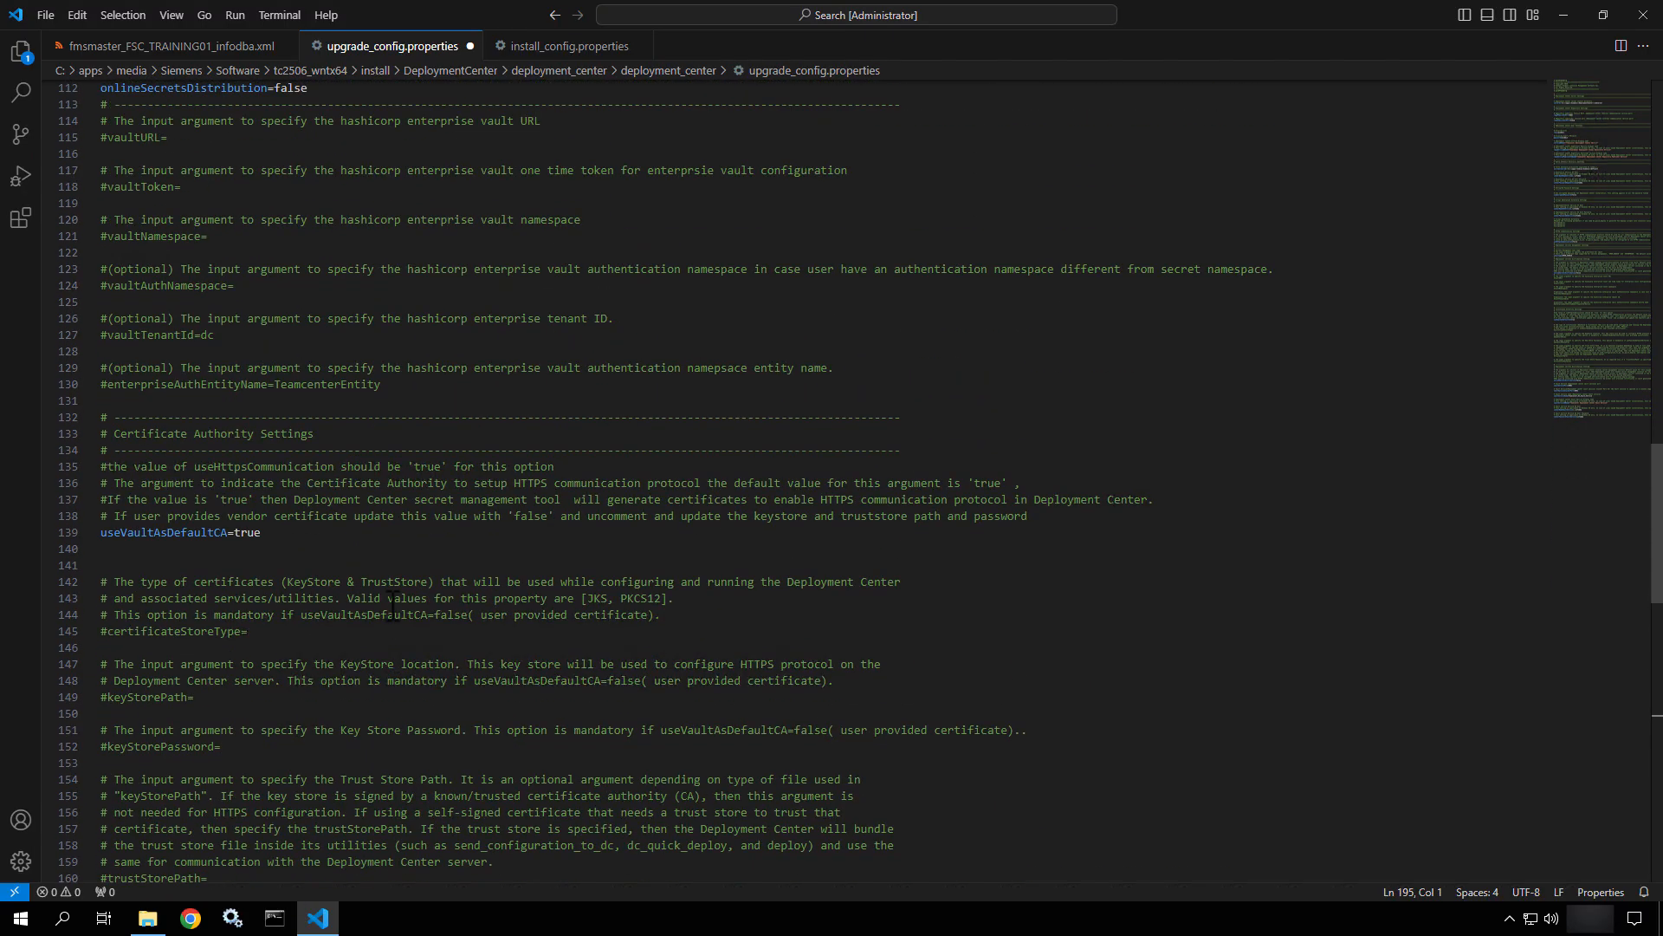
{"action": "scroll", "coordinate": [392, 606], "scroll_direction": "up", "scroll_amount": 16}
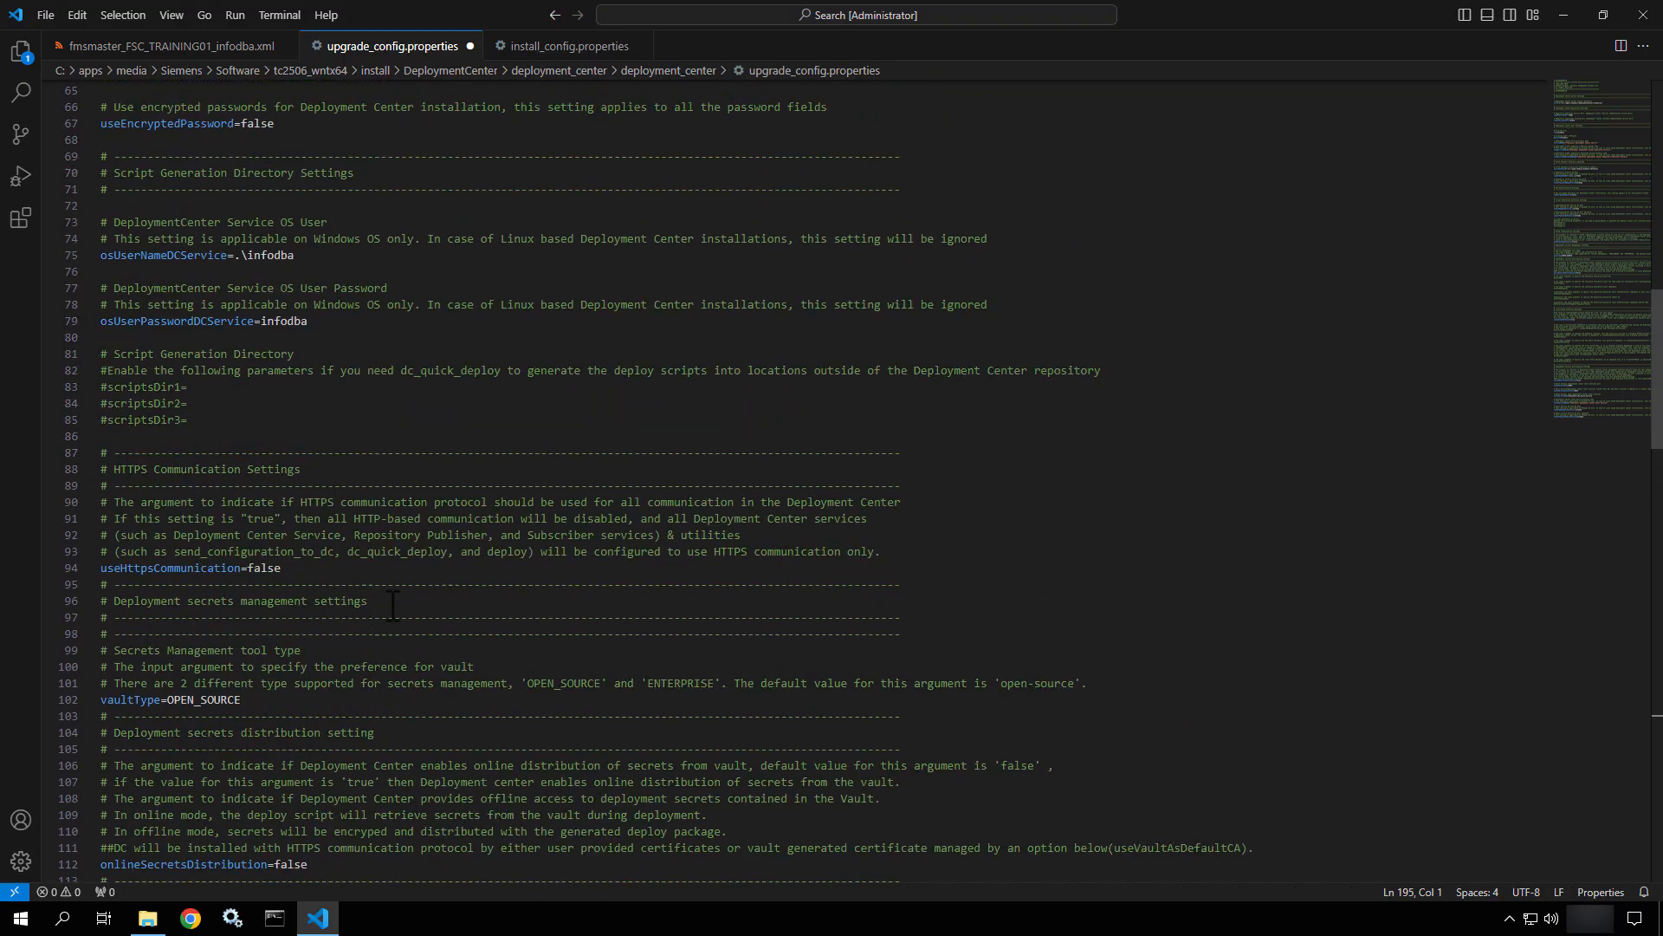
{"action": "scroll", "coordinate": [392, 606], "scroll_direction": "up", "scroll_amount": 12}
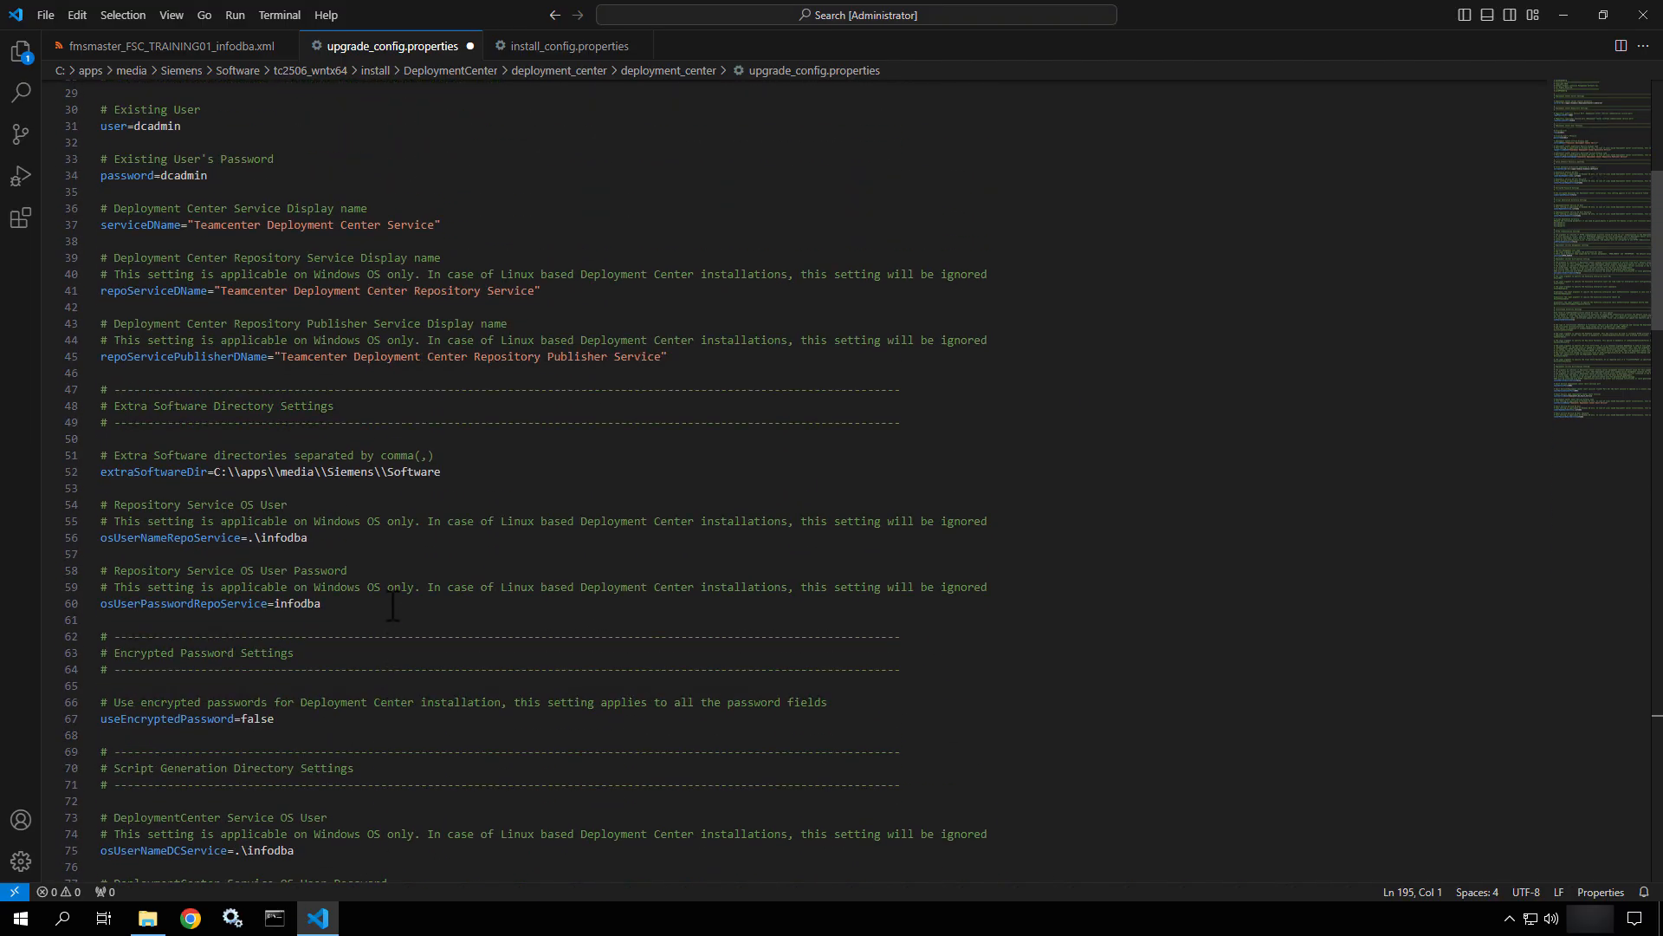
{"action": "scroll", "coordinate": [392, 606], "scroll_direction": "up", "scroll_amount": 9}
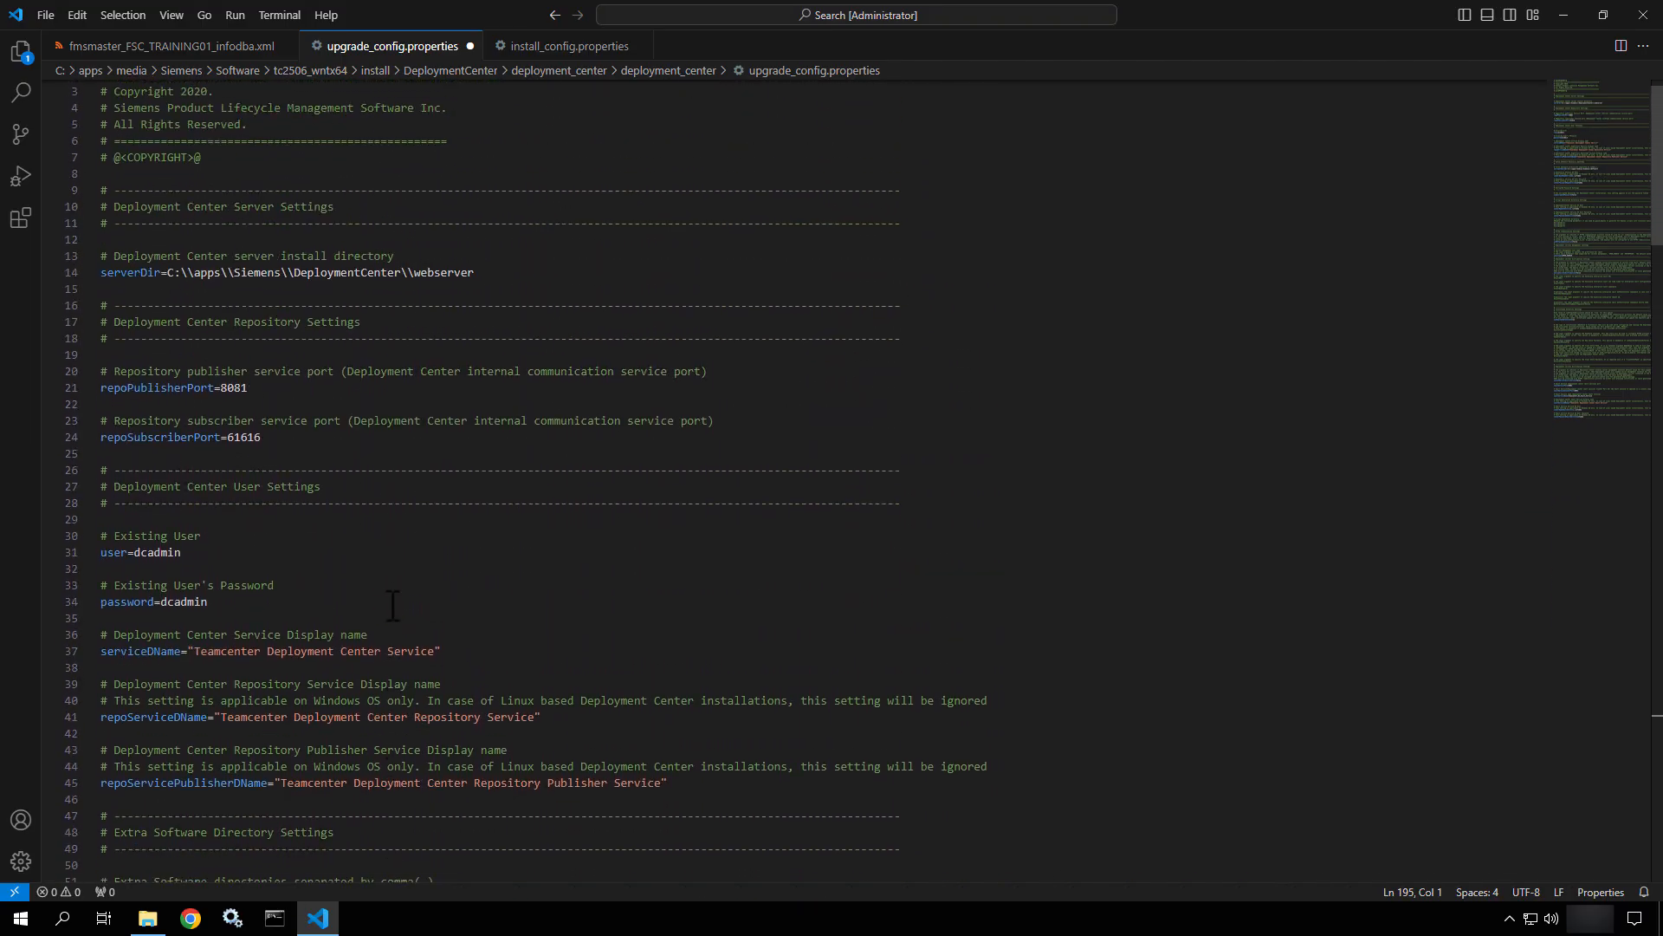
{"action": "scroll", "coordinate": [391, 606], "scroll_direction": "up", "scroll_amount": 1}
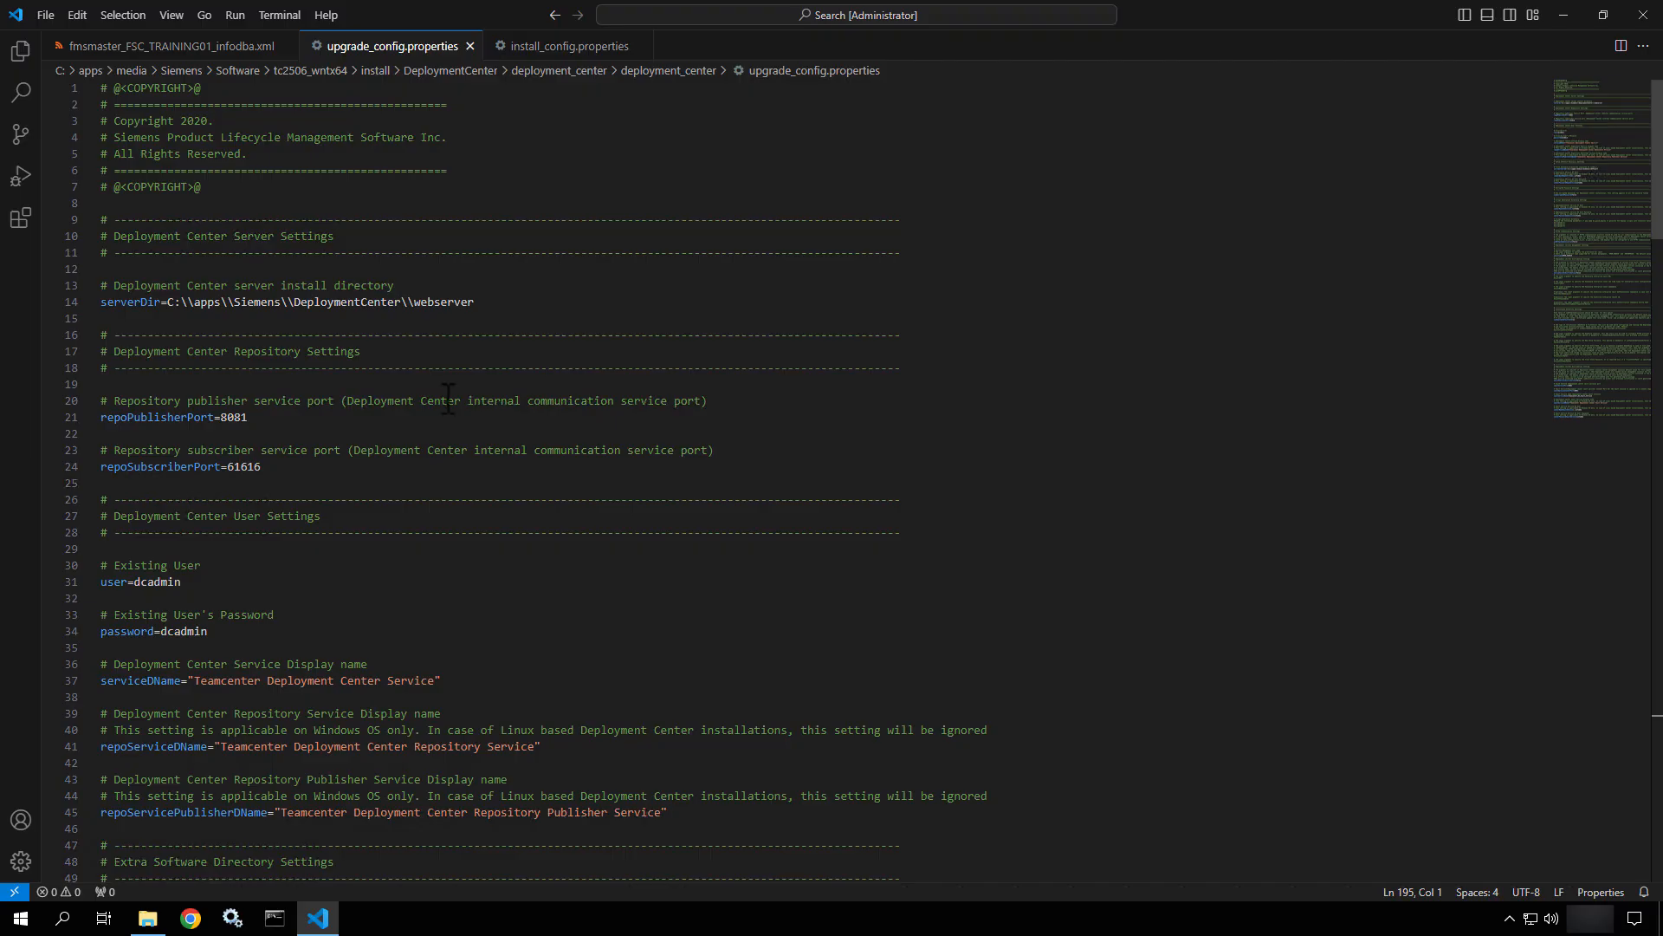
{"action": "left_click", "coordinate": [470, 46]}
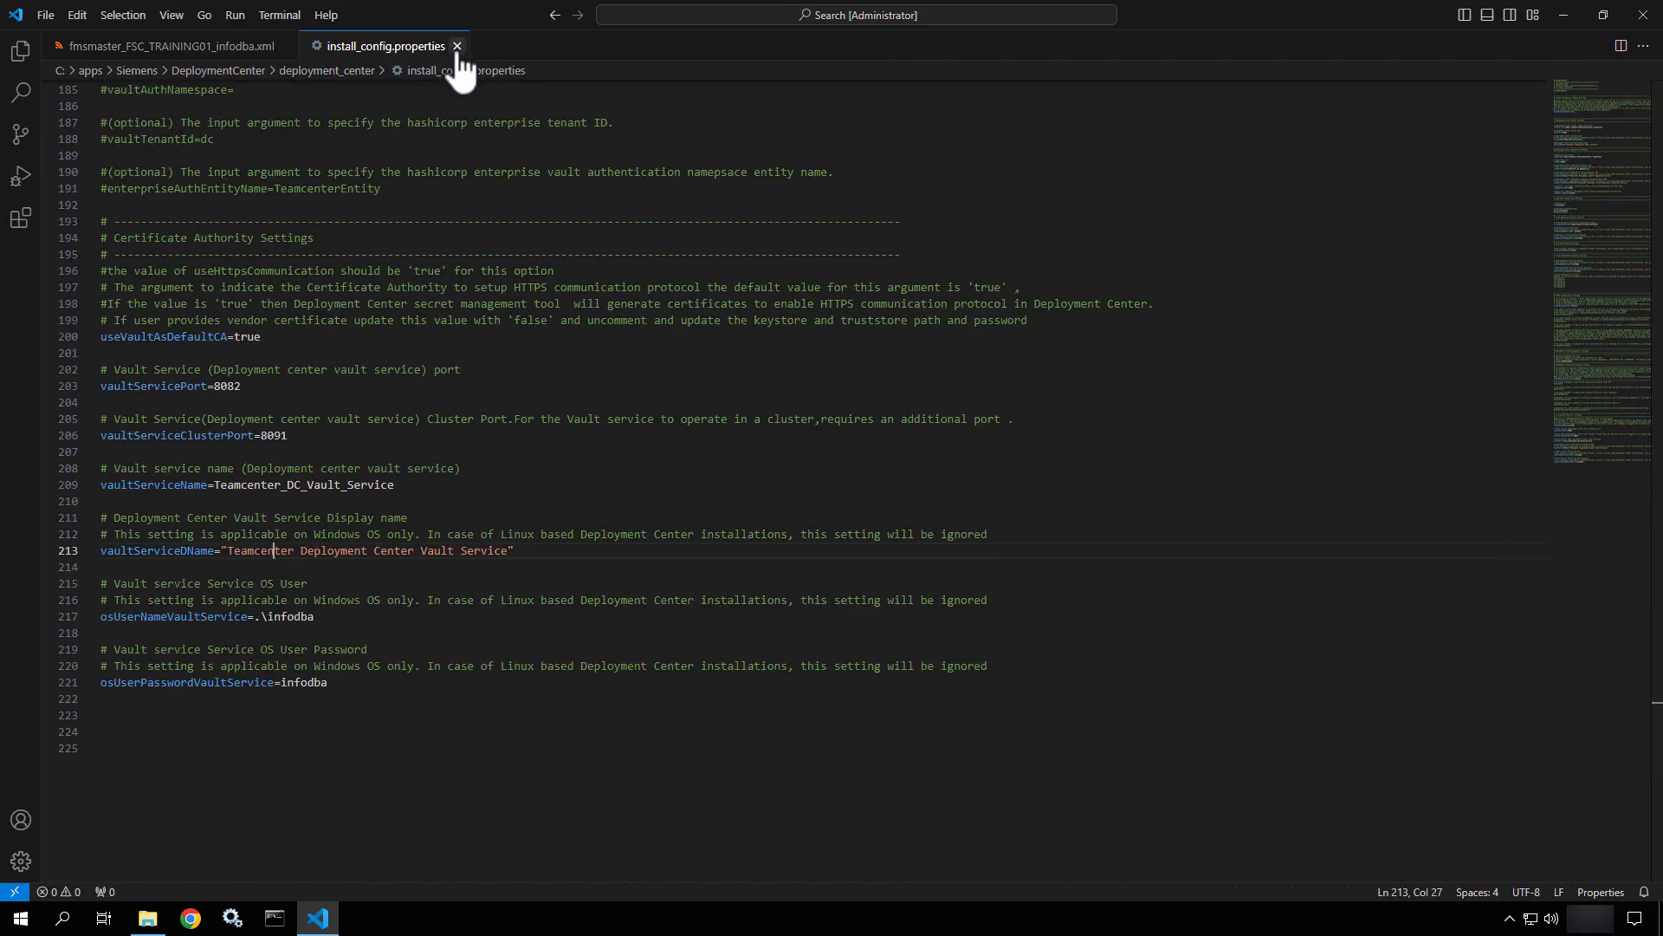
{"action": "left_click", "coordinate": [454, 45]}
{"action": "left_click", "coordinate": [287, 46]}
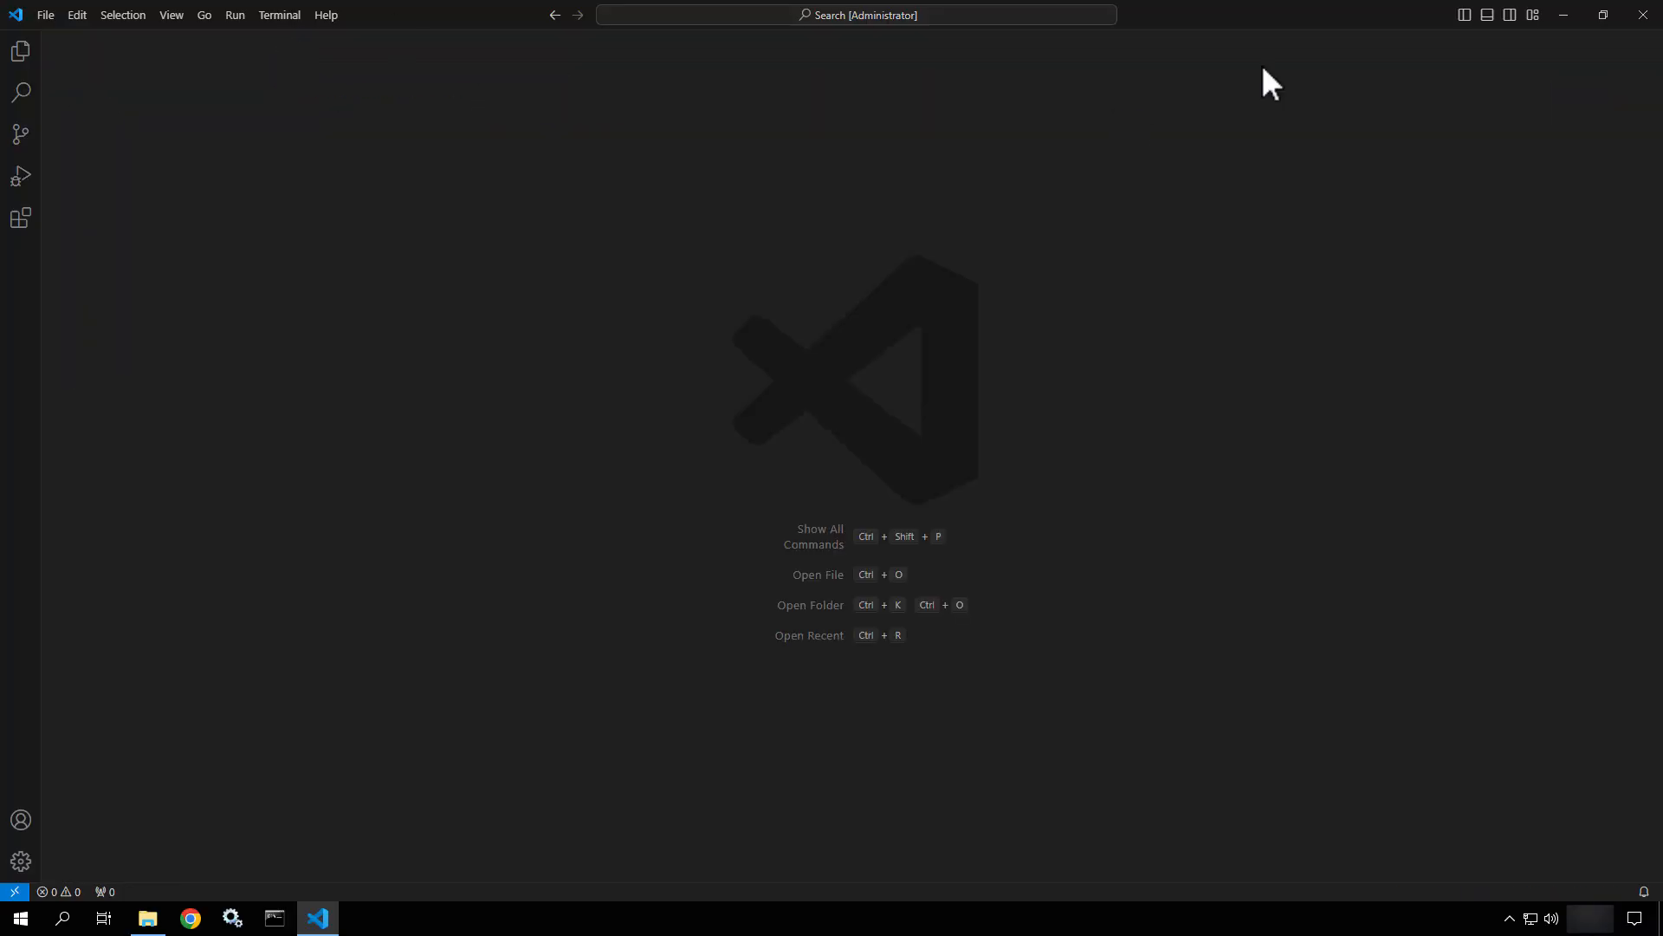
{"action": "left_click", "coordinate": [1650, 13]}
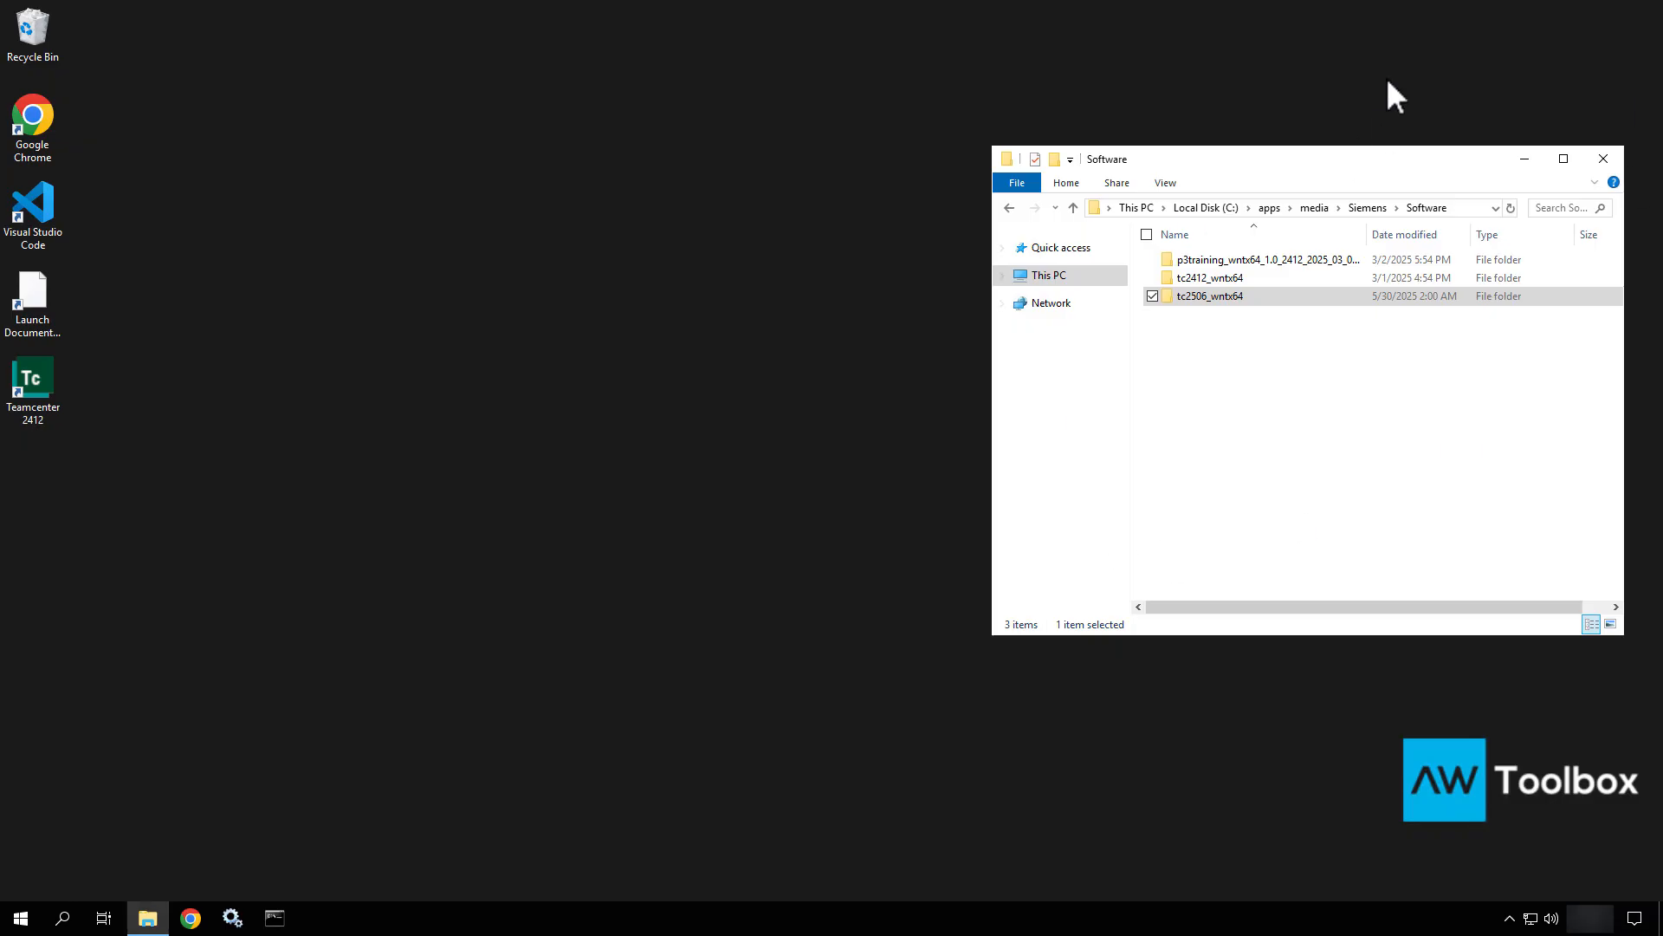
Launch Command Prompt as administrator from the Start search.
{"action": "left_click_drag", "start_coordinate": [1377, 163], "coordinate": [1221, 85]}
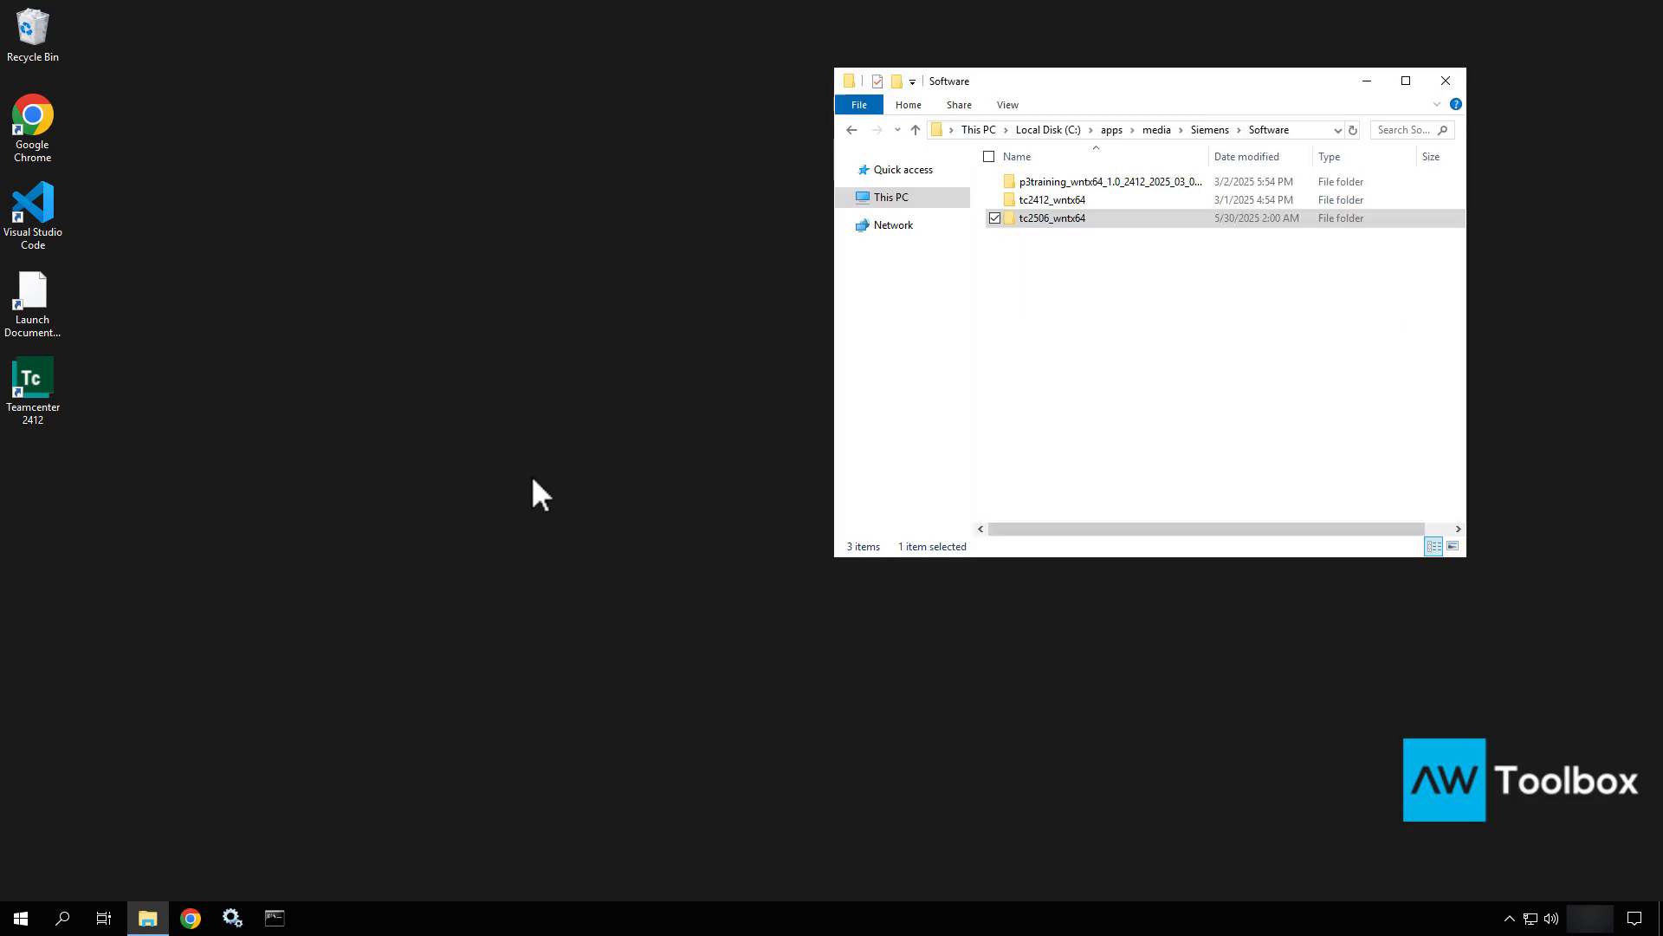
{"action": "left_click", "coordinate": [20, 918]}
{"action": "type", "text": "comm"}
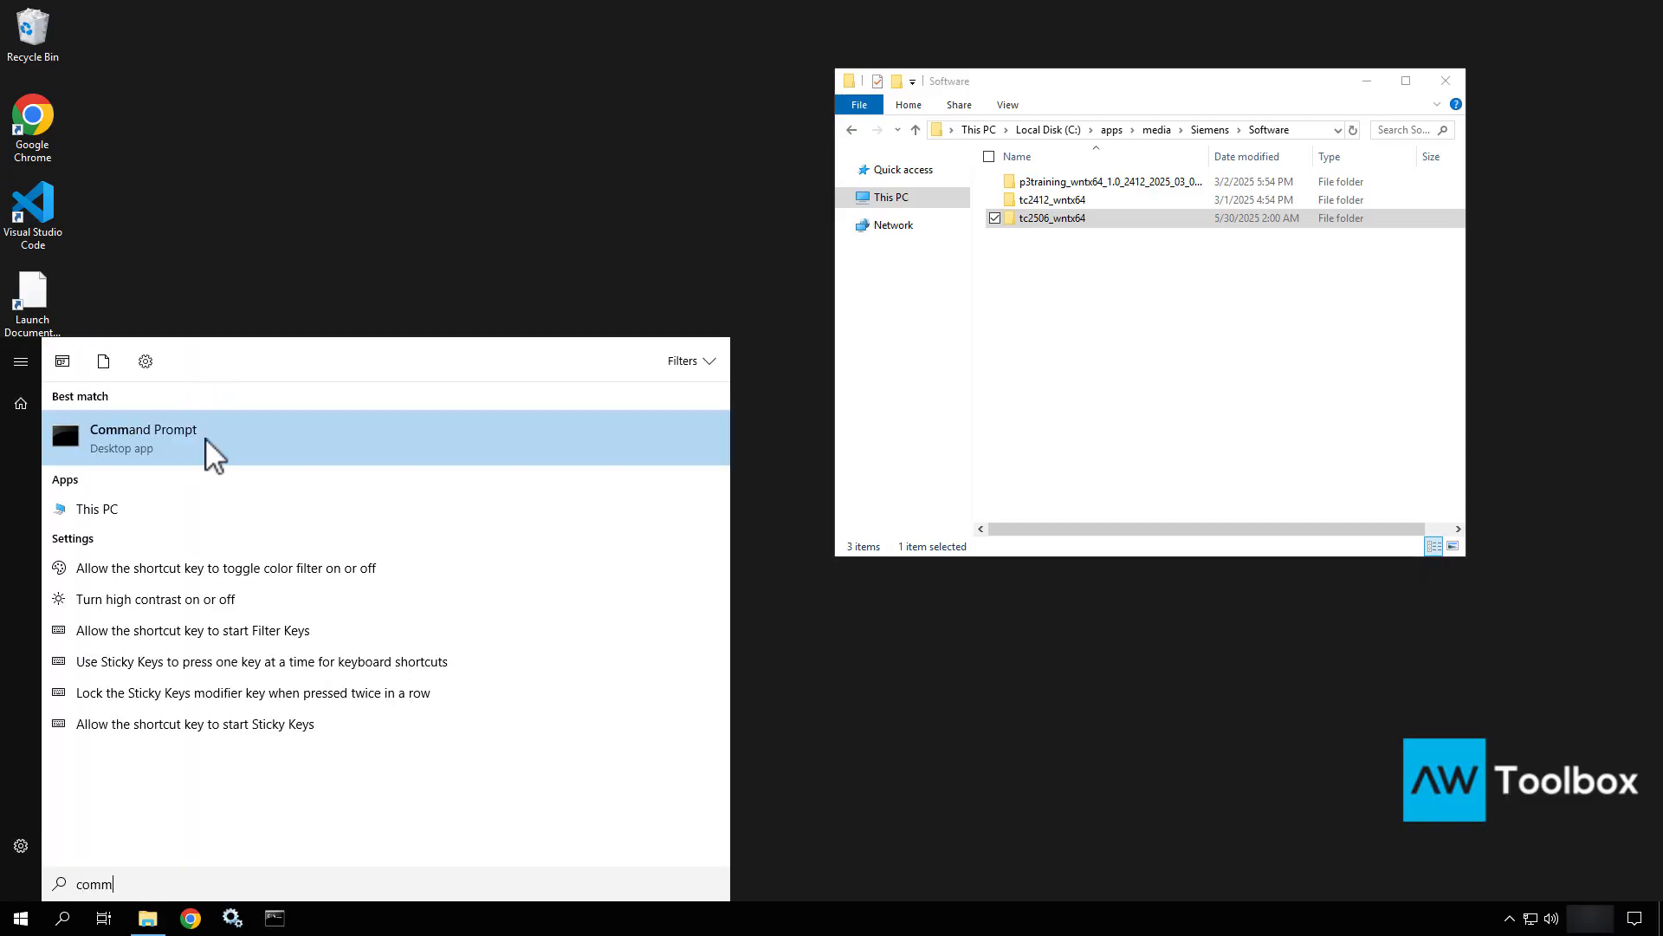
{"action": "right_click", "coordinate": [206, 436]}
{"action": "left_click", "coordinate": [251, 459]}
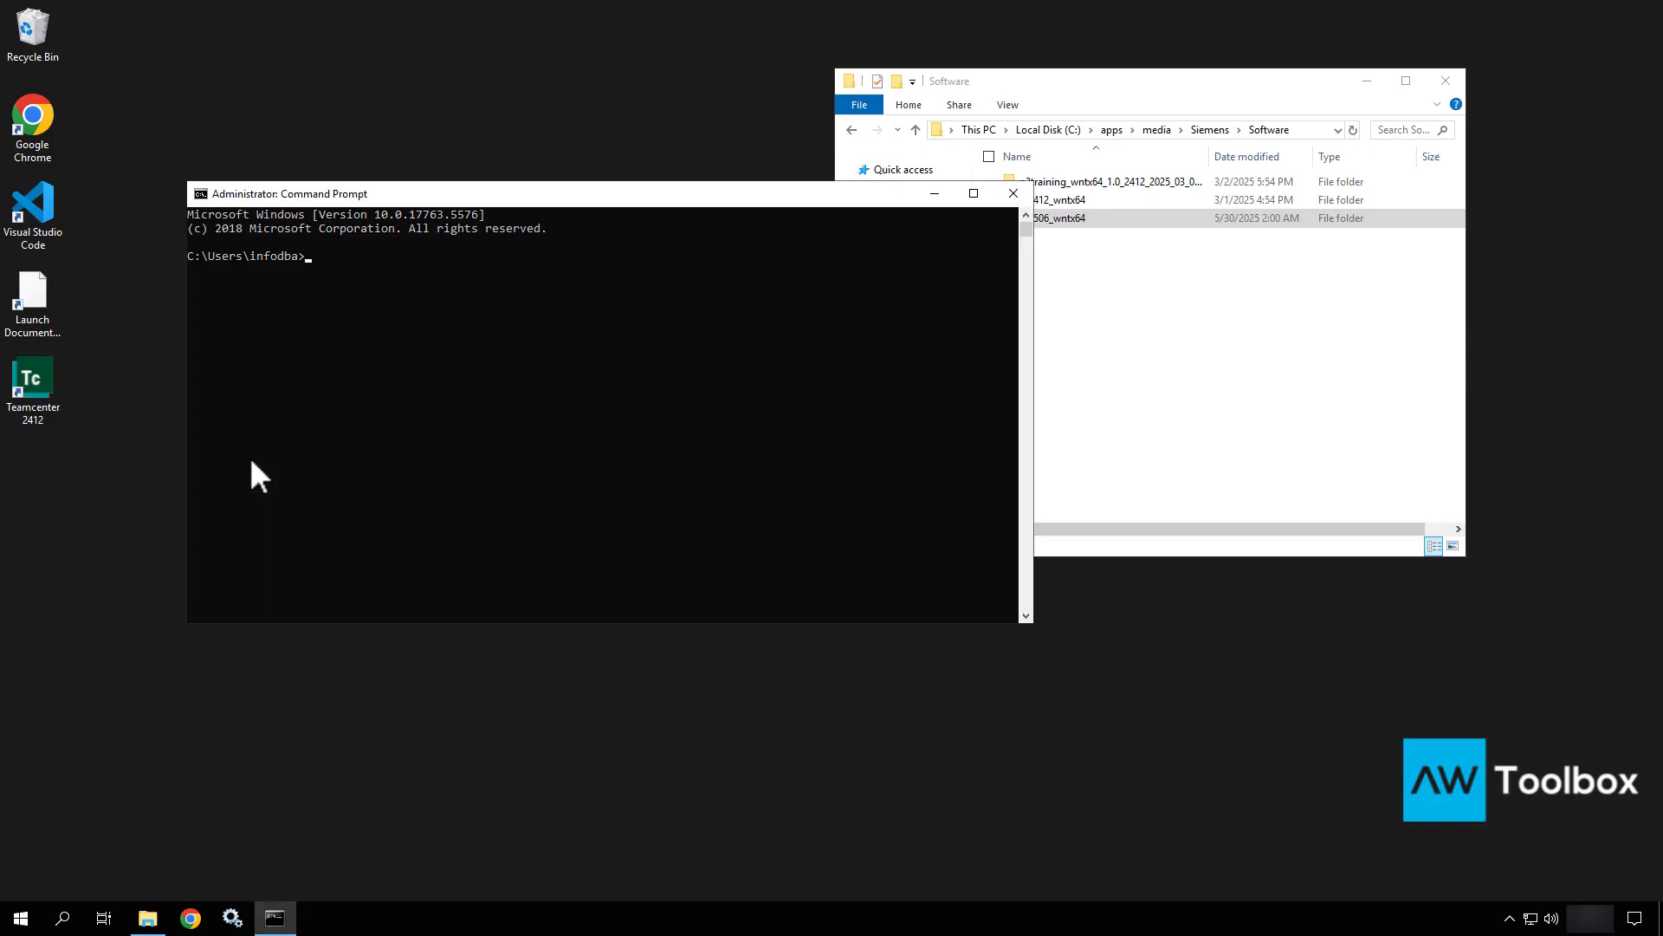
{"action": "type", "text": "cd"}
Browse to tc2506_wntx64\install\DeploymentCenter\deployment_center\deployment_center and select its path in the address bar.
{"action": "left_click", "coordinate": [1310, 130]}
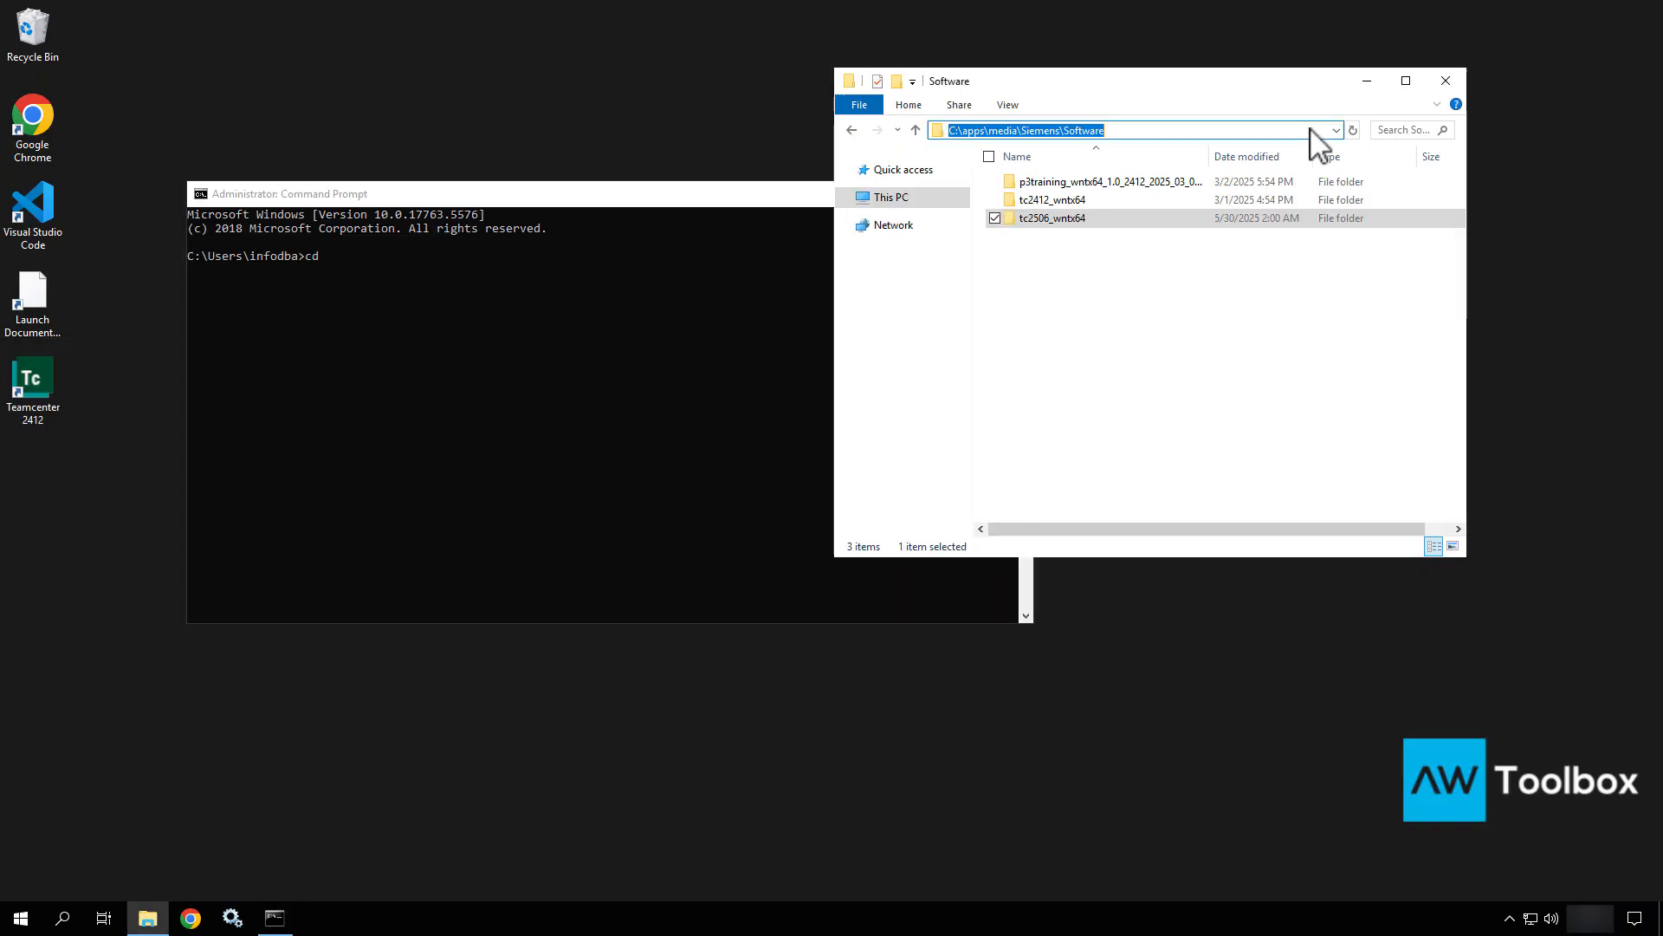
{"action": "left_click", "coordinate": [1022, 231]}
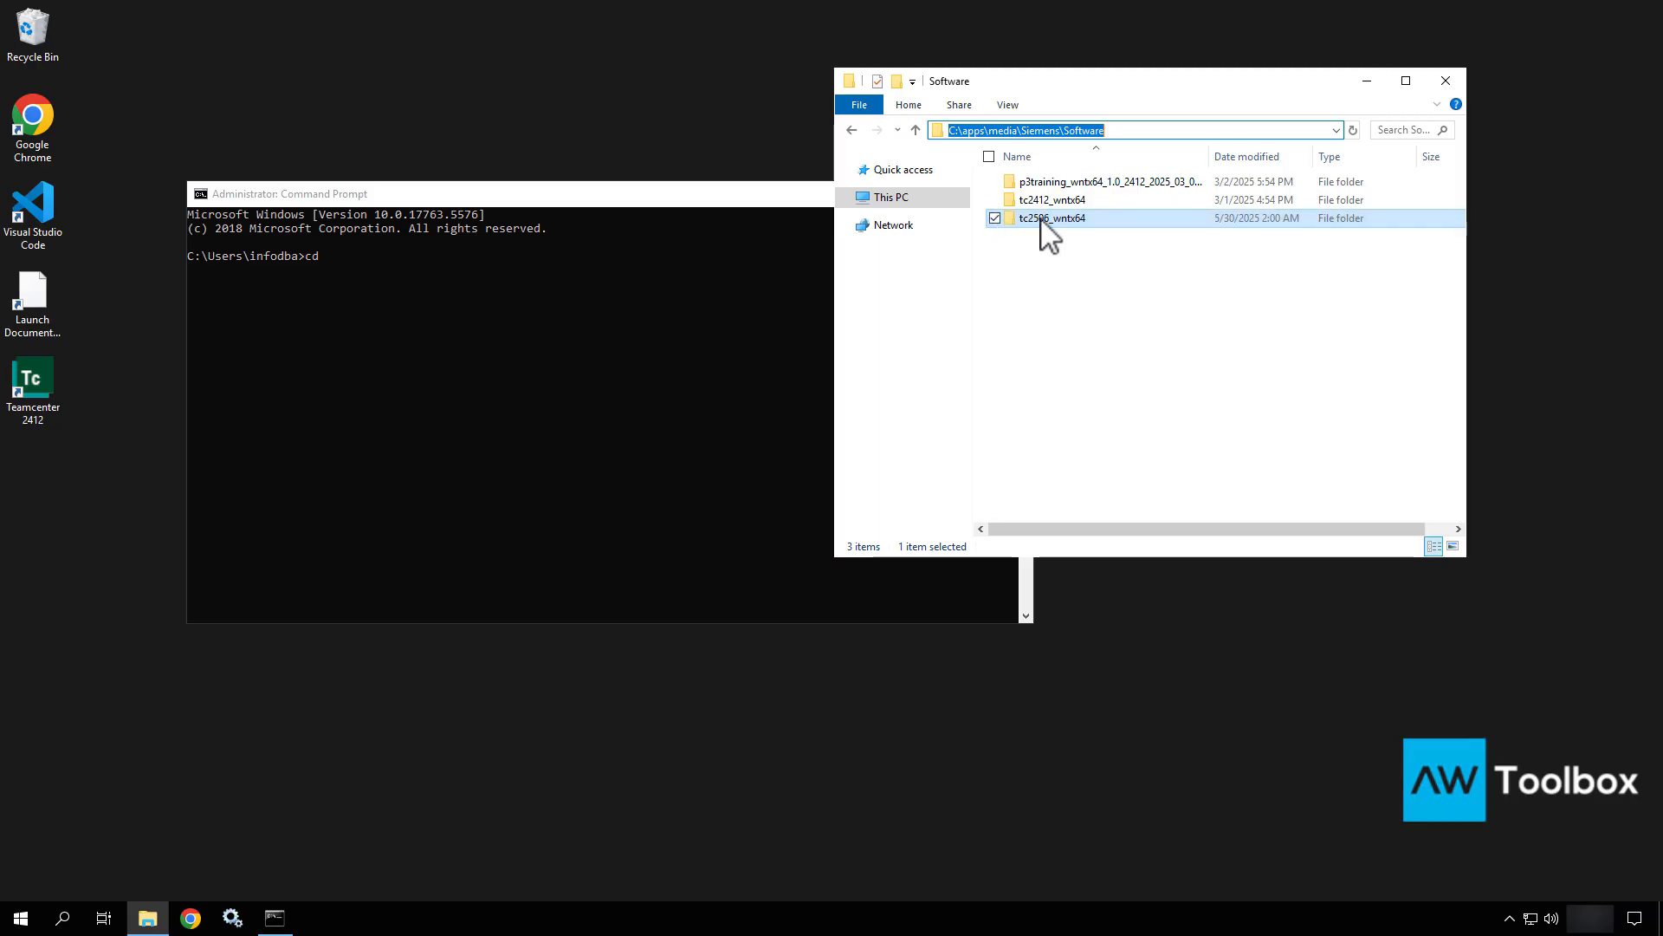
{"action": "double_click", "coordinate": [1048, 232]}
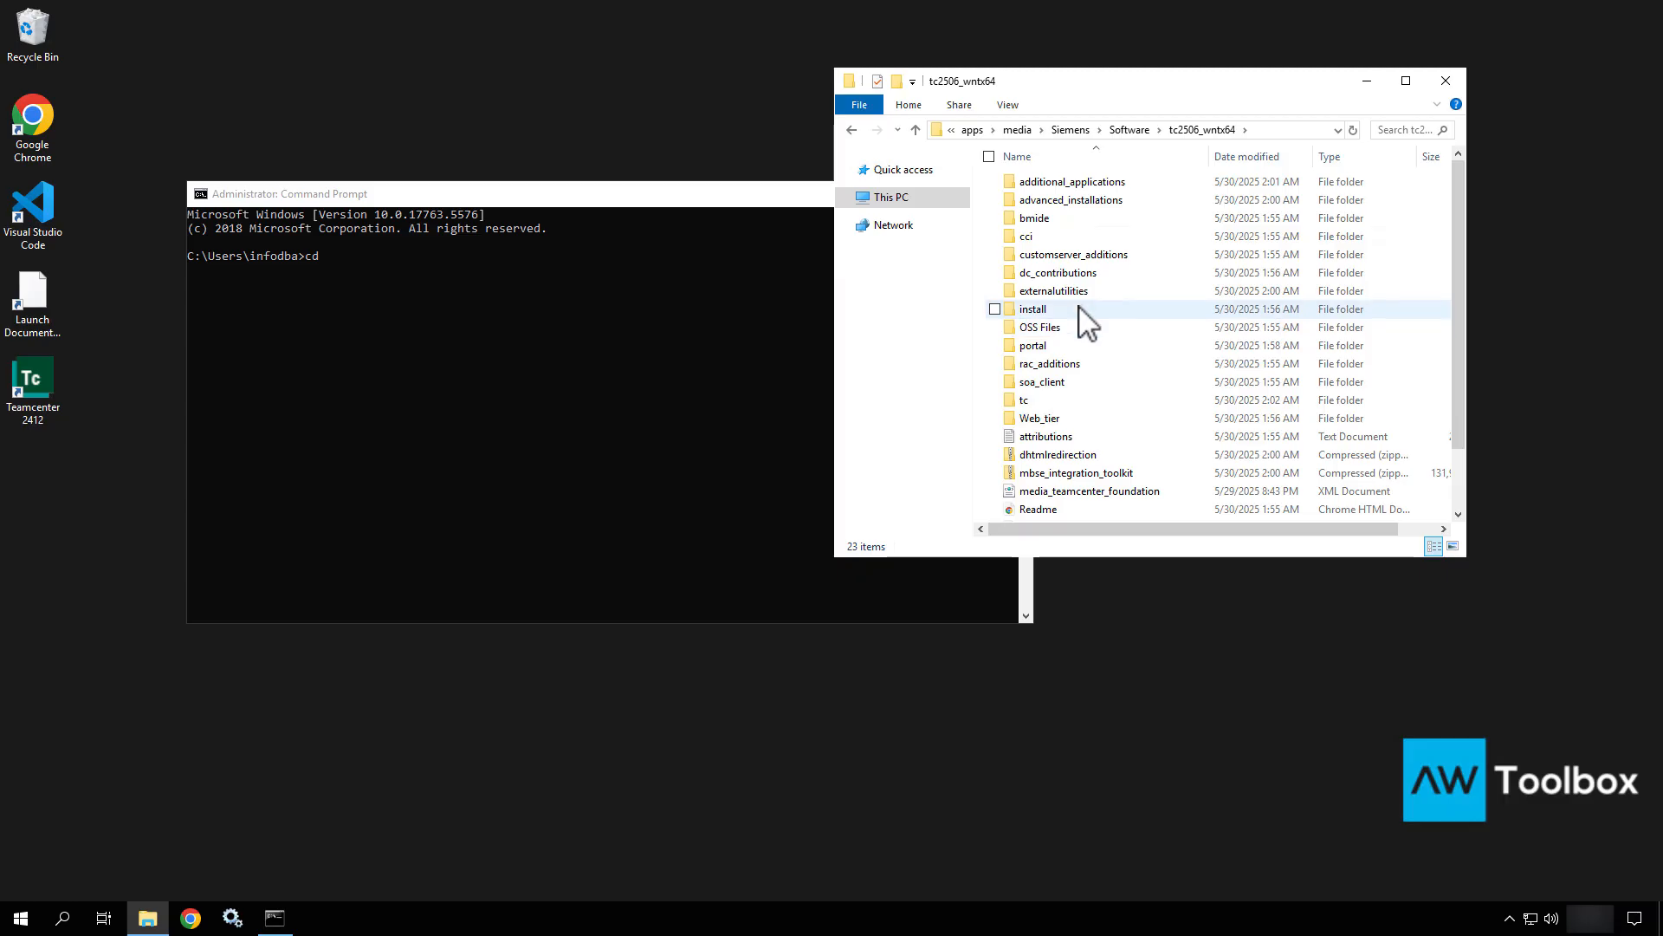
{"action": "double_click", "coordinate": [1079, 309]}
{"action": "left_click", "coordinate": [1067, 199]}
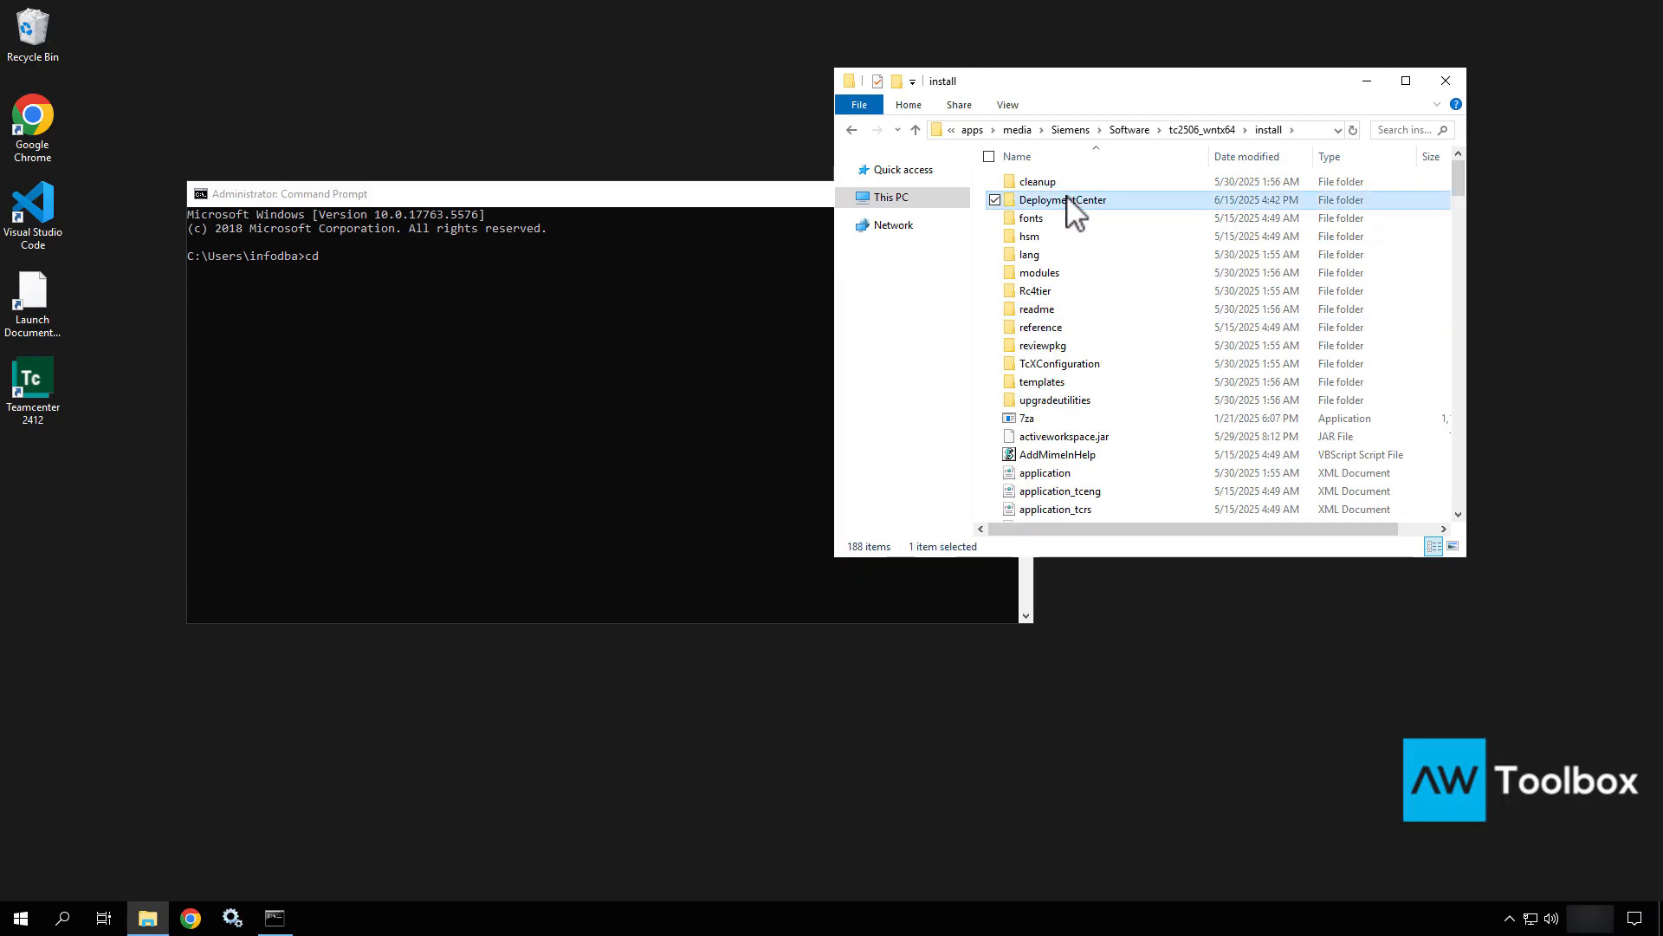
{"action": "double_click", "coordinate": [1067, 199]}
{"action": "double_click", "coordinate": [1059, 184]}
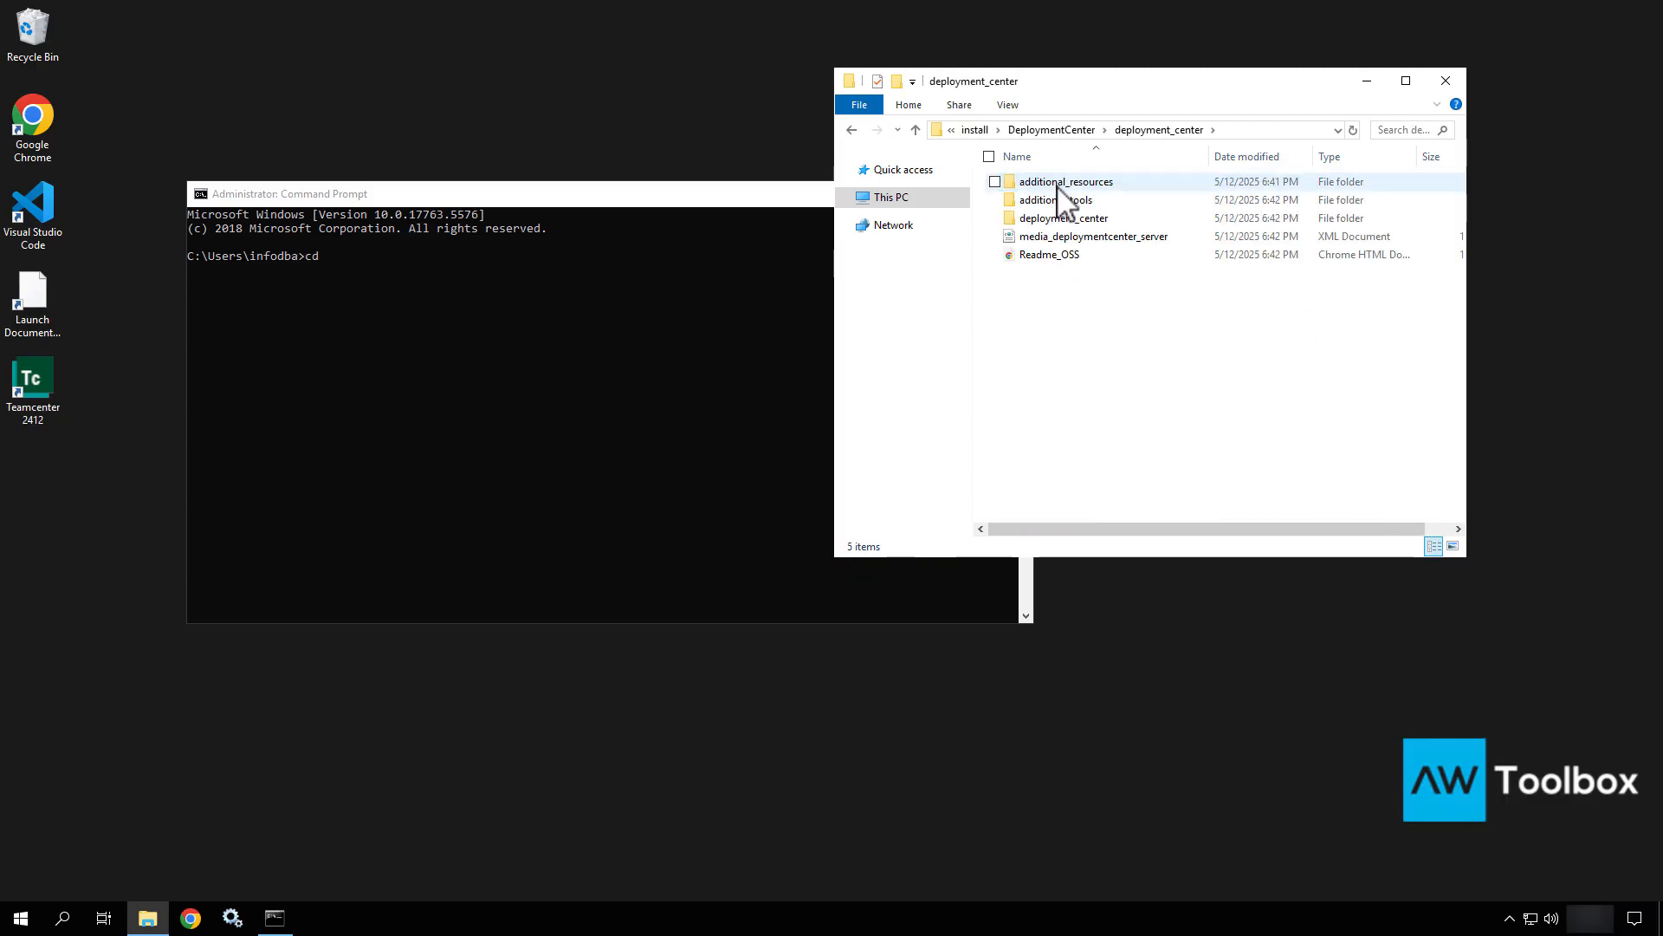
{"action": "double_click", "coordinate": [1066, 221]}
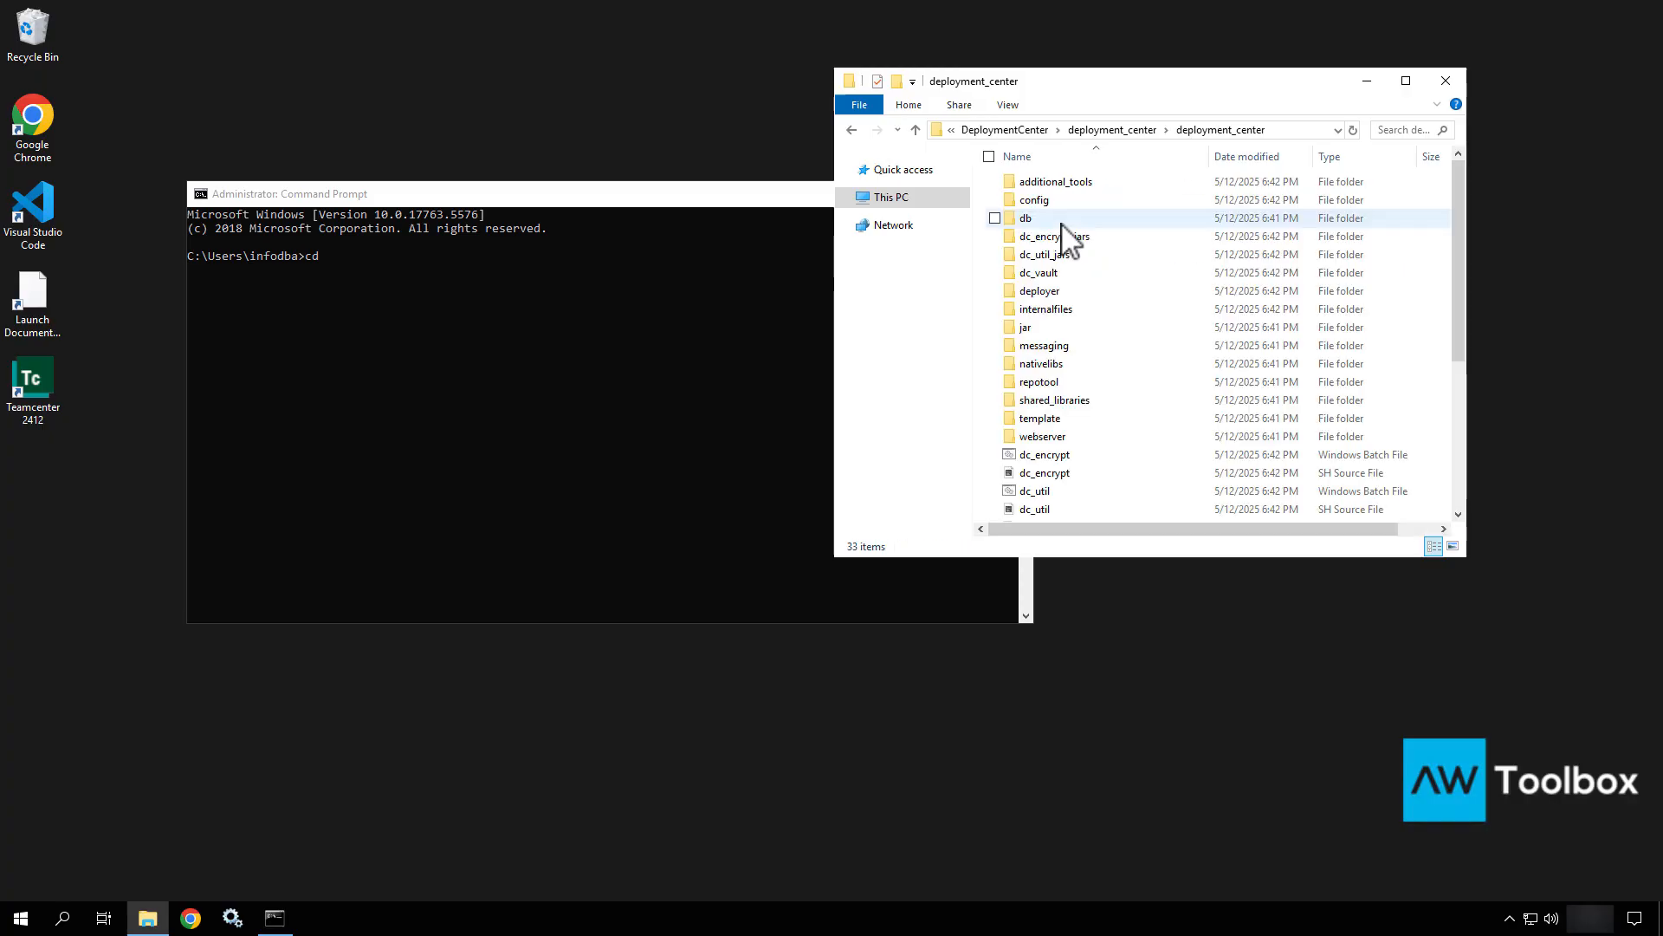
{"action": "left_click", "coordinate": [1291, 135]}
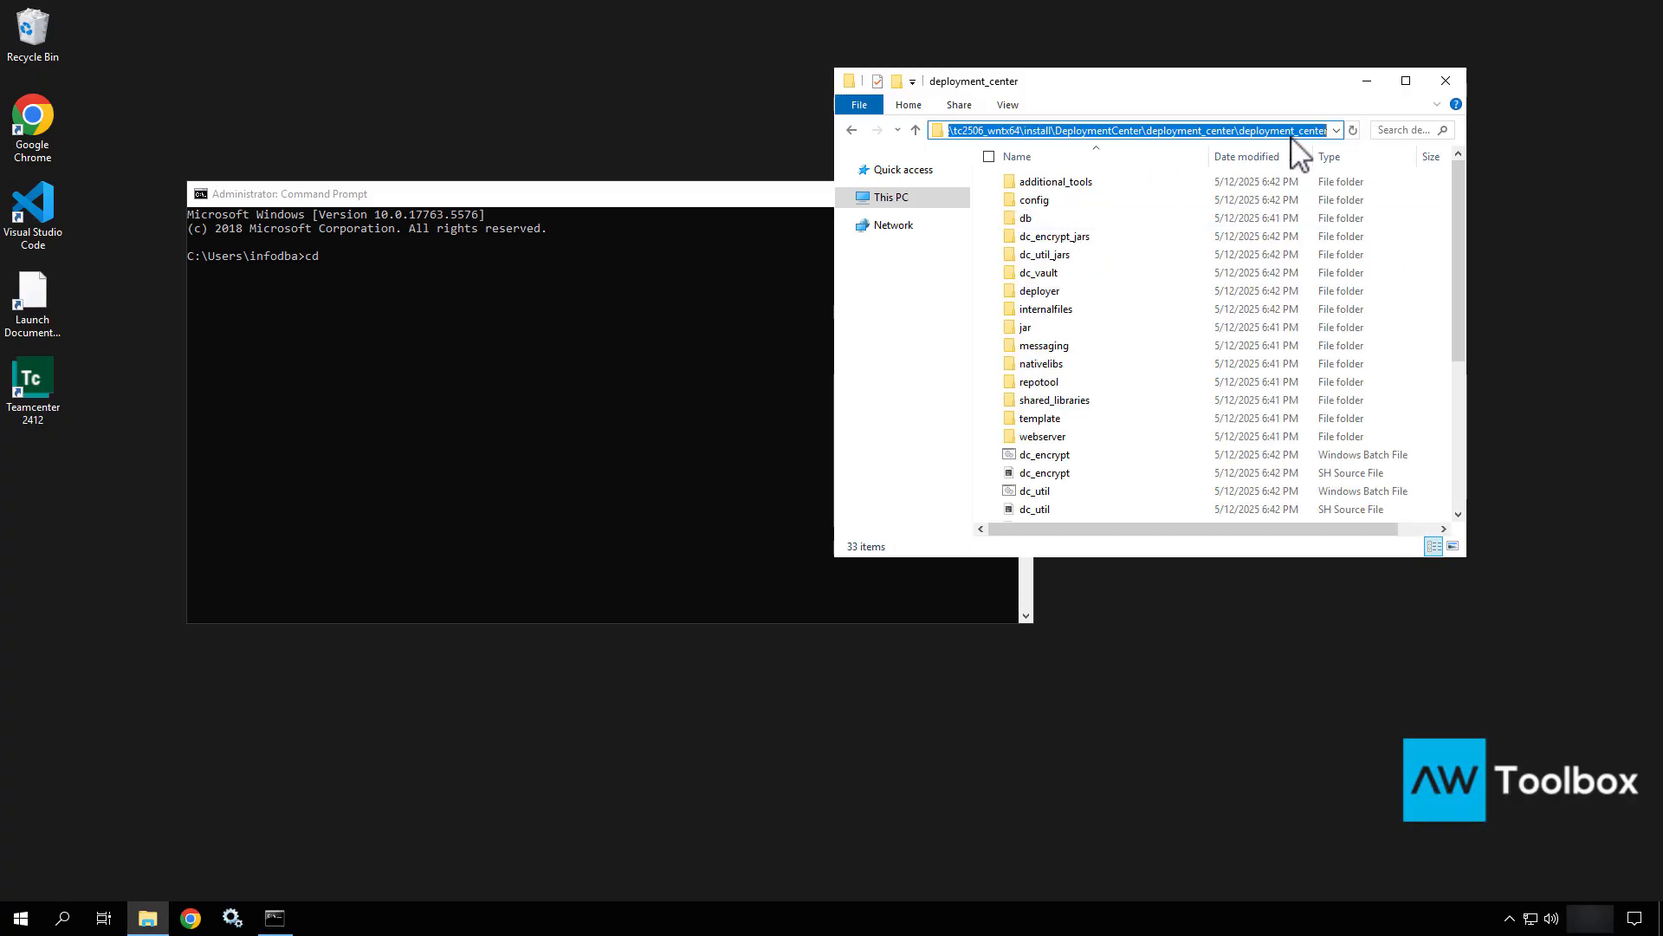
Change the Command Prompt directory to the pasted nested deployment_center kit path.
{"action": "left_click", "coordinate": [557, 344]}
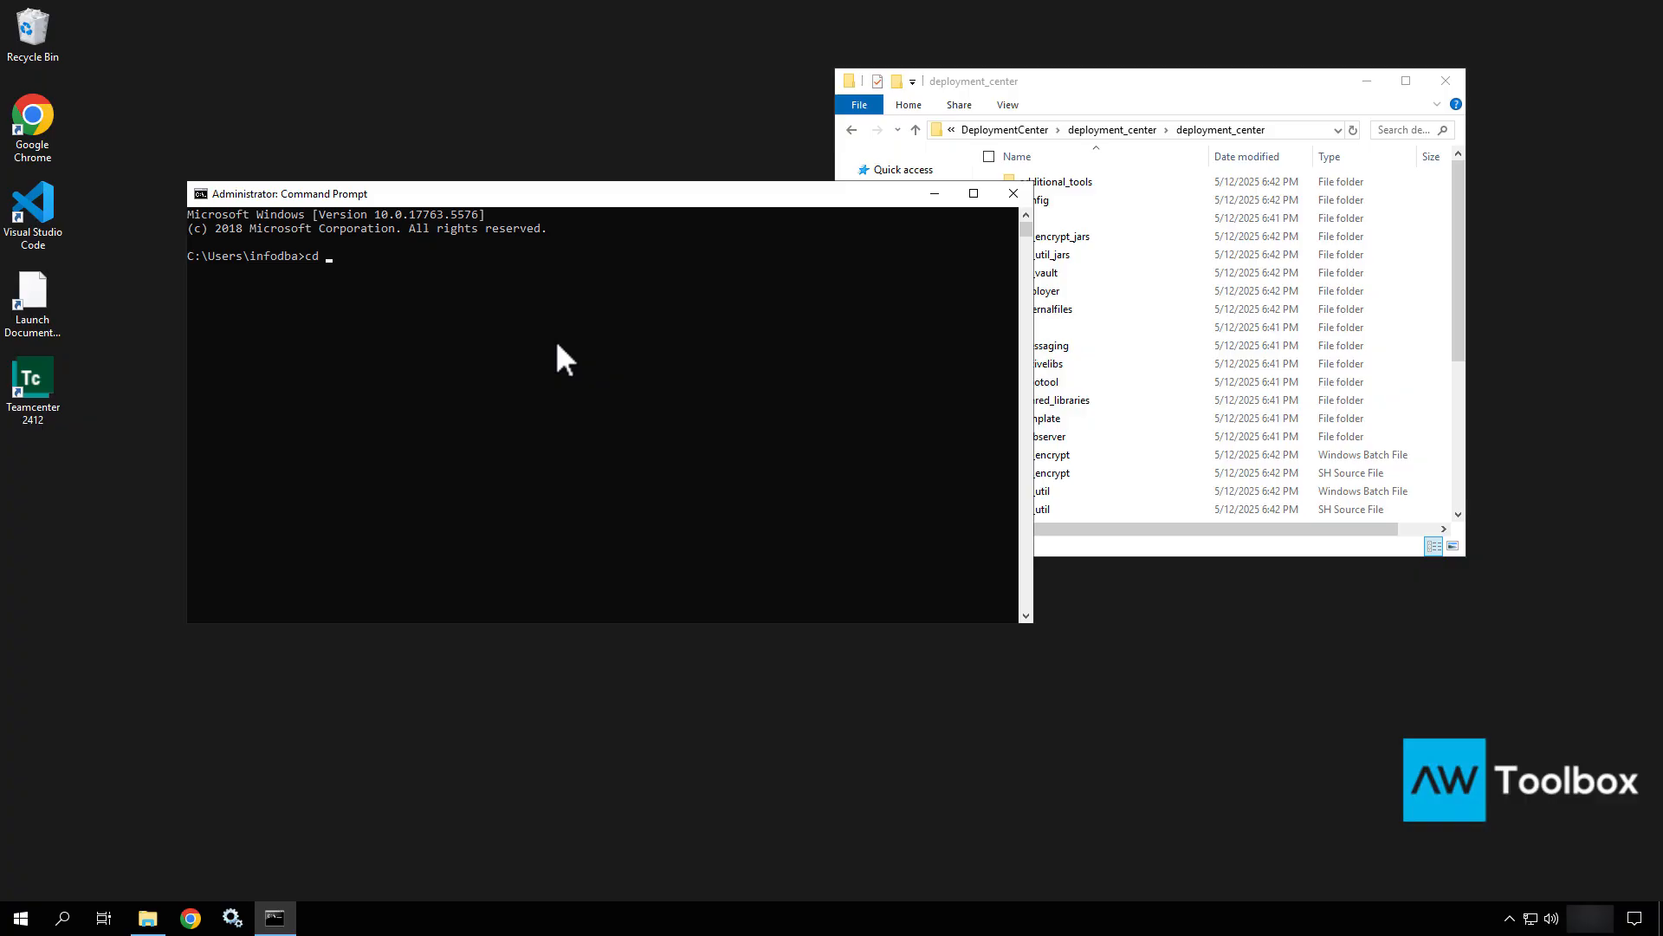
{"action": "type", "text": "cd"}
{"action": "type", "text": "C:\\apps\\media\\Siemens\\Software\\tc2506_wntx64\\install\\DeploymentCenter\\deployment_center\\deployment_center"}
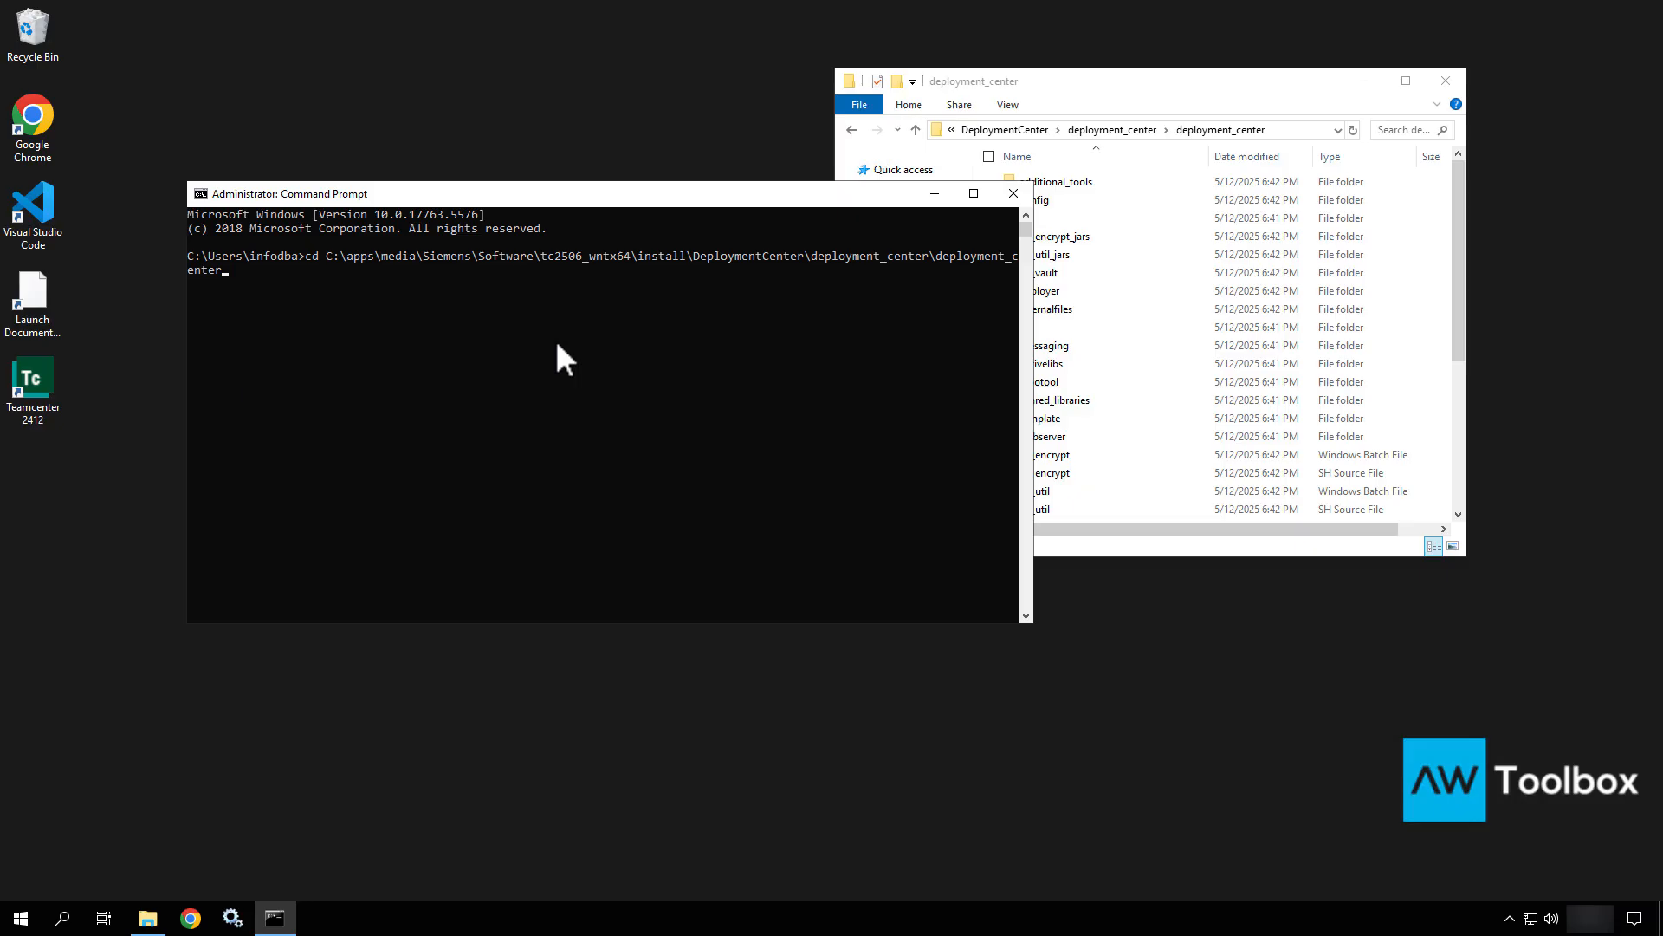
{"action": "key", "text": "Return"}
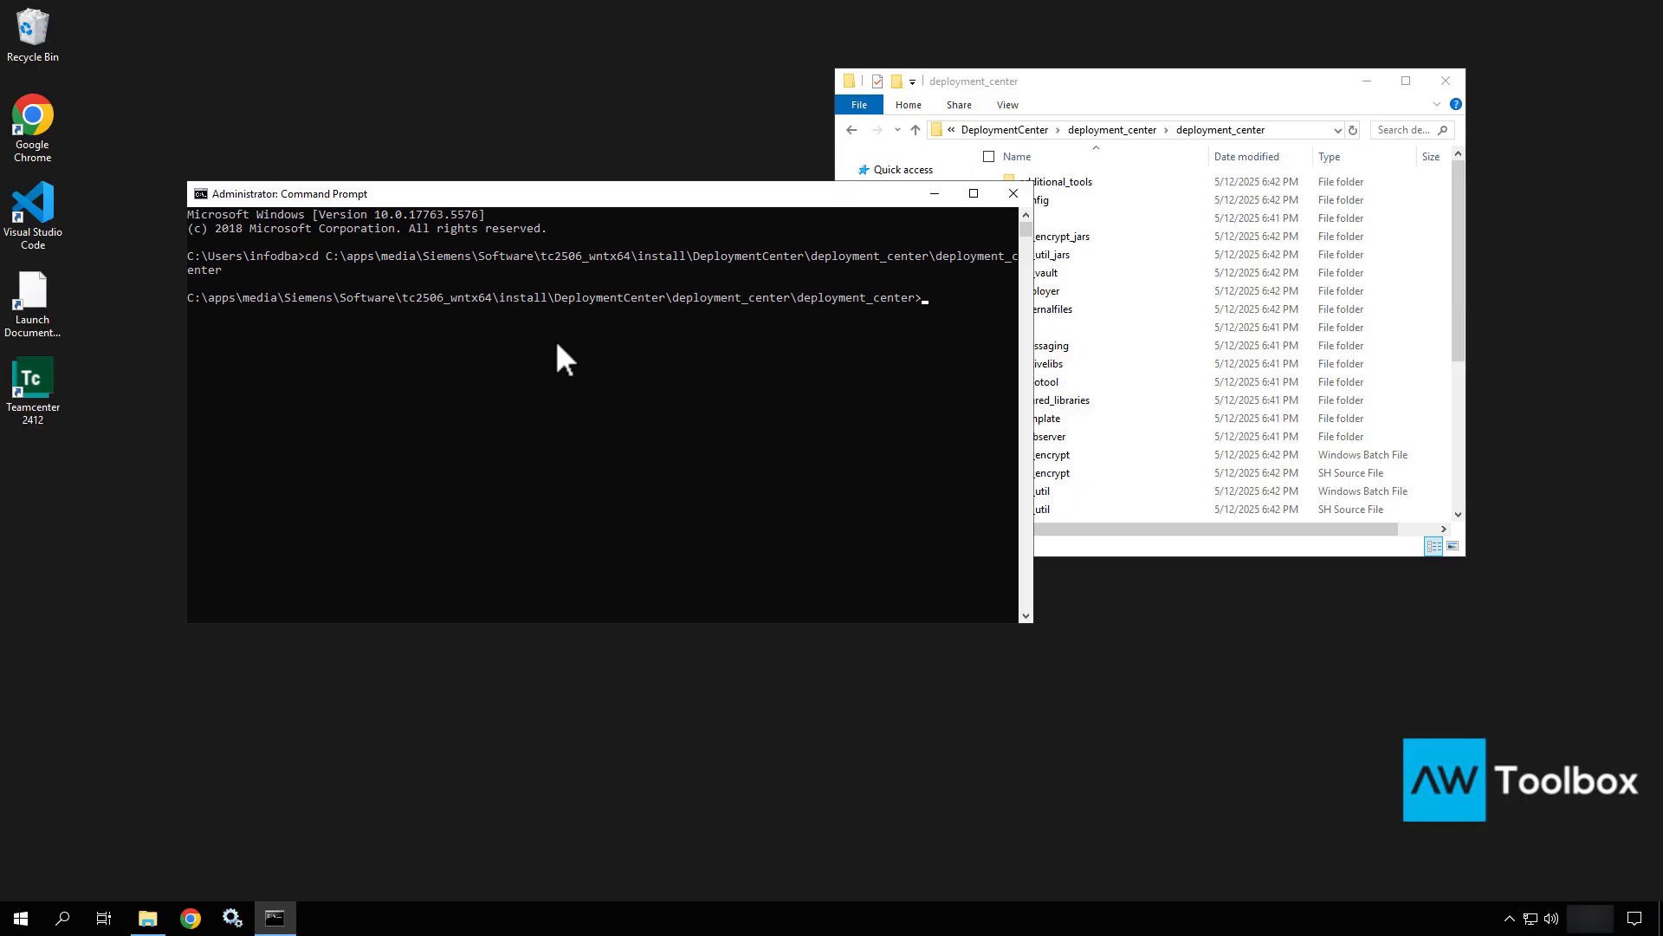
{"action": "type", "text": "de"}
{"action": "key", "text": "BackSpace"}
{"action": "key", "text": "BackSpace"}
Run deployment_center.bat -h in the Command Prompt to display its help.
{"action": "left_click", "coordinate": [1091, 368]}
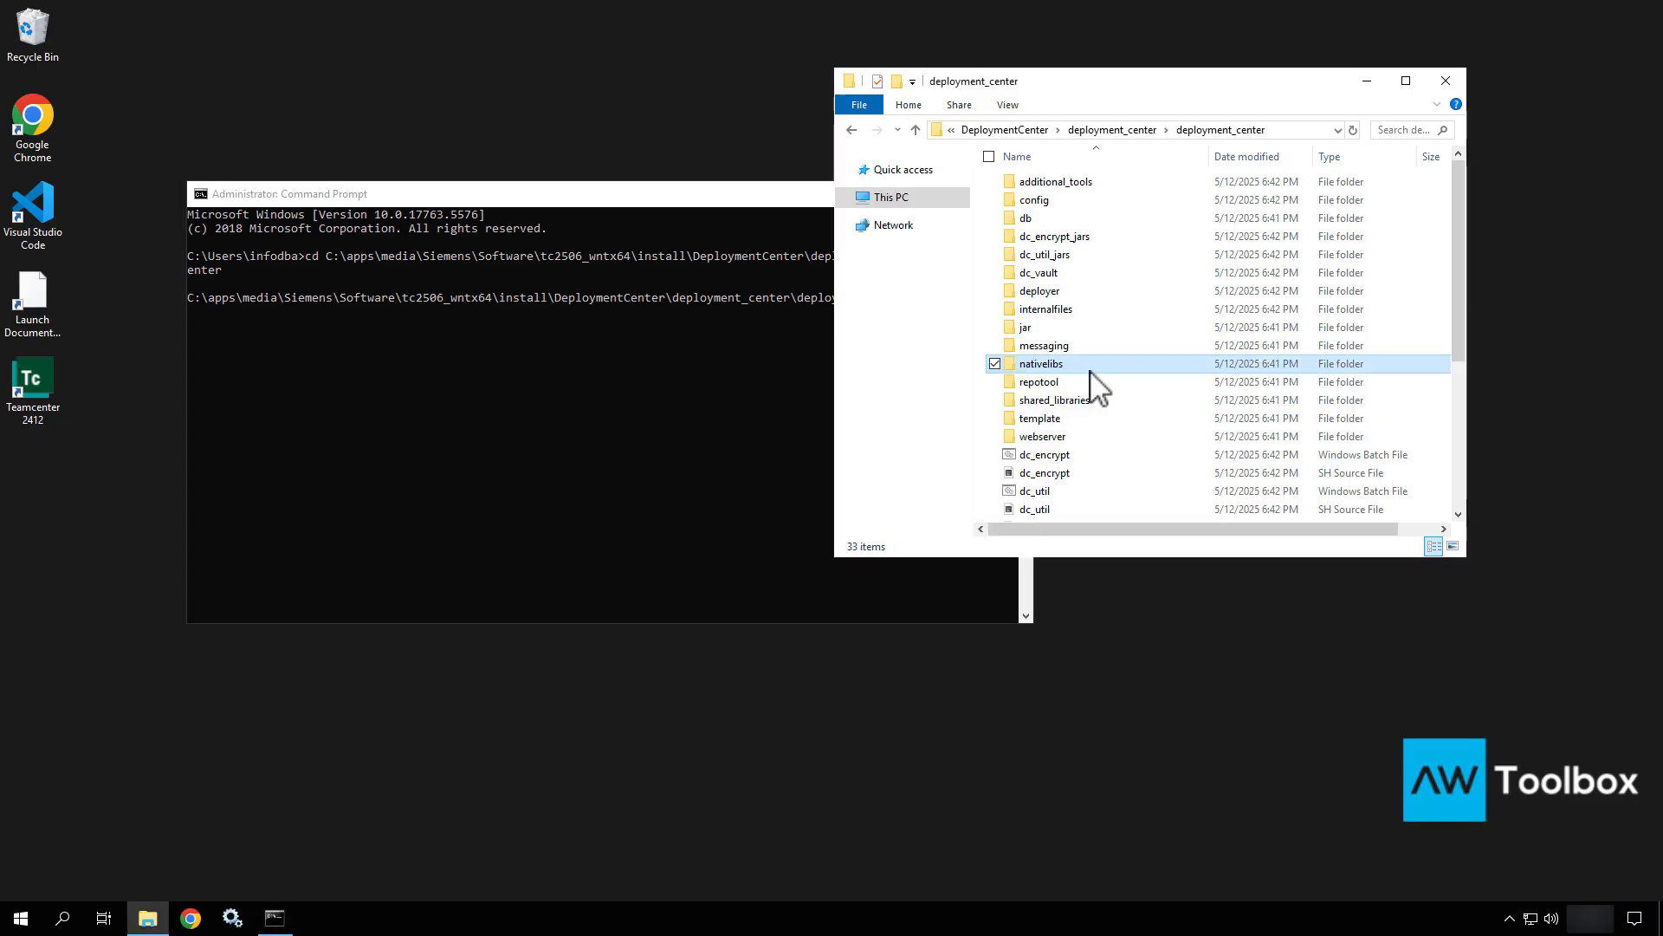
{"action": "scroll", "coordinate": [1091, 371], "scroll_direction": "down", "scroll_amount": 3}
{"action": "scroll", "coordinate": [1090, 371], "scroll_direction": "down", "scroll_amount": 1}
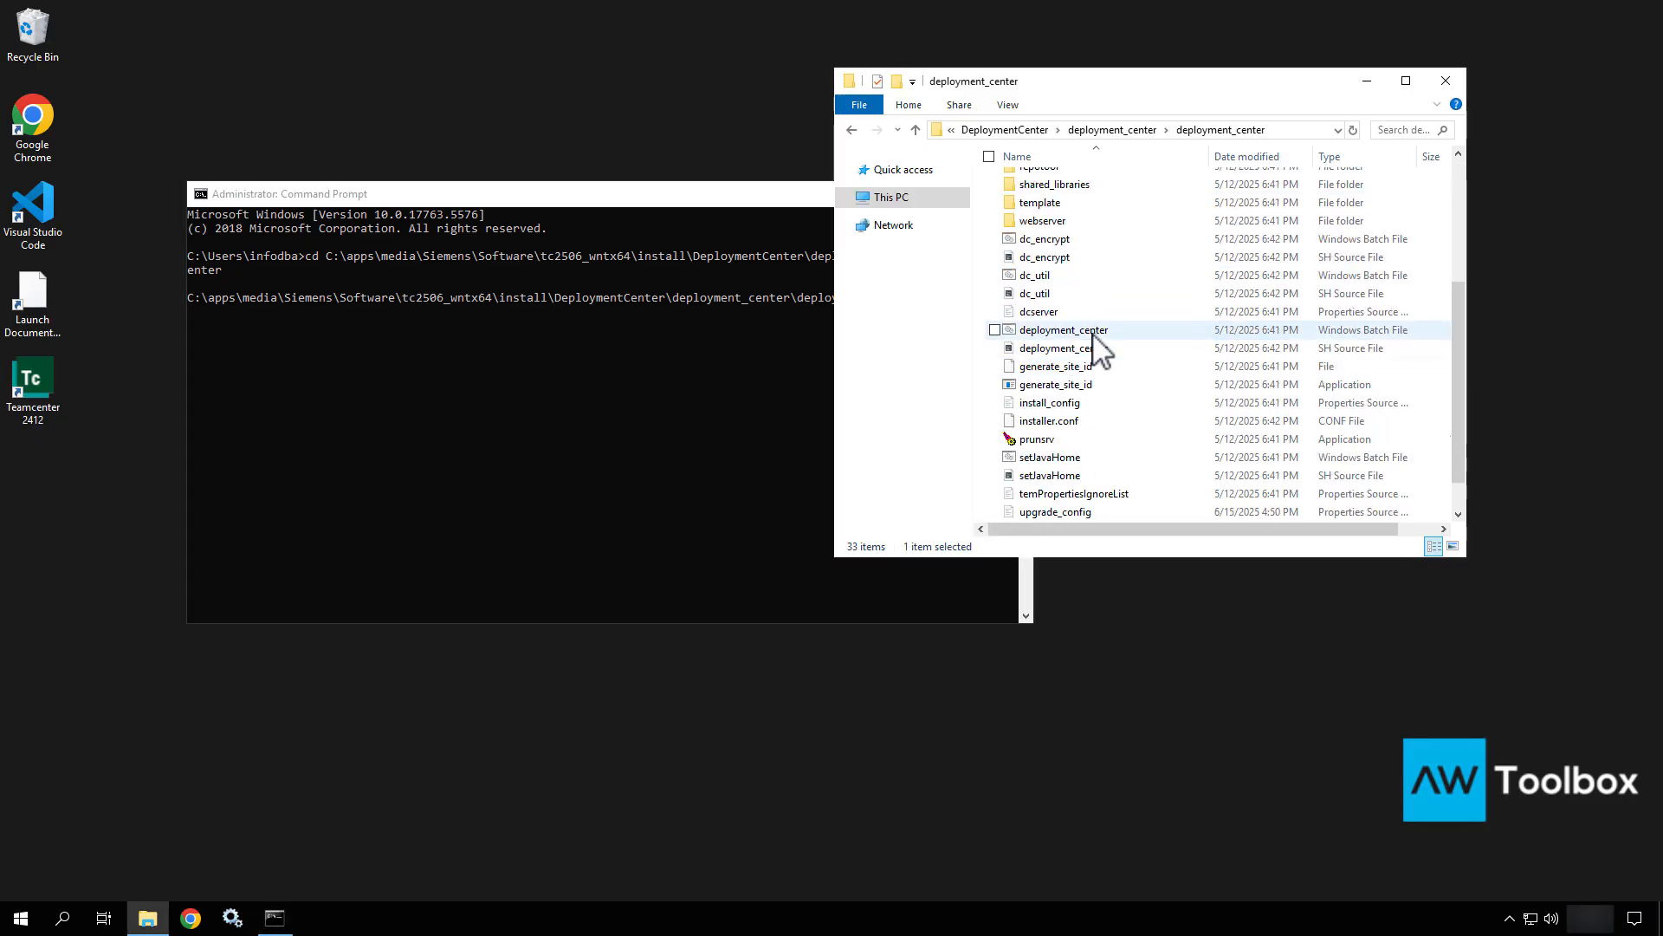
{"action": "left_click", "coordinate": [1094, 334]}
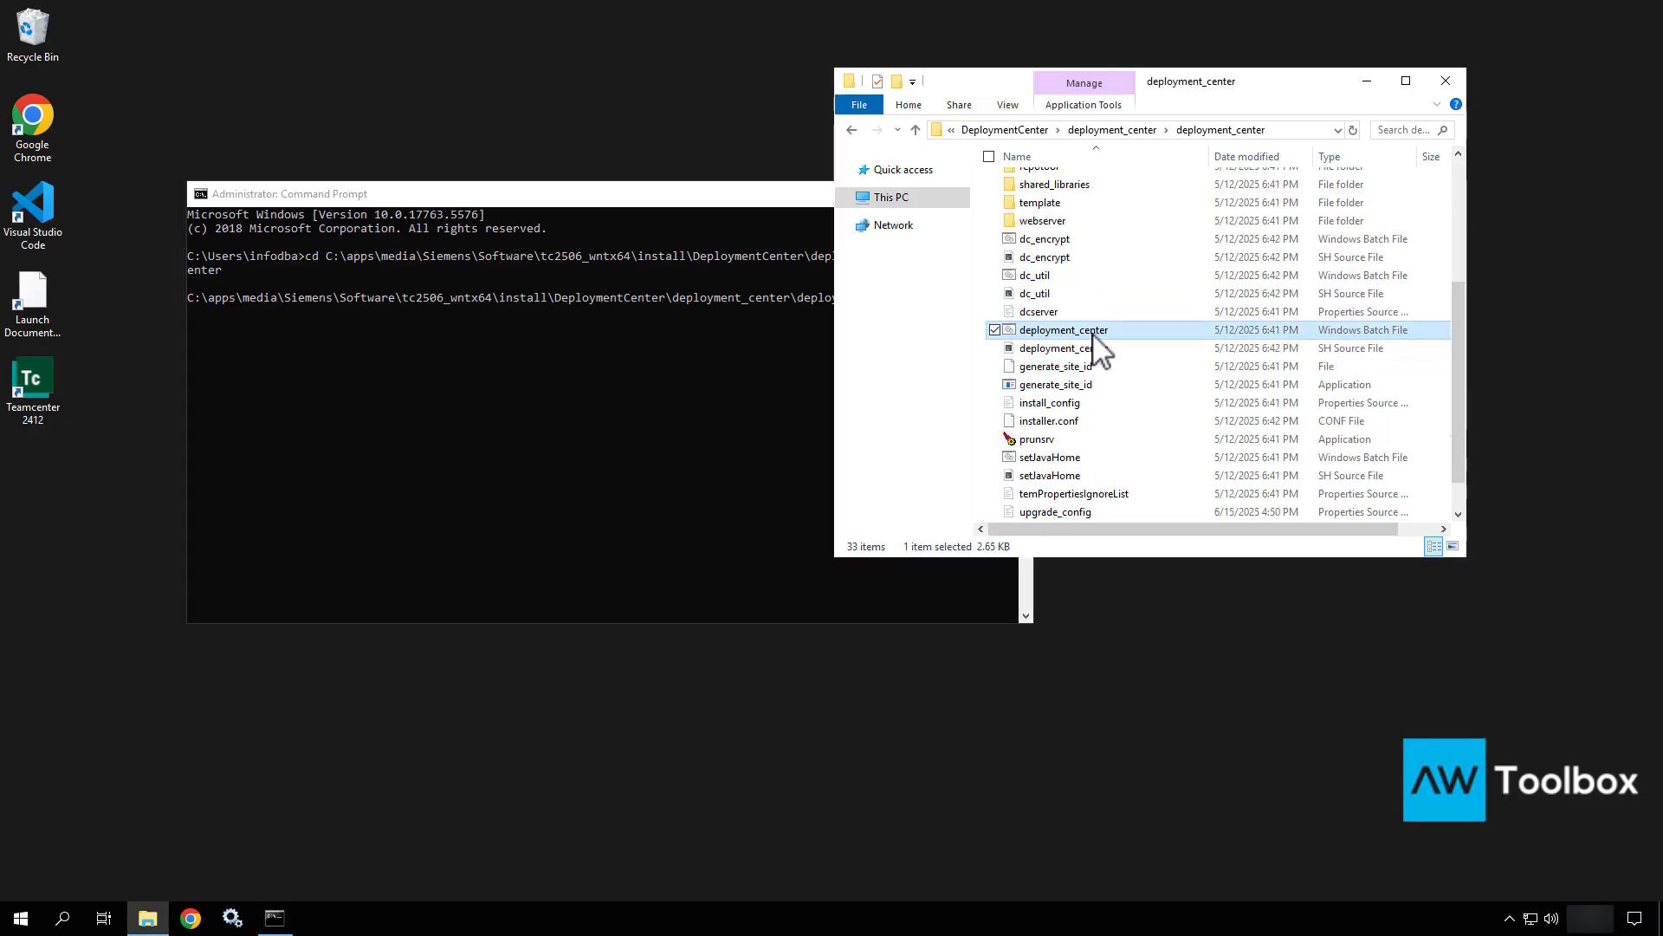
{"action": "left_click", "coordinate": [707, 378]}
{"action": "type", "text": "deployer"}
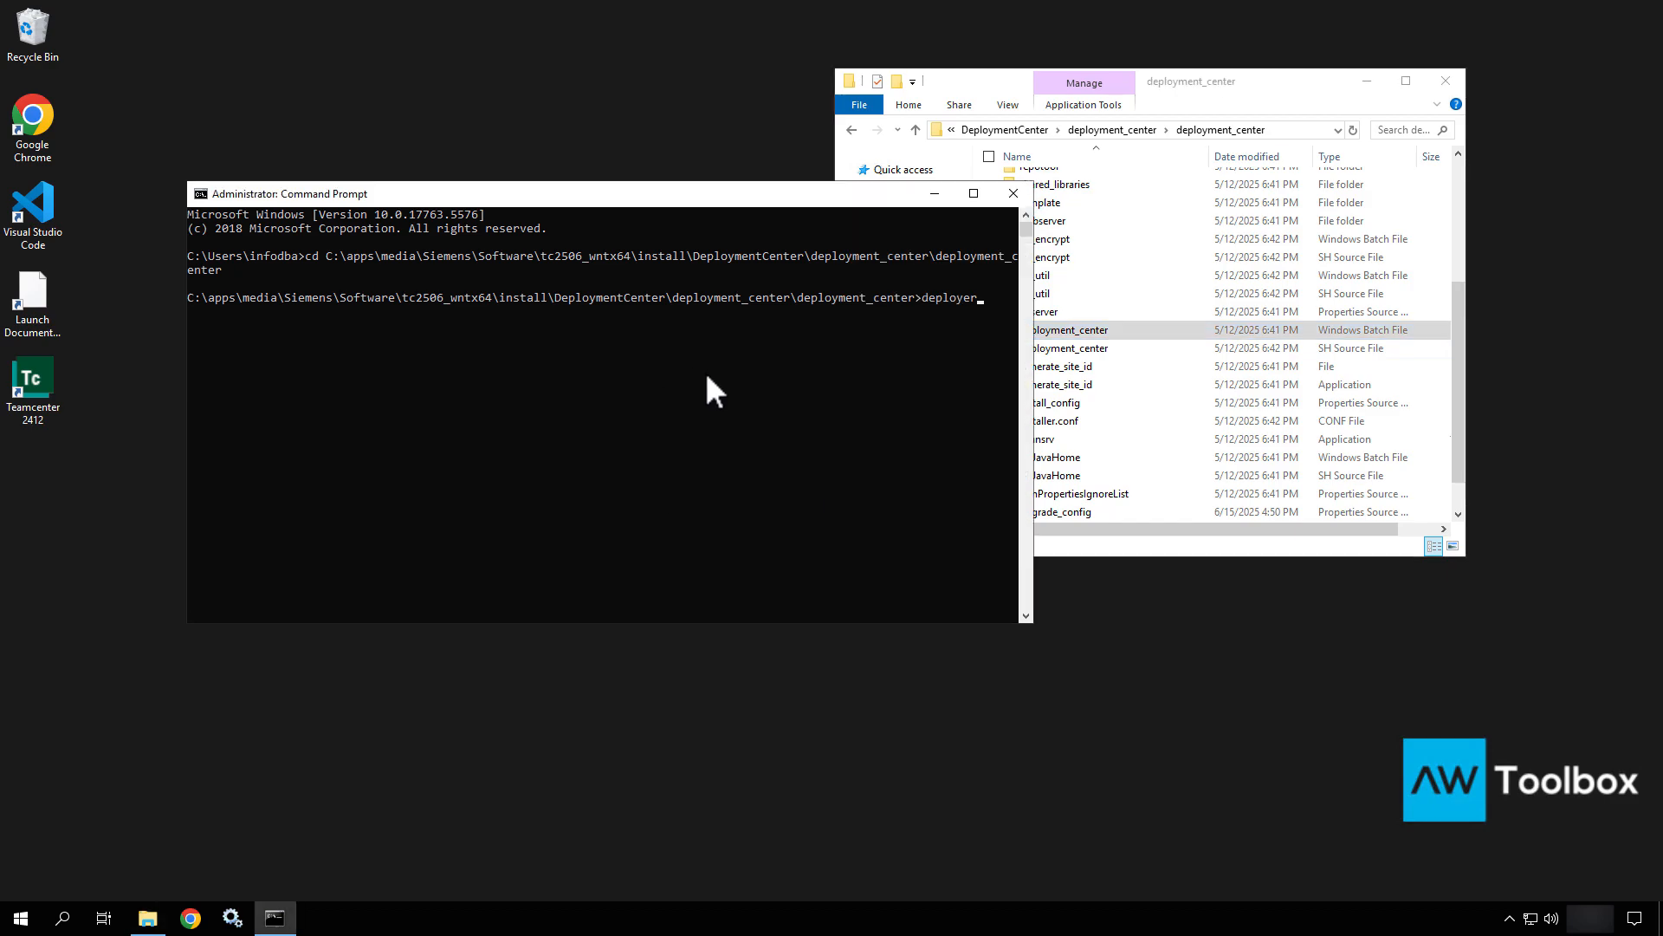
{"action": "key", "text": "Tab"}
{"action": "type", "text": "-h"}
{"action": "key", "text": "Return"}
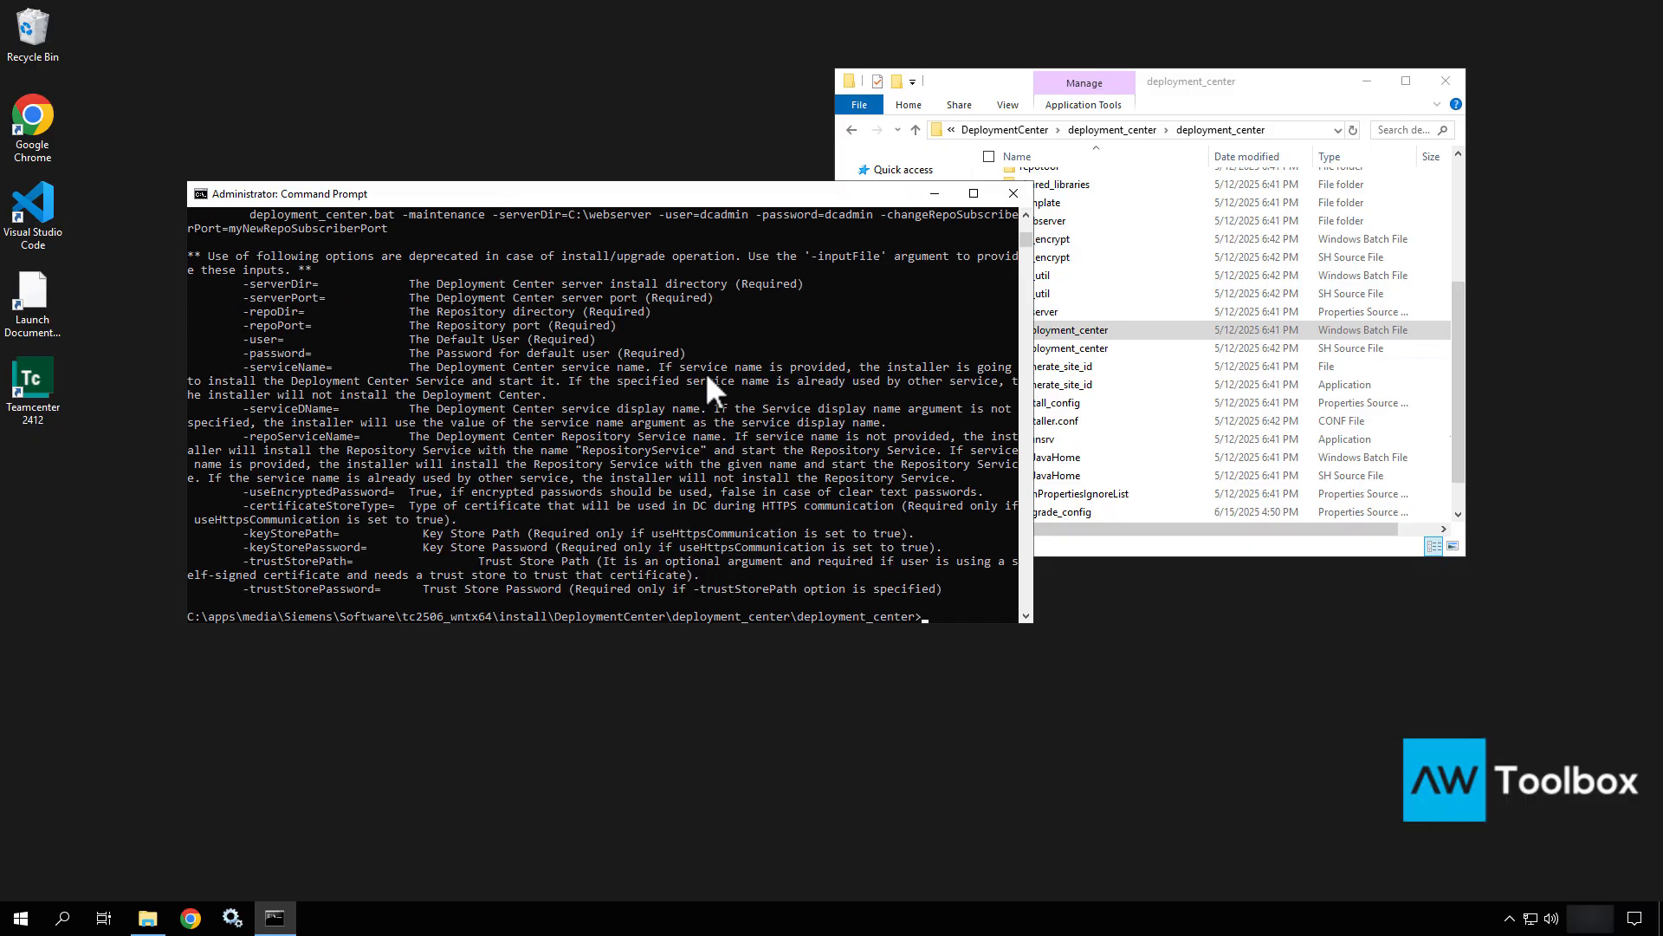
Scroll up to SAMPLE_USAGE and select the -upgrade -inputFile=upgrade_config.properties example line.
{"action": "scroll", "coordinate": [385, 528], "scroll_direction": "down", "scroll_amount": 3}
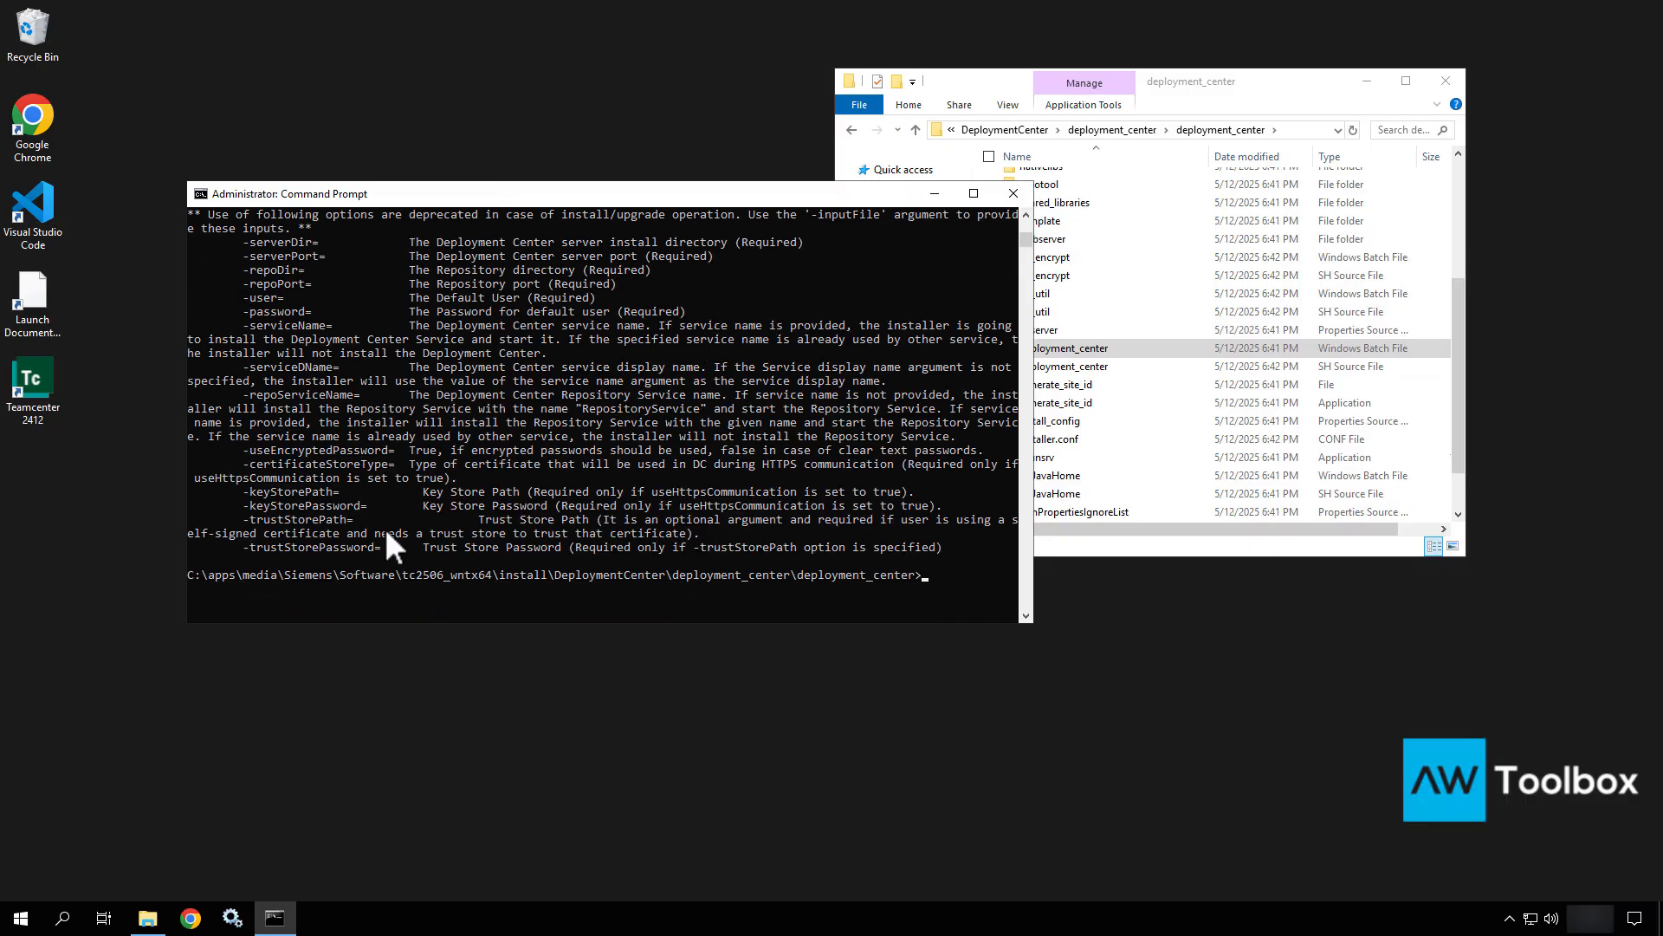
{"action": "scroll", "coordinate": [384, 528], "scroll_direction": "up", "scroll_amount": 5}
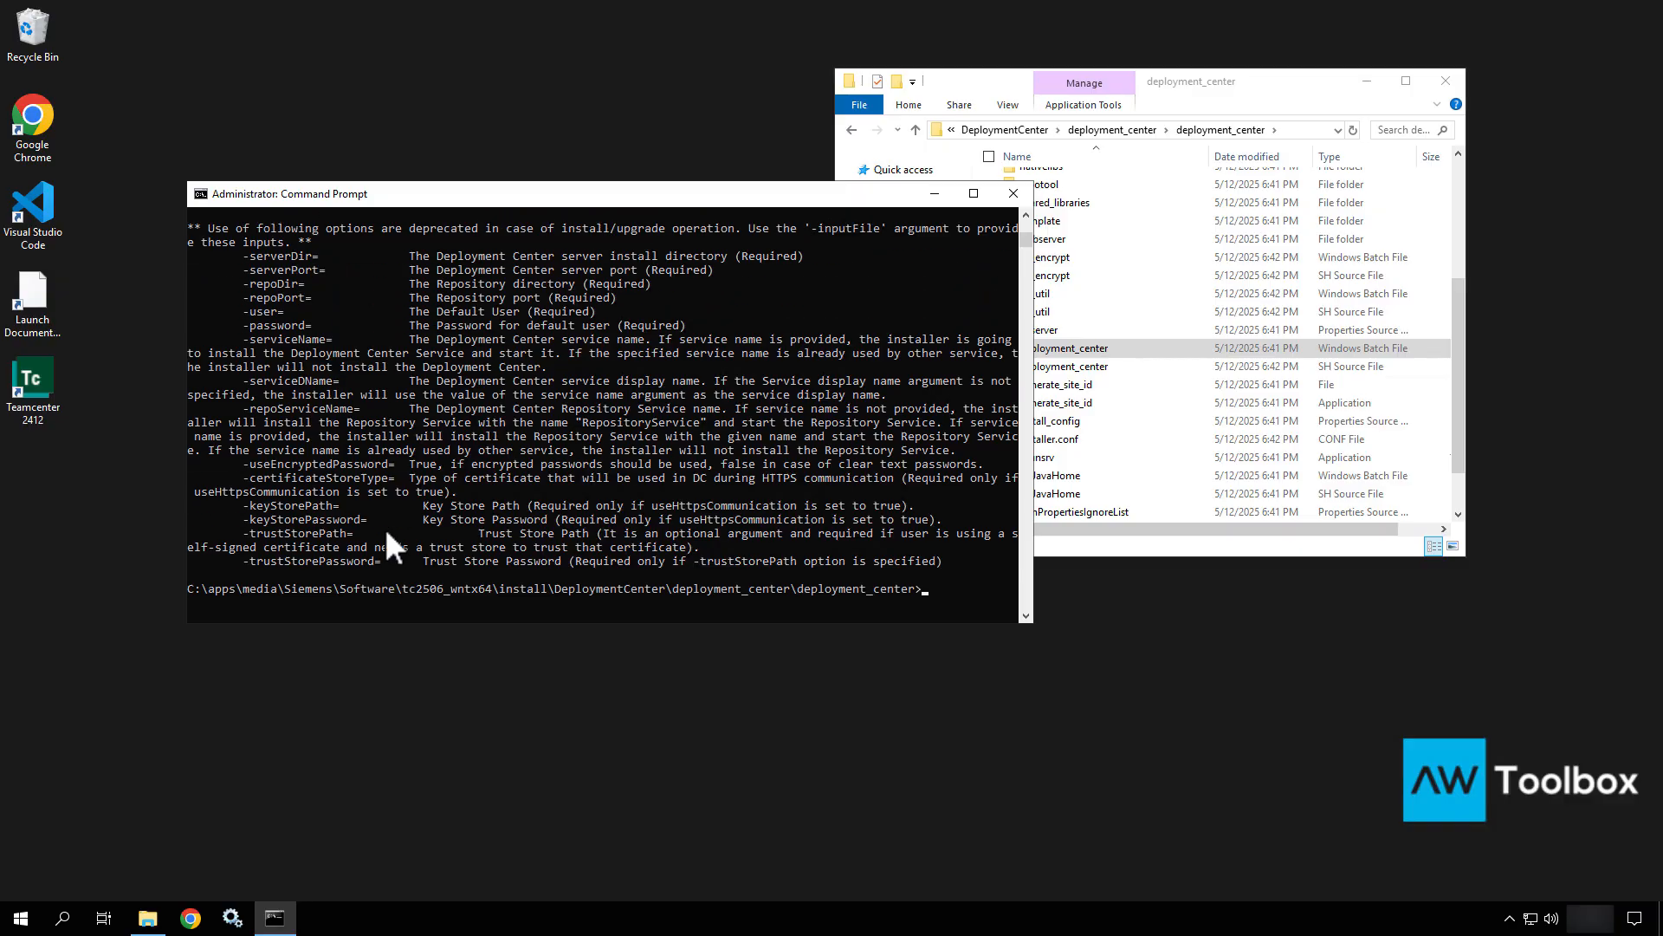
{"action": "scroll", "coordinate": [387, 533], "scroll_direction": "up", "scroll_amount": 8}
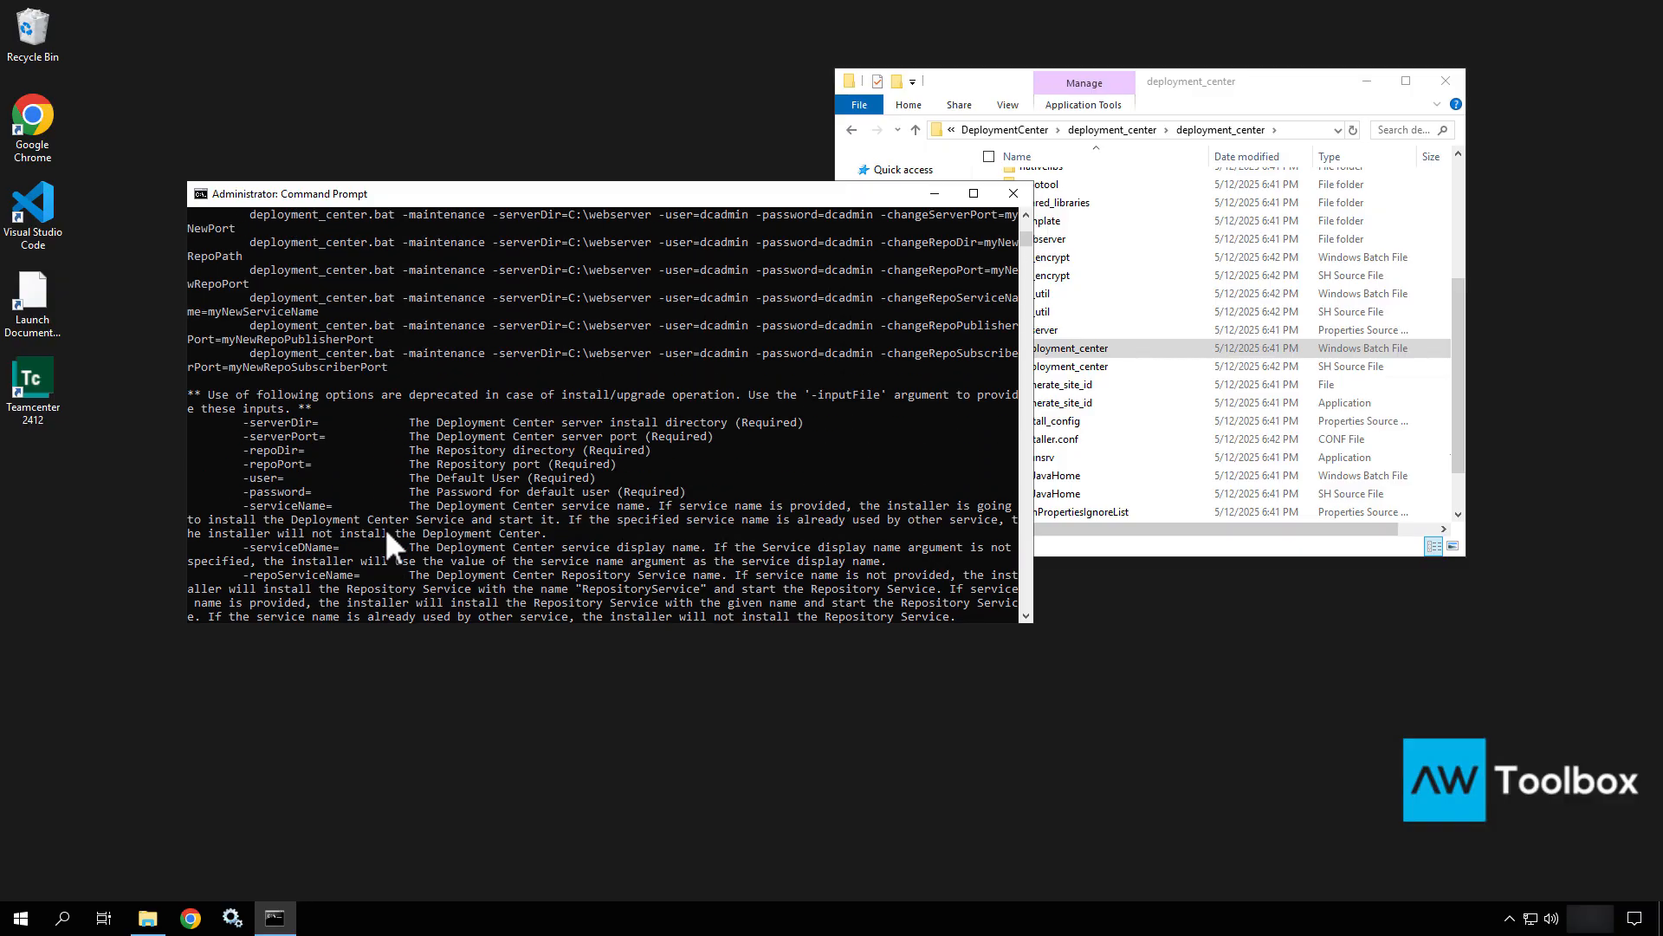
{"action": "scroll", "coordinate": [386, 533], "scroll_direction": "up", "scroll_amount": 6}
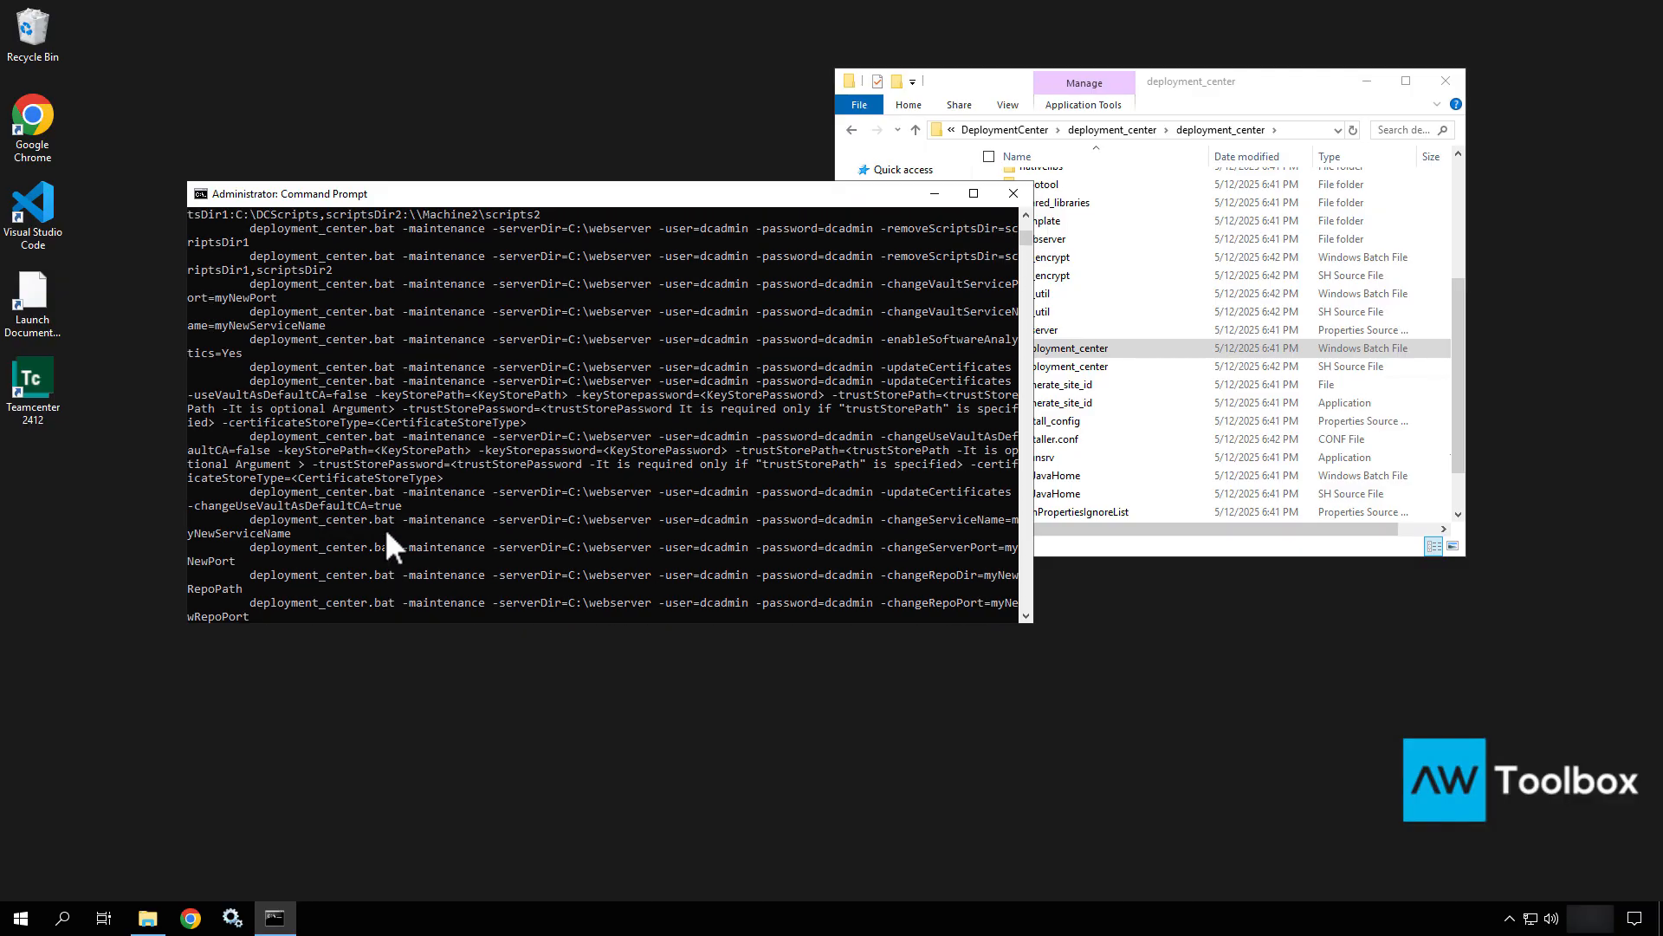
{"action": "scroll", "coordinate": [386, 533], "scroll_direction": "up", "scroll_amount": 3}
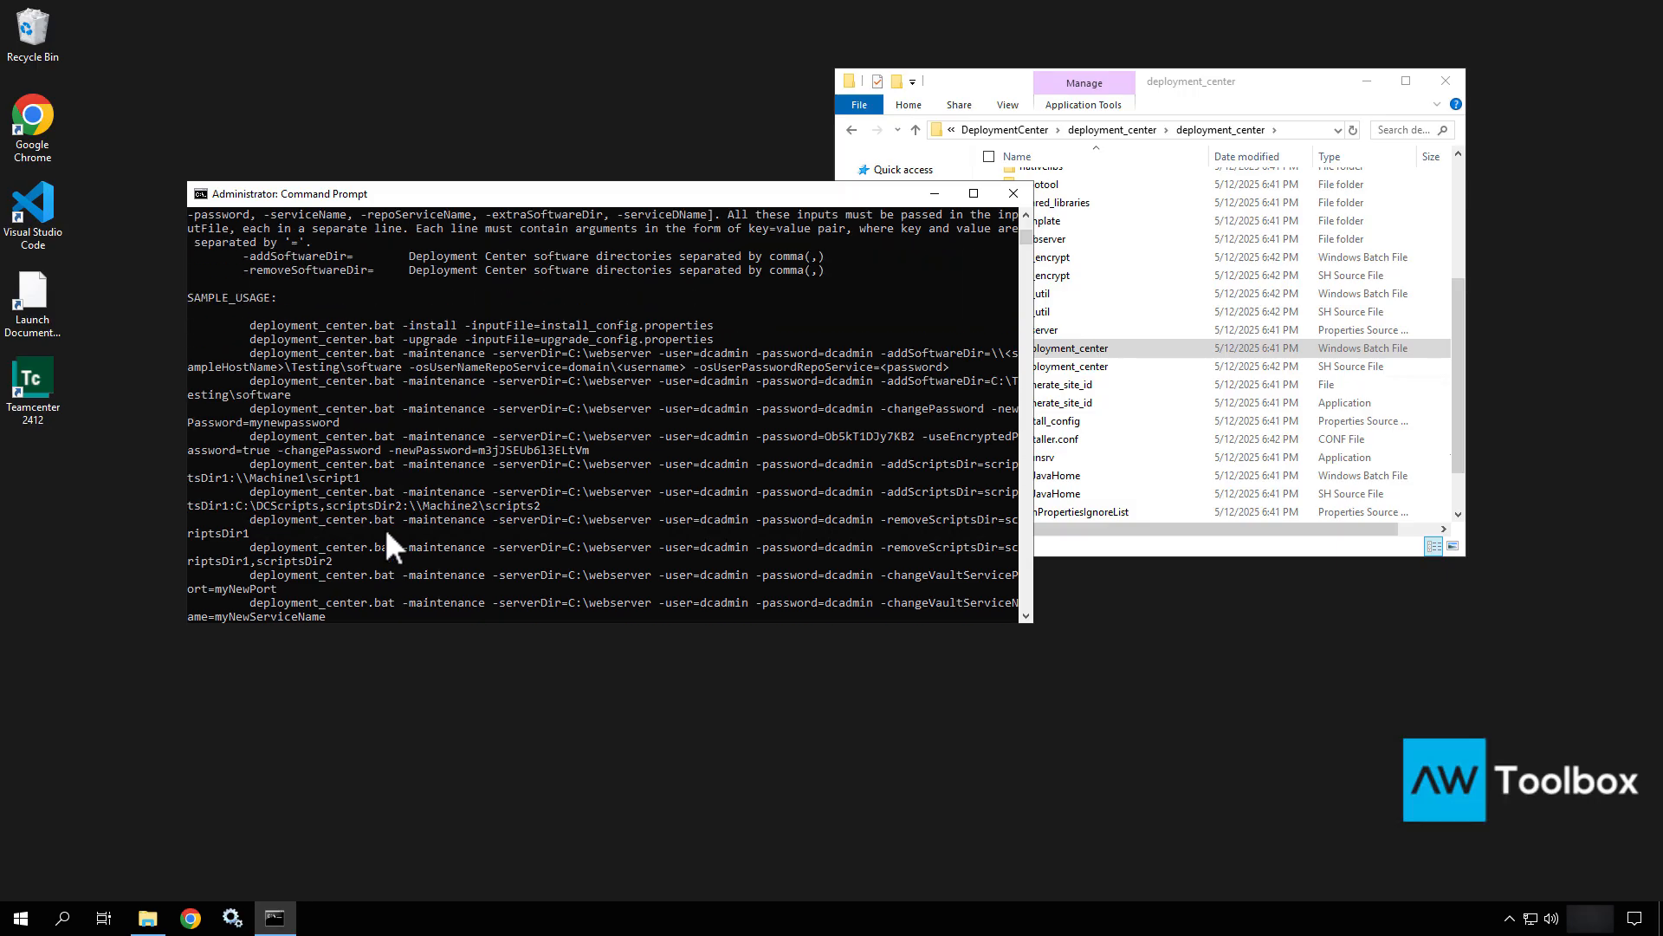
{"action": "left_click_drag", "start_coordinate": [719, 336], "coordinate": [261, 338]}
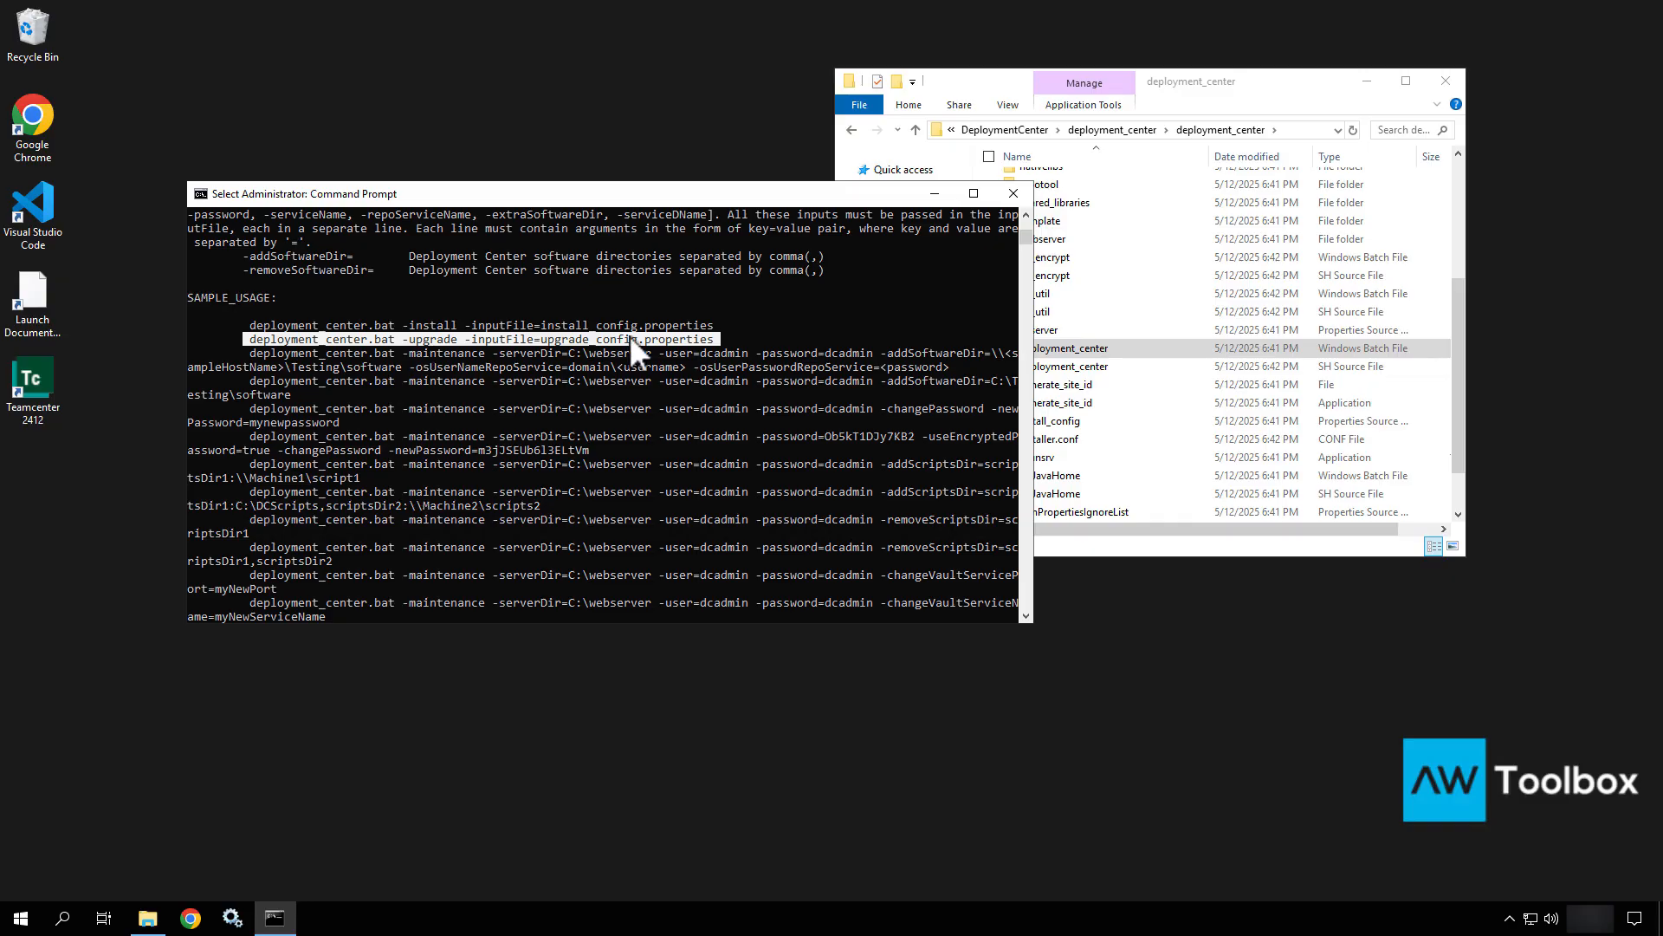
Run the copied deployment_center.bat -upgrade -inputFile=upgrade_config.properties command.
{"action": "key", "text": "ctrl+c"}
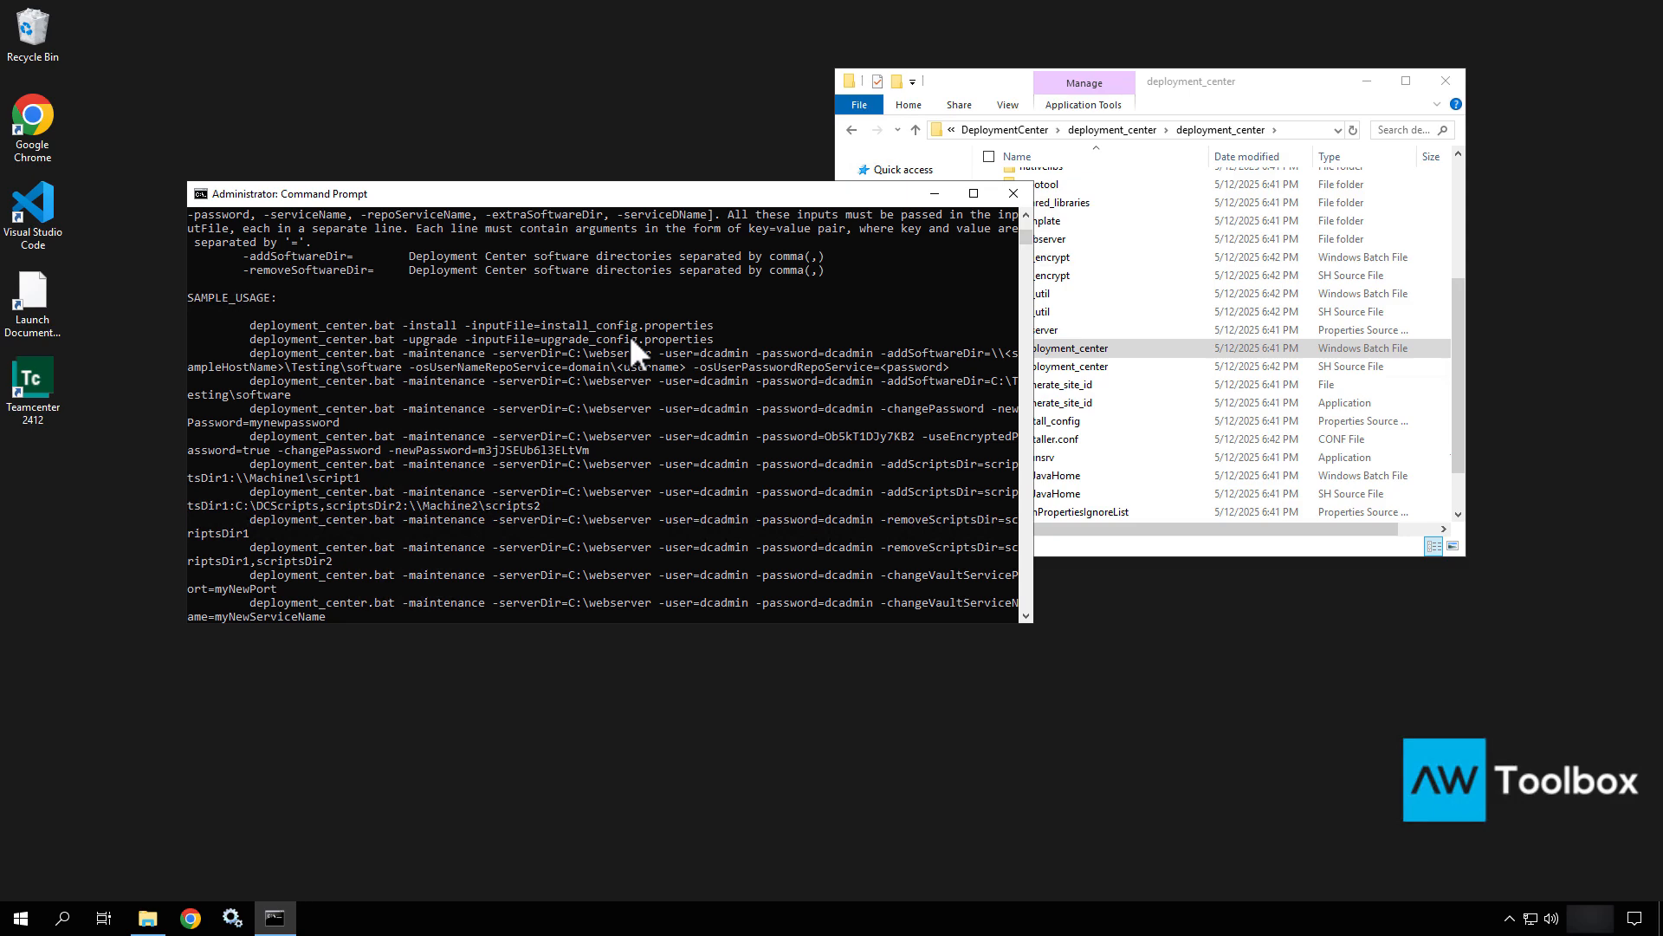
{"action": "key", "text": "Up"}
{"action": "key", "text": "BackSpace"}
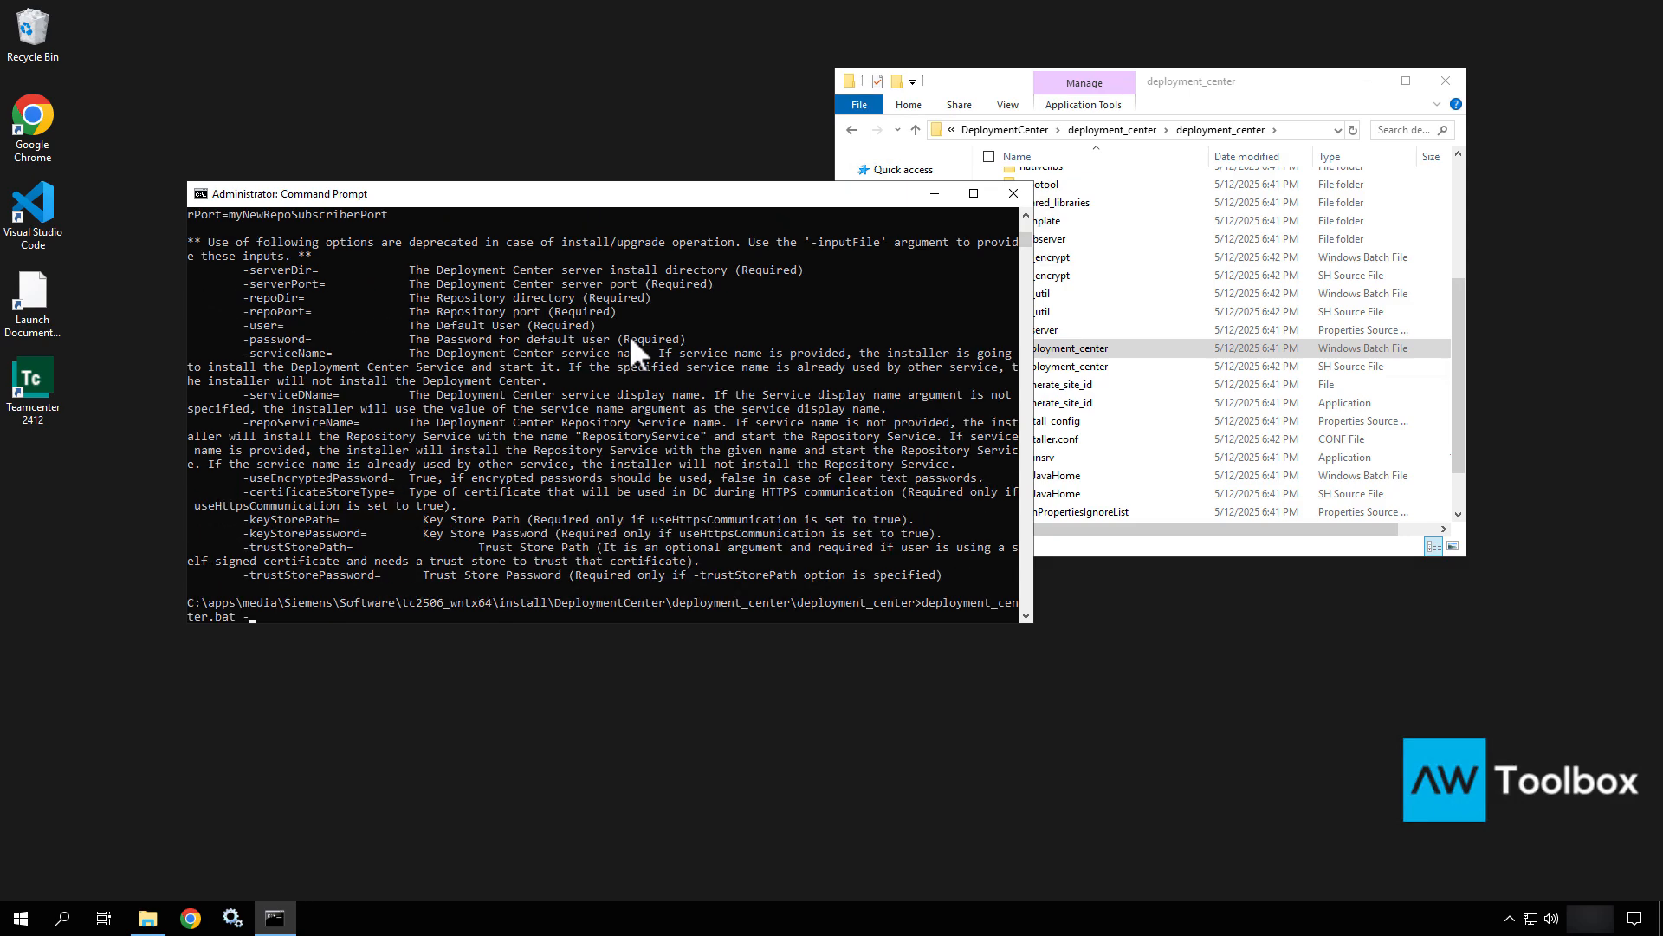
{"action": "key", "text": "BackSpace"}
{"action": "key", "text": "BackSpace"}
{"action": "key", "text": "BackSpace"}
{"action": "key", "text": "BackSpace"}
{"action": "key", "text": "BackSpace"}
{"action": "key", "text": "BackSpace"}
{"action": "key", "text": "BackSpace"}
{"action": "key", "text": "BackSpace"}
{"action": "key", "text": "BackSpace"}
{"action": "key", "text": "BackSpace"}
{"action": "key", "text": "BackSpace"}
{"action": "key", "text": "BackSpace"}
{"action": "key", "text": "BackSpace"}
{"action": "key", "text": "BackSpace"}
{"action": "key", "text": "BackSpace"}
{"action": "key", "text": "BackSpace"}
{"action": "key", "text": "BackSpace"}
{"action": "key", "text": "BackSpace"}
{"action": "key", "text": "BackSpace"}
{"action": "key", "text": "BackSpace"}
{"action": "key", "text": "BackSpace"}
{"action": "key", "text": "ctrl+v"}
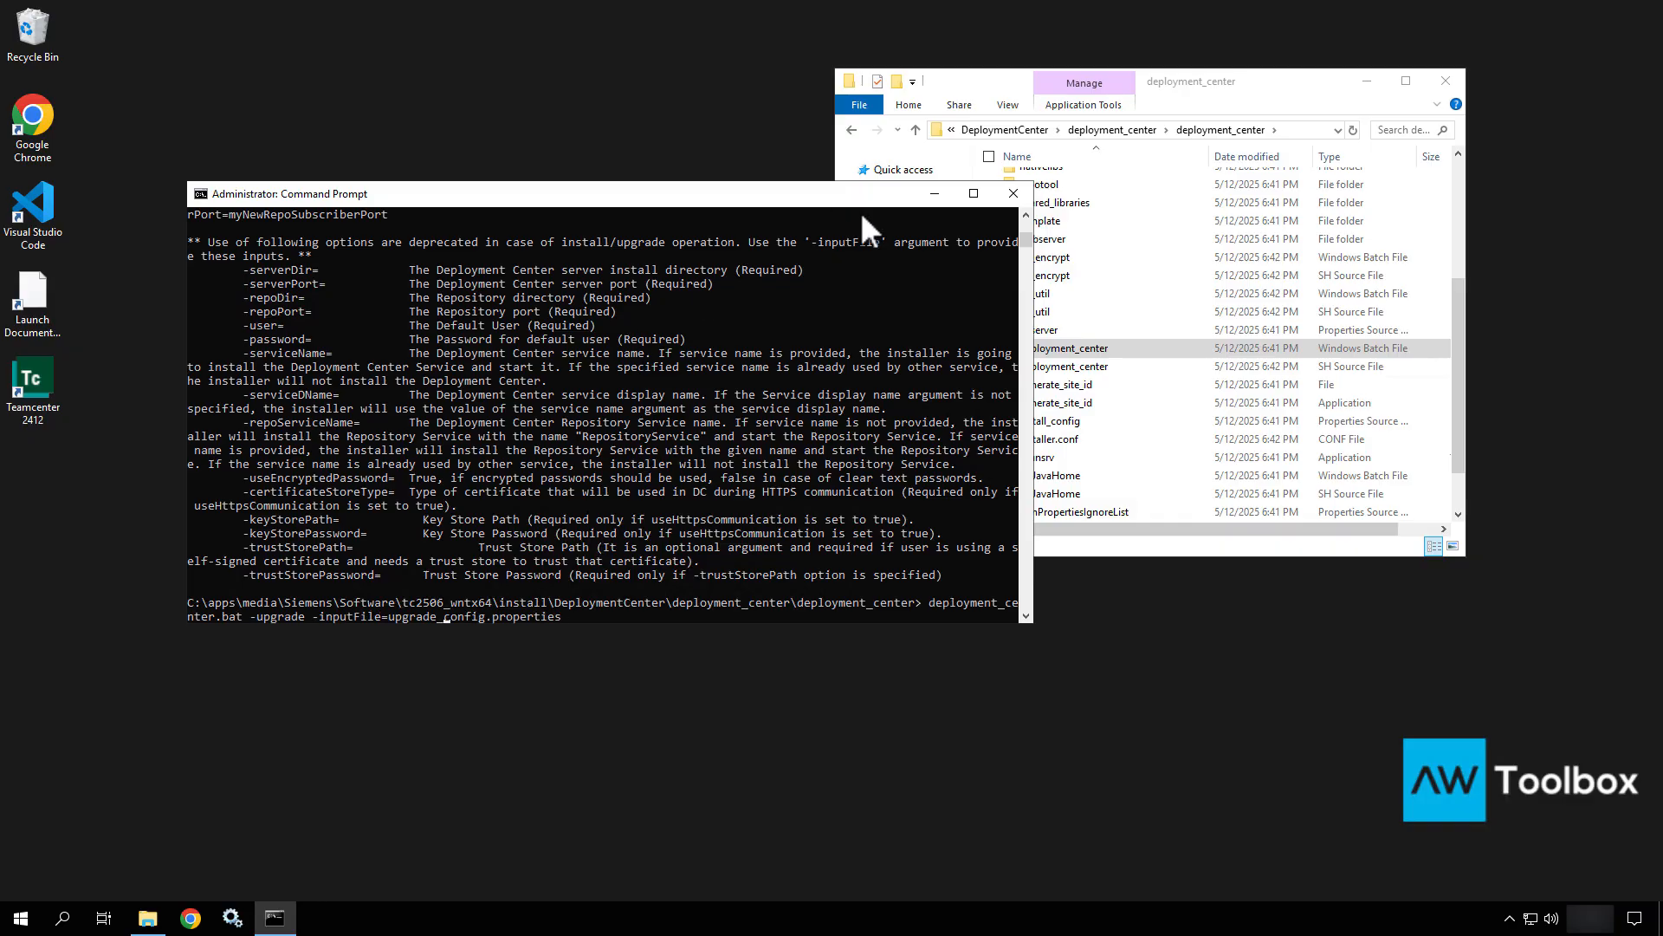
{"action": "key", "text": "Left"}
{"action": "key", "text": "Left"}
{"action": "key", "text": "Left"}
{"action": "key", "text": "Left"}
{"action": "key", "text": "Left"}
{"action": "key", "text": "Left"}
{"action": "key", "text": "Left"}
{"action": "key", "text": "Left"}
{"action": "key", "text": "Left"}
{"action": "key", "text": "Left"}
{"action": "key", "text": "Left"}
{"action": "key", "text": "Left"}
{"action": "key", "text": "Left"}
{"action": "key", "text": "Left"}
{"action": "key", "text": "Left"}
{"action": "key", "text": "Left"}
{"action": "scroll", "coordinate": [862, 216], "scroll_direction": "down", "scroll_amount": 4}
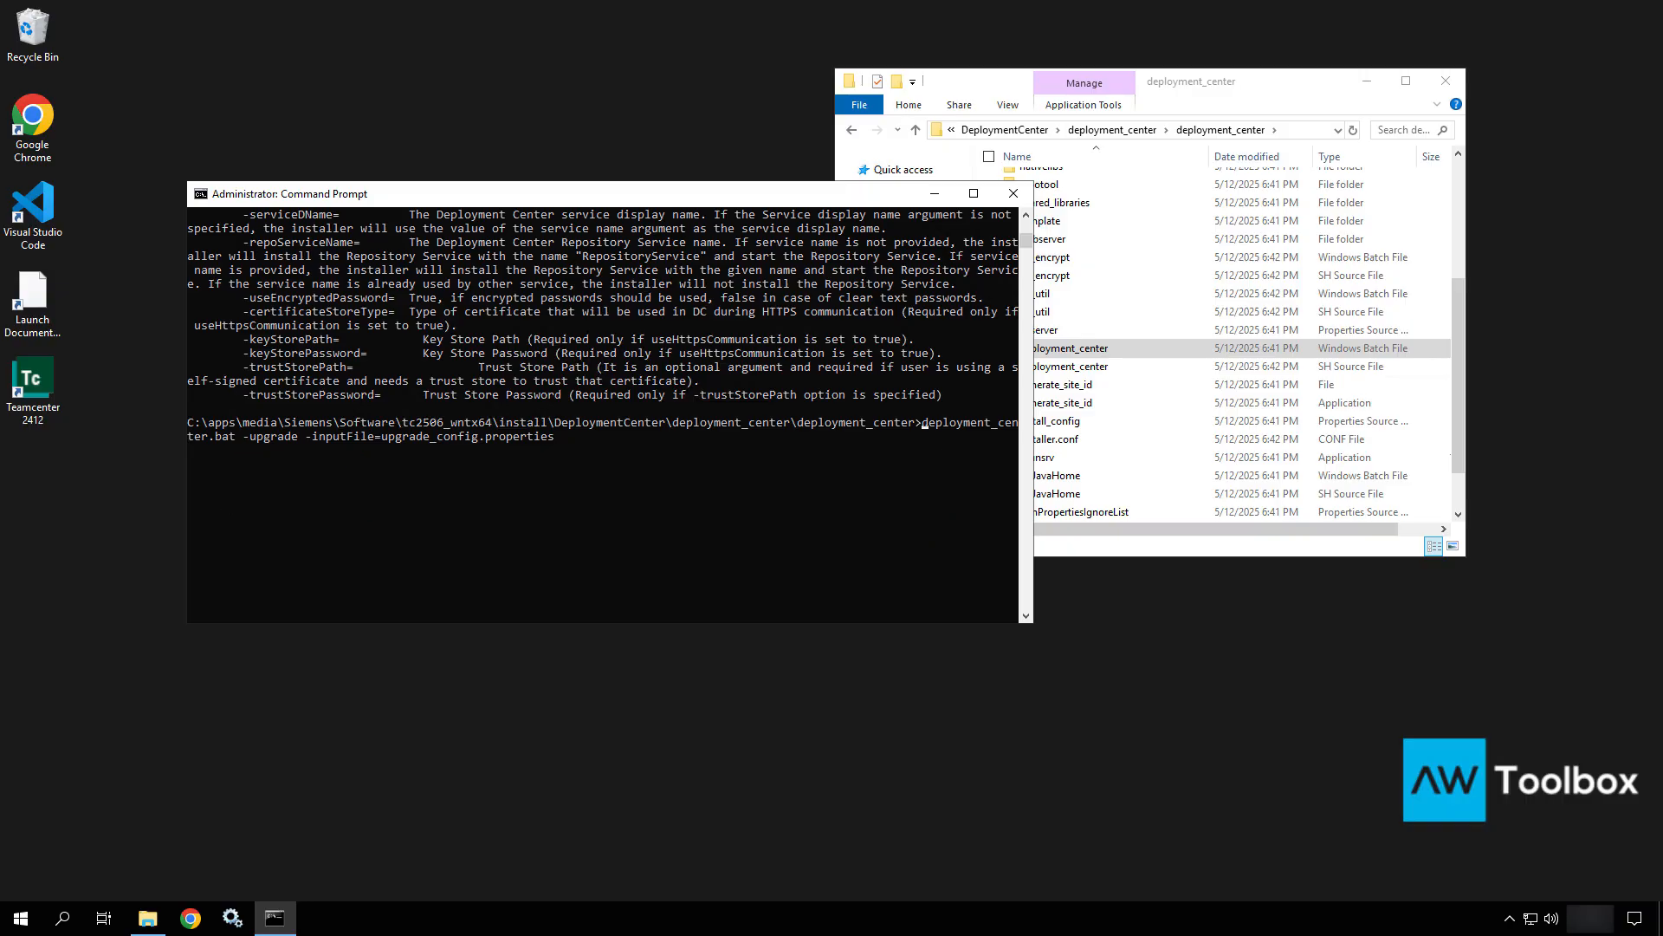
{"action": "key", "text": "Return"}
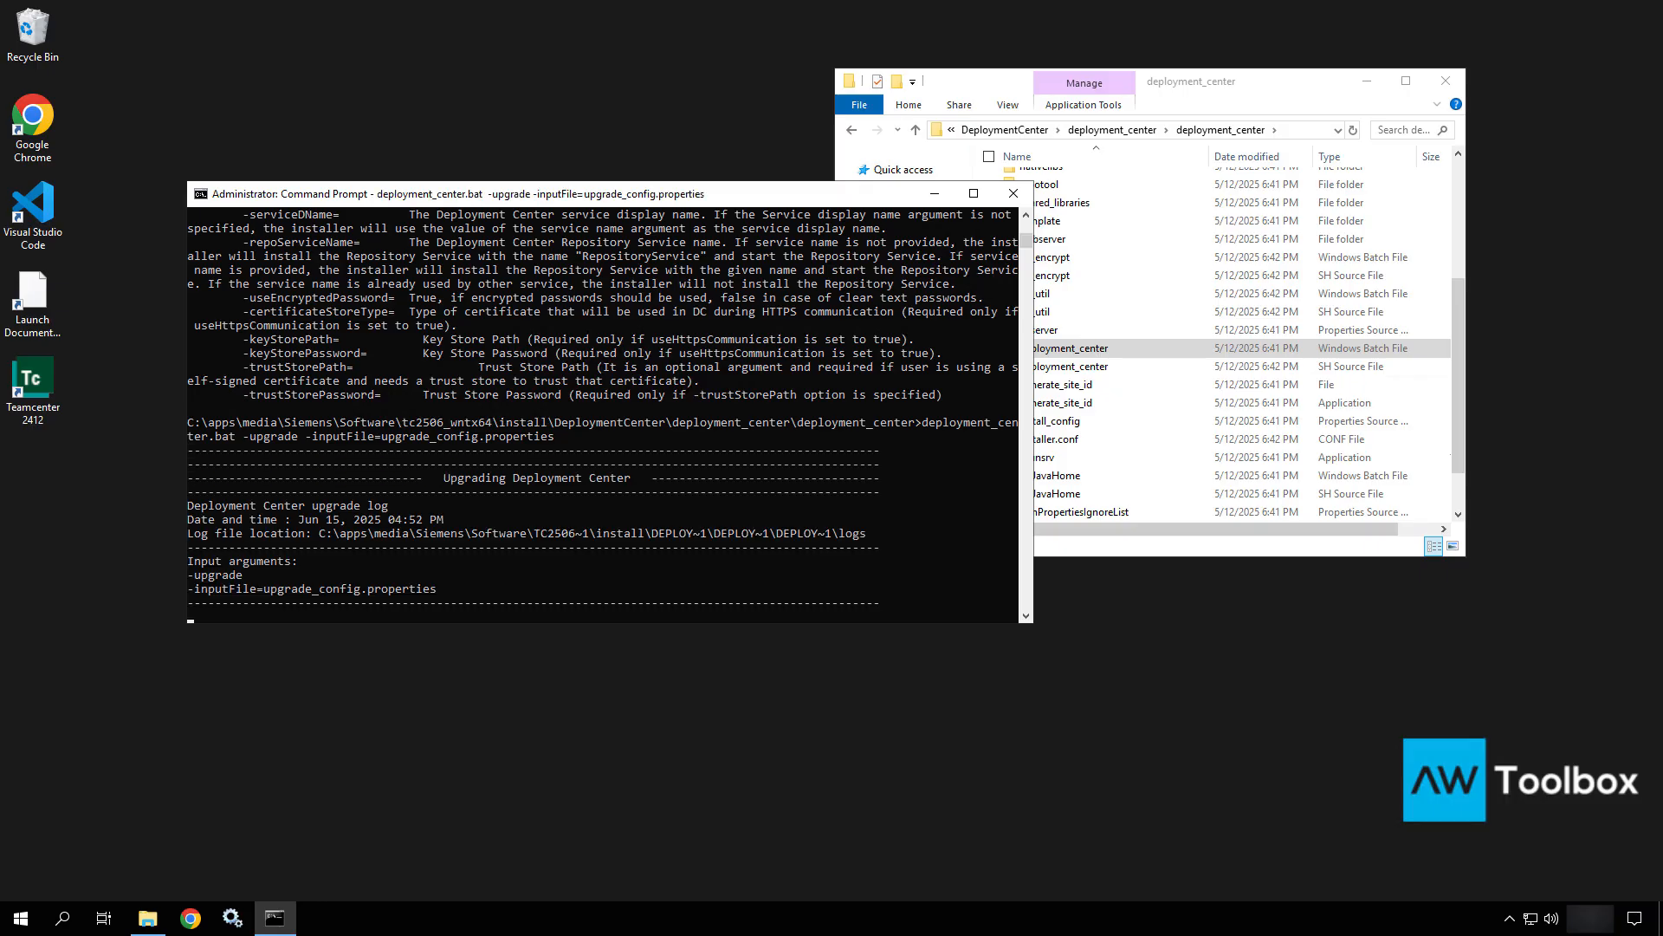
Follow the upgrade log until 'Success : Deployment Center upgrade completed' and its URL appear.
{"action": "scroll", "coordinate": [342, 530], "scroll_direction": "down", "scroll_amount": 4}
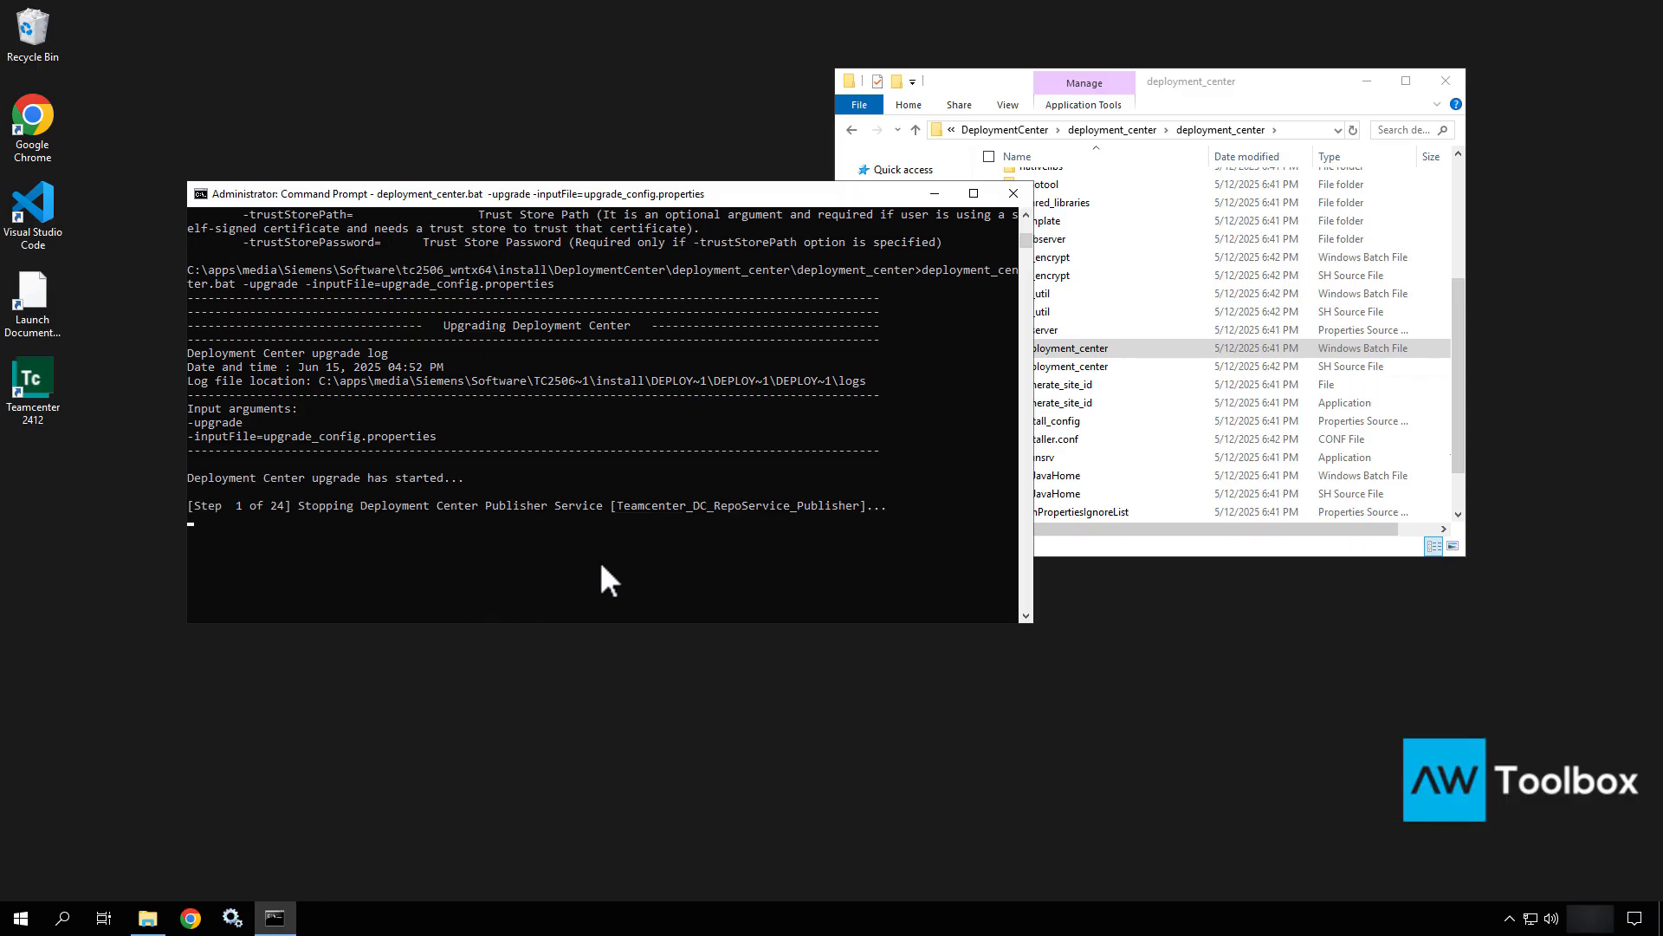
{"action": "scroll", "coordinate": [607, 579], "scroll_direction": "down", "scroll_amount": 2}
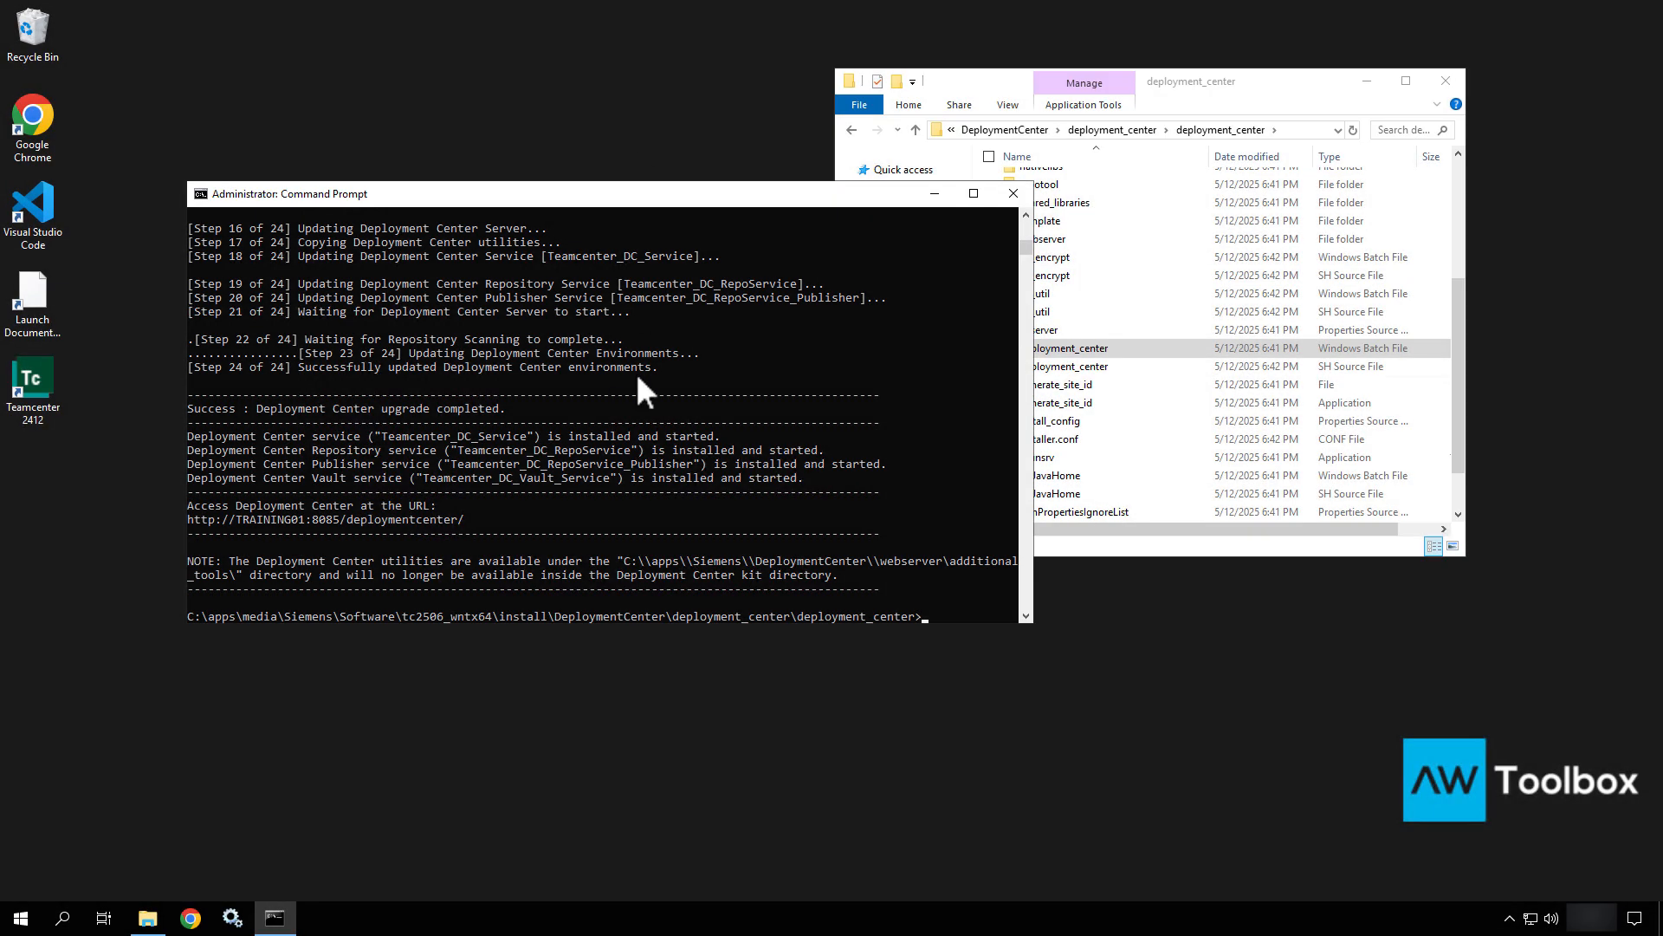
{"action": "left_click", "coordinate": [637, 433]}
Scroll back through the upgrade log and mark the database, server, dc_contributions, deploy_scripts and quick_deploy_config backups.
{"action": "key", "text": "Escape"}
{"action": "scroll", "coordinate": [639, 457], "scroll_direction": "up", "scroll_amount": 6}
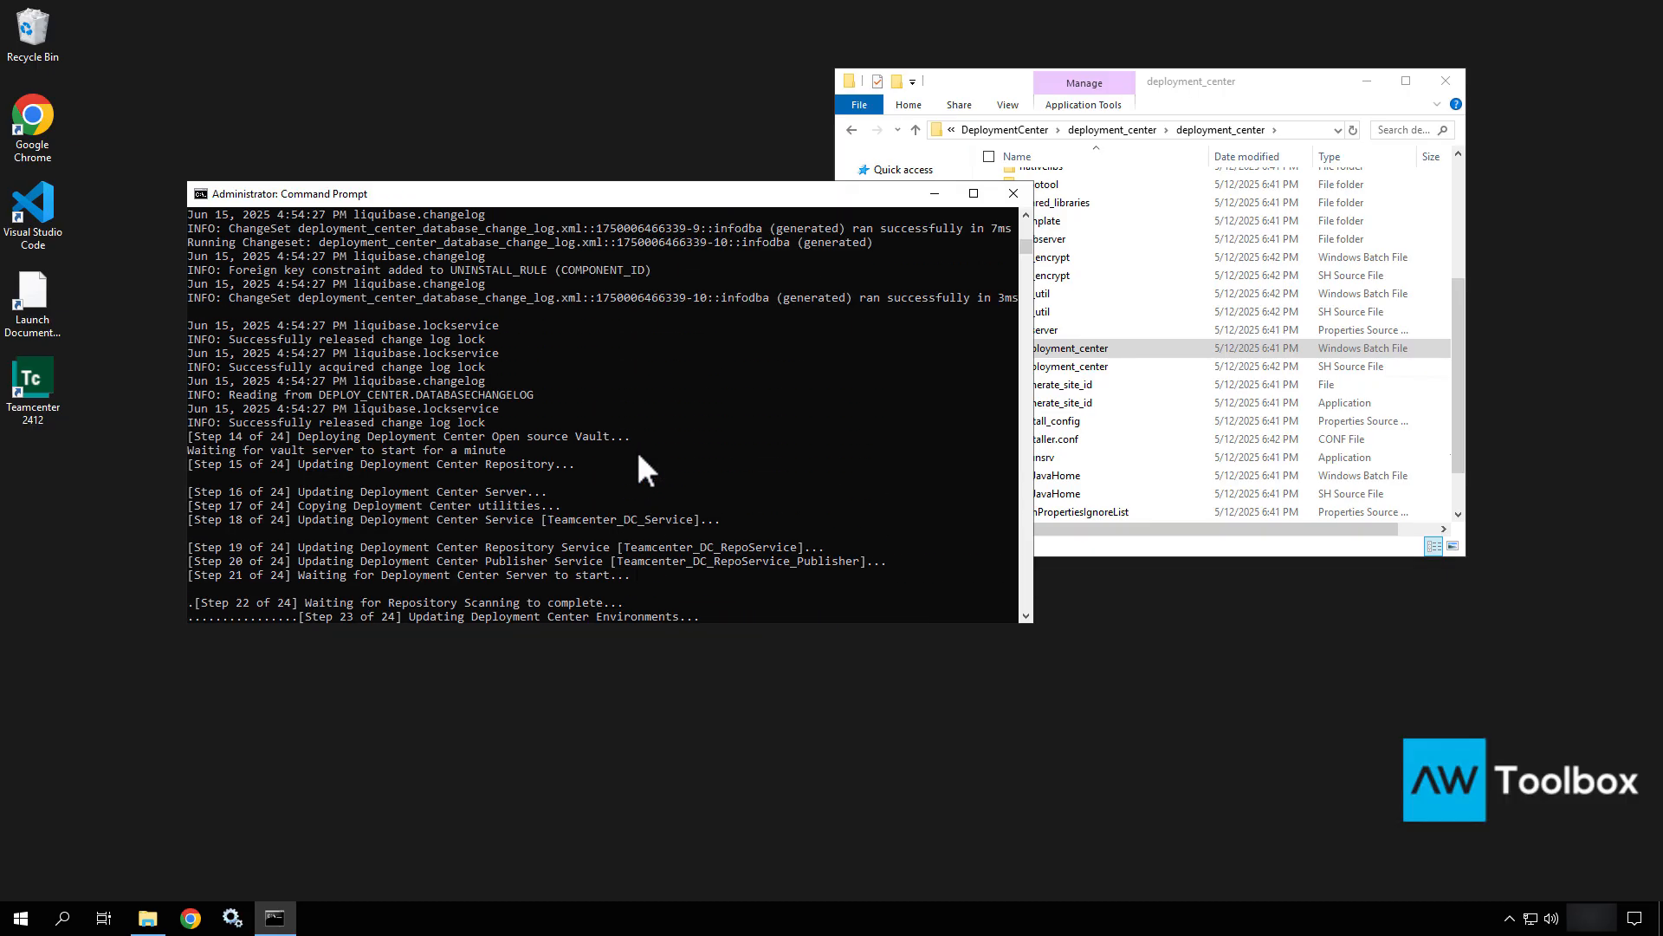
{"action": "scroll", "coordinate": [639, 456], "scroll_direction": "up", "scroll_amount": 8}
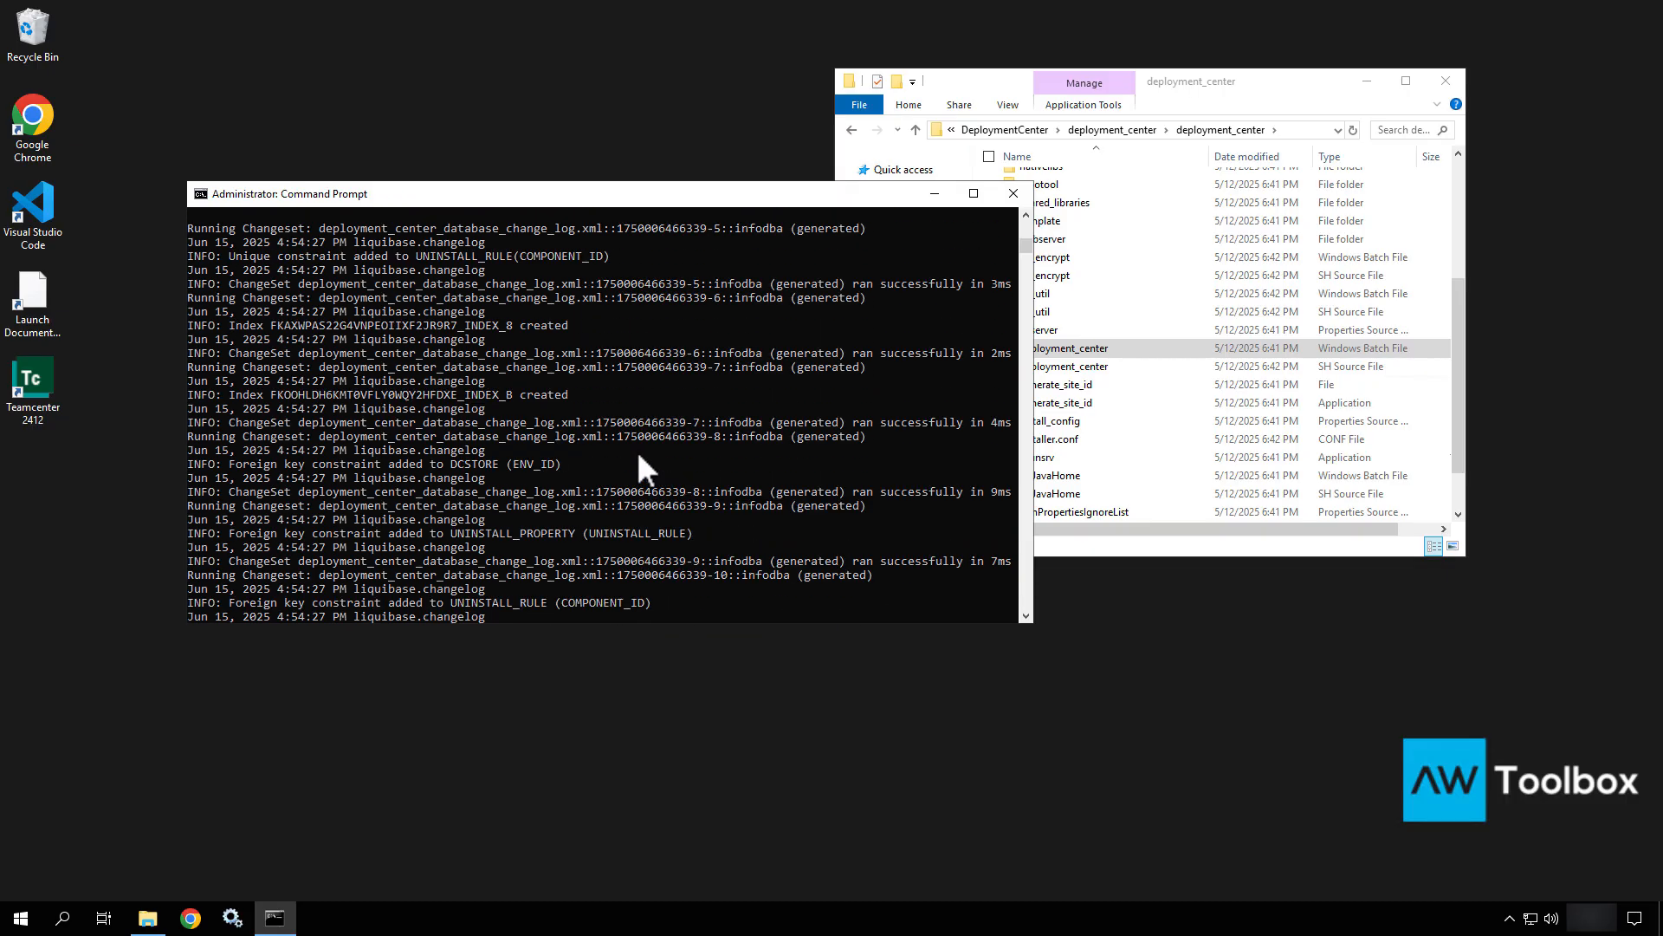
{"action": "scroll", "coordinate": [639, 455], "scroll_direction": "up", "scroll_amount": 10}
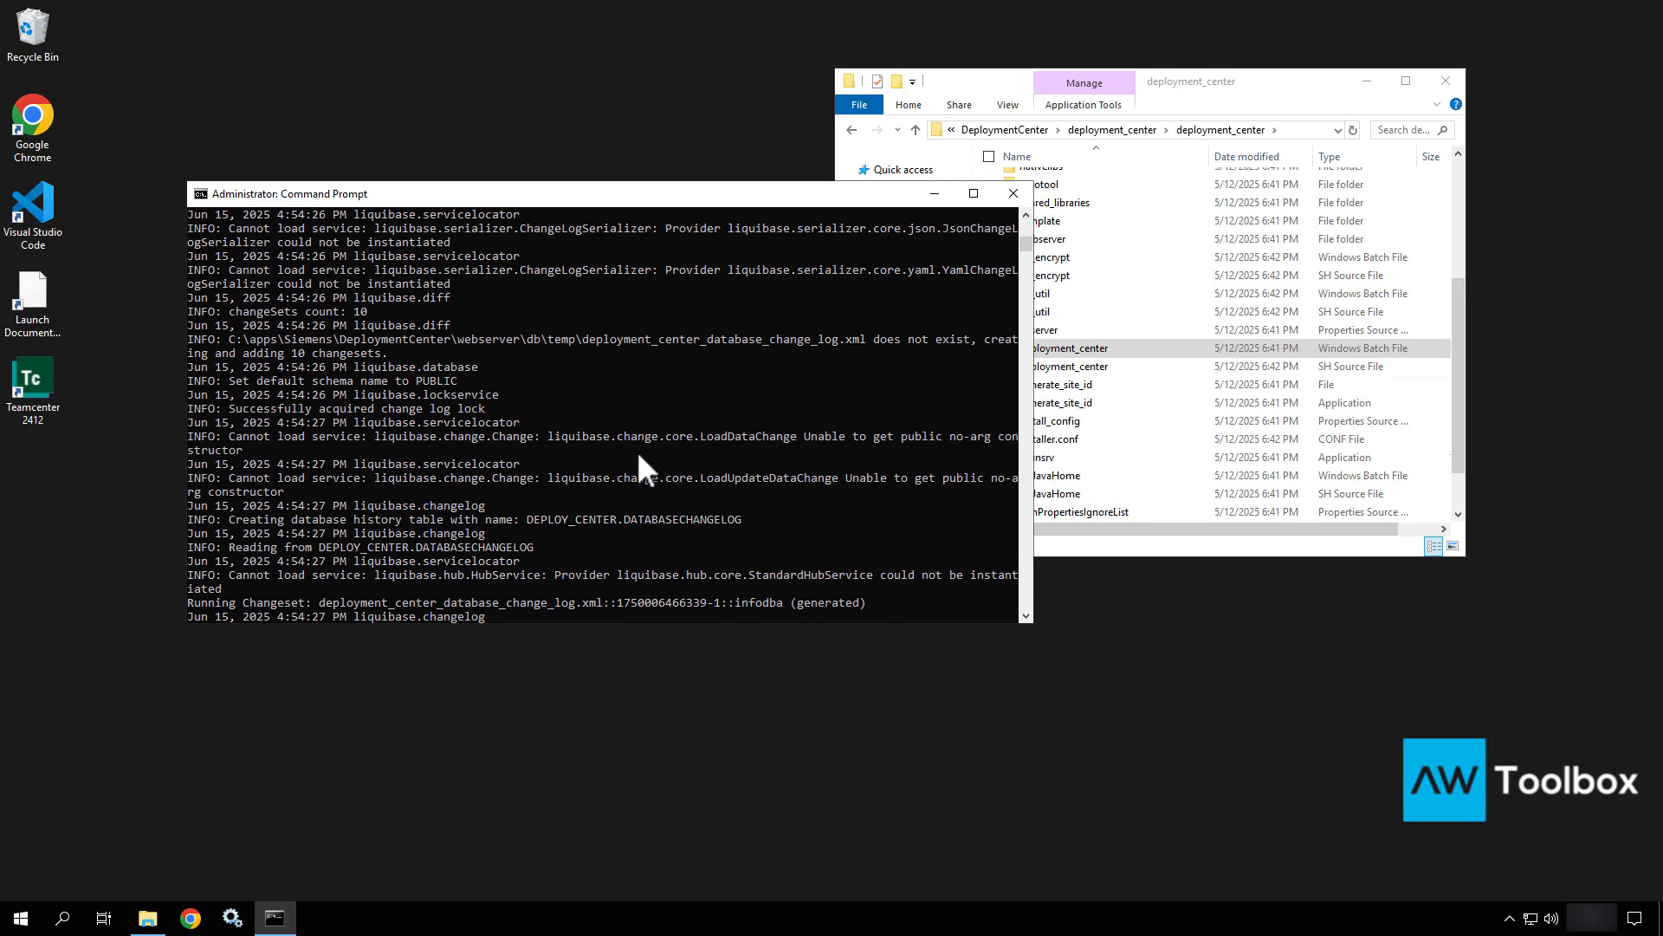
{"action": "scroll", "coordinate": [638, 456], "scroll_direction": "up", "scroll_amount": 20}
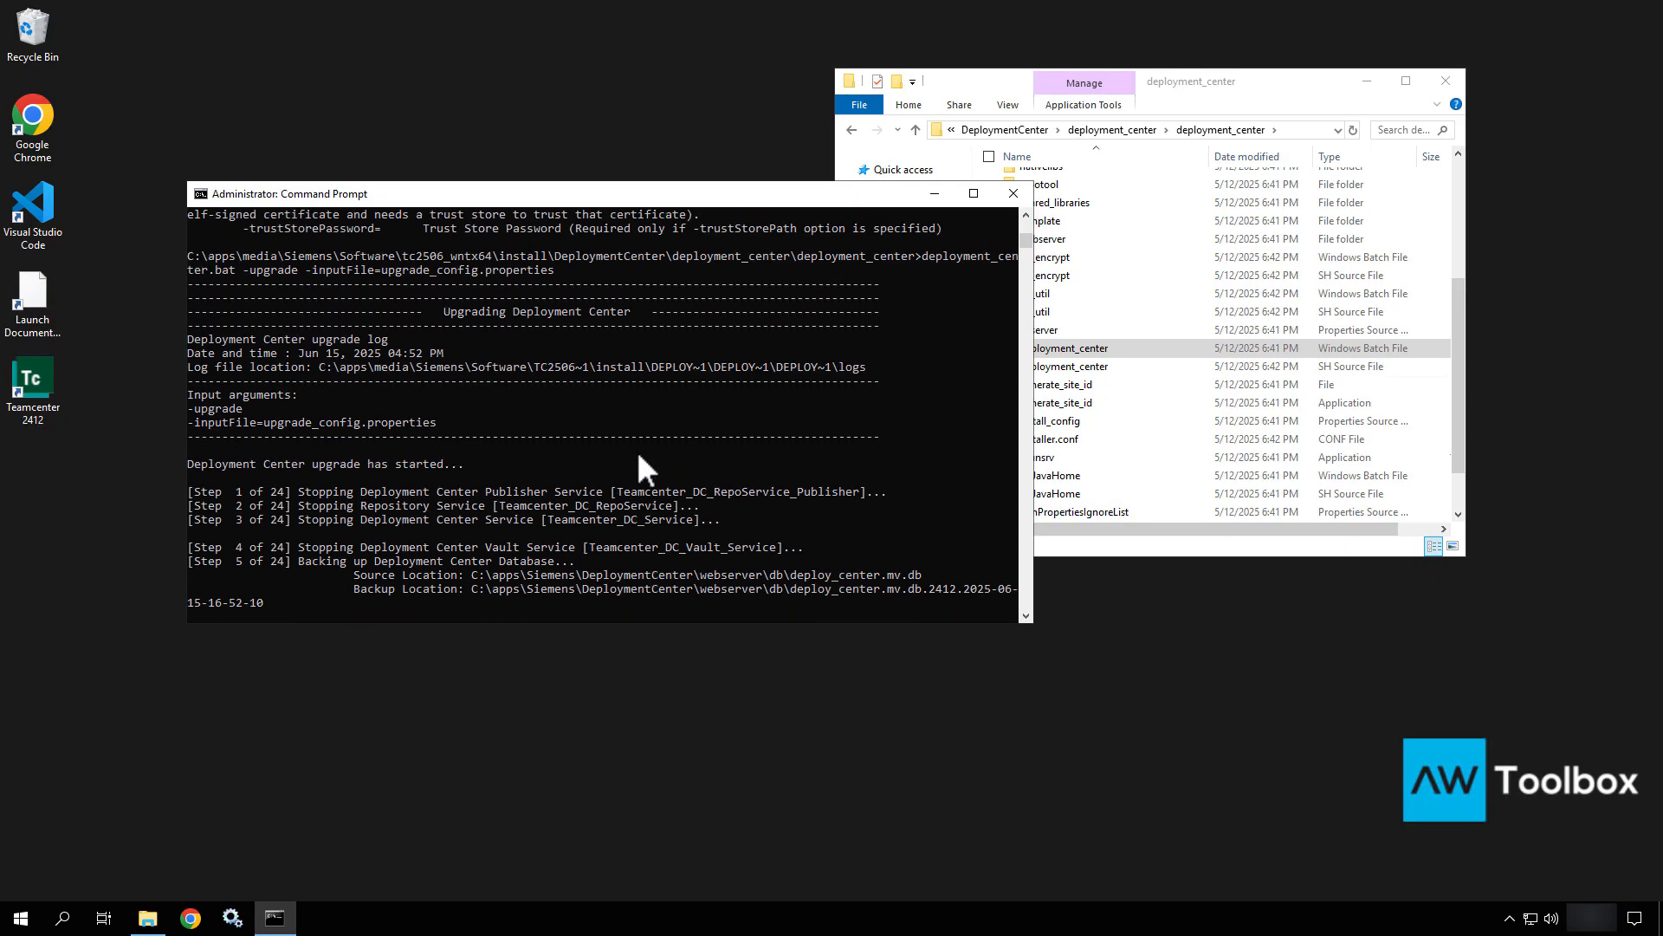
{"action": "scroll", "coordinate": [639, 456], "scroll_direction": "down", "scroll_amount": 5}
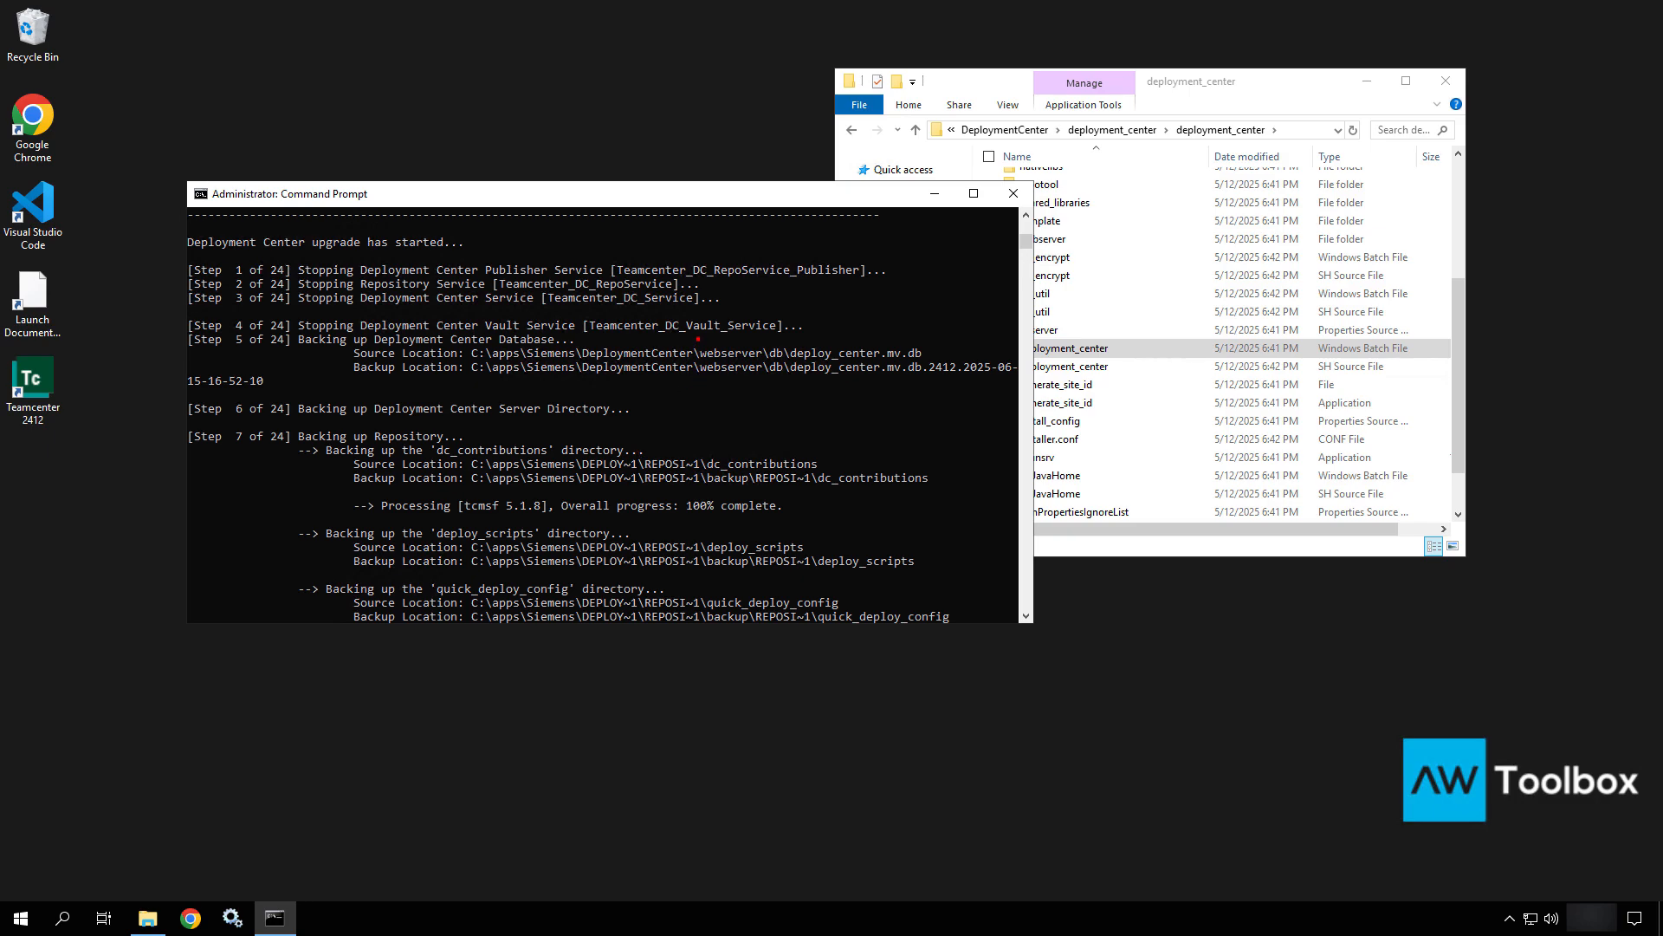
{"action": "left_click_drag", "start_coordinate": [698, 339], "coordinate": [734, 274], "text": "ctrl+shift"}
{"action": "left_click_drag", "start_coordinate": [616, 397], "coordinate": [696, 374], "text": "ctrl+shift"}
{"action": "left_click_drag", "start_coordinate": [630, 444], "coordinate": [723, 417], "text": "ctrl+shift"}
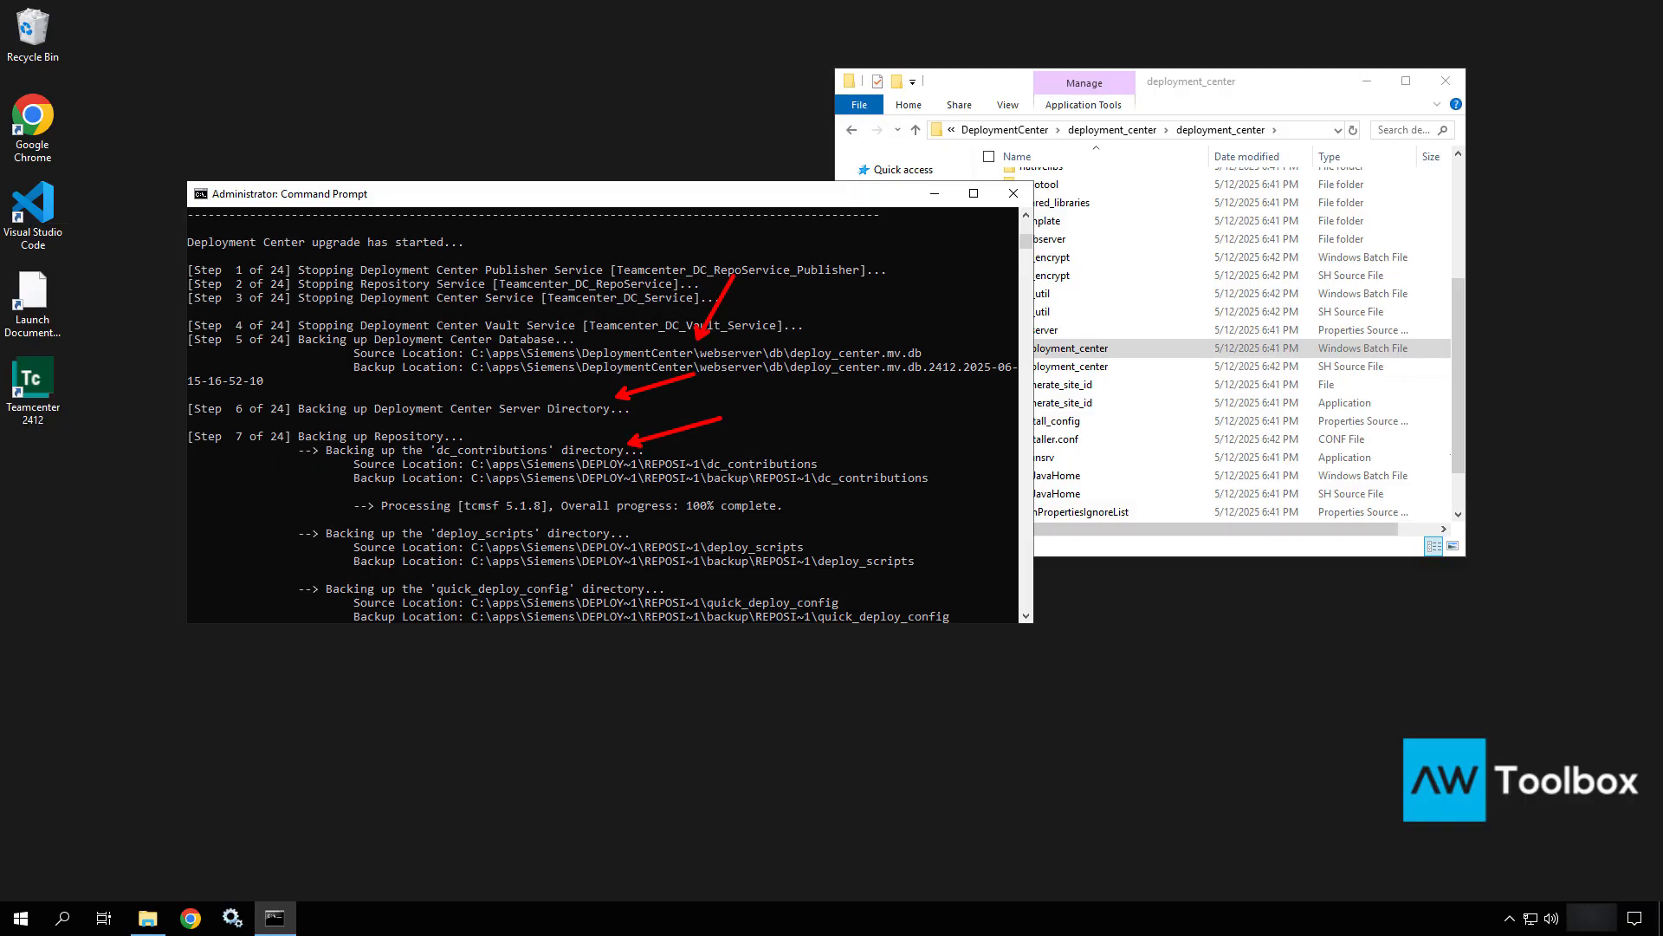
{"action": "left_click_drag", "start_coordinate": [631, 539], "coordinate": [714, 512], "text": "ctrl+shift"}
{"action": "left_click_drag", "start_coordinate": [656, 586], "coordinate": [723, 557], "text": "ctrl+shift"}
{"action": "key", "text": "Escape"}
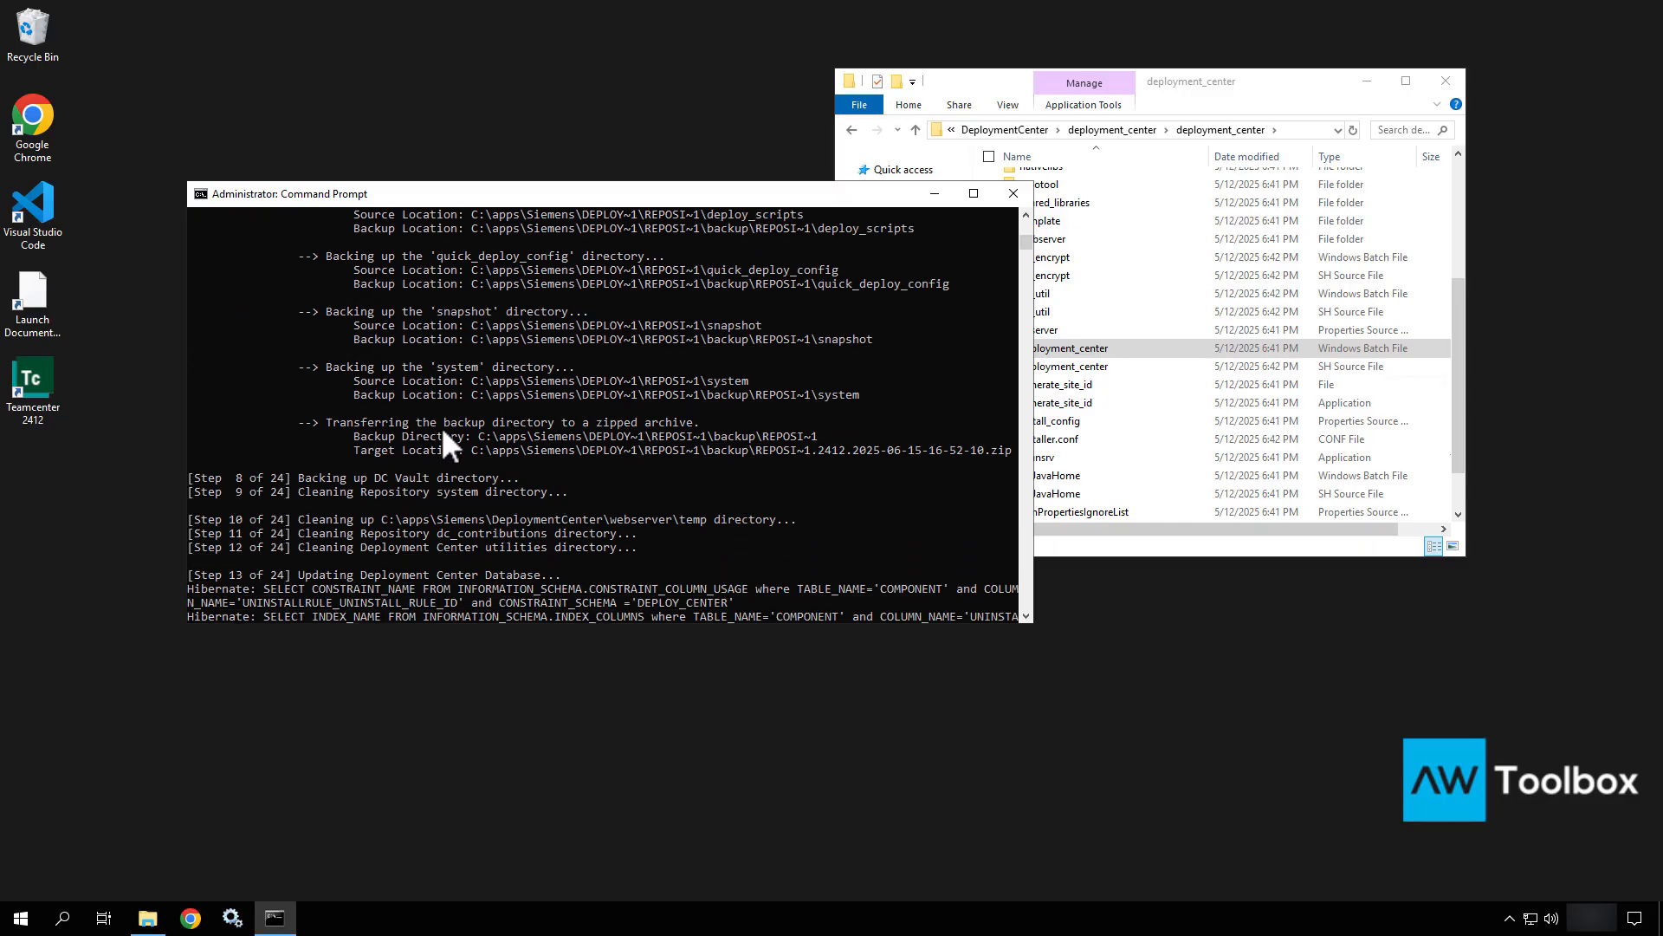
Outline the backup archive transfer lines and point out the DC Vault backup step.
{"action": "key", "text": "ctrl+2"}
{"action": "left_click_drag", "start_coordinate": [294, 412], "coordinate": [849, 482], "text": "ctrl+shift"}
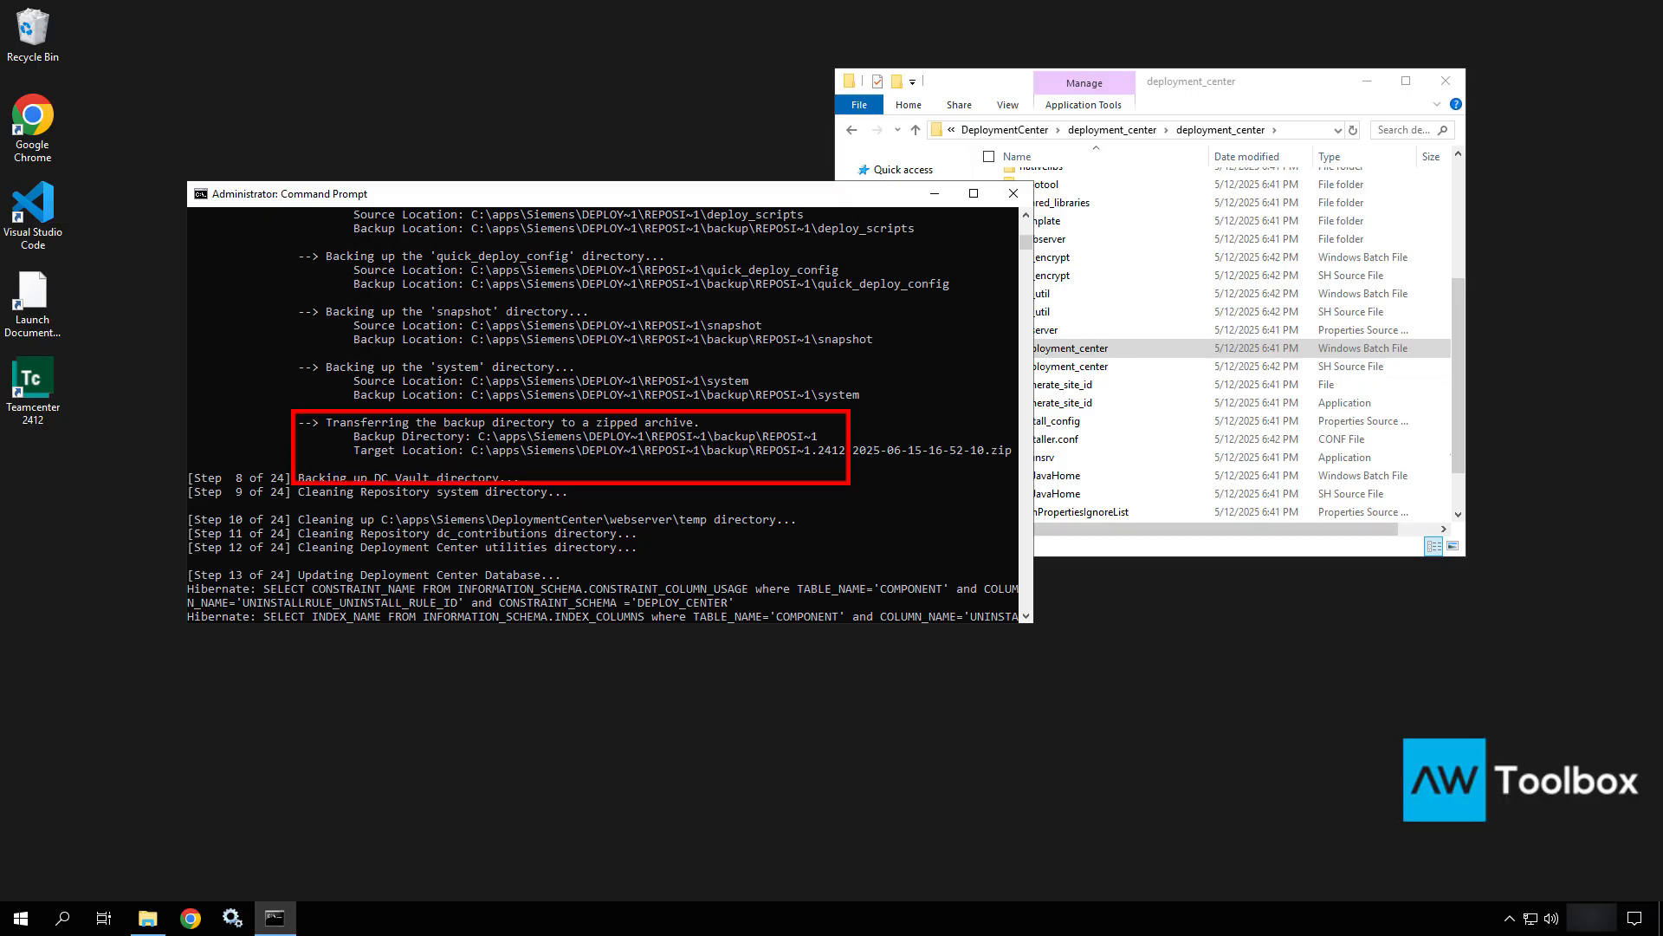
{"action": "key", "text": "Escape"}
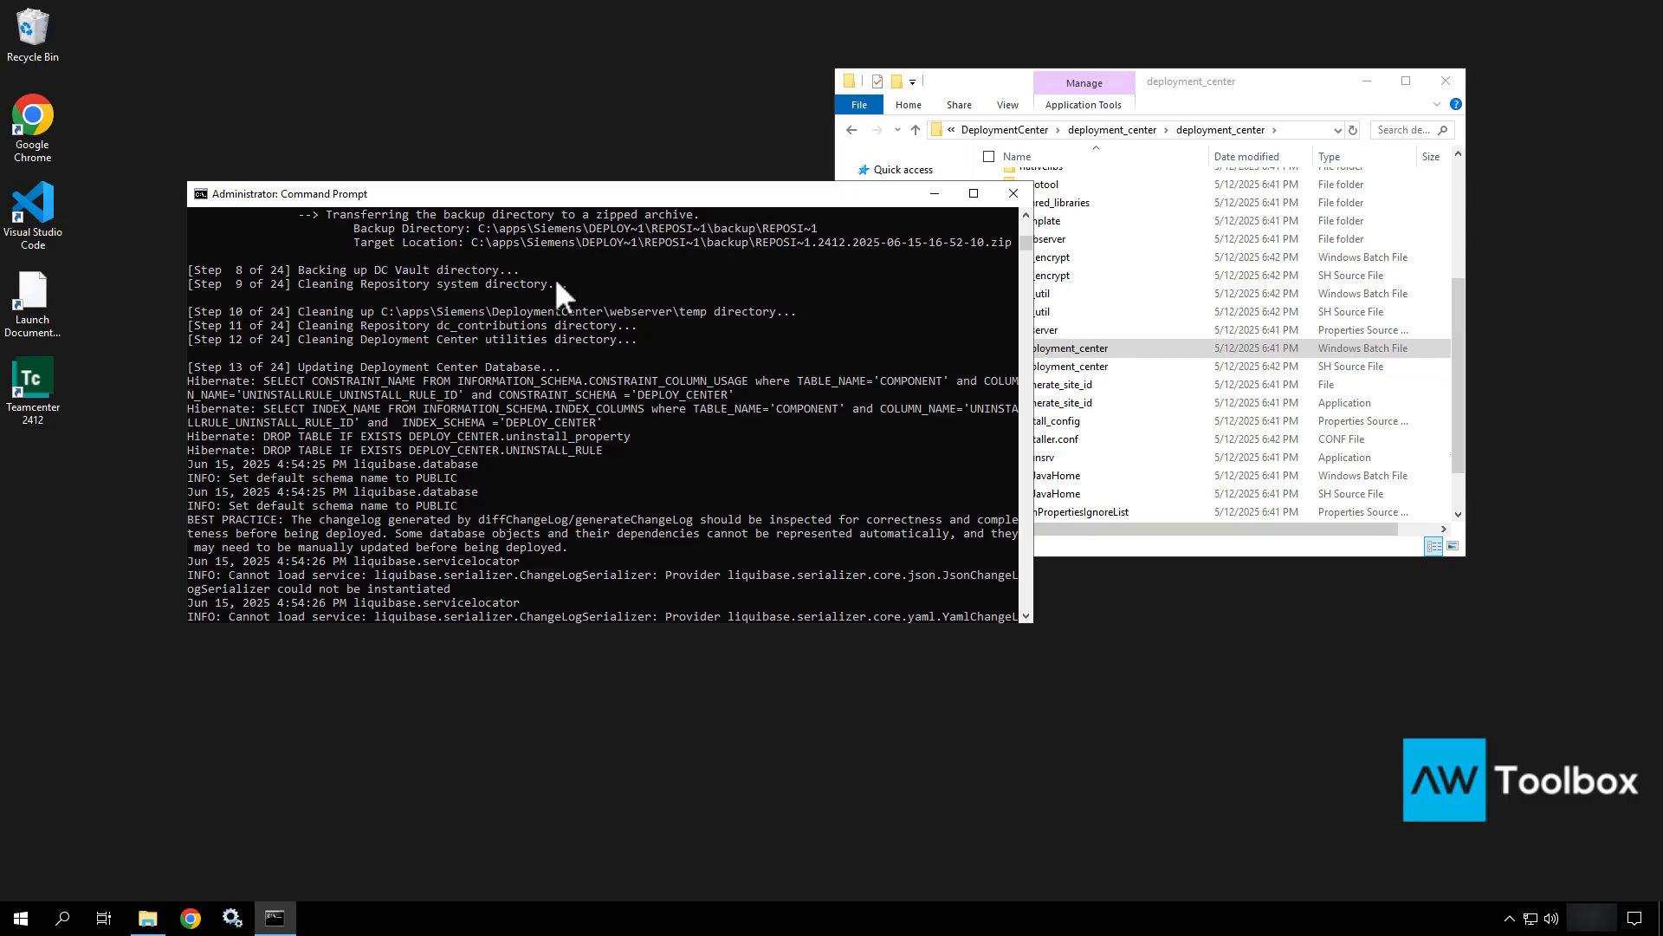
{"action": "left_click_drag", "start_coordinate": [517, 270], "coordinate": [648, 268], "text": "ctrl+shift"}
{"action": "key", "text": "Escape"}
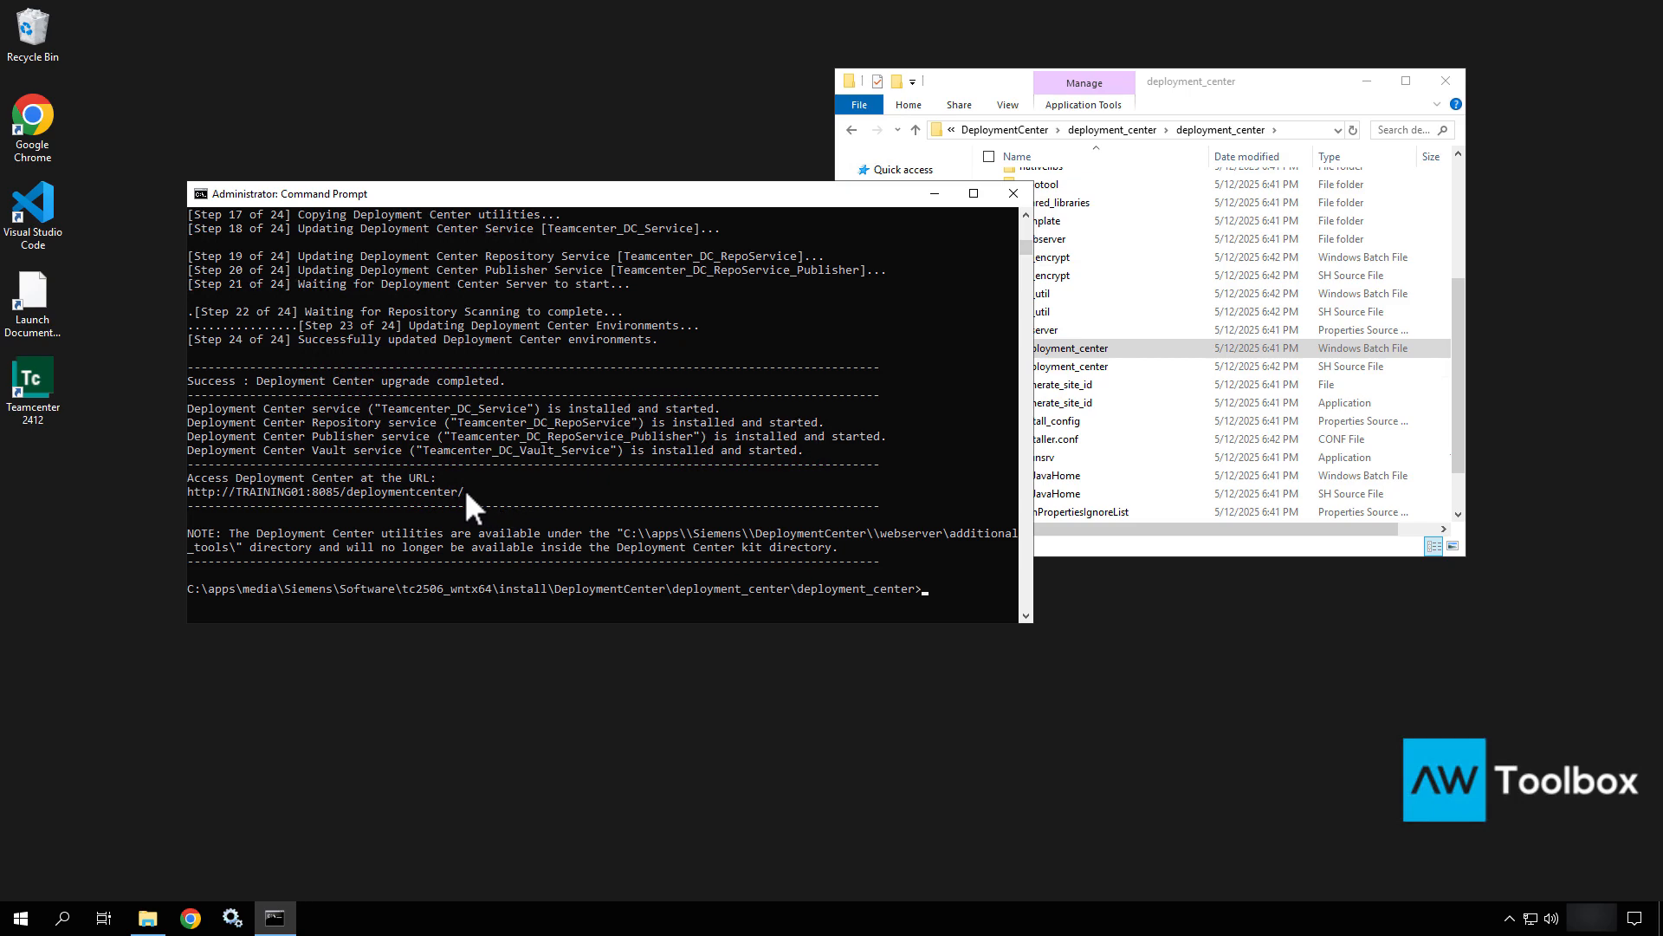
Copy the Deployment Center utilities folder path from the NOTE line.
{"action": "left_click_drag", "start_coordinate": [465, 488], "coordinate": [178, 492]}
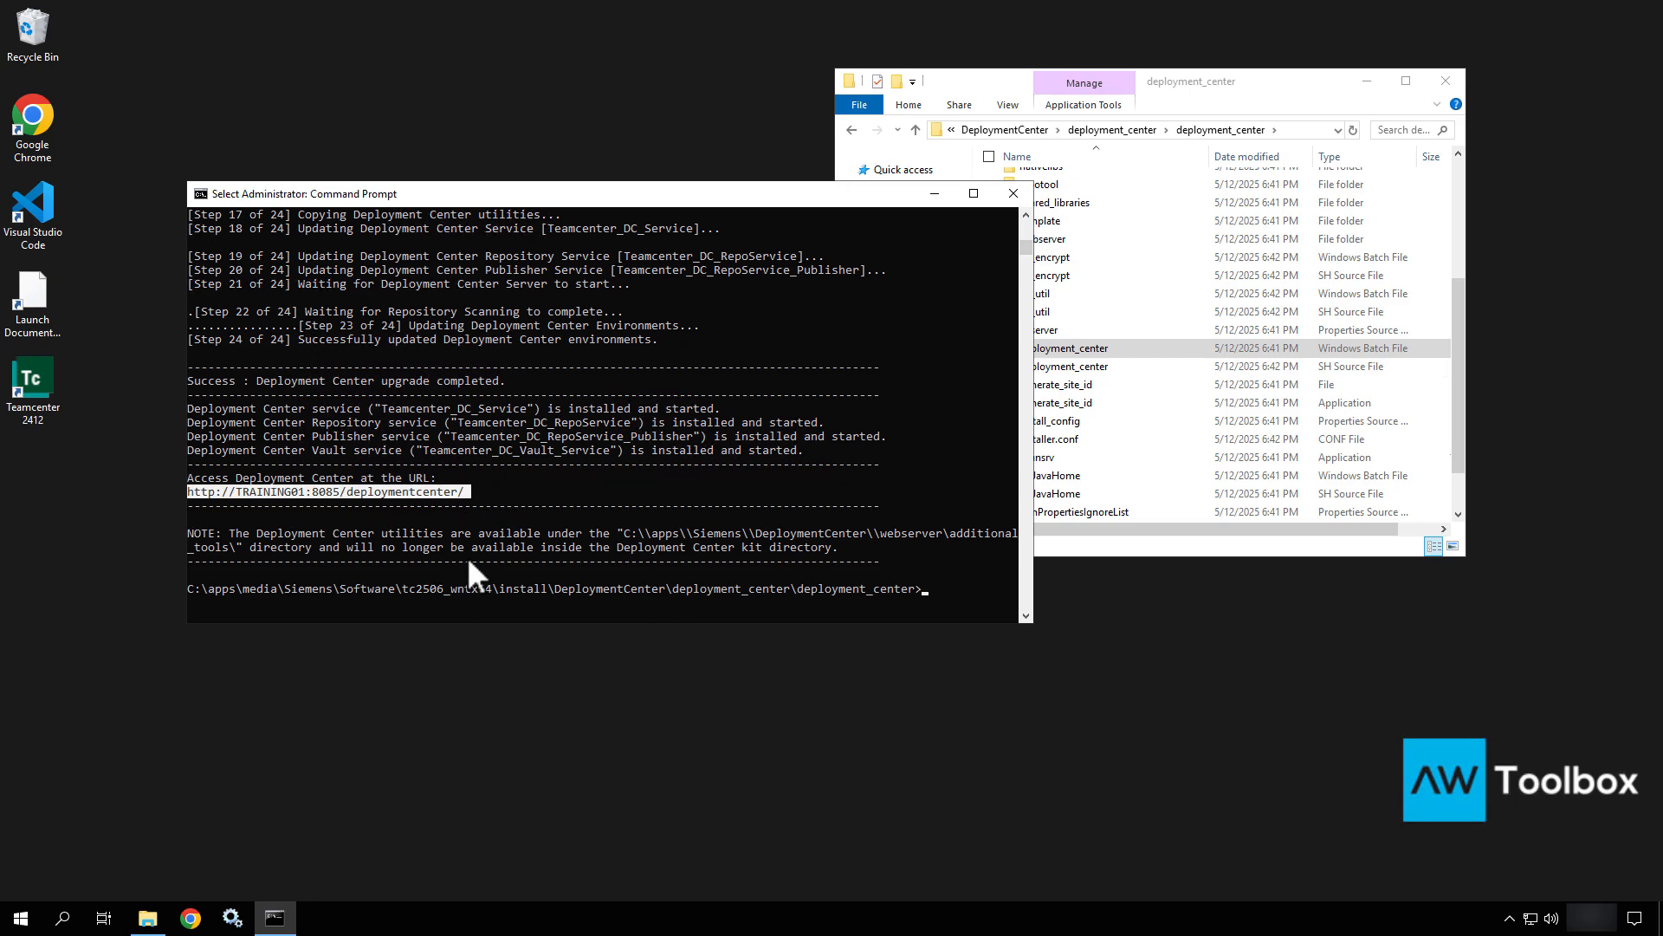
{"action": "left_click_drag", "start_coordinate": [475, 530], "coordinate": [715, 537]}
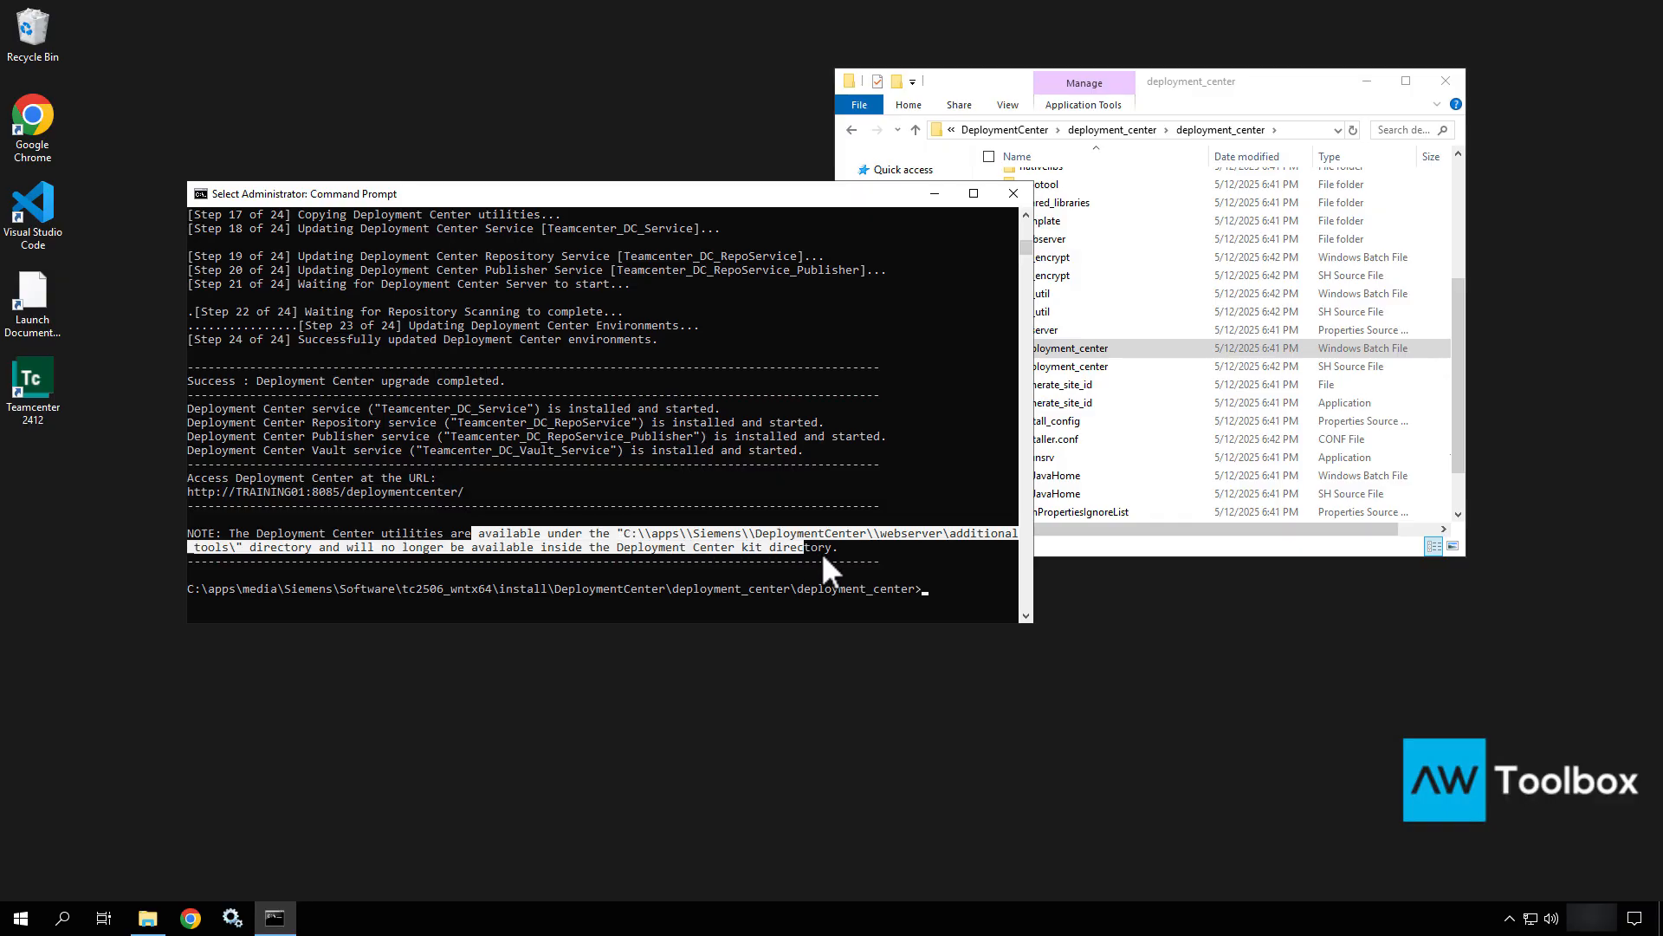
{"action": "left_click_drag", "start_coordinate": [821, 553], "coordinate": [823, 554]}
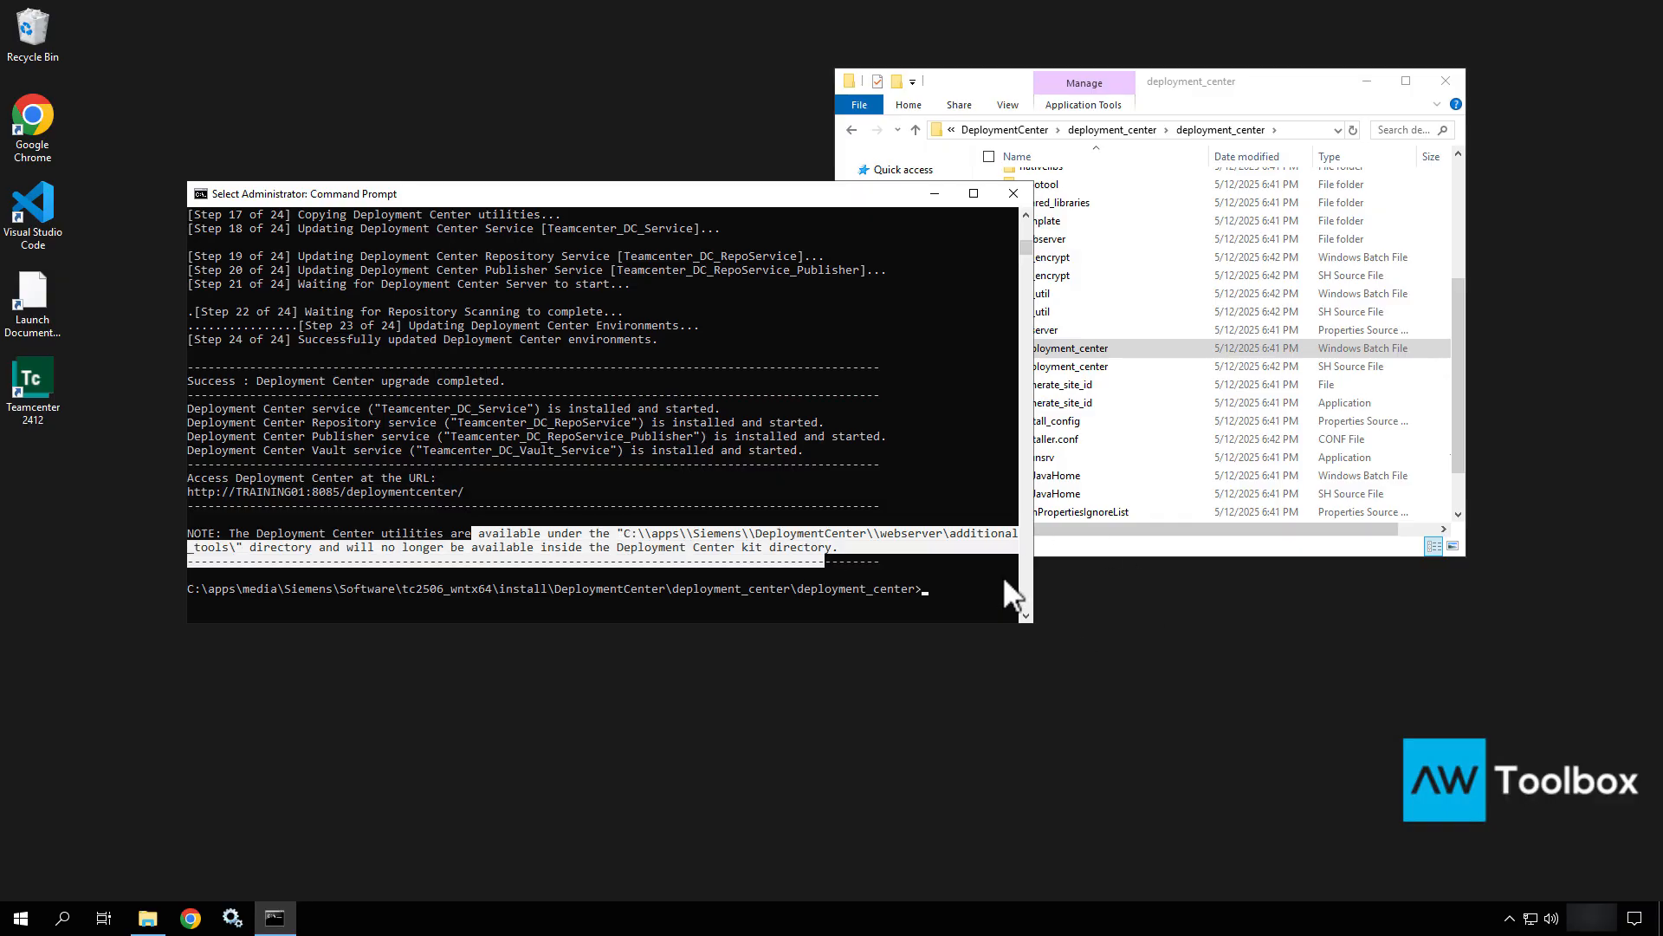
{"action": "left_click", "coordinate": [809, 504]}
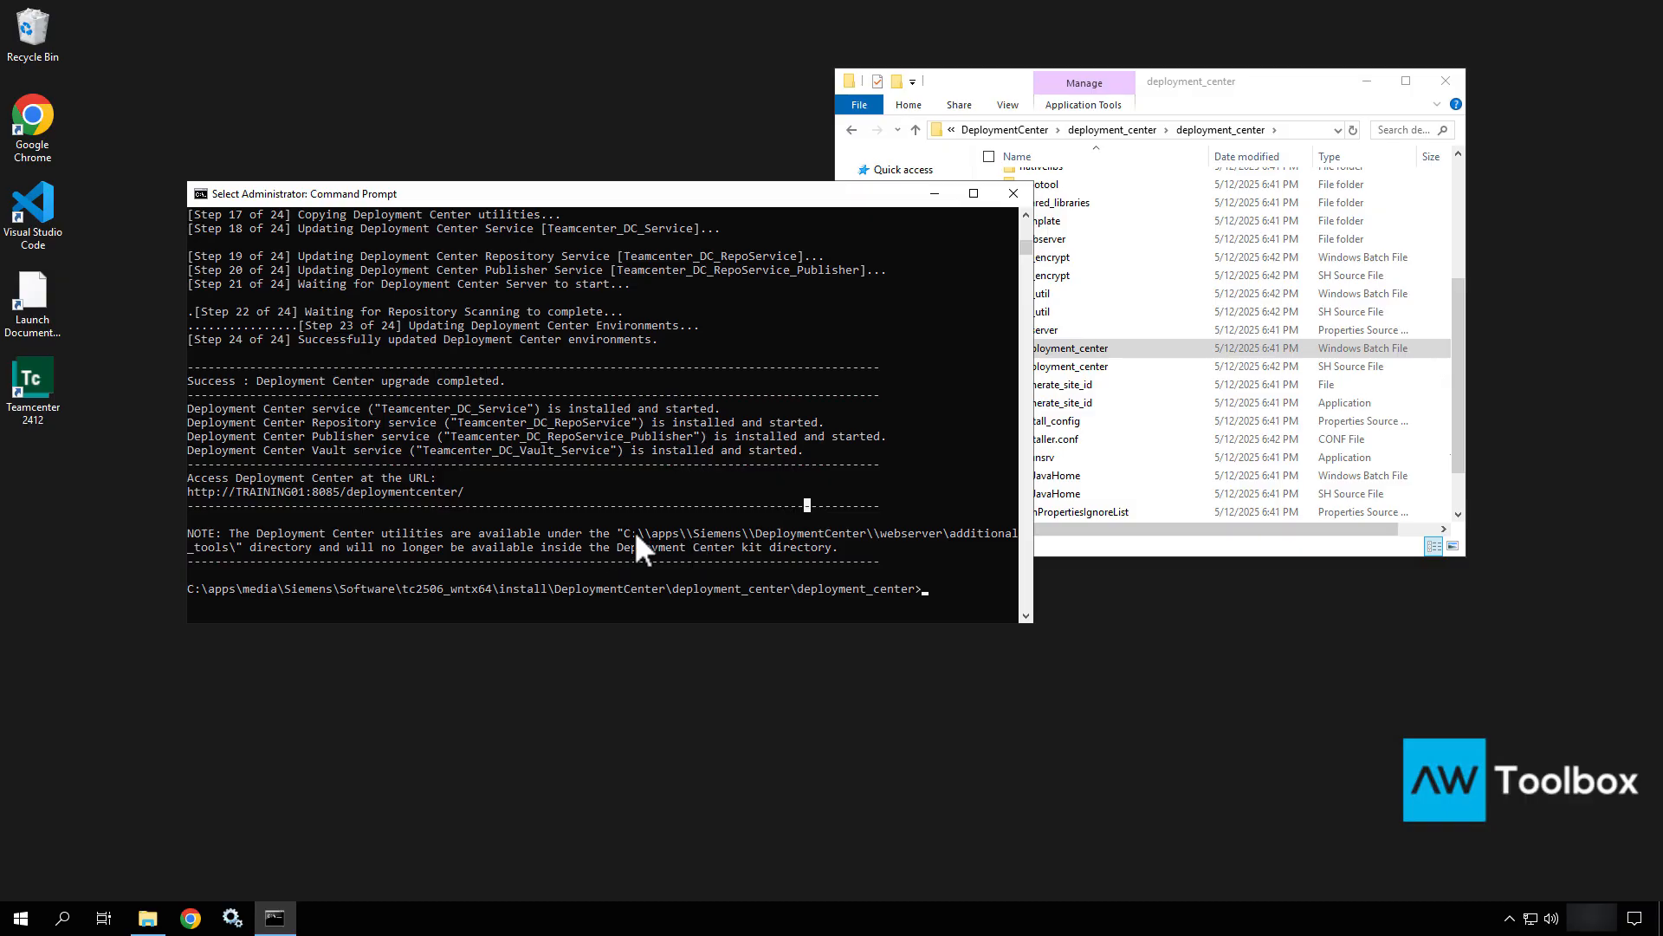
{"action": "left_click_drag", "start_coordinate": [627, 531], "coordinate": [932, 537]}
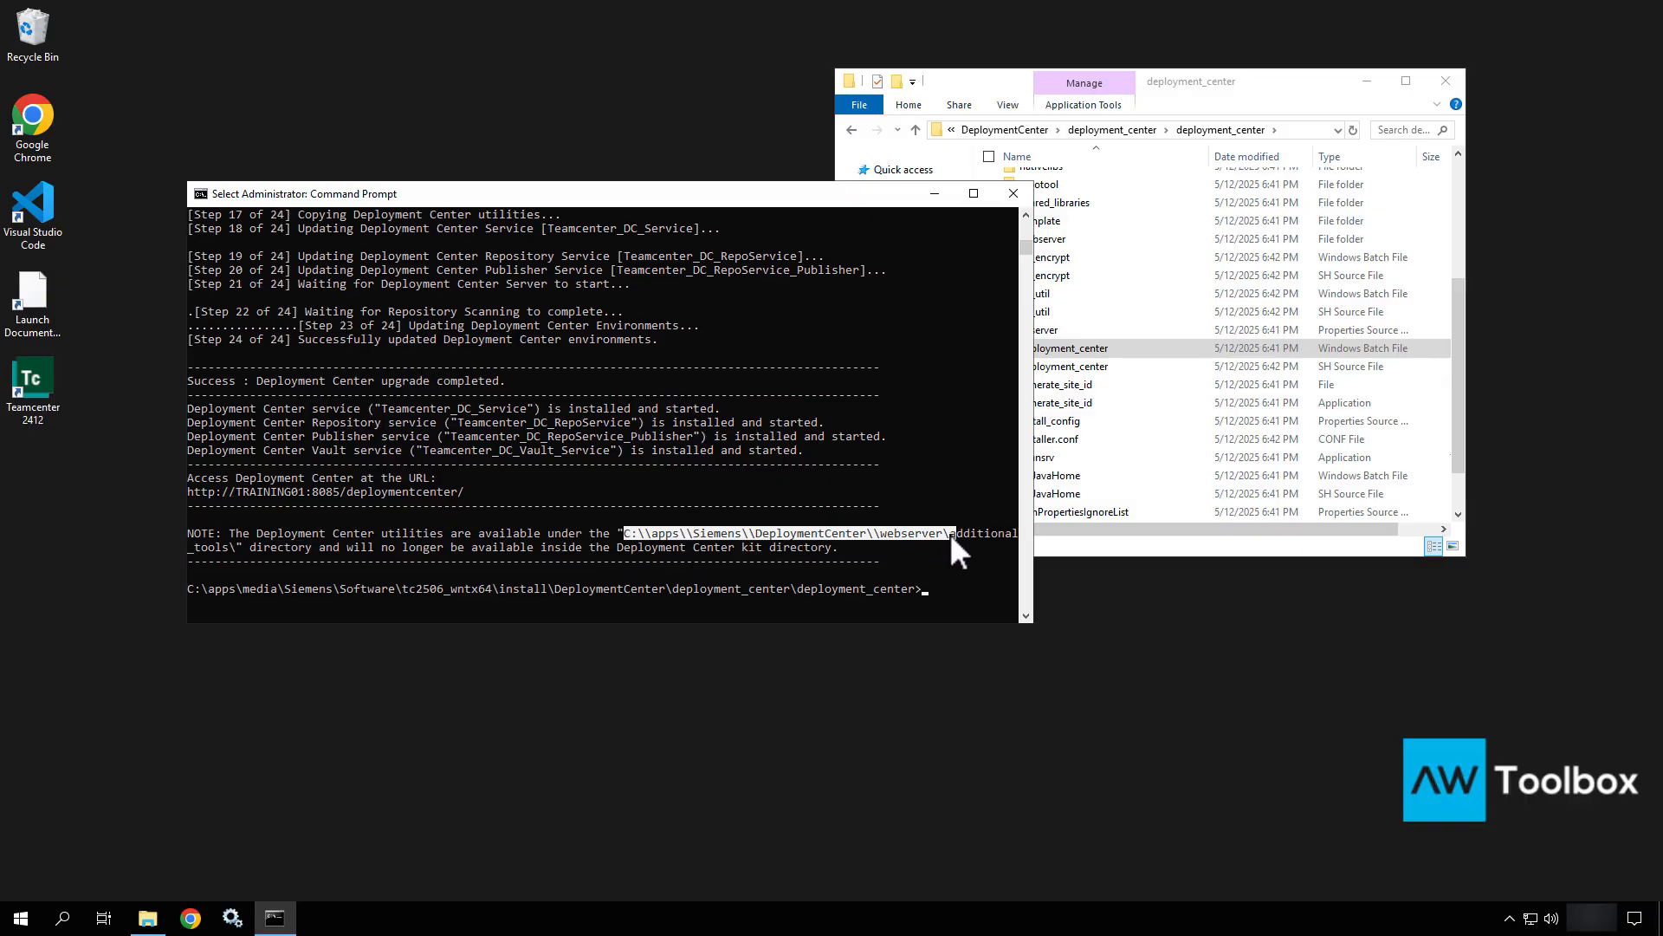
{"action": "right_click", "coordinate": [846, 288]}
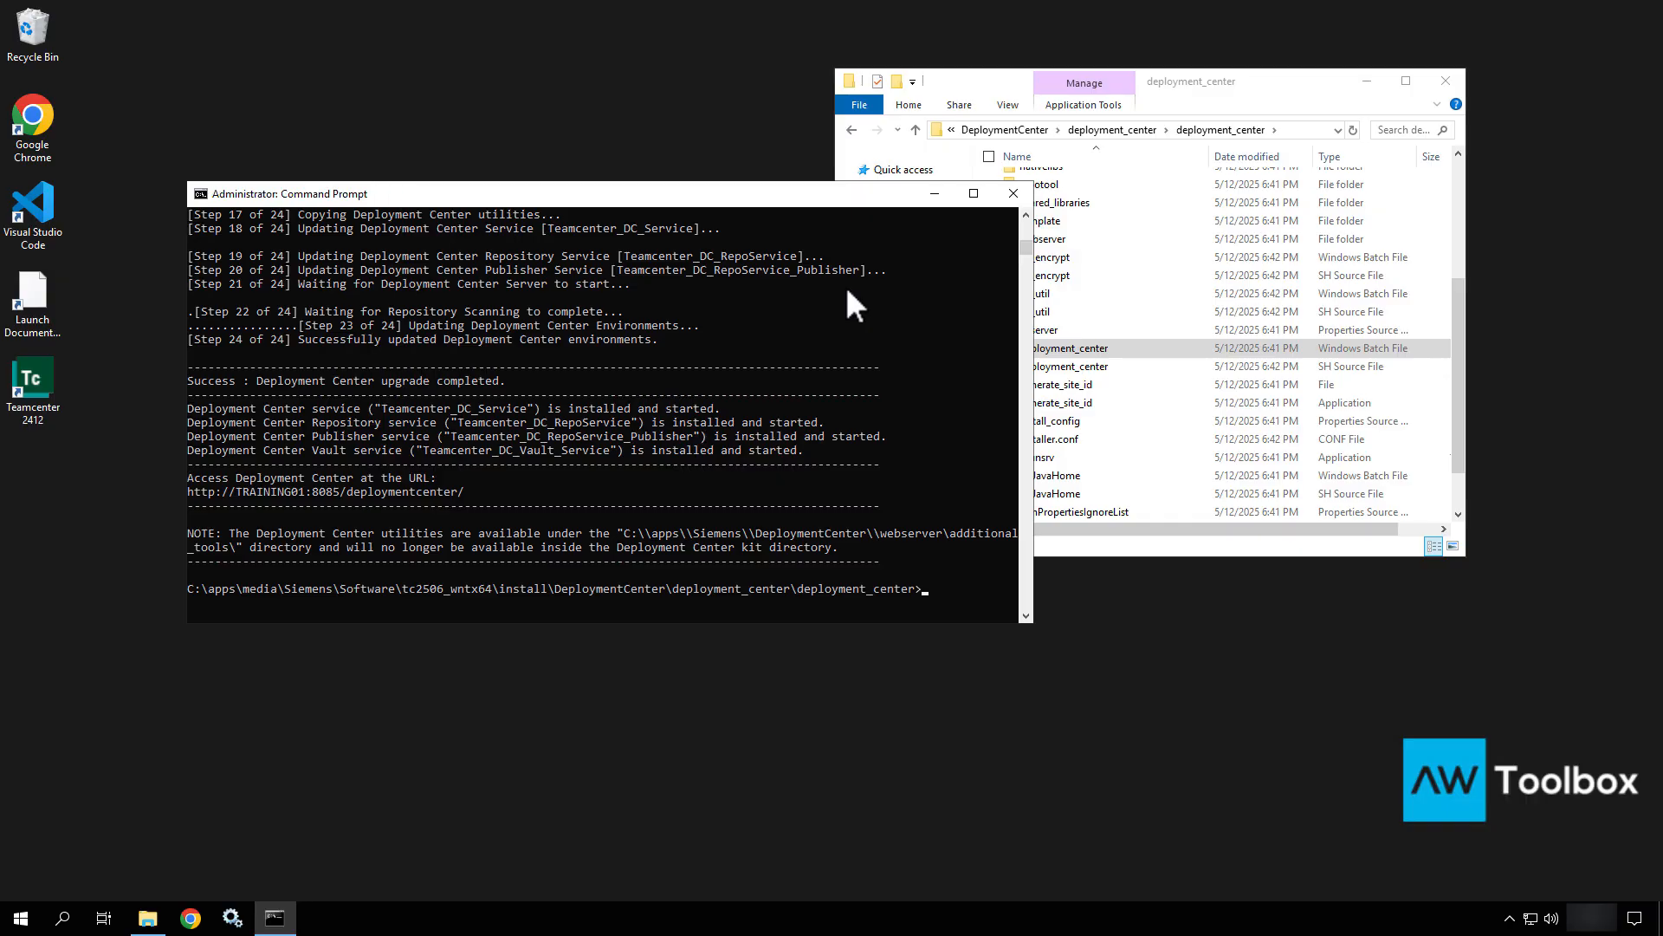
Run exit to close the Command Prompt.
{"action": "type", "text": "exx"}
{"action": "key", "text": "BackSpace"}
{"action": "type", "text": "it"}
{"action": "key", "text": "Return"}
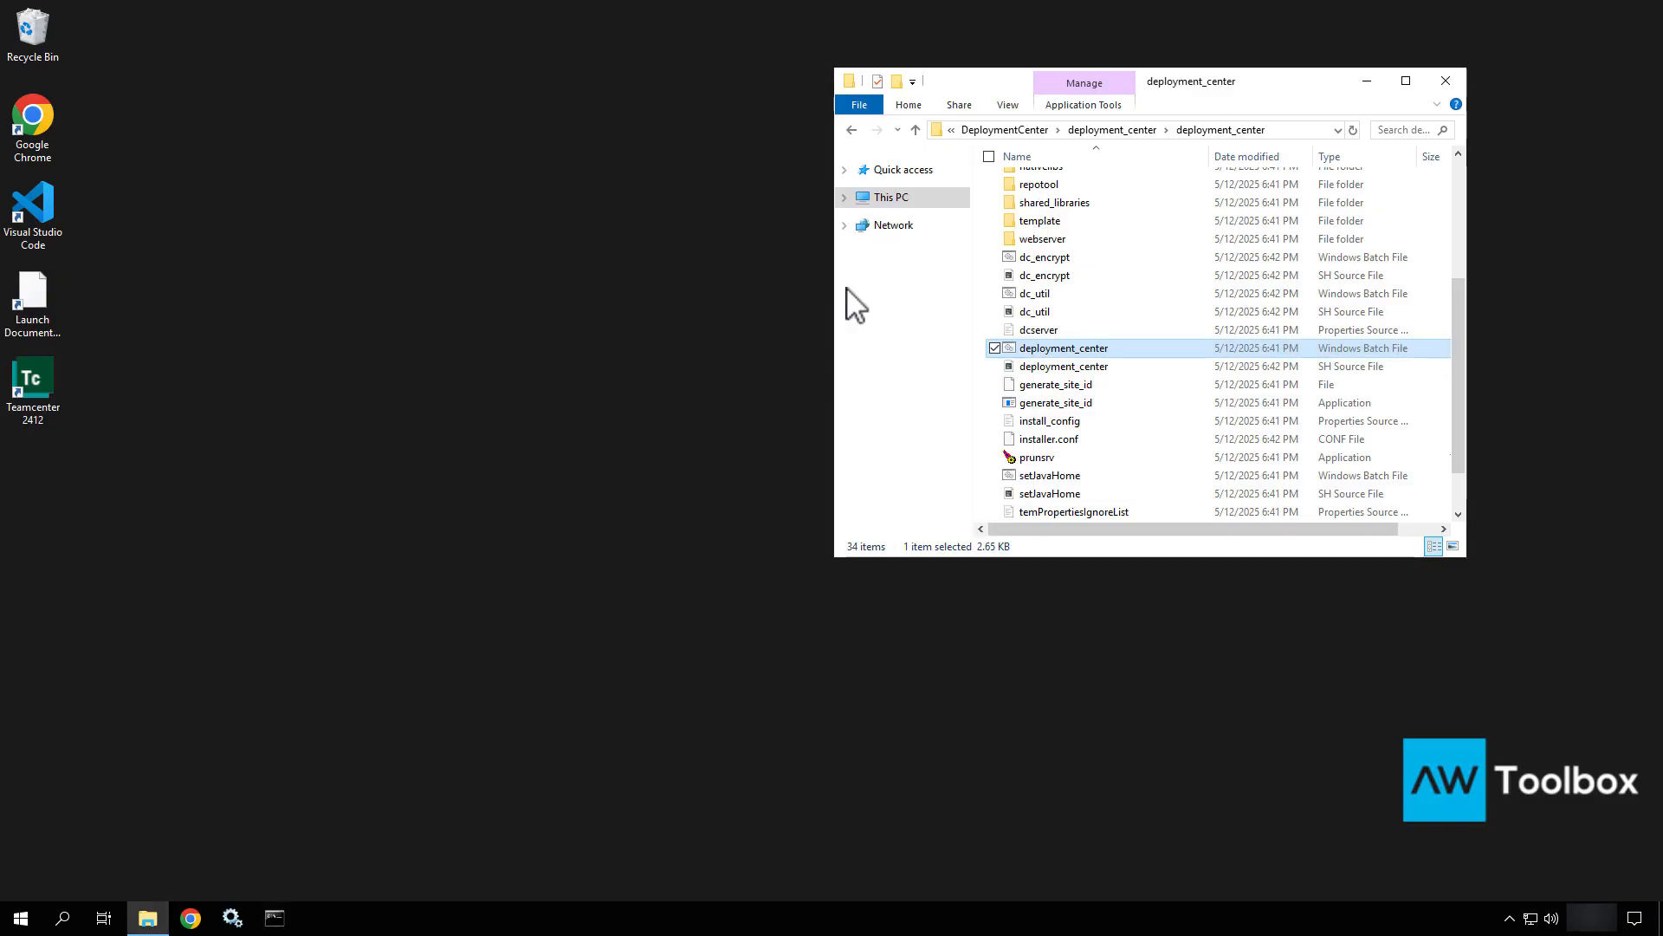
Launch Chrome, open the Deployment Center bookmark and close File Explorer.
{"action": "double_click", "coordinate": [29, 122]}
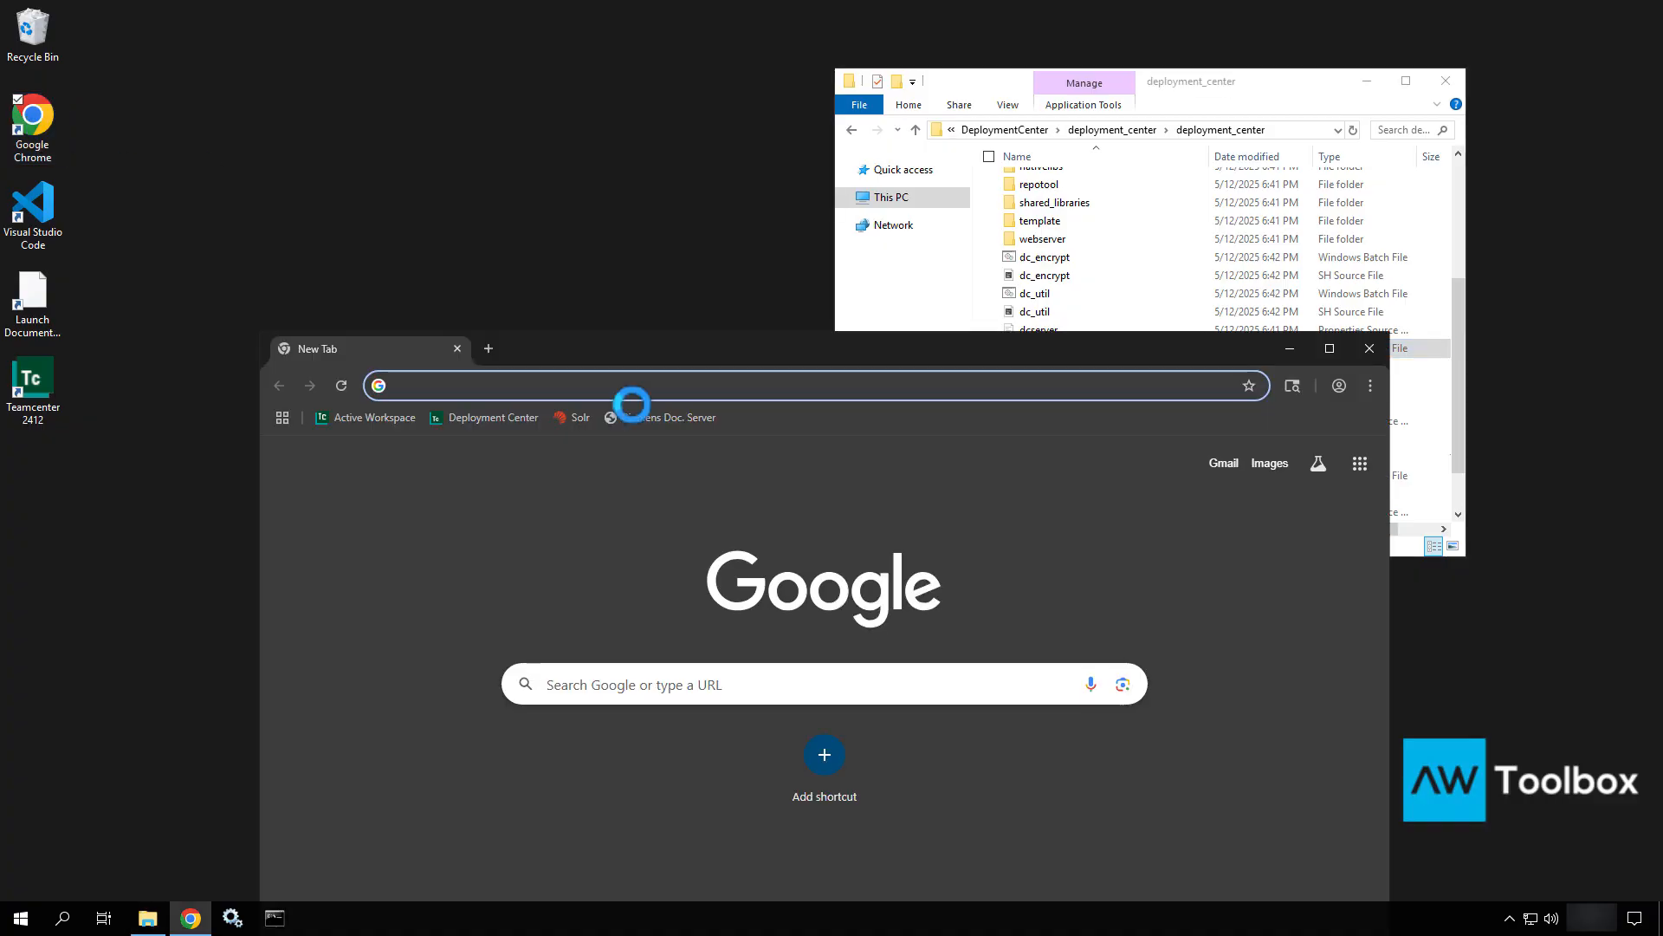
{"action": "left_click", "coordinate": [490, 417]}
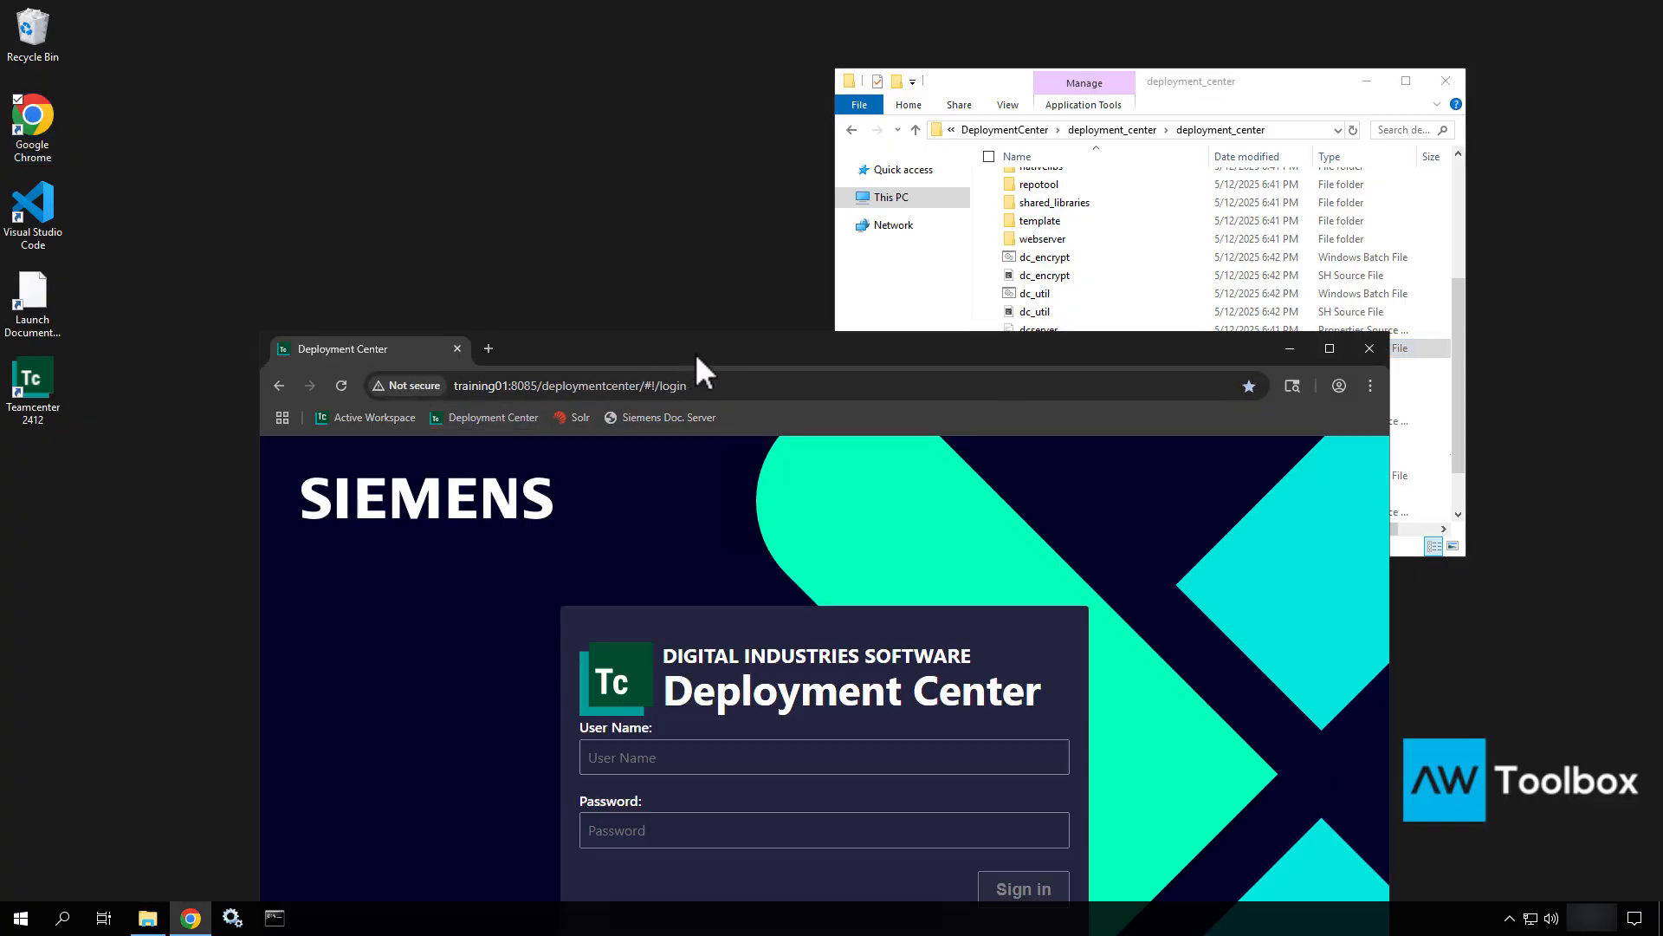
{"action": "left_click_drag", "start_coordinate": [695, 352], "coordinate": [683, 199]}
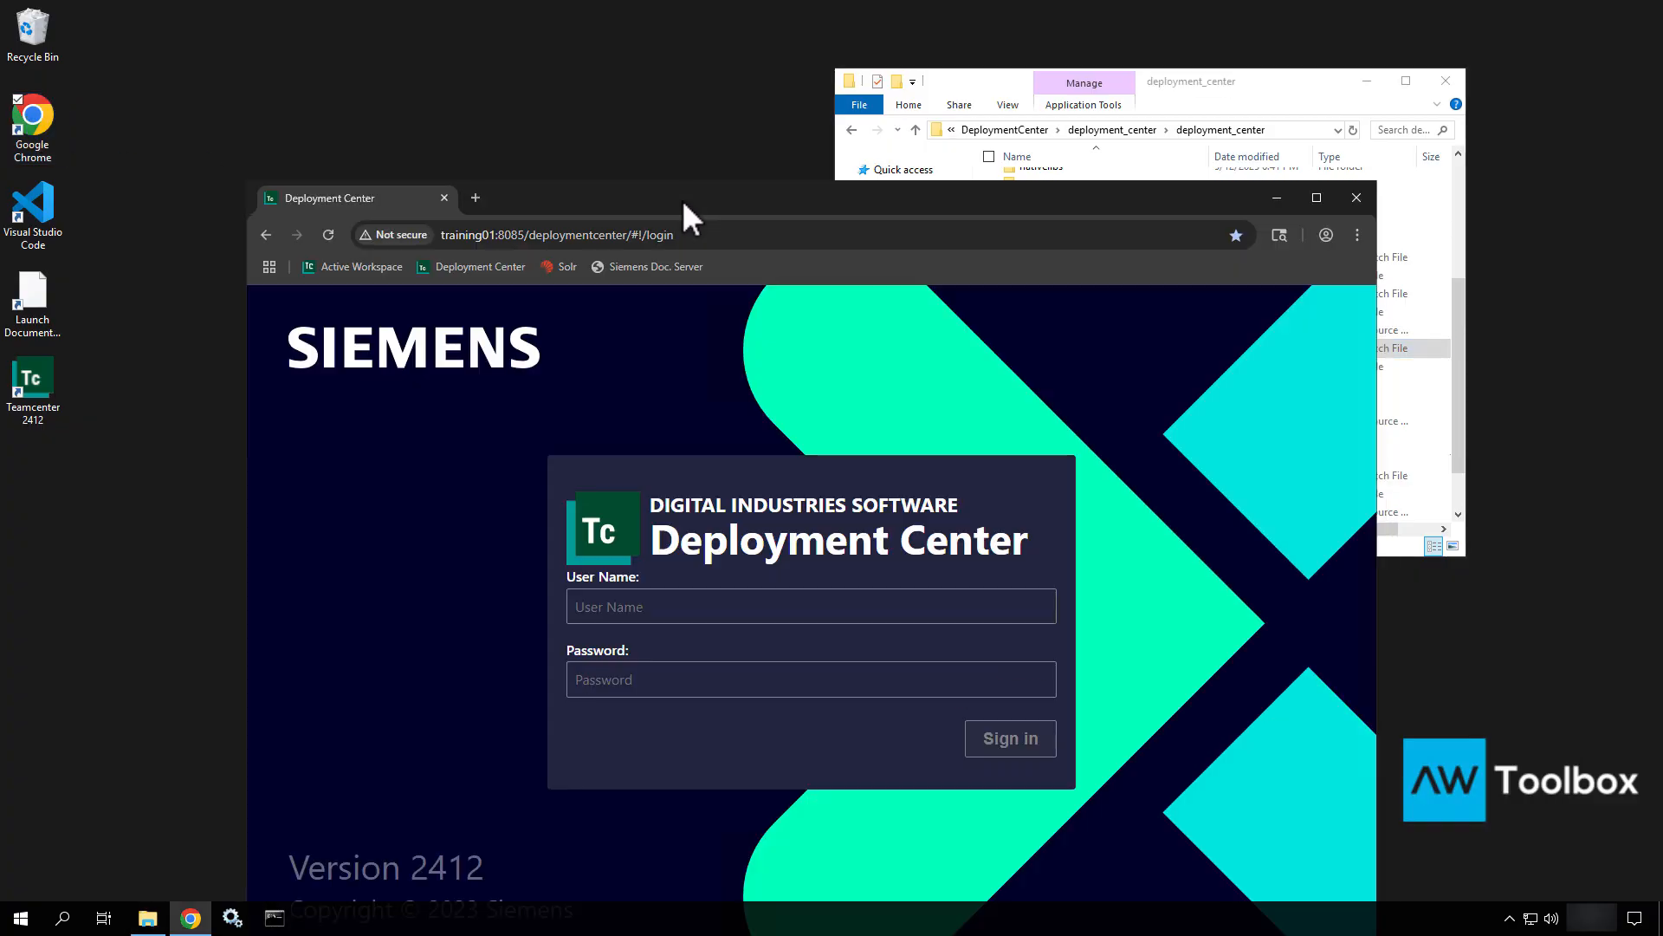
{"action": "left_click", "coordinate": [1452, 78]}
{"action": "left_click_drag", "start_coordinate": [1151, 192], "coordinate": [1101, 72]}
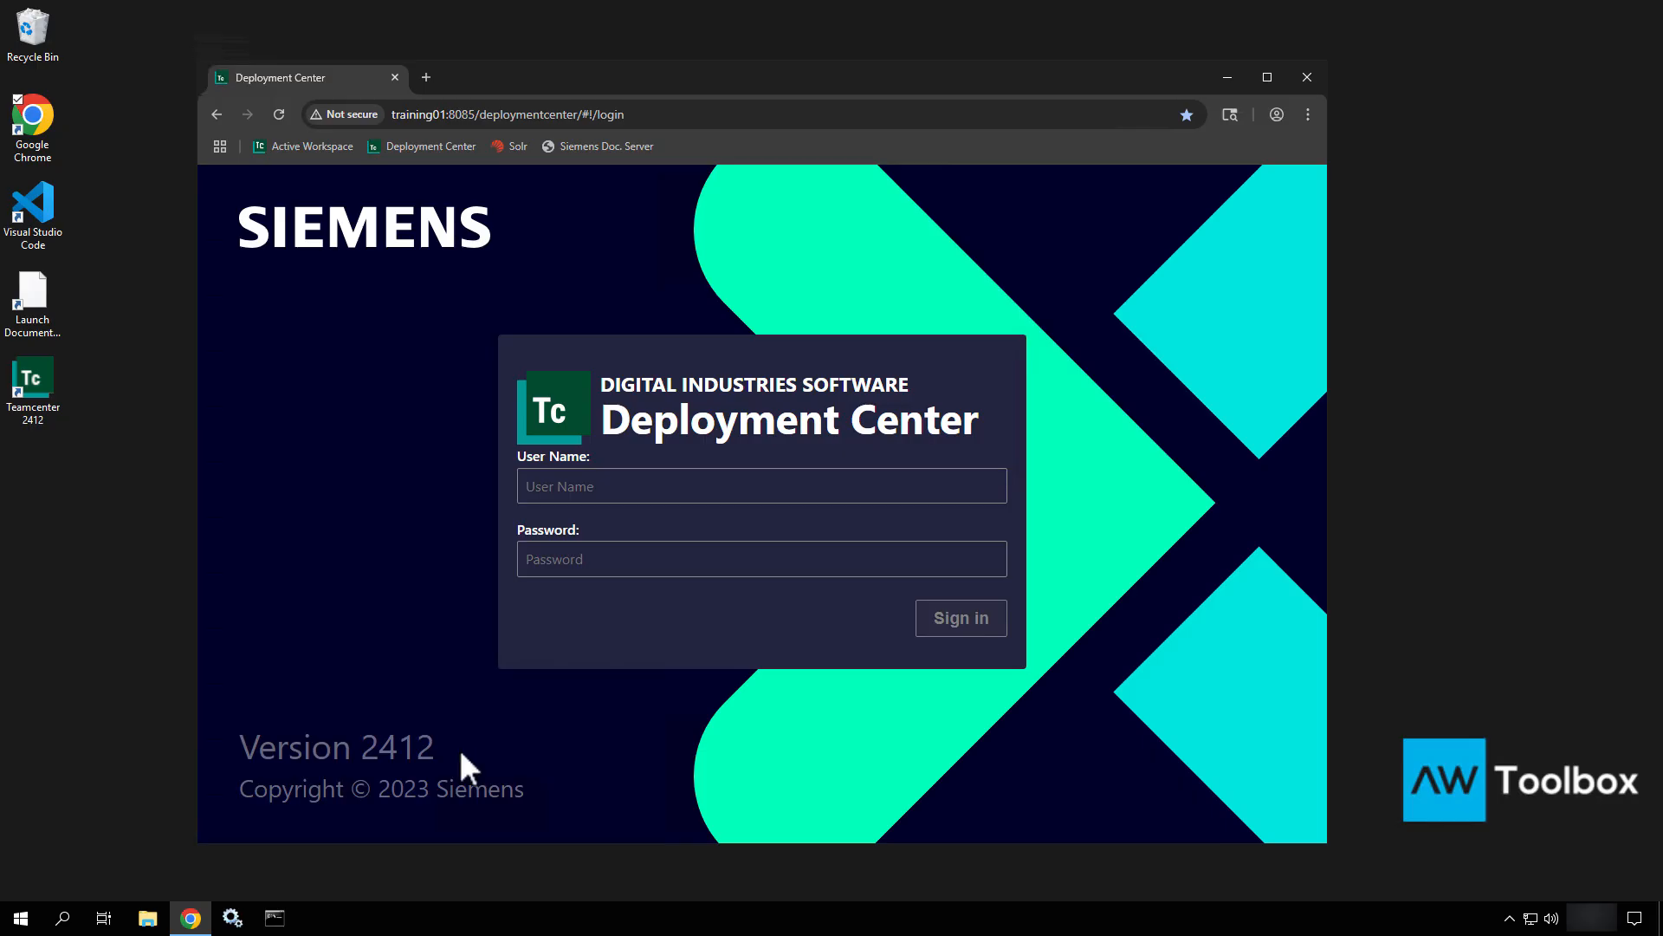
Point out the Version 2412 label and sign in with the admin credentials.
{"action": "left_click_drag", "start_coordinate": [459, 751], "coordinate": [610, 751], "text": "ctrl+shift"}
{"action": "key", "text": "Escape"}
{"action": "left_click", "coordinate": [690, 487]}
{"action": "key", "text": "Return"}
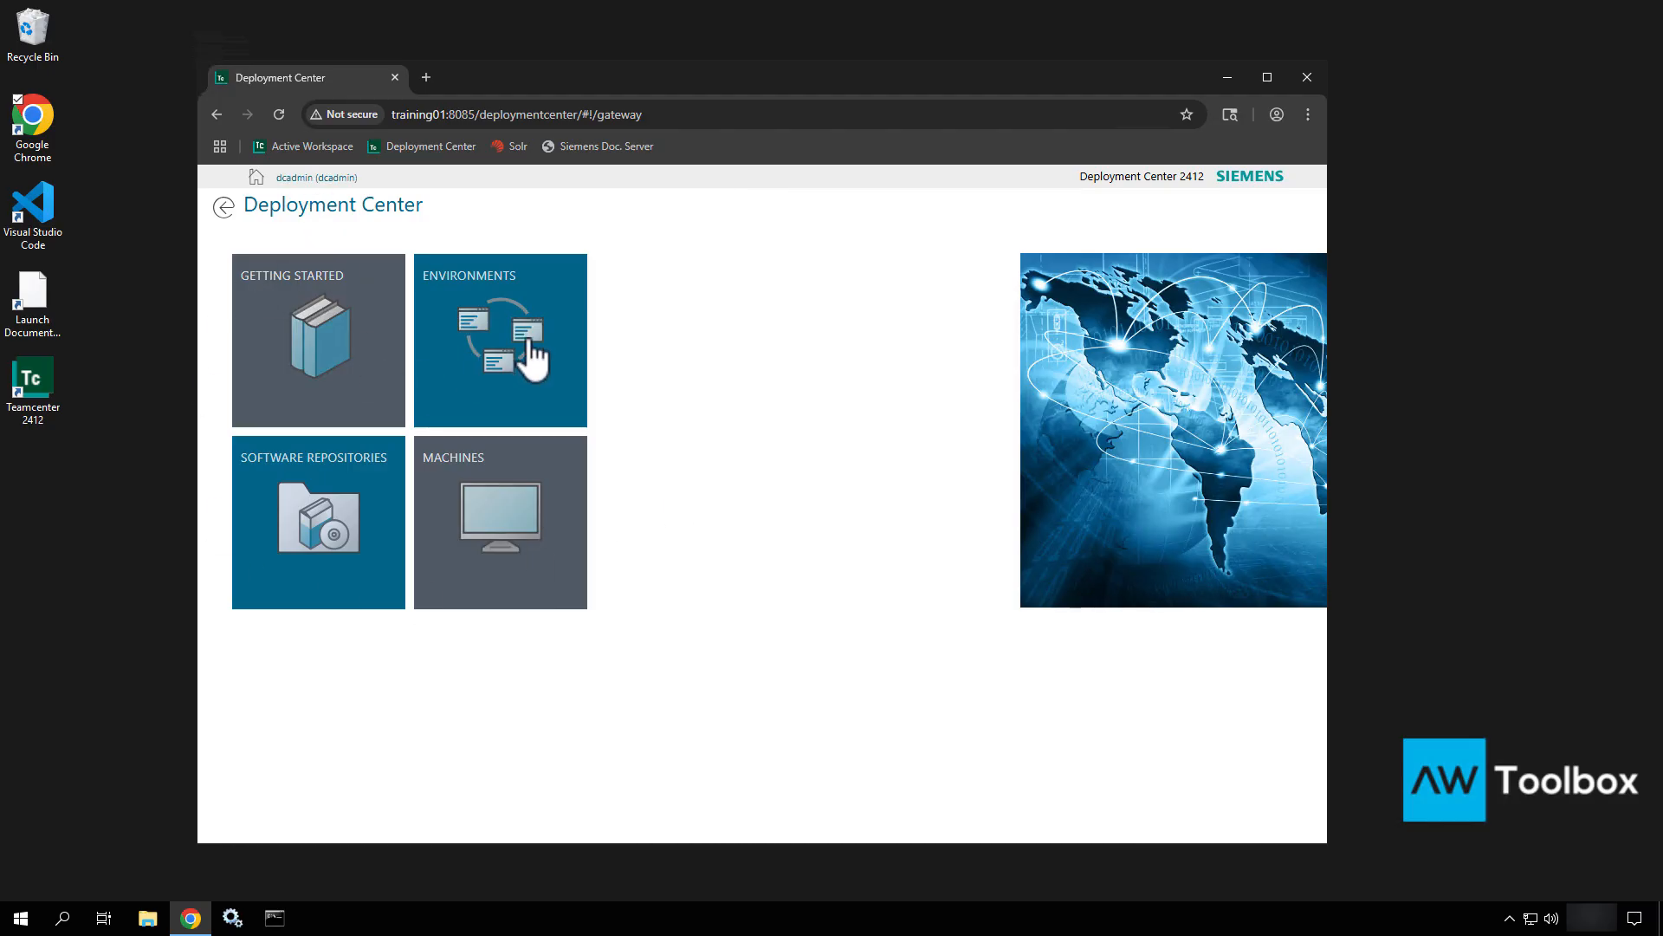
{"action": "left_click", "coordinate": [340, 507]}
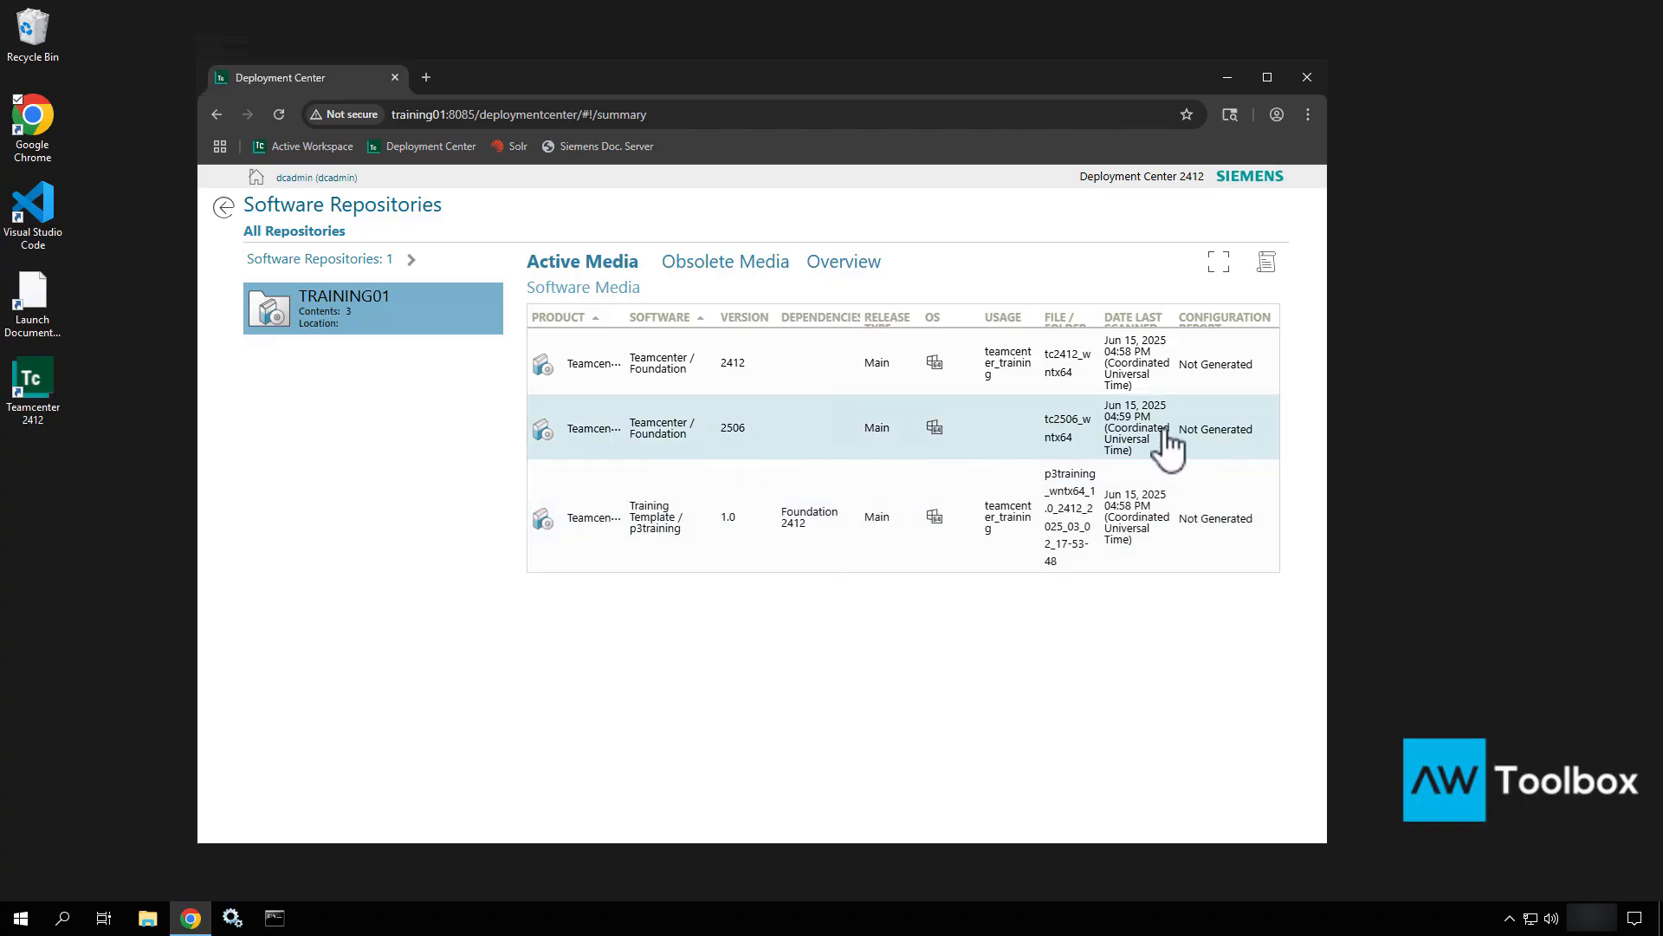
{"action": "left_click", "coordinate": [223, 208]}
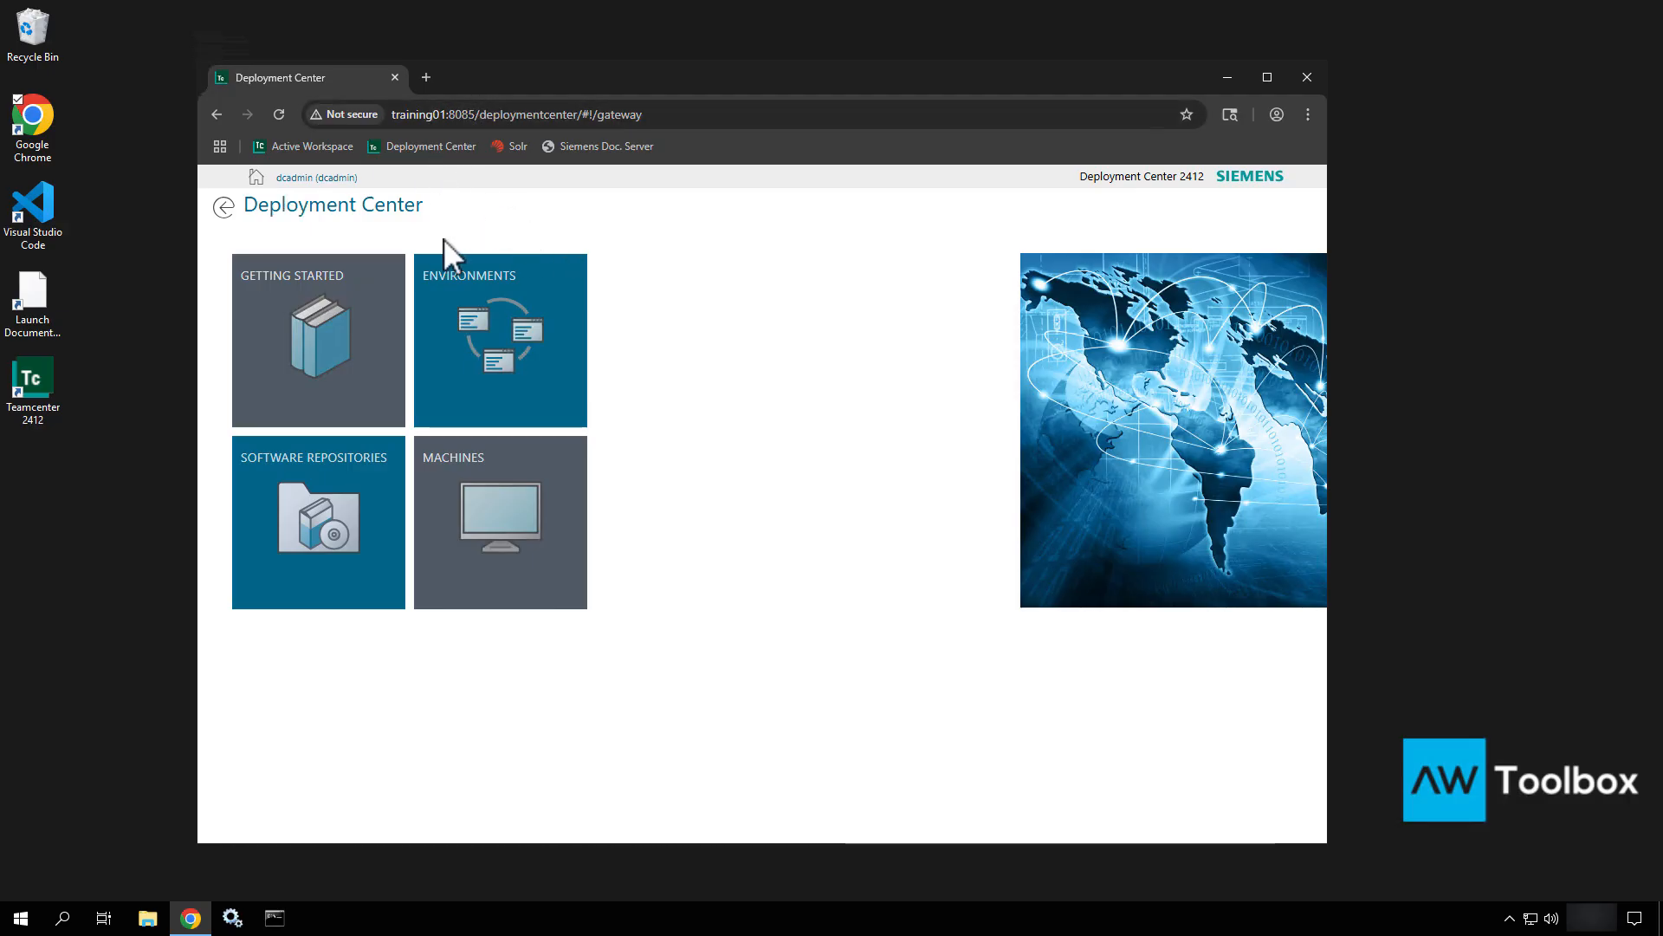
In Environments, edit teamcenter_training's selected software (Teamcenter 2412, Training Template 1.0).
{"action": "left_click", "coordinate": [459, 331]}
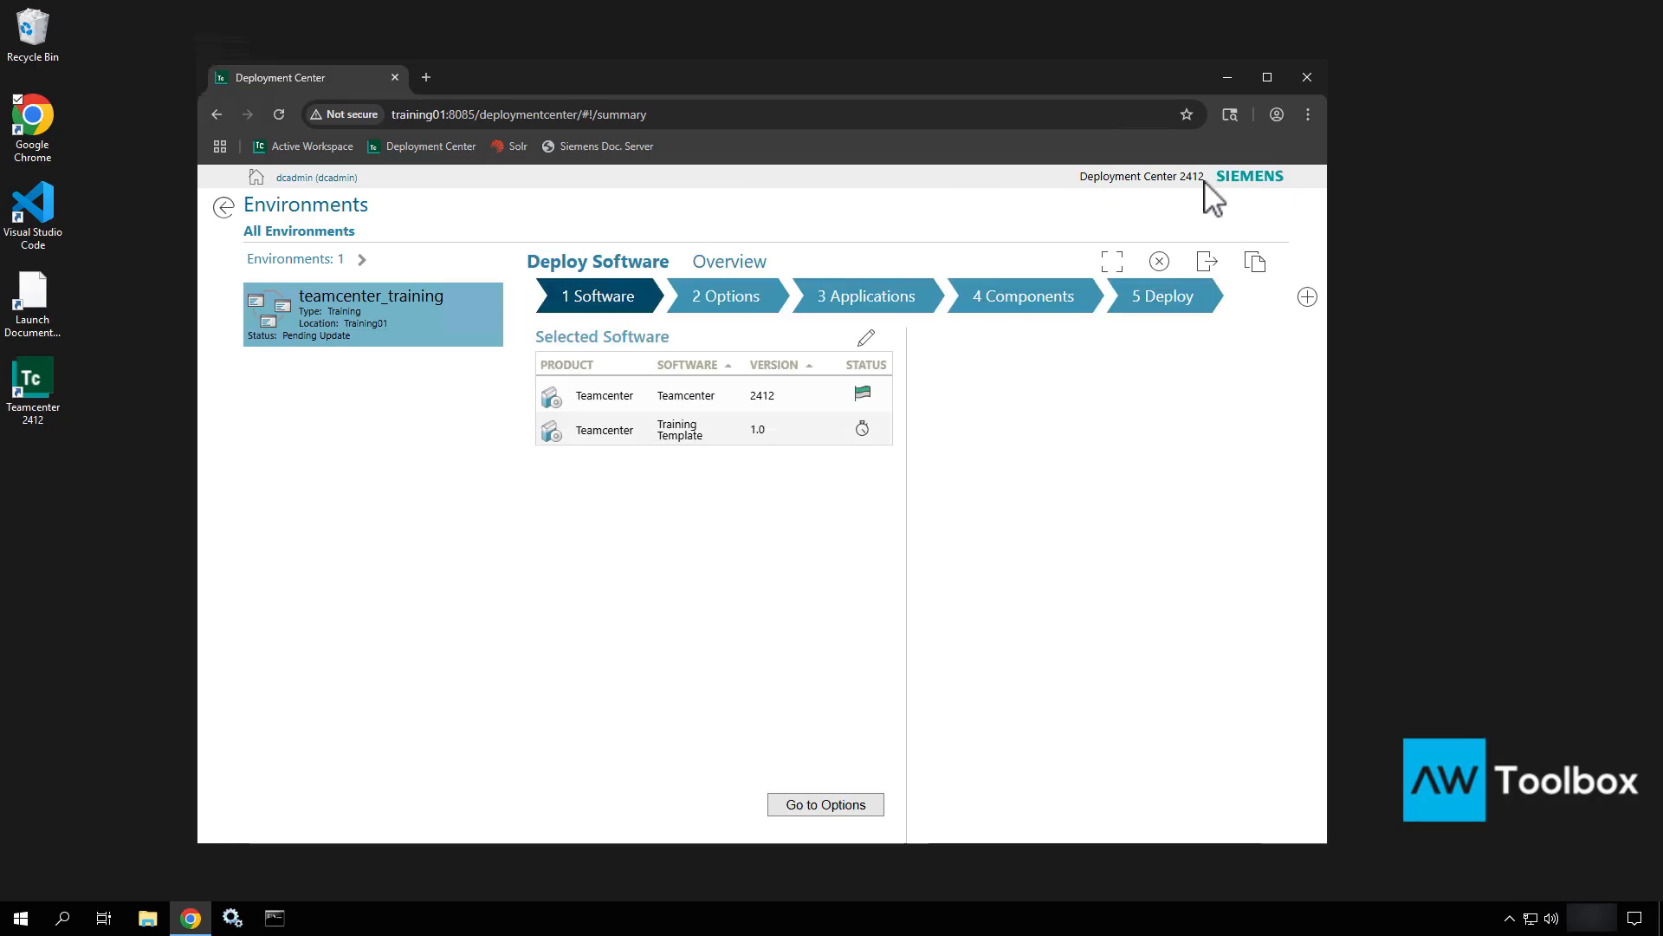
{"action": "left_click_drag", "start_coordinate": [1204, 181], "coordinate": [1180, 182]}
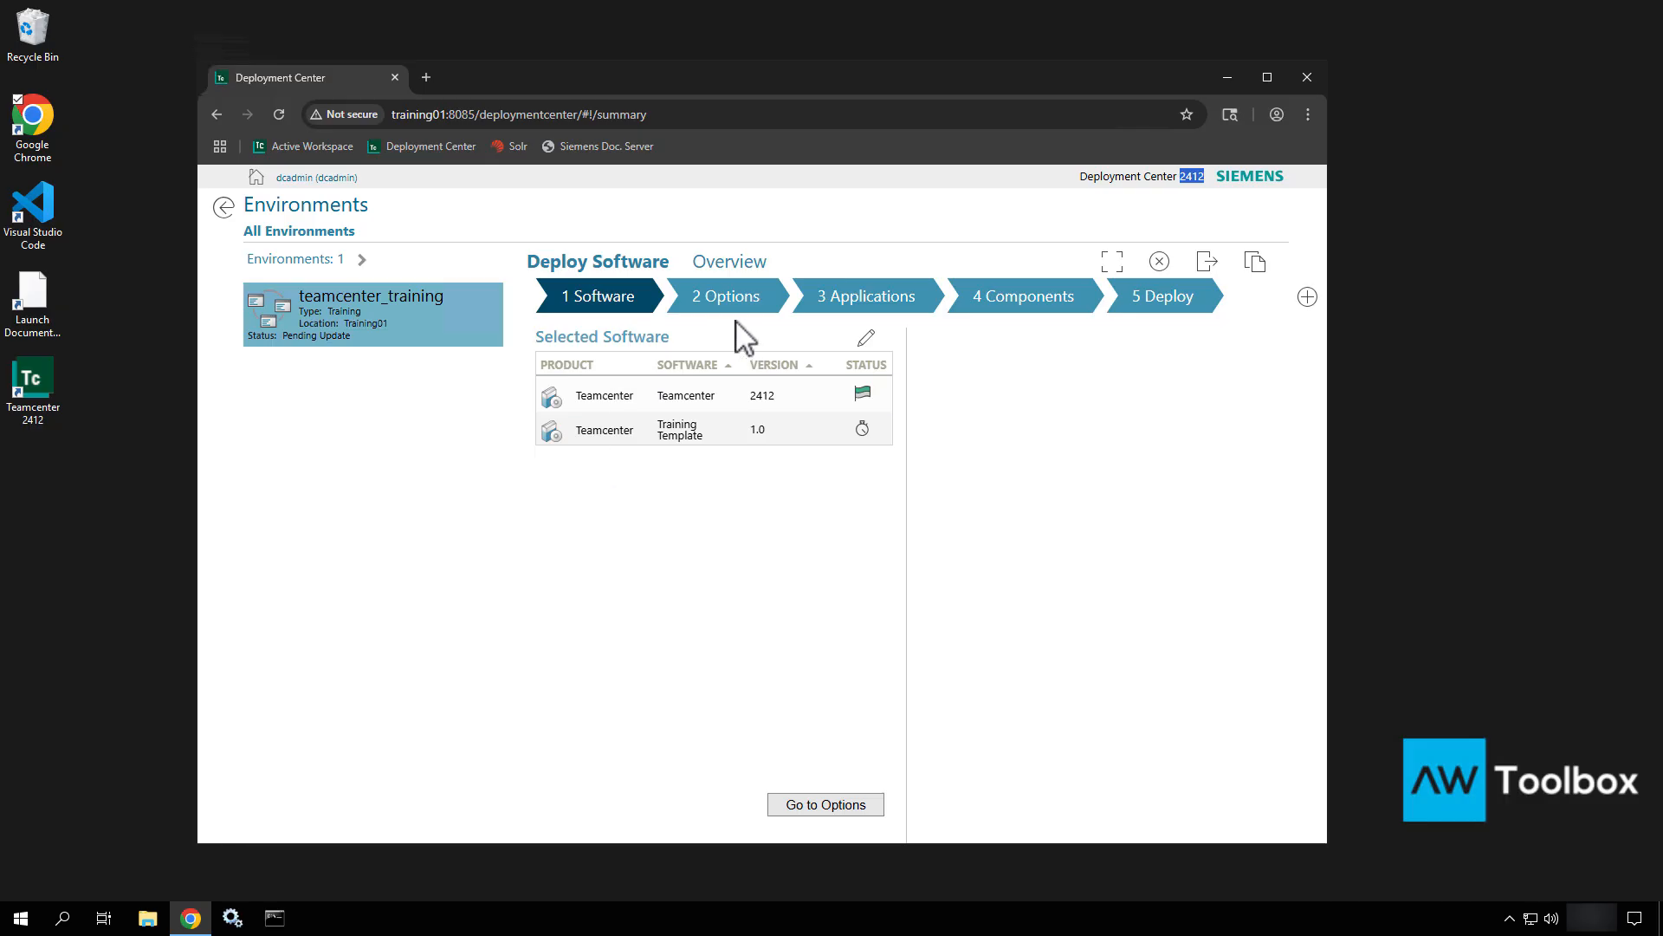
{"action": "left_click", "coordinate": [866, 338]}
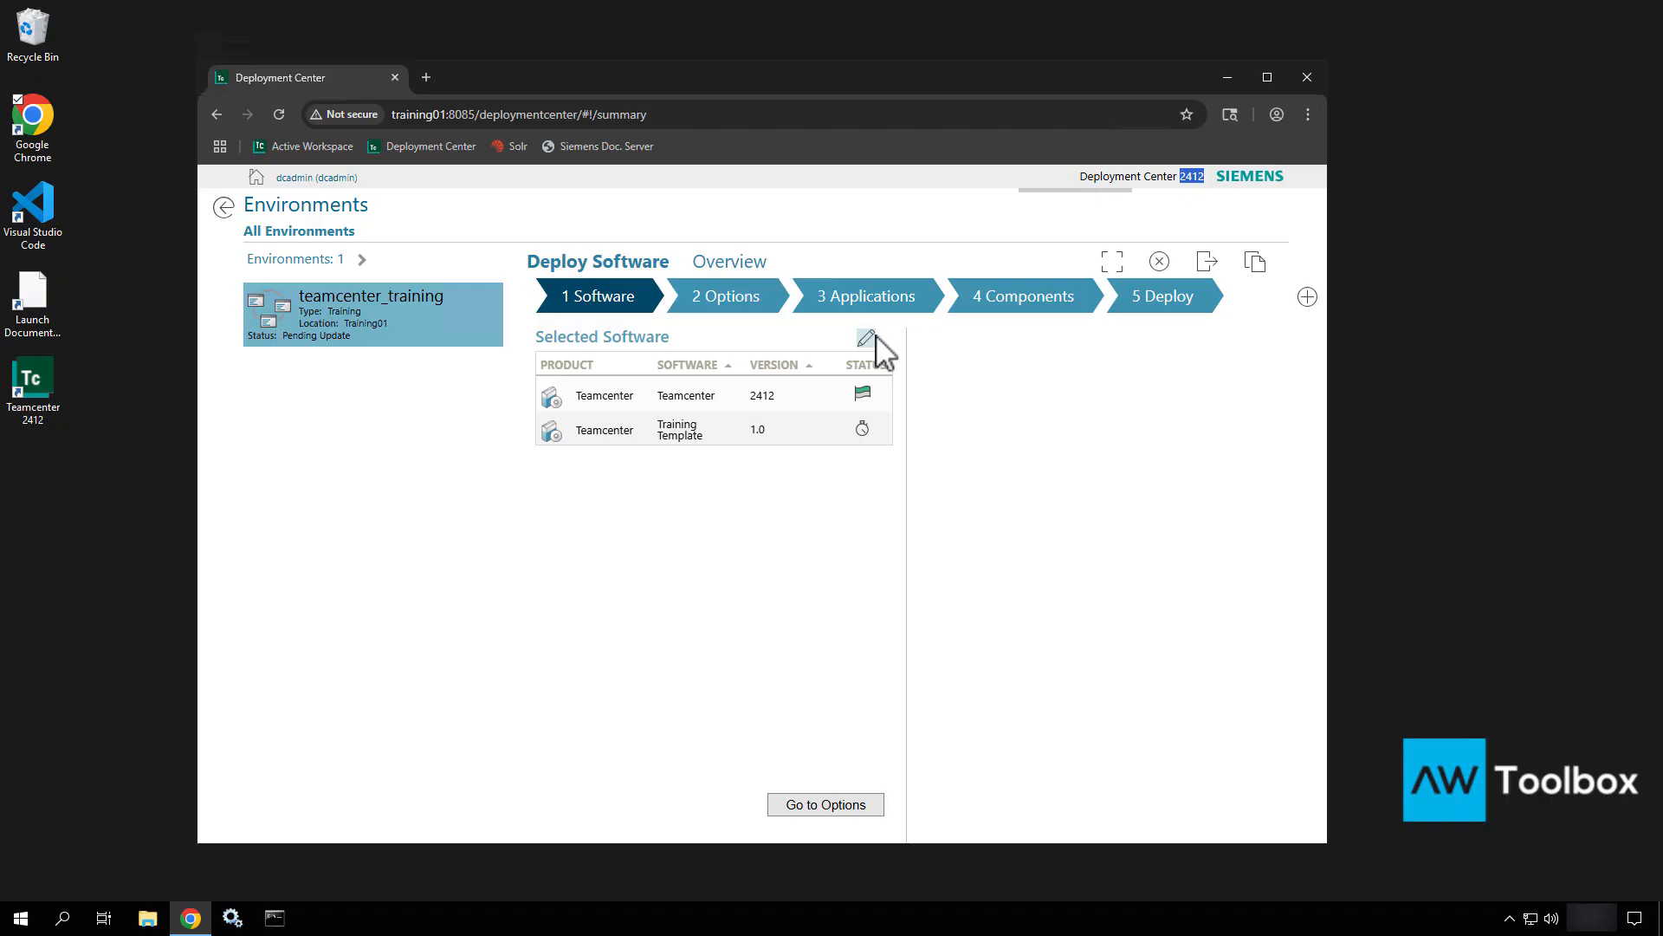
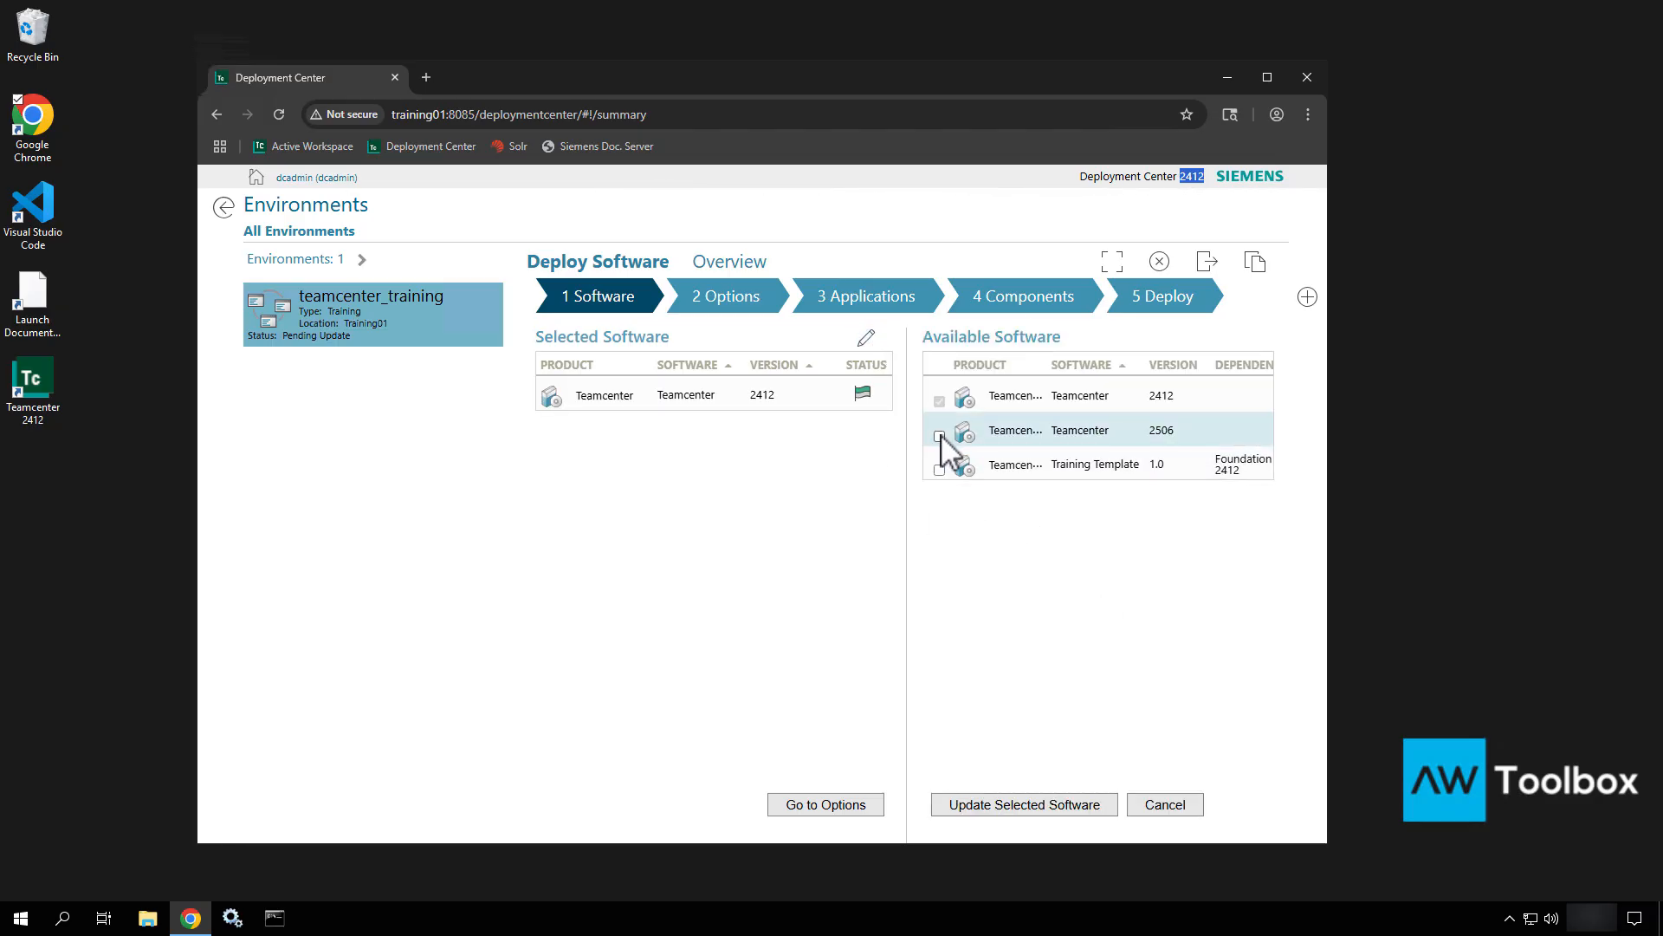
Tick Teamcenter 2506 in Available Software and apply it to teamcenter_training's selected software.
{"action": "left_click", "coordinate": [940, 435]}
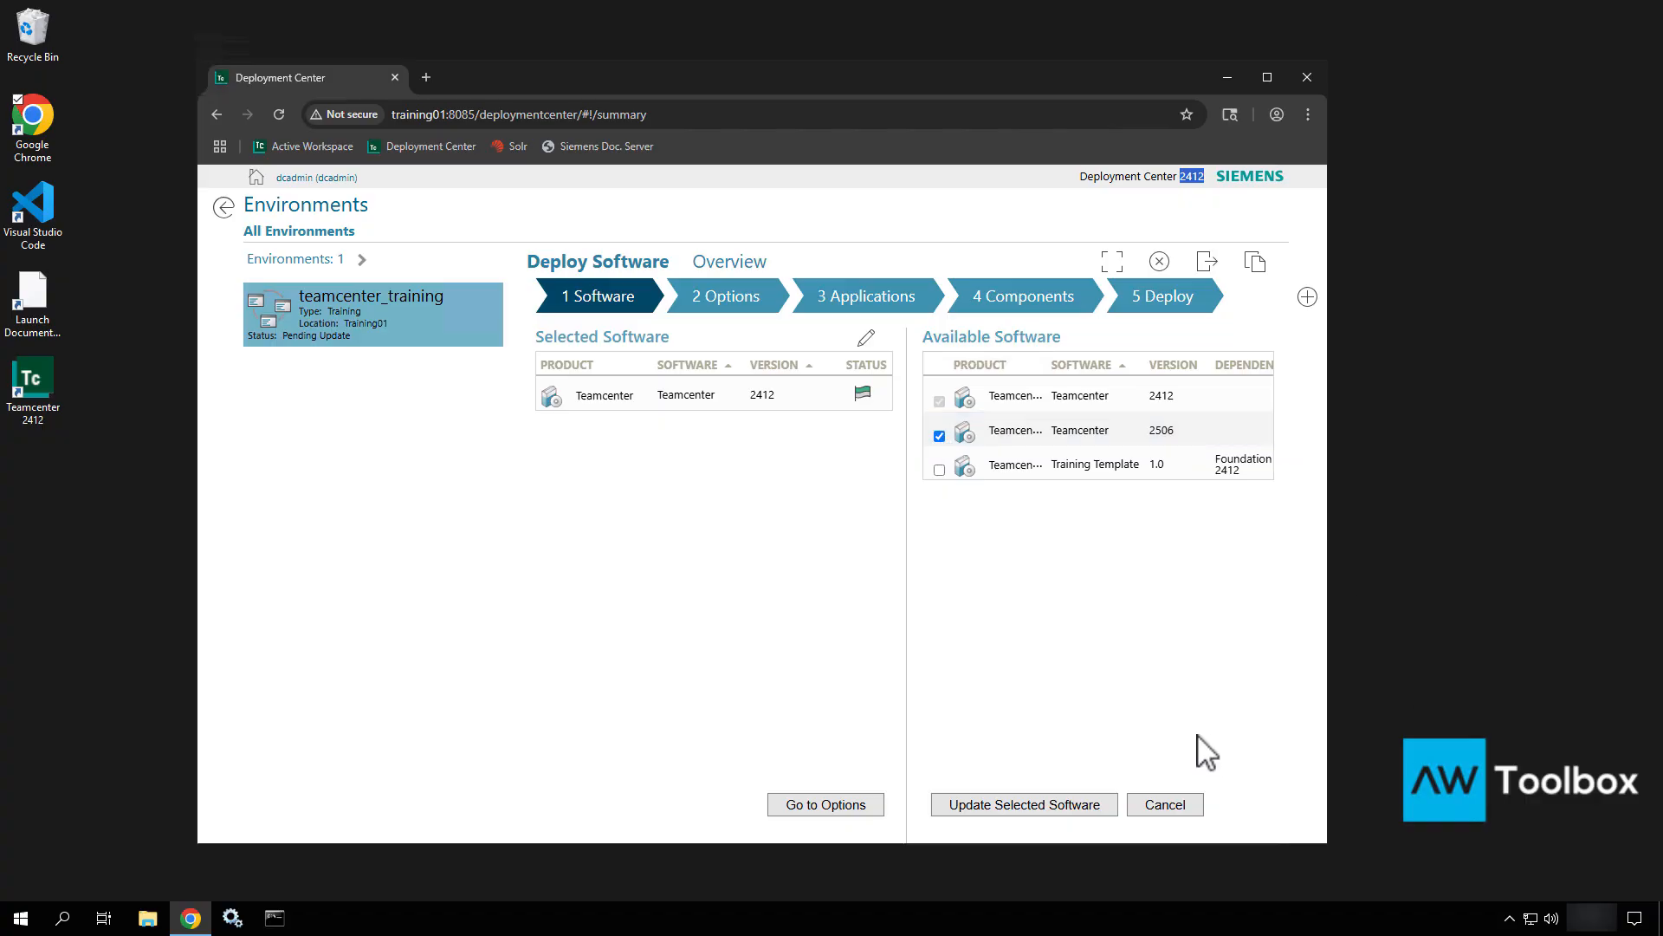
{"action": "left_click", "coordinate": [1073, 807]}
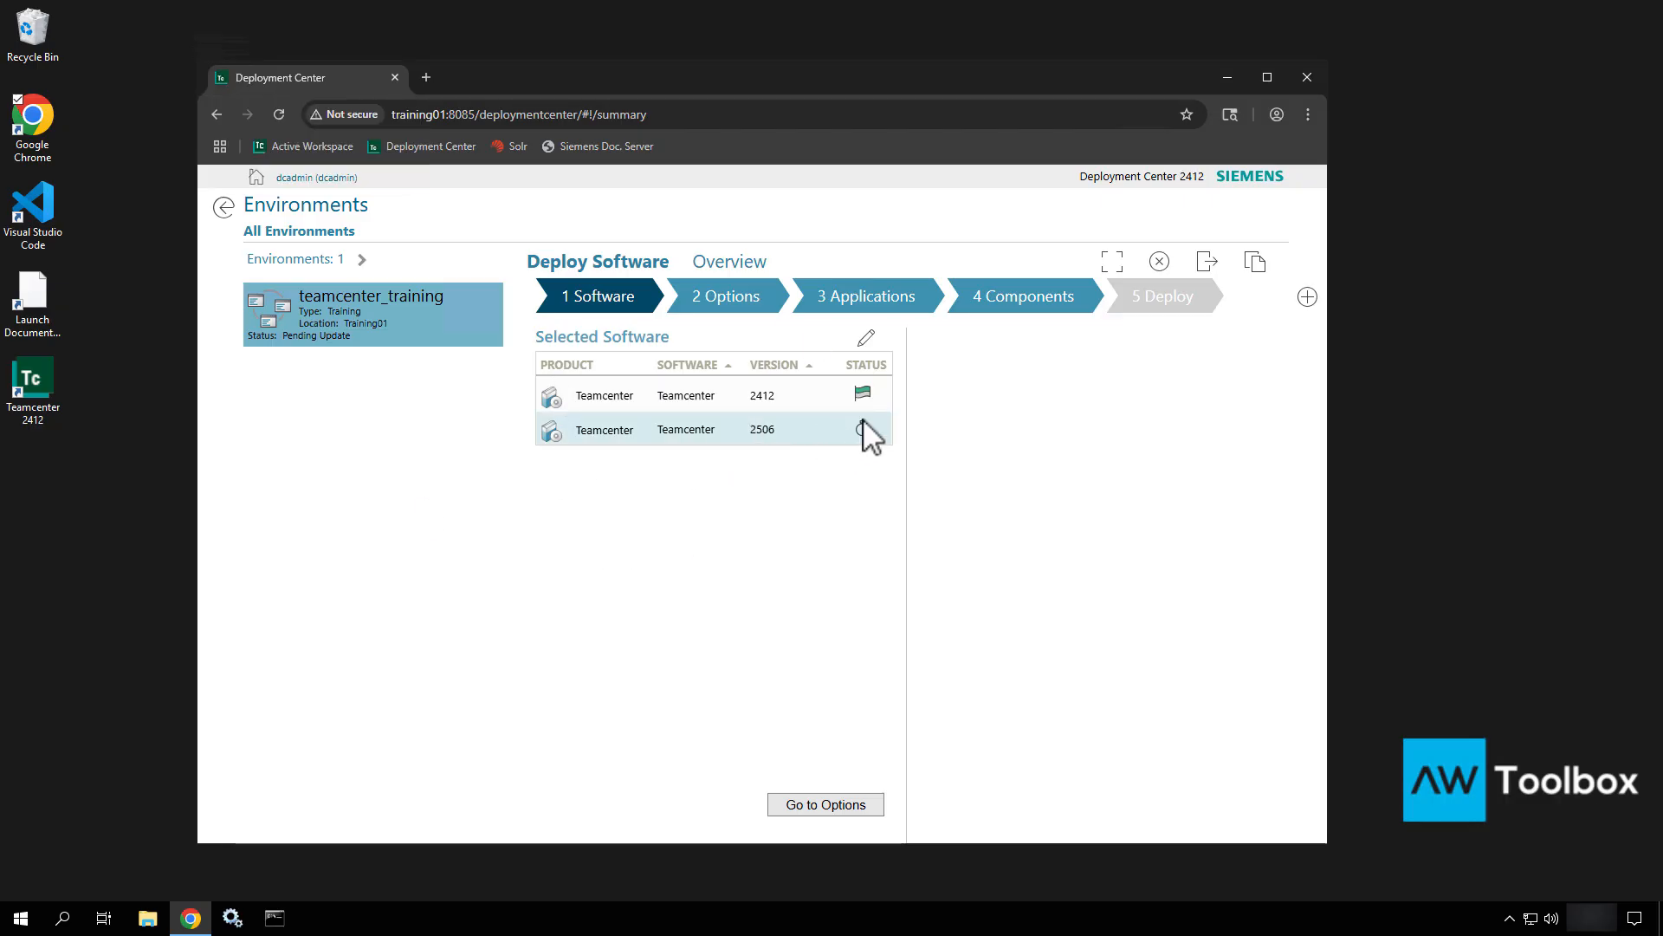
Review the environment options, then show the Applications step listing applications as Pending Update.
{"action": "left_click", "coordinate": [811, 805]}
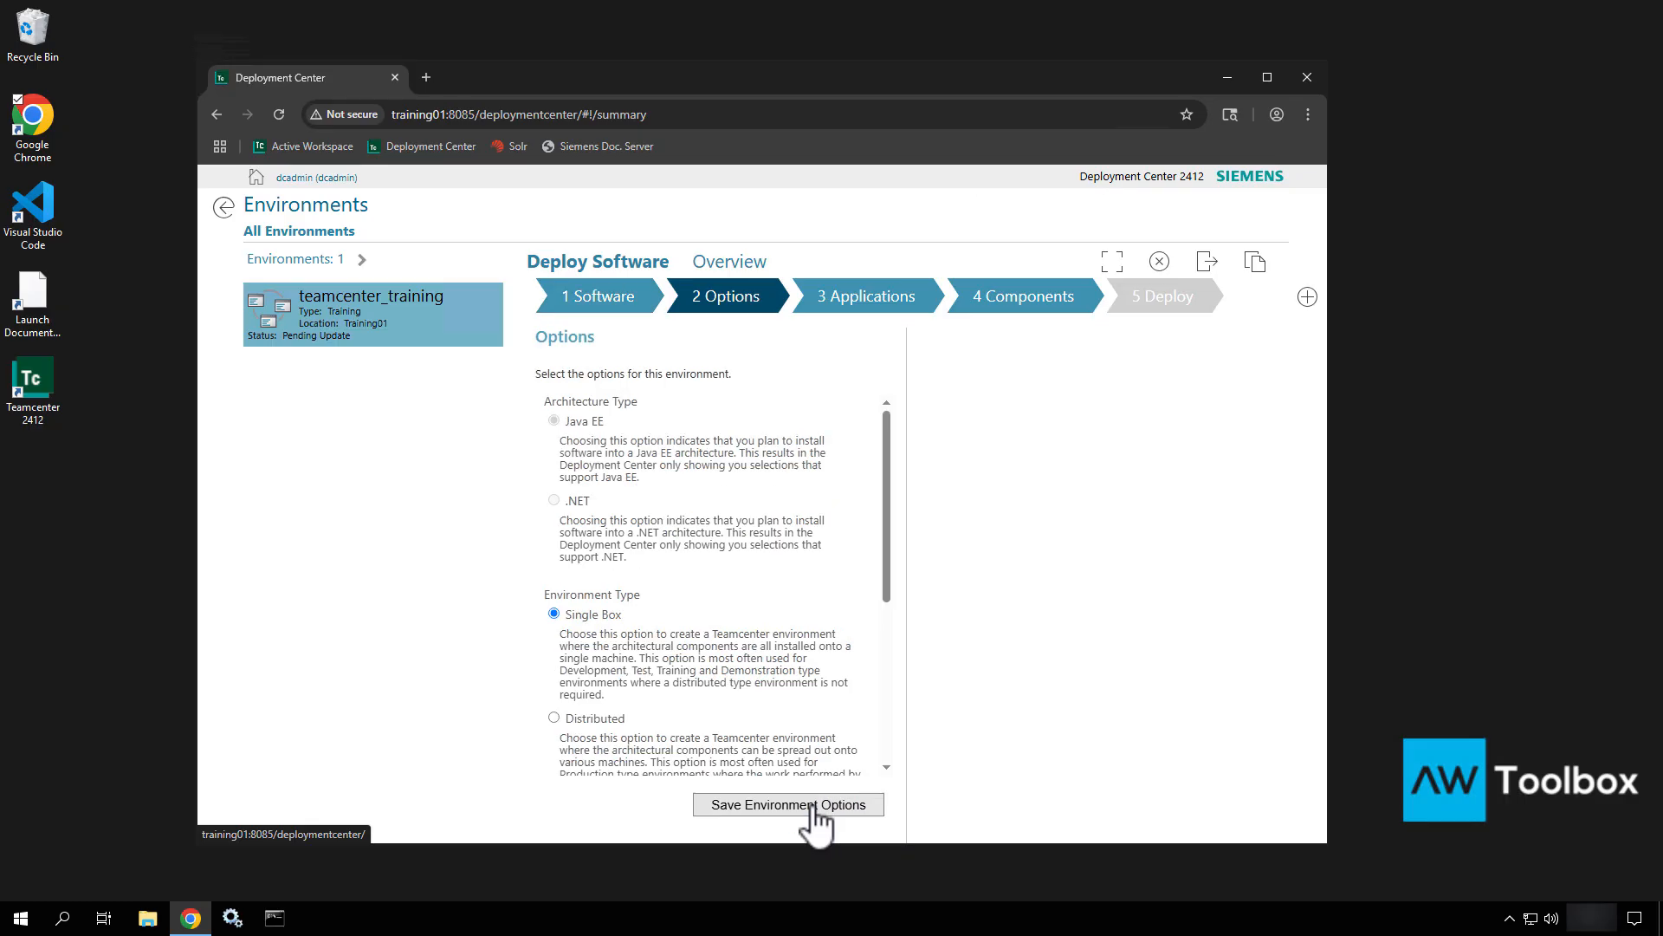
{"action": "scroll", "coordinate": [694, 638], "scroll_direction": "down", "scroll_amount": 5}
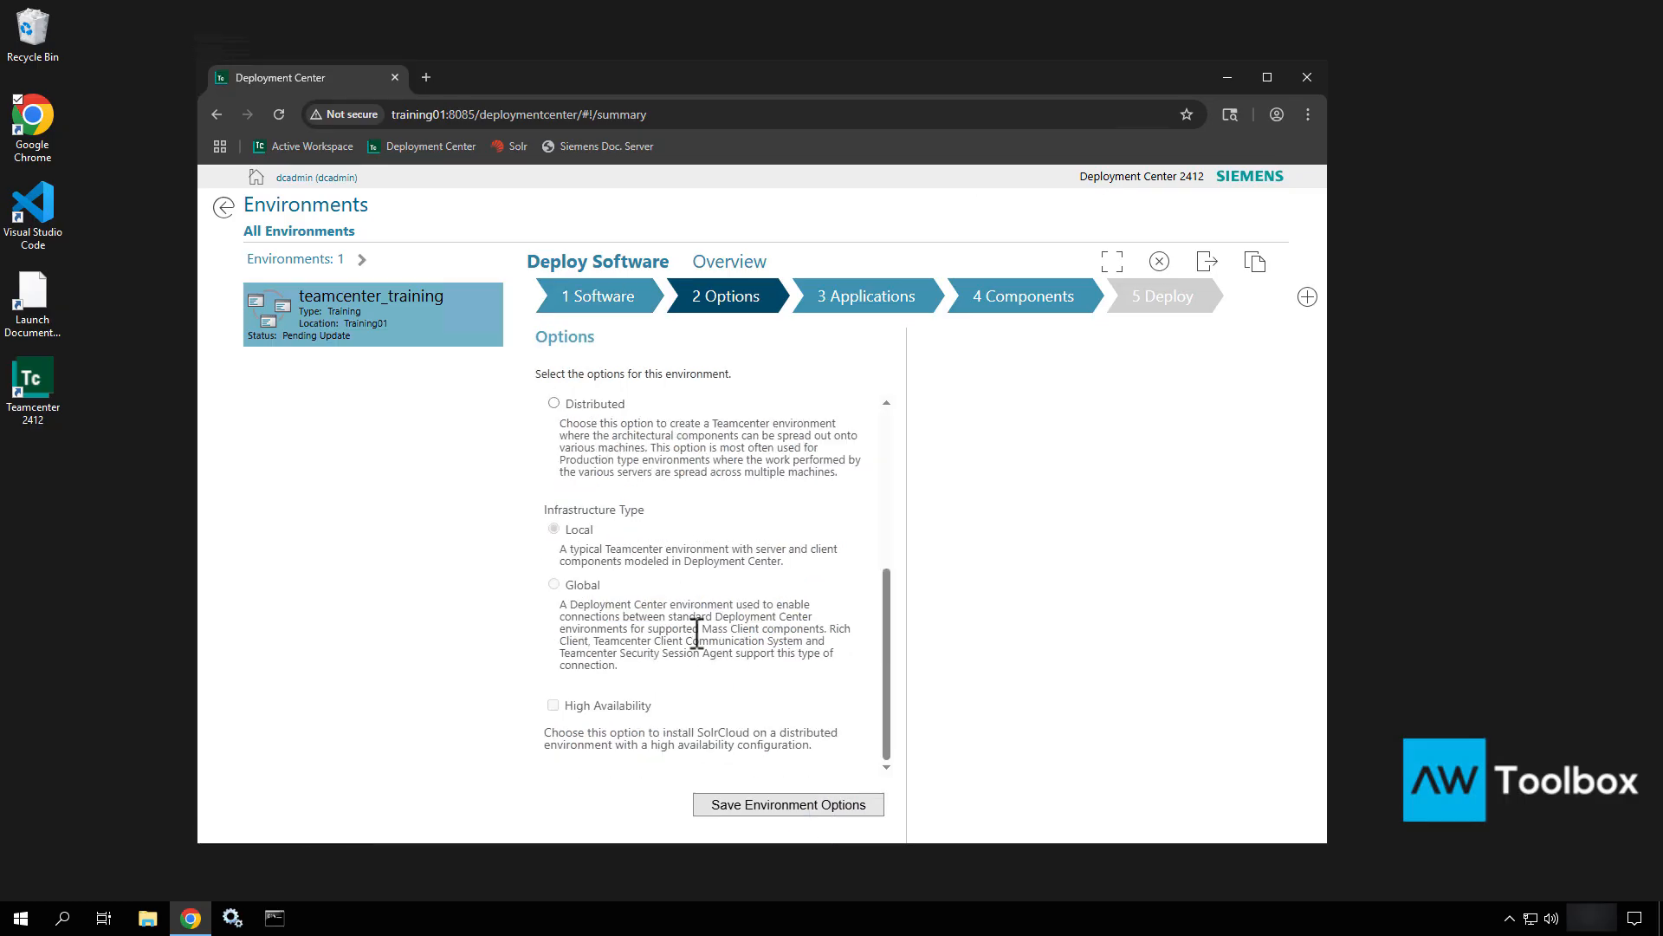
{"action": "scroll", "coordinate": [697, 632], "scroll_direction": "up", "scroll_amount": 5}
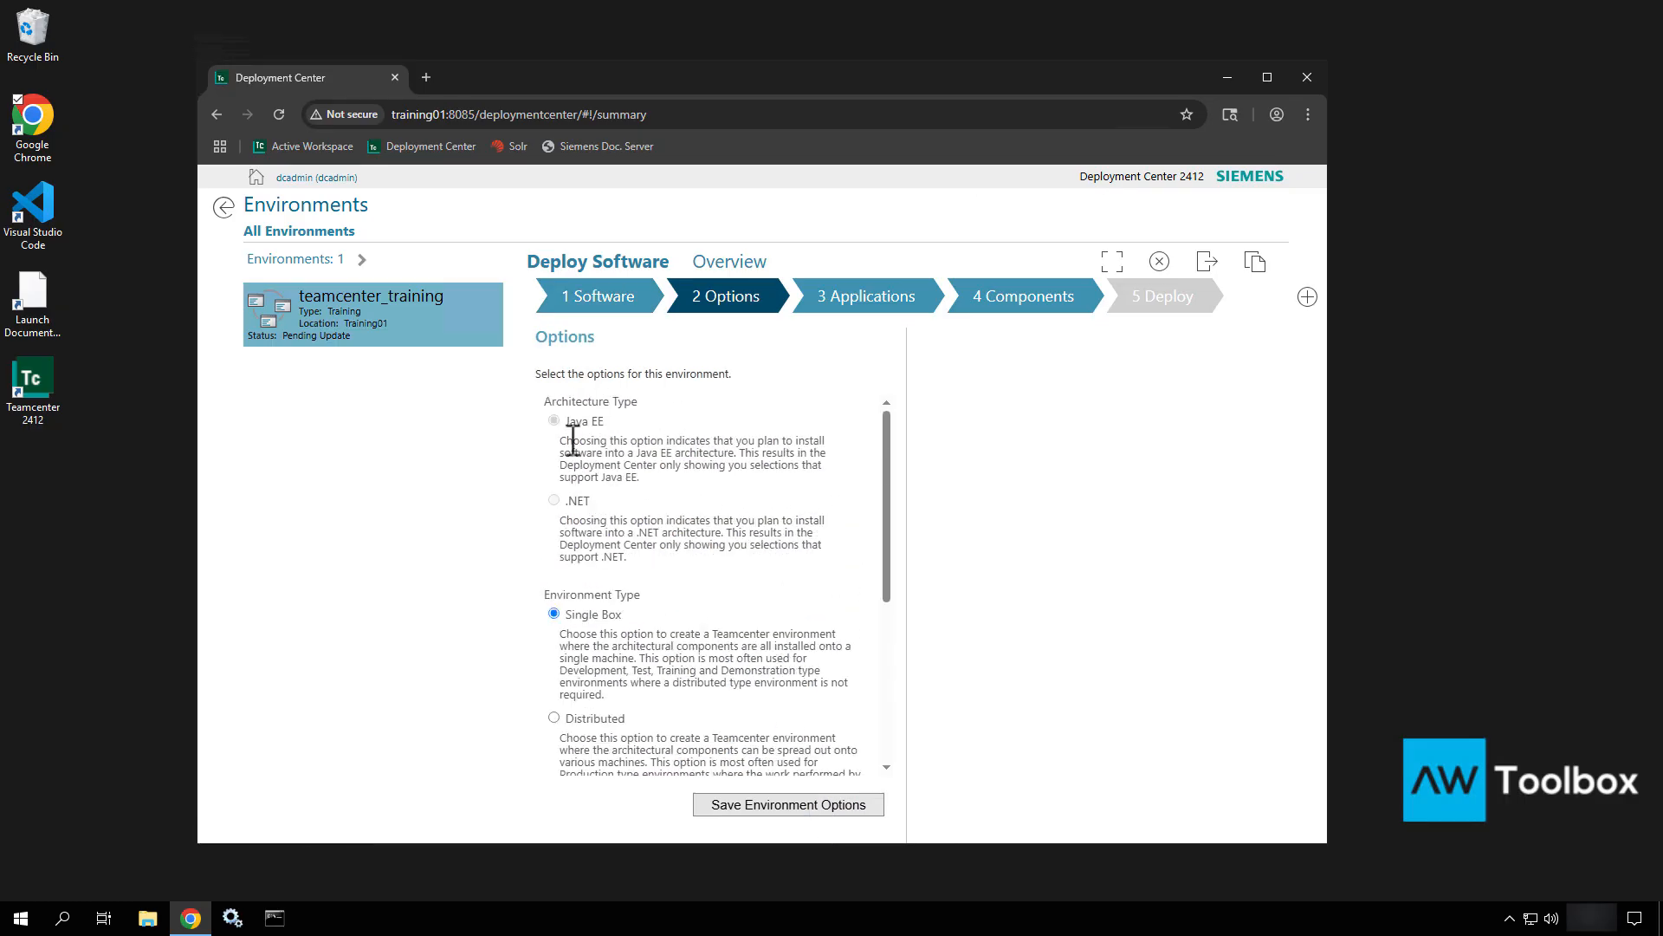
{"action": "left_click", "coordinate": [897, 301]}
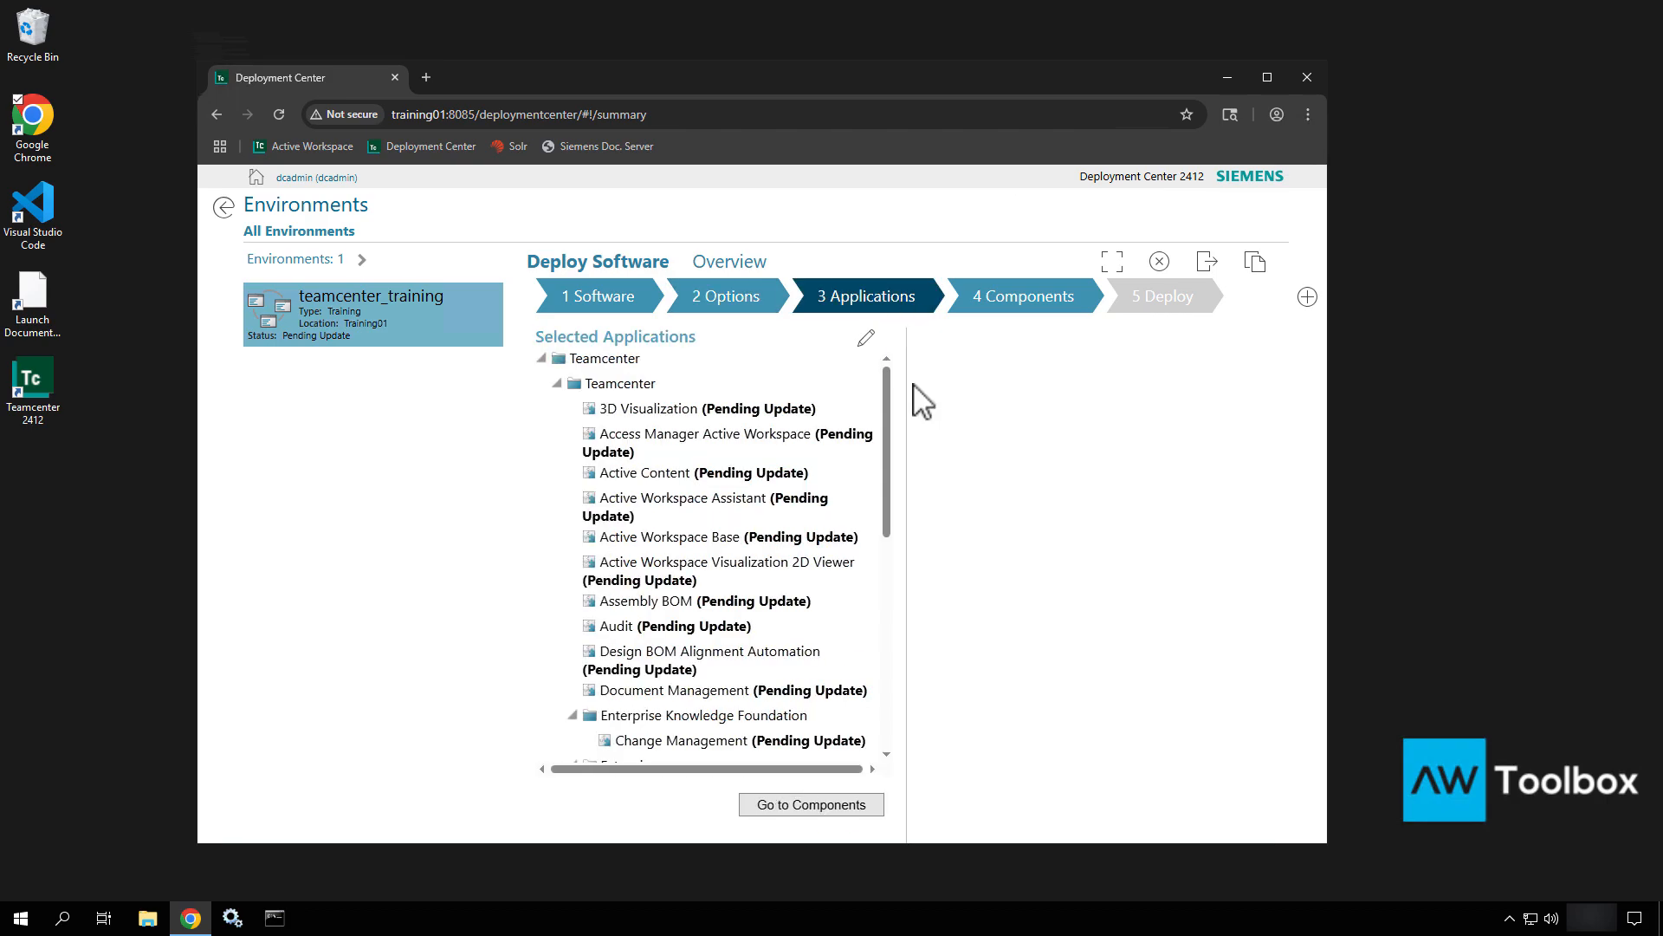
{"action": "left_click_drag", "start_coordinate": [890, 408], "coordinate": [875, 359]}
Show the Components table in a maximized window and open Corporate Server's settings.
{"action": "left_click", "coordinate": [1043, 298]}
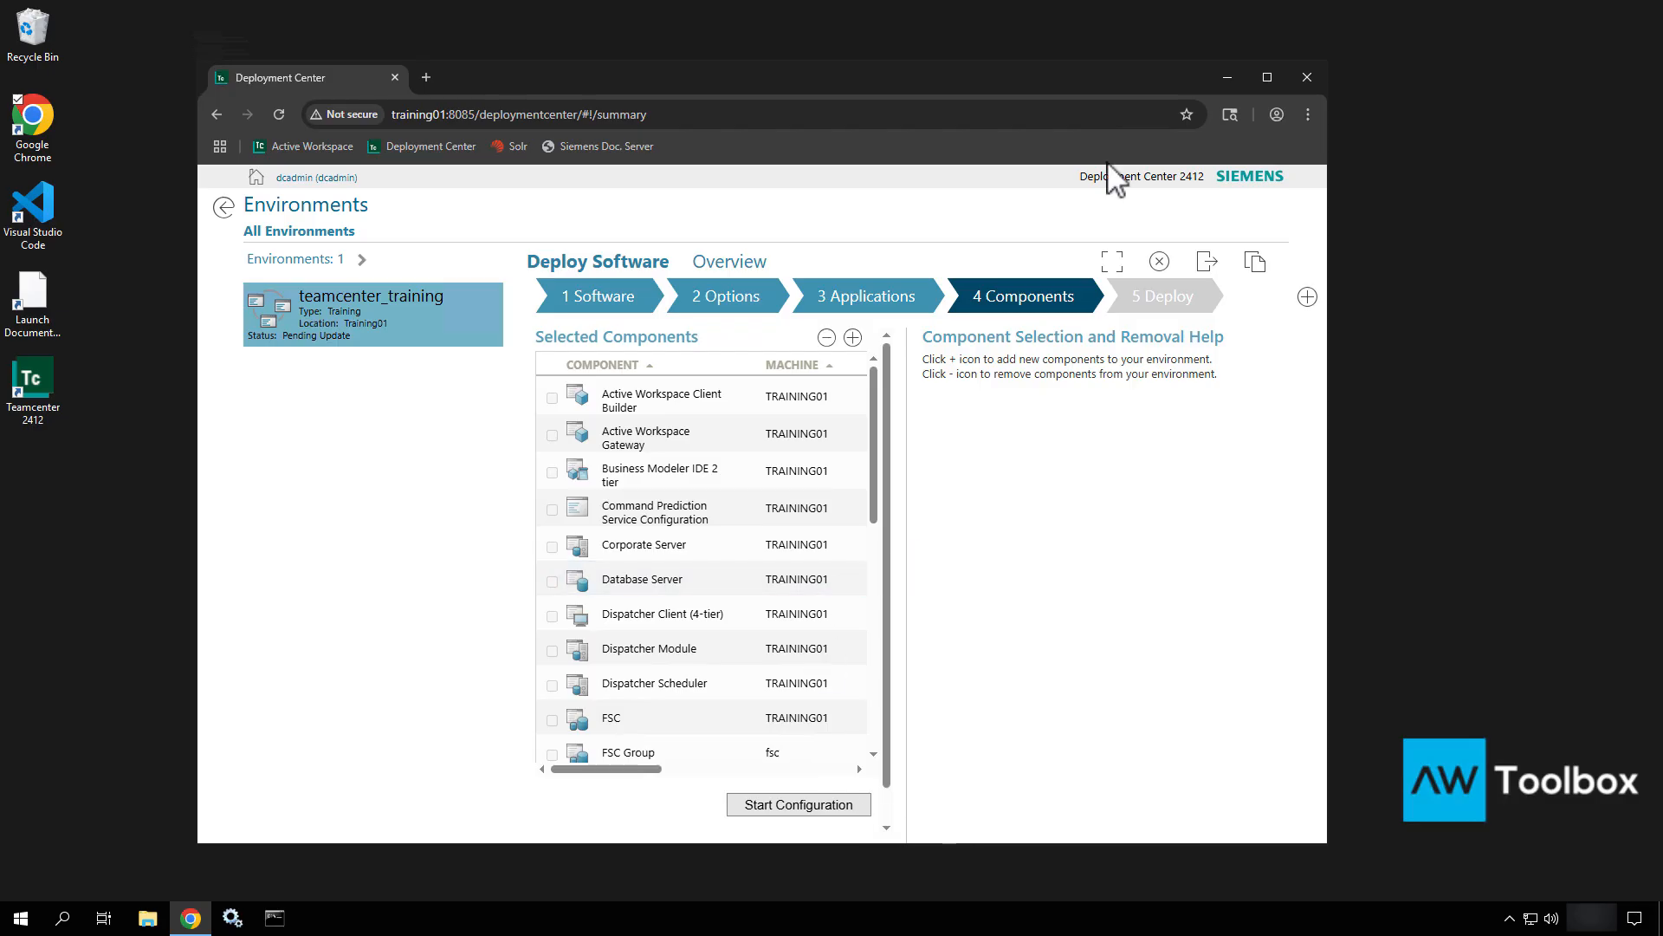
{"action": "left_click", "coordinate": [1268, 76]}
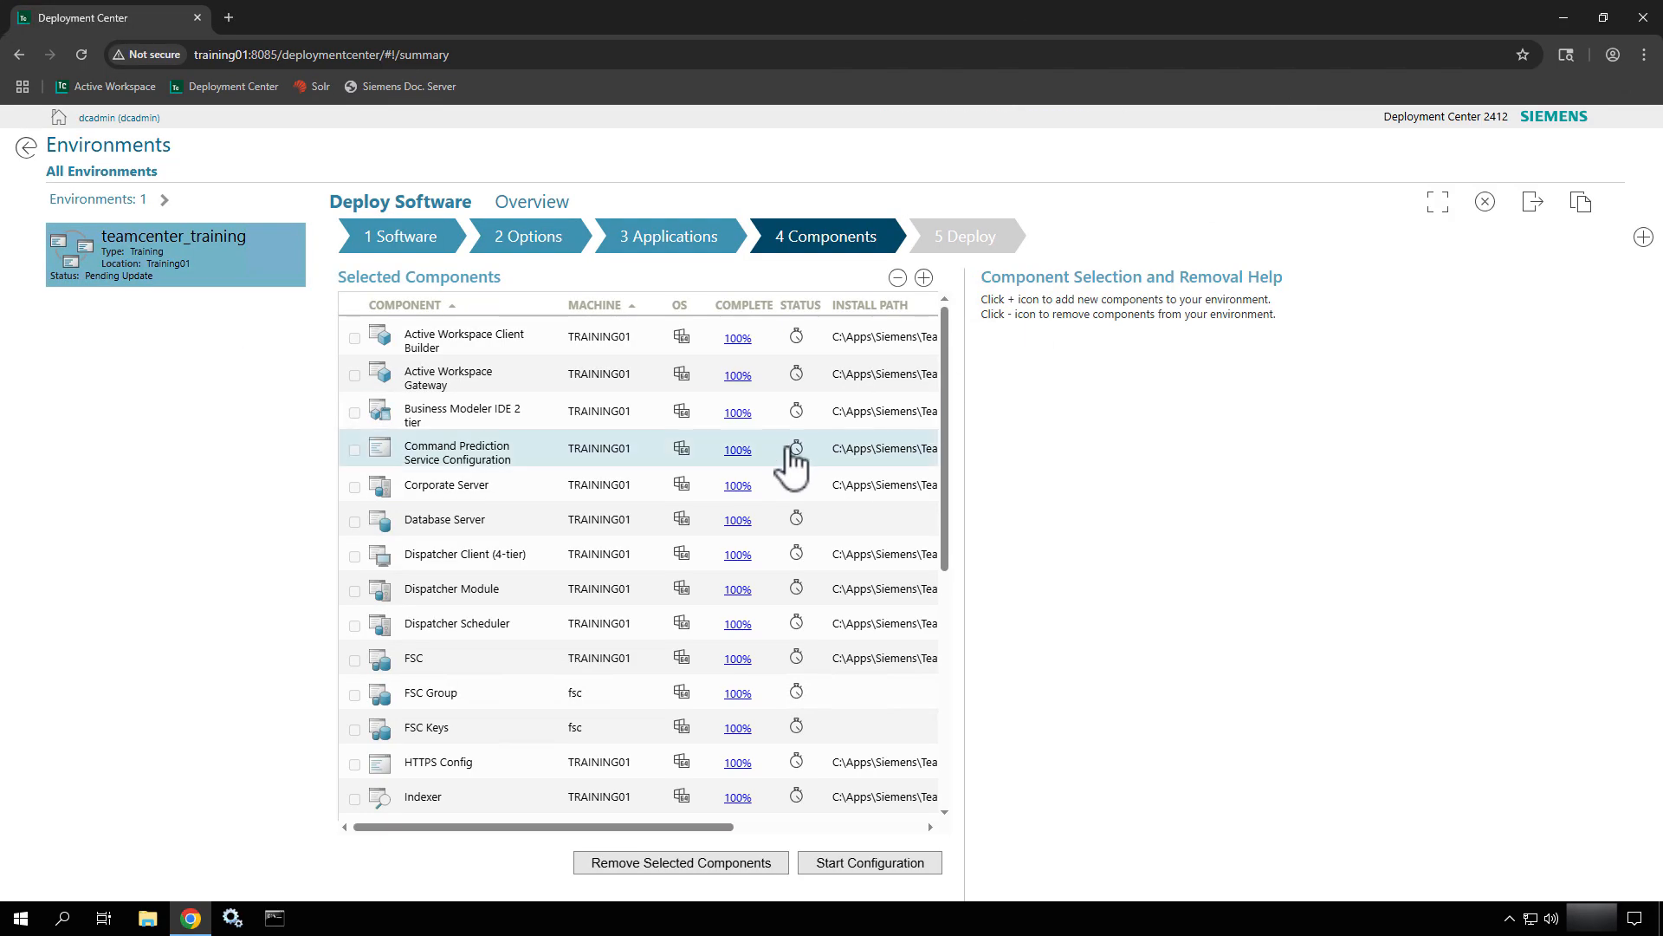
{"action": "scroll", "coordinate": [797, 685], "scroll_direction": "down", "scroll_amount": 4}
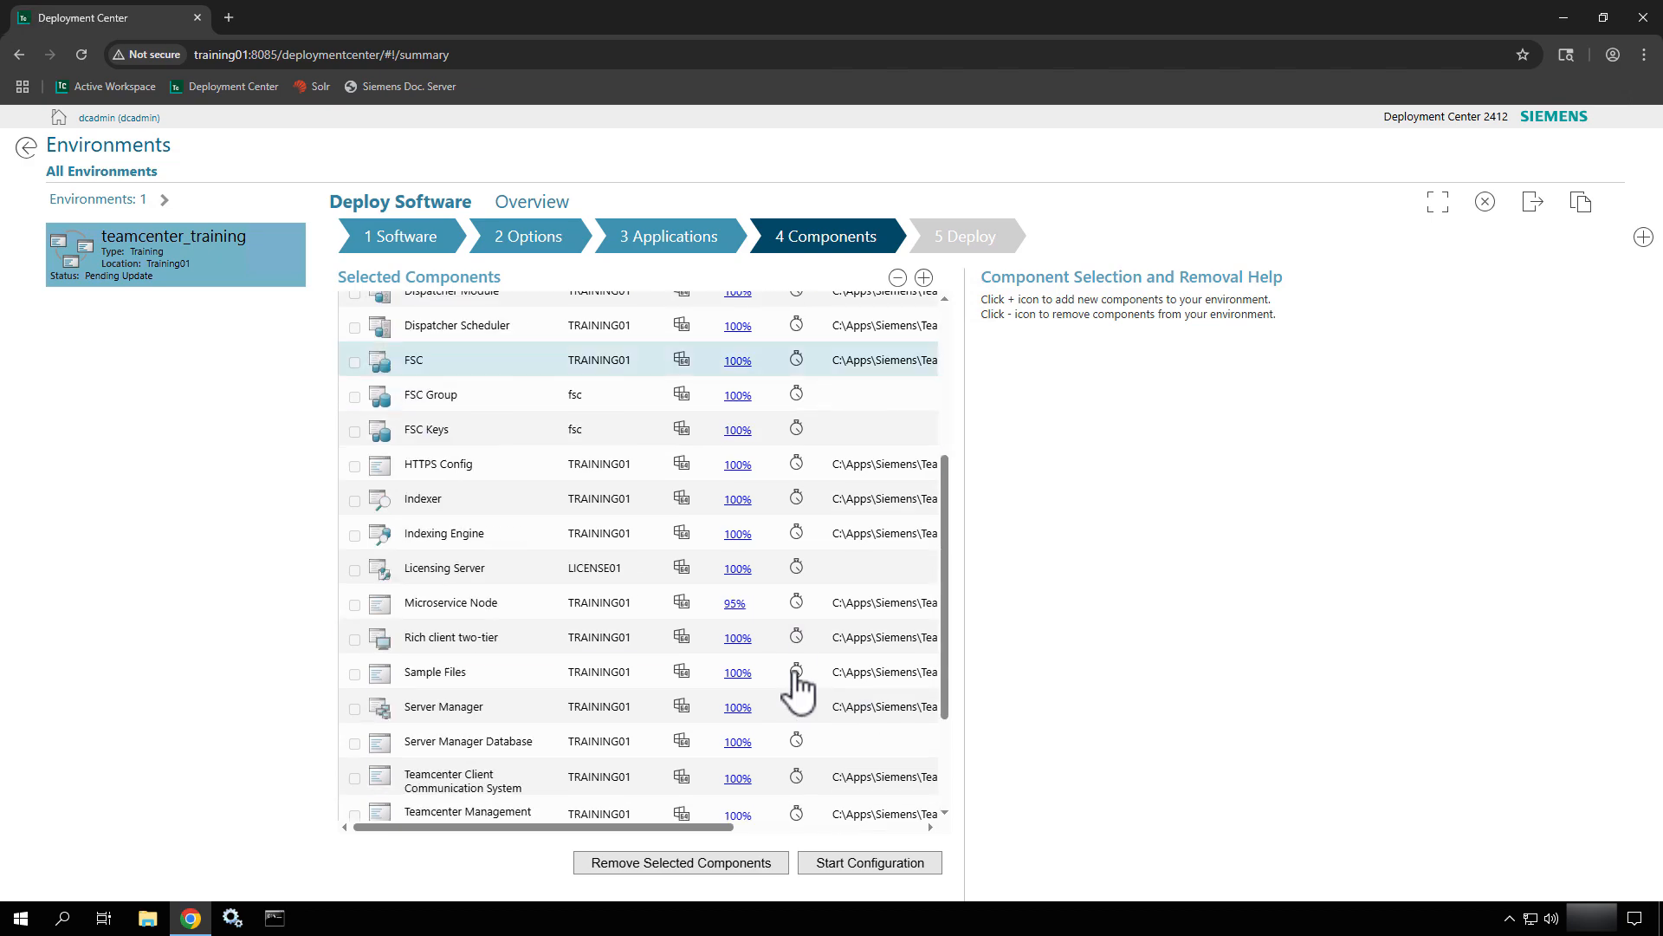
{"action": "scroll", "coordinate": [797, 684], "scroll_direction": "down", "scroll_amount": 2}
{"action": "scroll", "coordinate": [799, 688], "scroll_direction": "up", "scroll_amount": 6}
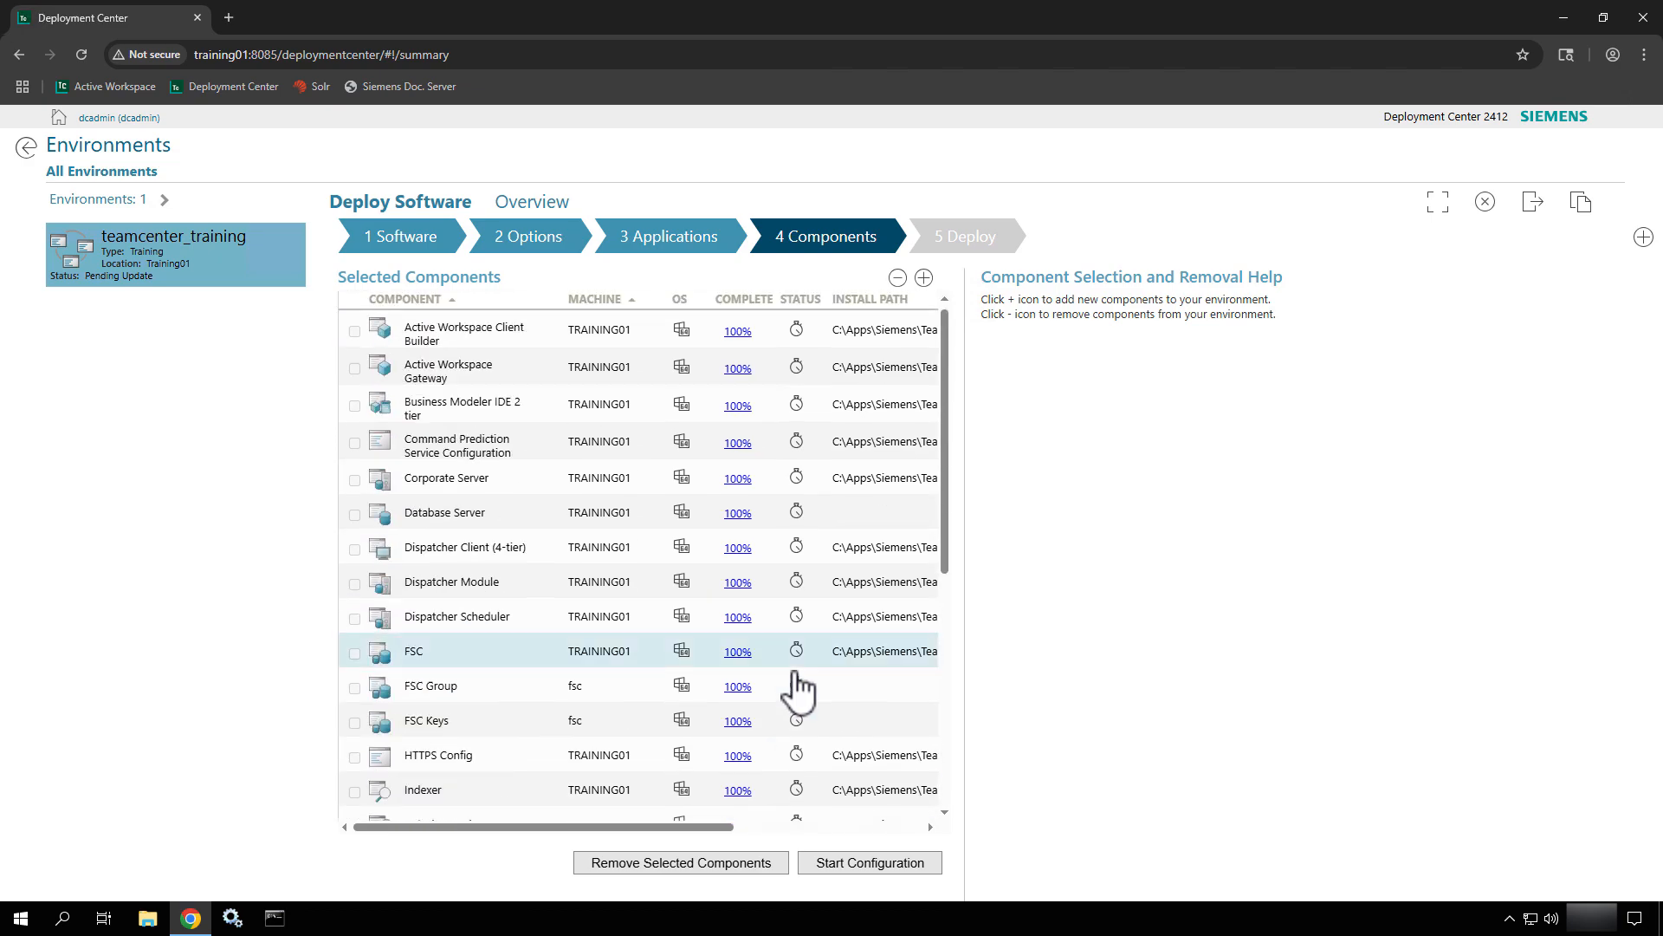
{"action": "scroll", "coordinate": [763, 762], "scroll_direction": "down", "scroll_amount": 3}
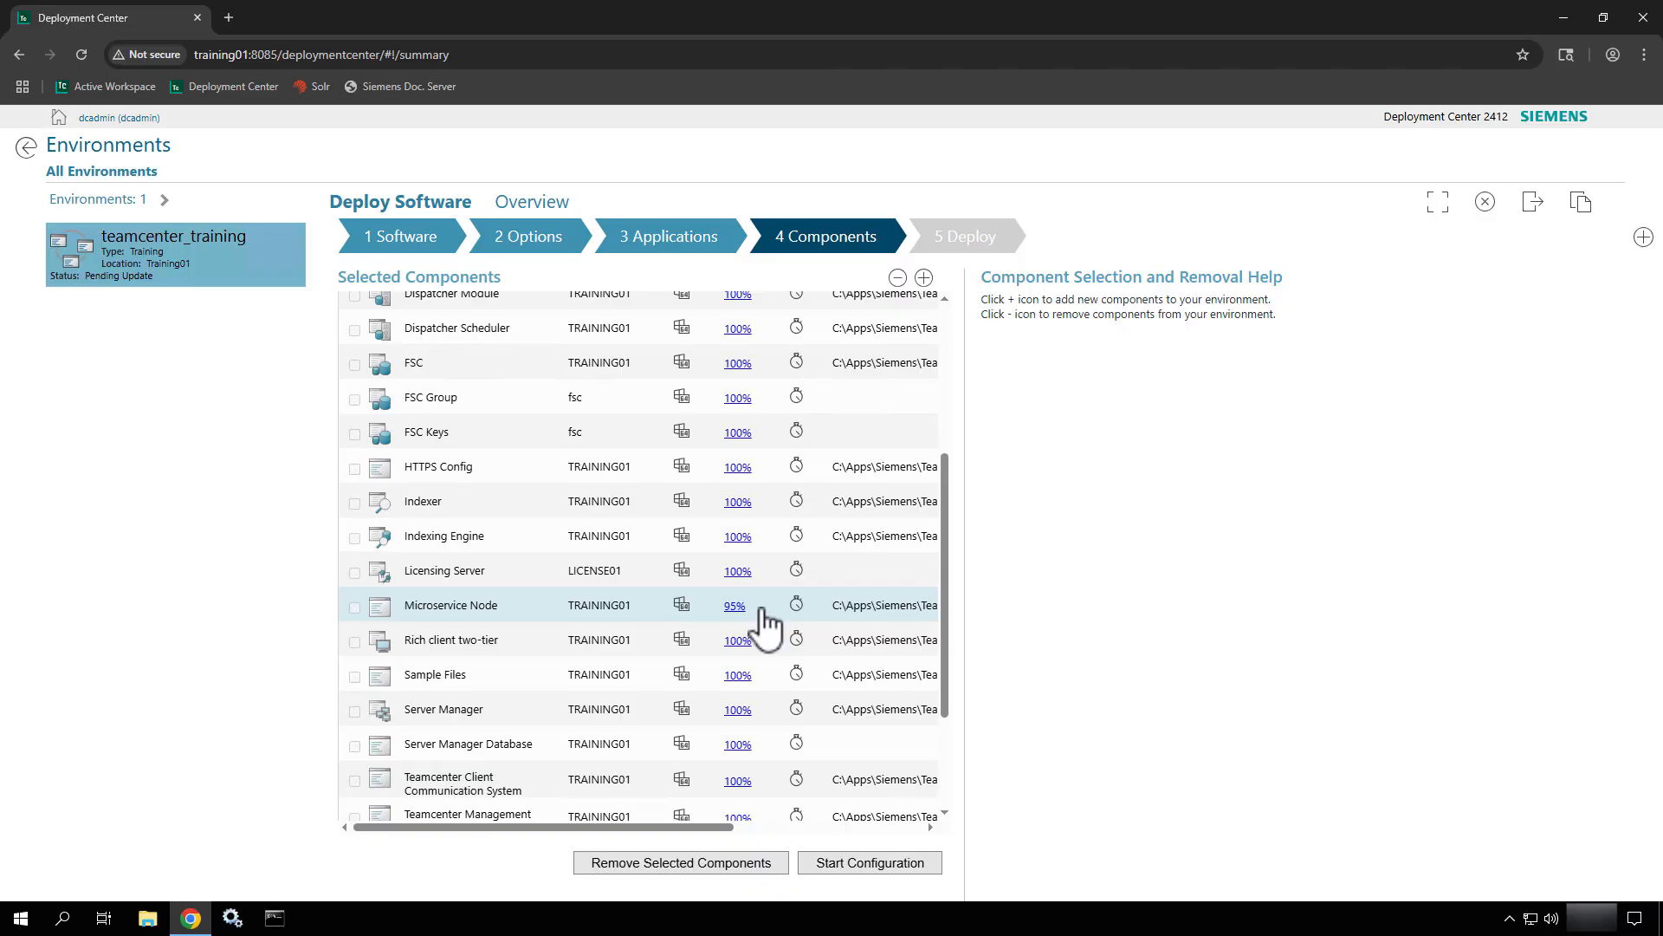
{"action": "scroll", "coordinate": [766, 626], "scroll_direction": "up", "scroll_amount": 3}
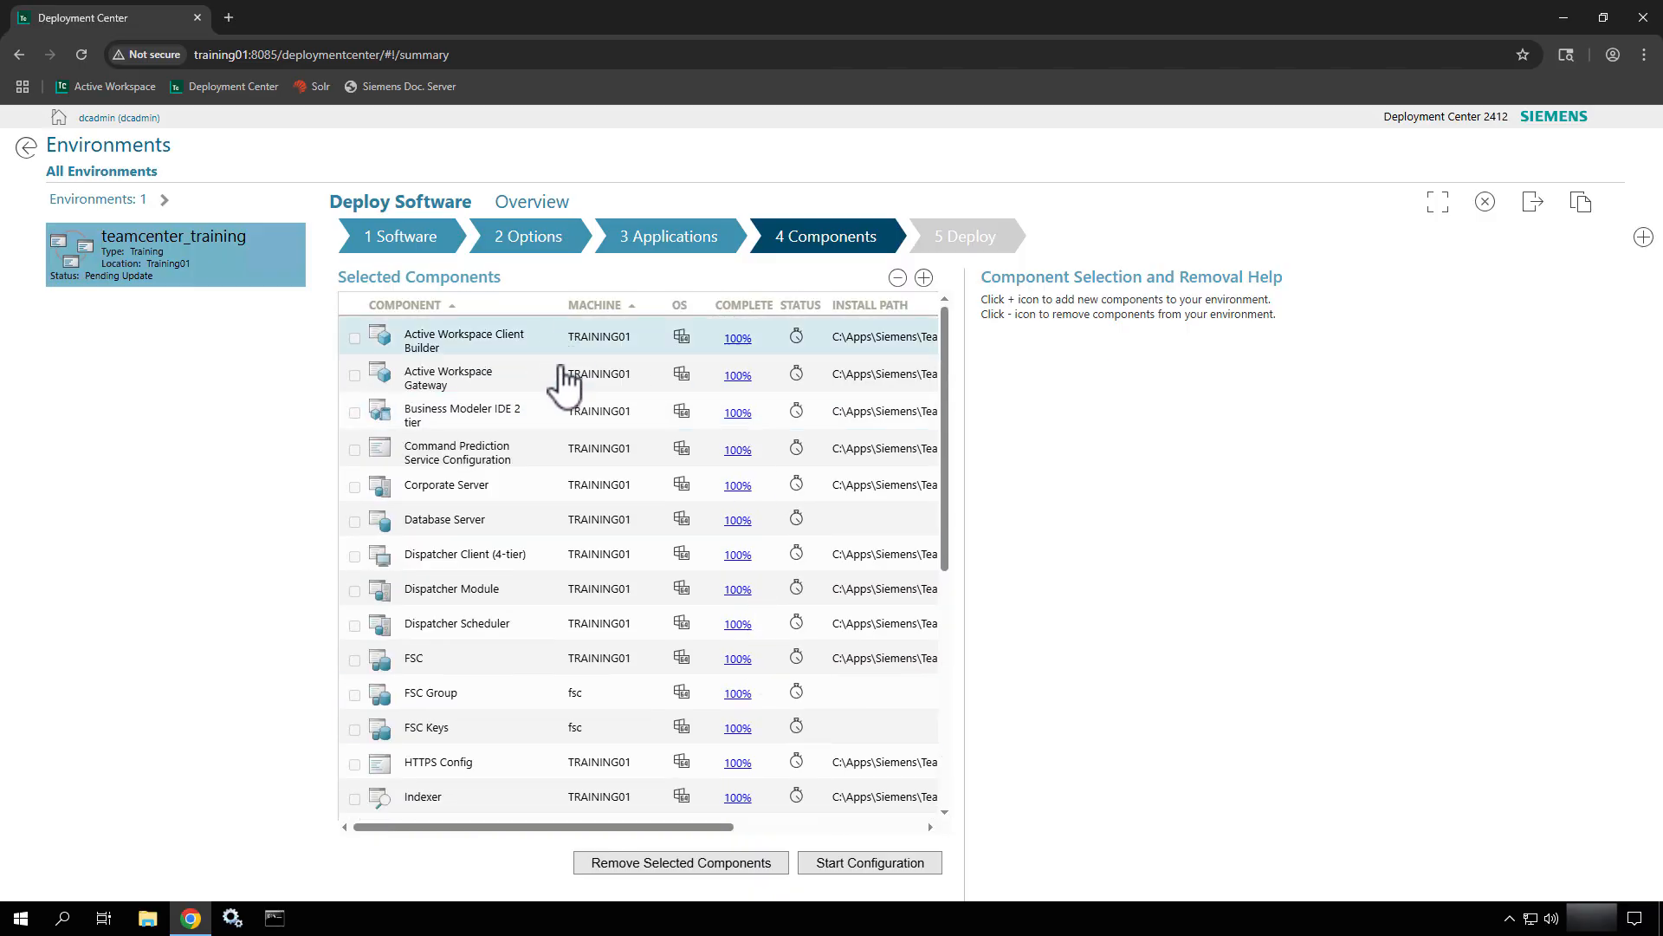
{"action": "left_click", "coordinate": [559, 494]}
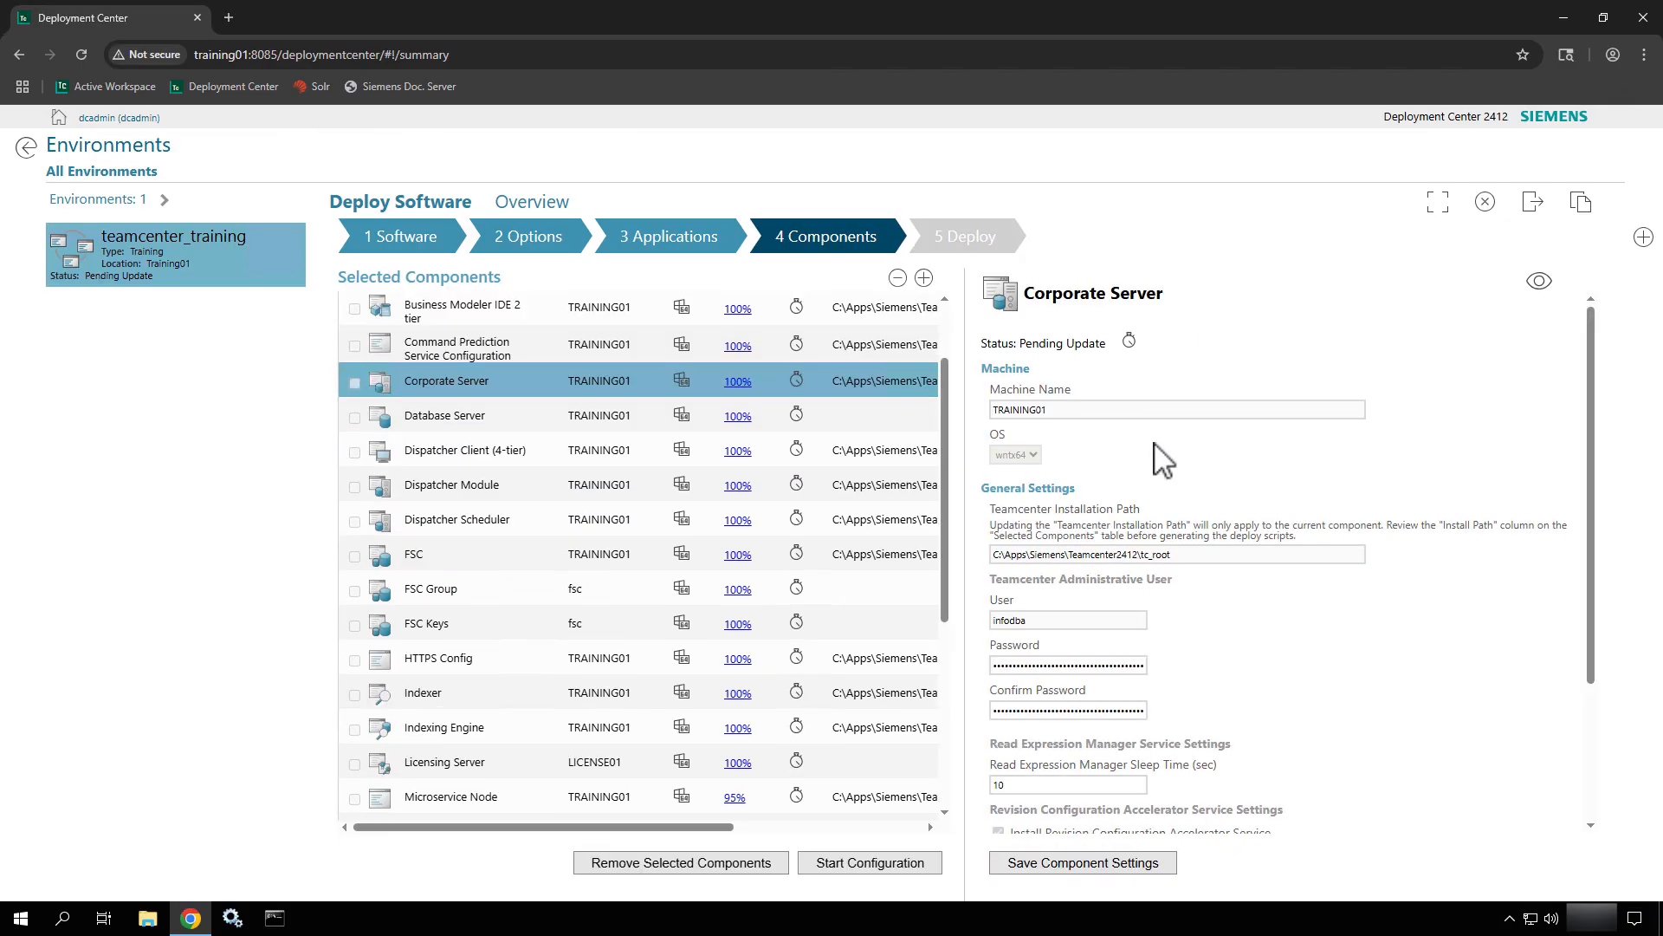
{"action": "left_click_drag", "start_coordinate": [1186, 558], "coordinate": [995, 569]}
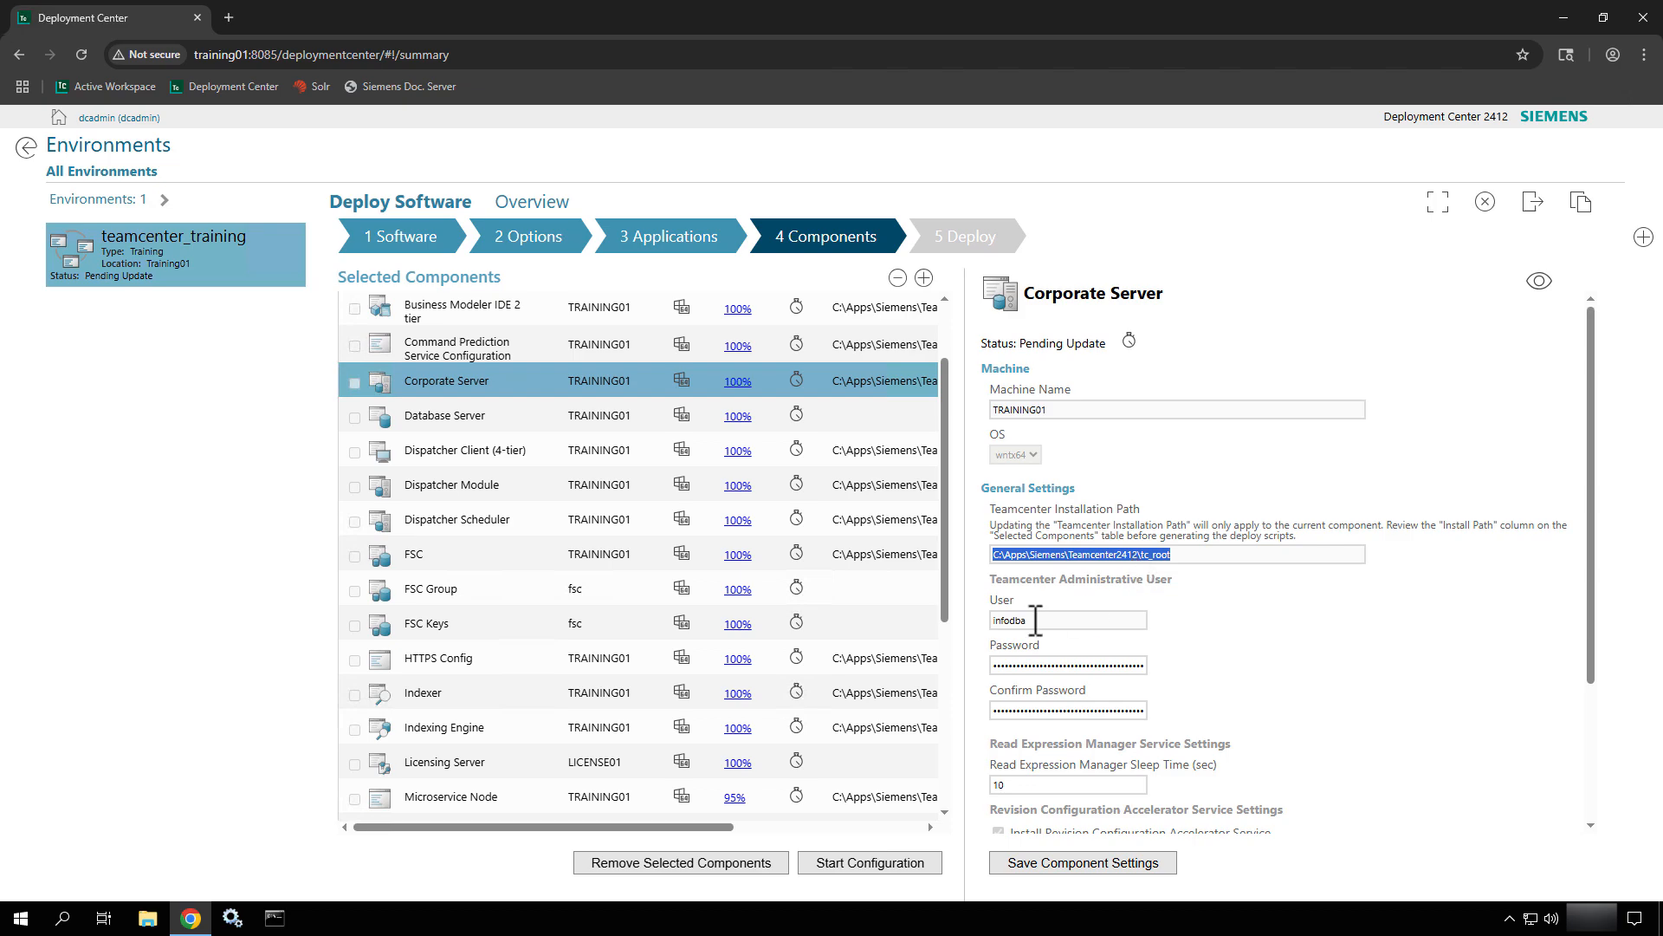
{"action": "scroll", "coordinate": [1111, 578], "scroll_direction": "down", "scroll_amount": 3}
{"action": "scroll", "coordinate": [1109, 581], "scroll_direction": "up", "scroll_amount": 3}
{"action": "scroll", "coordinate": [1105, 650], "scroll_direction": "down", "scroll_amount": 2}
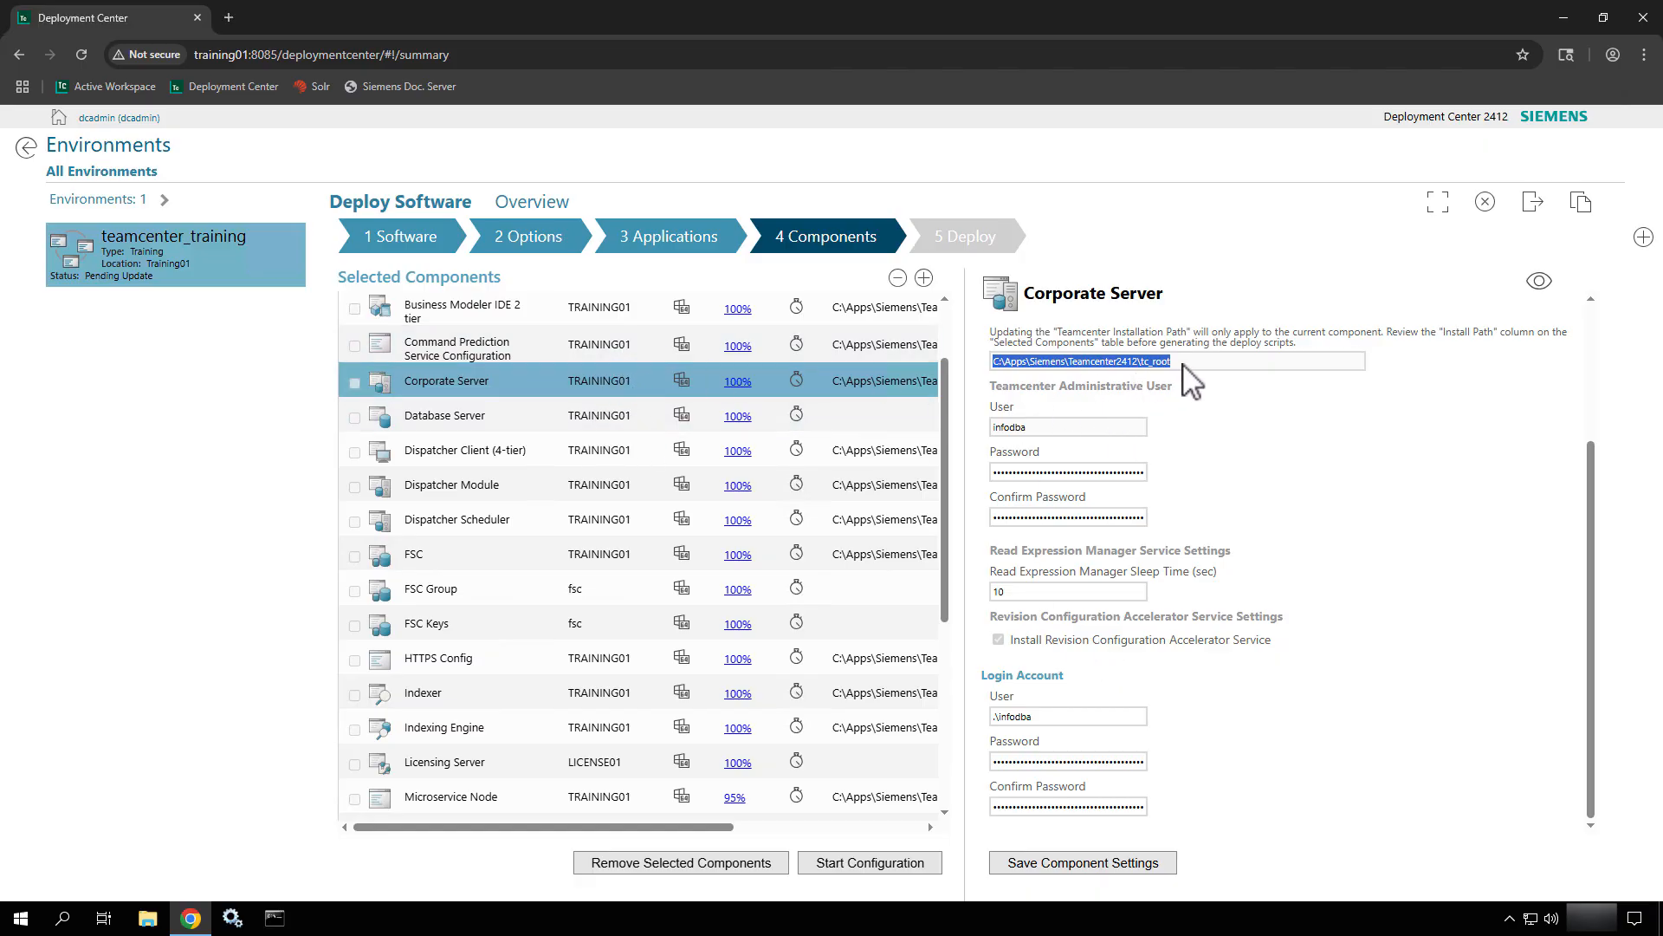
{"action": "left_click_drag", "start_coordinate": [1182, 363], "coordinate": [987, 364]}
{"action": "scroll", "coordinate": [682, 763], "scroll_direction": "down", "scroll_amount": 3}
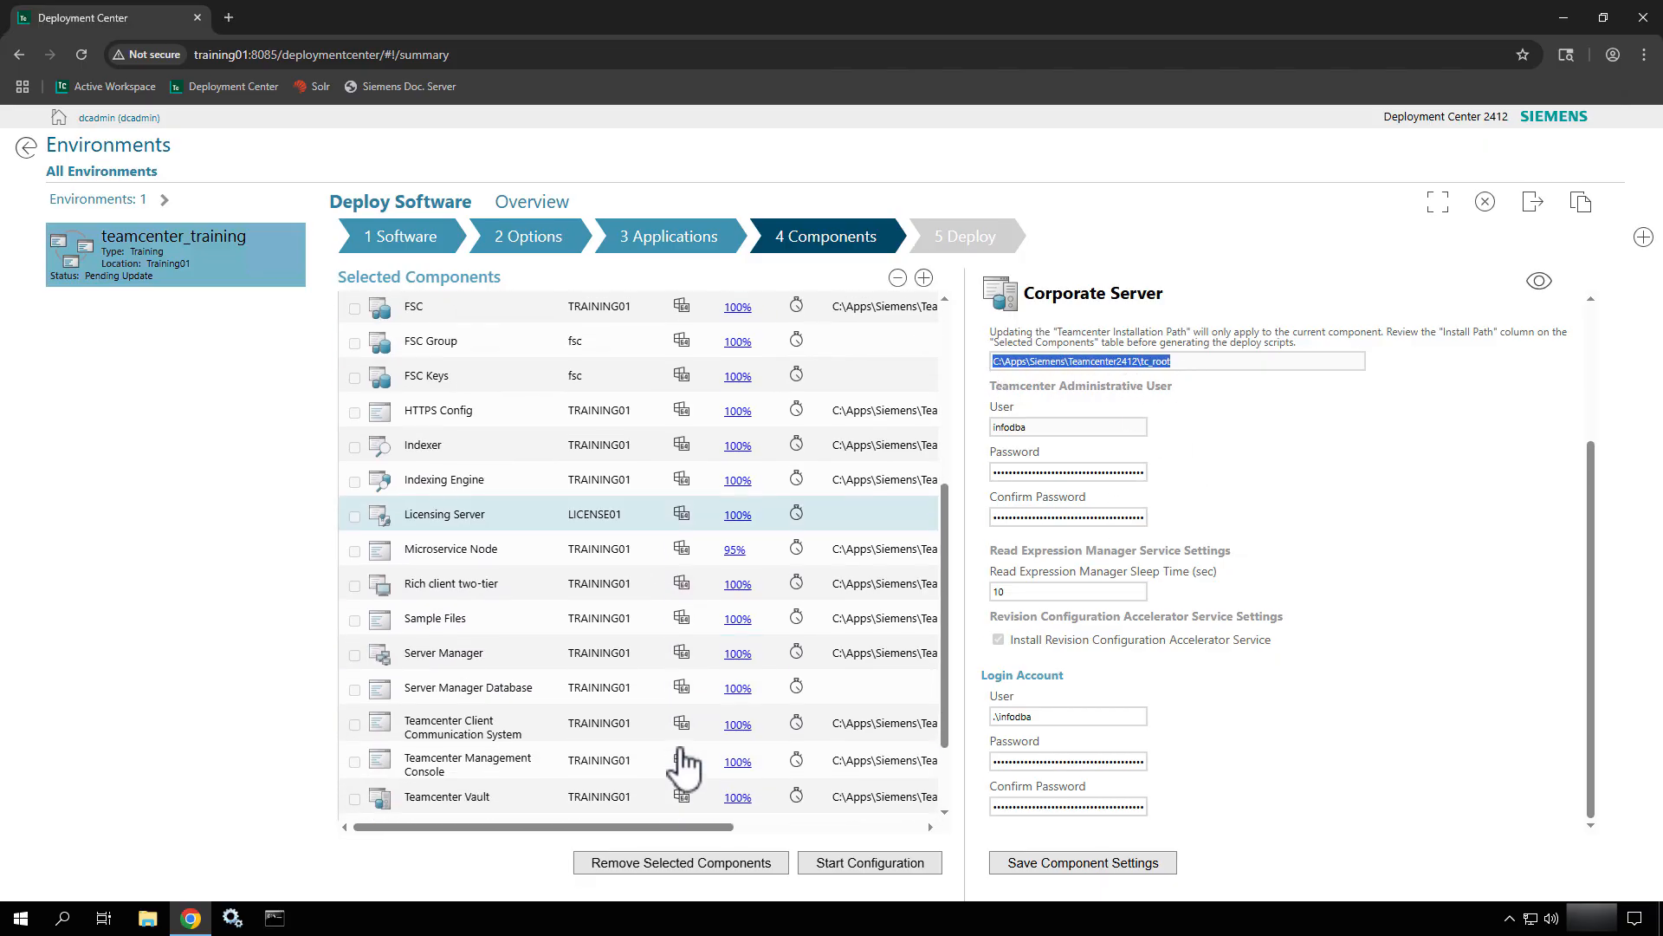
Open Microservice Node's settings and focus its empty File Repository Storage Location field.
{"action": "left_click", "coordinate": [630, 545]}
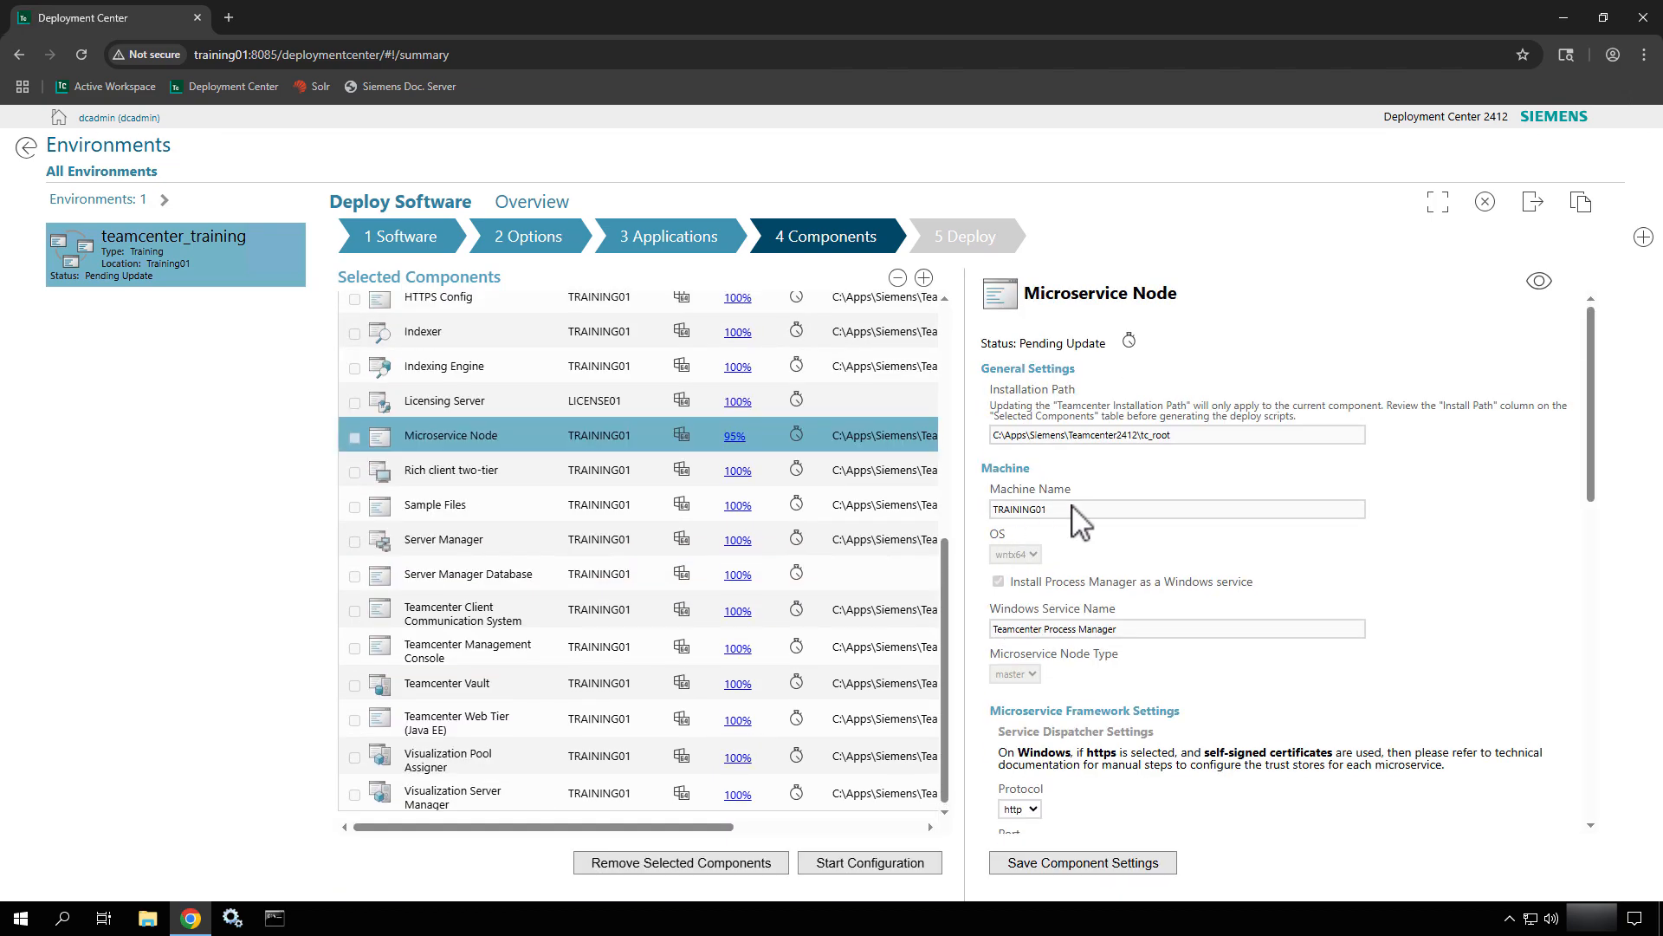
{"action": "scroll", "coordinate": [1216, 559], "scroll_direction": "down", "scroll_amount": 3}
{"action": "scroll", "coordinate": [1215, 559], "scroll_direction": "down", "scroll_amount": 4}
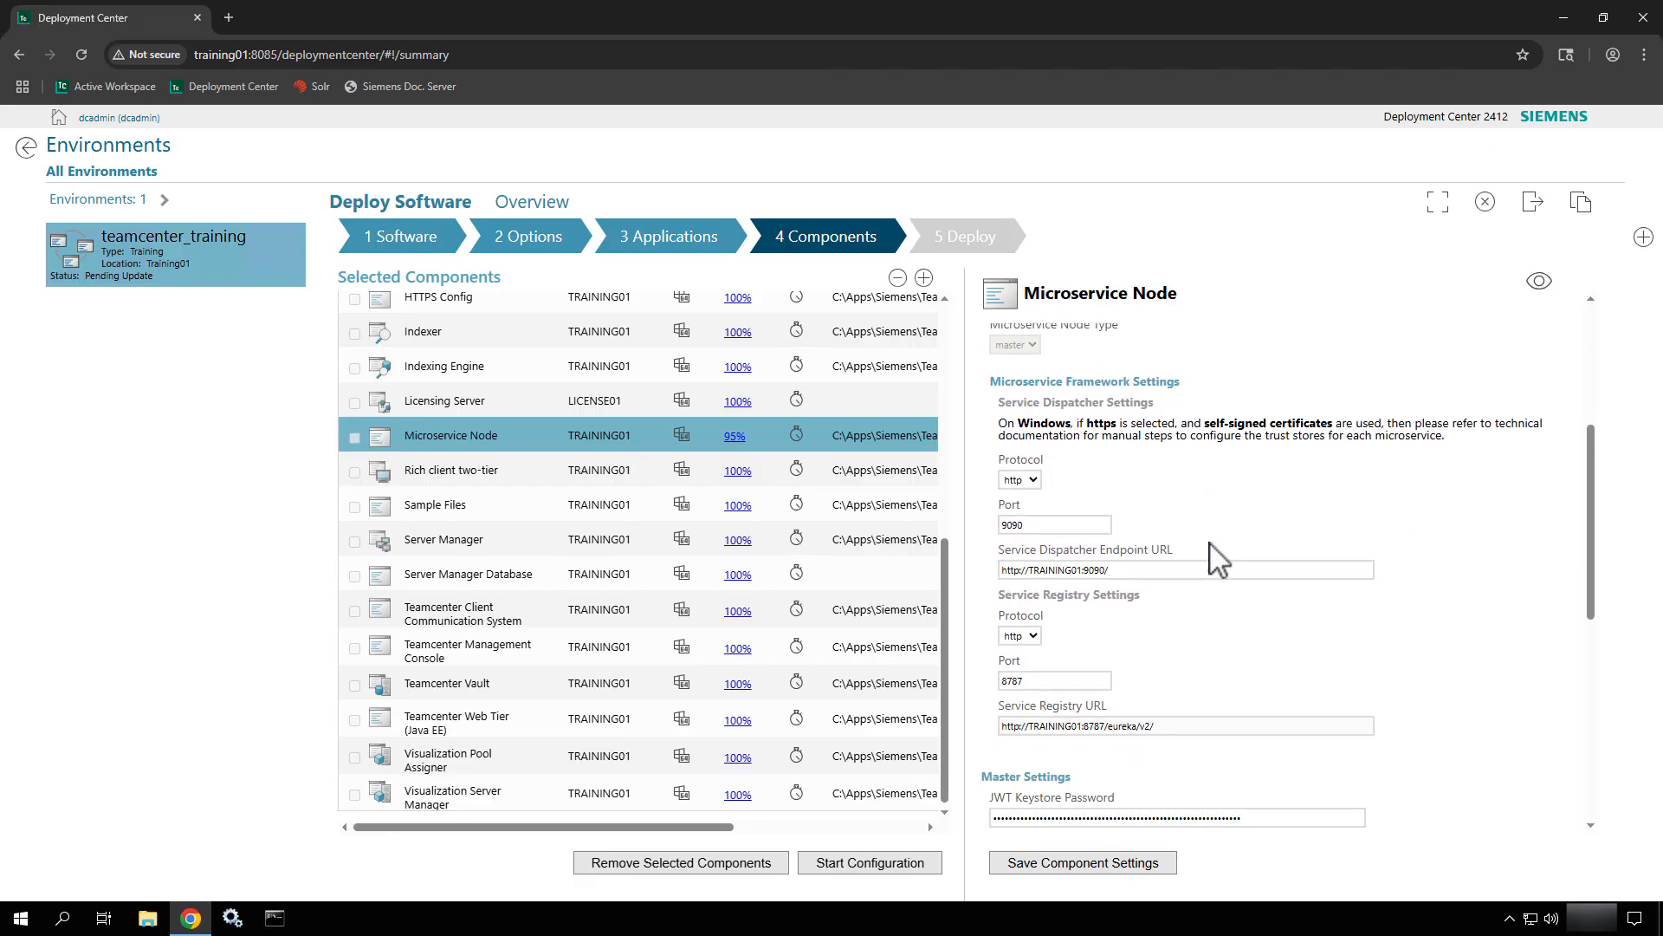
{"action": "scroll", "coordinate": [1213, 560], "scroll_direction": "down", "scroll_amount": 3}
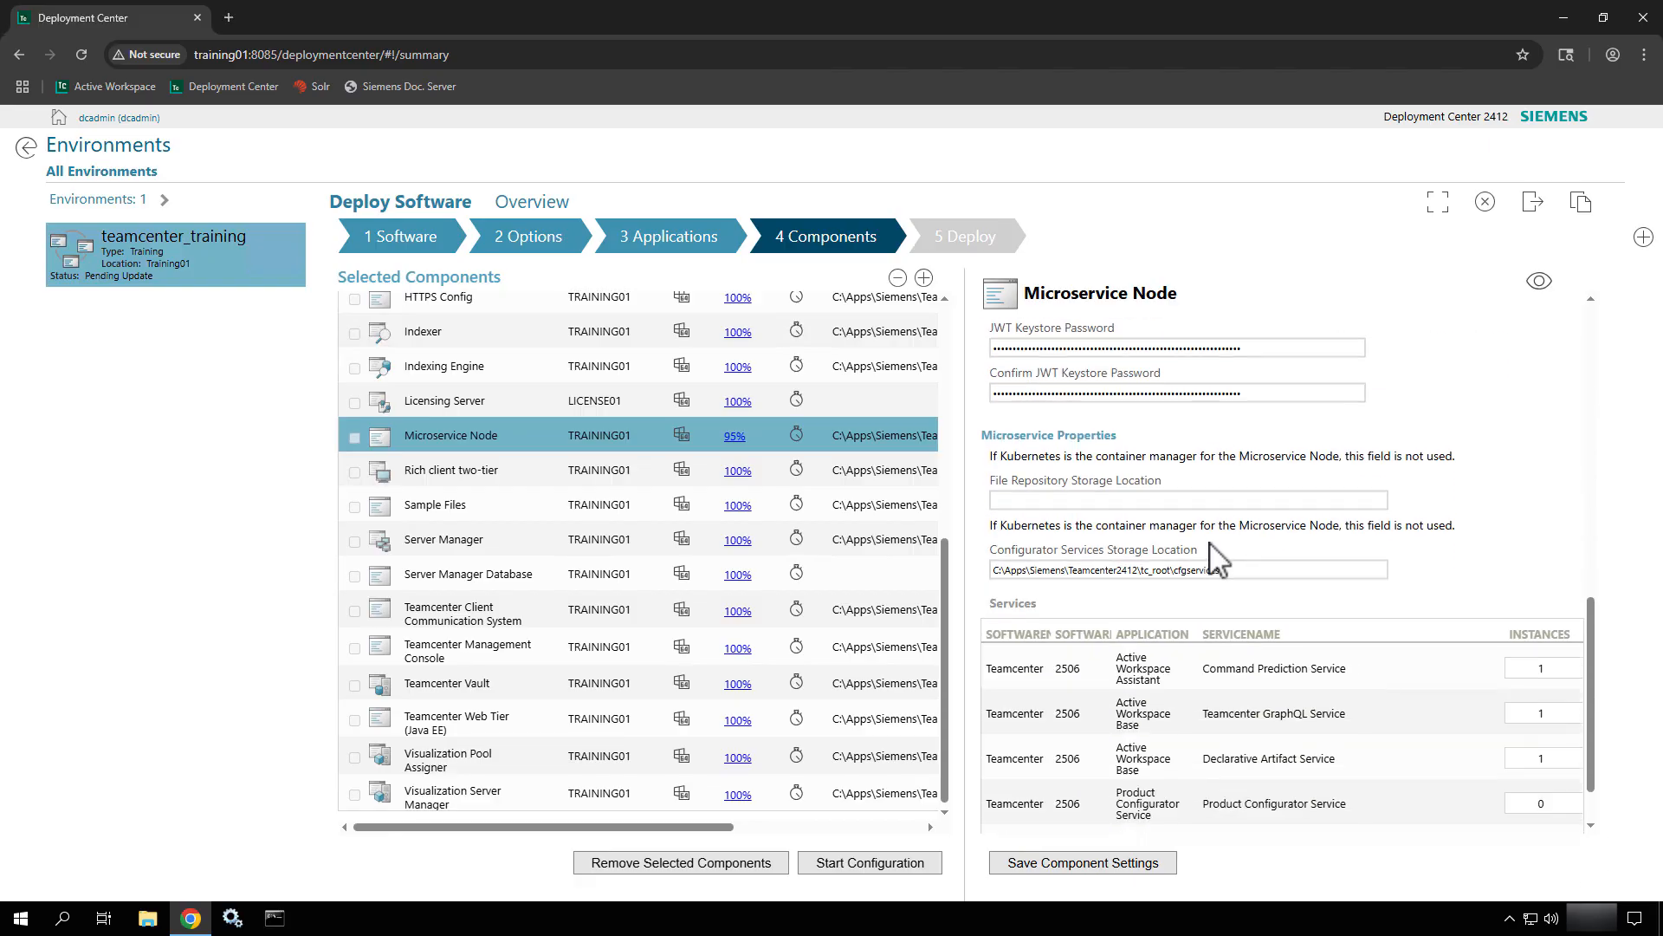
{"action": "left_click", "coordinate": [1089, 442]}
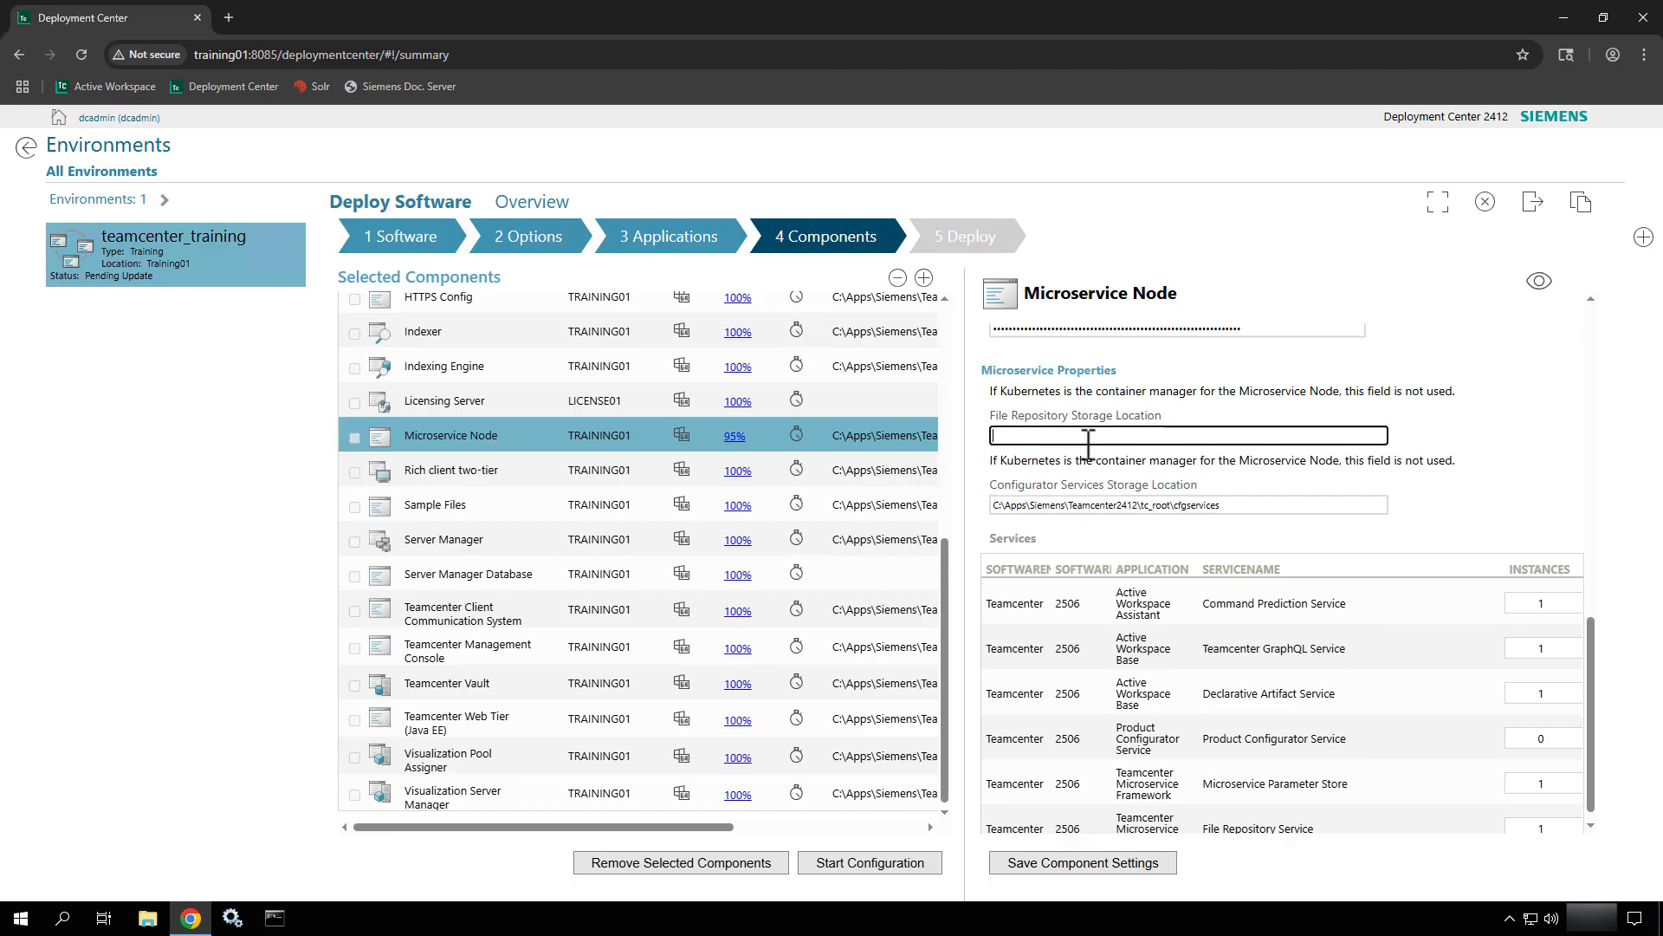
{"action": "left_click", "coordinate": [153, 920]}
Browse to C:\apps\Siemens\Teamcenter2412\tc_root\filerepo and copy its full path.
{"action": "double_click", "coordinate": [1117, 430]}
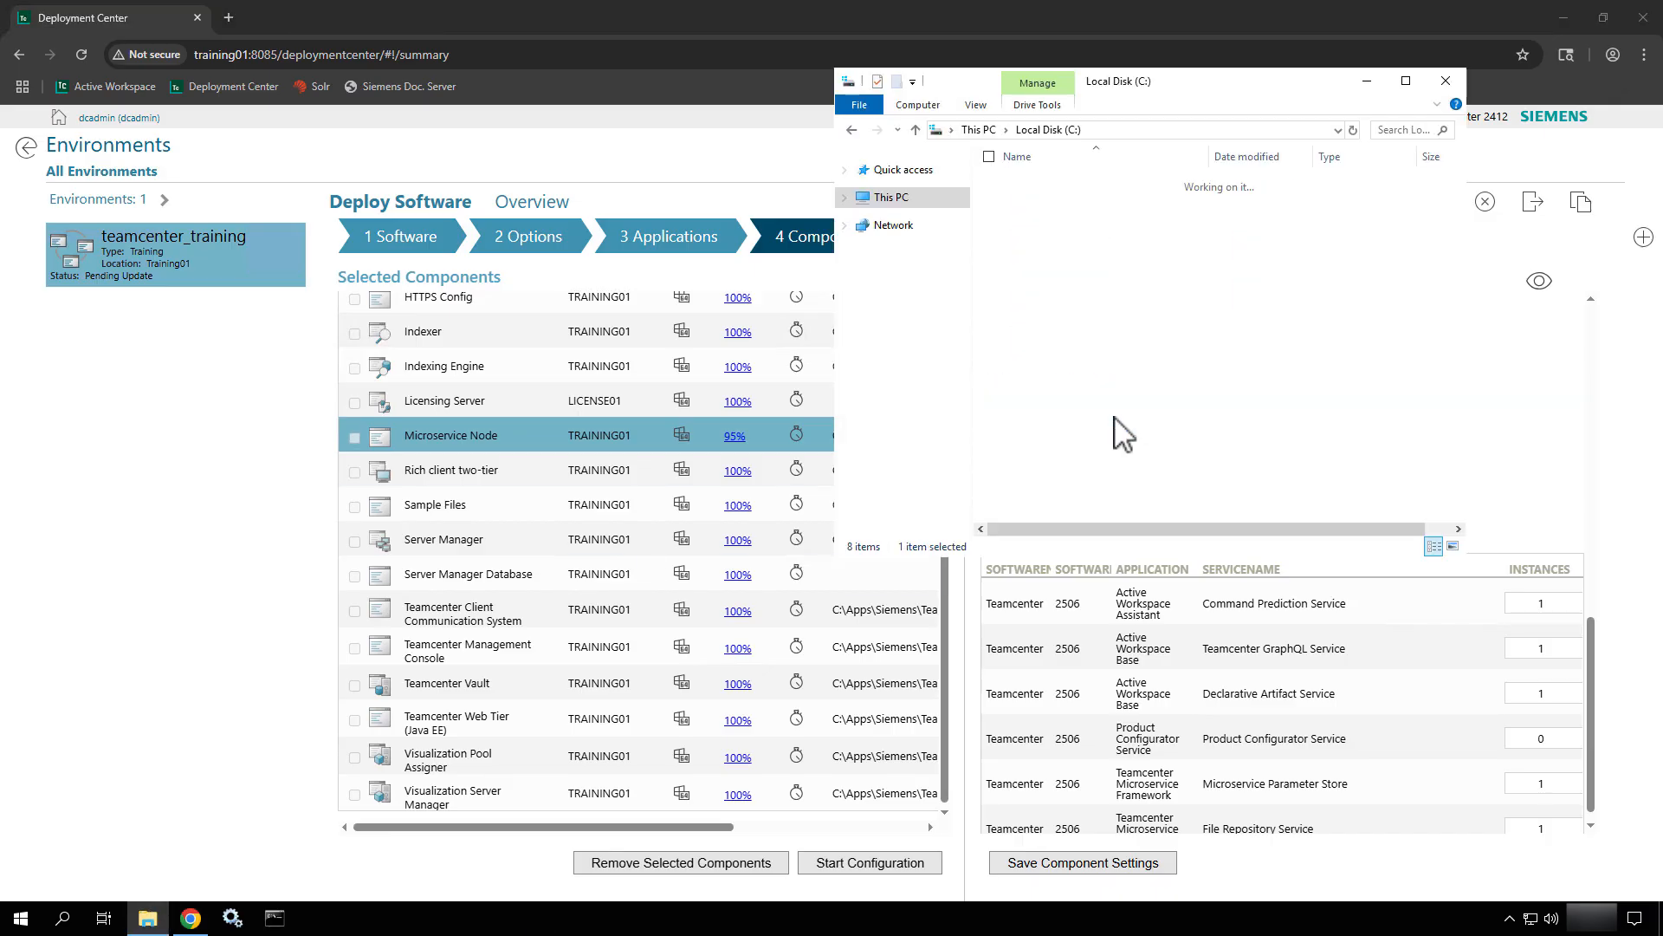
{"action": "double_click", "coordinate": [1037, 183]}
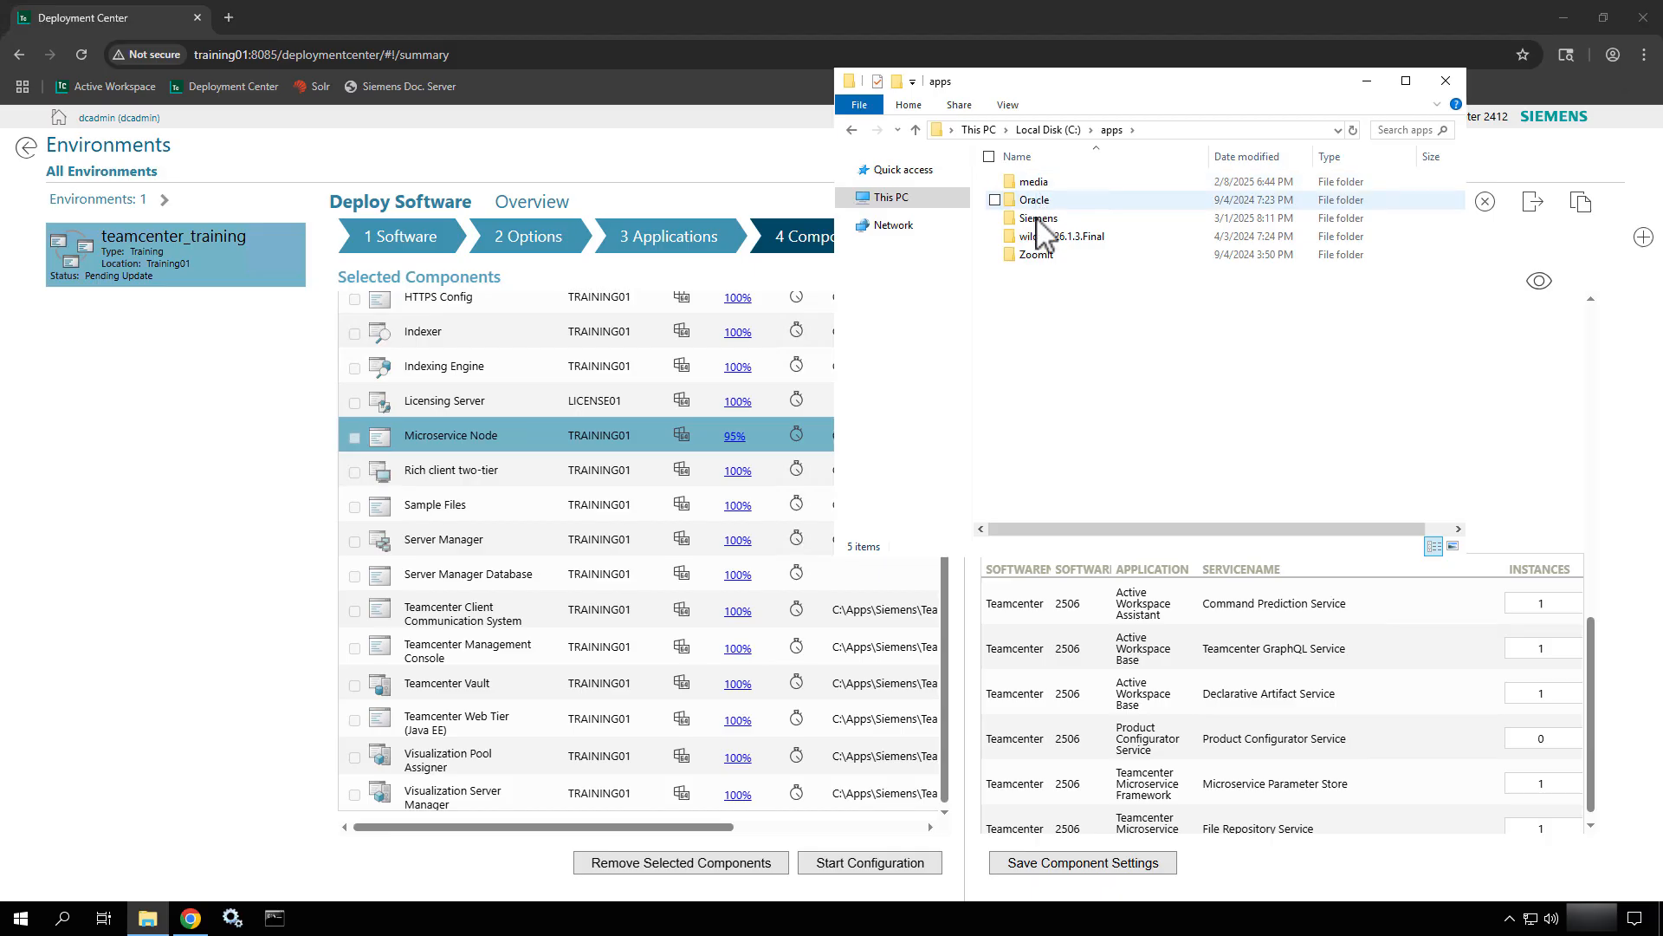
{"action": "double_click", "coordinate": [1039, 219]}
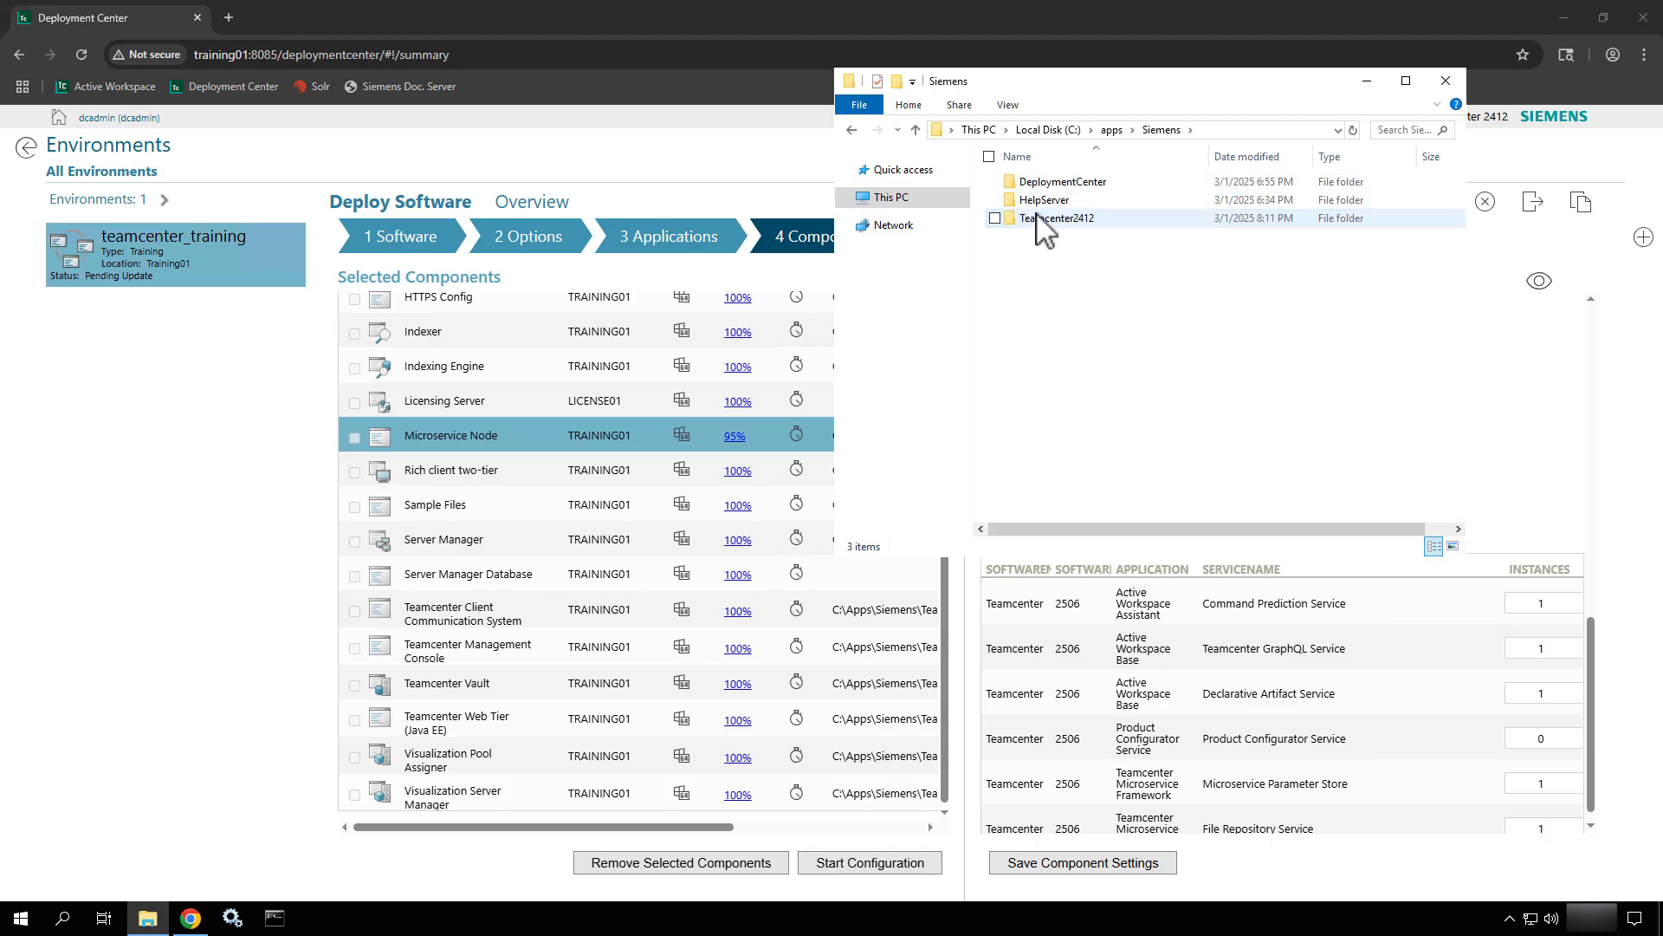
{"action": "double_click", "coordinate": [1036, 220]}
{"action": "double_click", "coordinate": [1036, 240]}
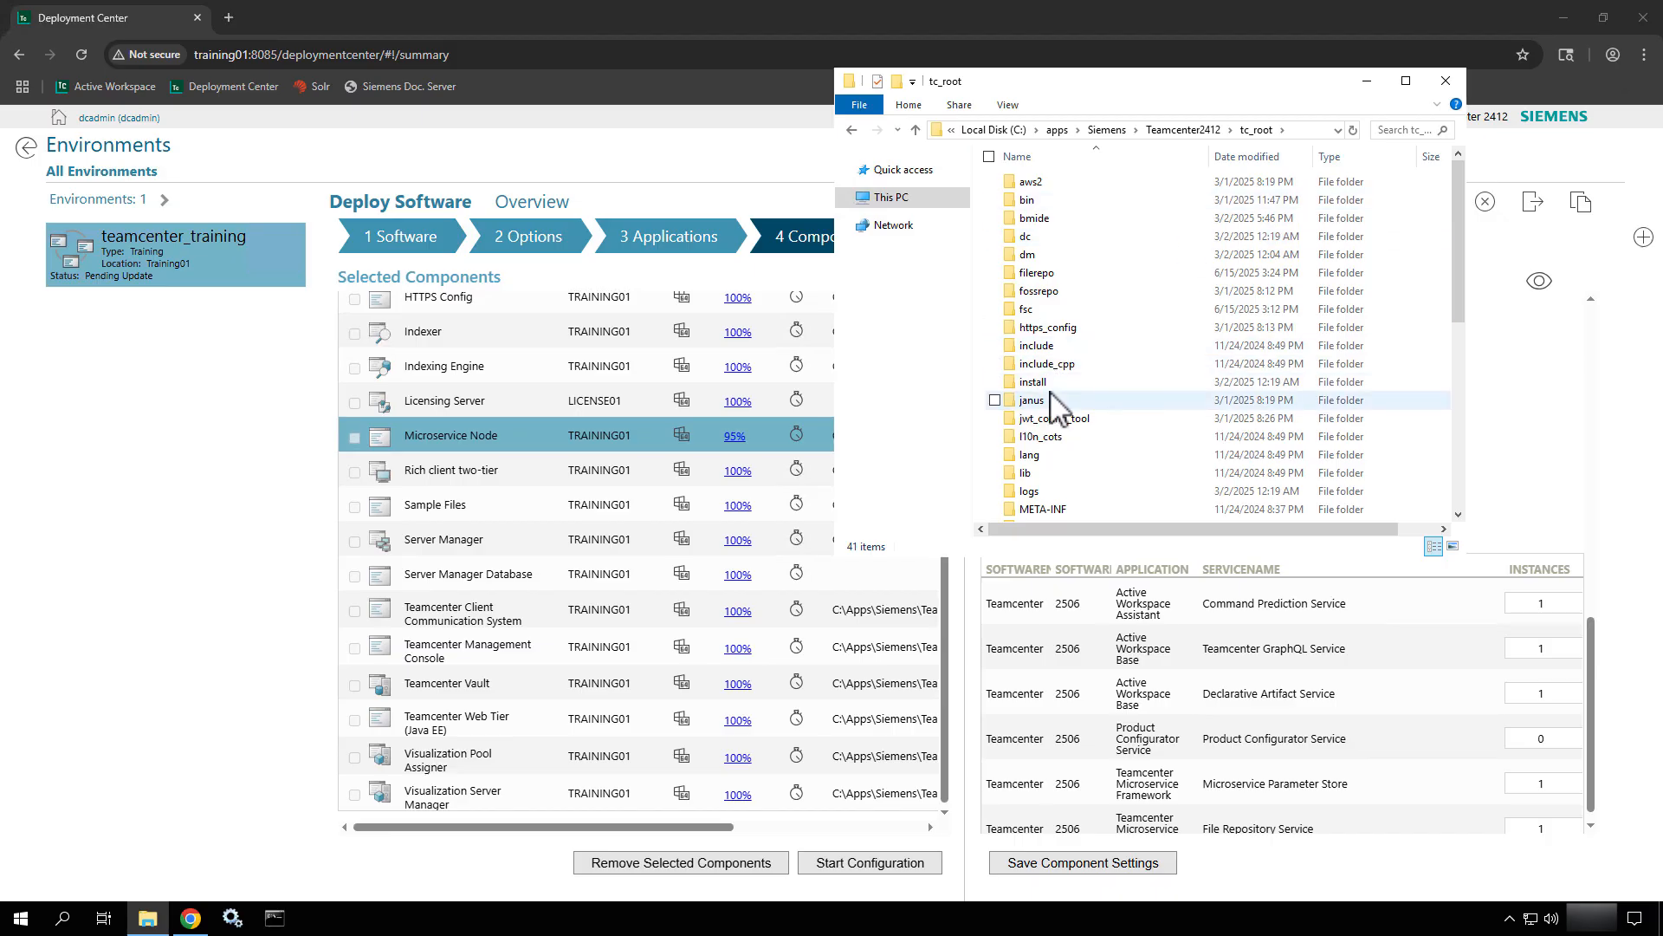
{"action": "left_click", "coordinate": [1042, 276]}
{"action": "double_click", "coordinate": [1042, 276]}
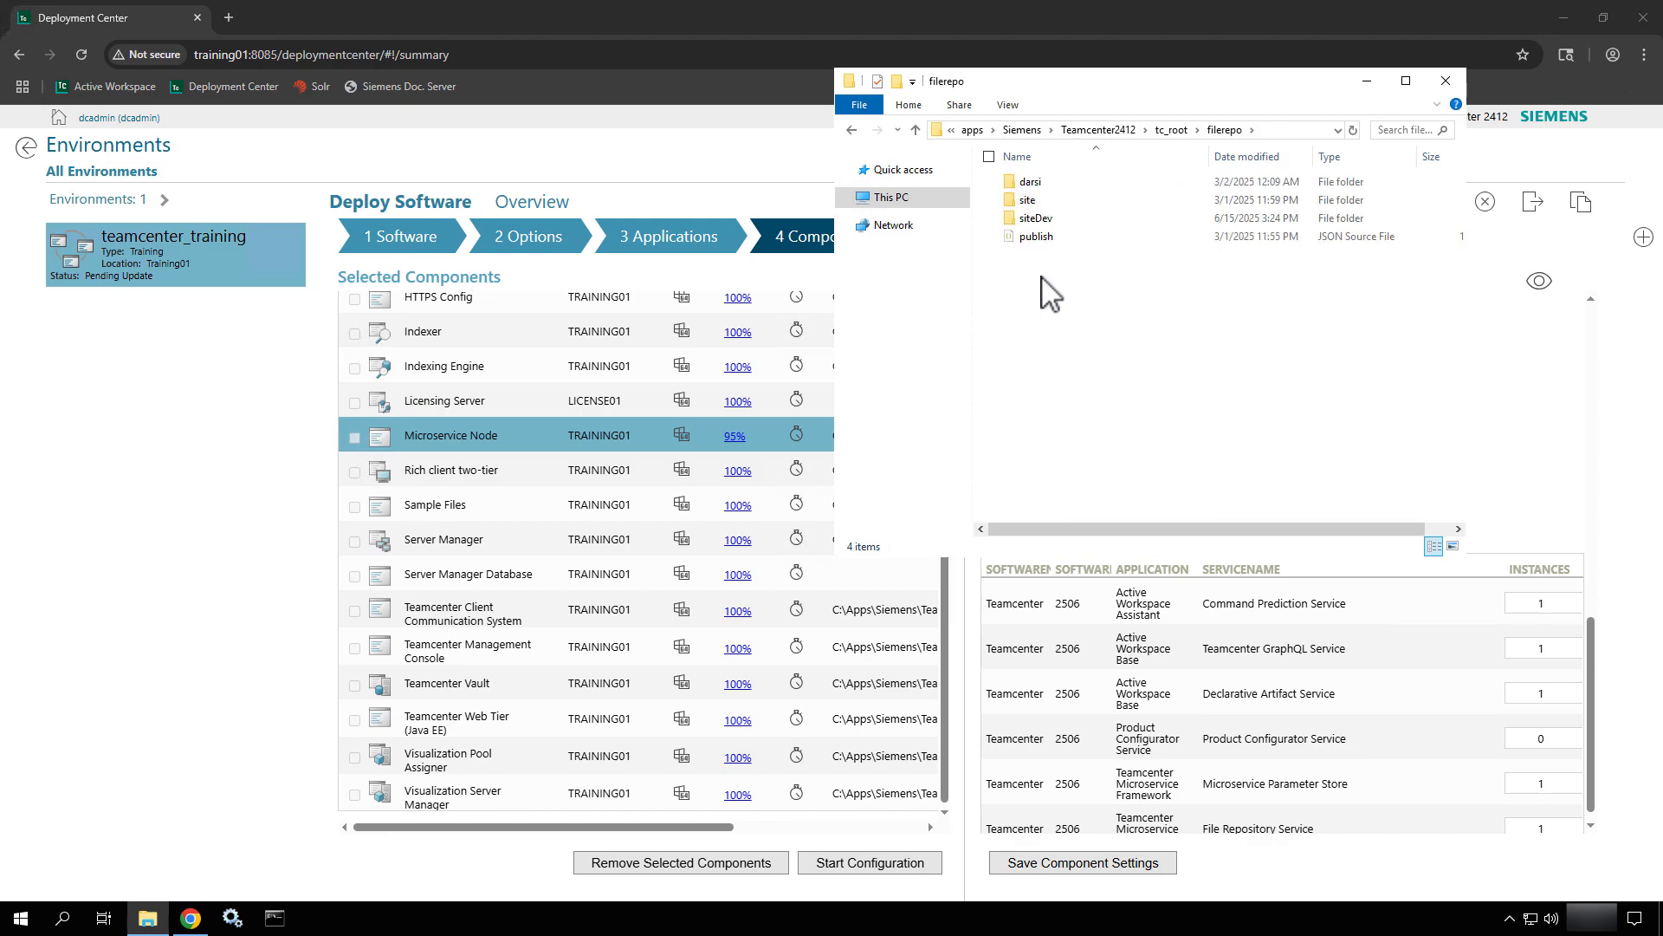
{"action": "left_click", "coordinate": [1284, 130]}
{"action": "key", "text": "ctrl+c"}
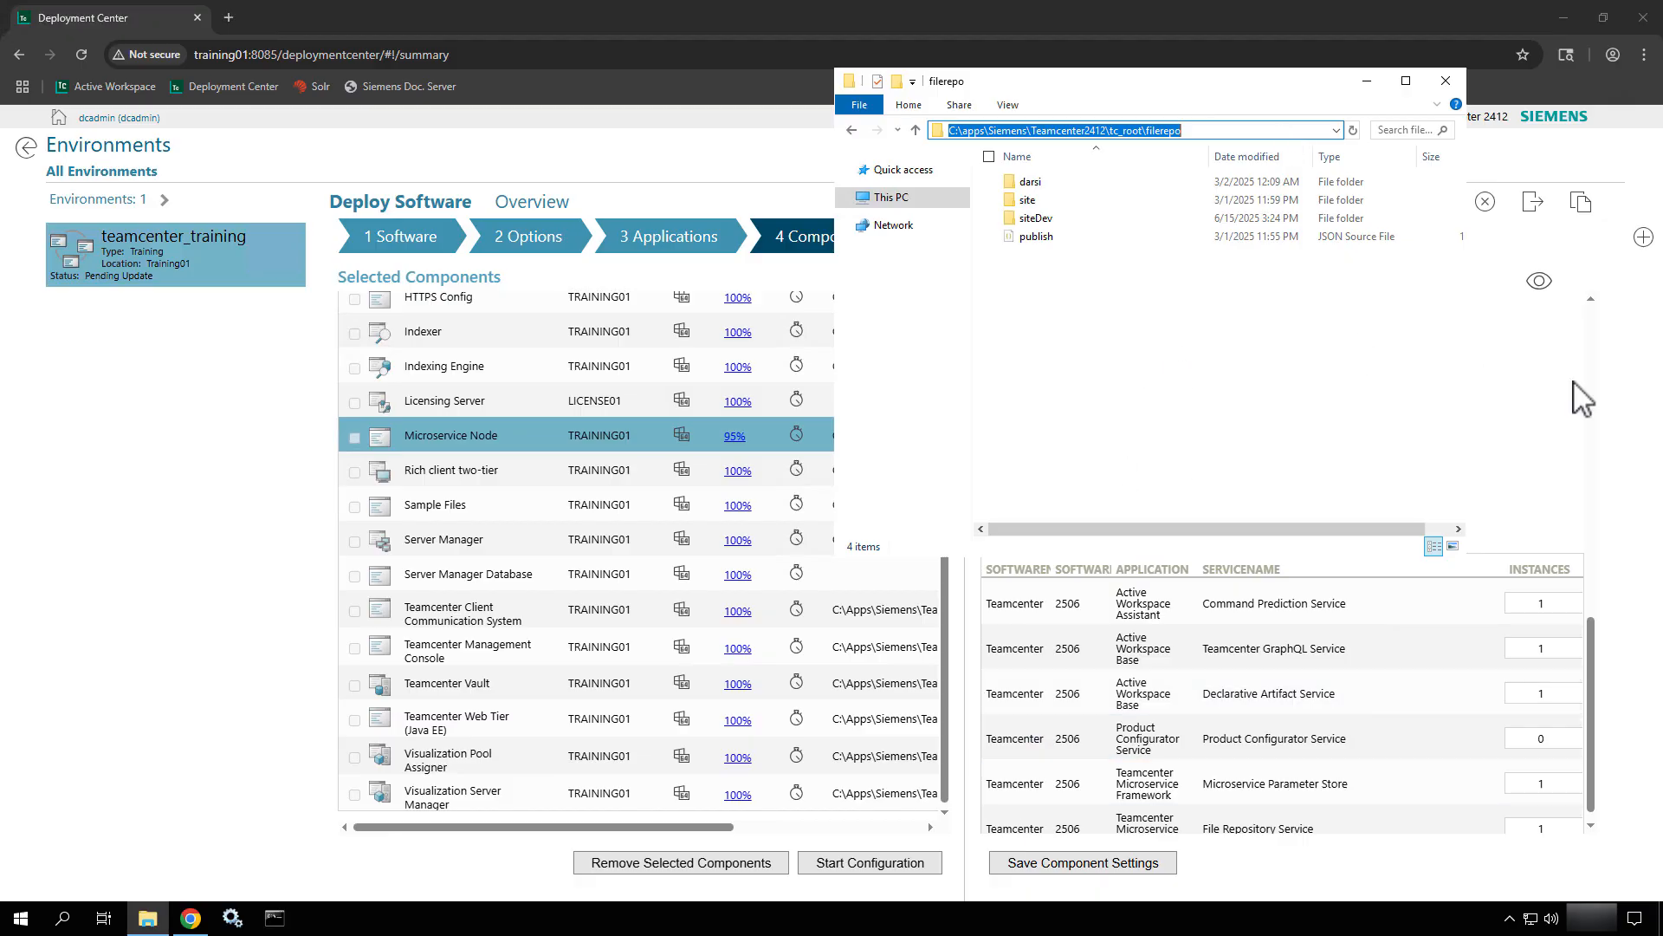
{"action": "left_click", "coordinate": [1541, 429]}
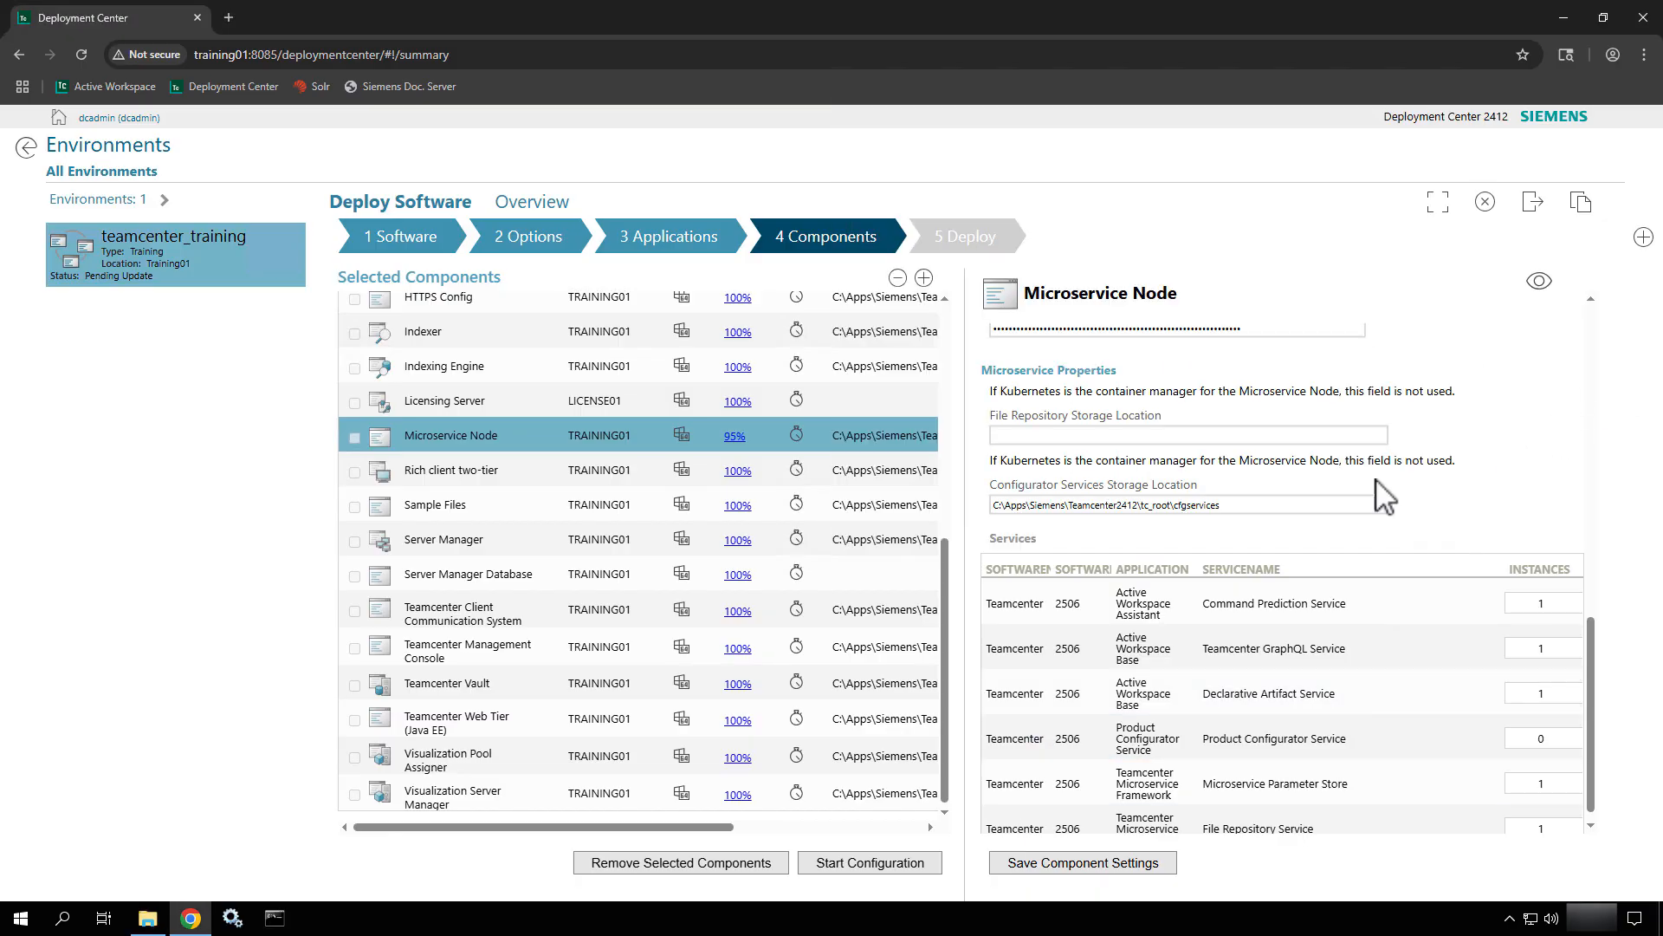
Paste the filerepo path as Microservice Node's File Repository Storage Location and save the settings.
{"action": "left_click", "coordinate": [1074, 436]}
{"action": "key", "text": "ctrl+v"}
{"action": "left_click", "coordinate": [1536, 473]}
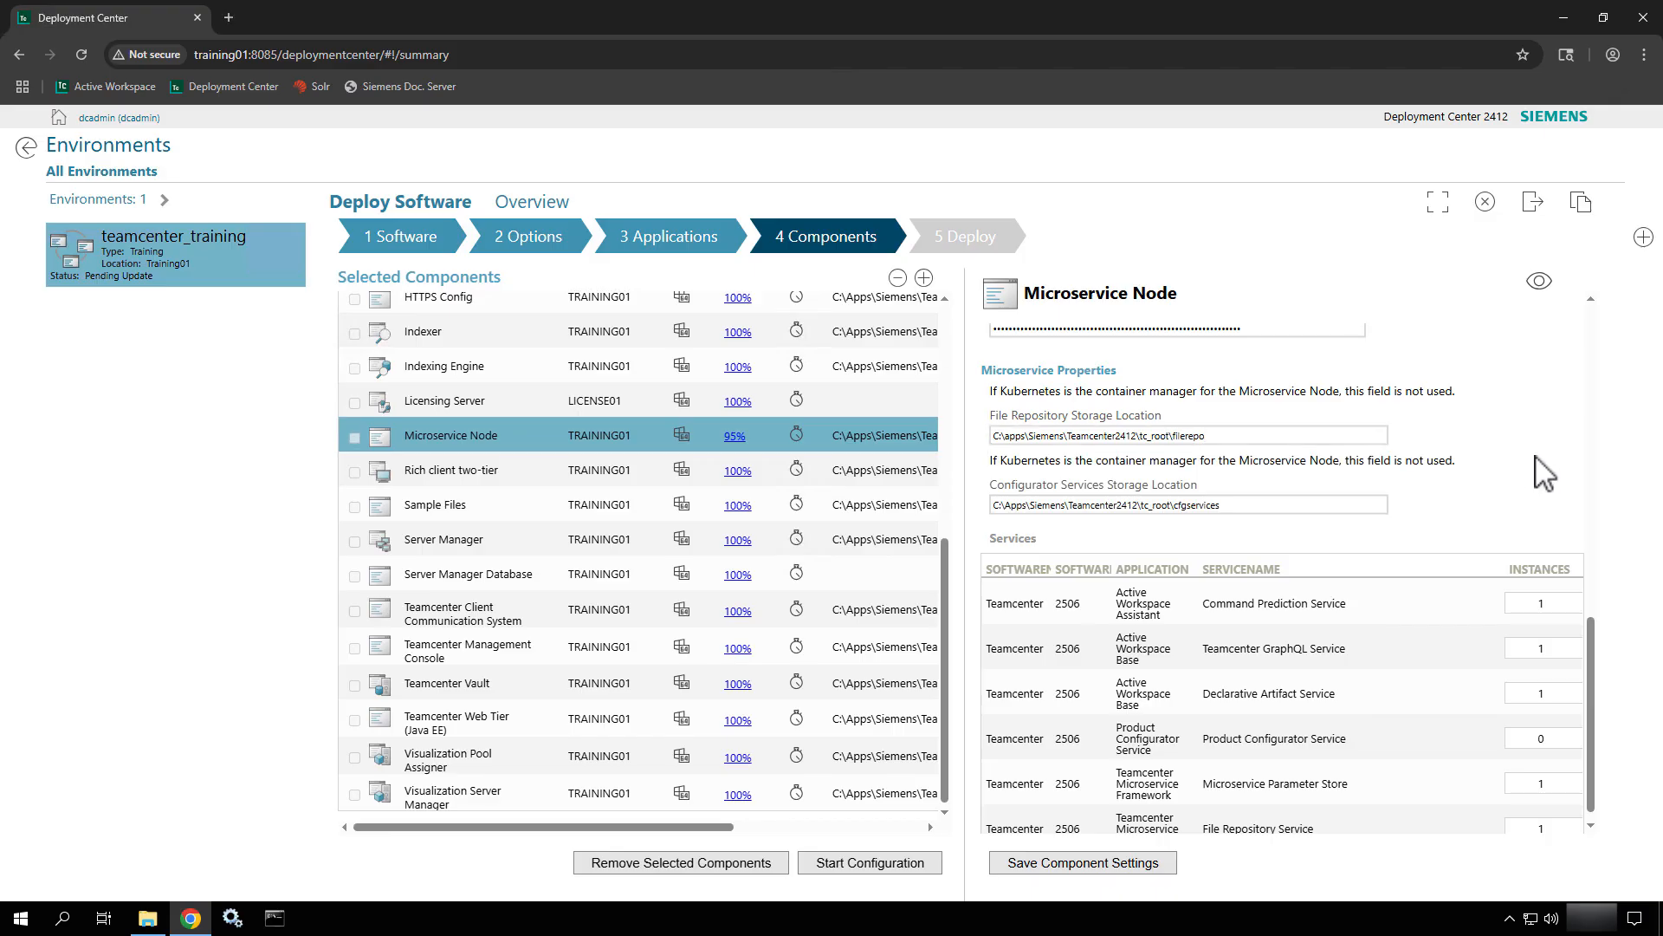
{"action": "left_click", "coordinate": [1116, 867]}
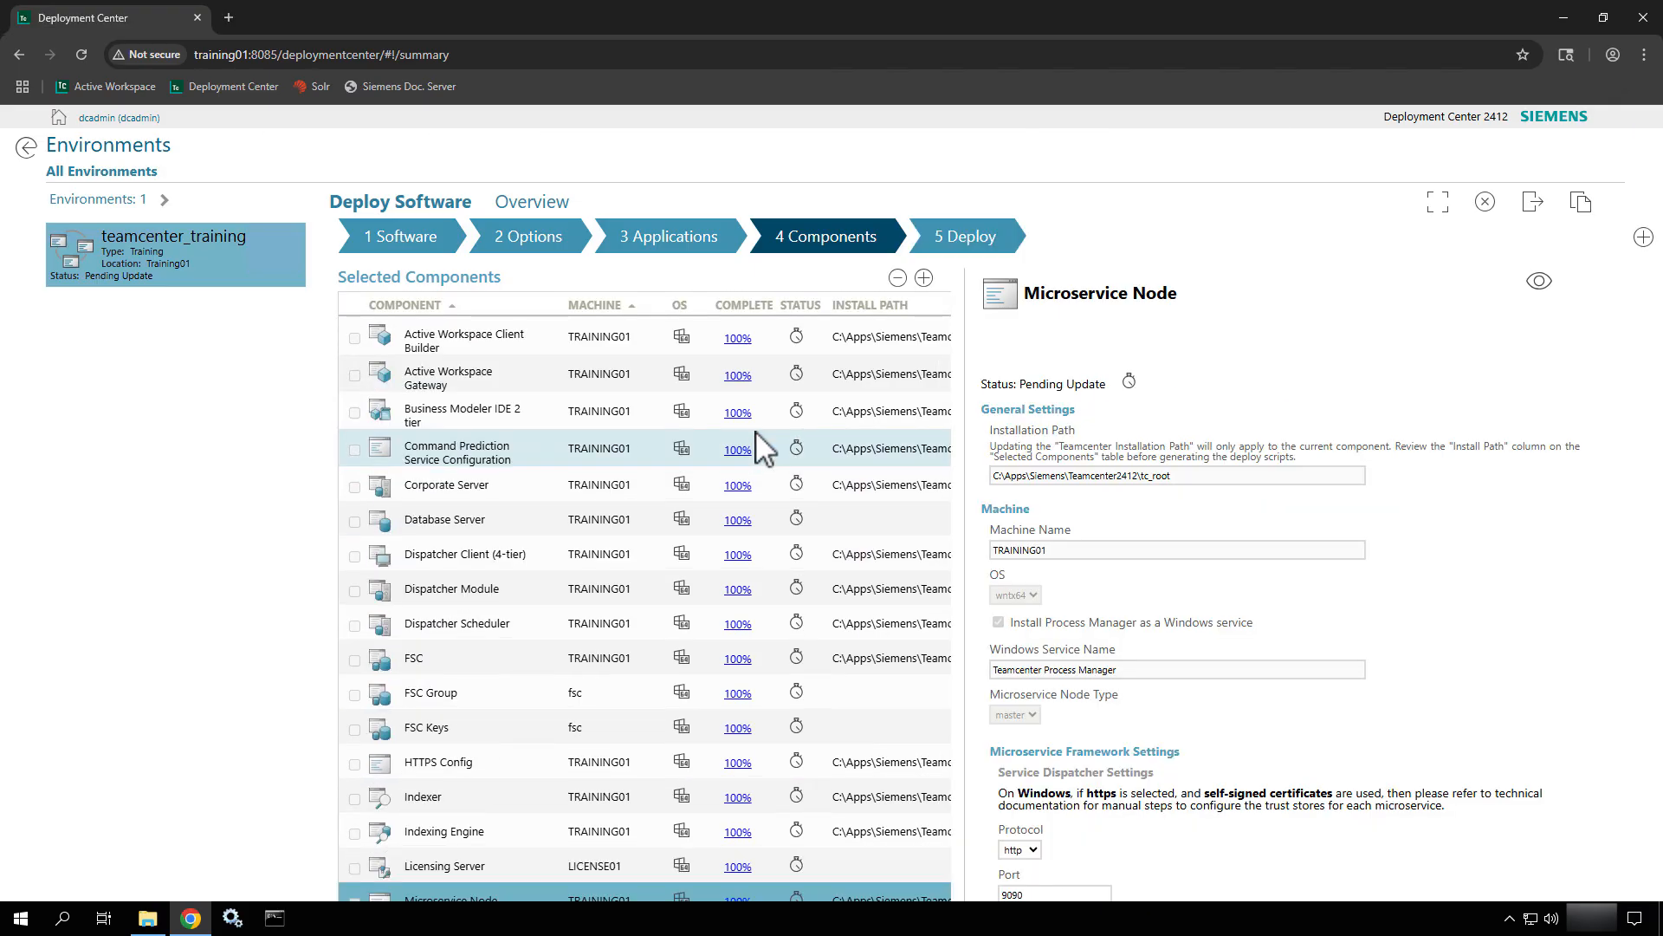
{"action": "scroll", "coordinate": [756, 442], "scroll_direction": "up", "scroll_amount": 5}
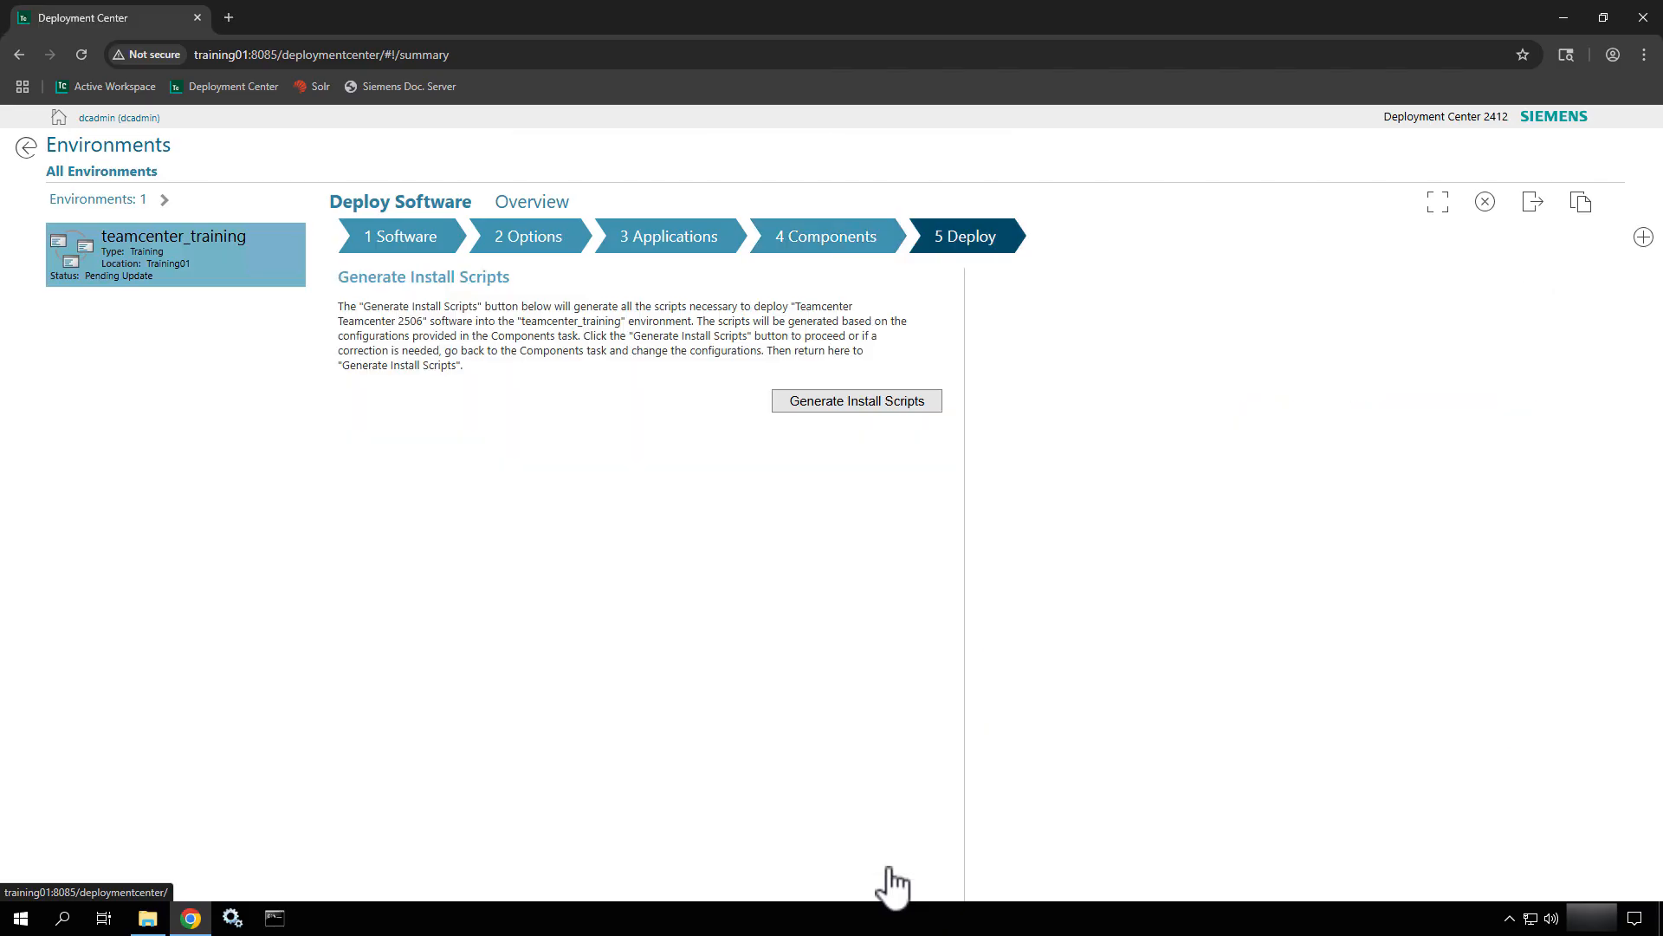
Start generating the install scripts for the Teamcenter 2506 deployment.
{"action": "left_click", "coordinate": [874, 402]}
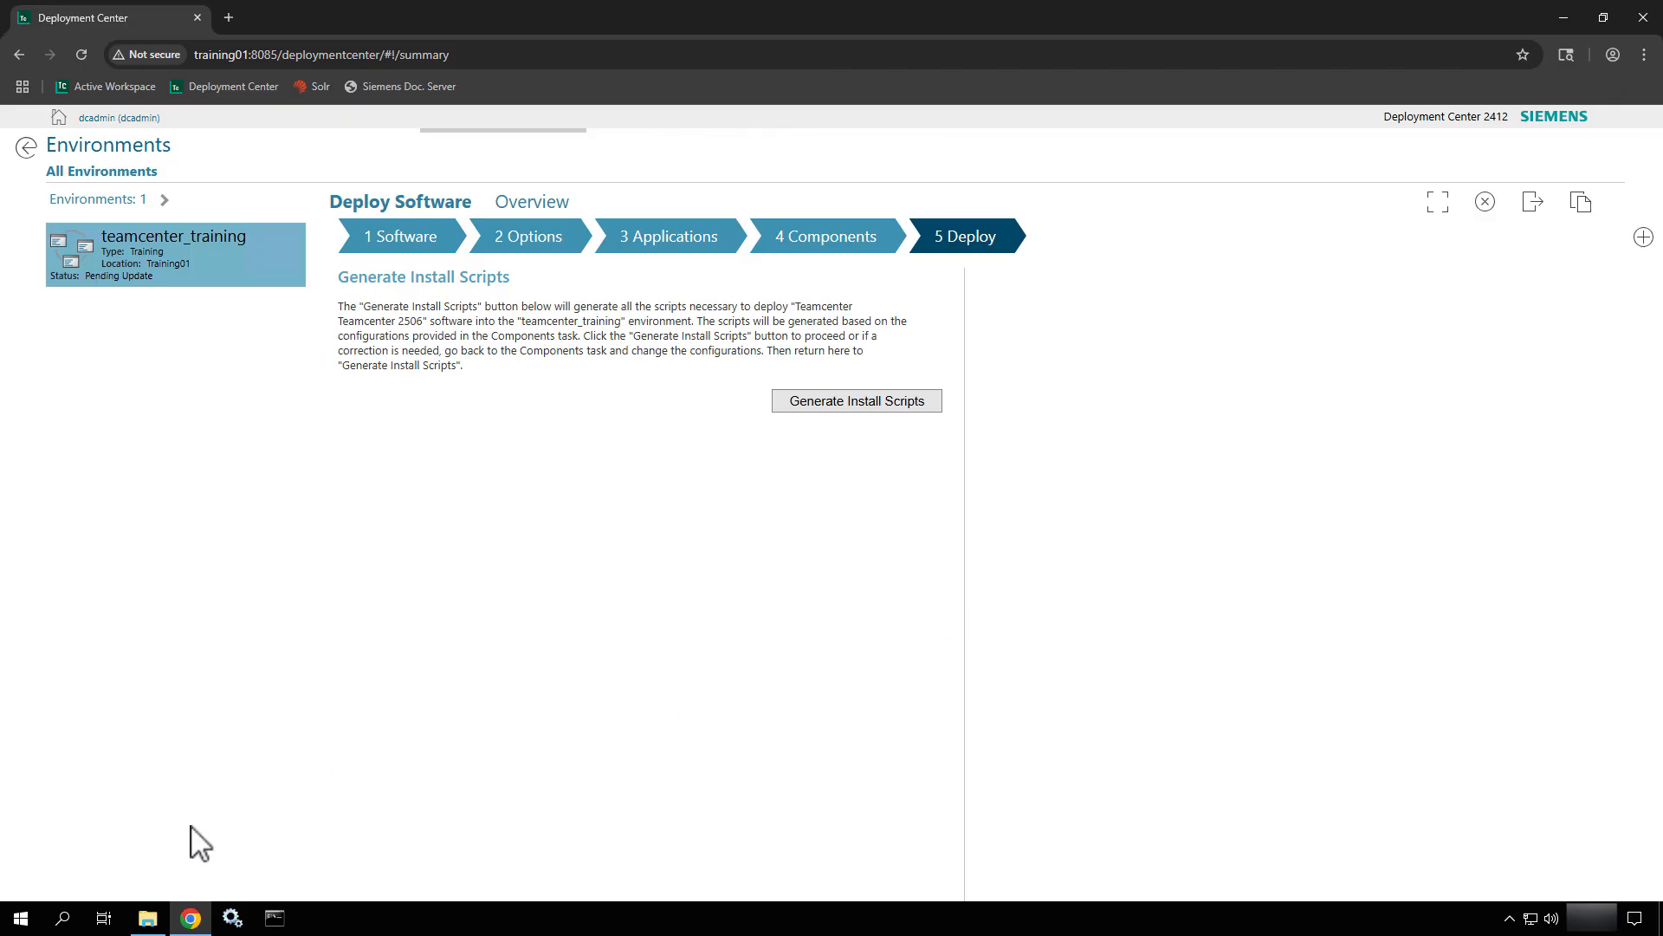
Delete the P3_Module folder from tc_root\aws2\stage\src.
{"action": "left_click", "coordinate": [148, 918]}
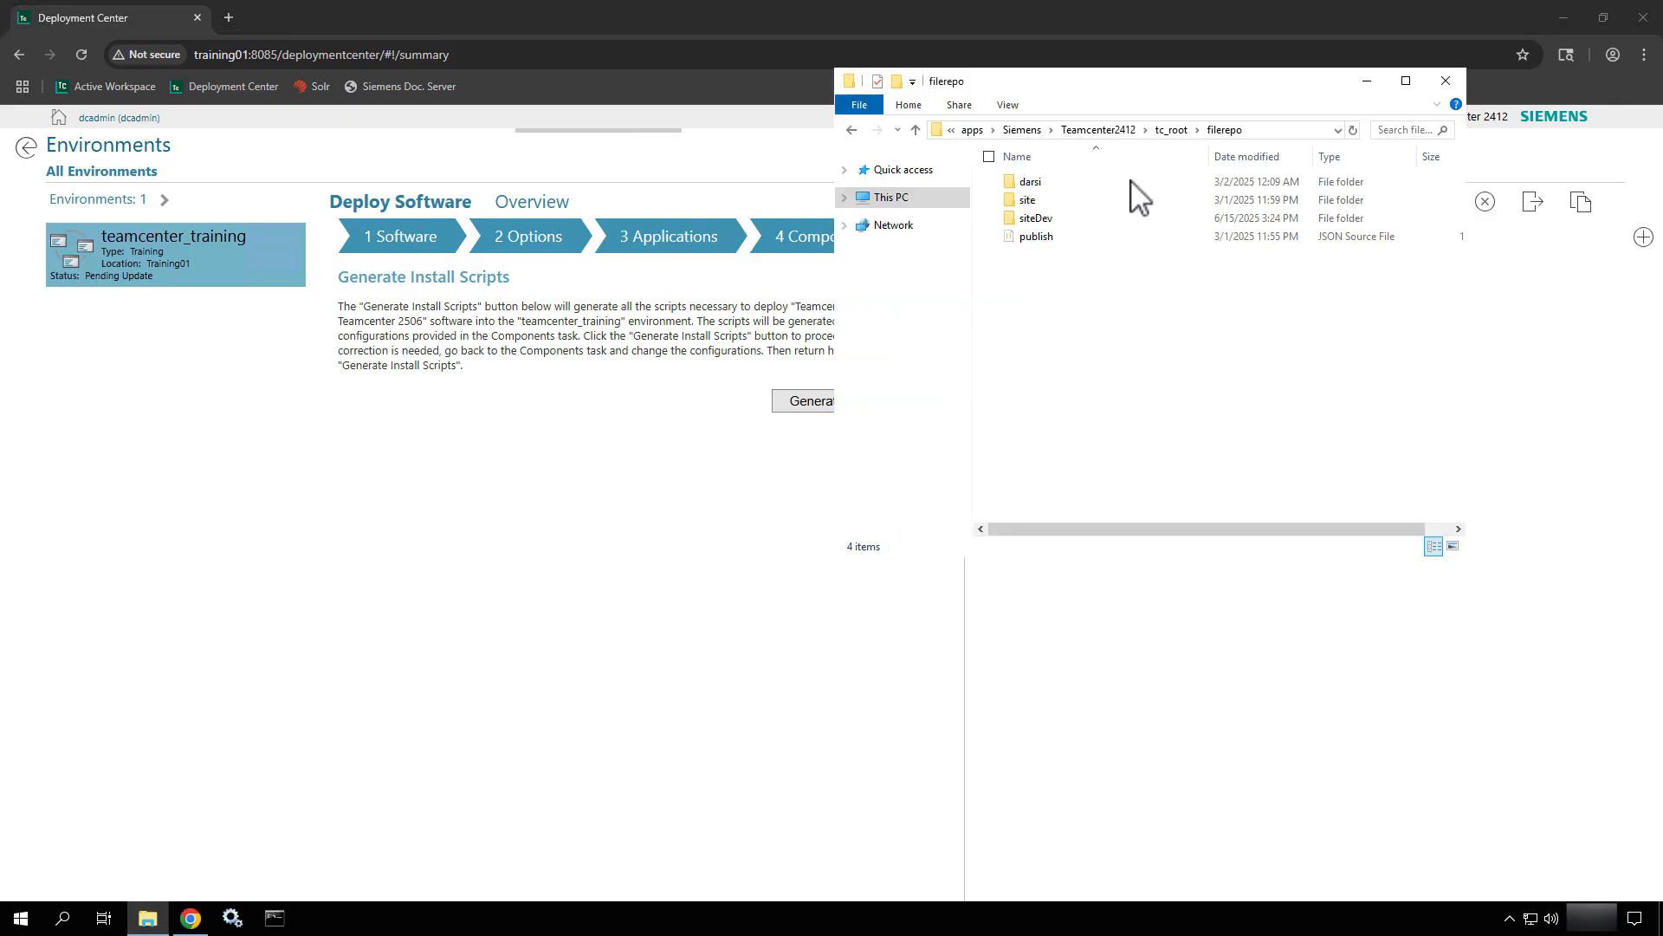
{"action": "left_click", "coordinate": [1171, 130]}
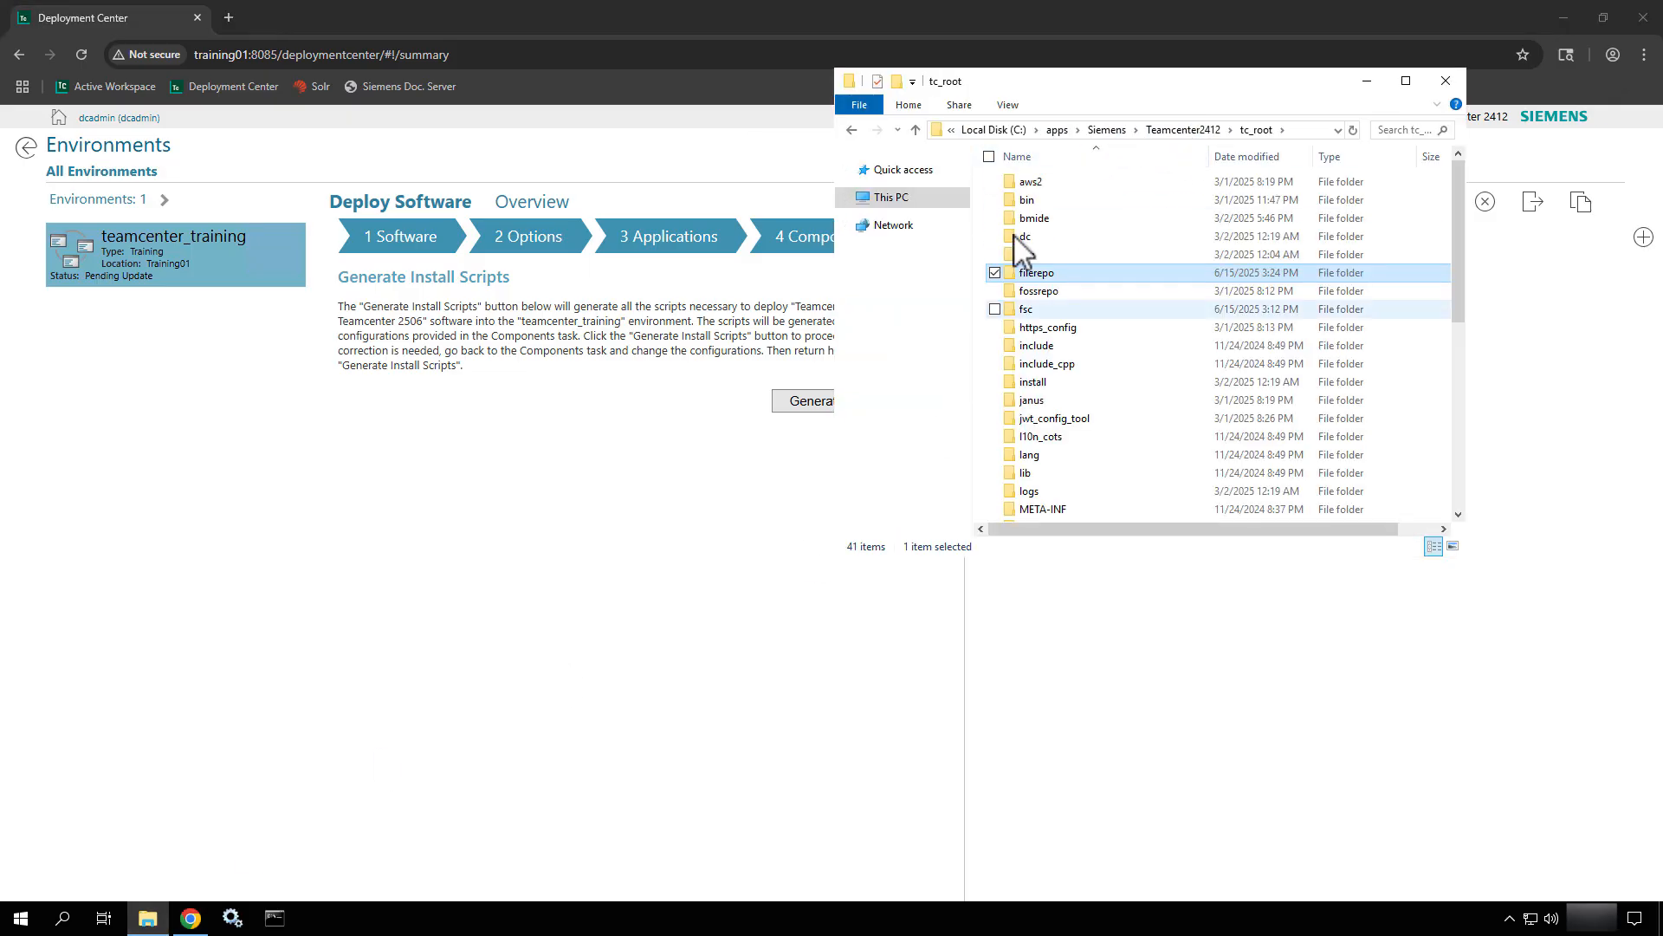
{"action": "double_click", "coordinate": [1031, 182]}
{"action": "double_click", "coordinate": [1031, 182]}
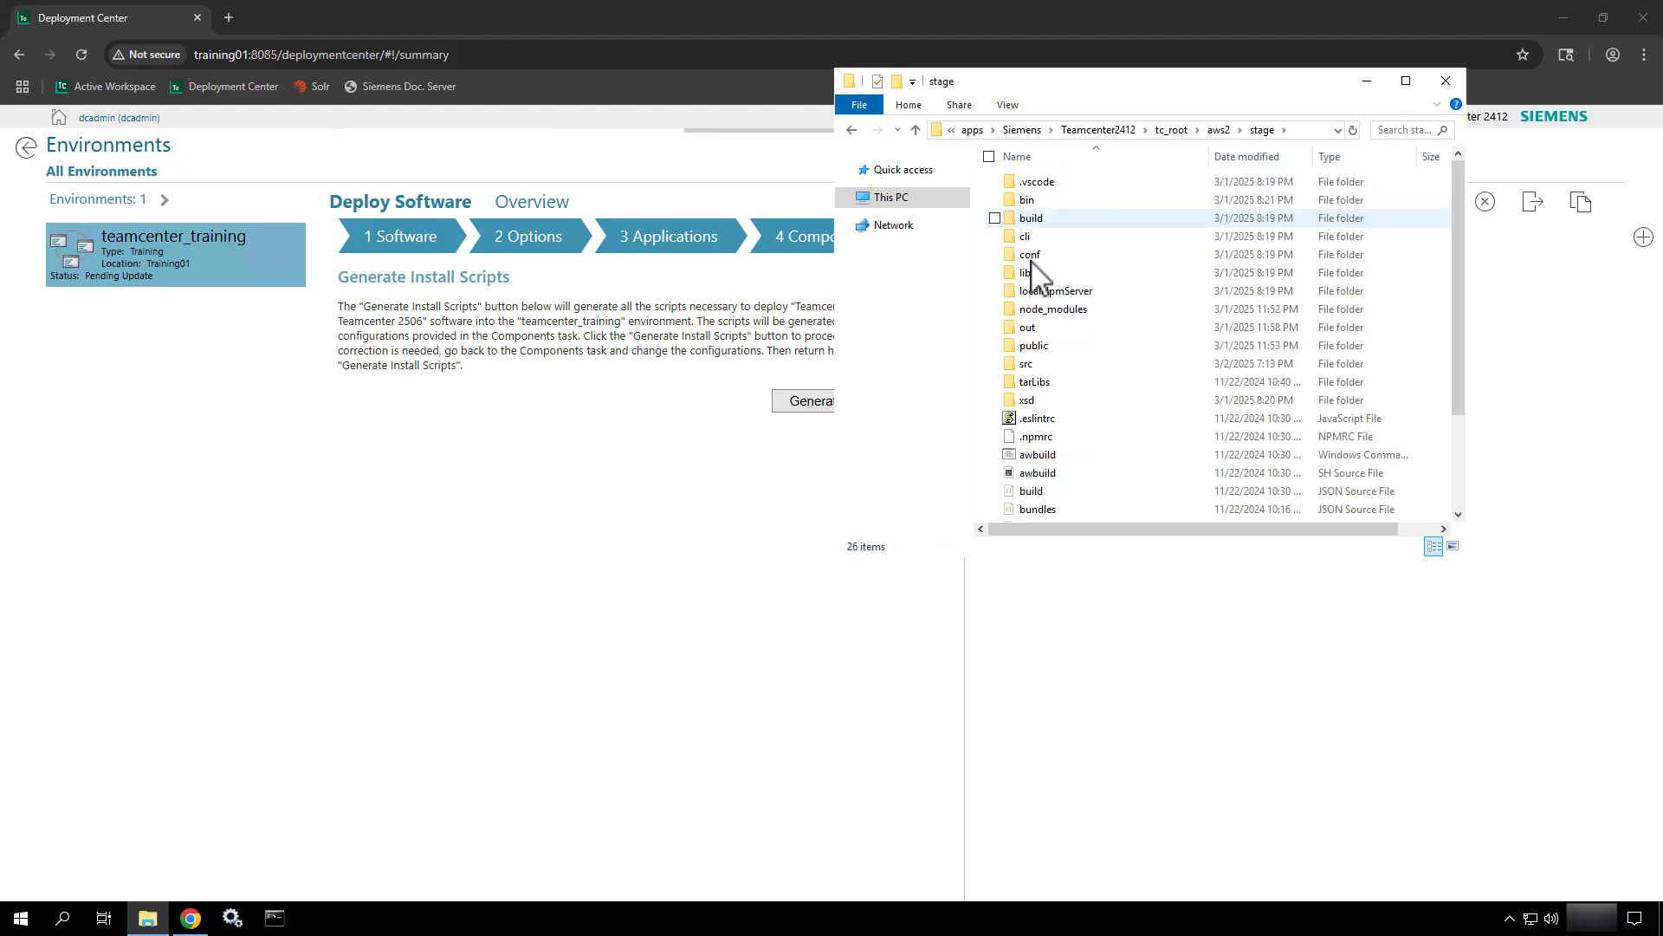
{"action": "double_click", "coordinate": [1031, 364]}
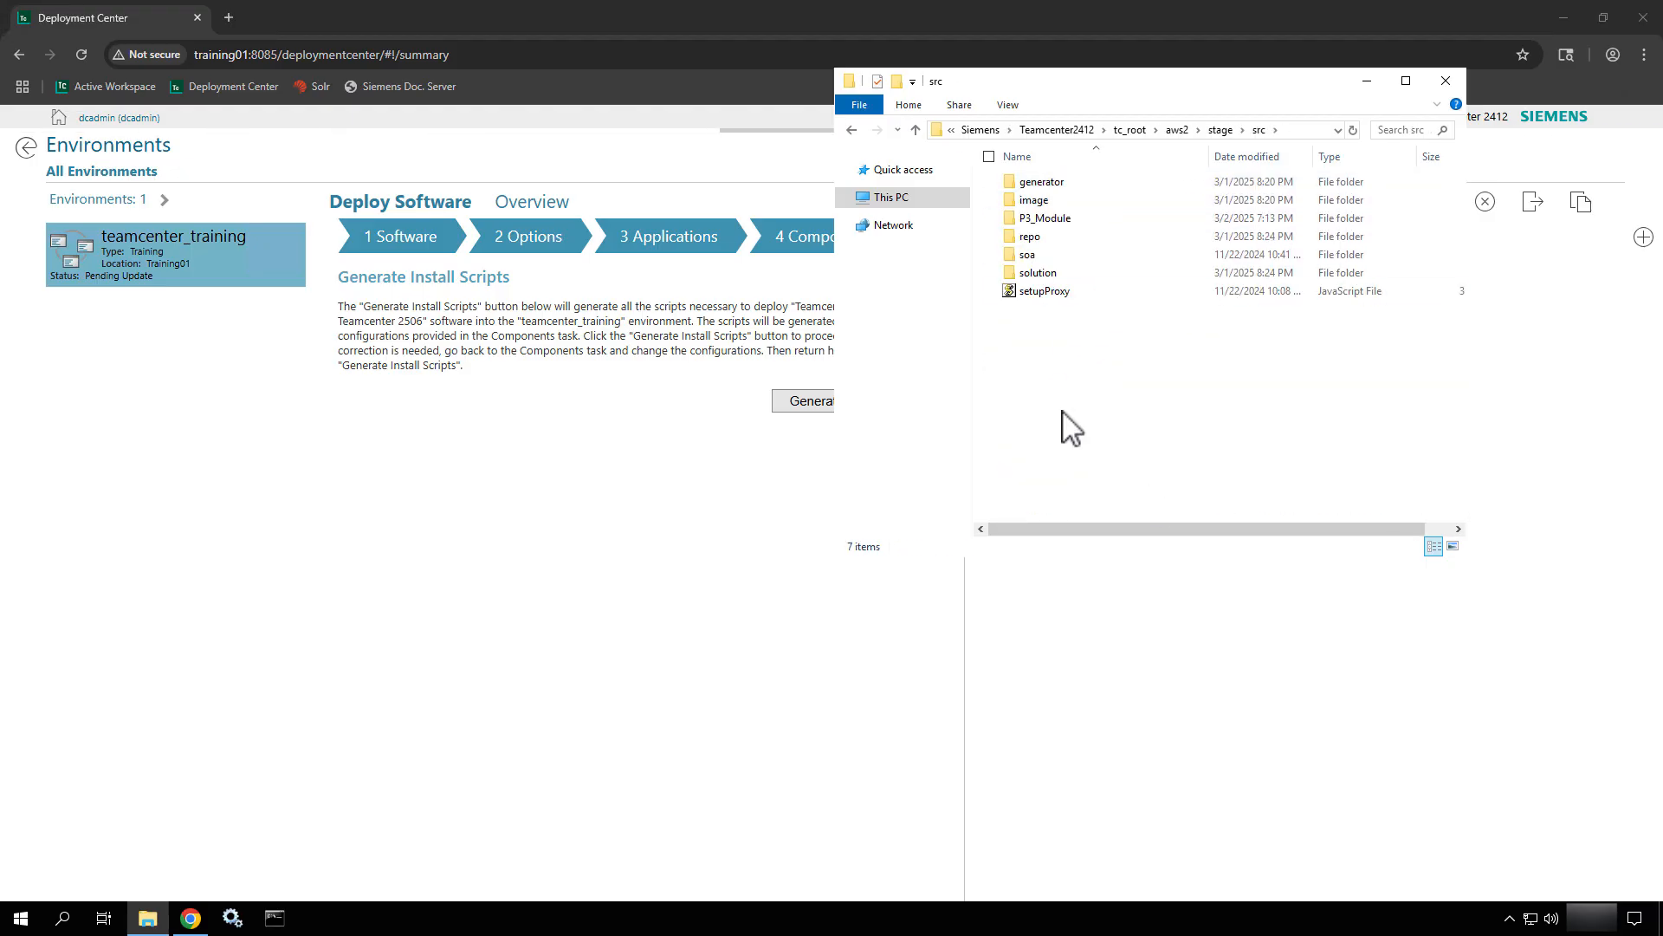
{"action": "left_click", "coordinate": [1052, 221]}
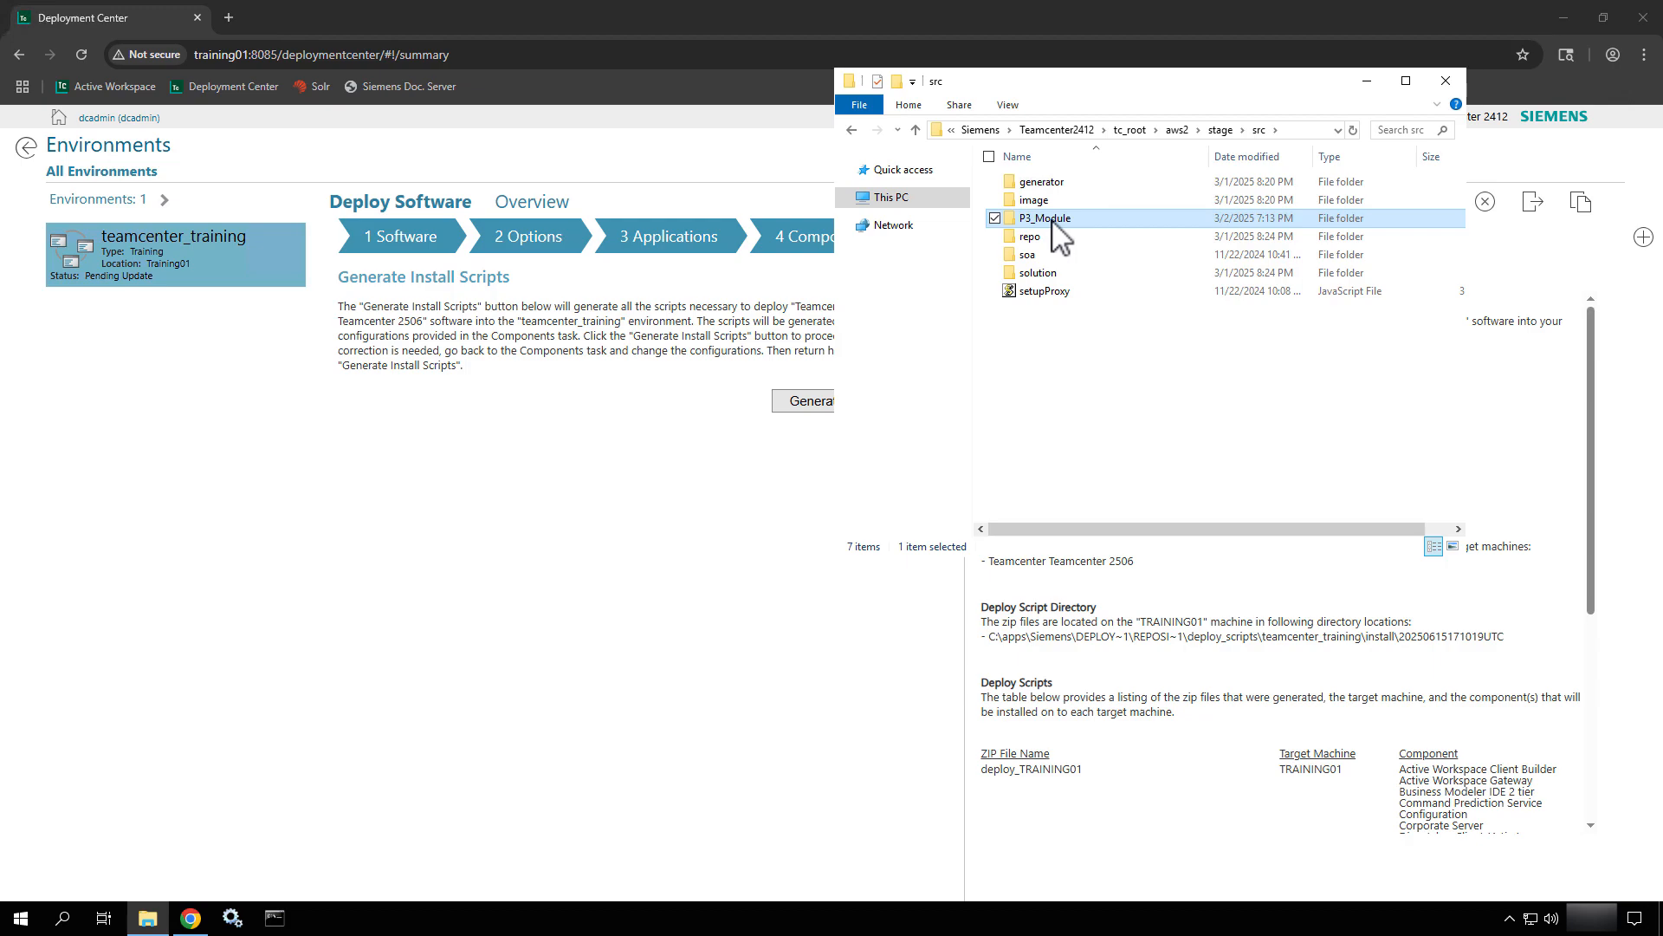
{"action": "key", "text": "Delete"}
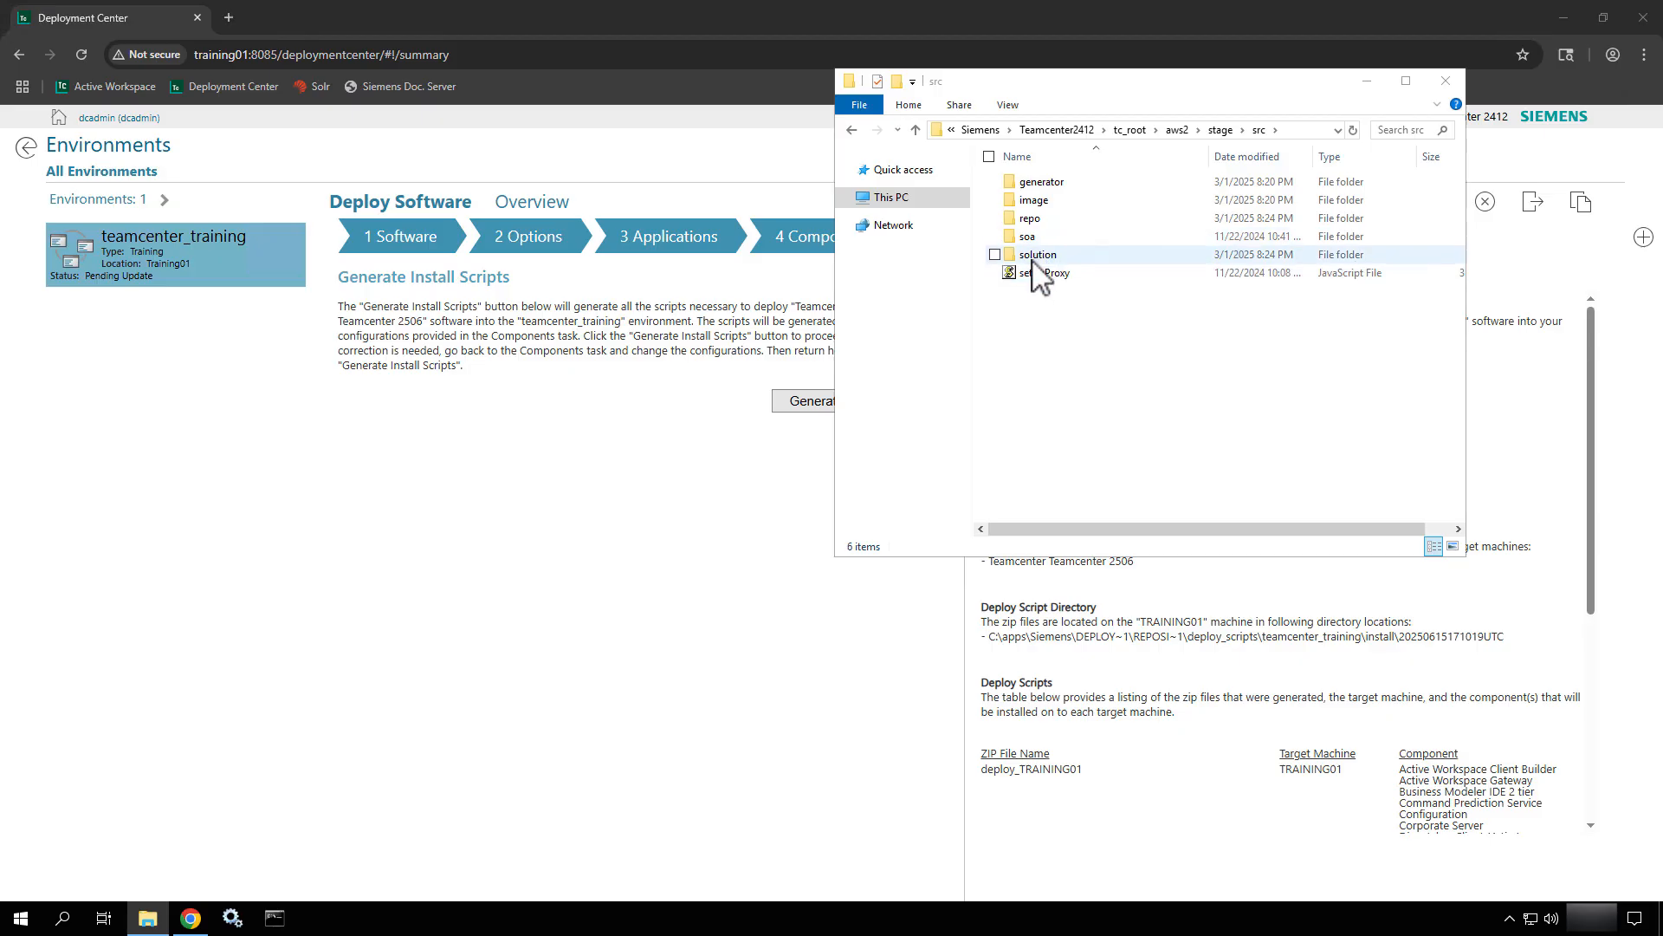
Open kit.json from the solution folder in Visual Studio Code.
{"action": "double_click", "coordinate": [1032, 258]}
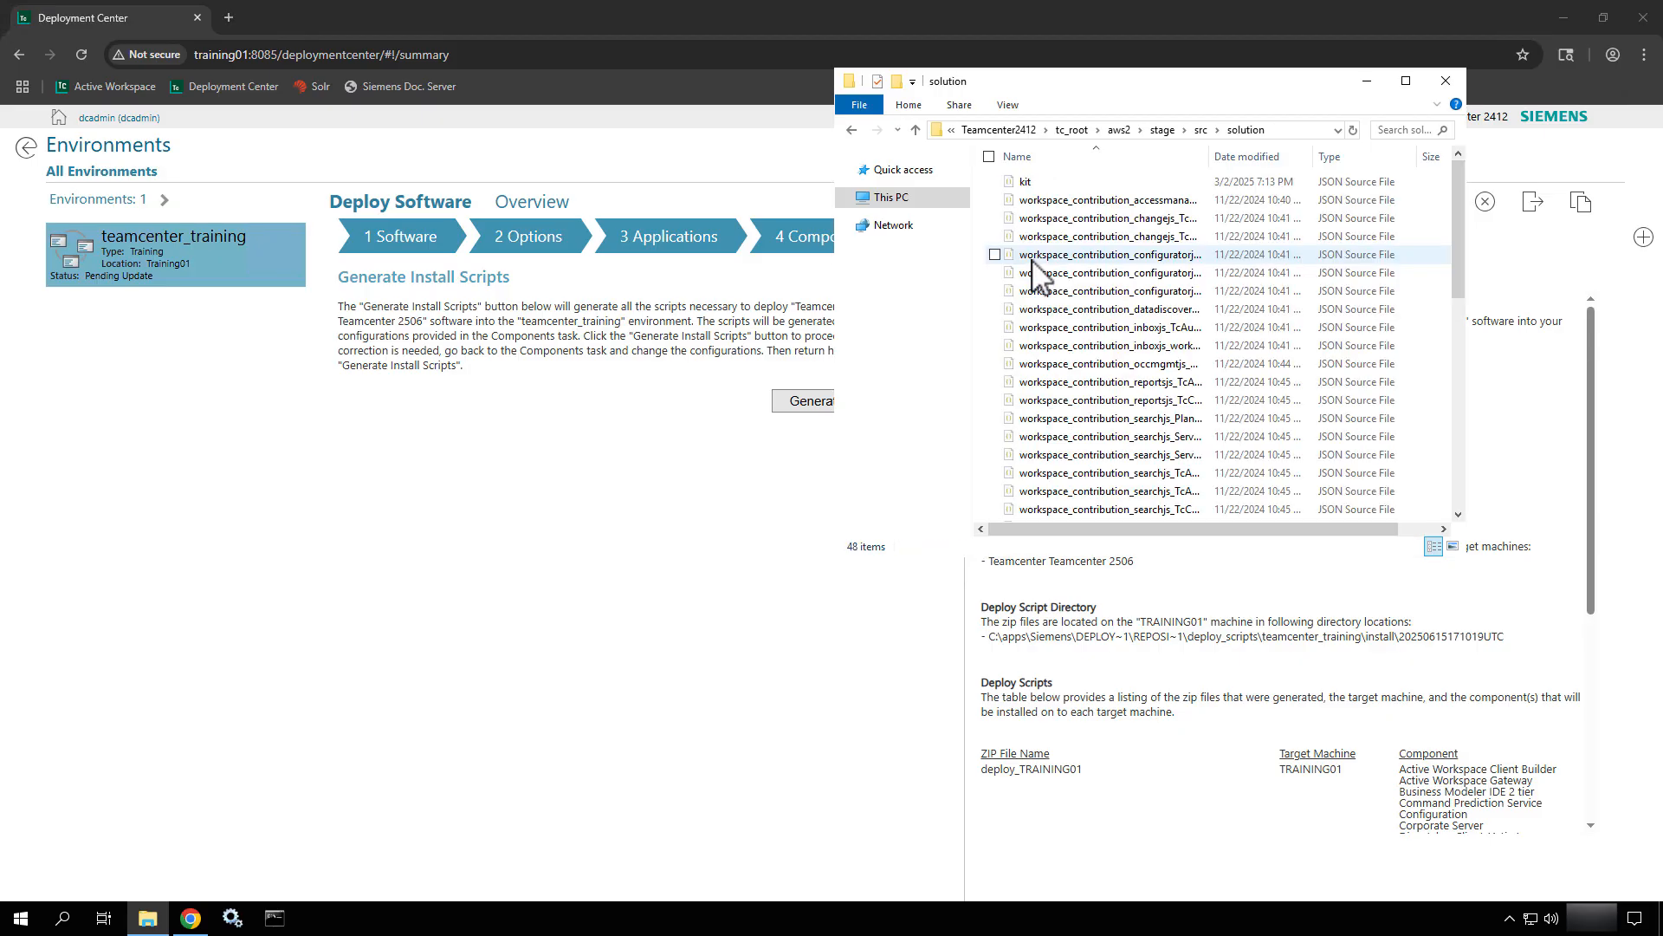
{"action": "right_click", "coordinate": [1041, 184]}
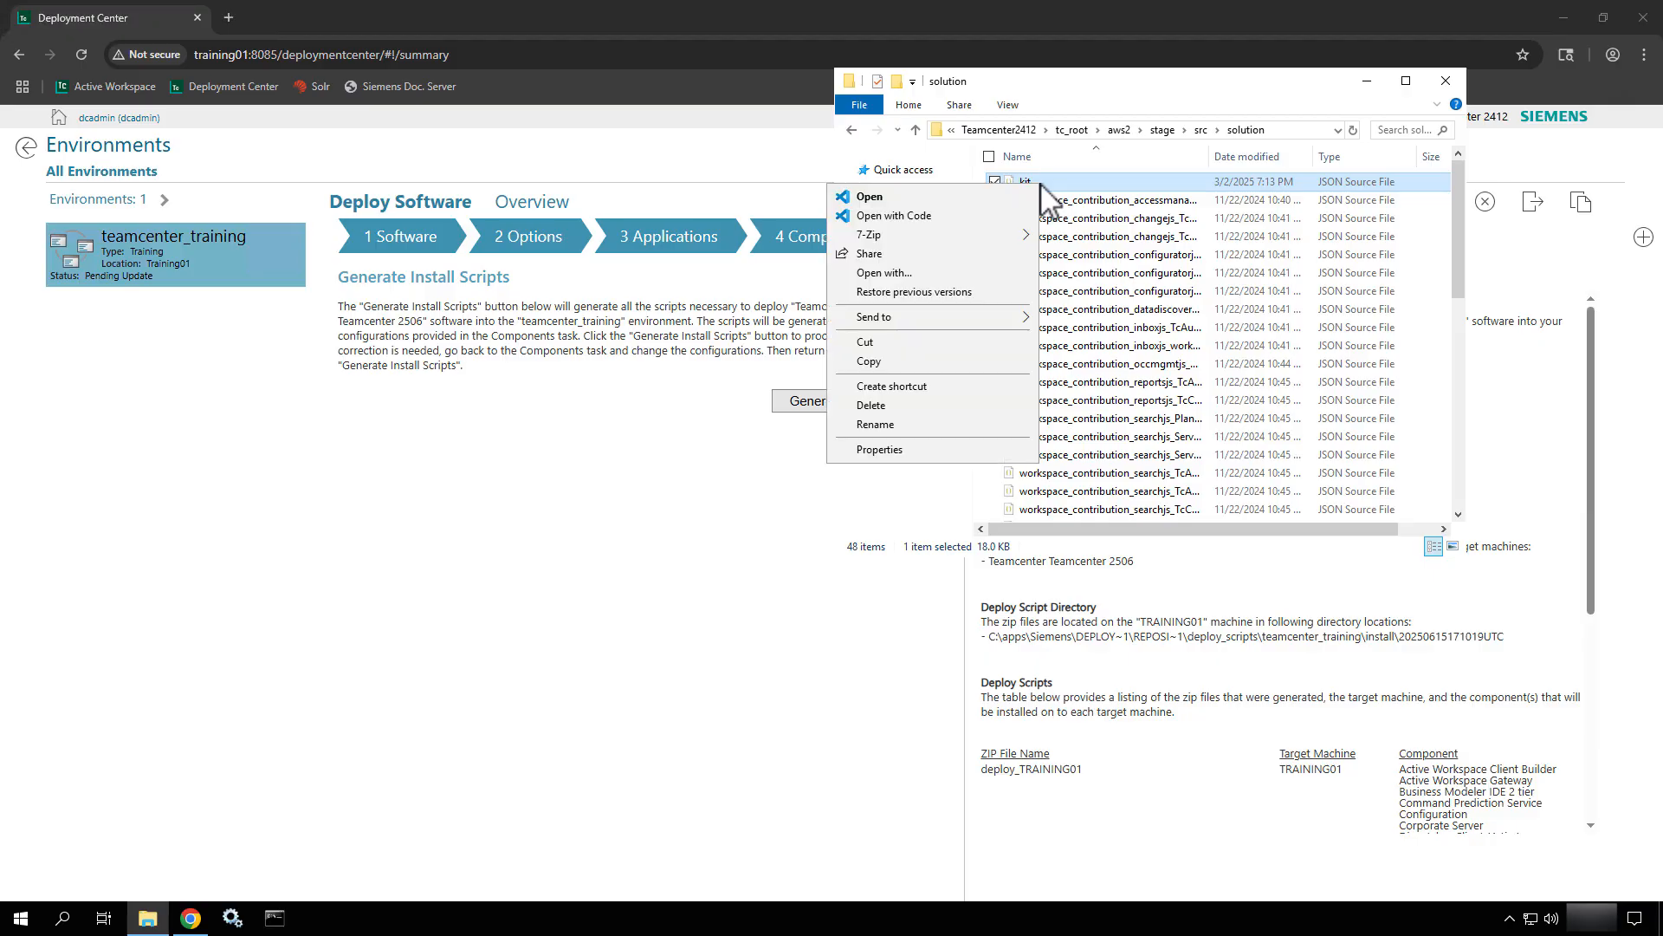
{"action": "left_click", "coordinate": [901, 216]}
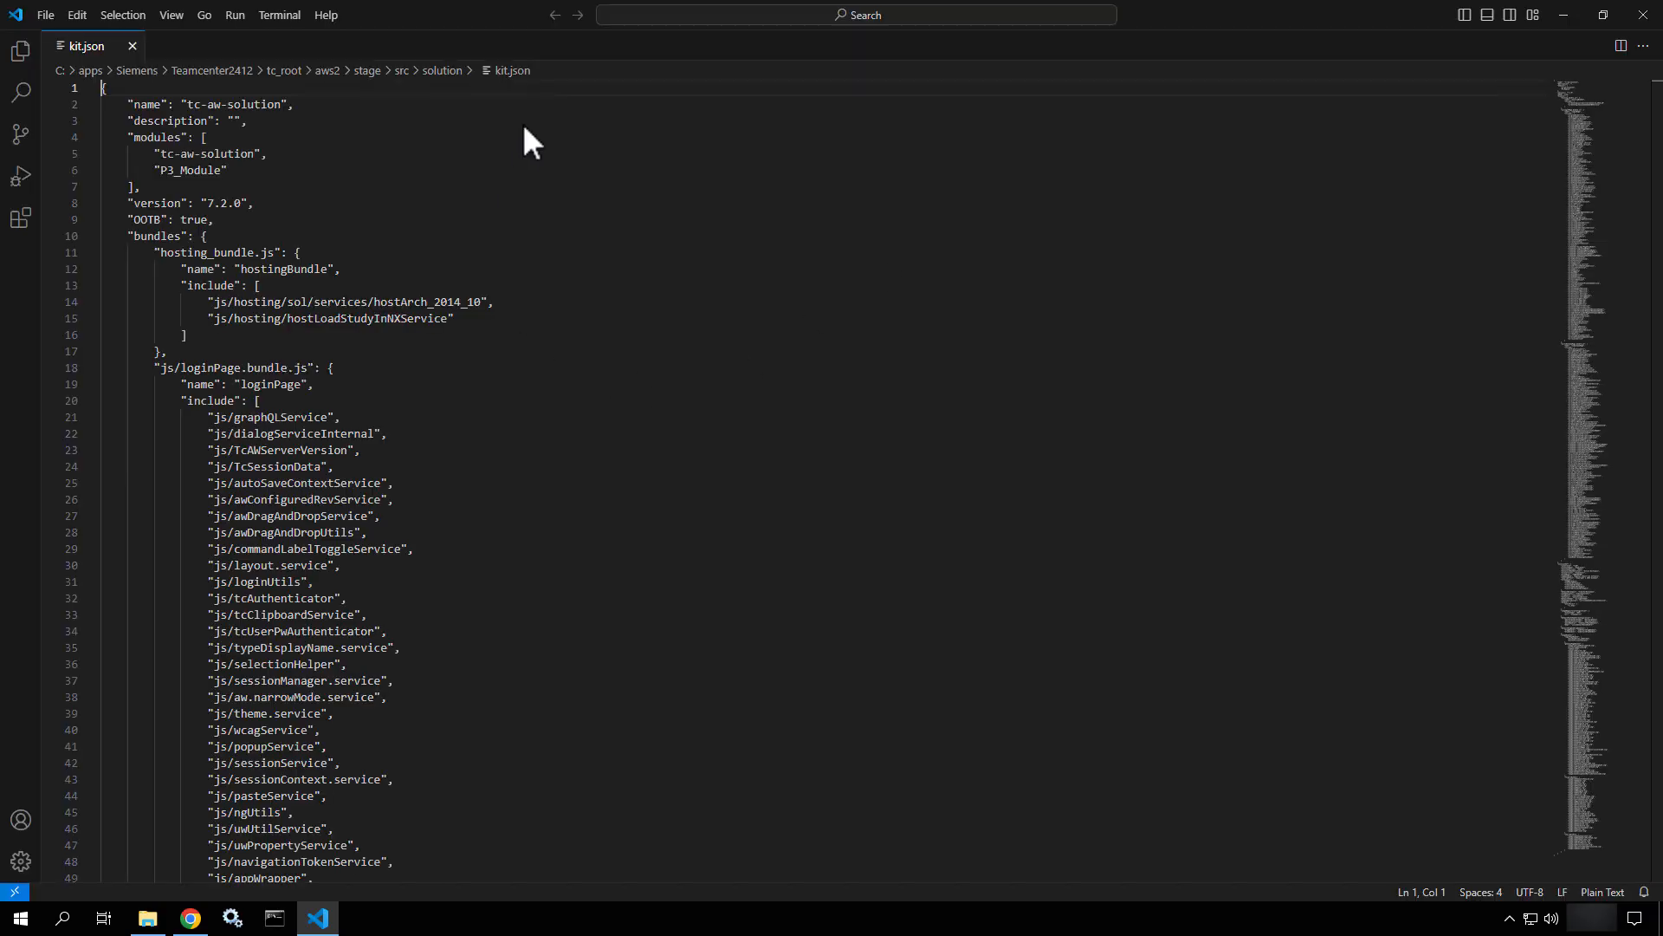
Remove the P3_Module entry from kit.json's modules, save, and close Visual Studio Code.
{"action": "left_click_drag", "start_coordinate": [248, 173], "coordinate": [100, 182]}
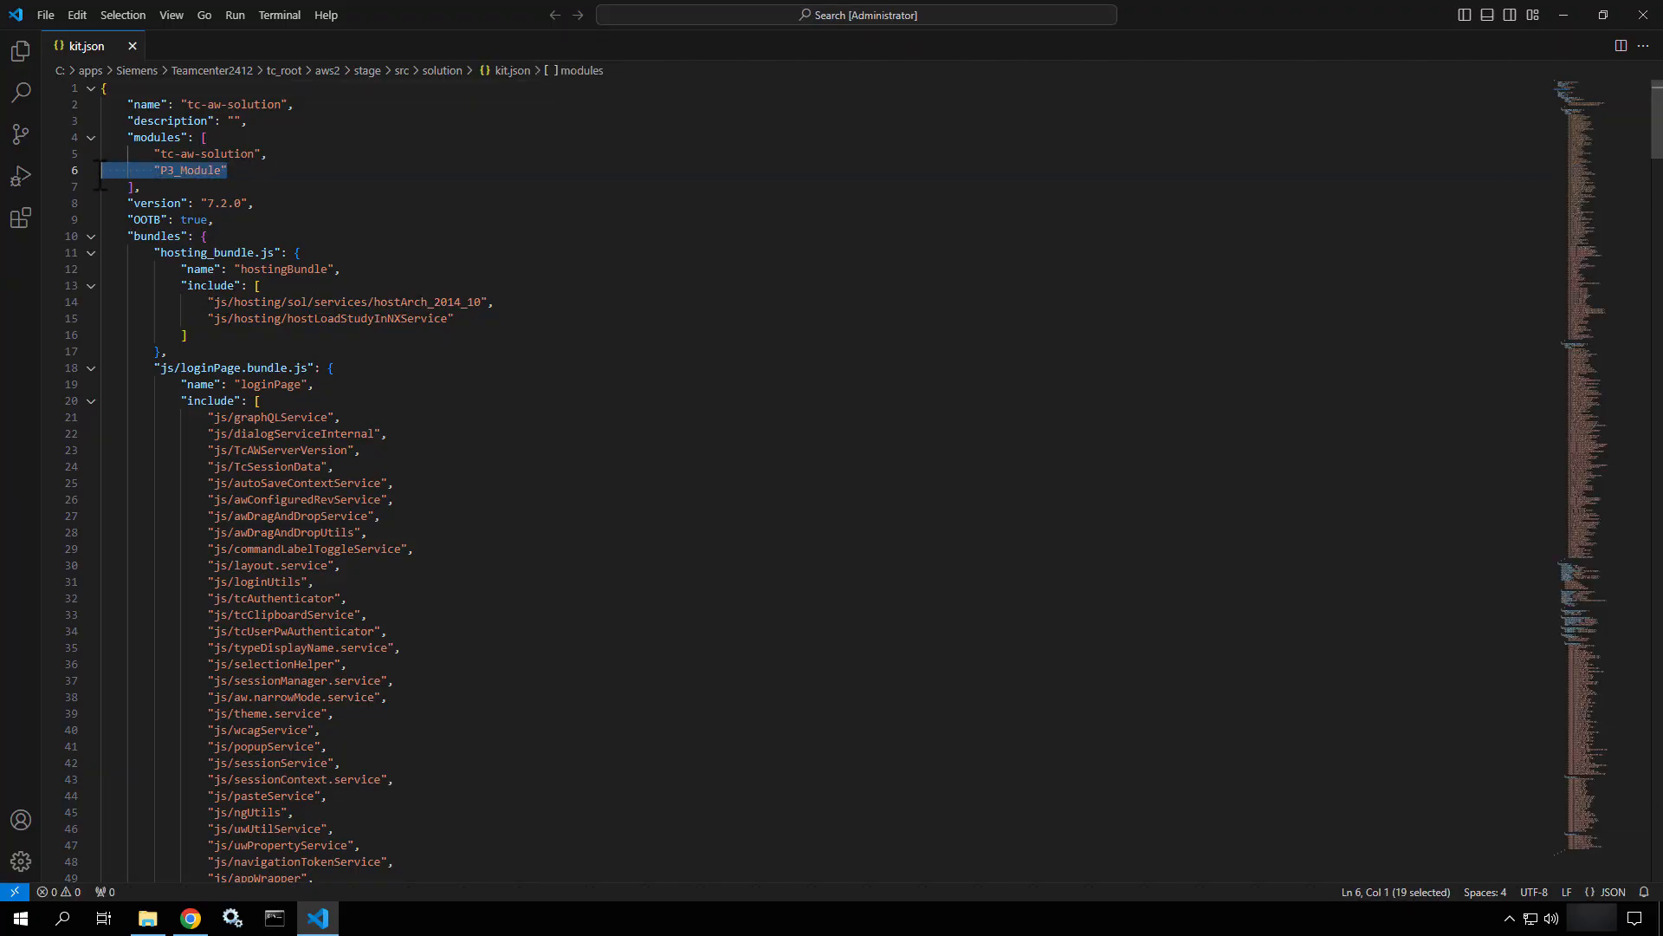
{"action": "key", "text": "BackSpace"}
{"action": "key", "text": "BackSpace"}
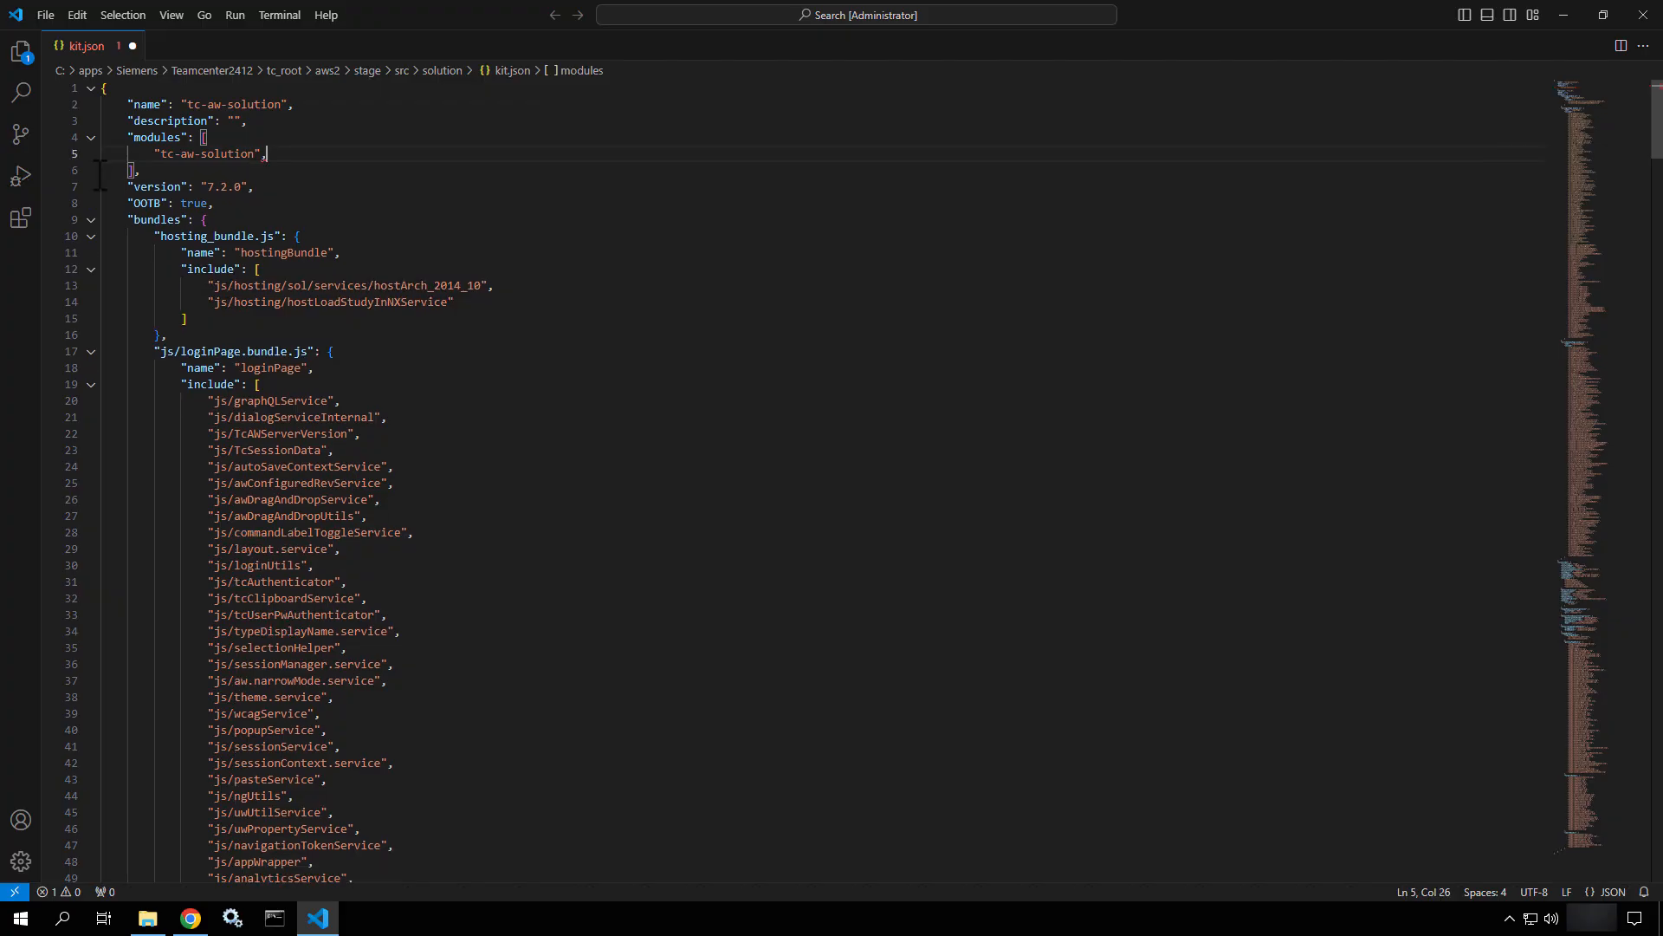
{"action": "key", "text": "BackSpace"}
{"action": "key", "text": "ctrl+s"}
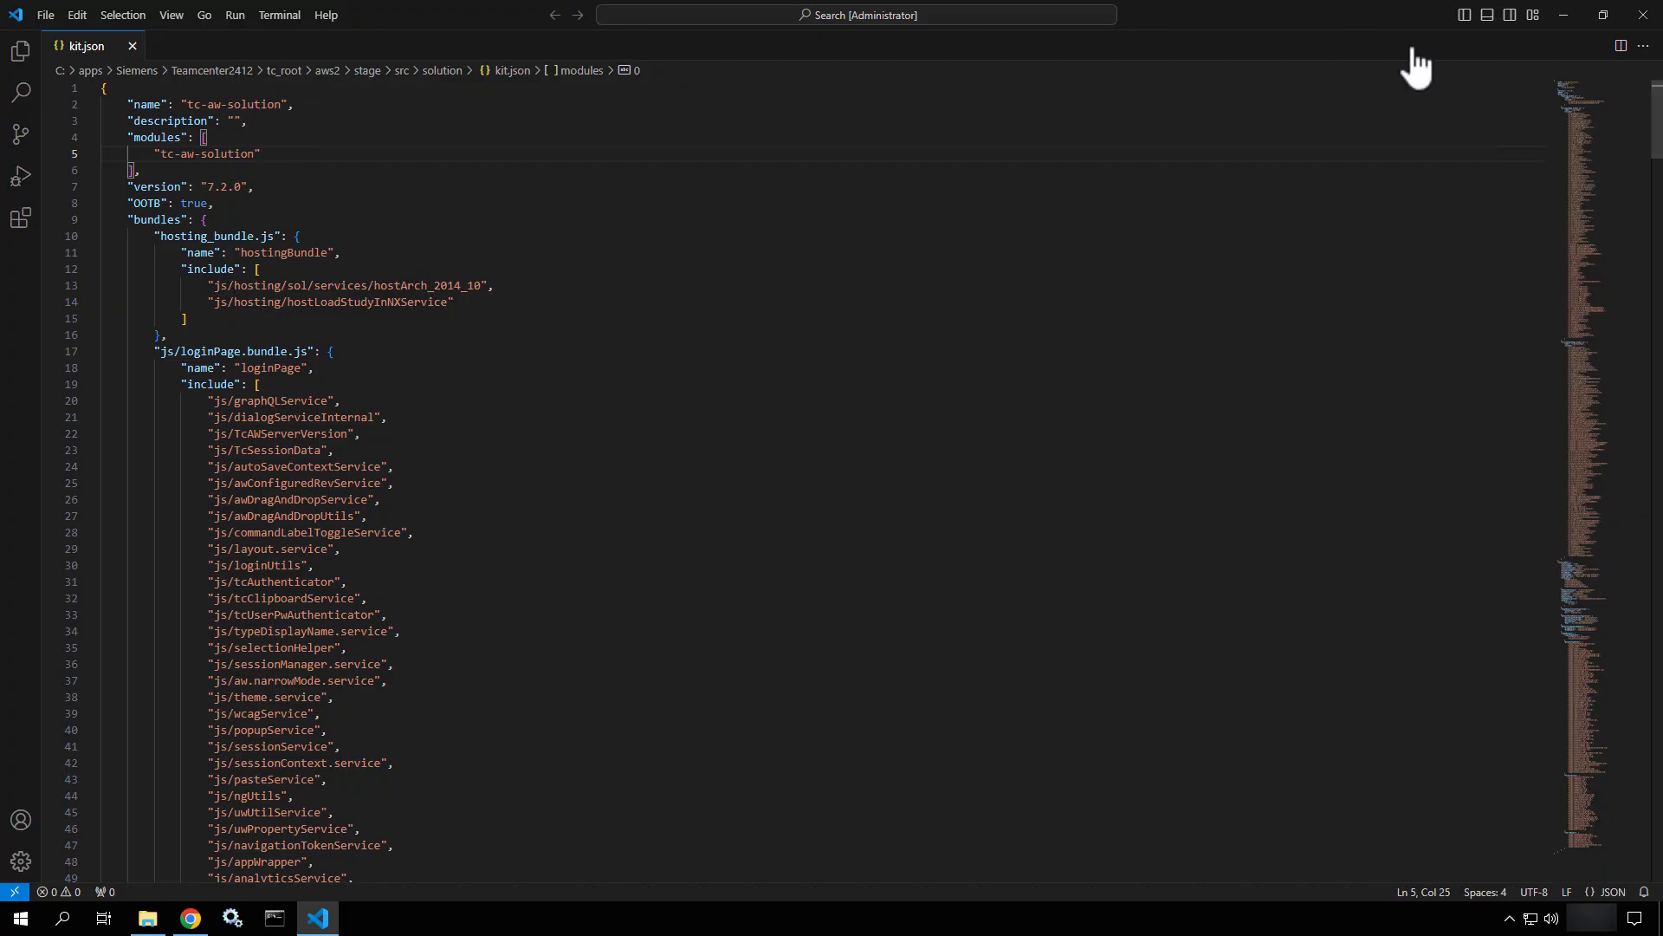
{"action": "left_click", "coordinate": [1644, 14]}
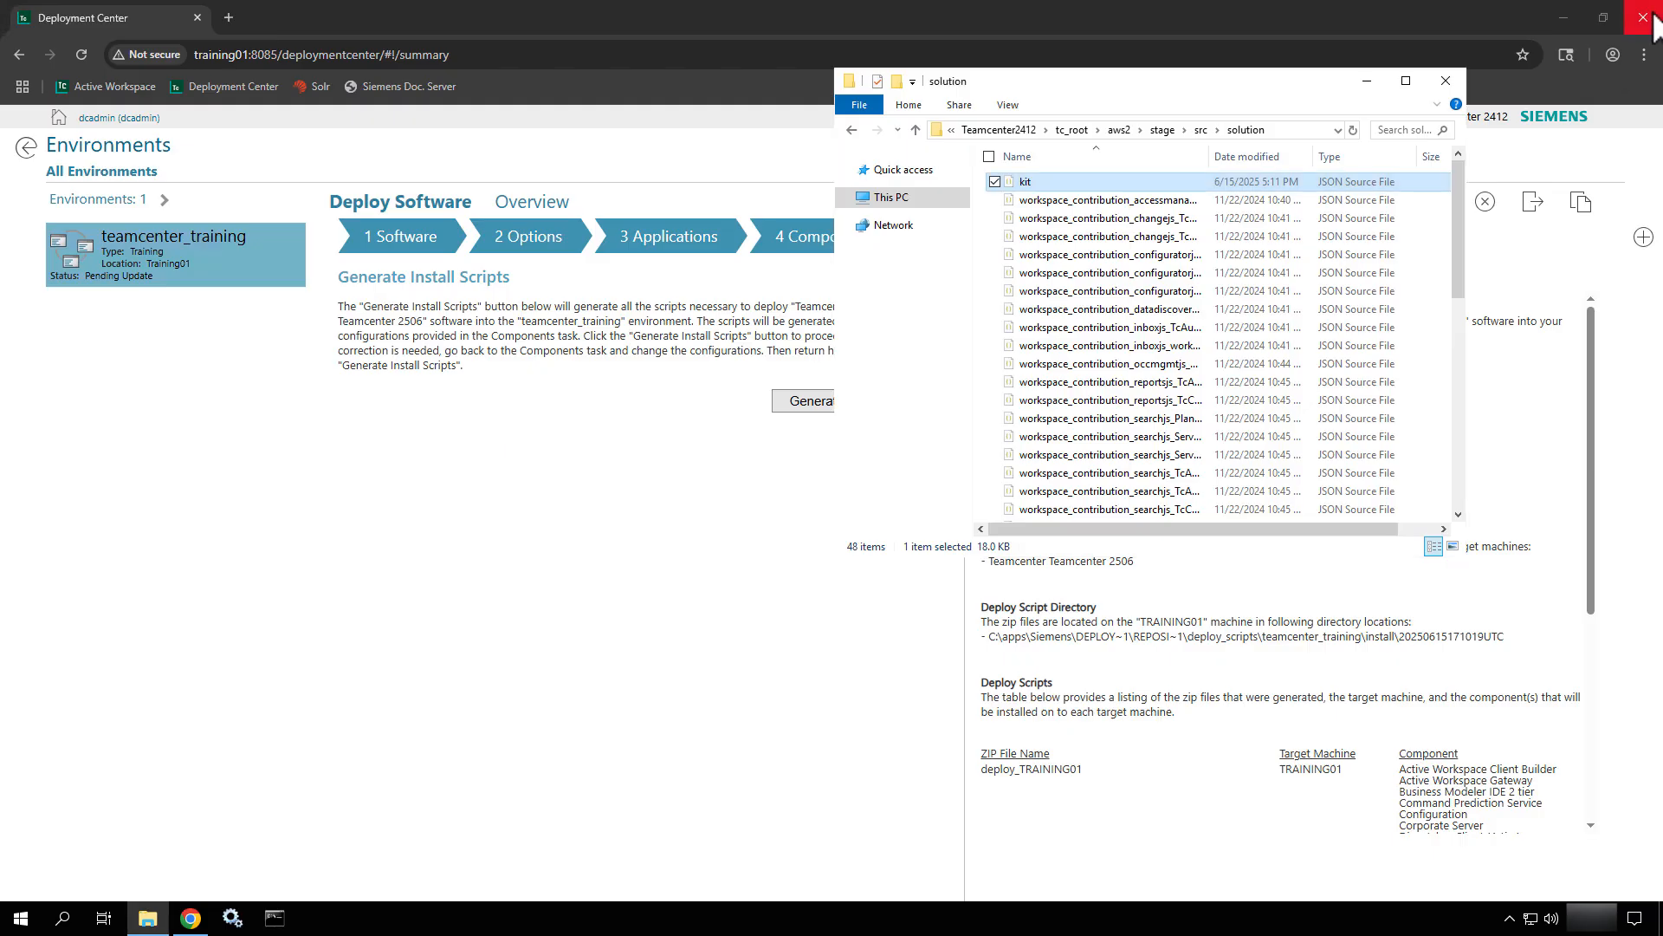
Go back up to the stage folder, then close File Explorer and the Deployment Center Chrome window.
{"action": "left_click", "coordinate": [1202, 129]}
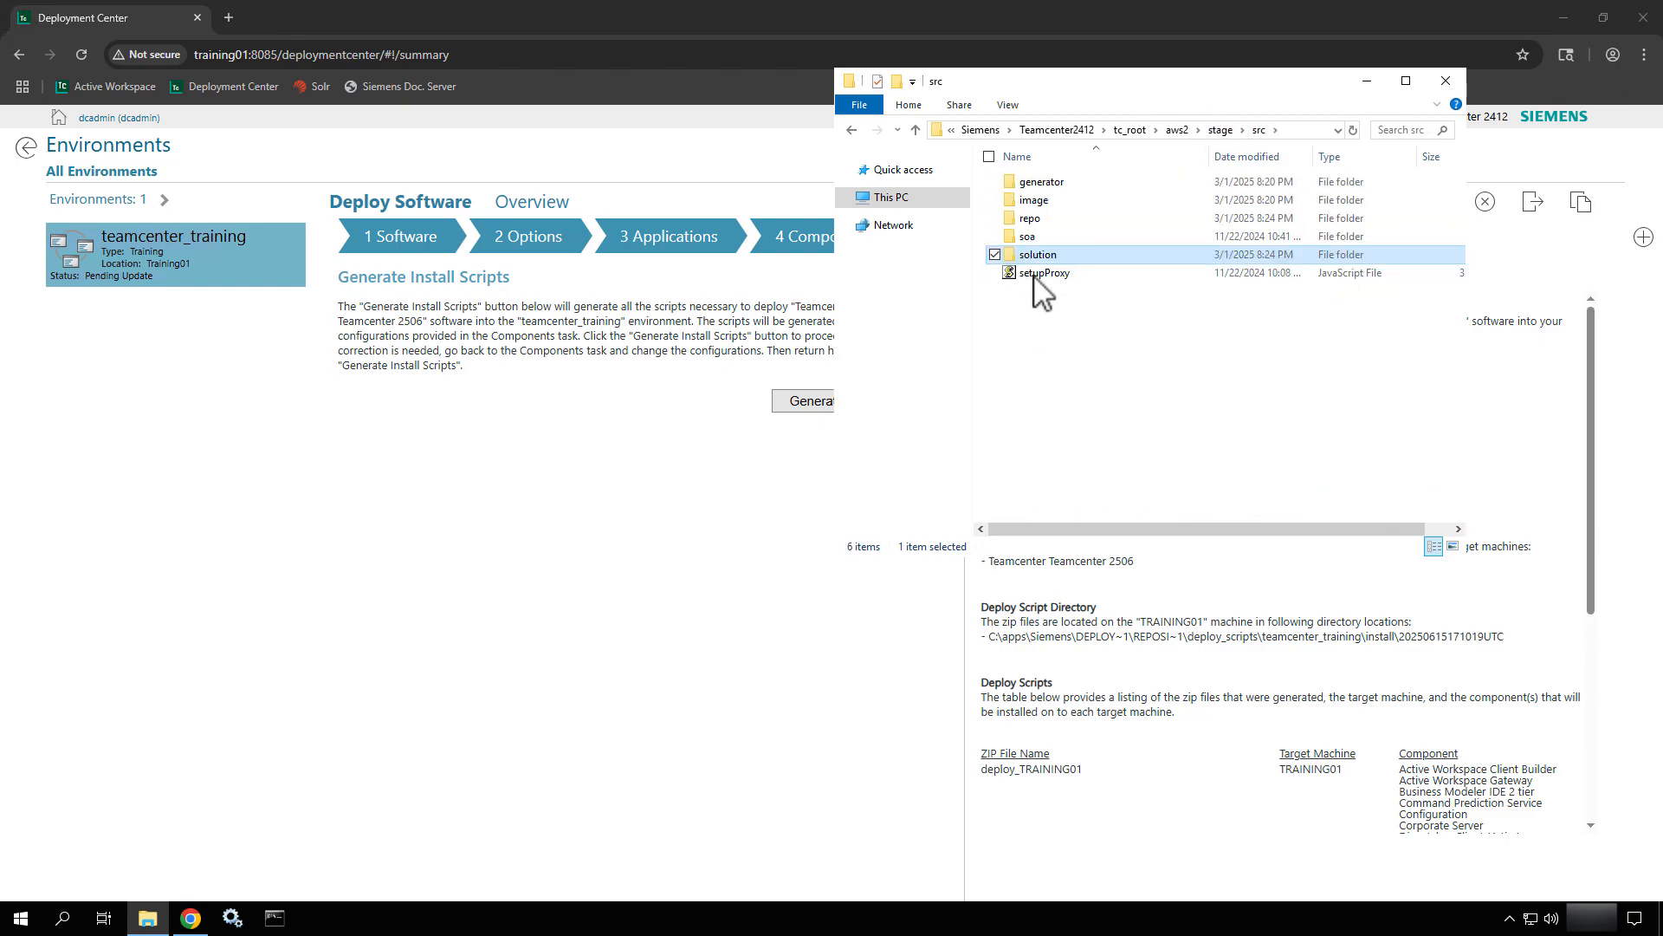
{"action": "left_click", "coordinate": [1215, 129]}
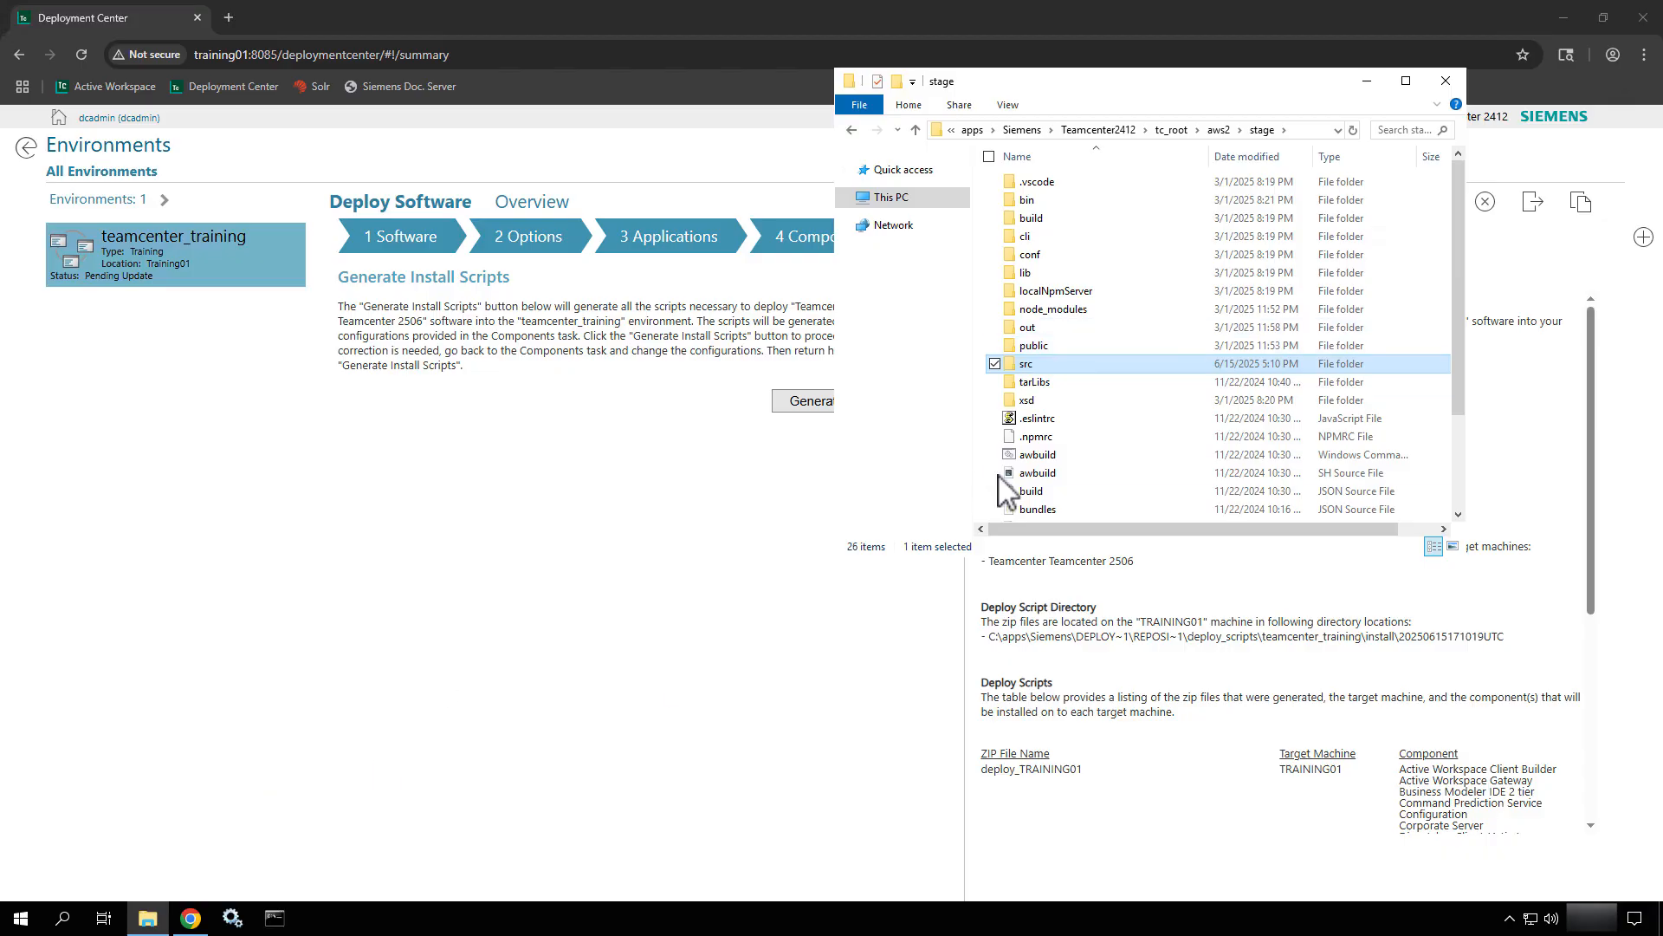
{"action": "scroll", "coordinate": [1078, 327], "scroll_direction": "down", "scroll_amount": 2}
{"action": "scroll", "coordinate": [1079, 328], "scroll_direction": "down", "scroll_amount": 1}
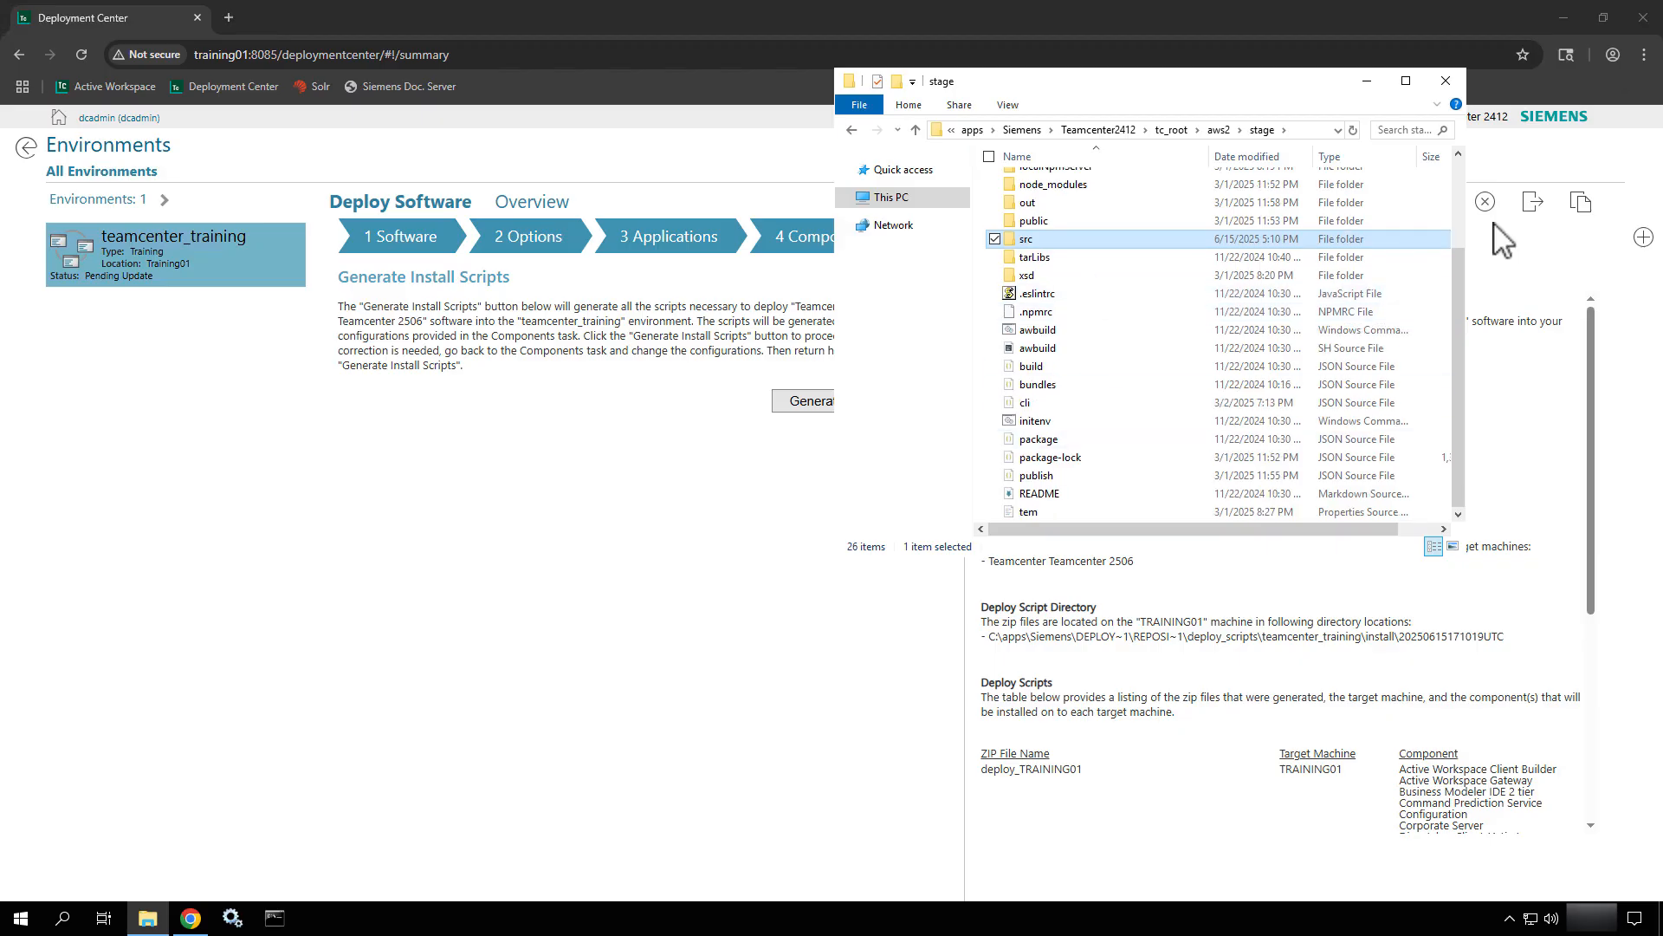
{"action": "left_click", "coordinate": [1446, 82]}
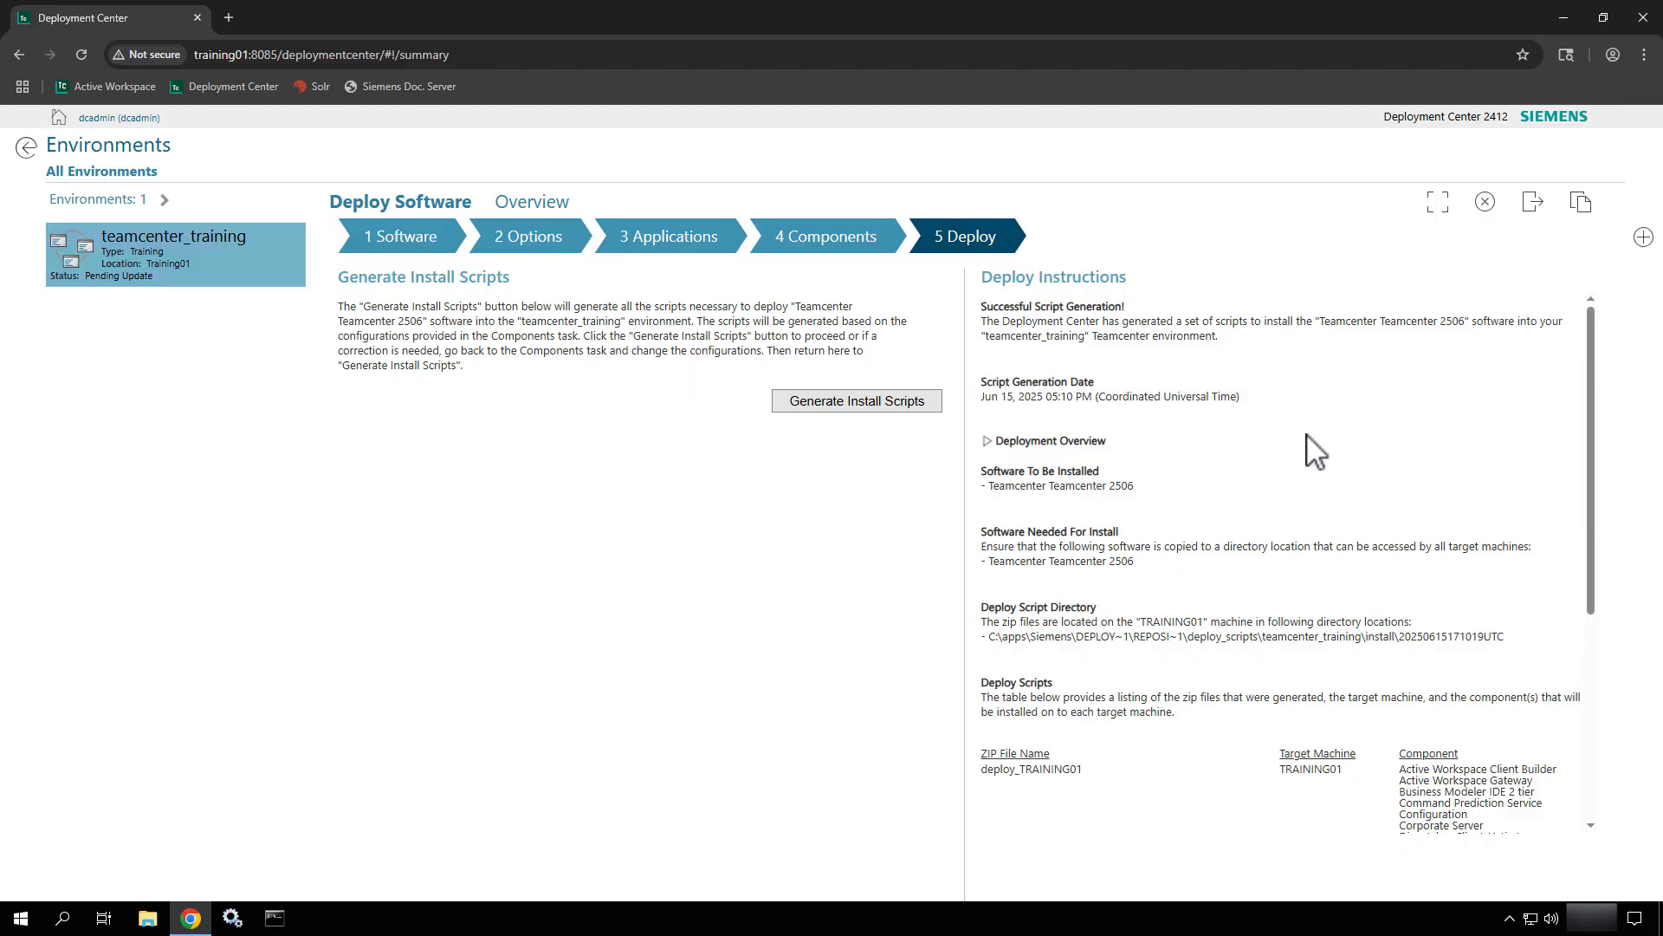
{"action": "left_click", "coordinate": [1644, 19]}
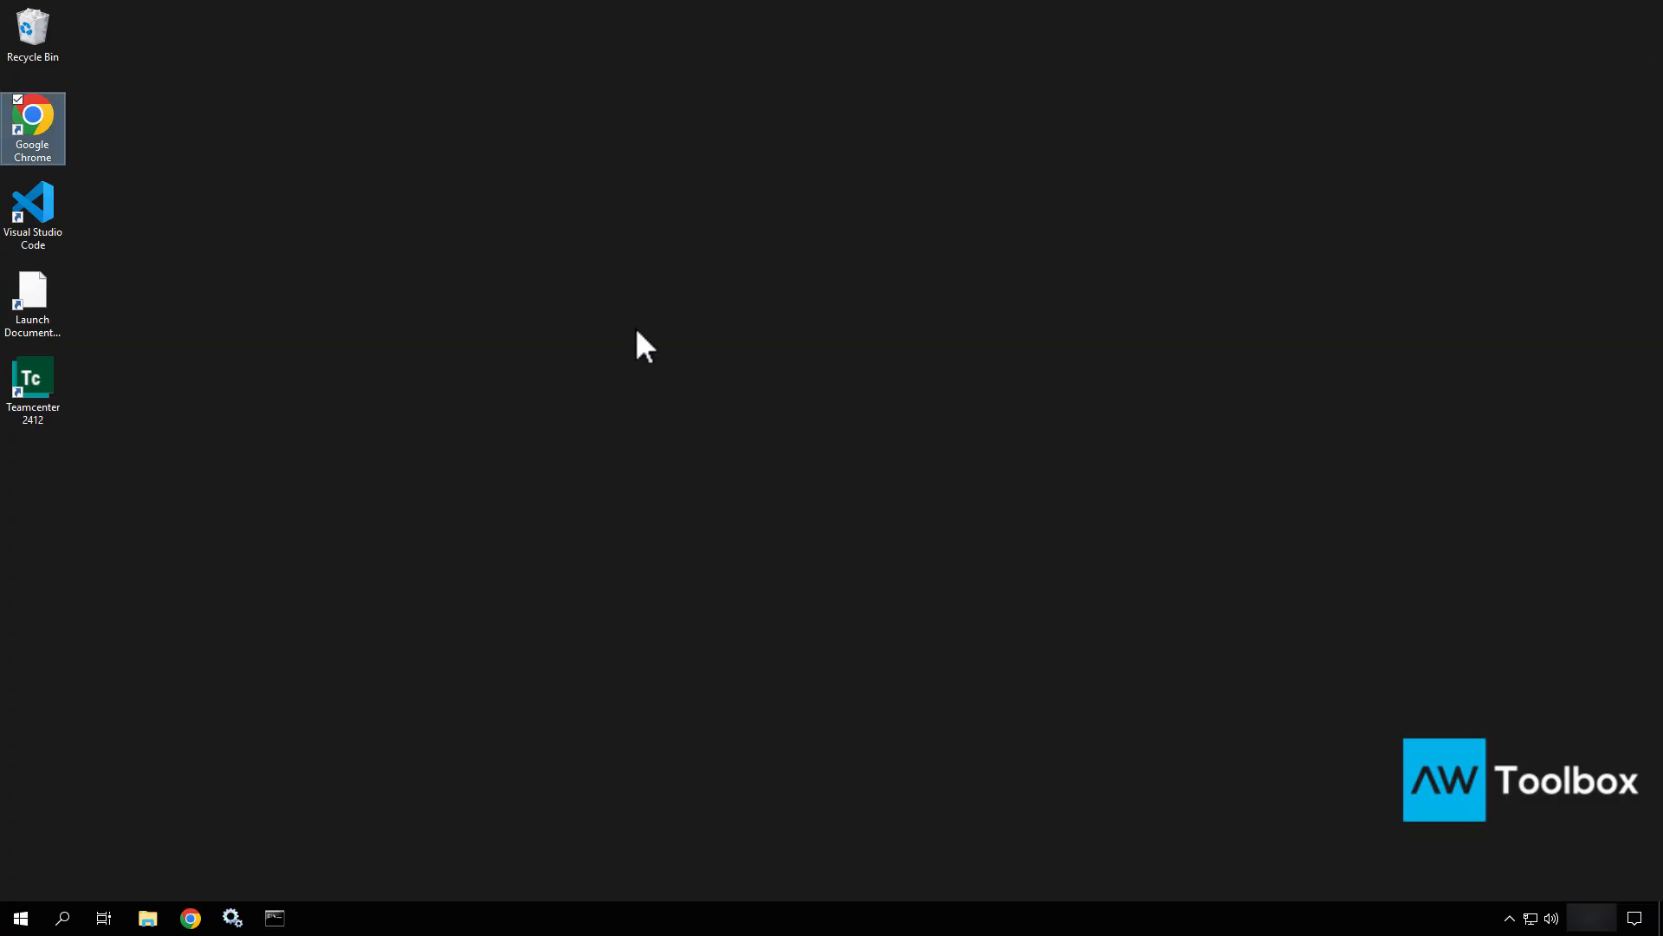
{"action": "left_click", "coordinate": [304, 586]}
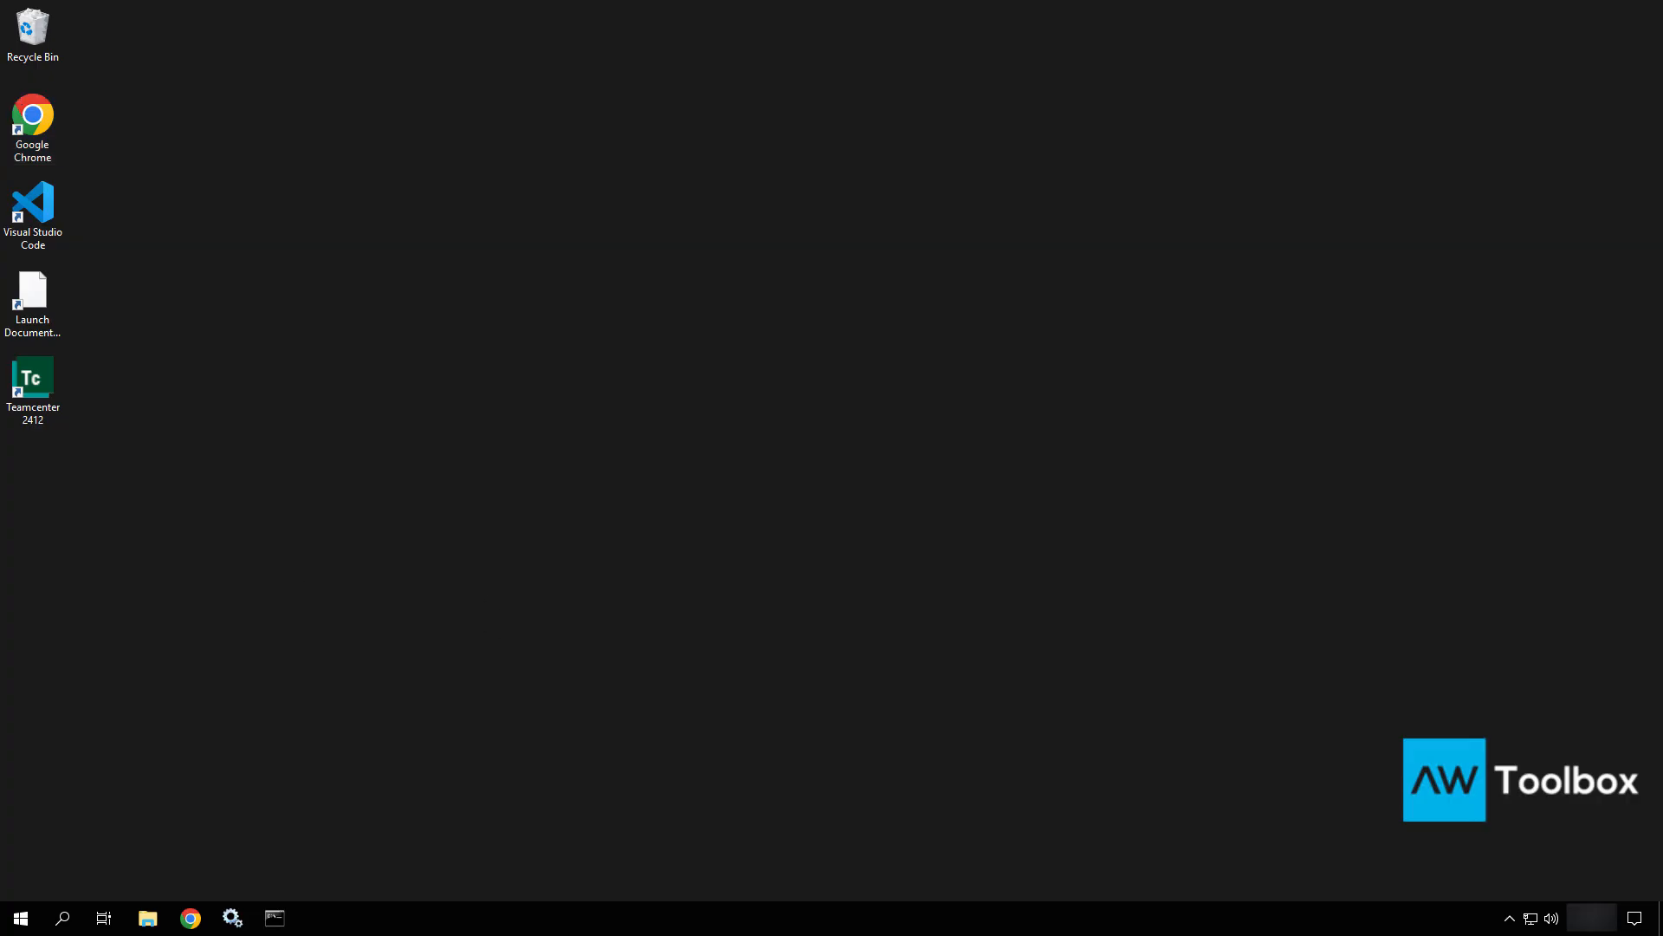
{"action": "left_click", "coordinate": [230, 929]}
{"action": "left_click", "coordinate": [696, 341]}
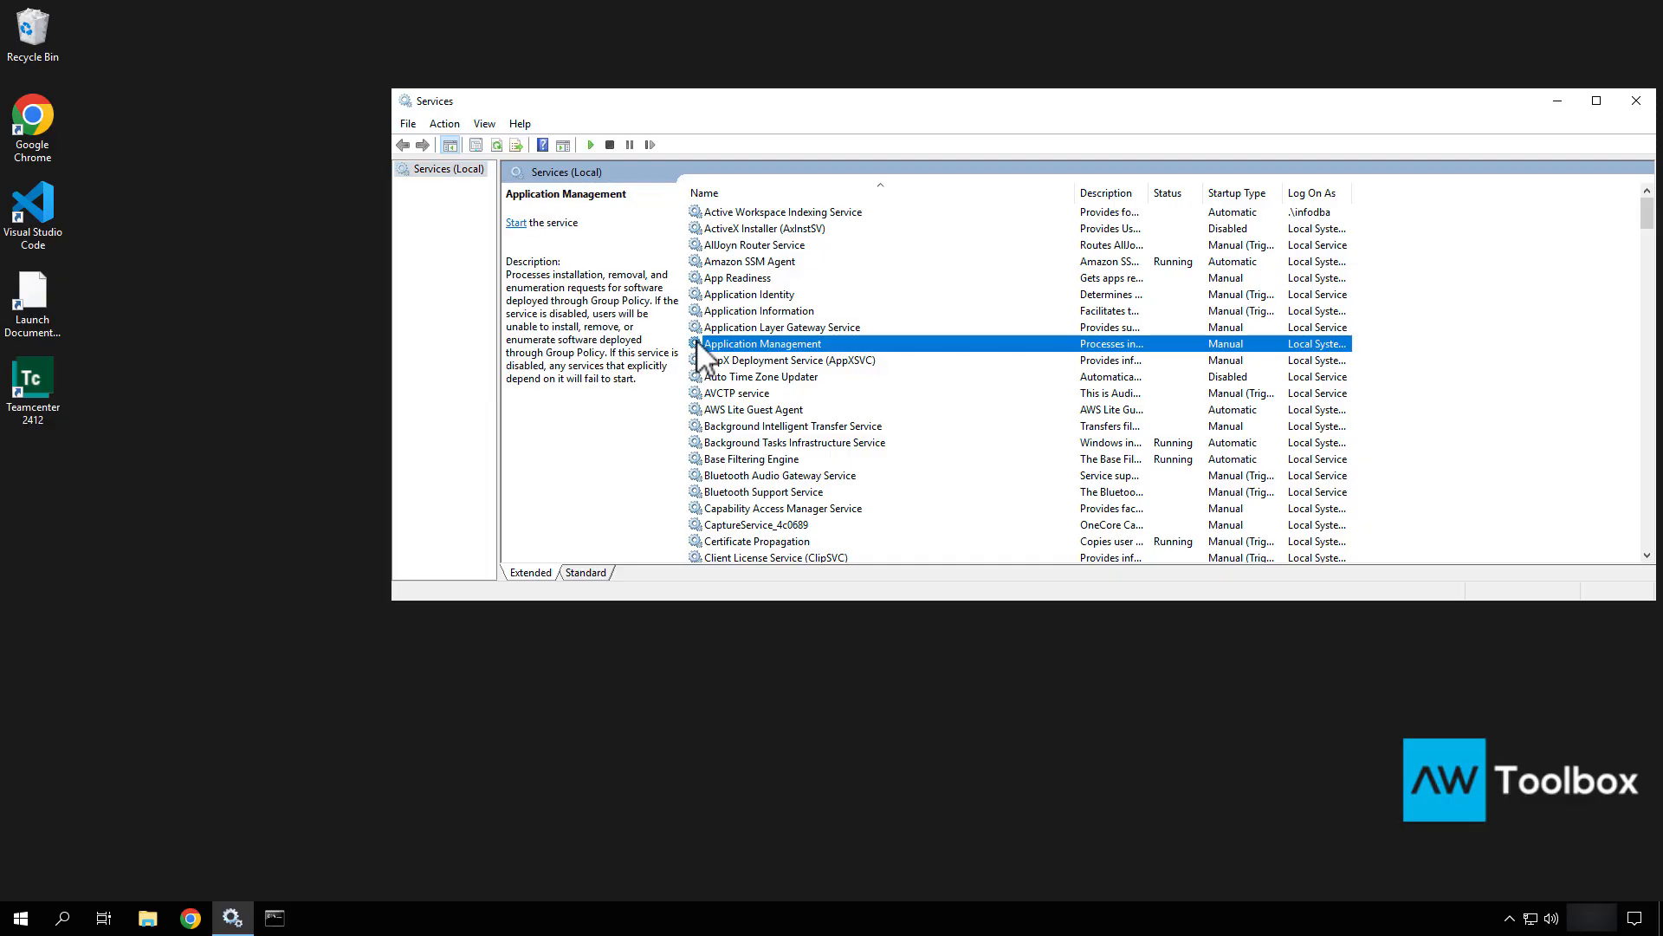
{"action": "key", "text": "t"}
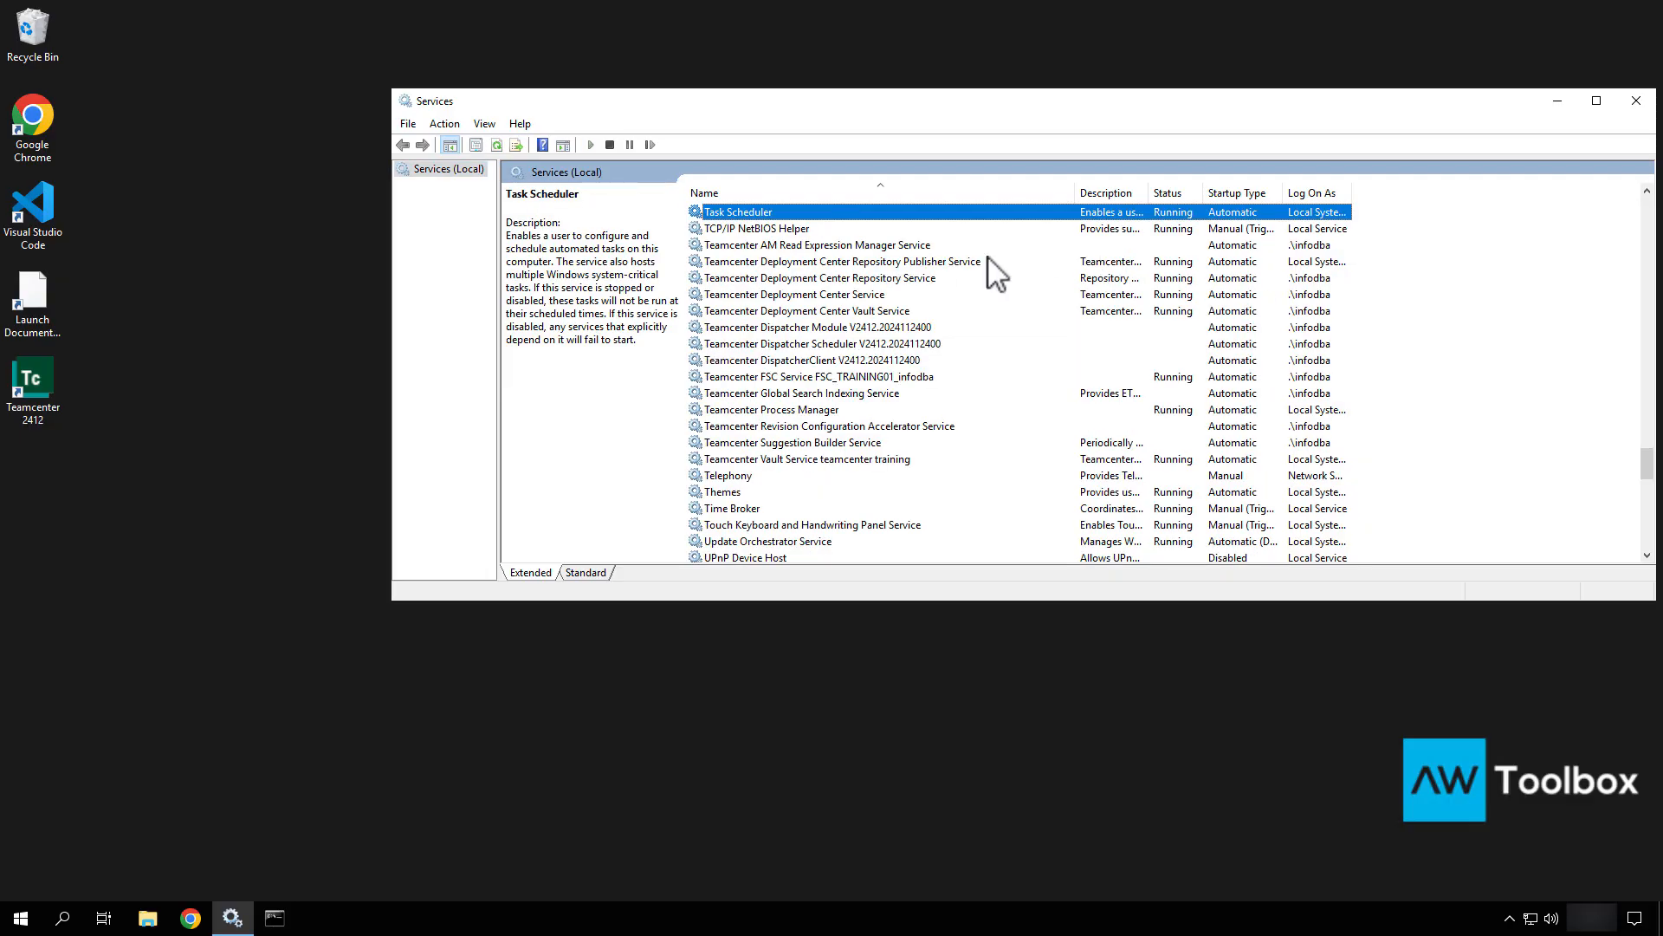
{"action": "left_click", "coordinate": [1640, 110]}
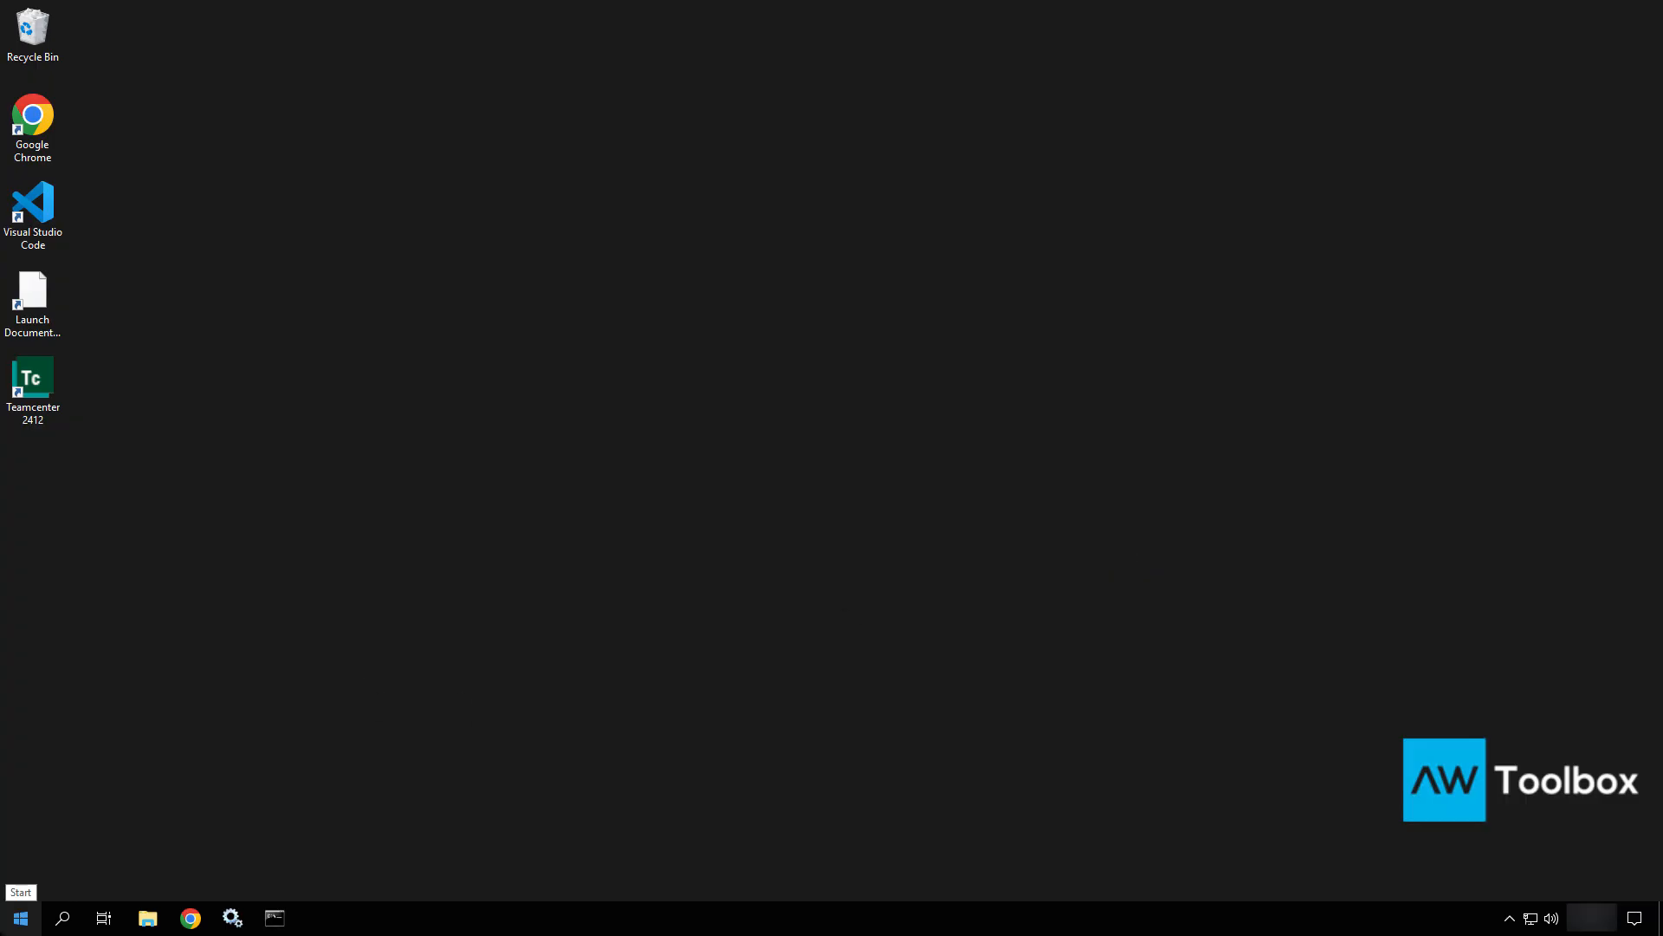
{"action": "left_click", "coordinate": [21, 917]}
Launch Command Prompt as administrator, begin a cd command, and open File Explorer at This PC.
{"action": "type", "text": "comm"}
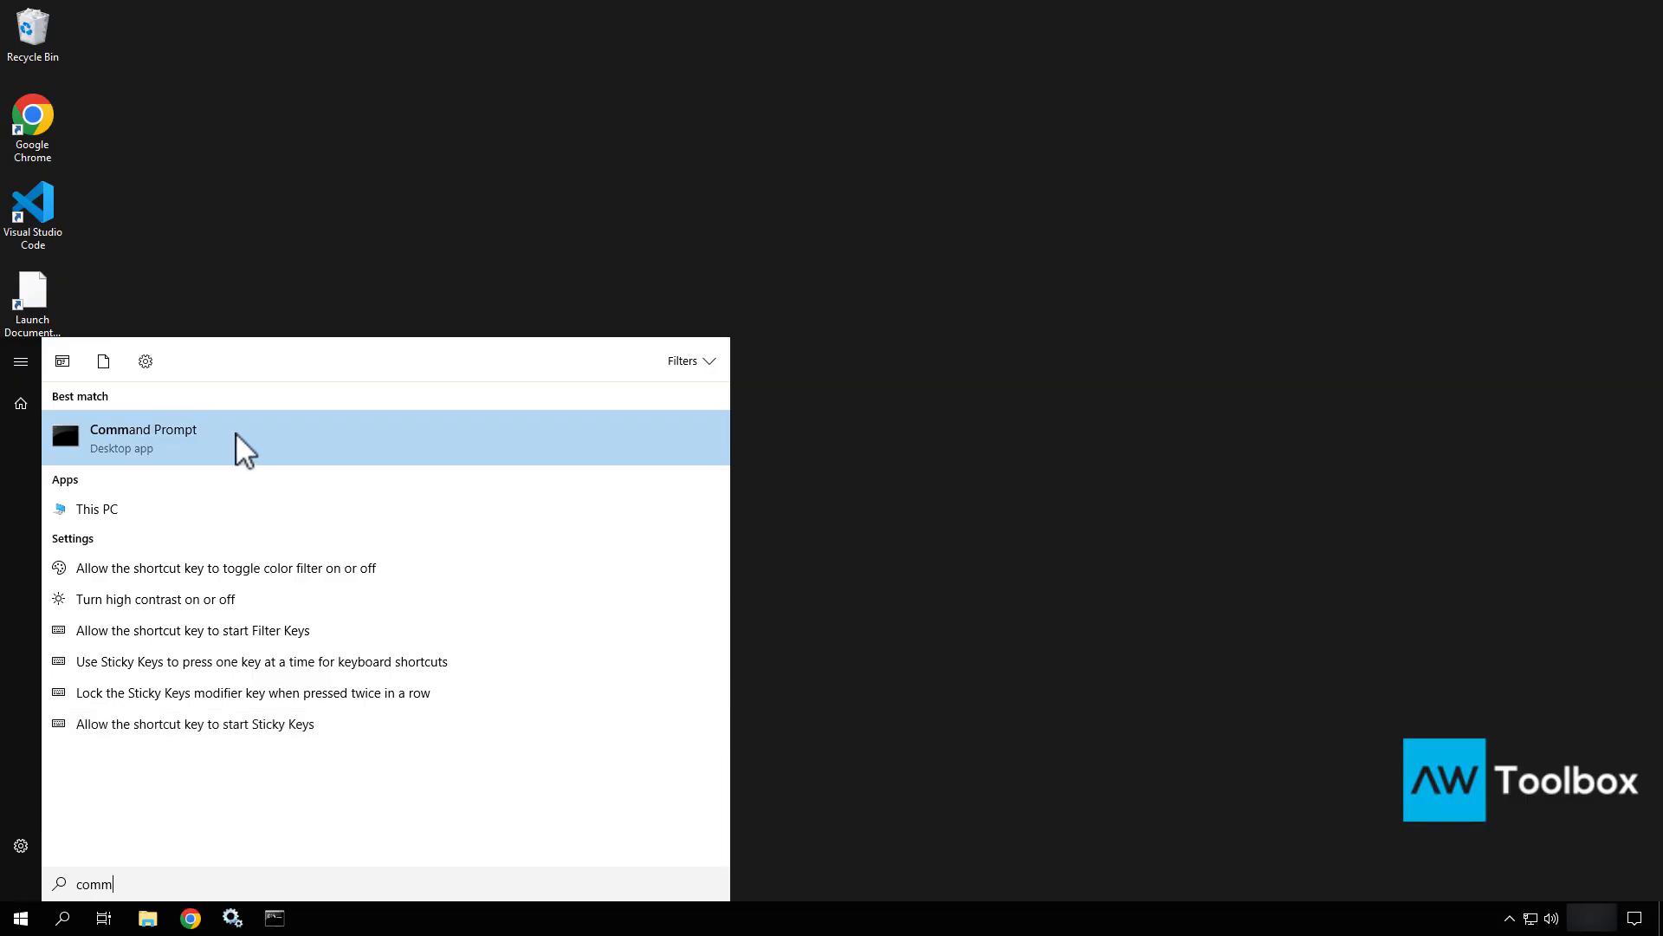
{"action": "right_click", "coordinate": [235, 434]}
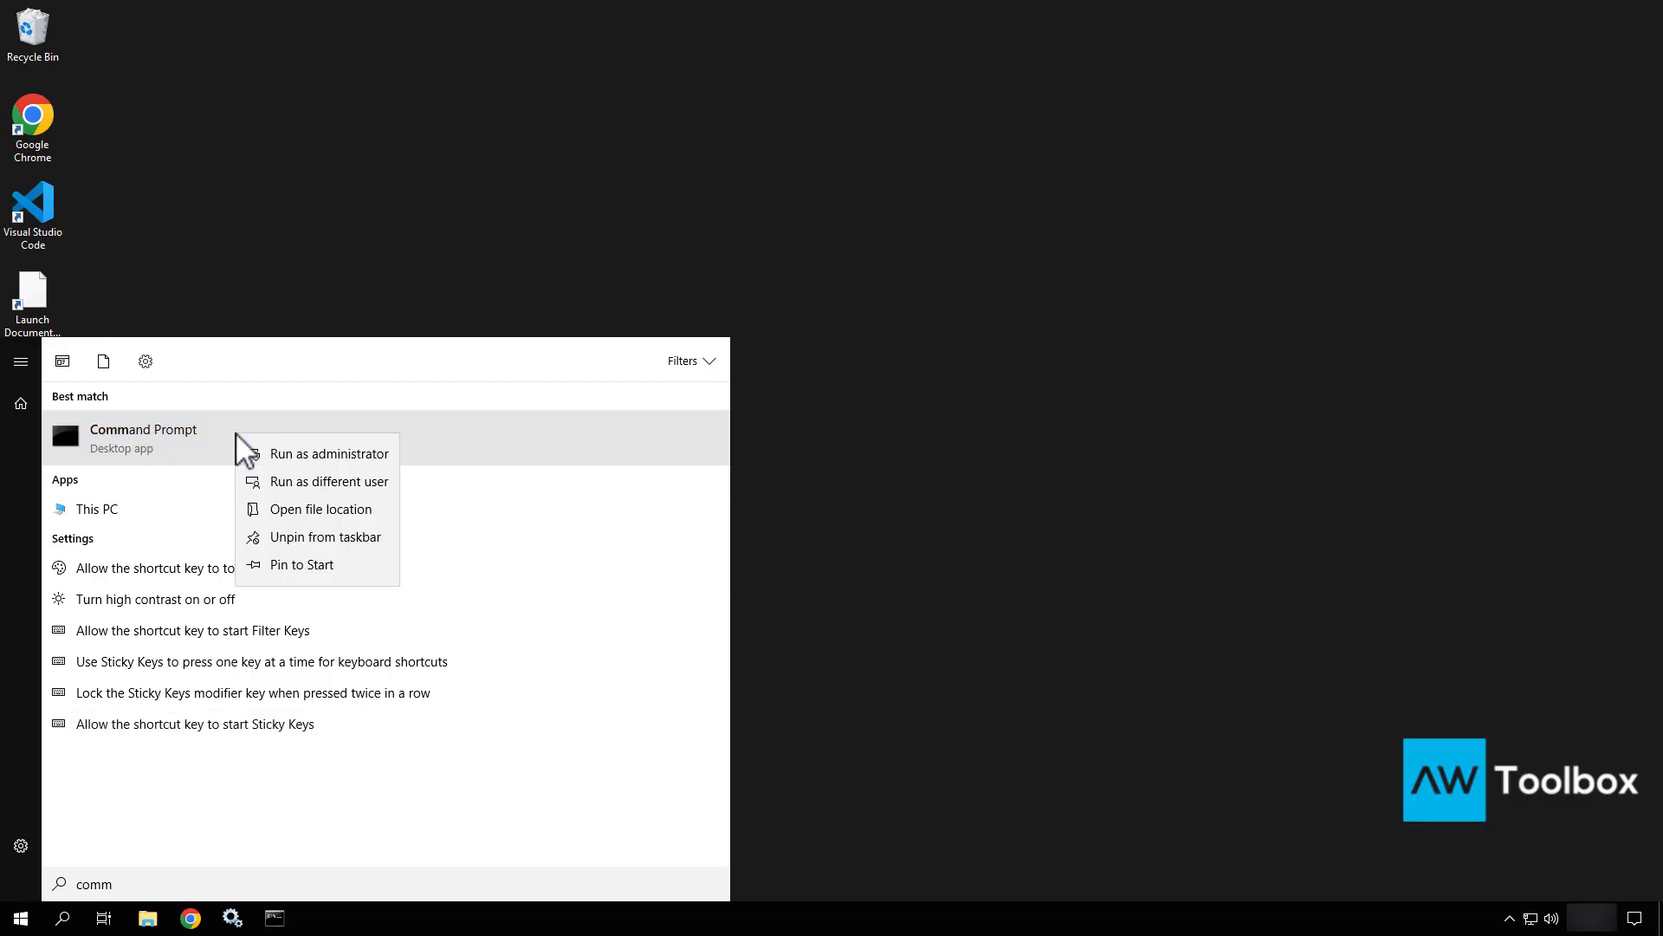
{"action": "left_click", "coordinate": [308, 453]}
{"action": "left_click_drag", "start_coordinate": [719, 189], "coordinate": [949, 186]}
{"action": "type", "text": "cd"}
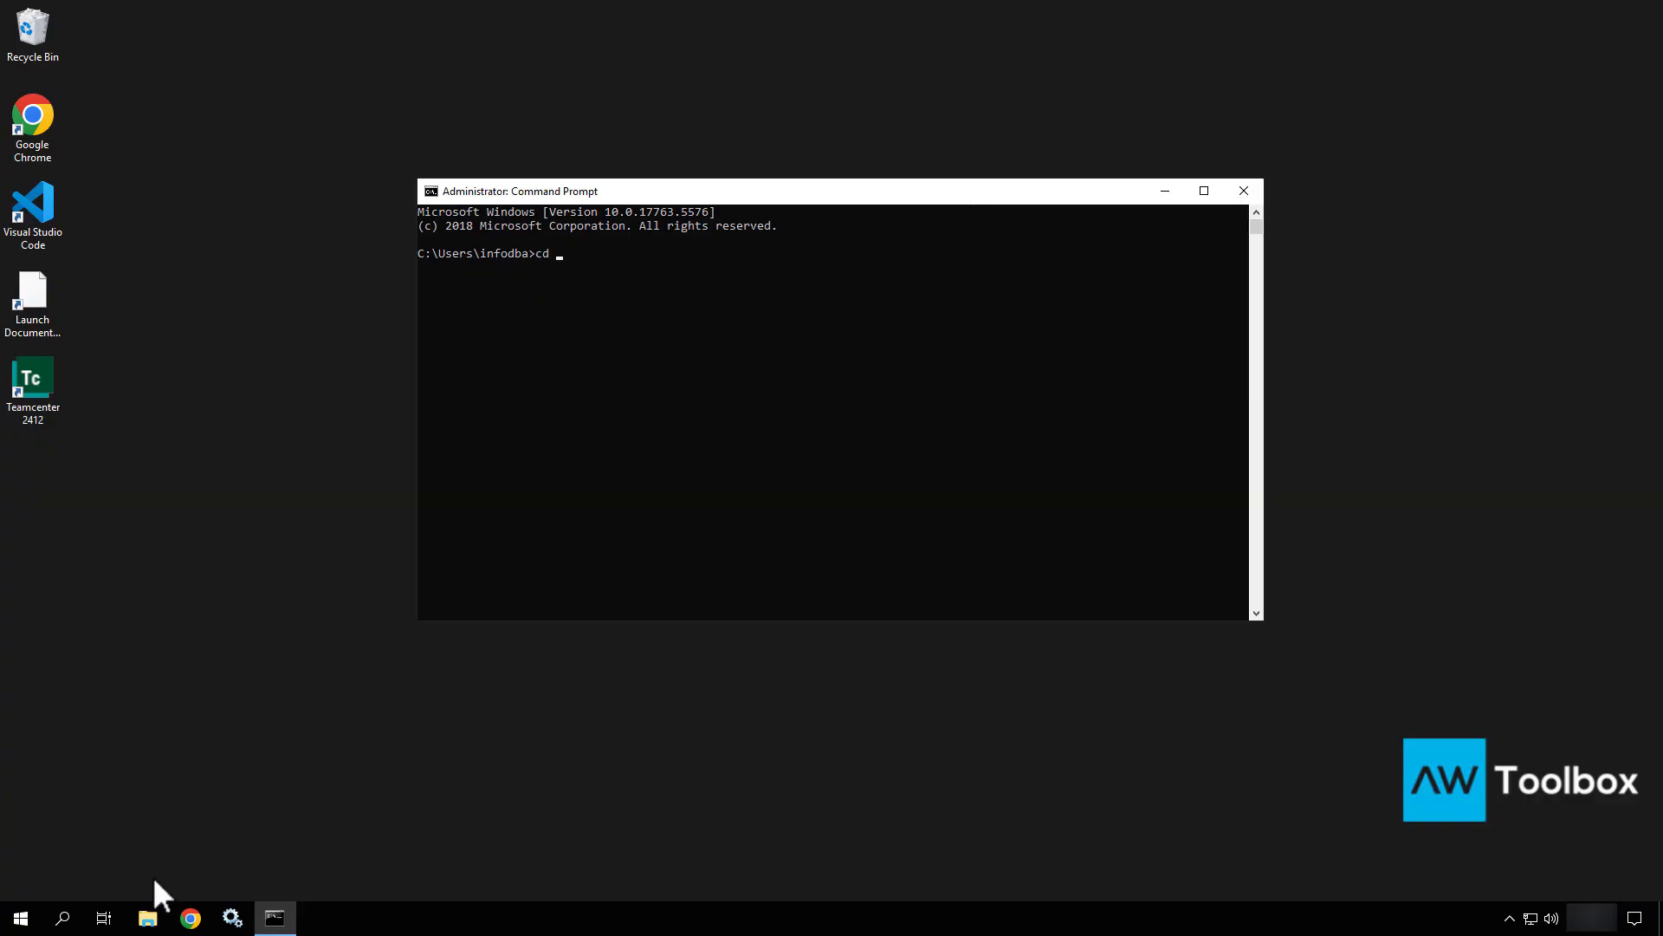
{"action": "left_click", "coordinate": [147, 917]}
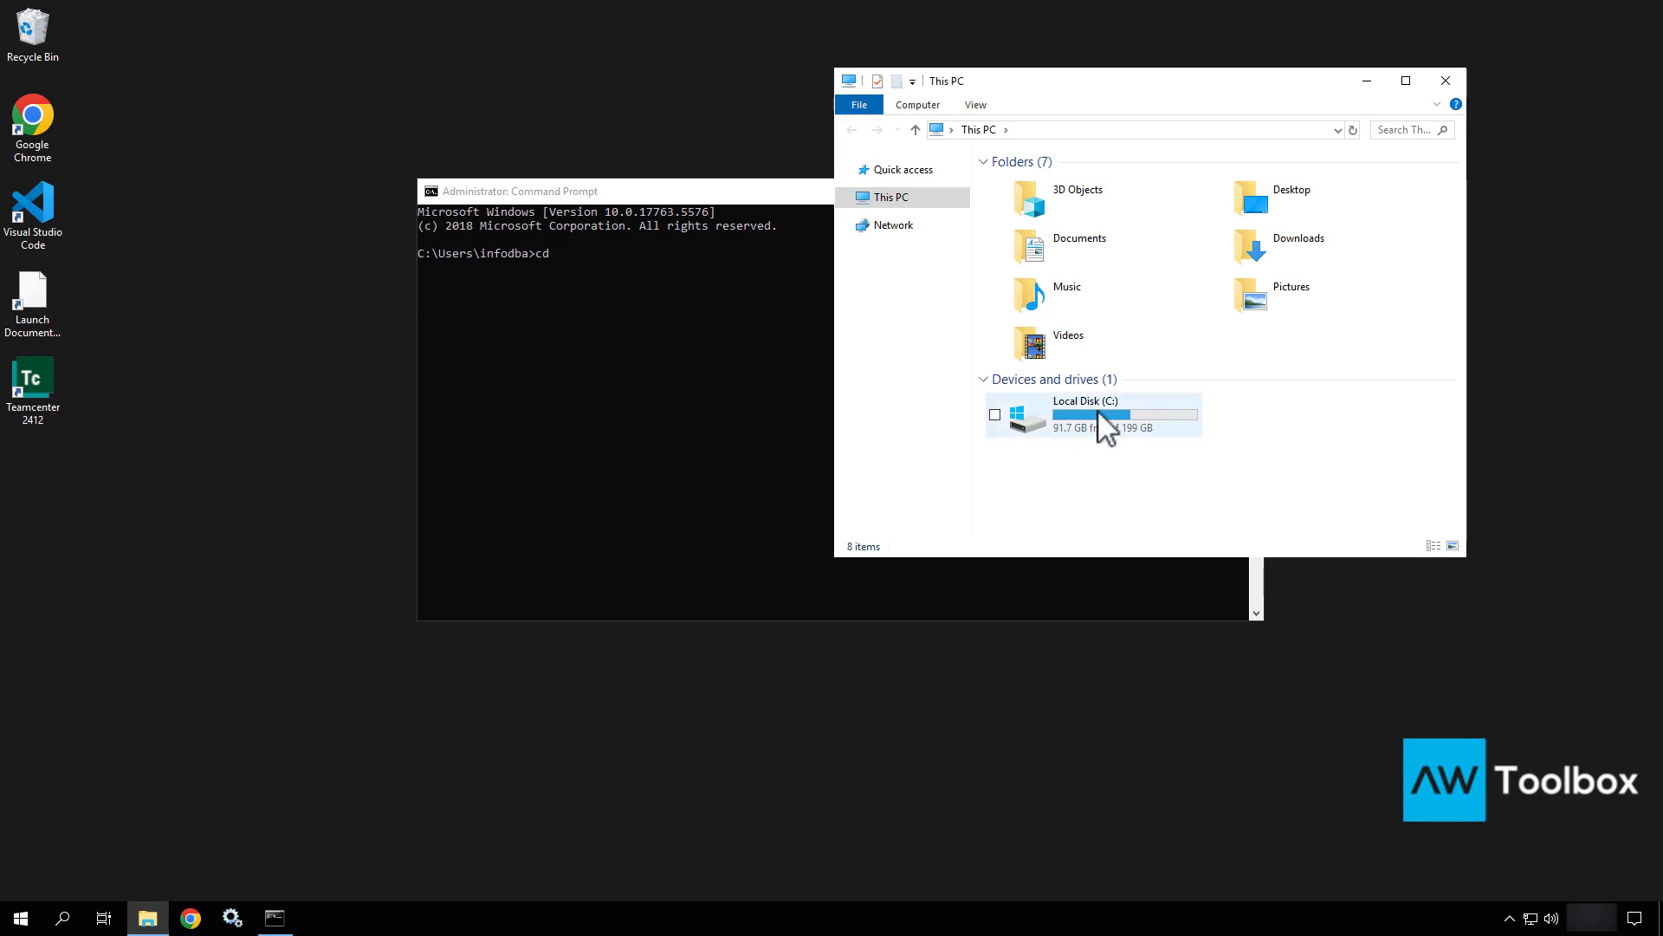
{"action": "double_click", "coordinate": [1106, 417]}
{"action": "double_click", "coordinate": [1039, 184]}
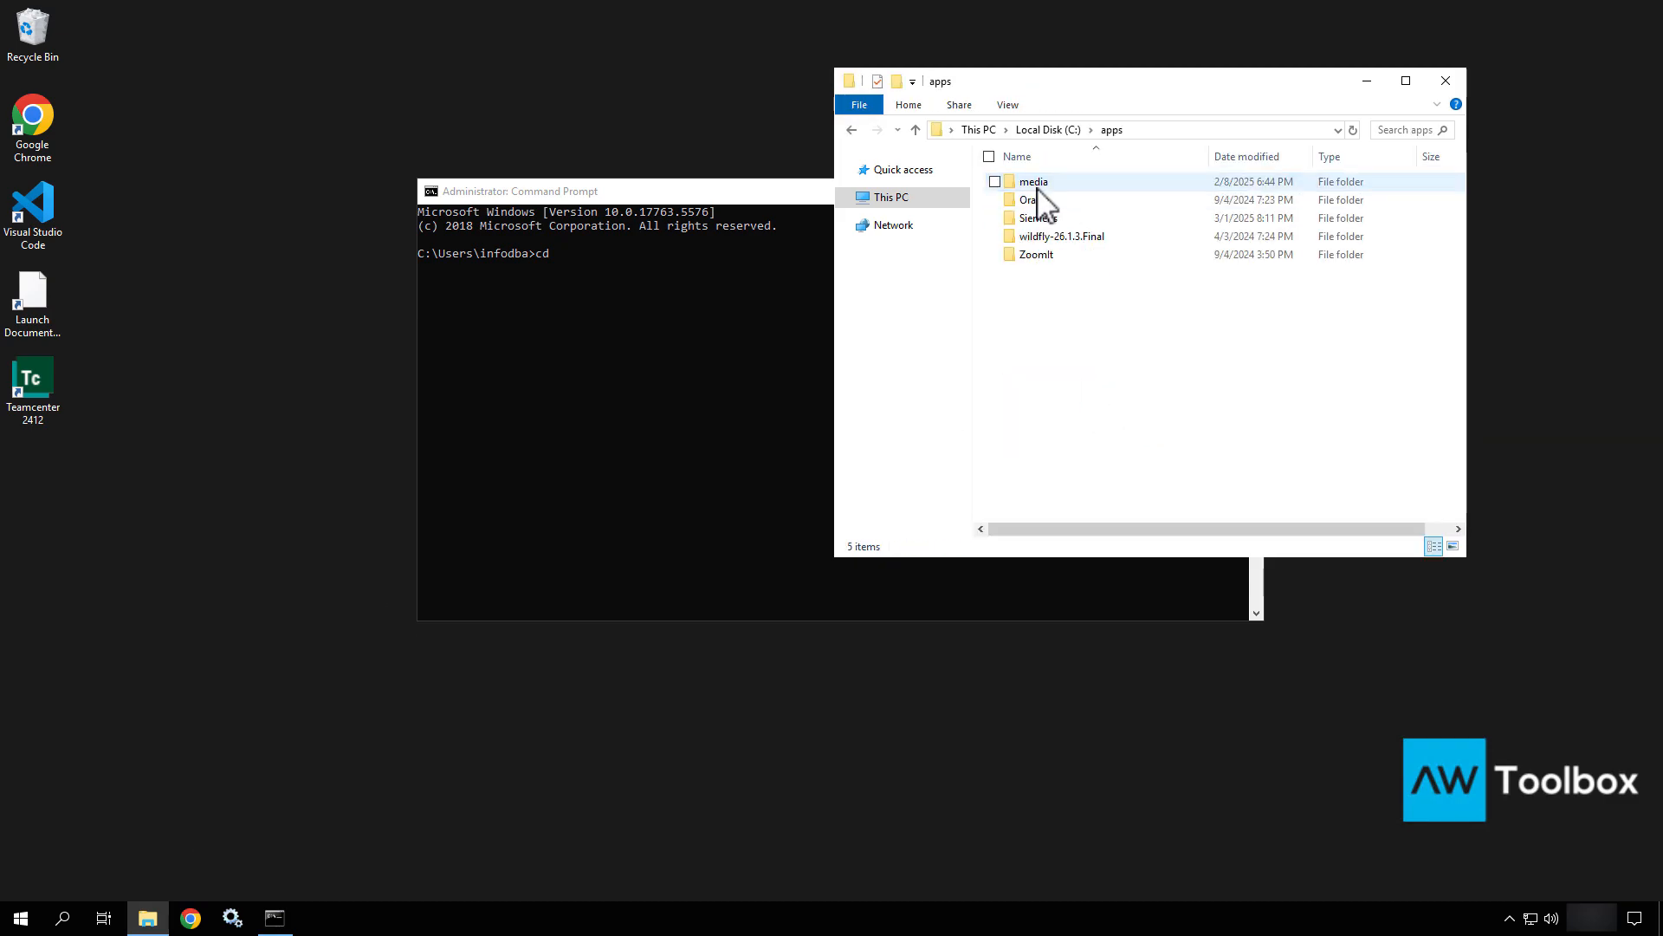
{"action": "double_click", "coordinate": [1037, 217]}
{"action": "left_click", "coordinate": [1038, 183]}
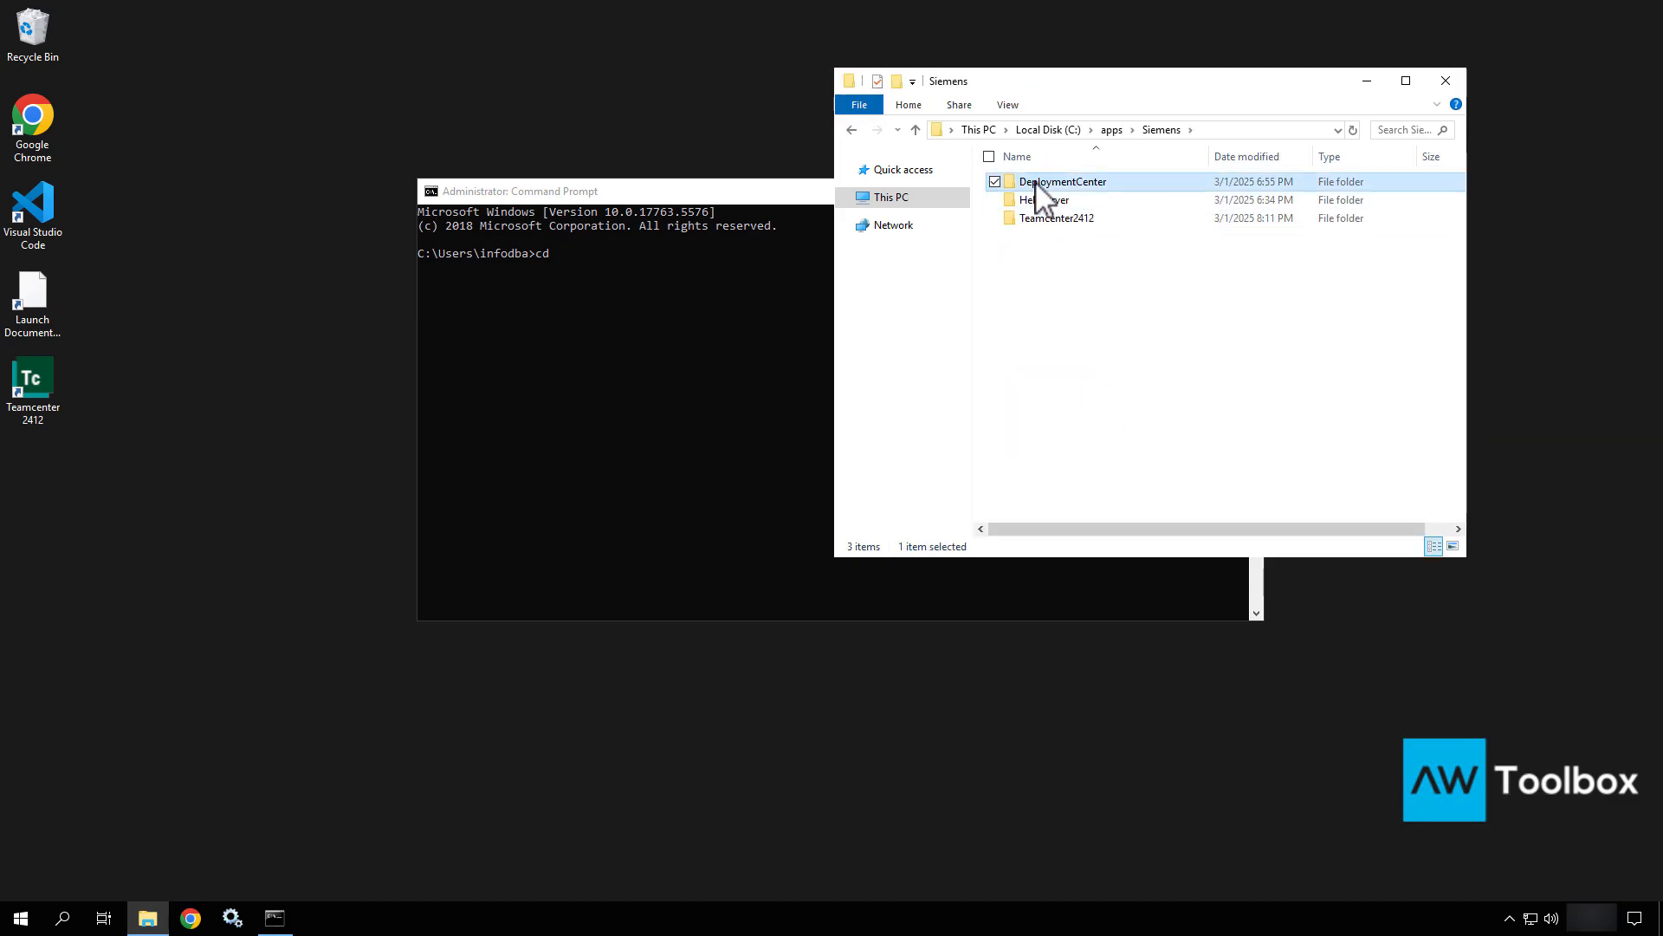
{"action": "double_click", "coordinate": [1038, 183]}
{"action": "double_click", "coordinate": [1038, 237]}
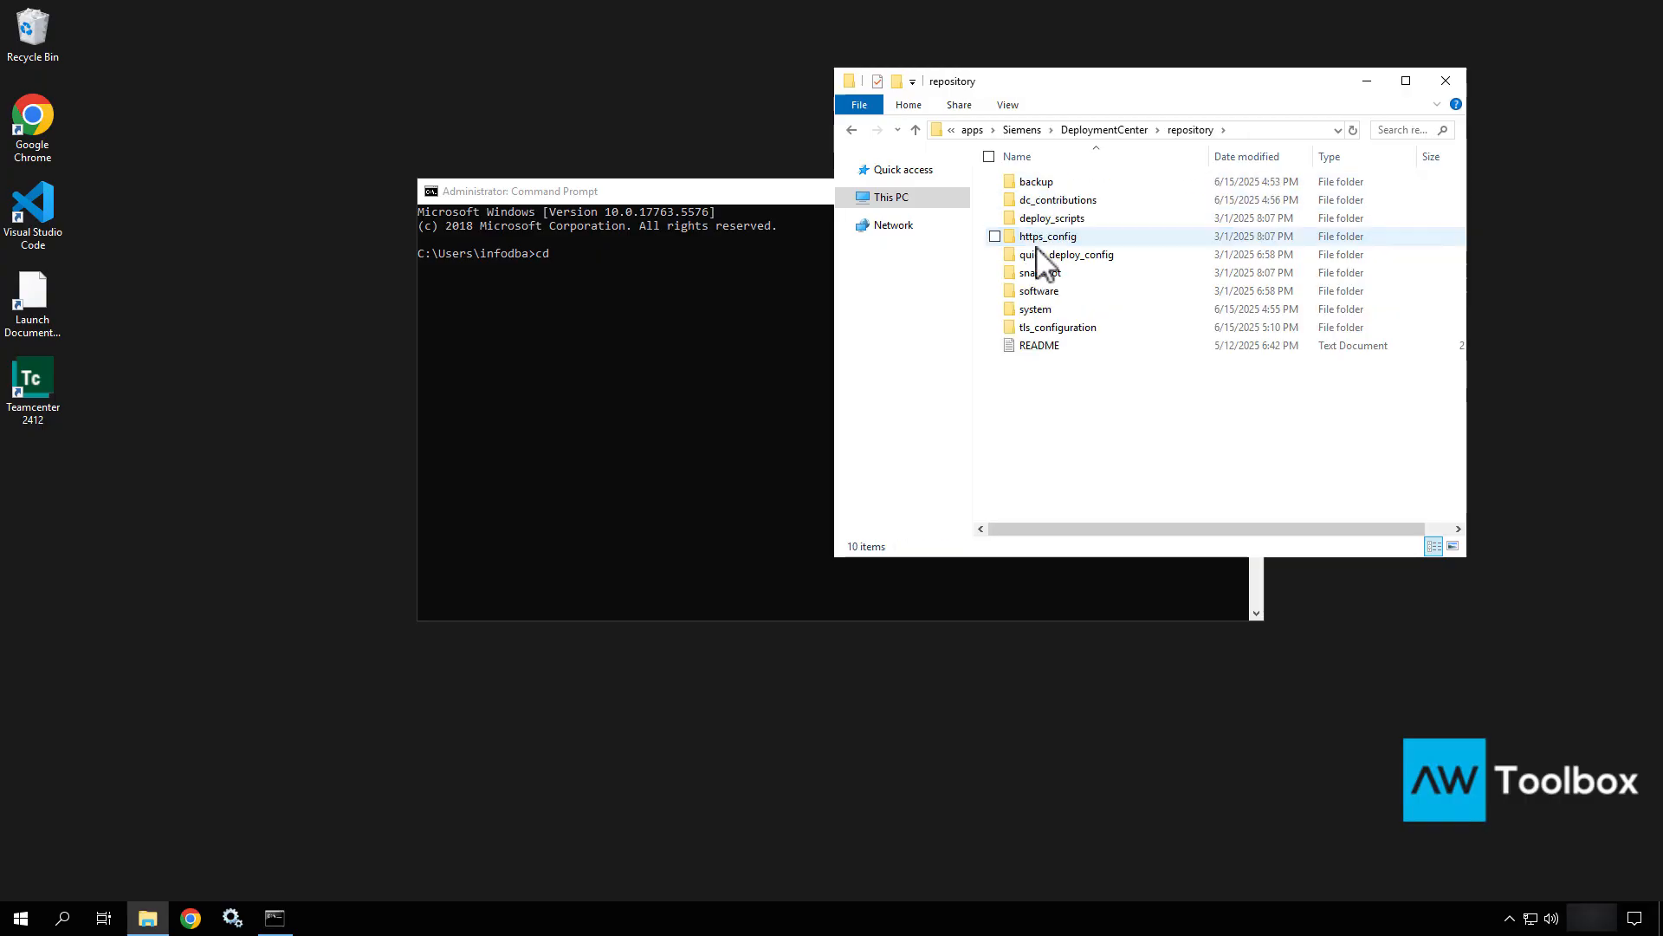
{"action": "double_click", "coordinate": [1042, 218]}
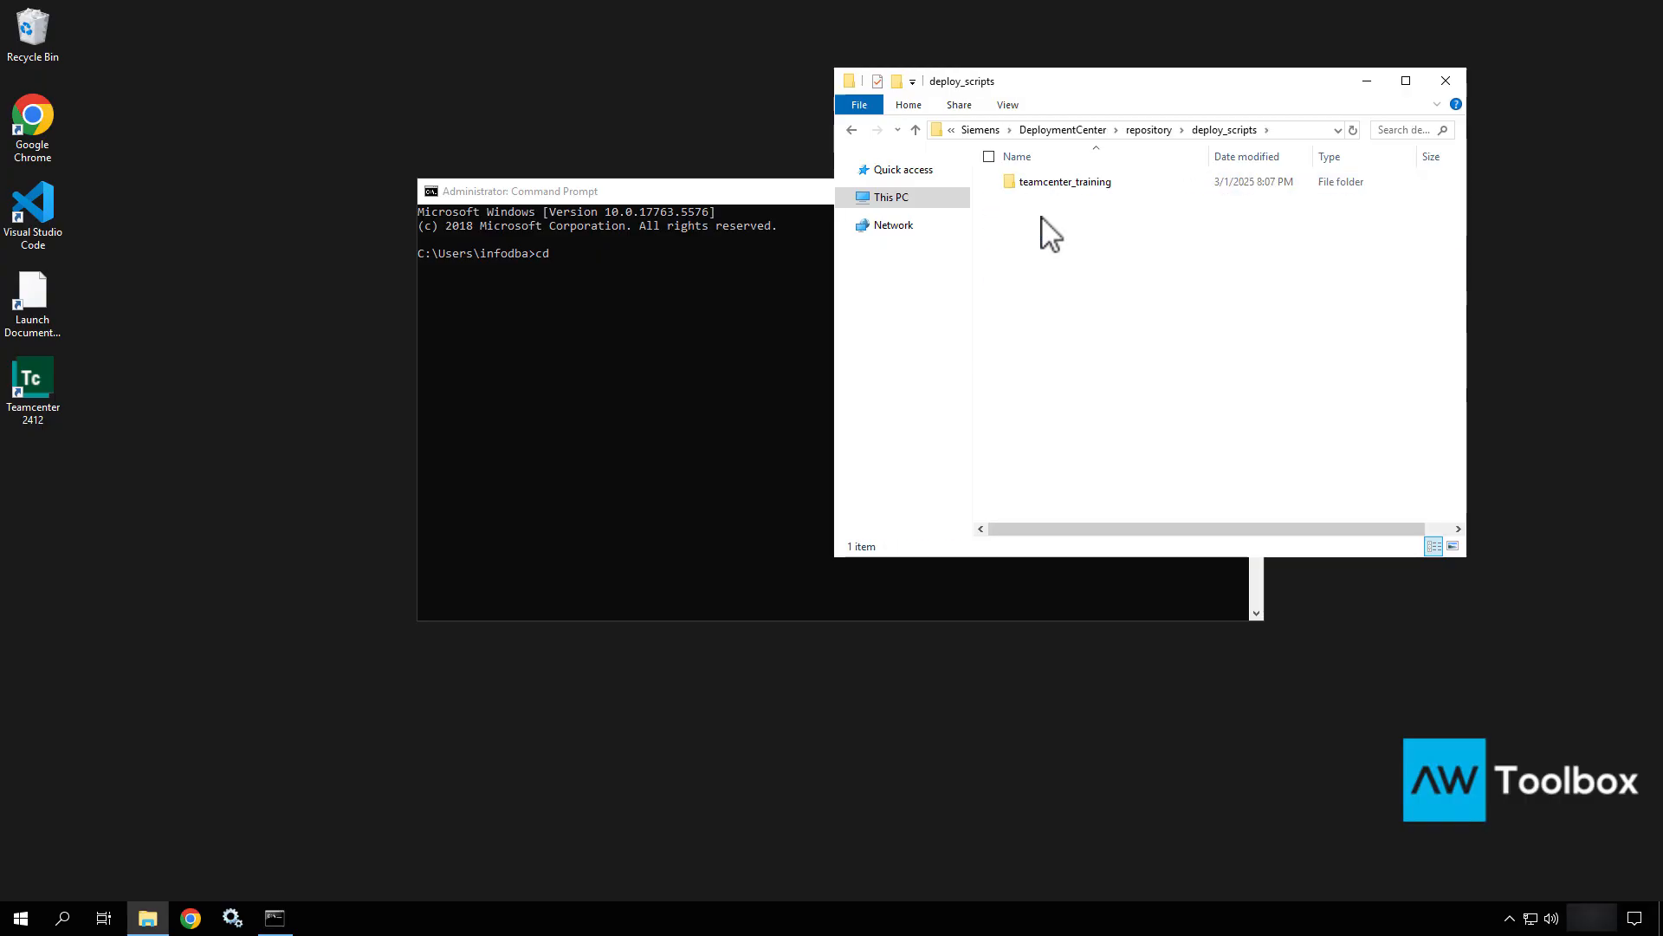
{"action": "double_click", "coordinate": [1058, 183]}
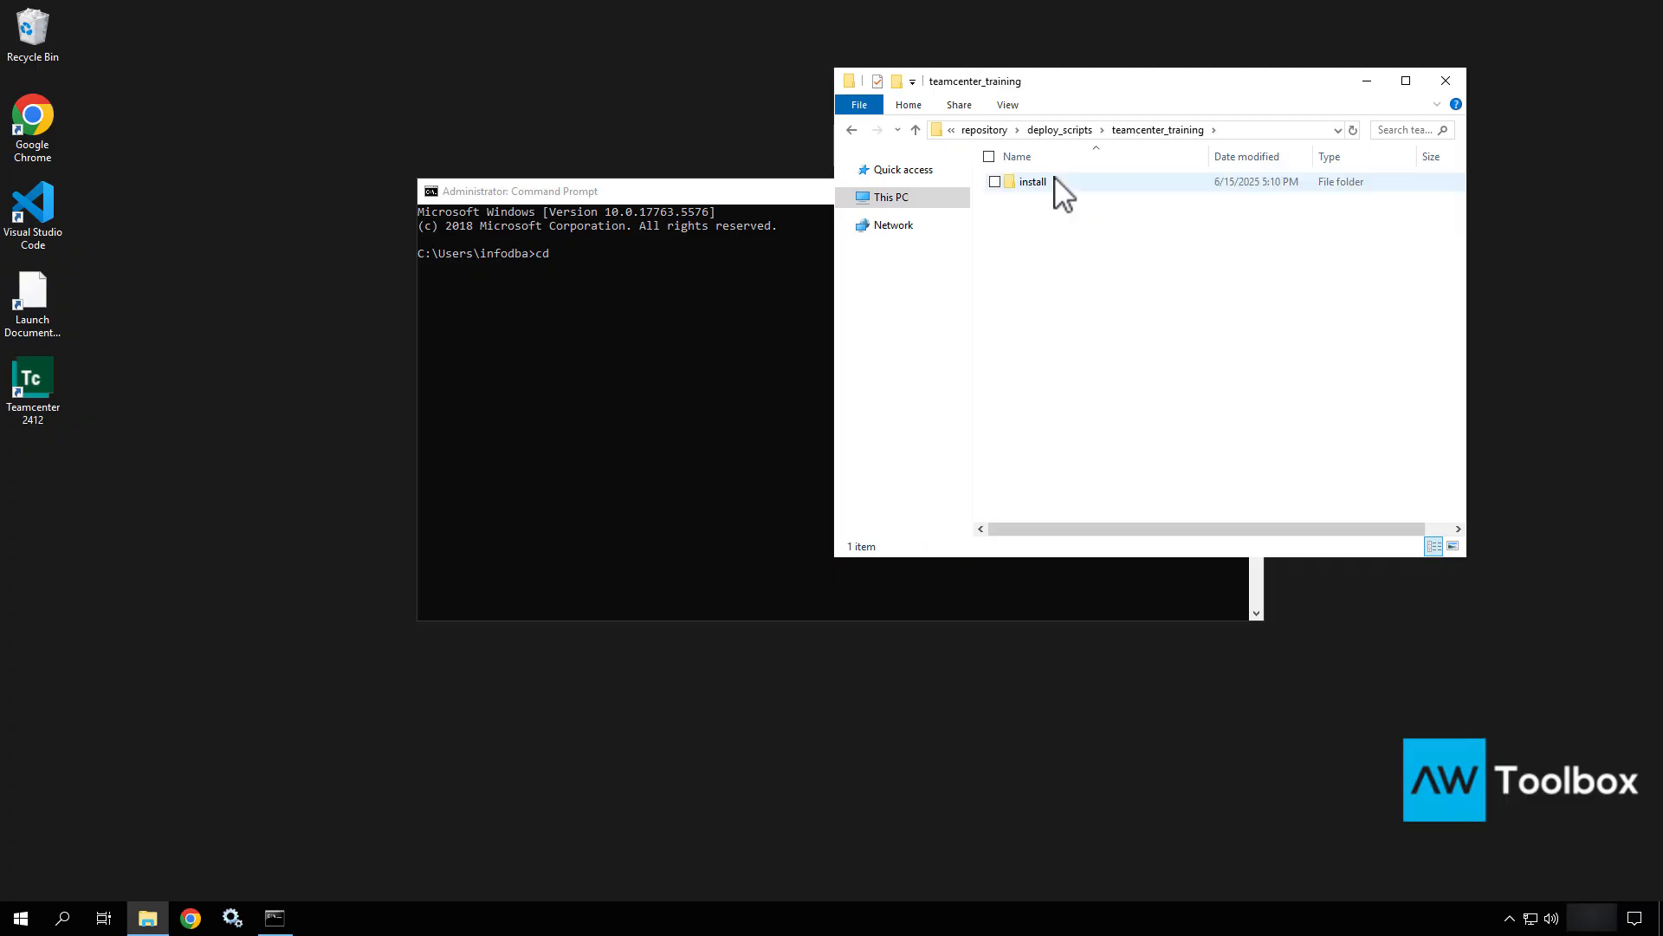
{"action": "double_click", "coordinate": [1058, 184]}
{"action": "double_click", "coordinate": [1055, 181]}
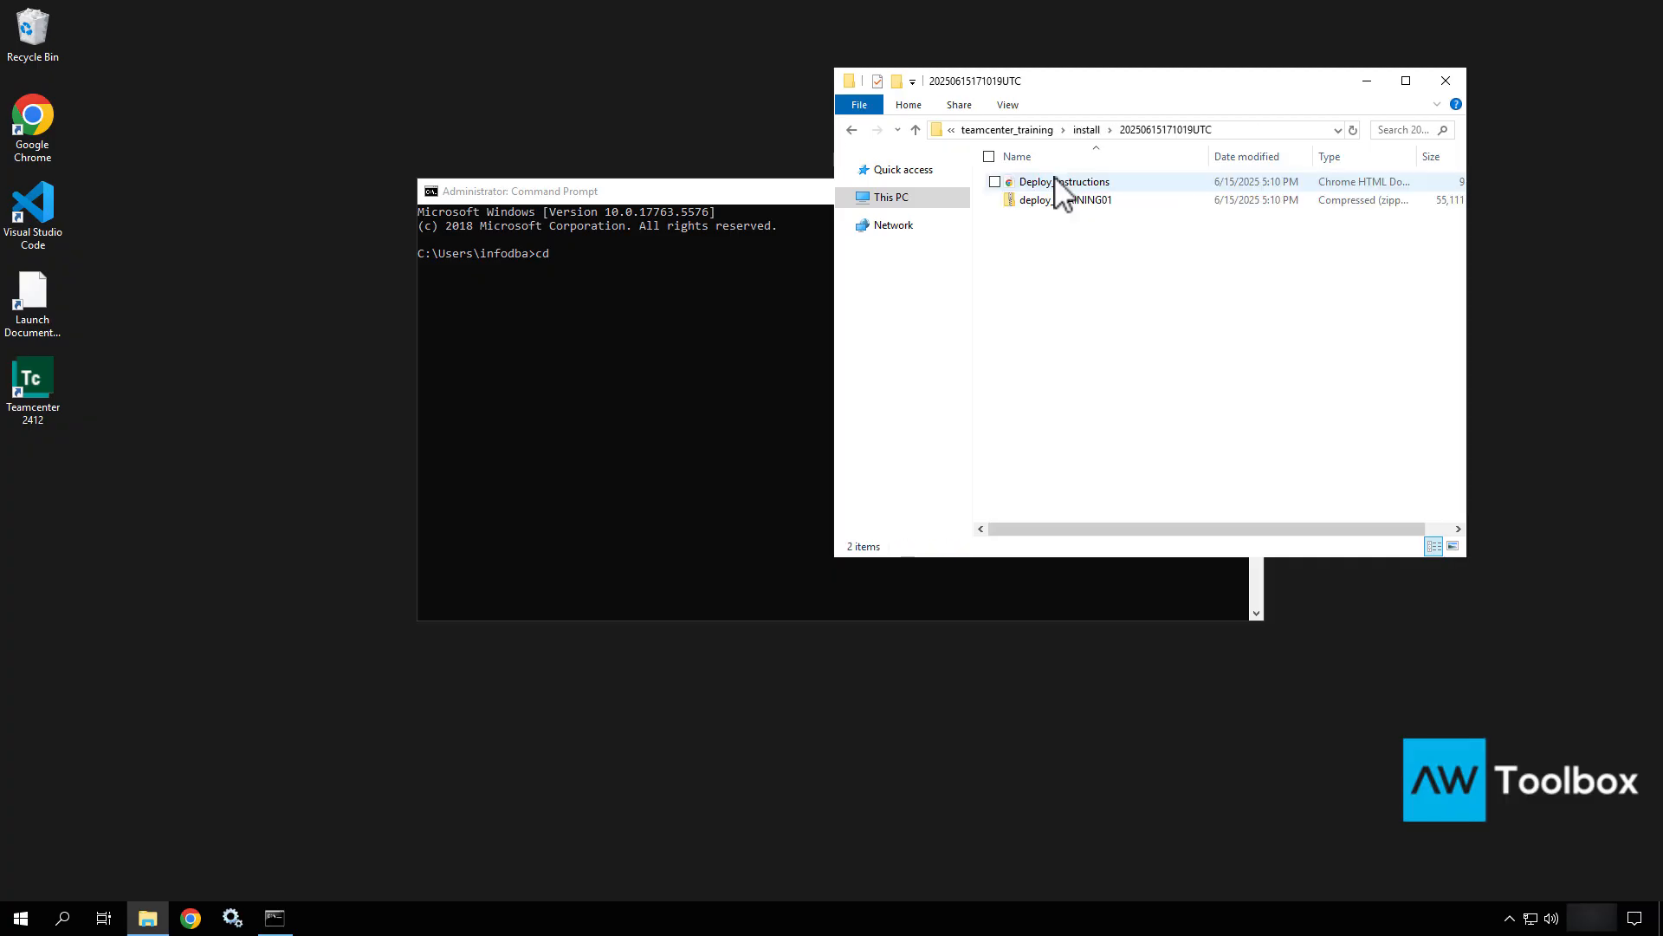
Extract deploy_TRAINING01.zip with 7-Zip into a deploy_TRAINING01 folder beside it.
{"action": "left_click", "coordinate": [1058, 201]}
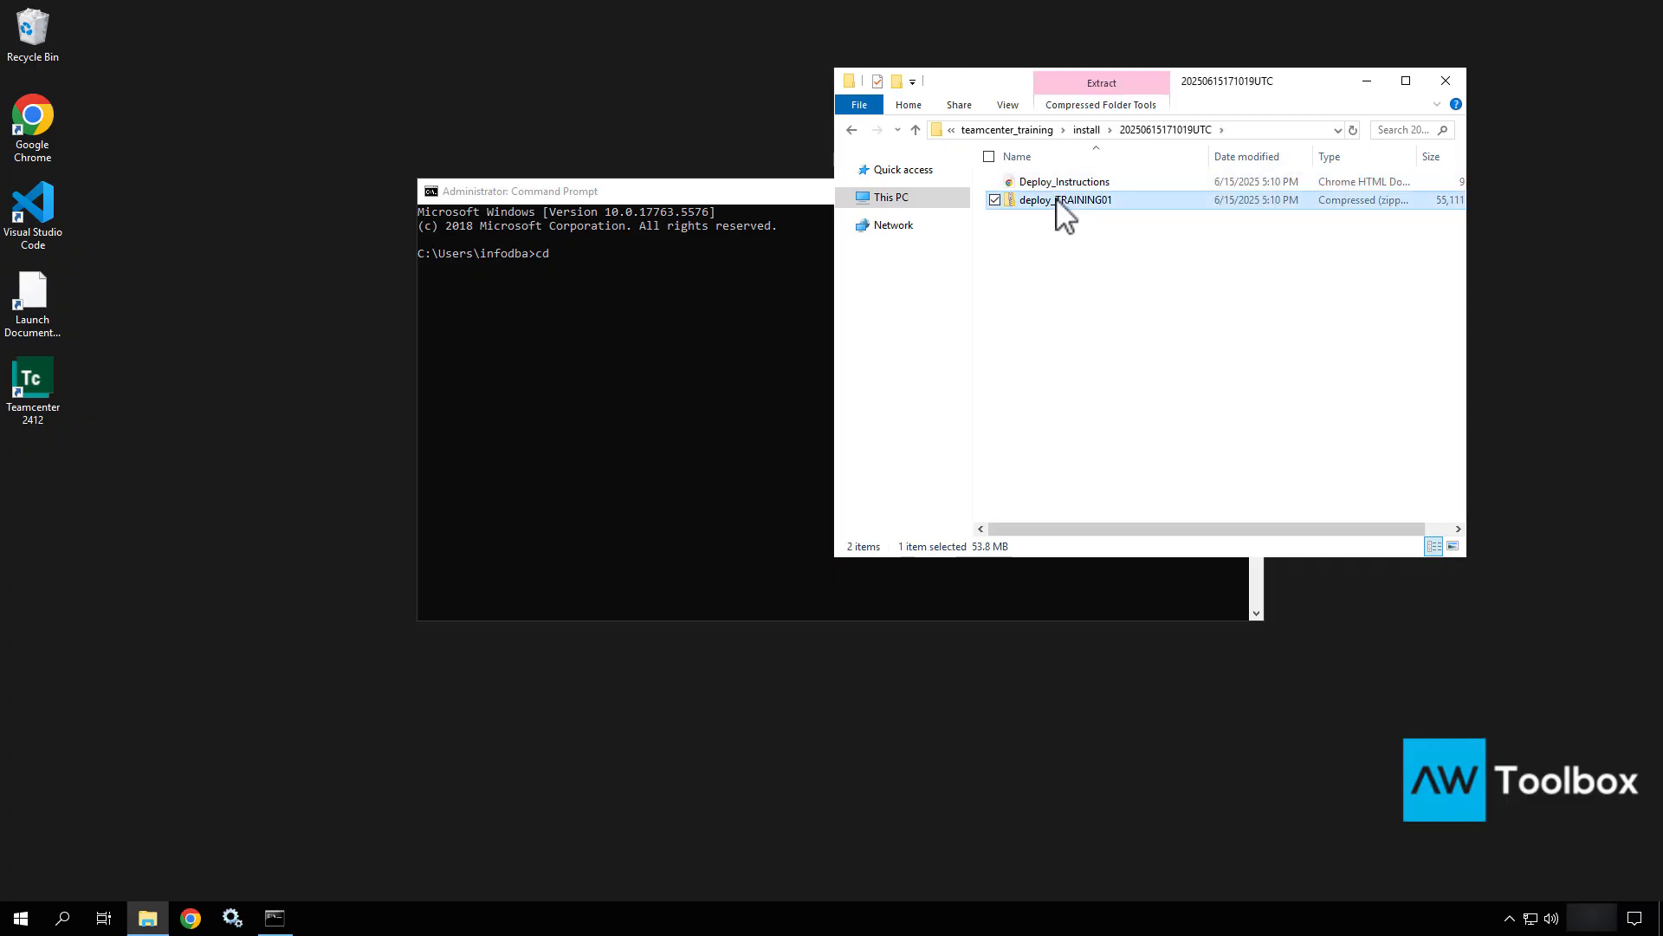
{"action": "right_click", "coordinate": [1057, 201]}
{"action": "left_click", "coordinate": [970, 275]}
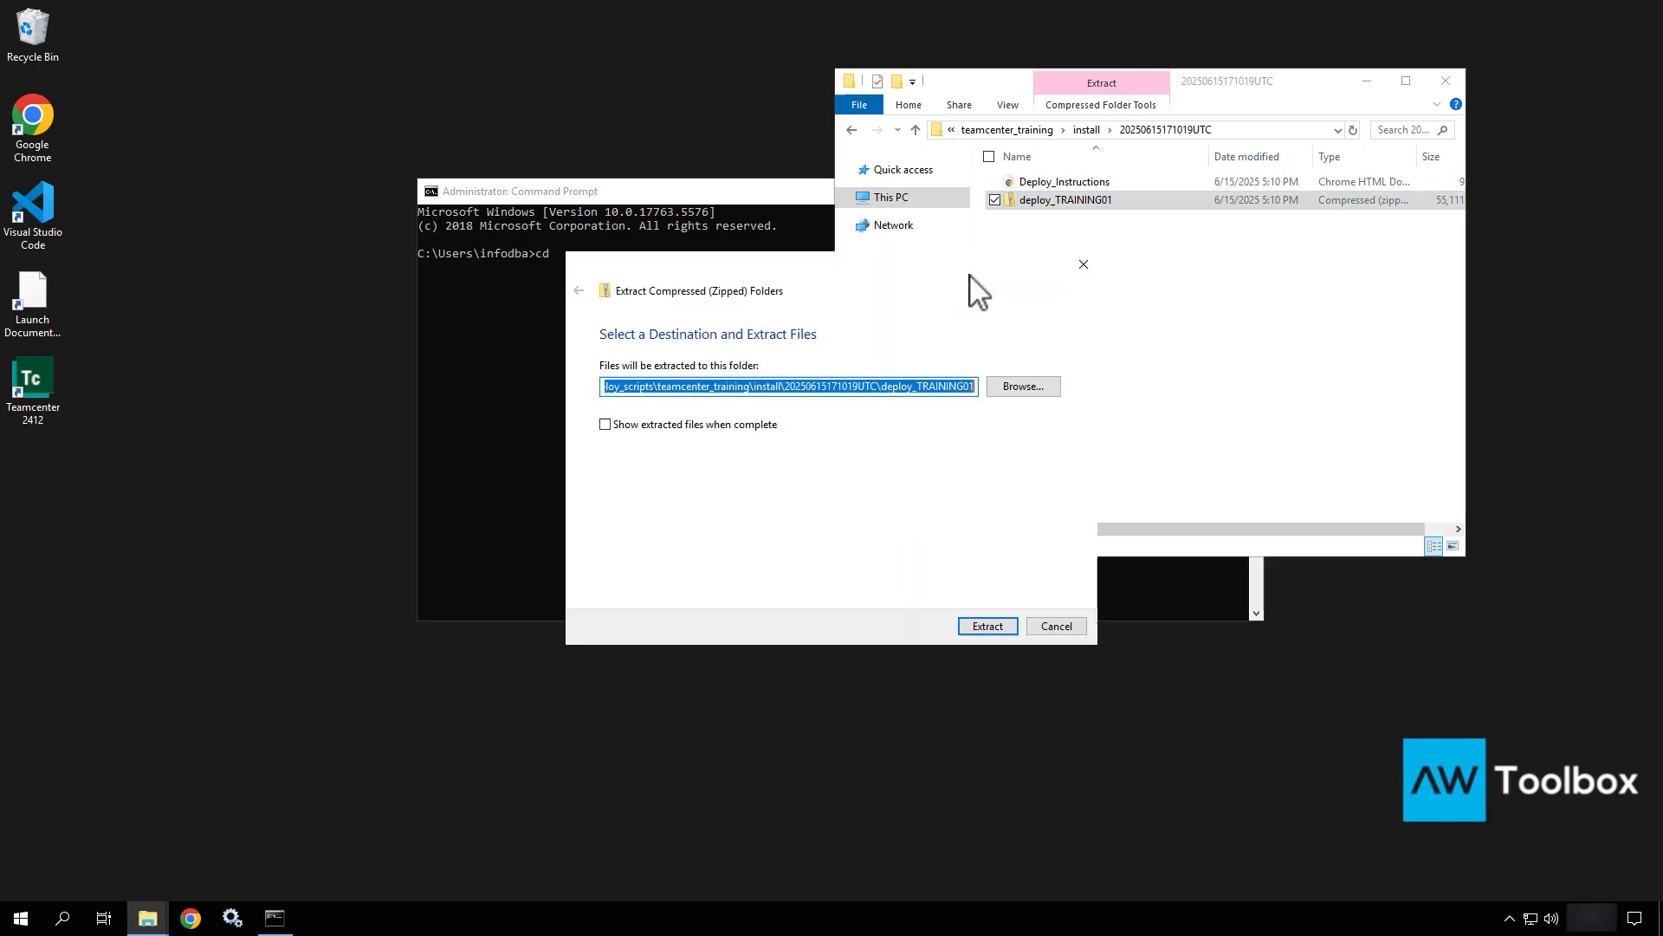
{"action": "left_click", "coordinate": [1056, 625]}
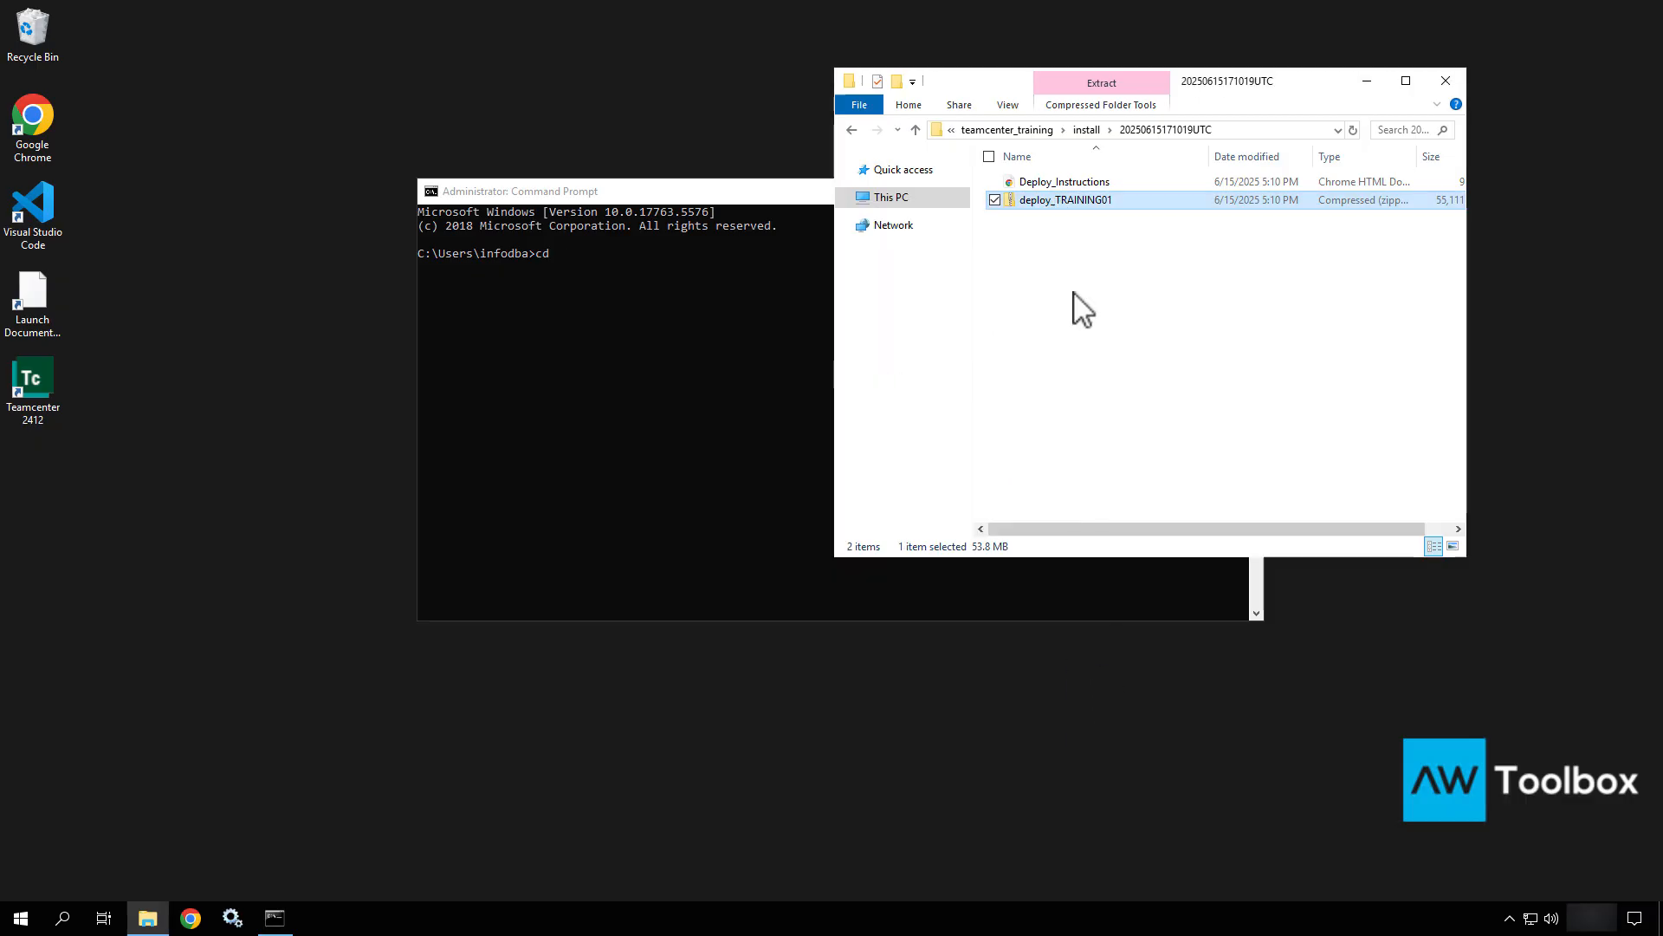
{"action": "right_click", "coordinate": [1094, 201]}
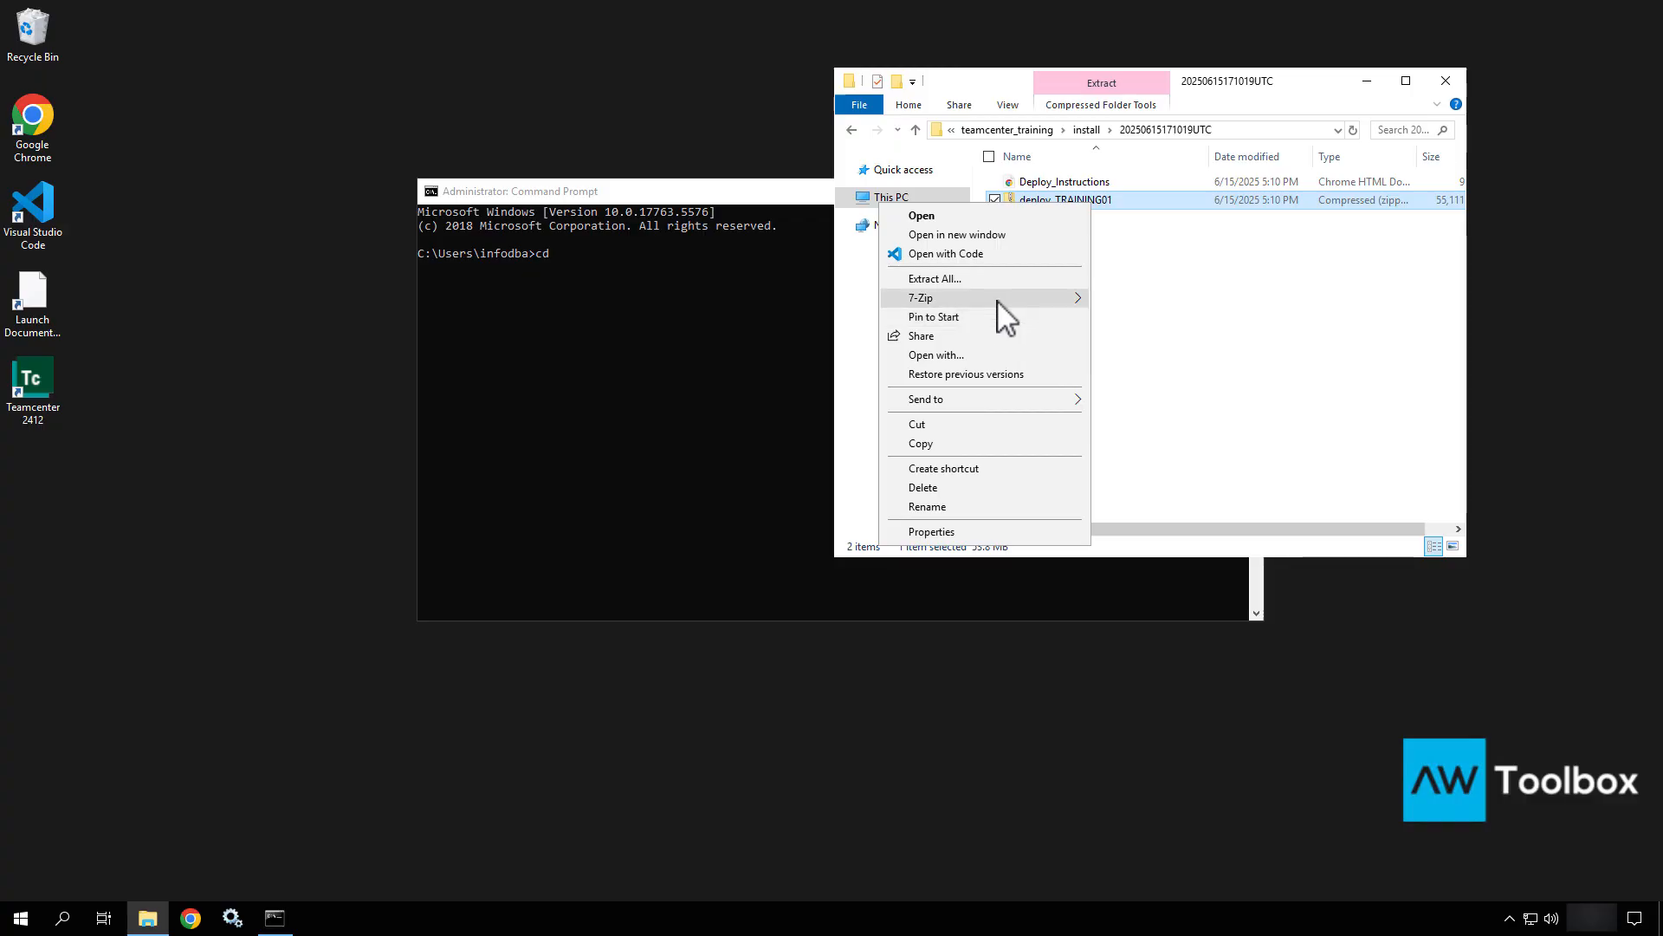
{"action": "mouse_move", "coordinate": [1005, 298]}
{"action": "left_click", "coordinate": [1145, 338]}
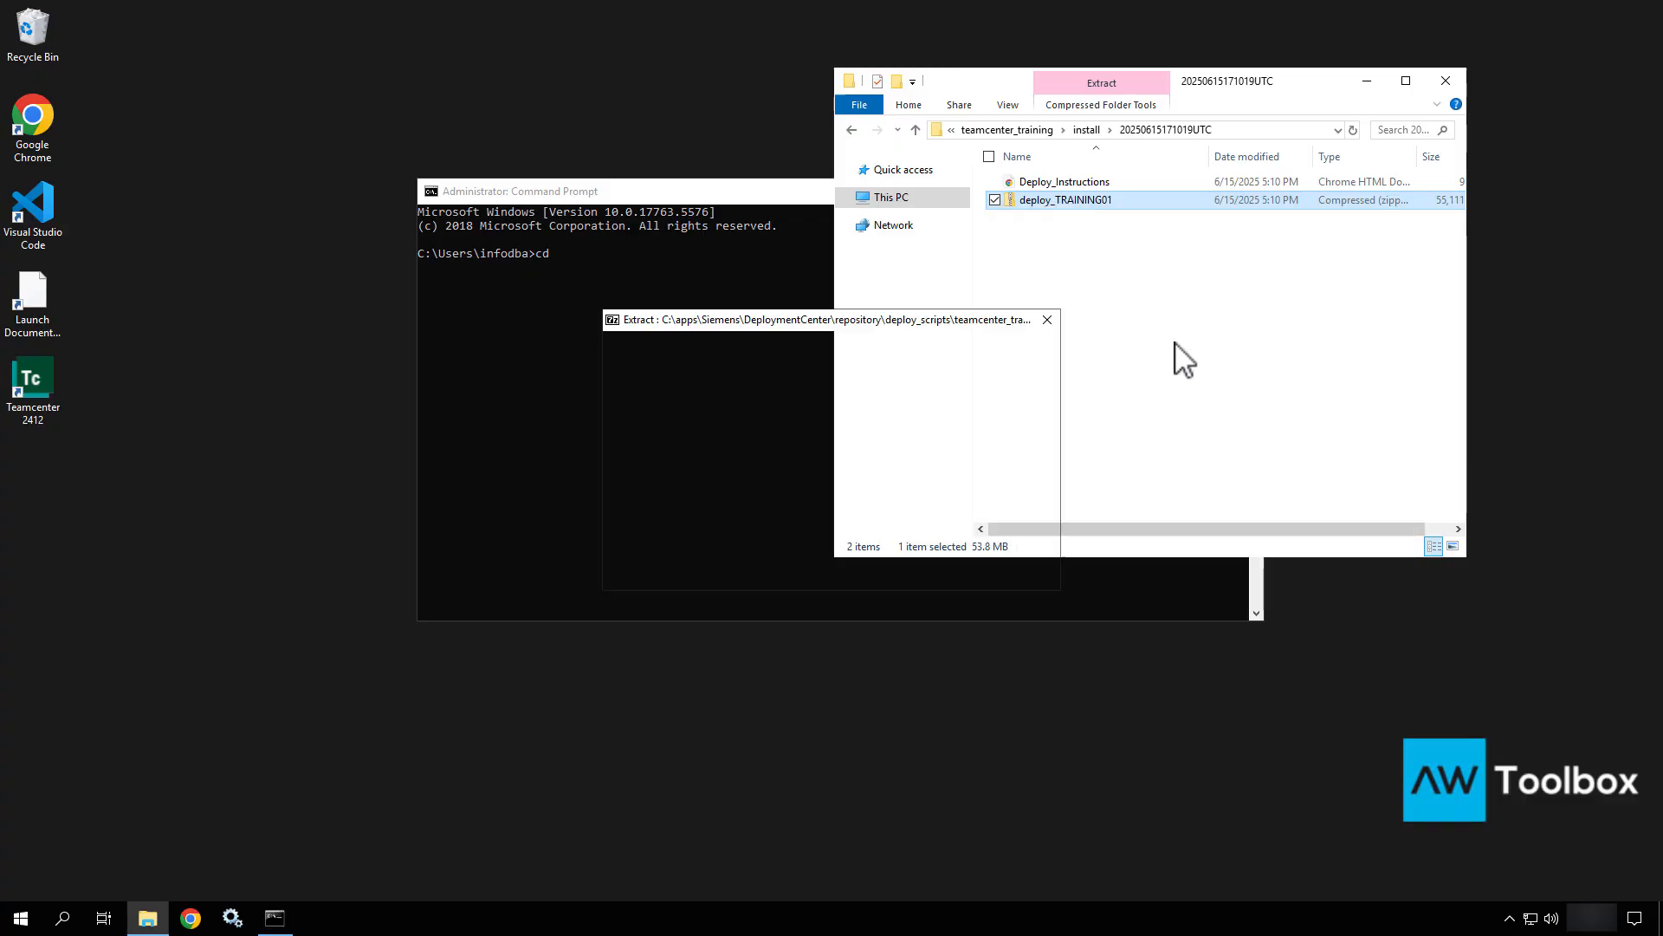
{"action": "left_click", "coordinate": [806, 565]}
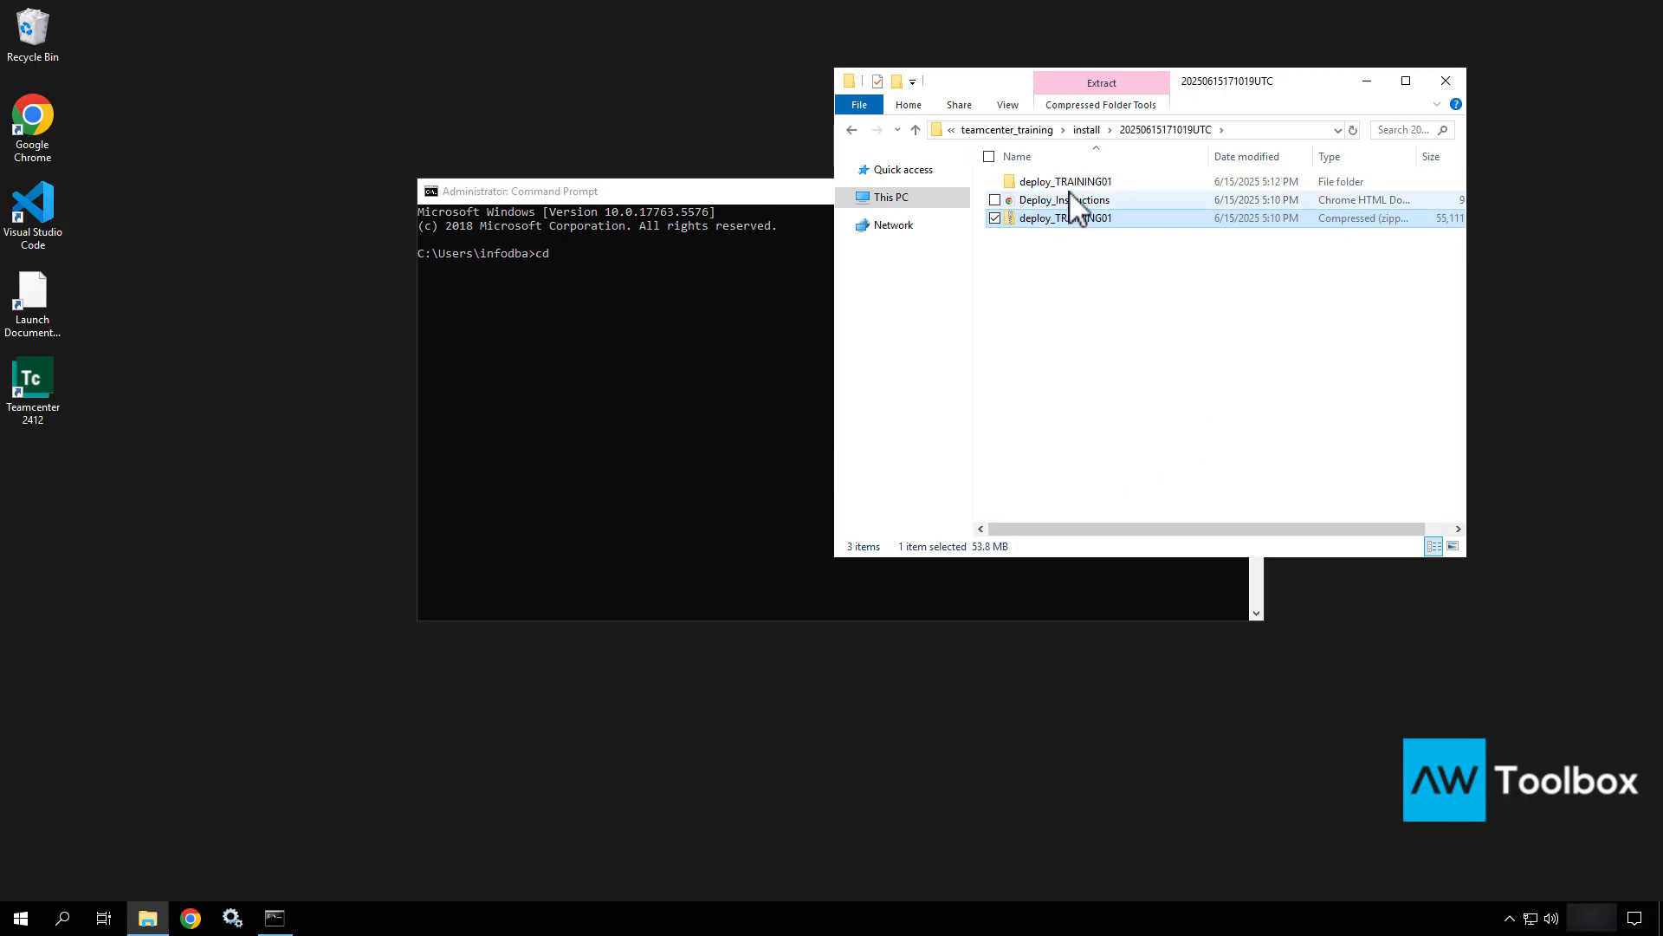
Move the extracted deploy_TRAINING01 folder from the install folder into C:\temp.
{"action": "double_click", "coordinate": [1077, 183]}
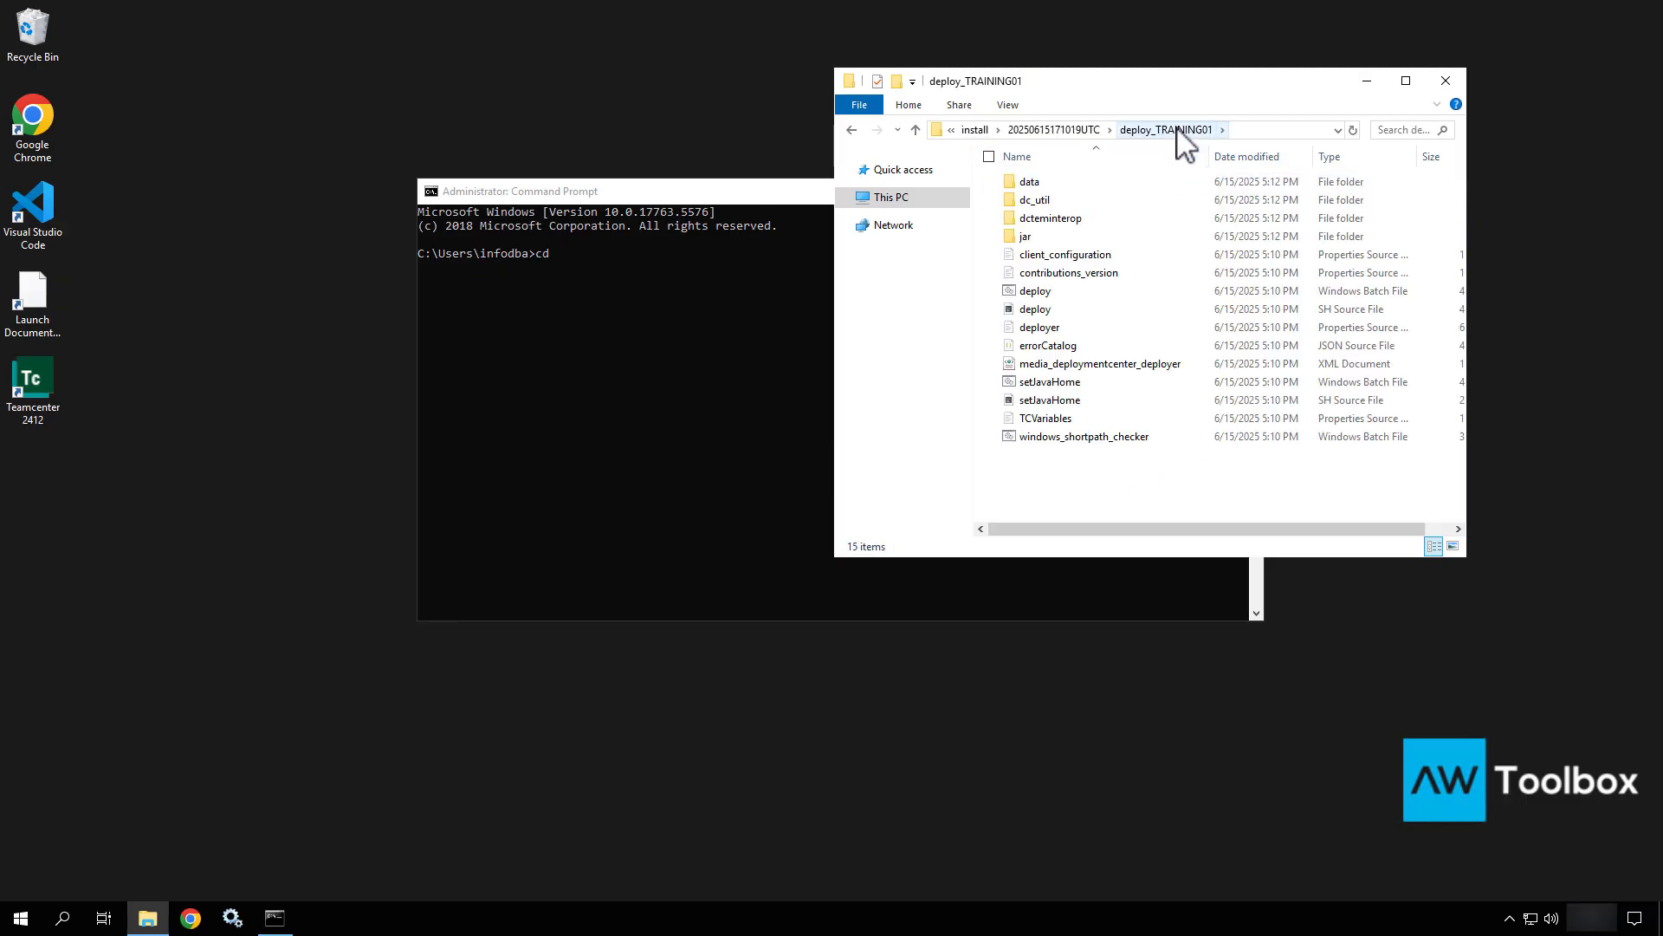
{"action": "left_click", "coordinate": [1061, 129]}
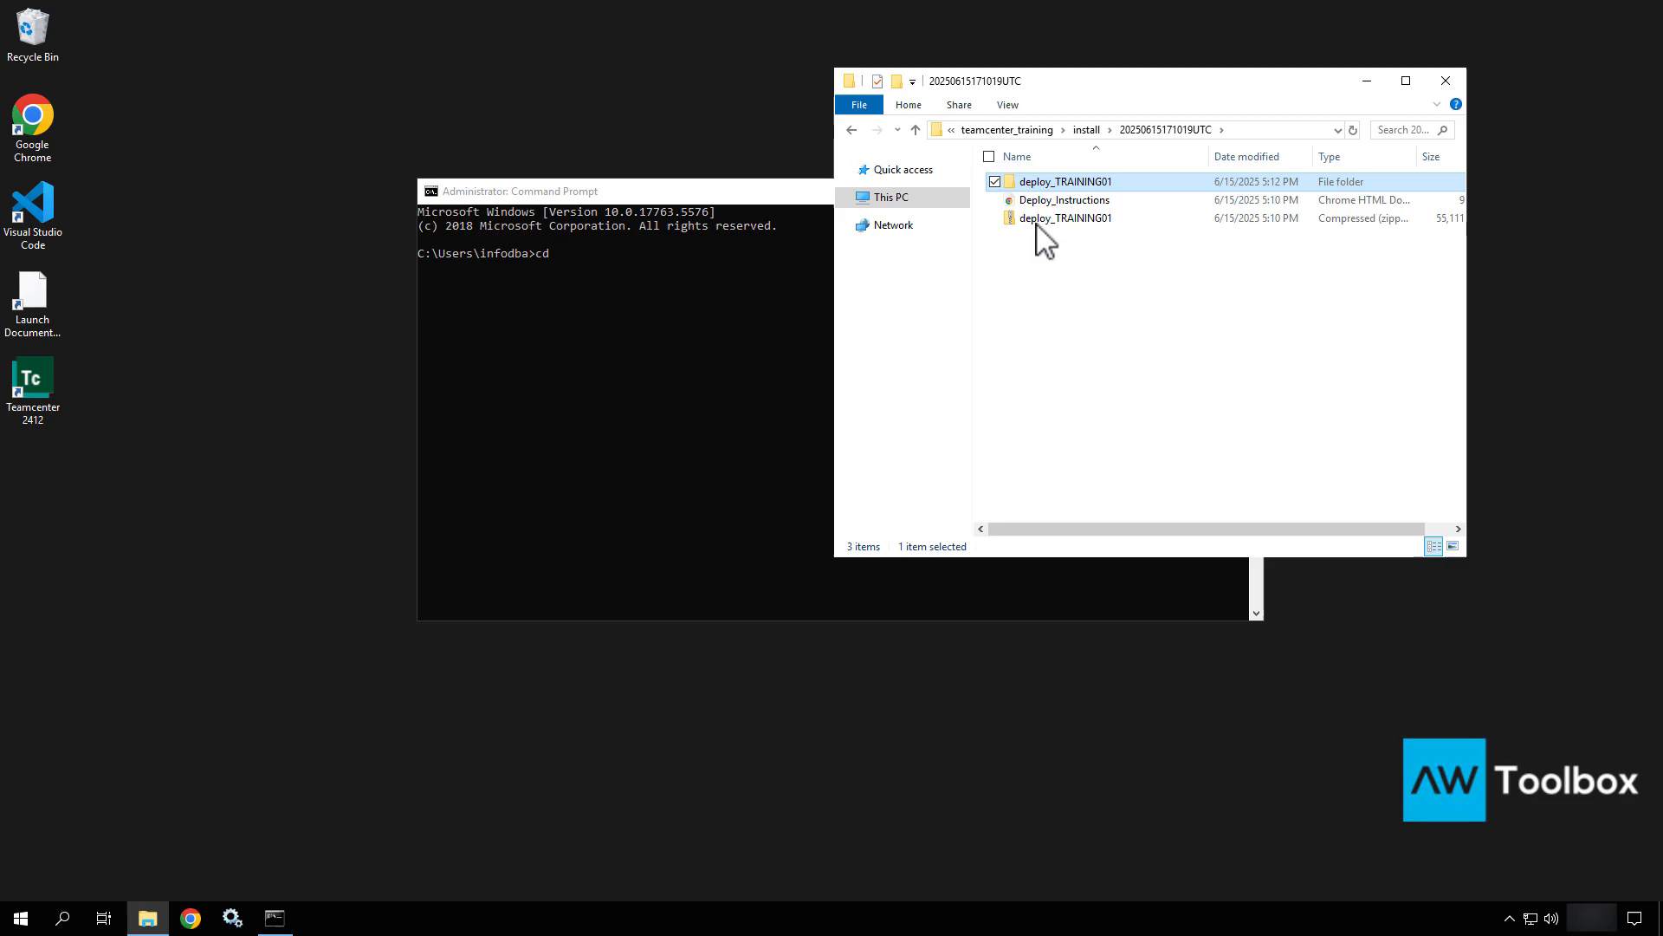
{"action": "right_click", "coordinate": [1052, 180]}
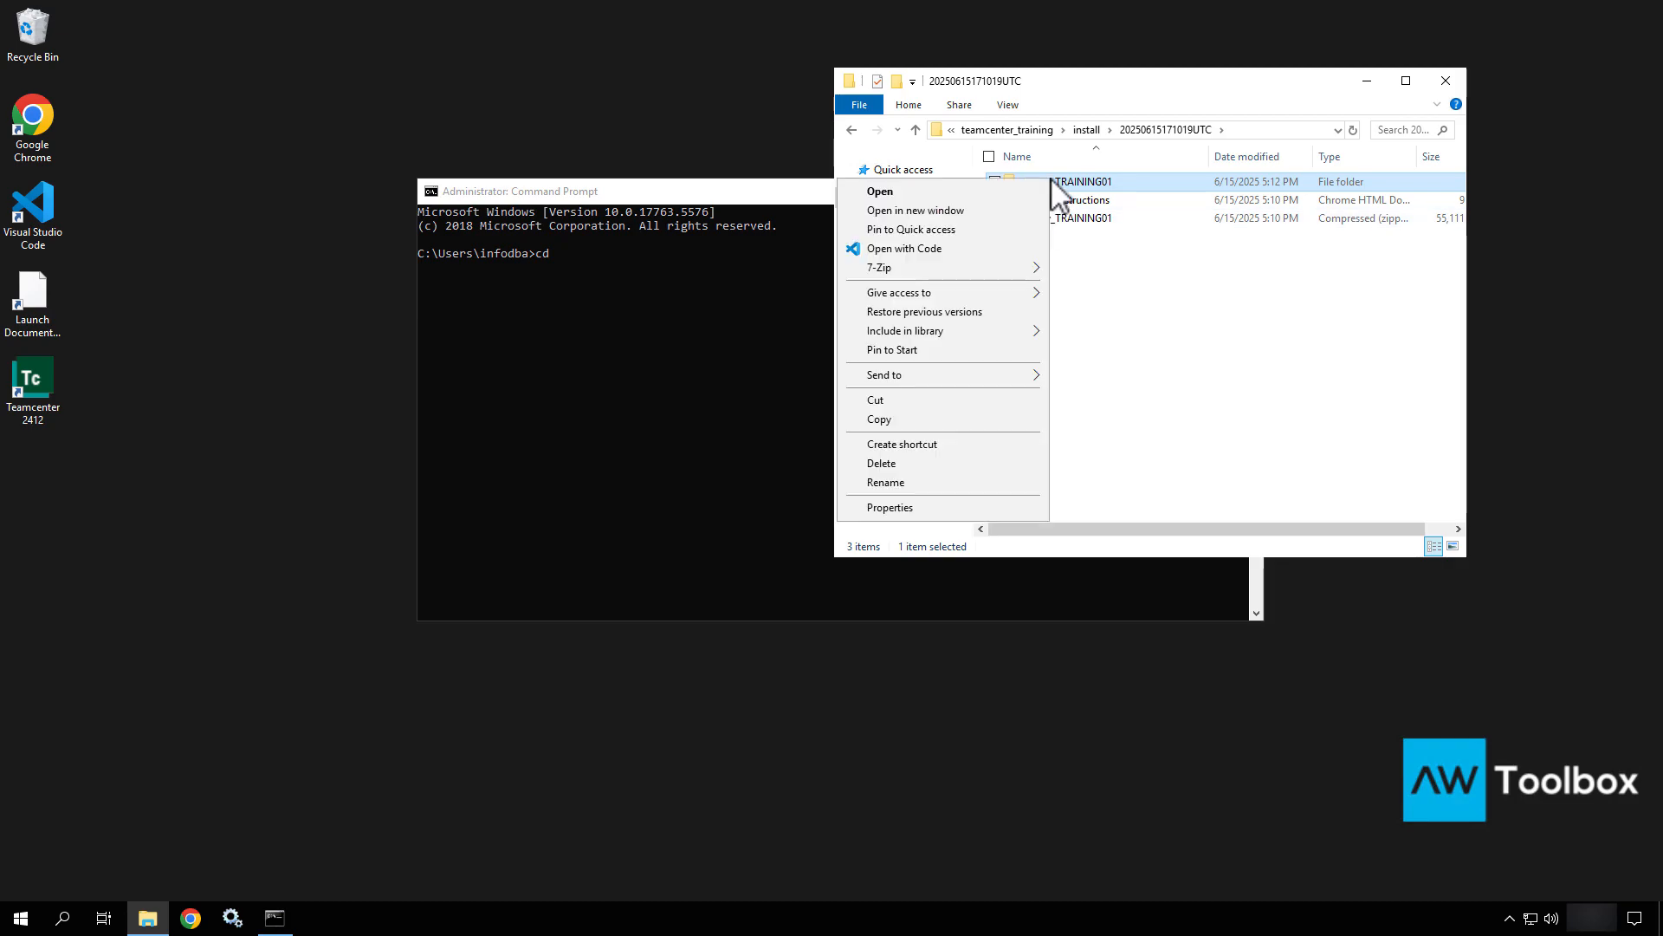
{"action": "left_click", "coordinate": [919, 403]}
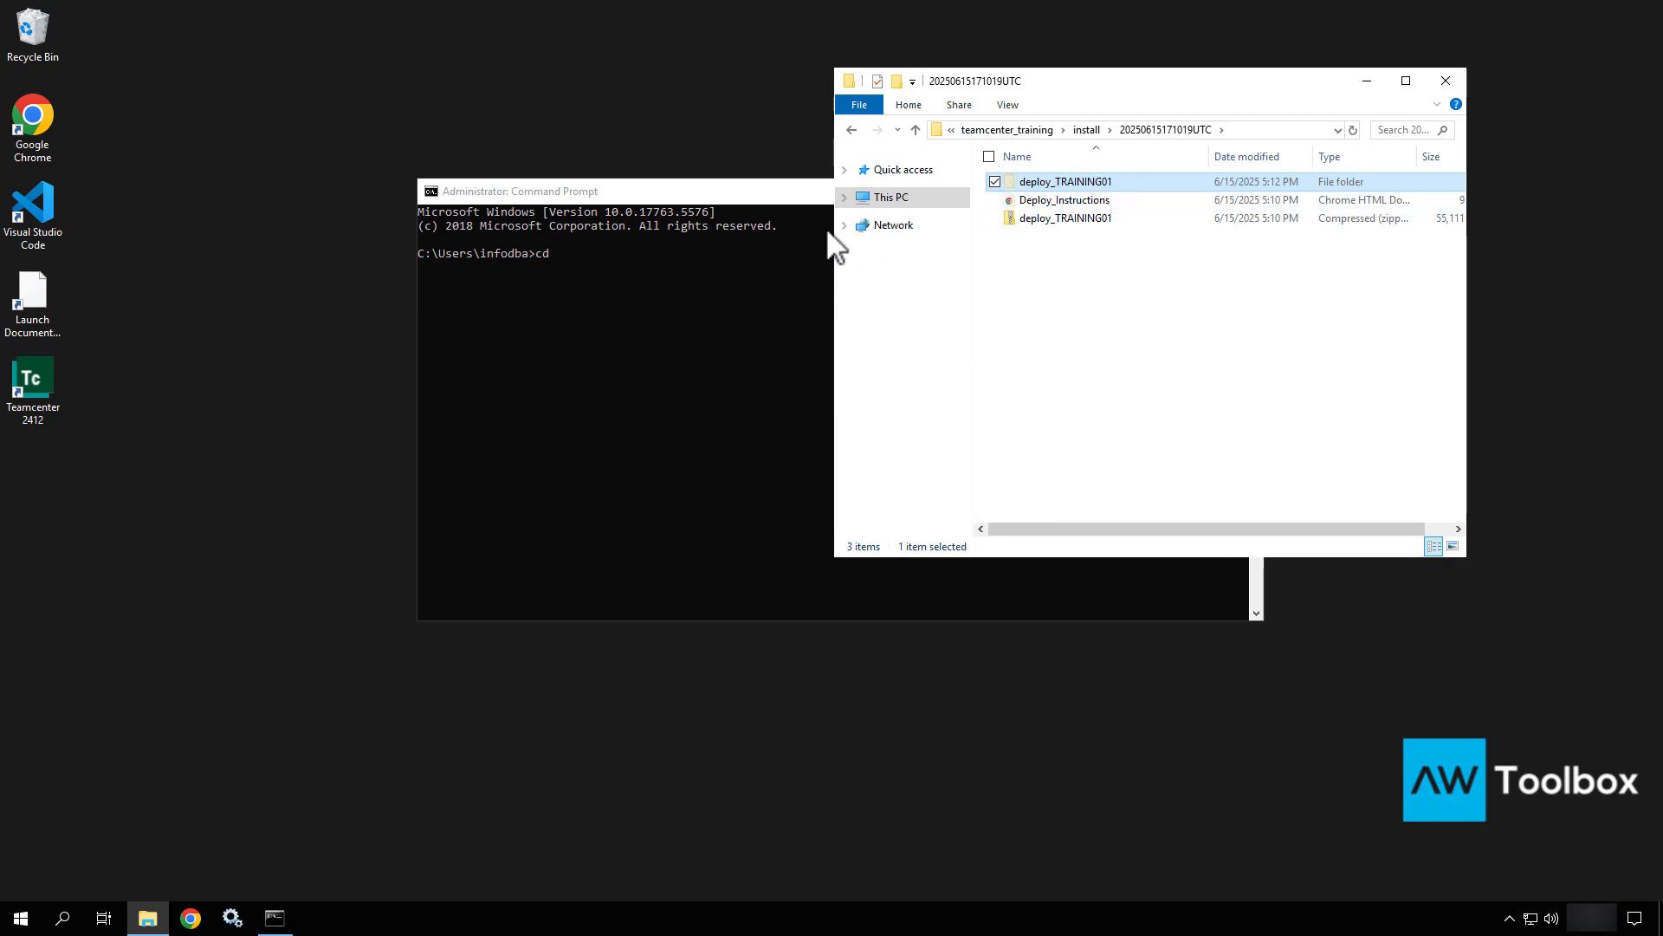
{"action": "left_click", "coordinate": [843, 197]}
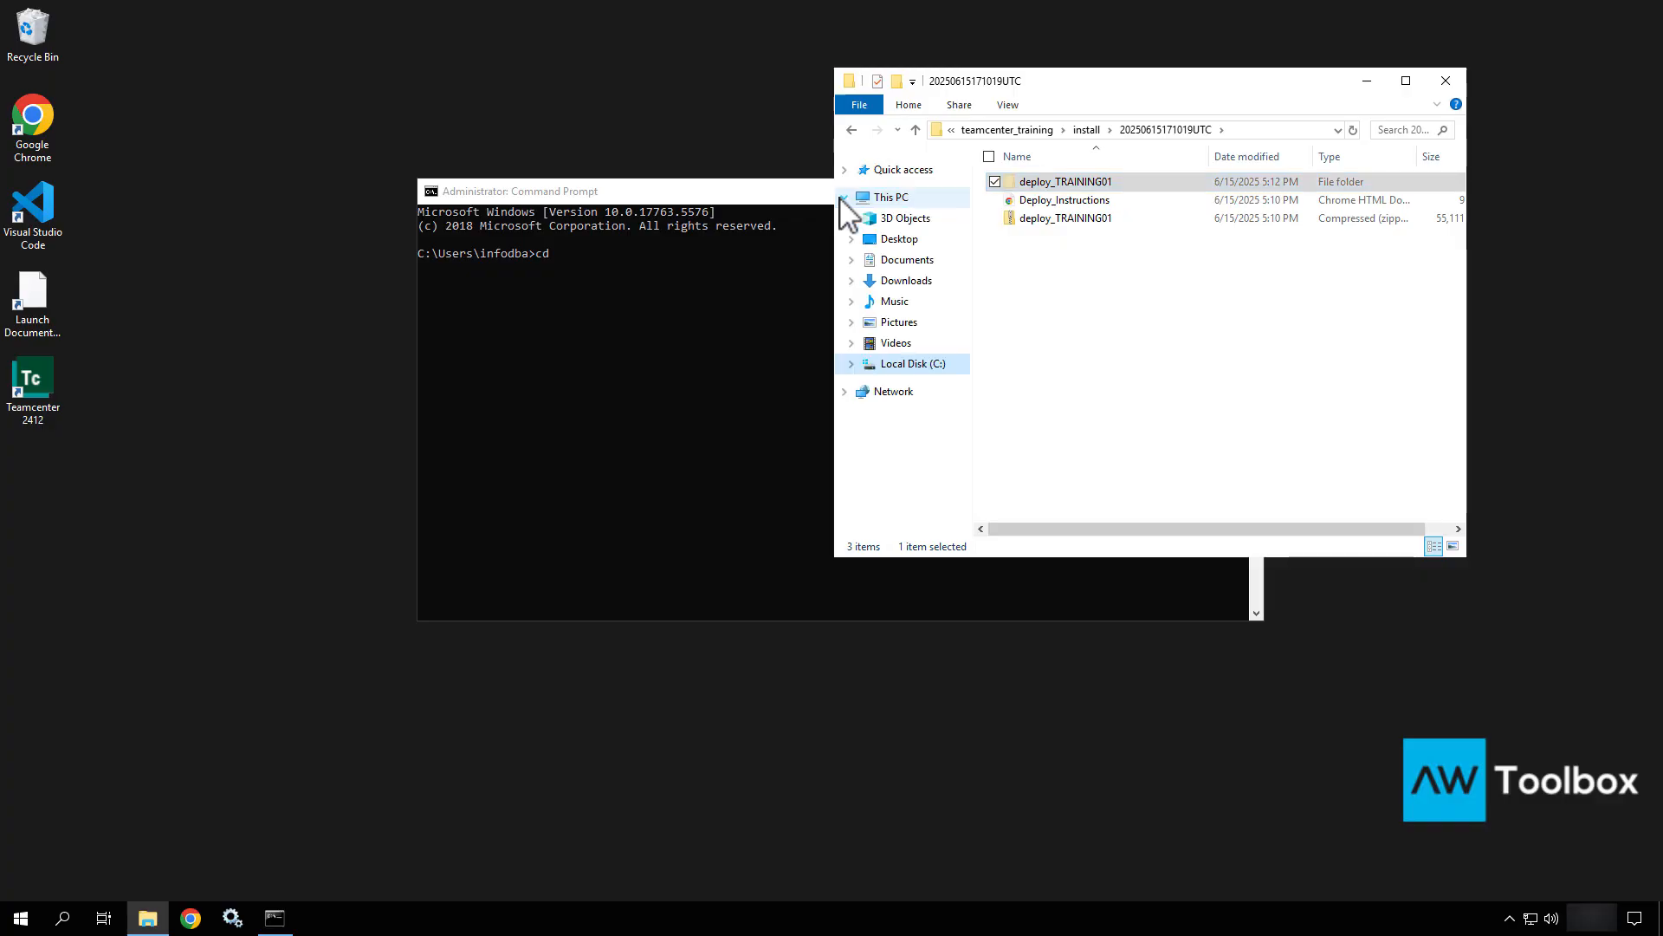
{"action": "left_click", "coordinate": [914, 366]}
{"action": "double_click", "coordinate": [1032, 309]}
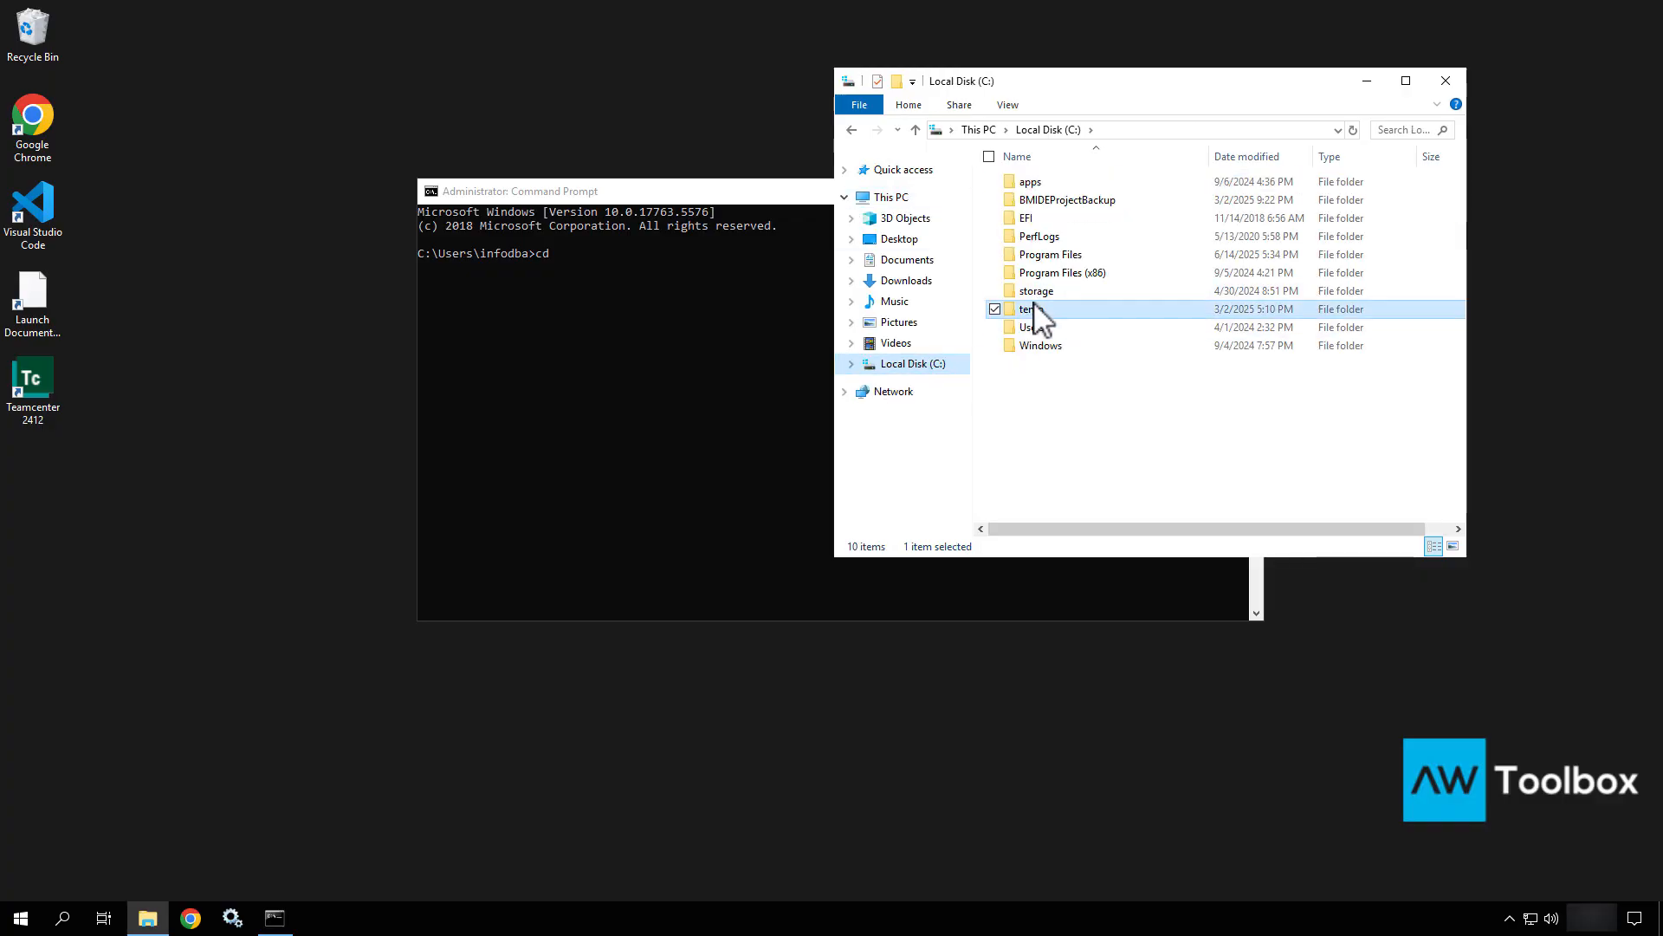
{"action": "right_click", "coordinate": [1064, 320]}
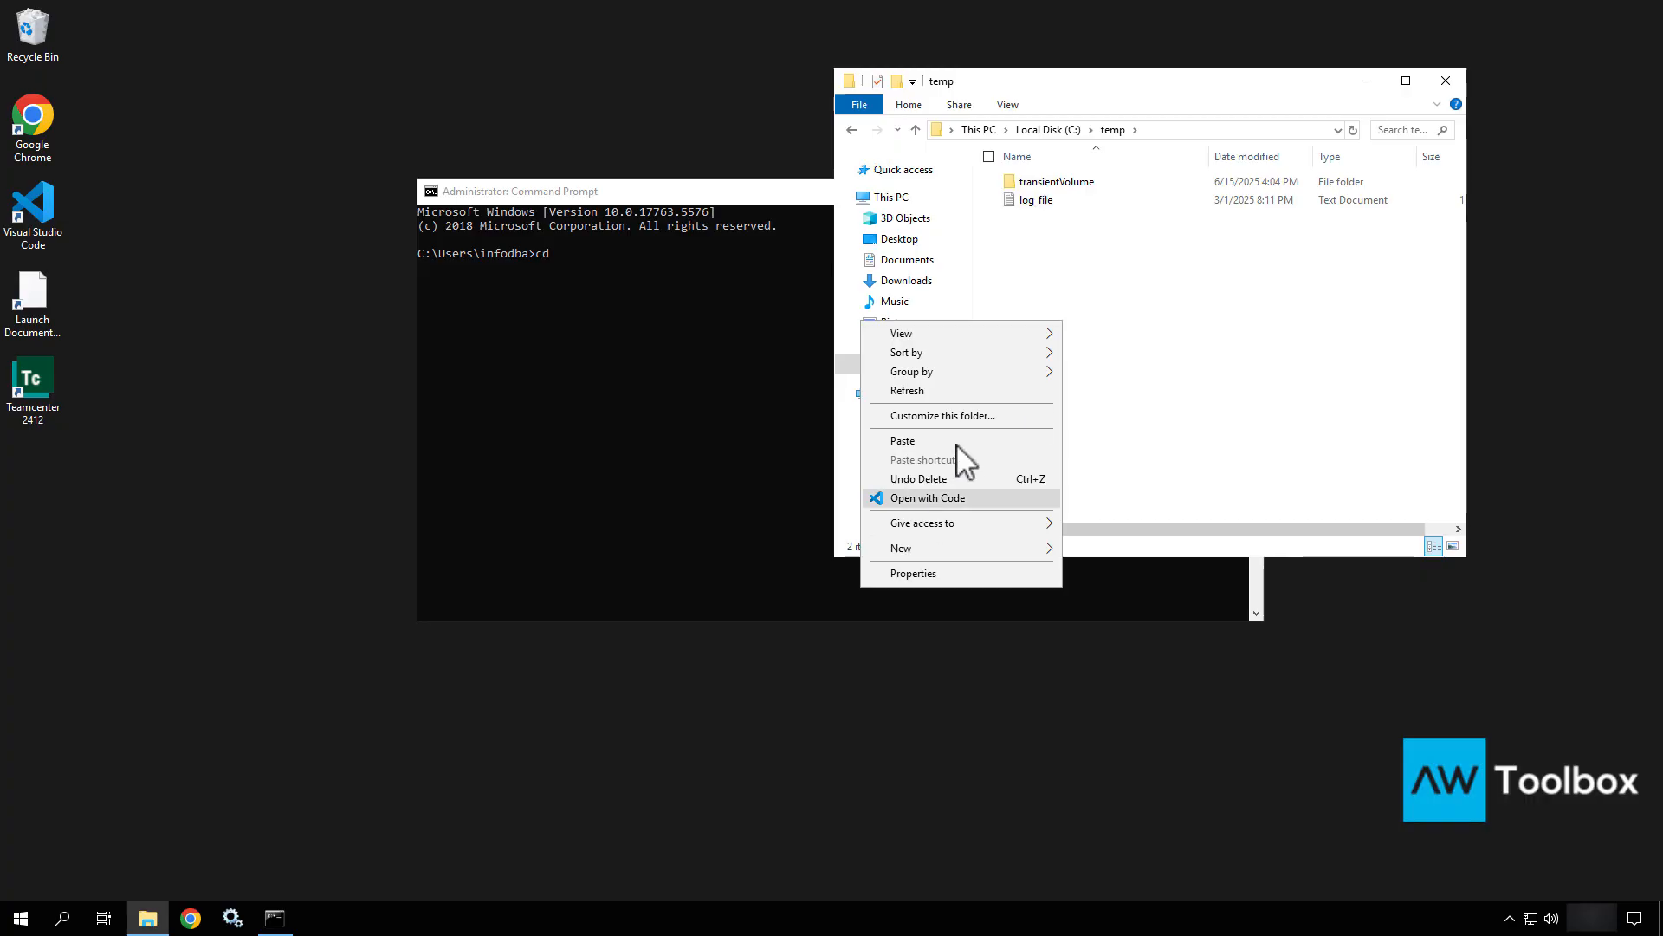
{"action": "left_click", "coordinate": [903, 441]}
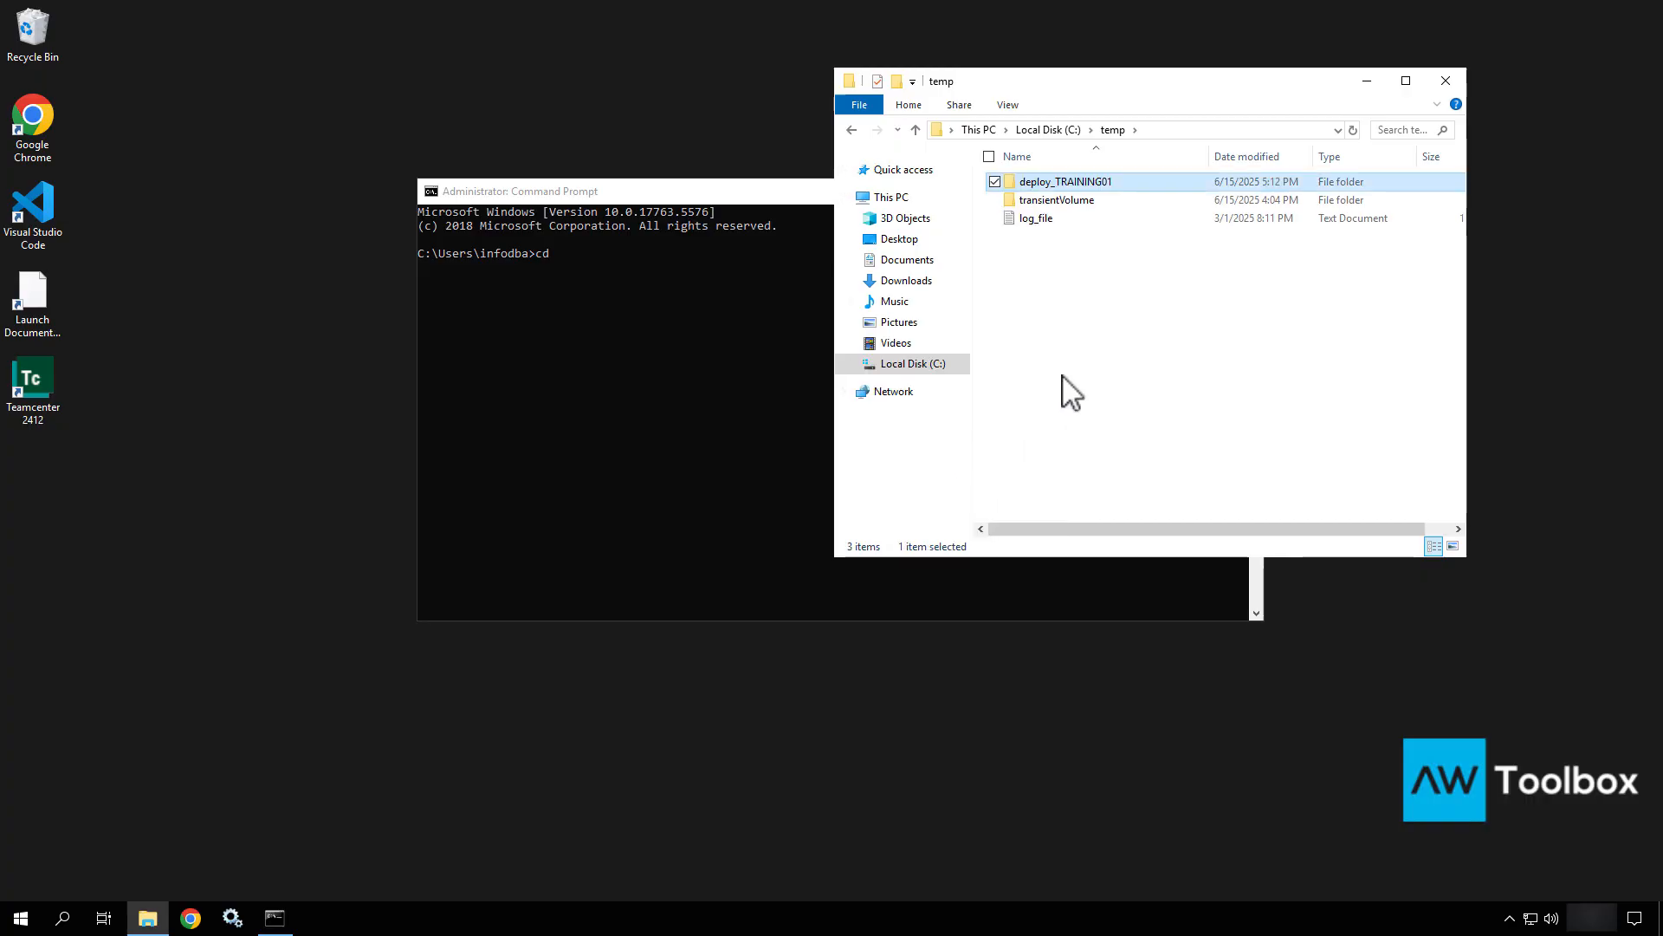
Open C:\temp\deploy_TRAINING01 in File Explorer and reveal its full path.
{"action": "left_click", "coordinate": [1098, 348]}
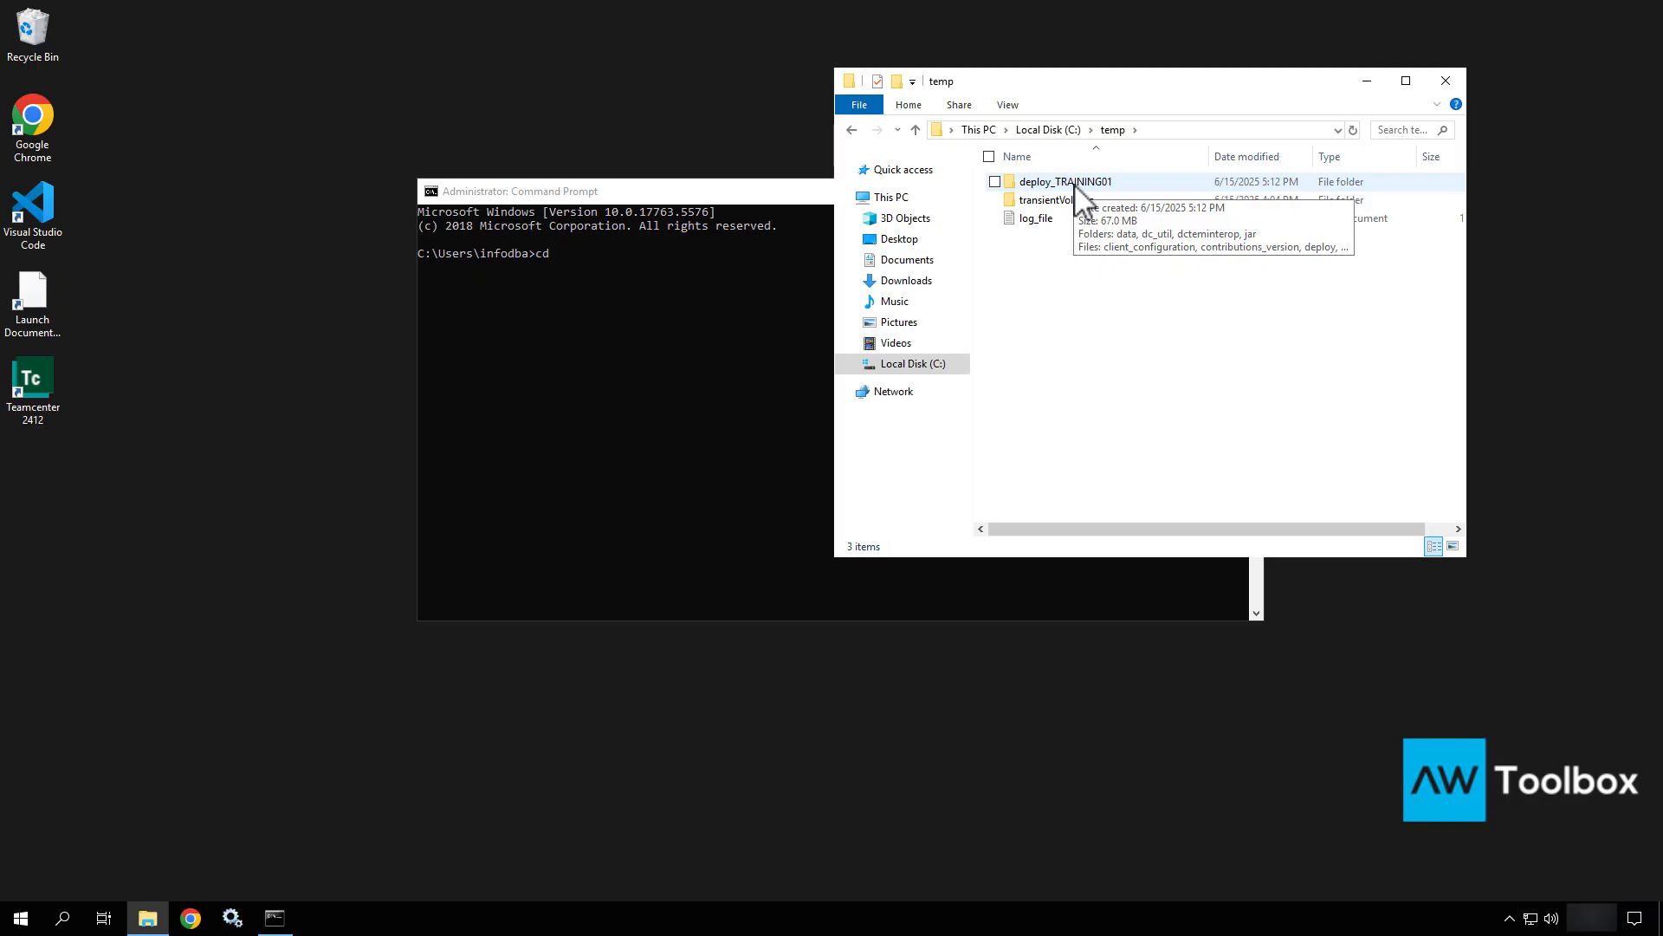
{"action": "double_click", "coordinate": [1077, 186]}
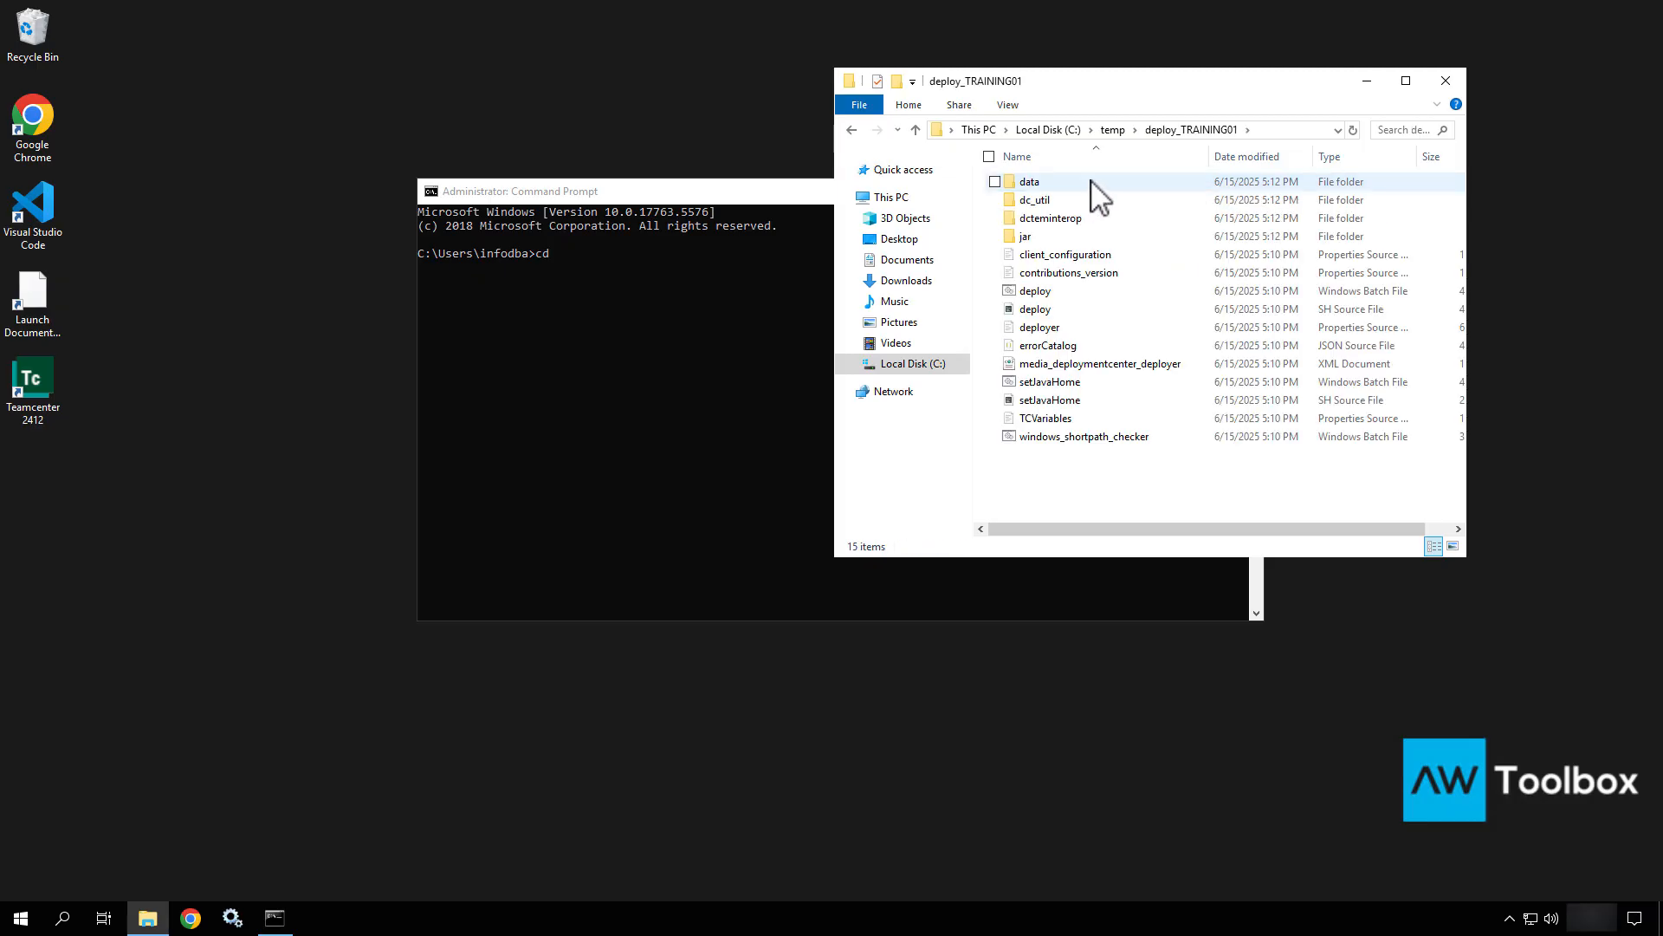
{"action": "left_click", "coordinate": [1305, 130]}
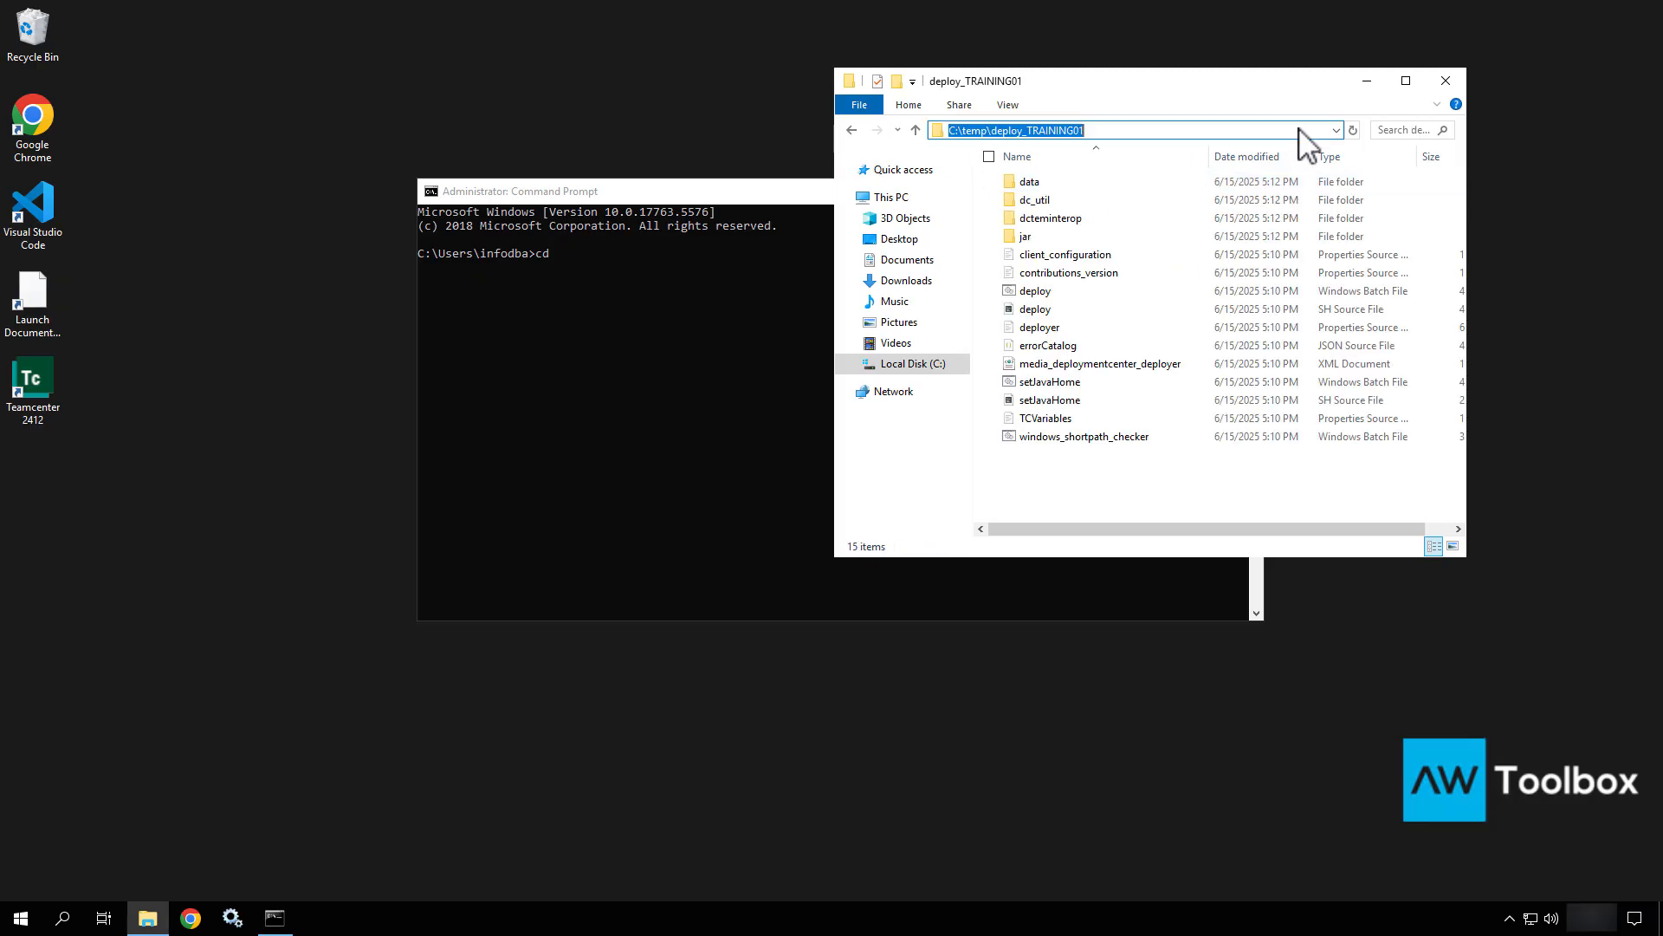
In Command Prompt, enter cd C:\temp\ and Tab-complete it to deploy_TRAINING01.
{"action": "left_click", "coordinate": [648, 326]}
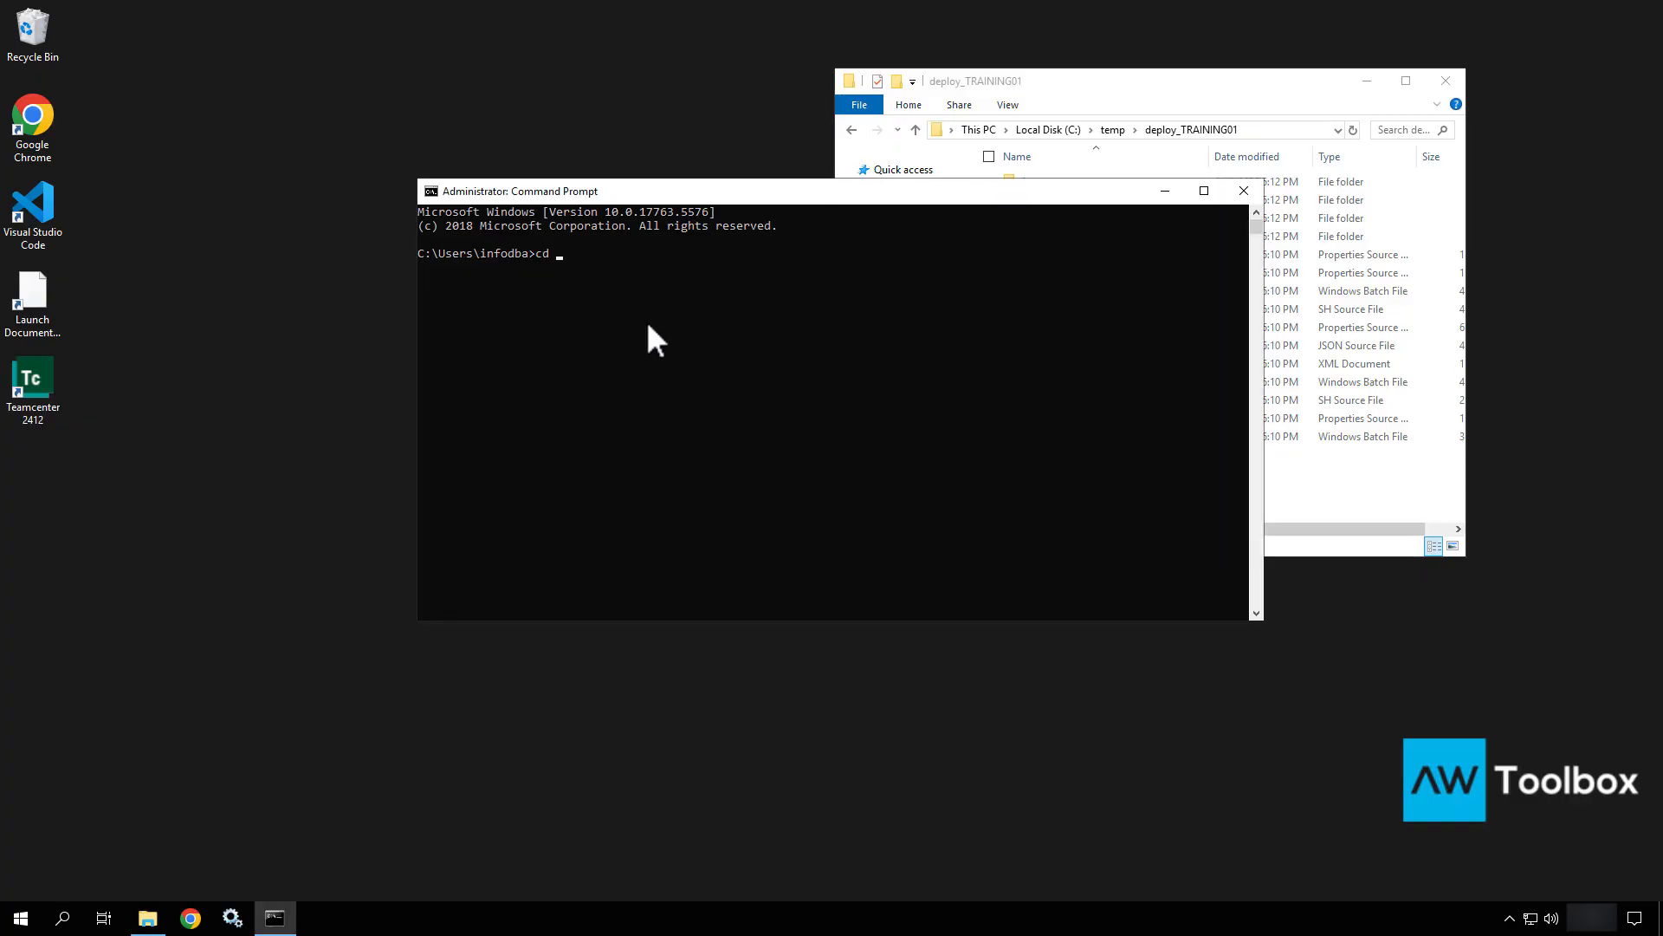
{"action": "left_click", "coordinate": [648, 321]}
{"action": "right_click", "coordinate": [648, 320]}
{"action": "type", "text": "cd C:\\temp\\"}
{"action": "key", "text": "Tab"}
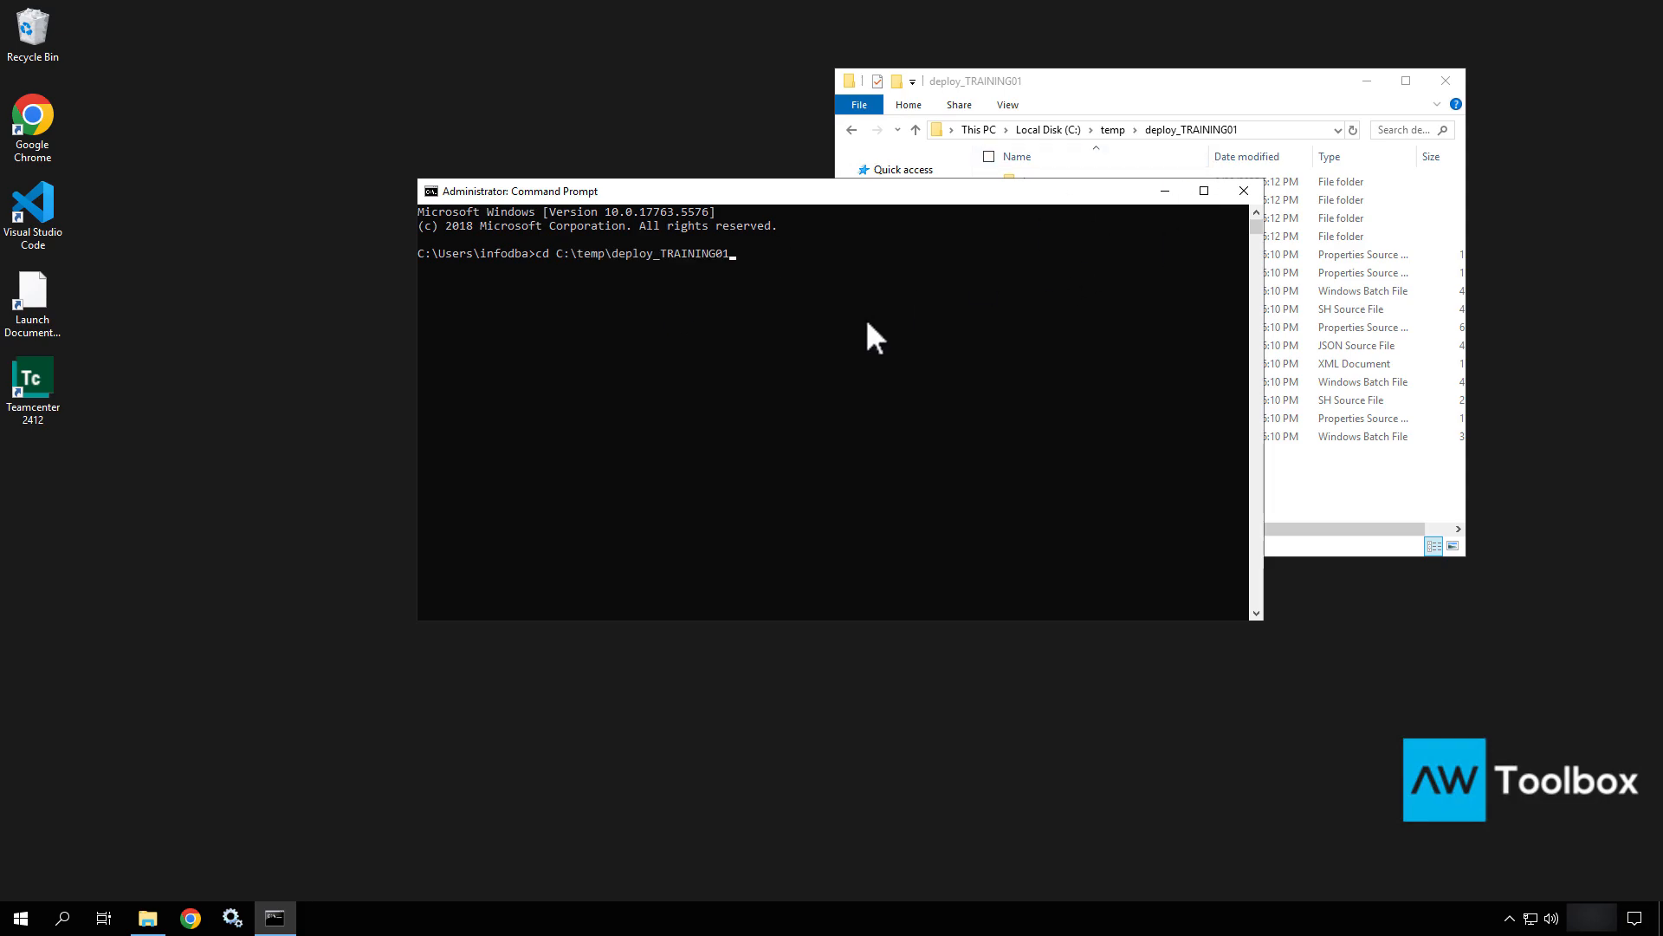
Run deploy.bat with Deployment Center credentials and -softwareLocation=C:\apps\media\Siemens\Software.
{"action": "key", "text": "Return"}
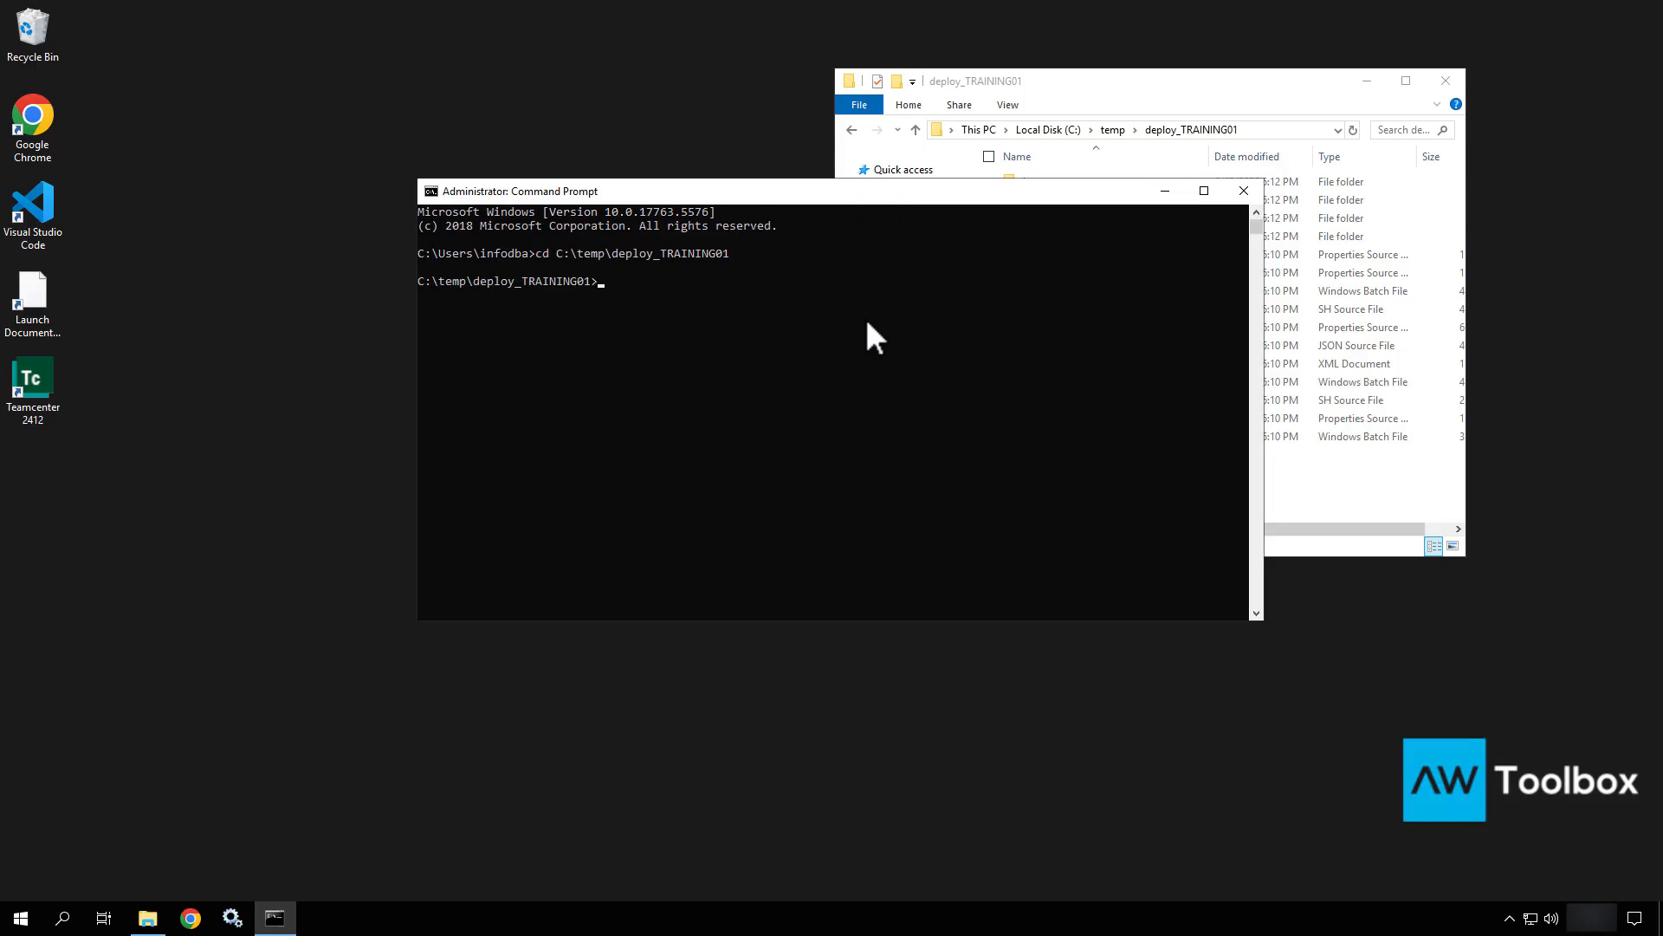
{"action": "left_click_drag", "start_coordinate": [921, 192], "coordinate": [590, 257]}
{"action": "type", "text": "deploy.bat"}
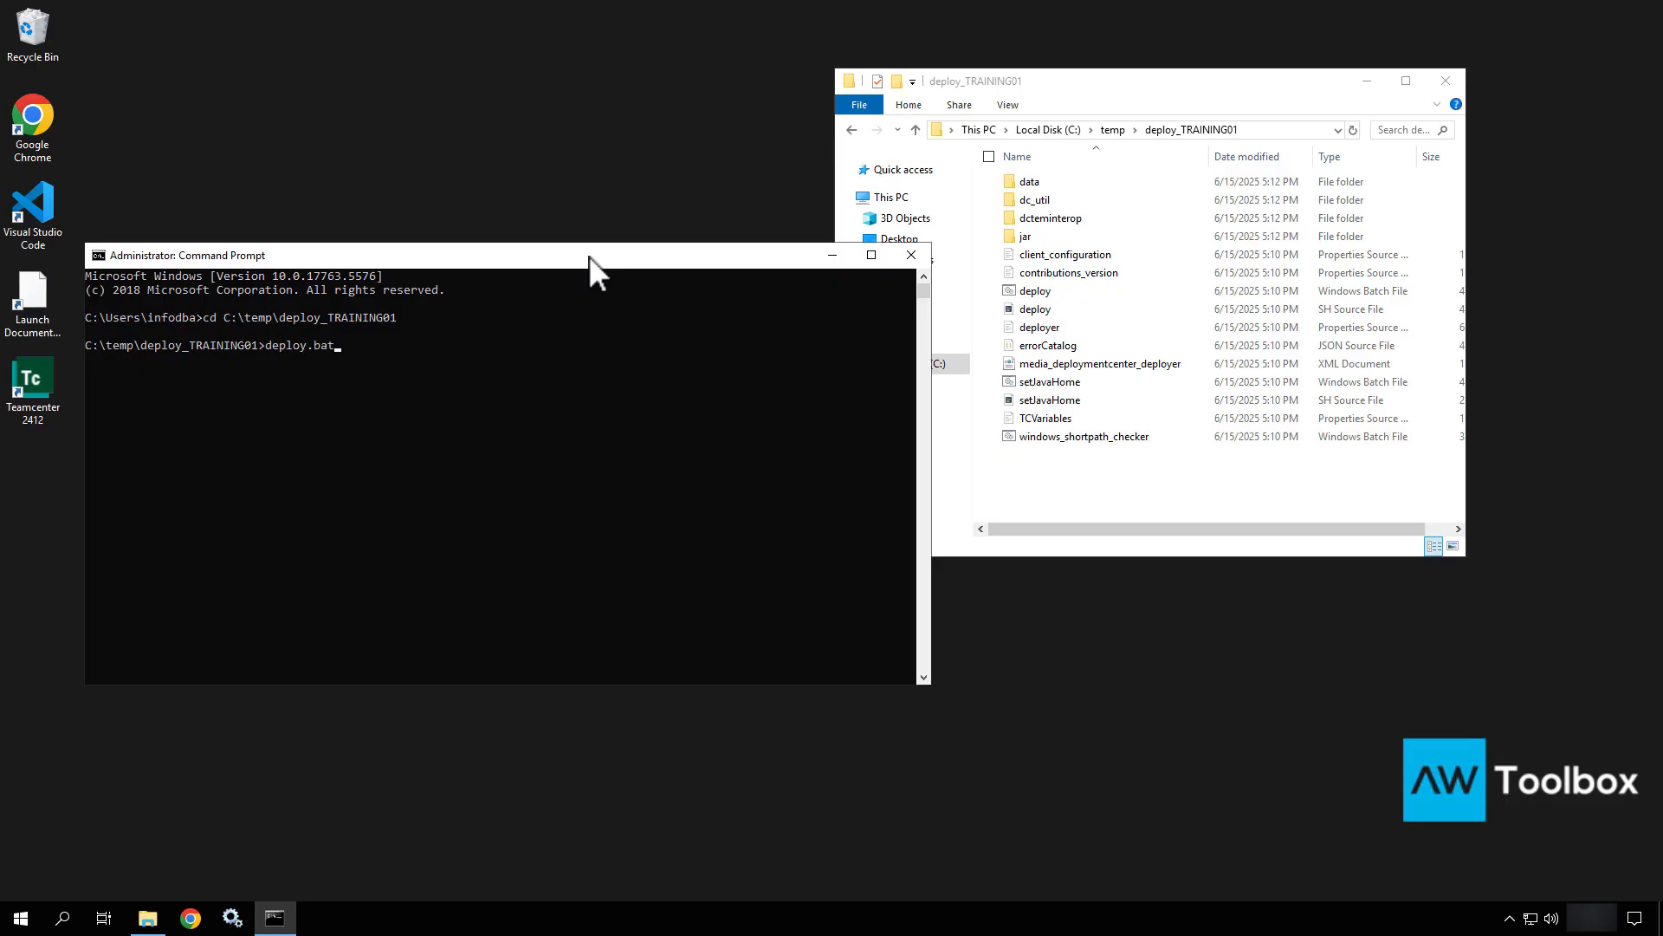
{"action": "type", "text": " -dcusername=dcadmin -dcpassword=dcadmin "}
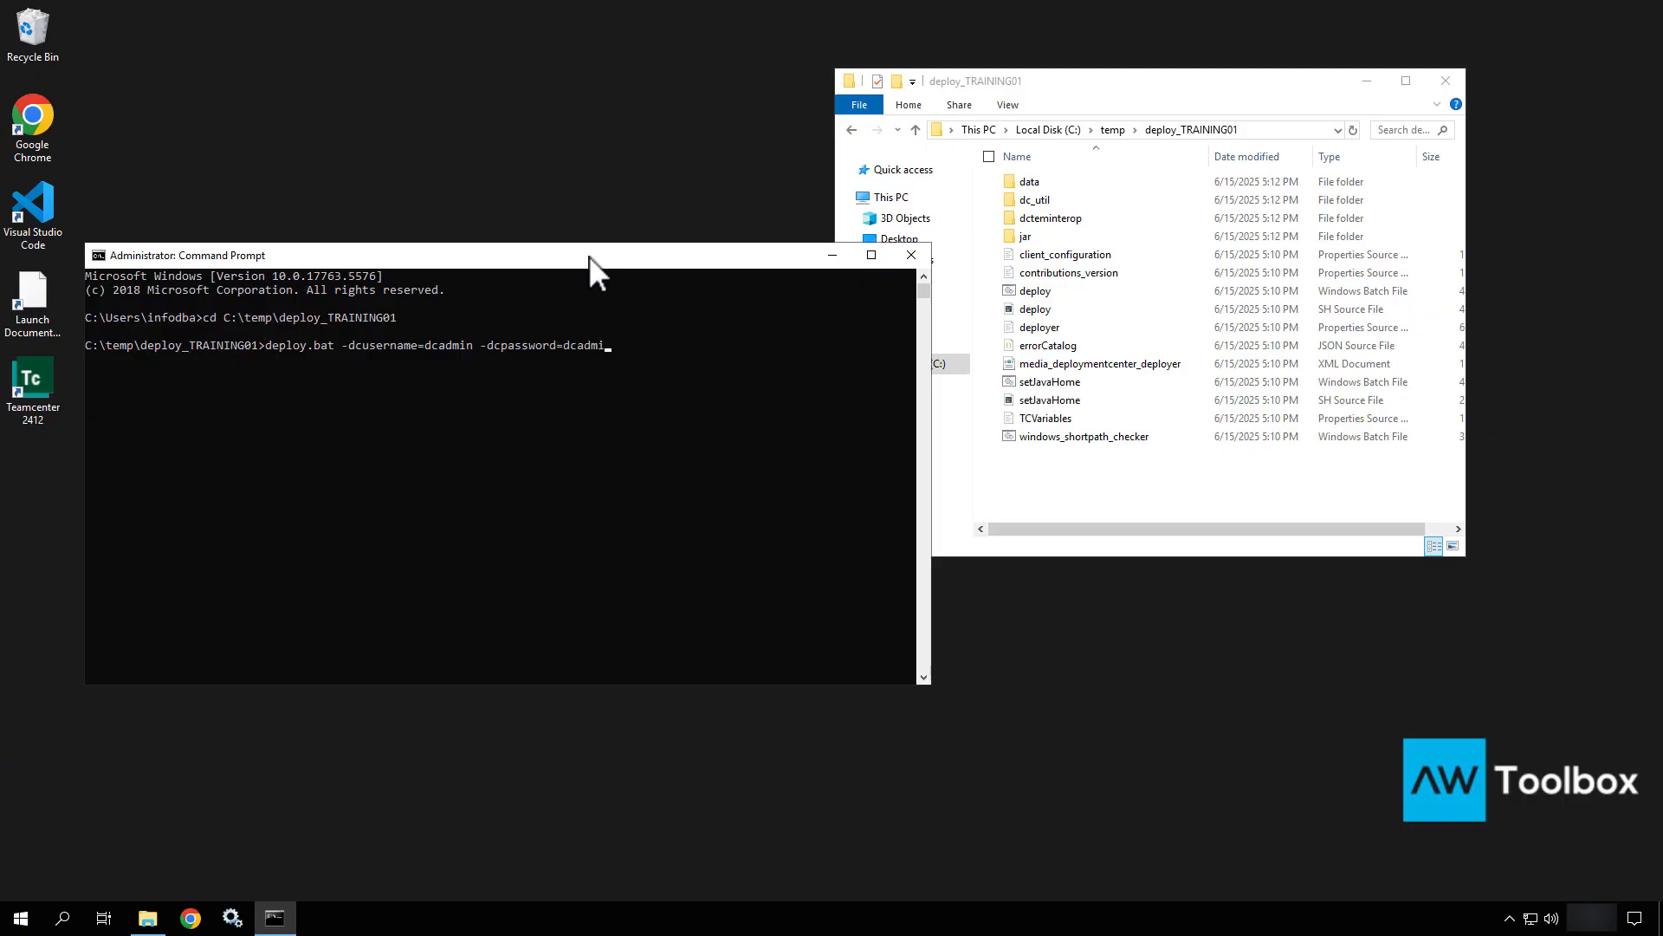
{"action": "type", "text": "-softwareLocation="}
{"action": "type", "text": "C:\\apps\\"}
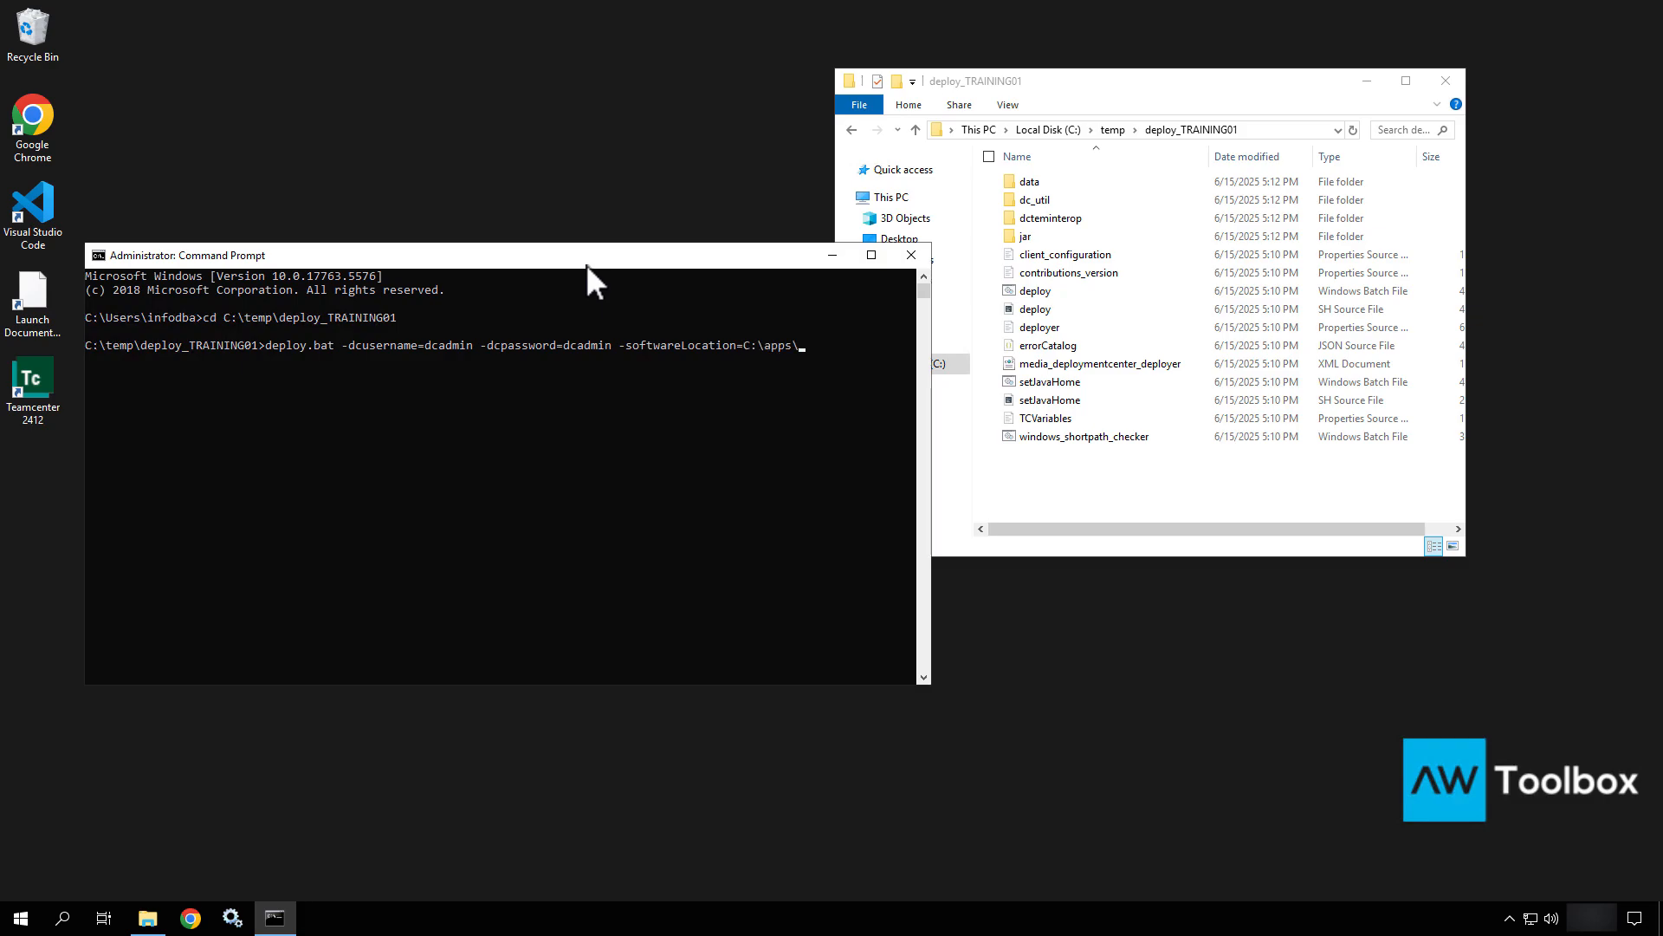
{"action": "type", "text": "media\\Siemens\\s"}
{"action": "key", "text": "Tab"}
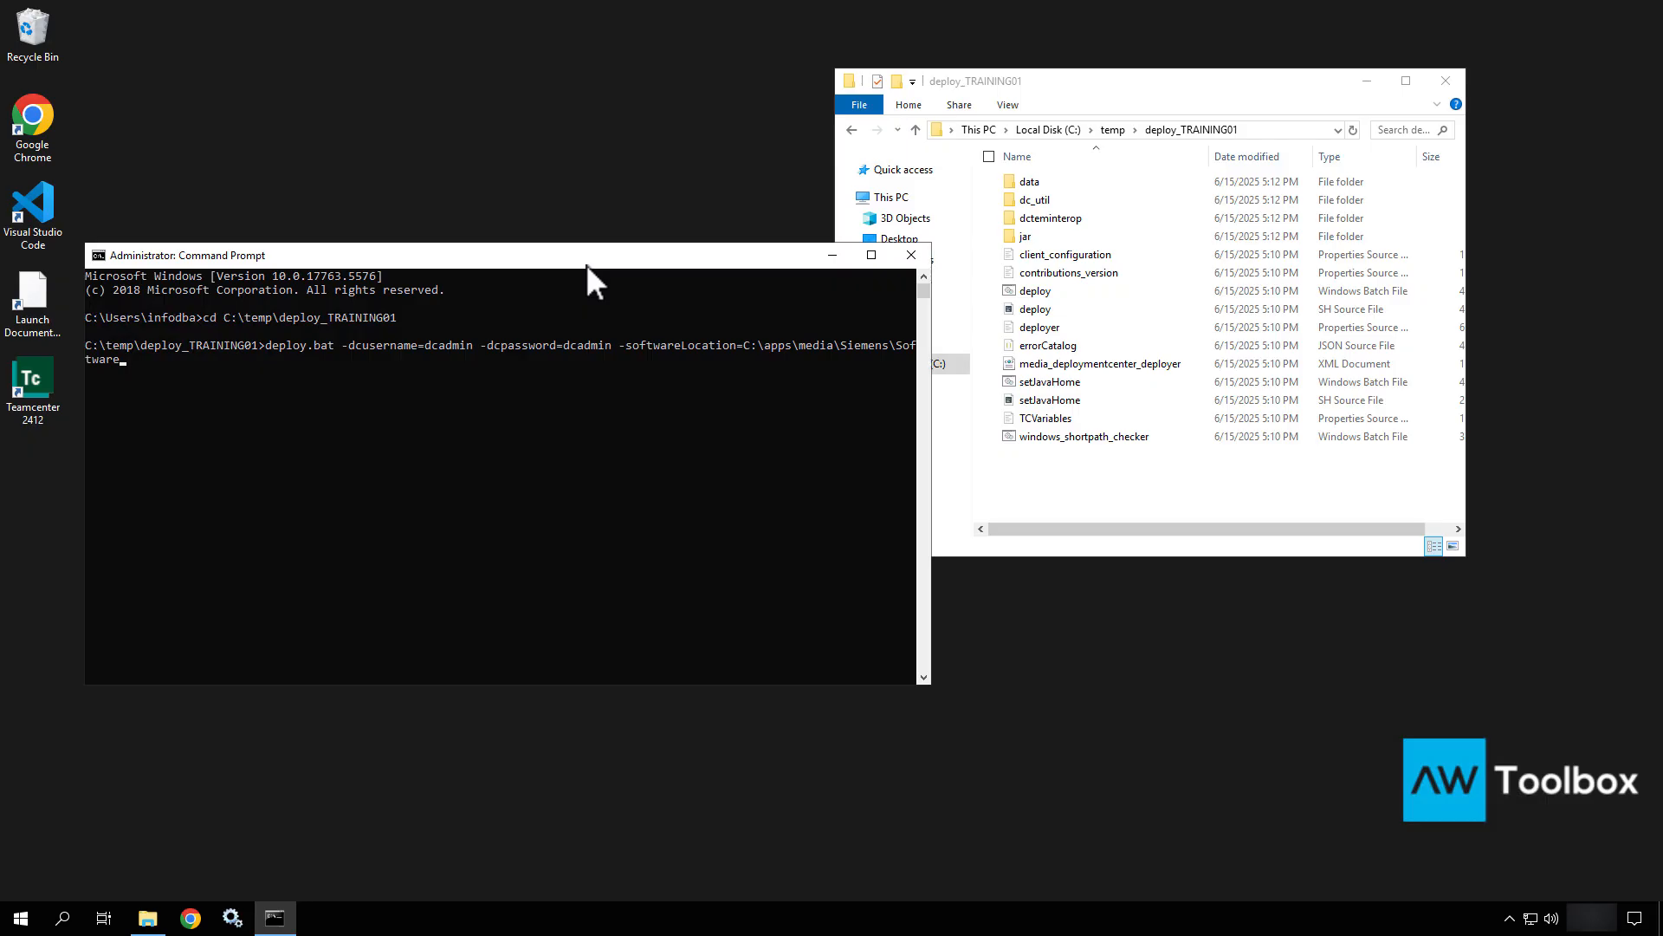
{"action": "key", "text": "Return"}
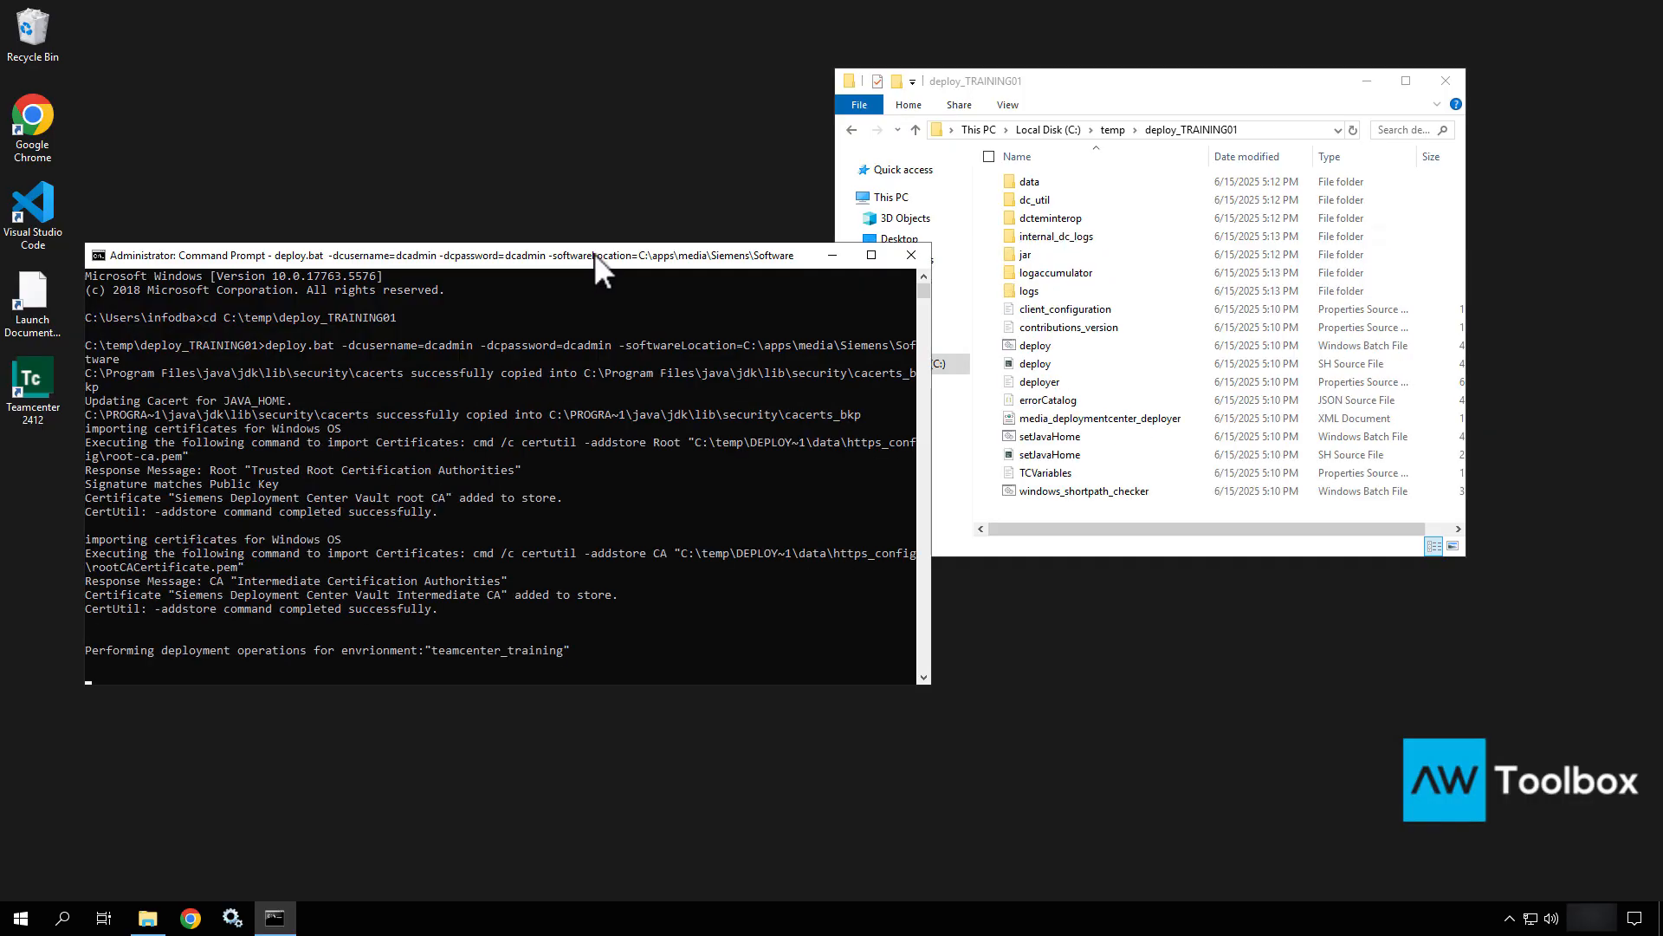
Watch the deploy.bat output until all 625 tasks report Deploy Script Execution Successful.
{"action": "left_click_drag", "start_coordinate": [594, 253], "coordinate": [719, 173]}
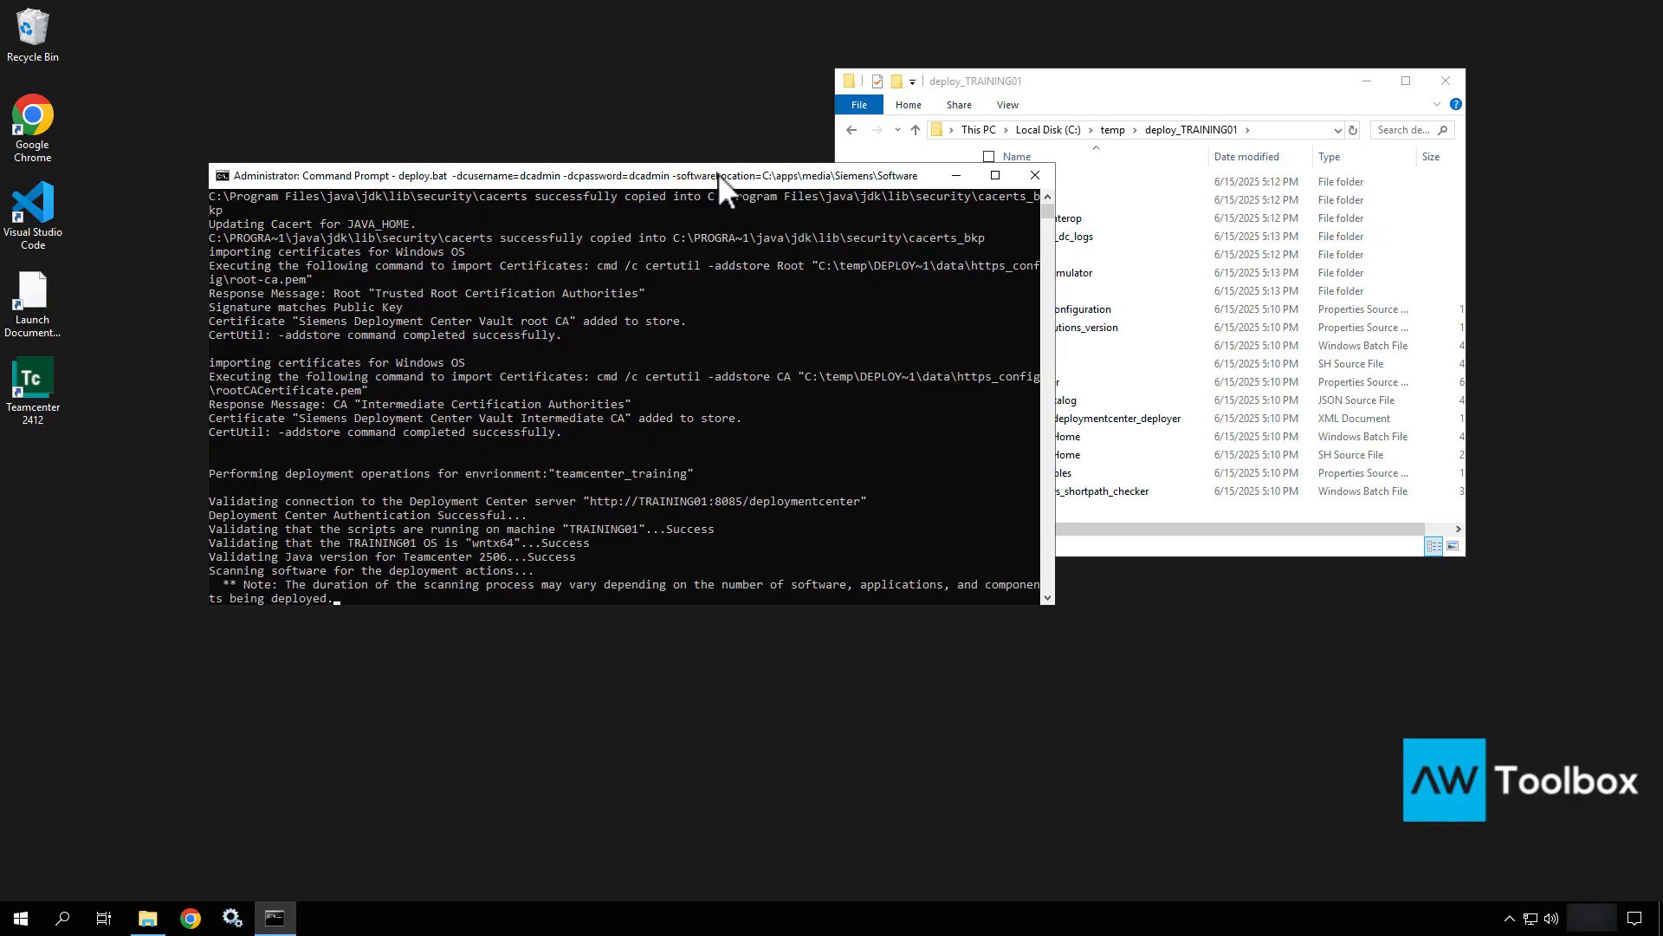
{"action": "scroll", "coordinate": [596, 362], "scroll_direction": "down", "scroll_amount": 4}
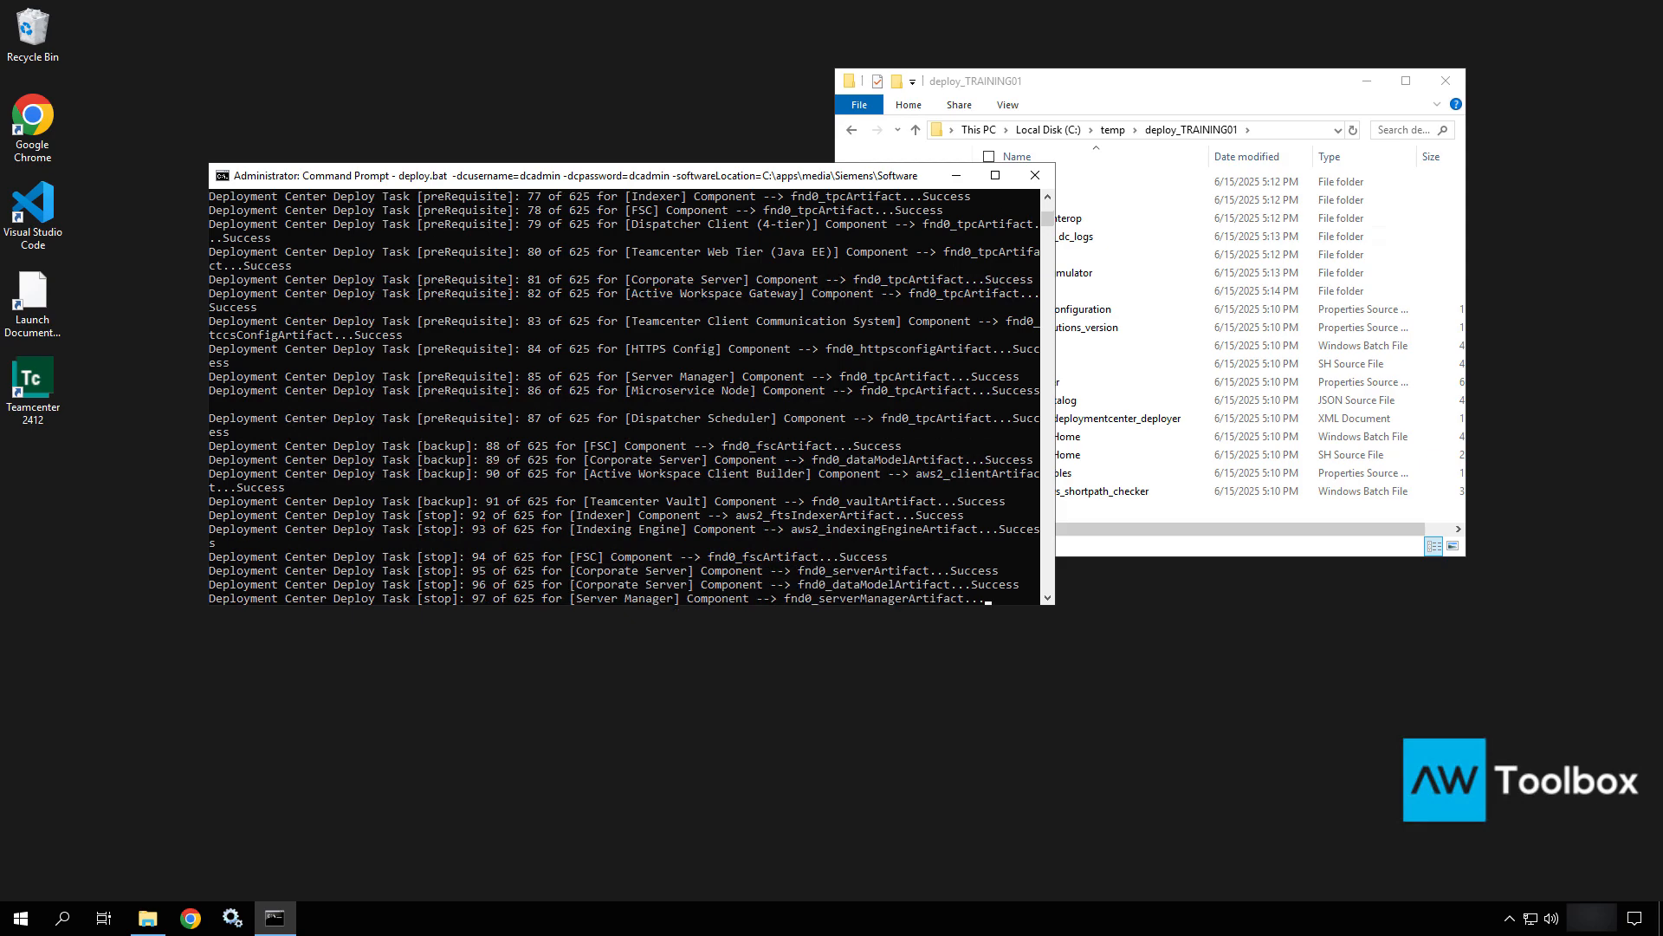
{"action": "scroll", "coordinate": [577, 558], "scroll_direction": "down", "scroll_amount": 2}
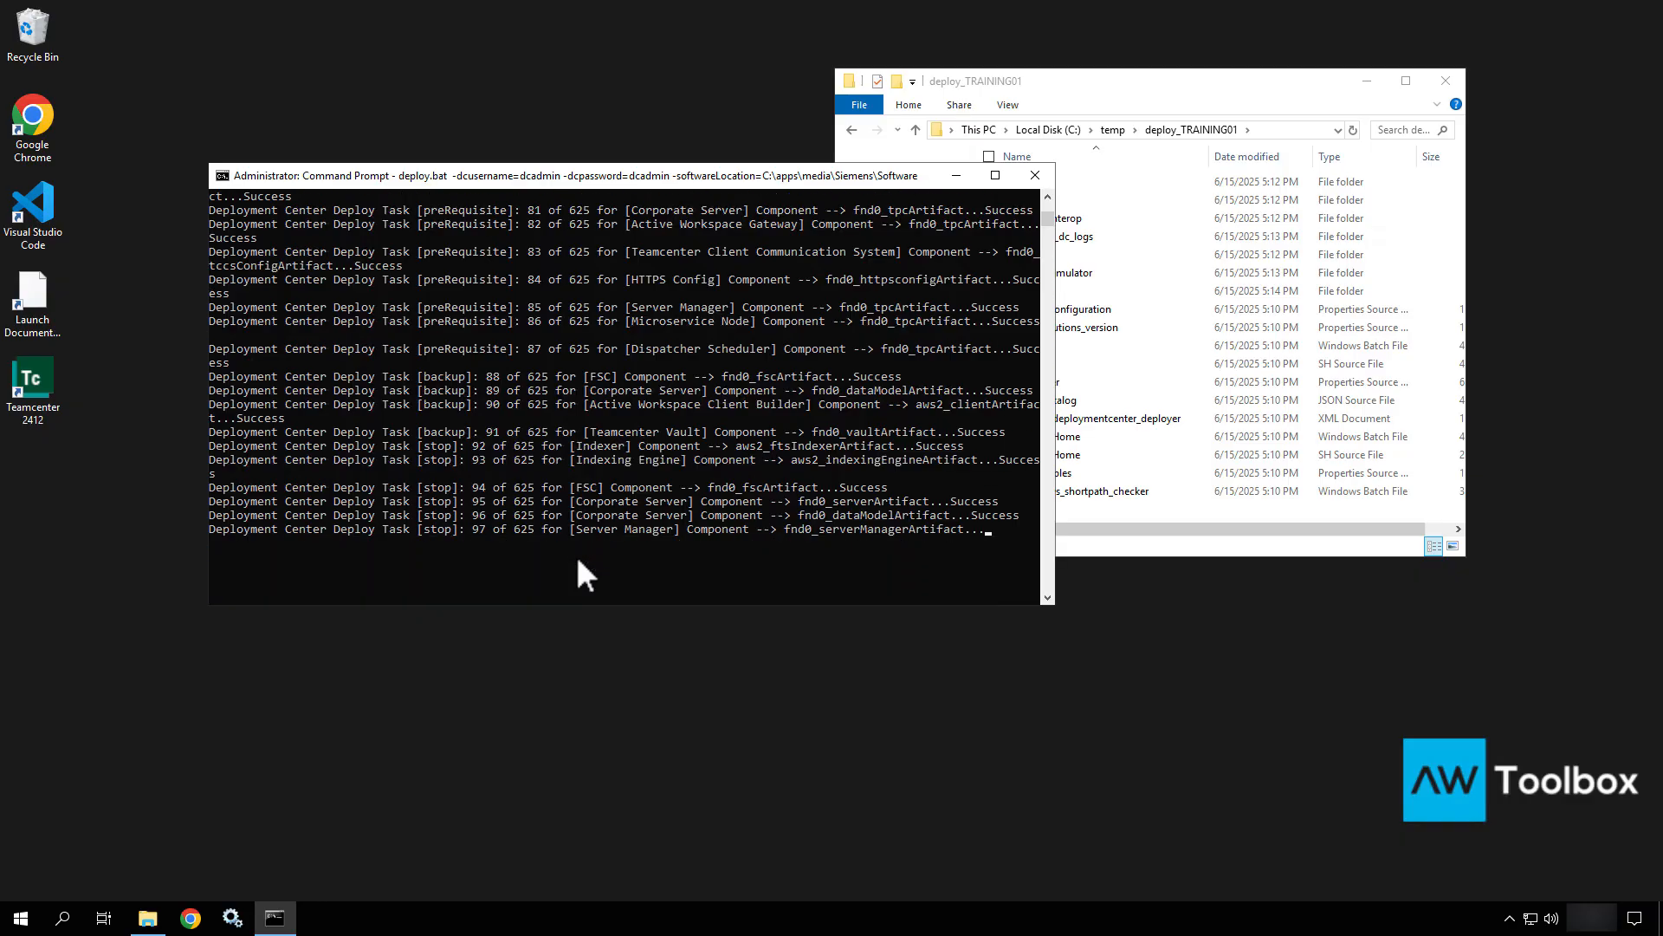
{"action": "scroll", "coordinate": [579, 561], "scroll_direction": "down", "scroll_amount": 1}
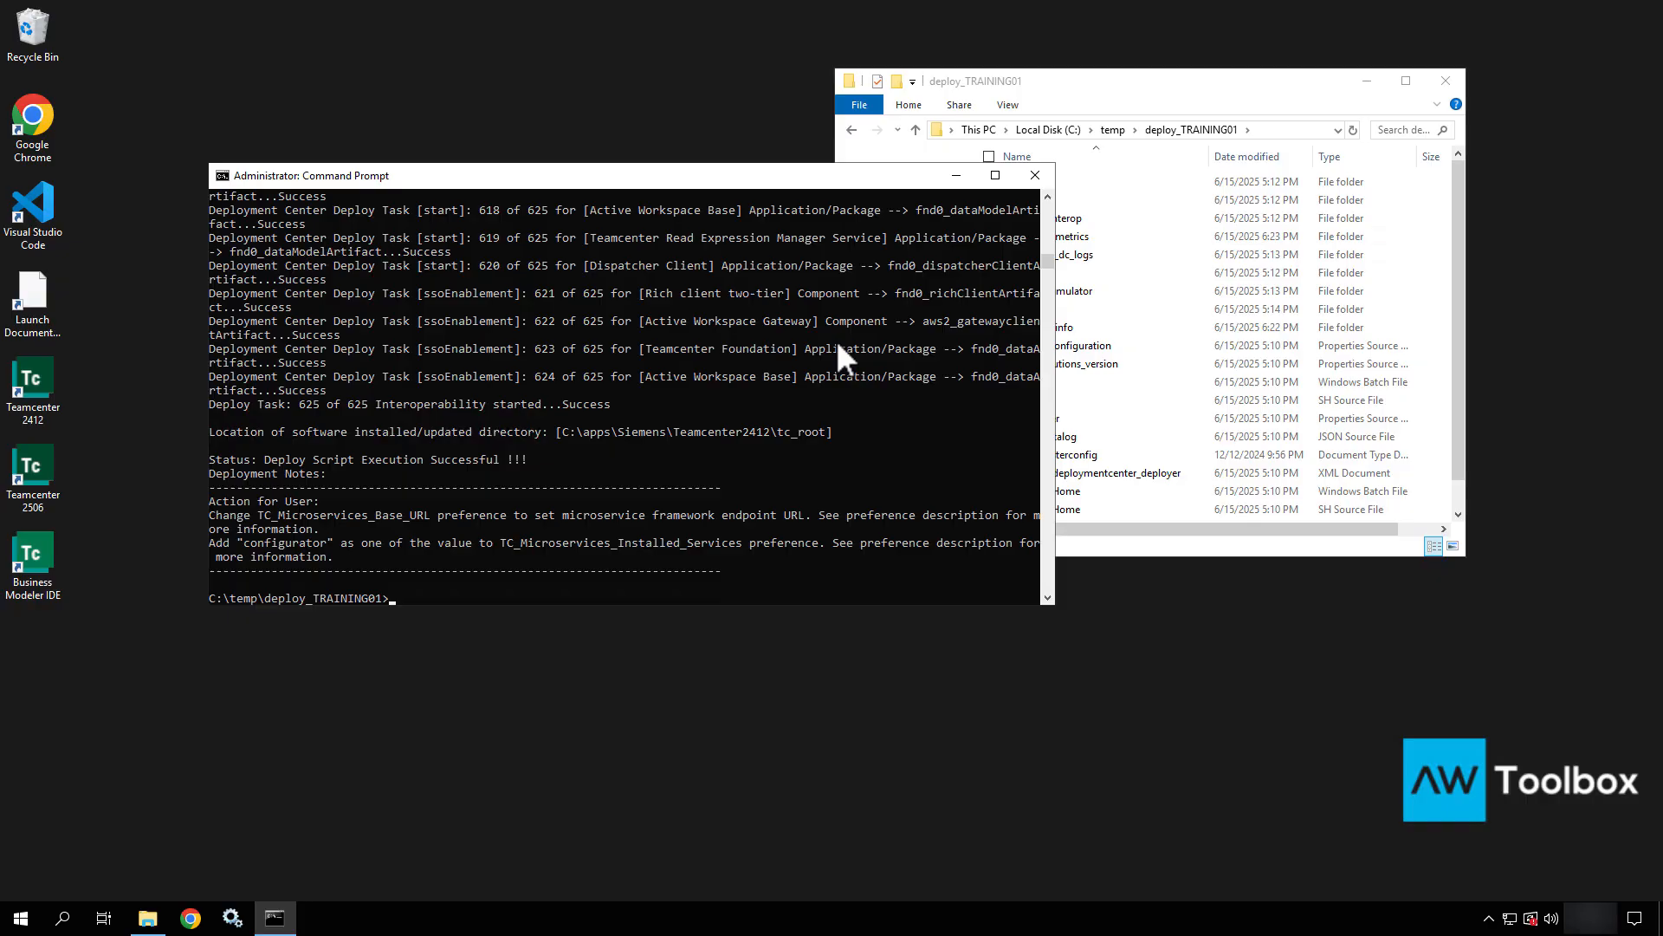
Review the deploy output in the console, then close Command Prompt with exit.
{"action": "left_click", "coordinate": [554, 347]}
{"action": "scroll", "coordinate": [553, 347], "scroll_direction": "up", "scroll_amount": 12}
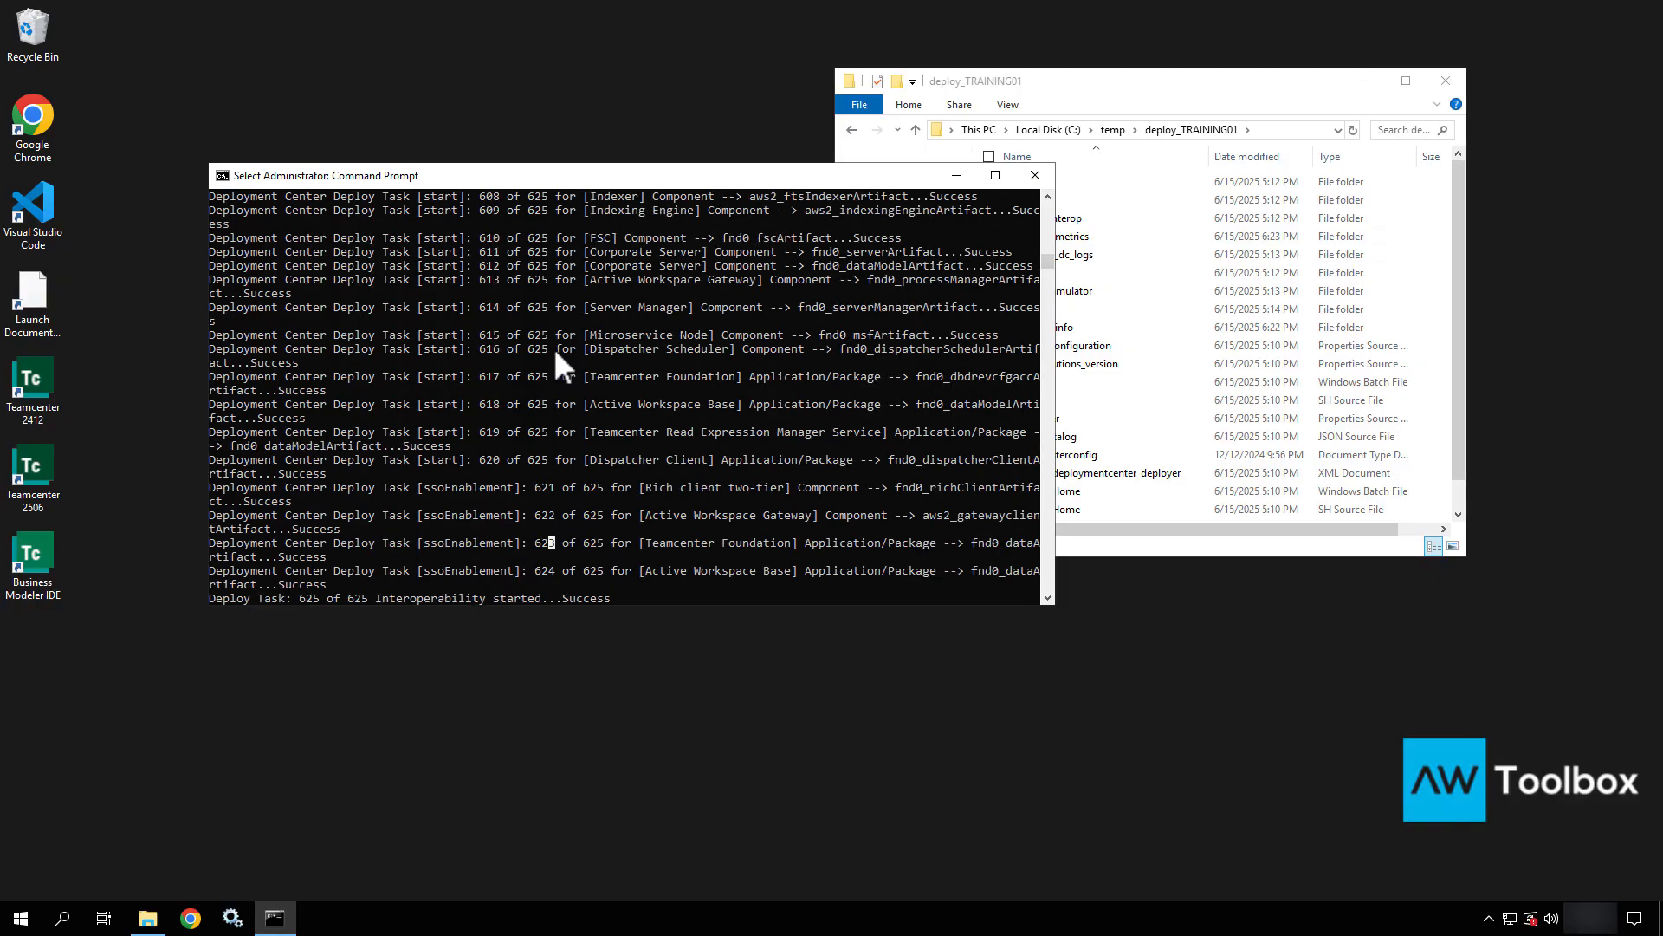
{"action": "scroll", "coordinate": [555, 353], "scroll_direction": "up", "scroll_amount": 5}
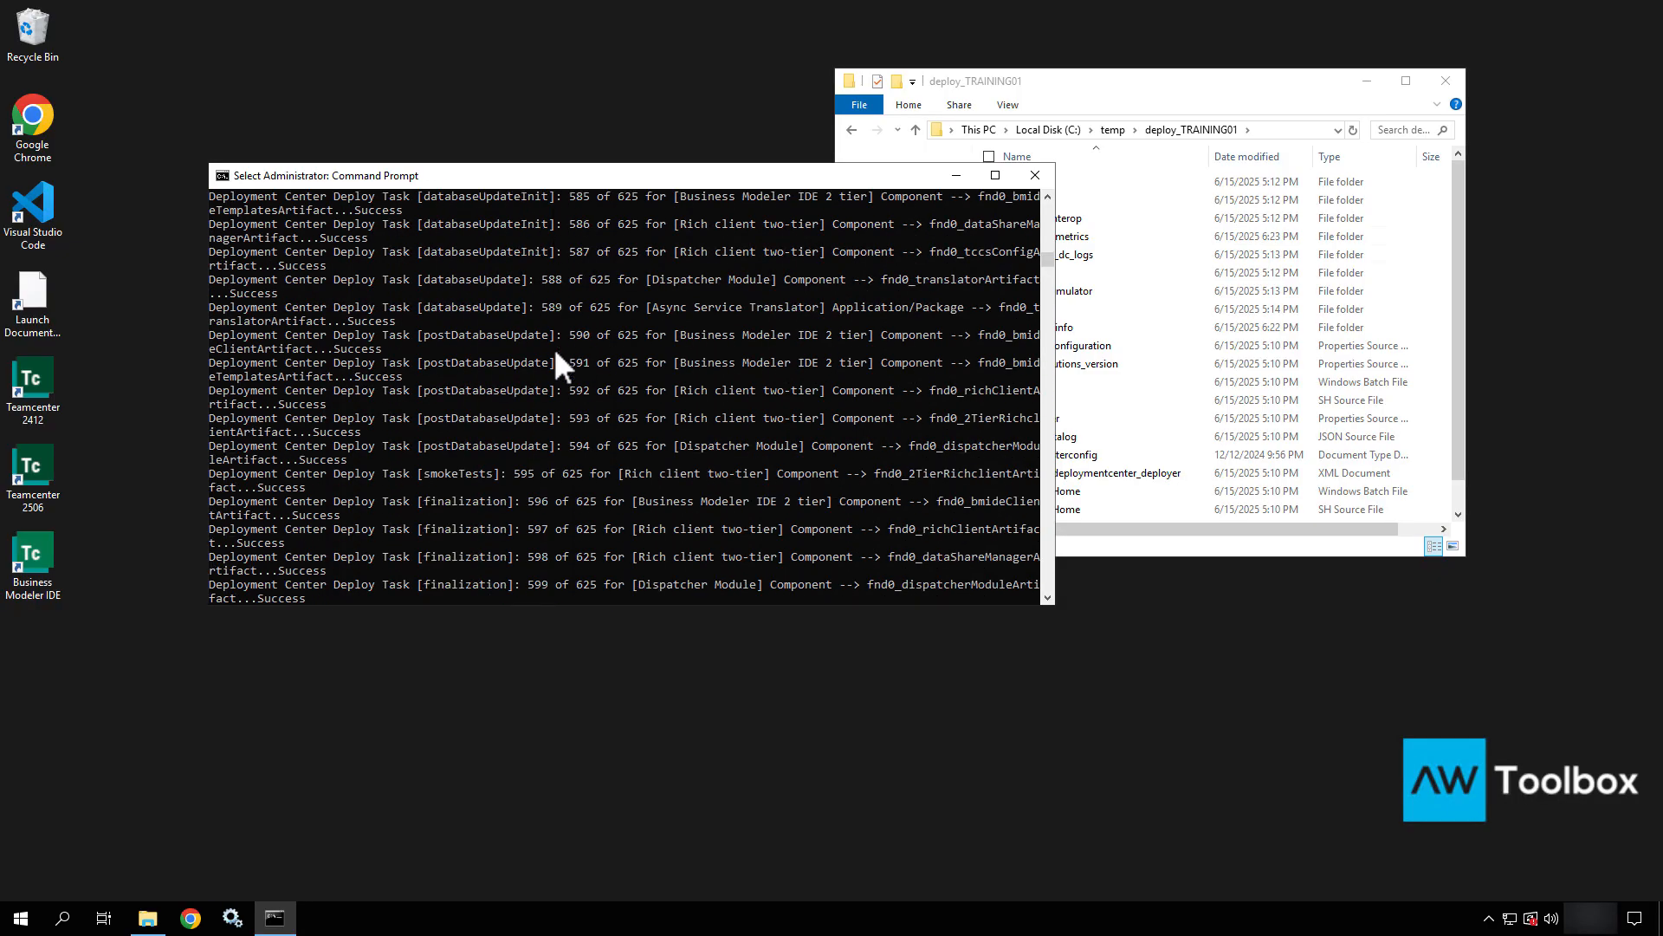
{"action": "scroll", "coordinate": [555, 352], "scroll_direction": "down", "scroll_amount": 20}
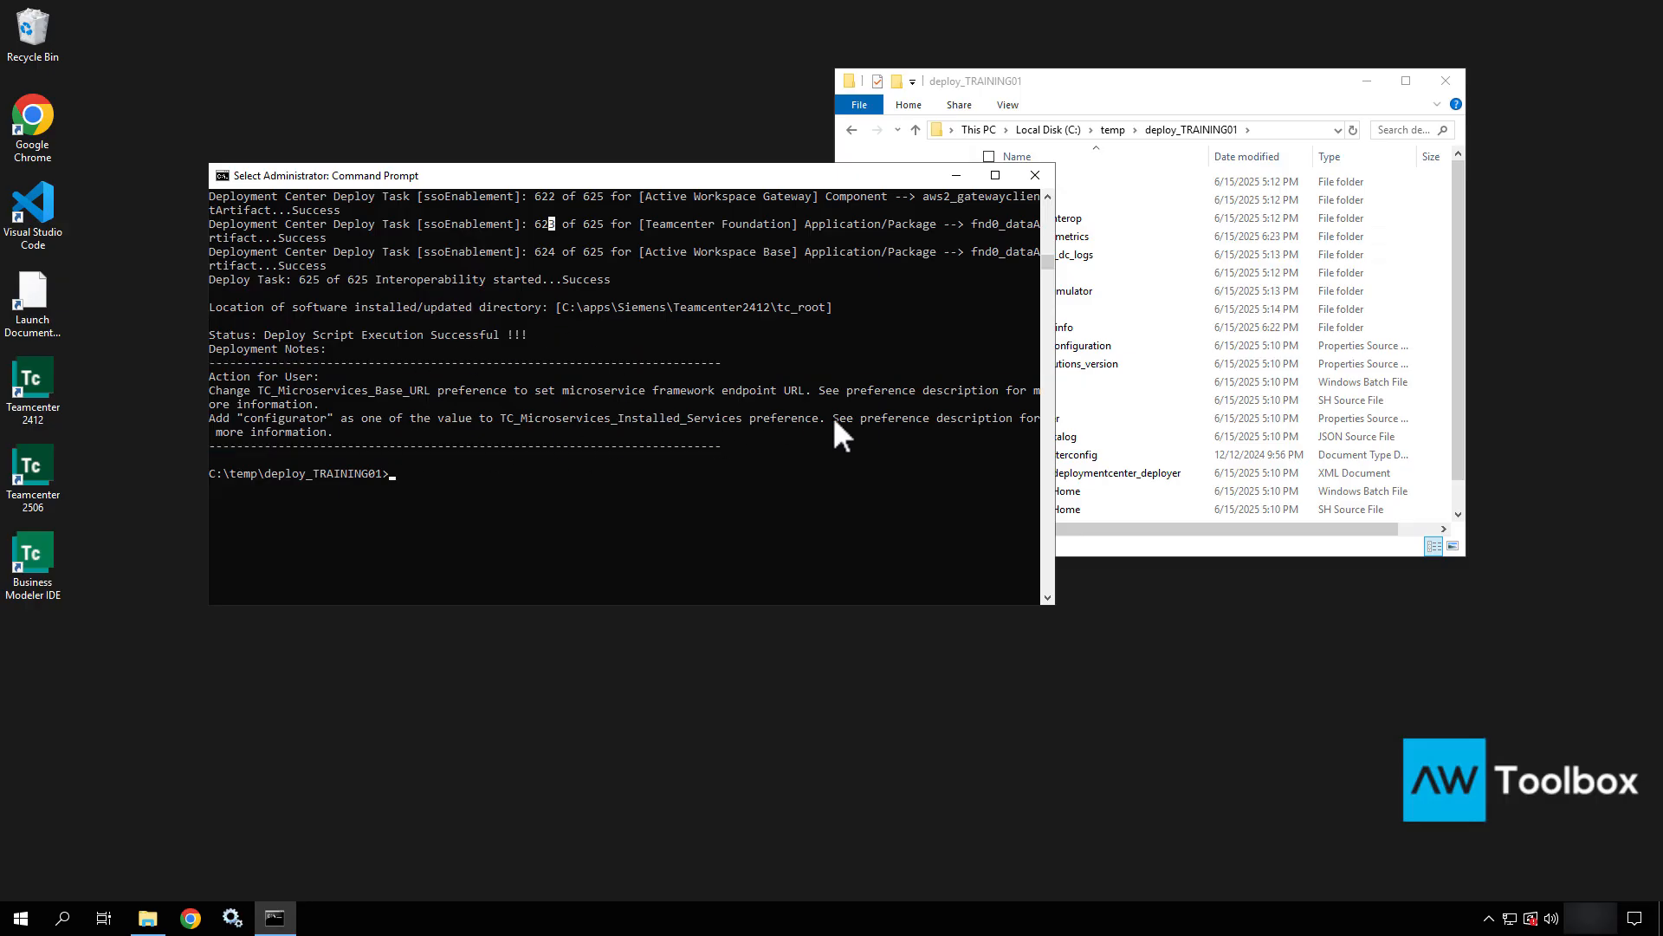
{"action": "key", "text": "Escape"}
{"action": "type", "text": "exit"}
{"action": "key", "text": "Return"}
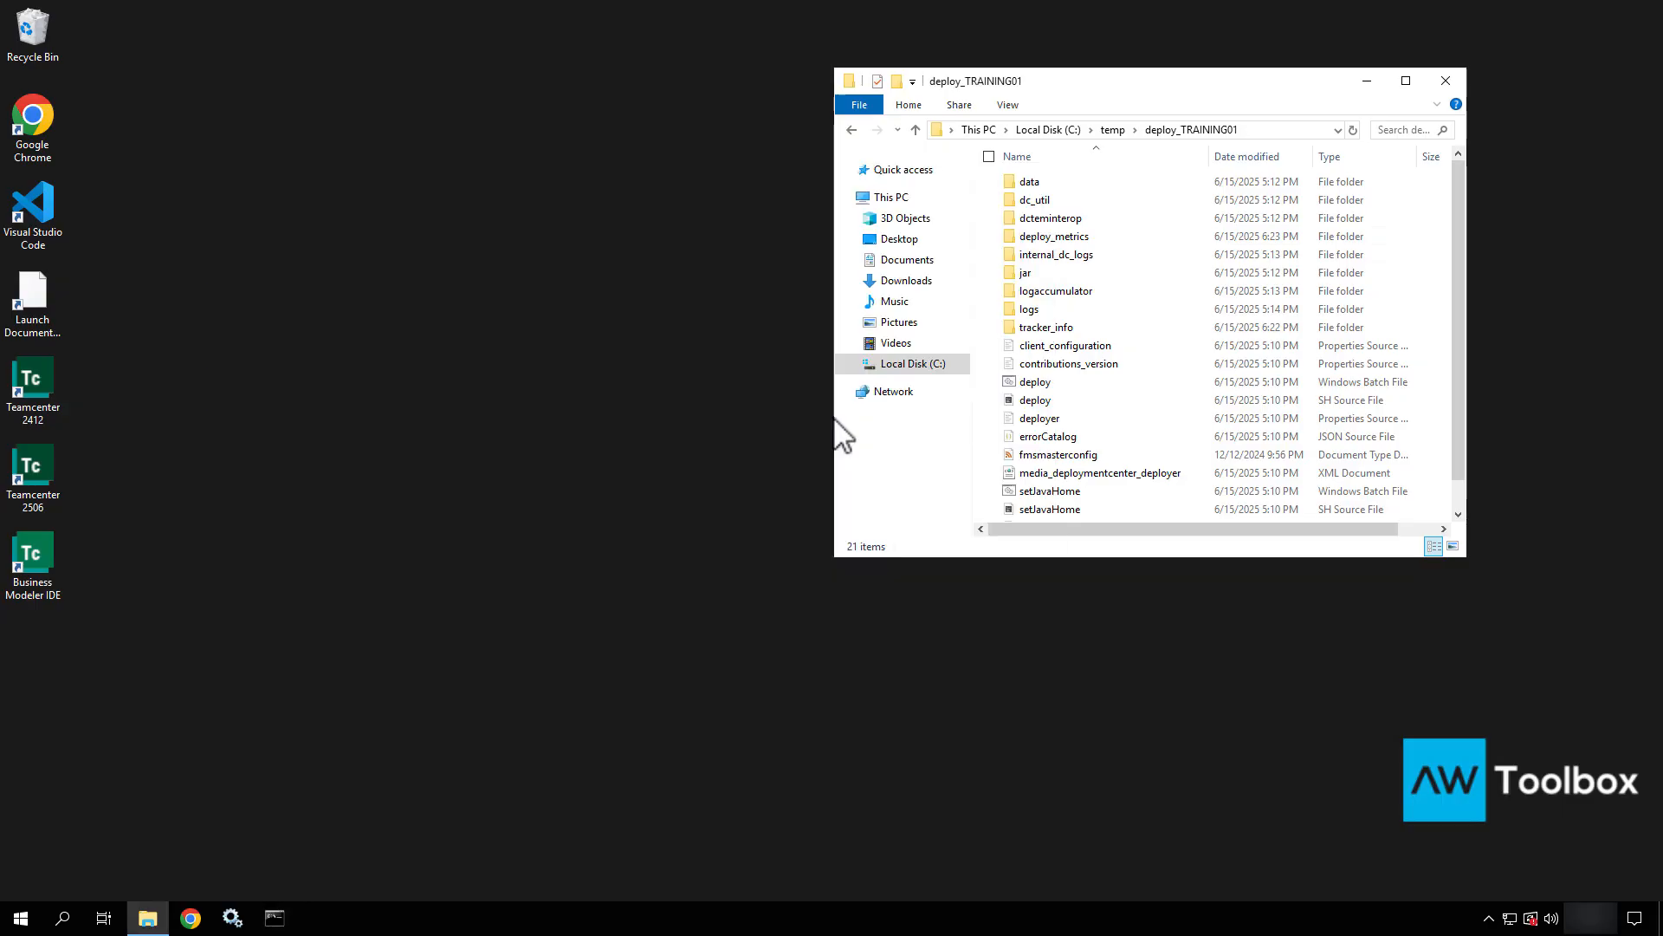
Close the deploy_TRAINING01 window and highlight the new Teamcenter 2506 and Business Modeler IDE shortcuts.
{"action": "left_click", "coordinate": [1446, 80]}
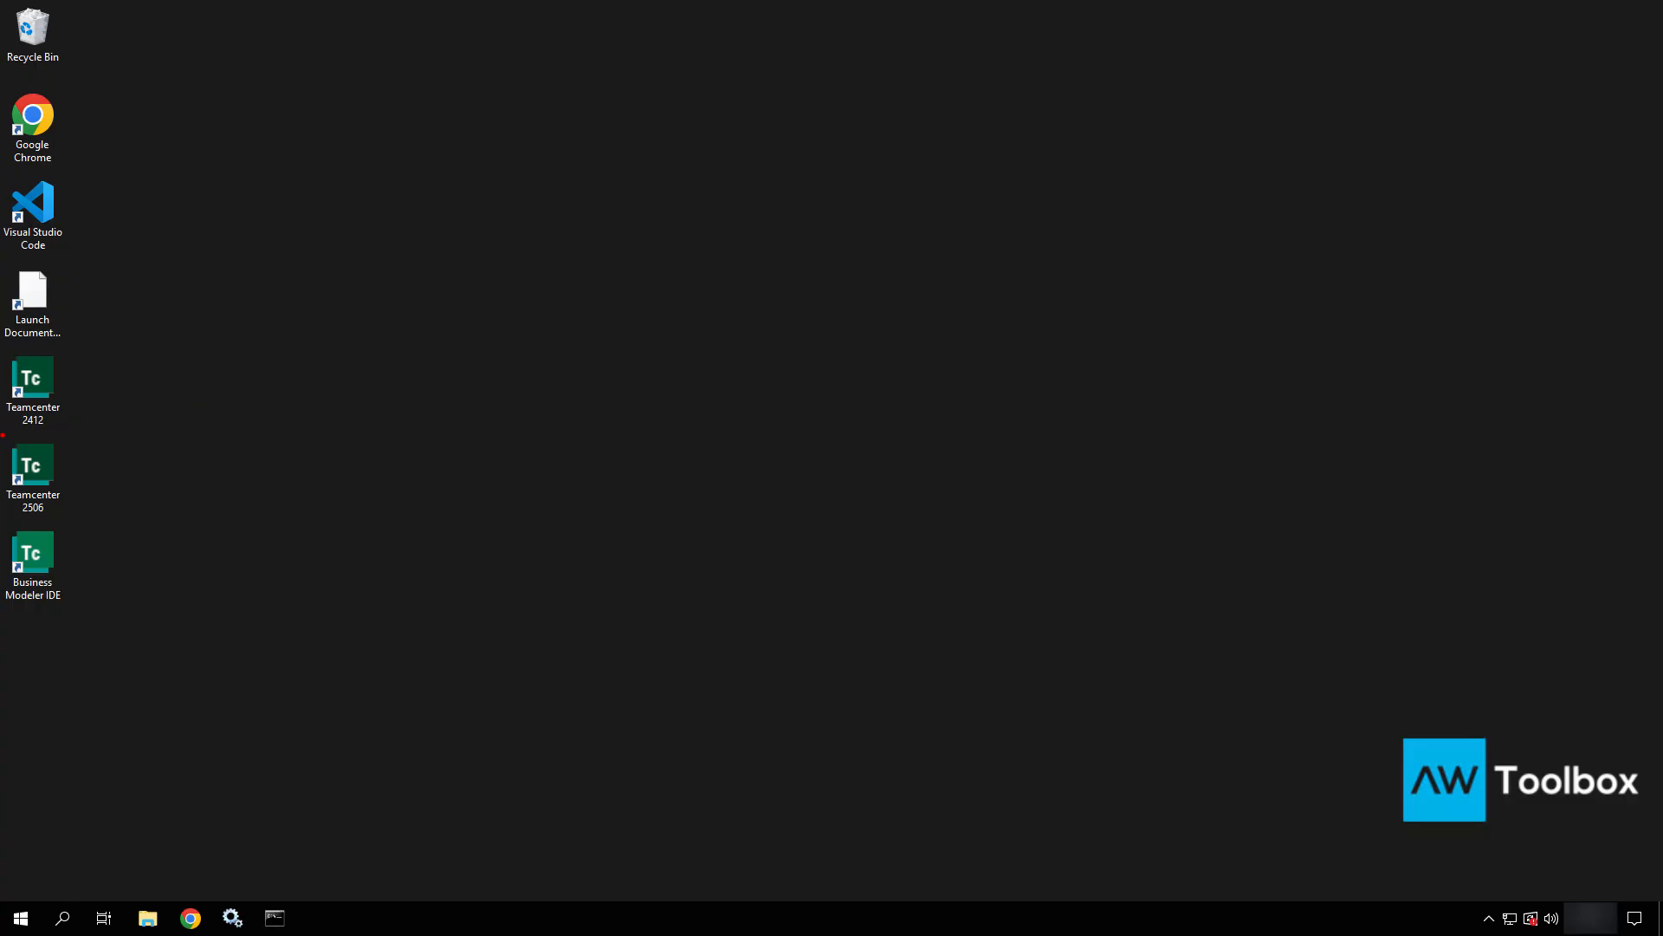
{"action": "mouse_move", "coordinate": [2, 434]}
{"action": "left_mouse_down", "text": "ctrl"}
{"action": "mouse_move", "coordinate": [104, 586]}
{"action": "mouse_move", "coordinate": [98, 622]}
{"action": "left_mouse_up", "text": "ctrl"}
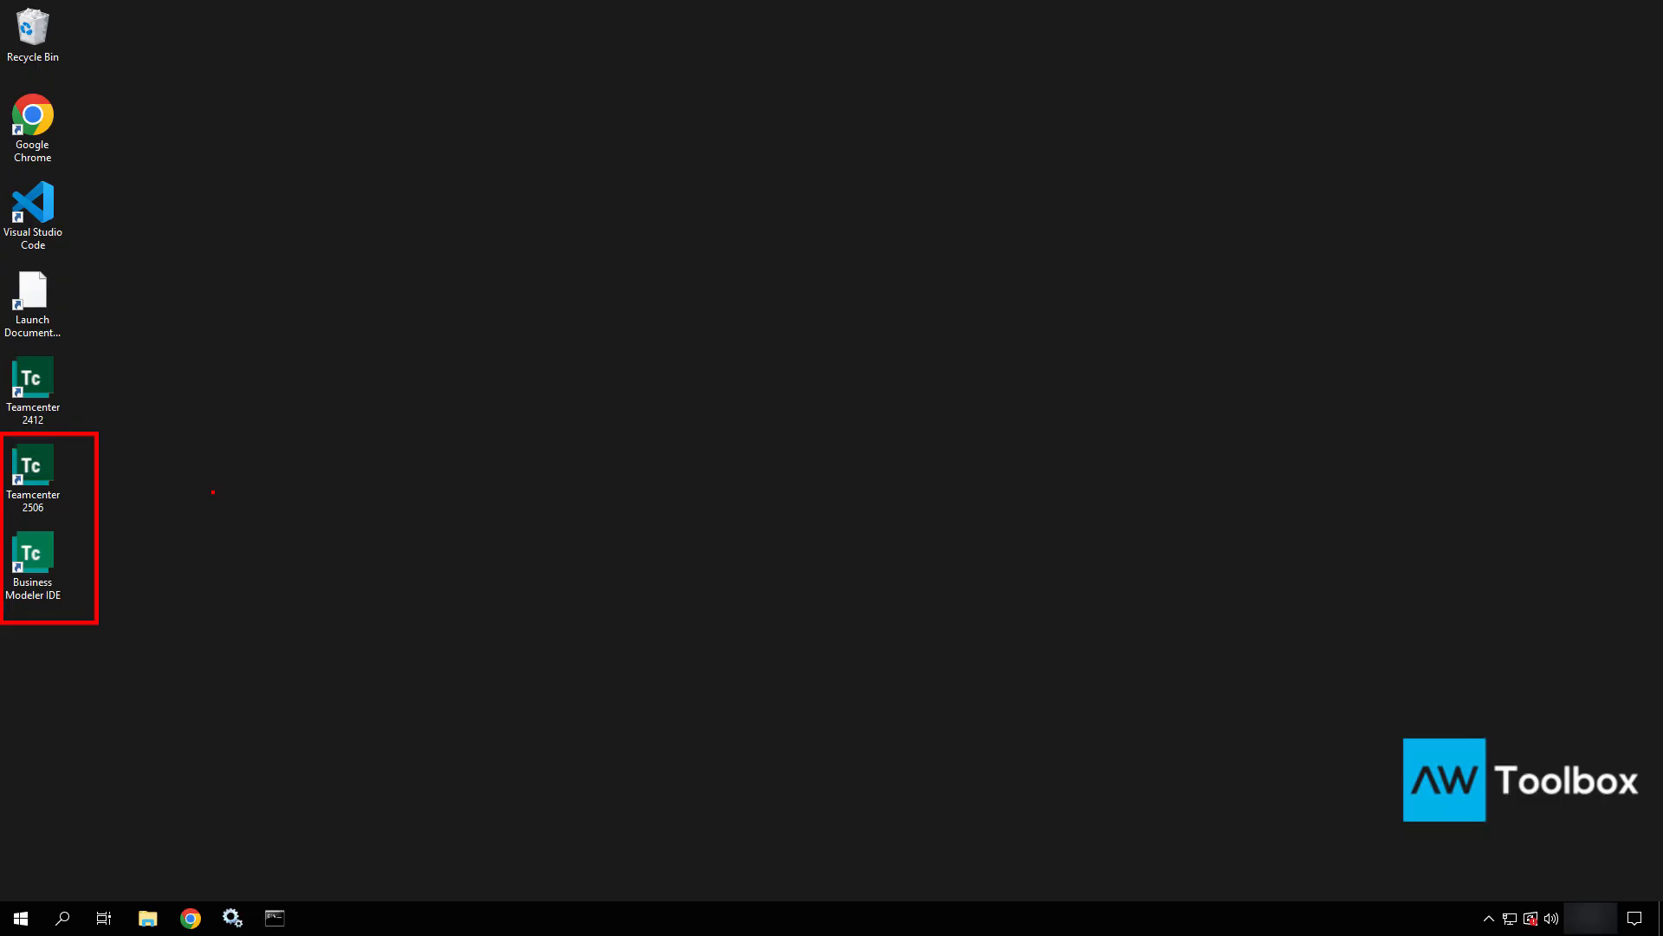
{"action": "key", "text": "Escape"}
{"action": "left_click", "coordinate": [38, 389]}
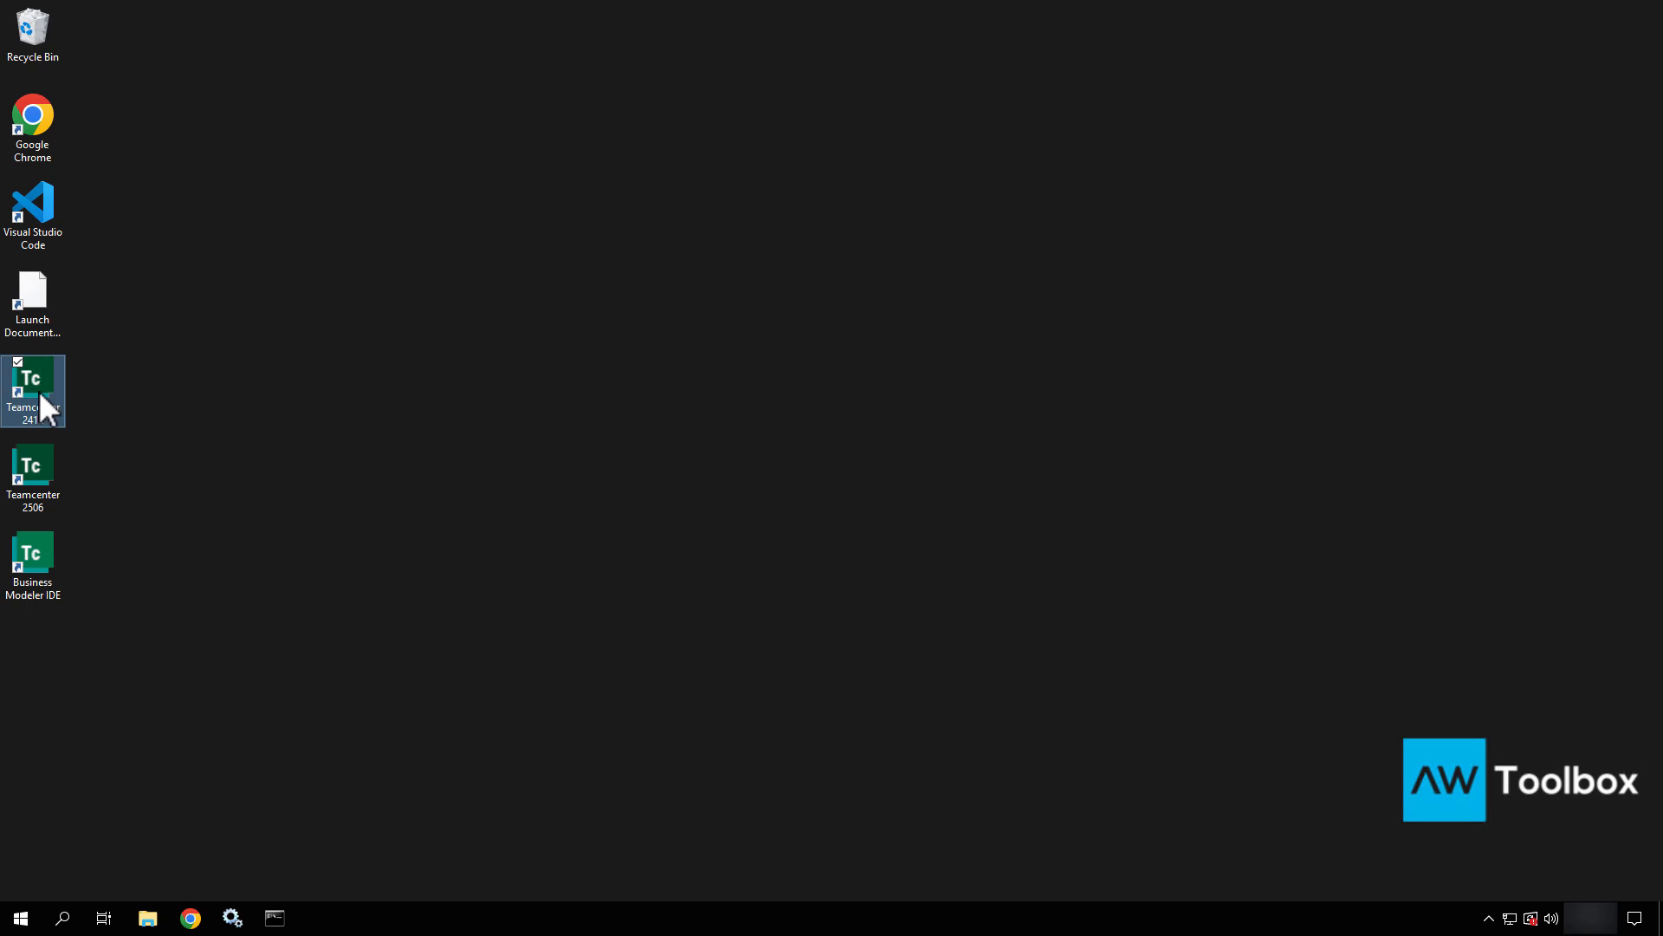
Open C:\apps\Siemens\Teamcenter2412\tc_root via the Teamcenter 2412 shortcut's file location.
{"action": "right_click", "coordinate": [38, 389]}
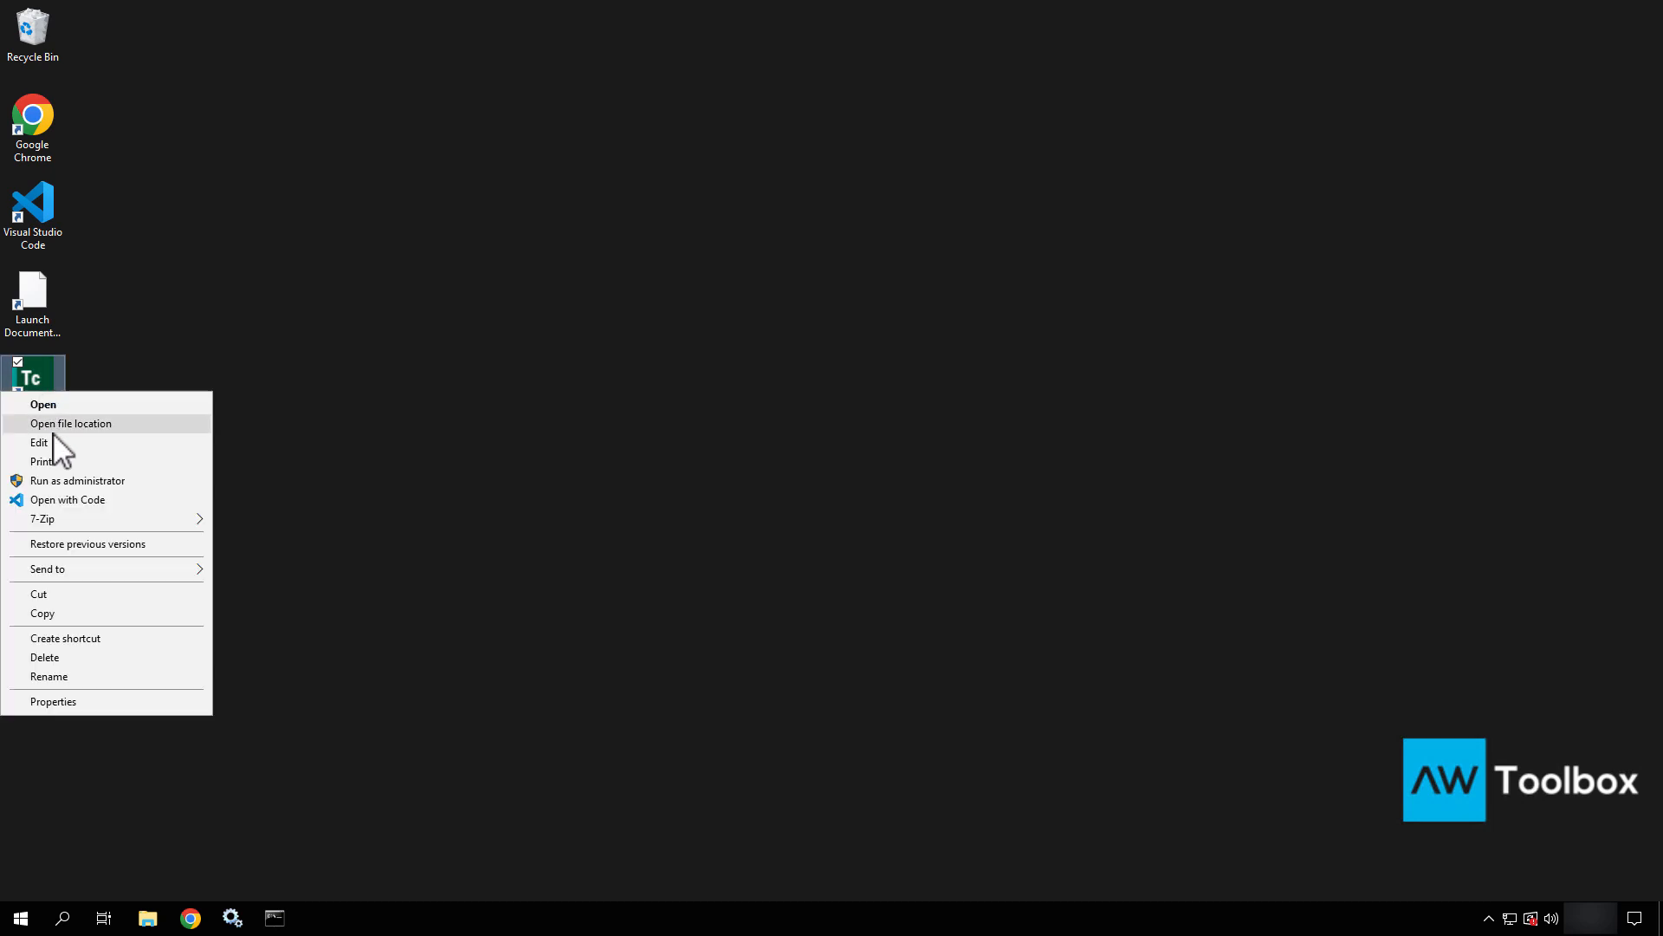
{"action": "left_click", "coordinate": [53, 428]}
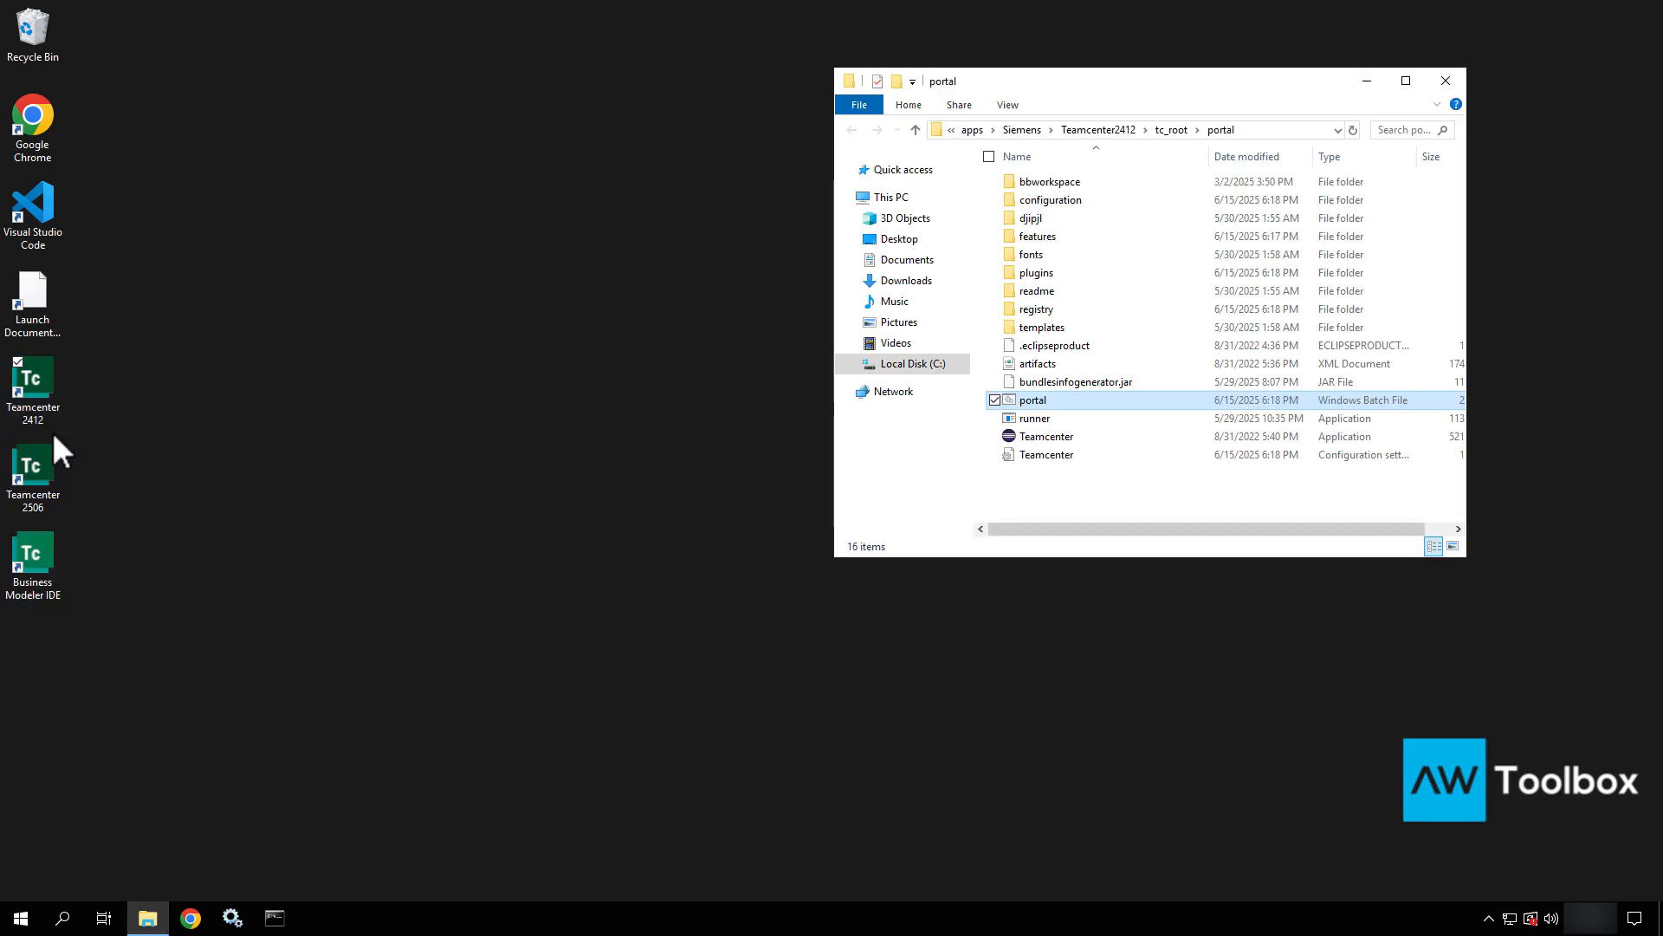
{"action": "left_click", "coordinate": [1027, 130]}
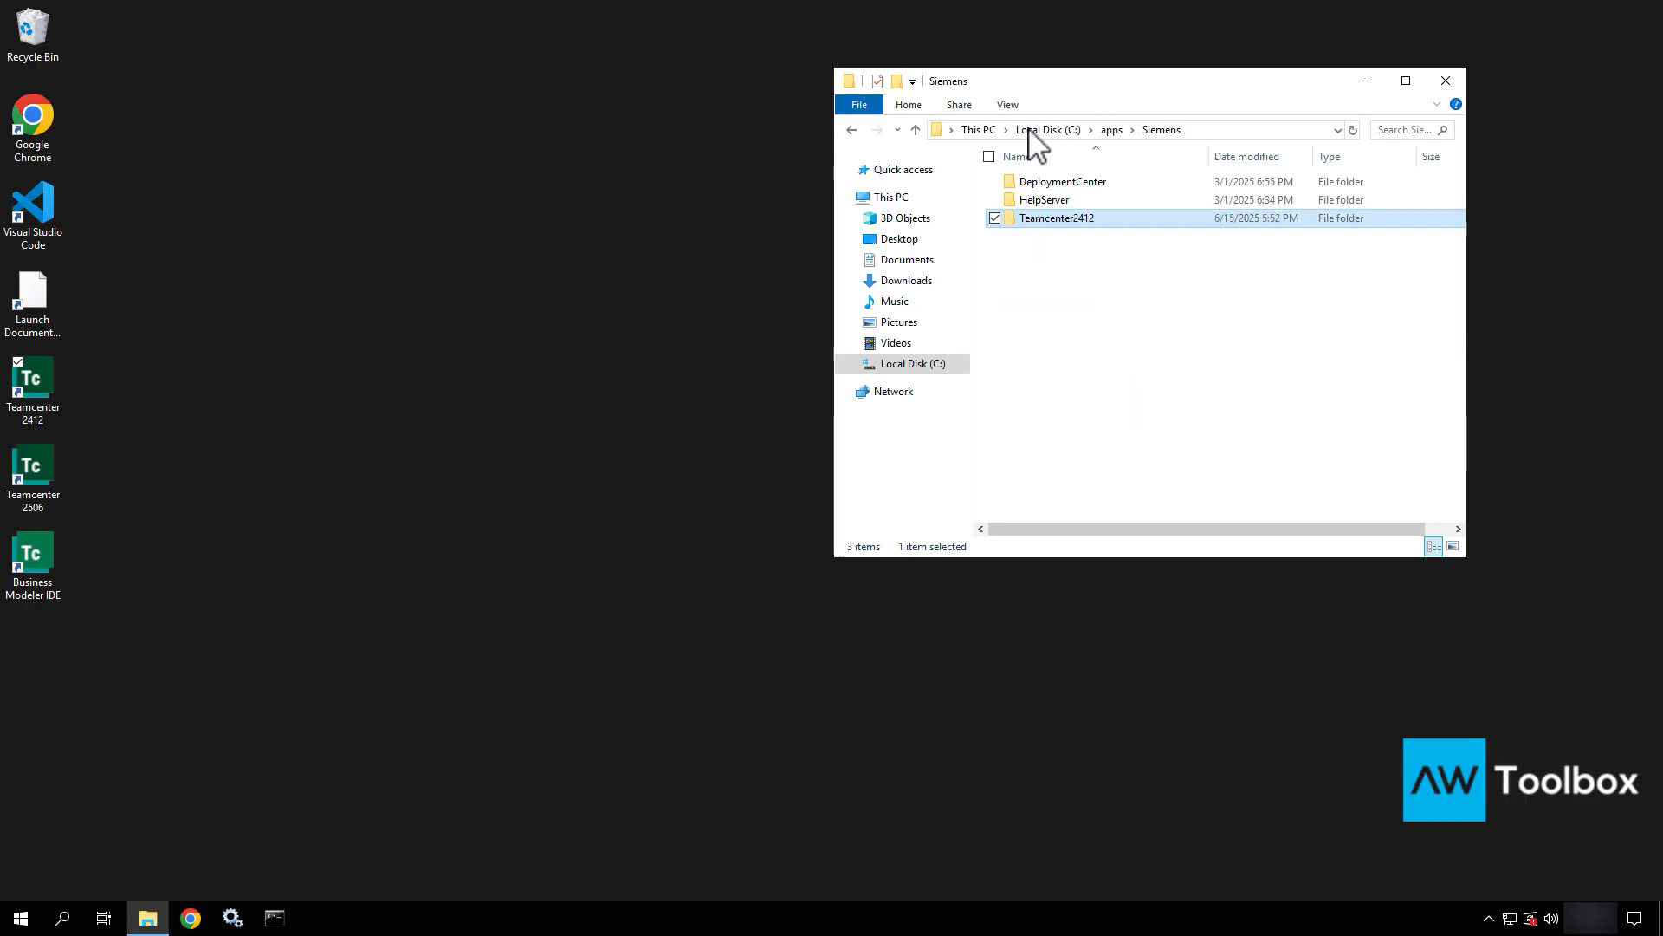
{"action": "double_click", "coordinate": [1074, 222]}
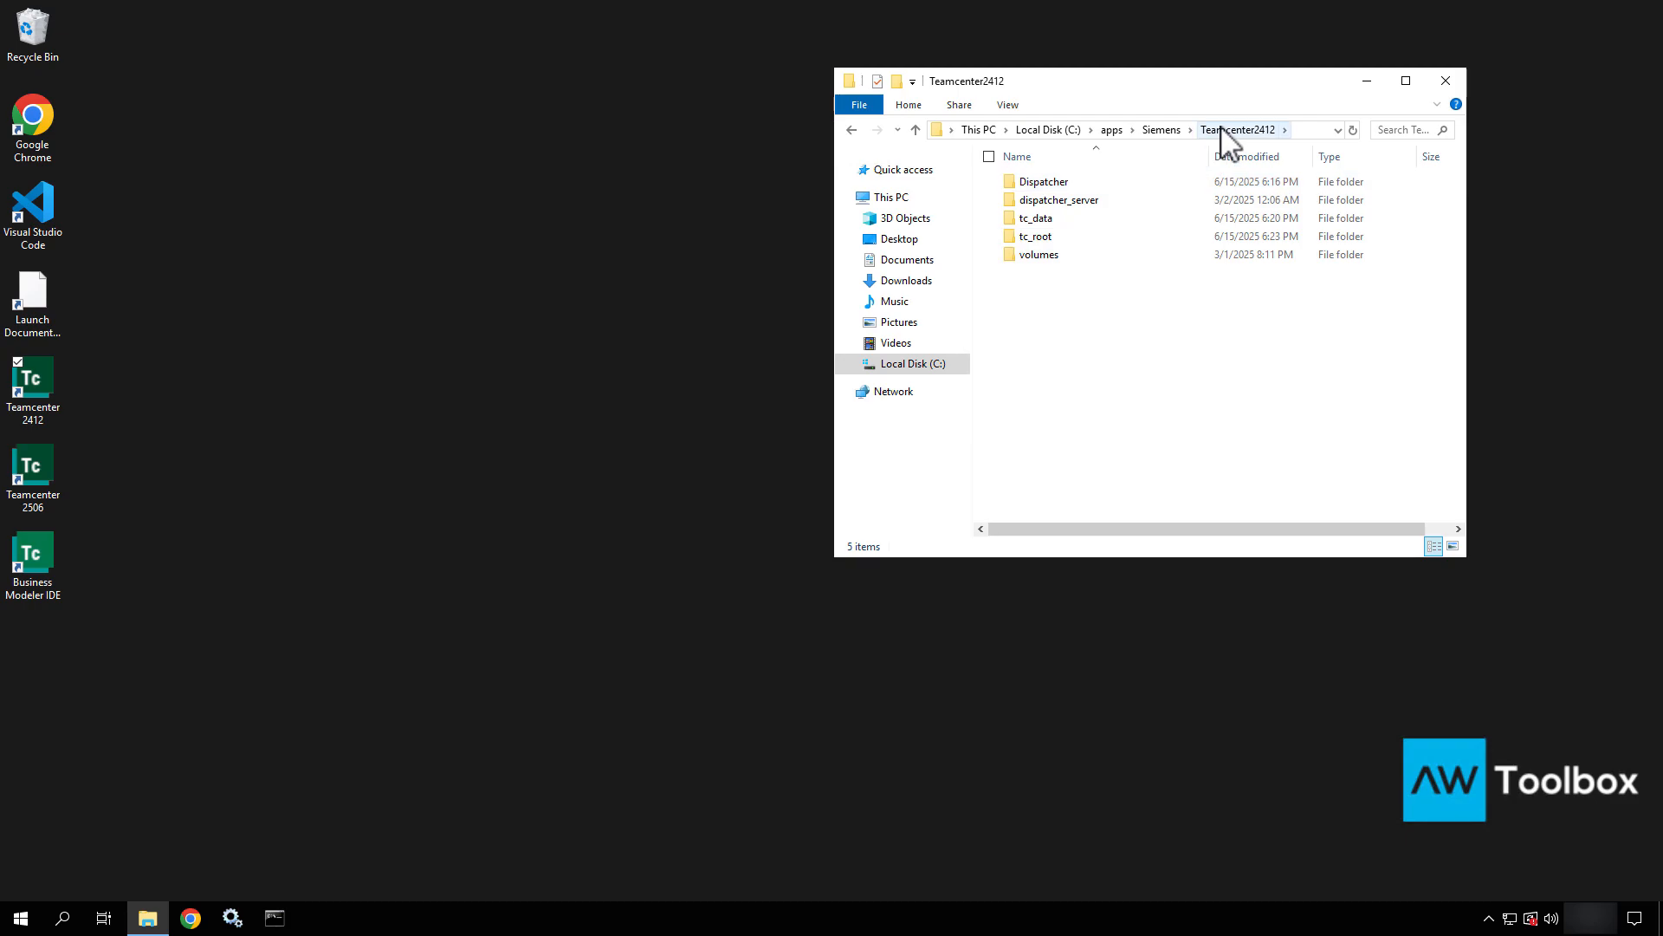
{"action": "double_click", "coordinate": [1090, 239]}
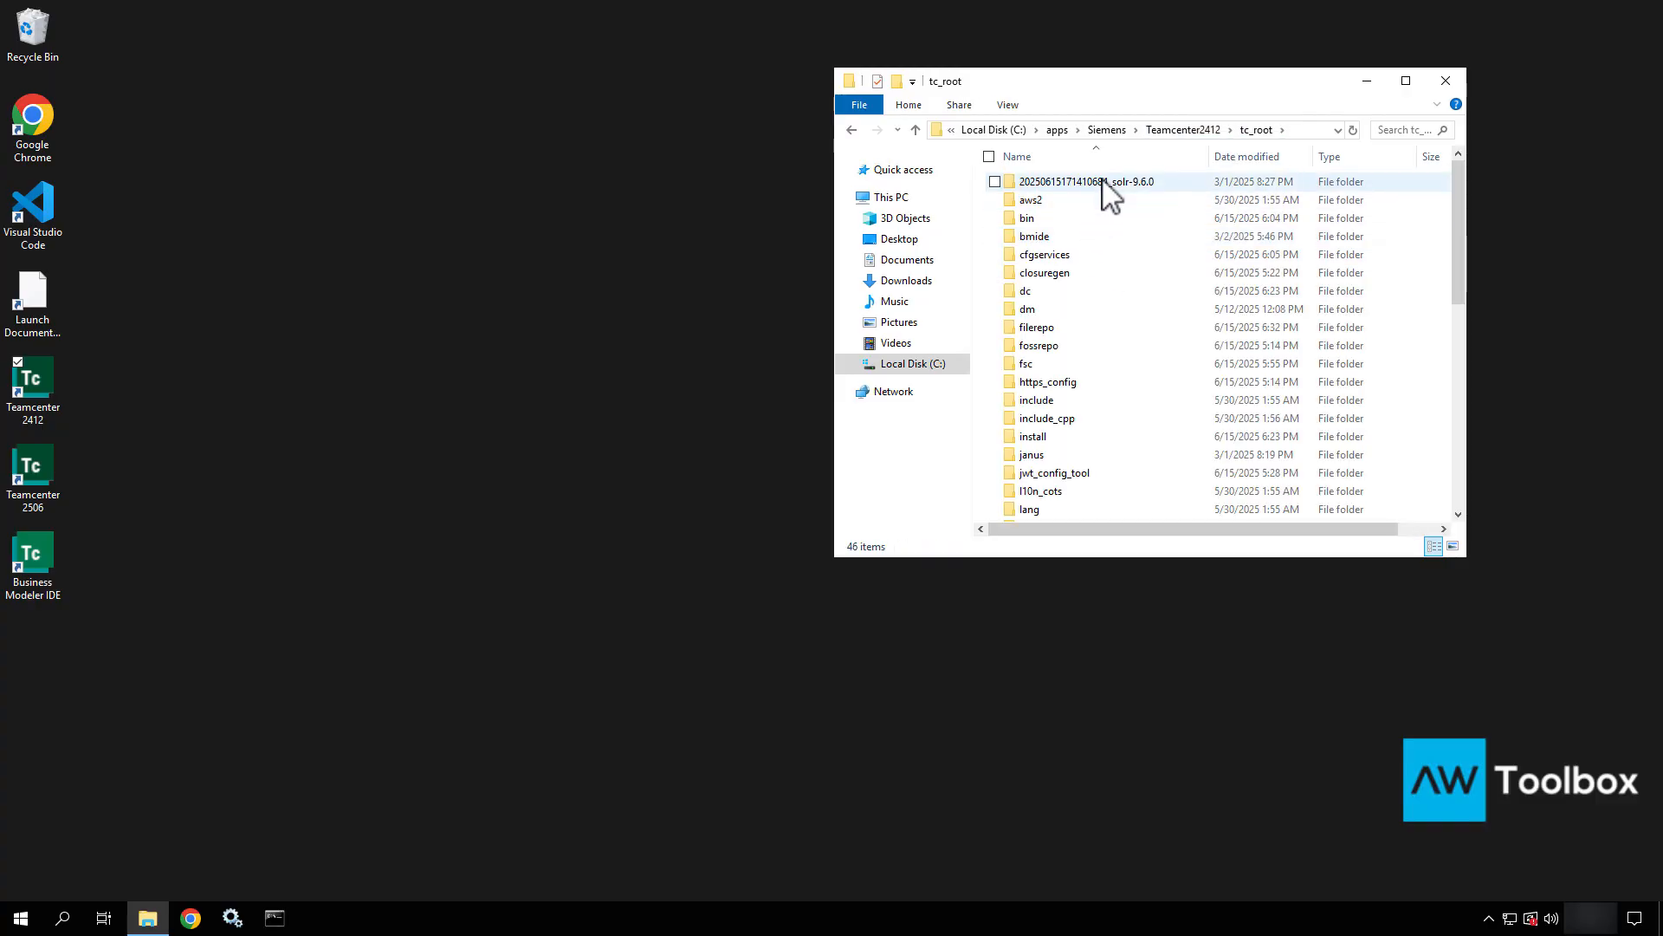
{"action": "scroll", "coordinate": [1086, 421], "scroll_direction": "down", "scroll_amount": 4}
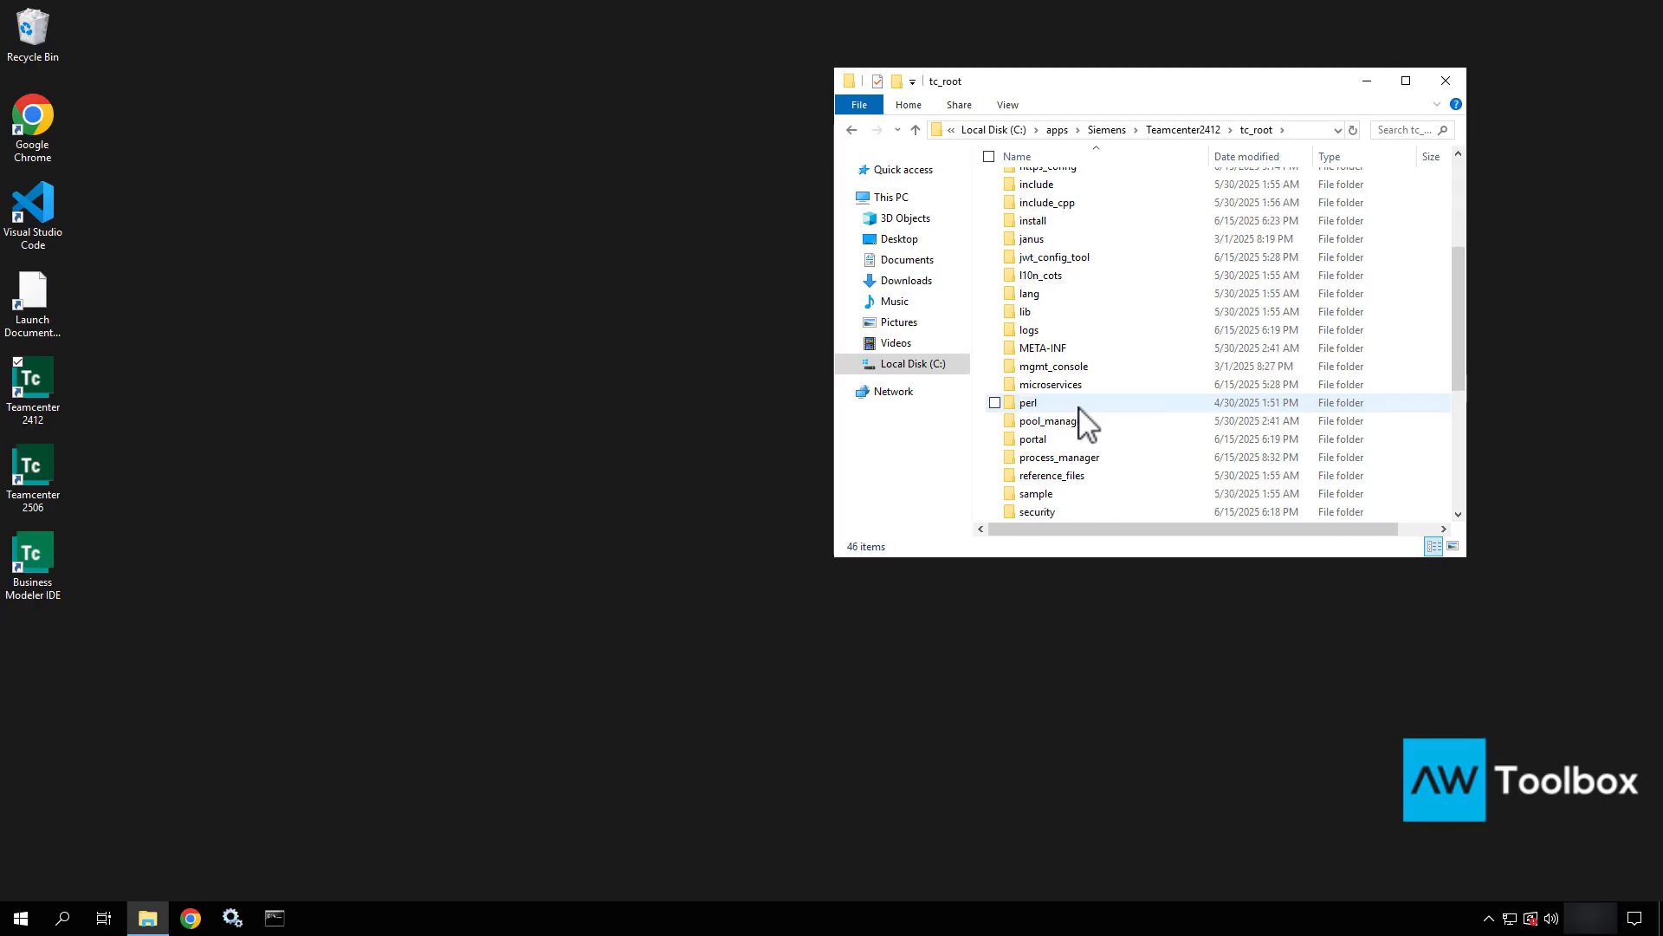
{"action": "scroll", "coordinate": [1080, 414], "scroll_direction": "down", "scroll_amount": 4}
{"action": "left_click", "coordinate": [1074, 350]}
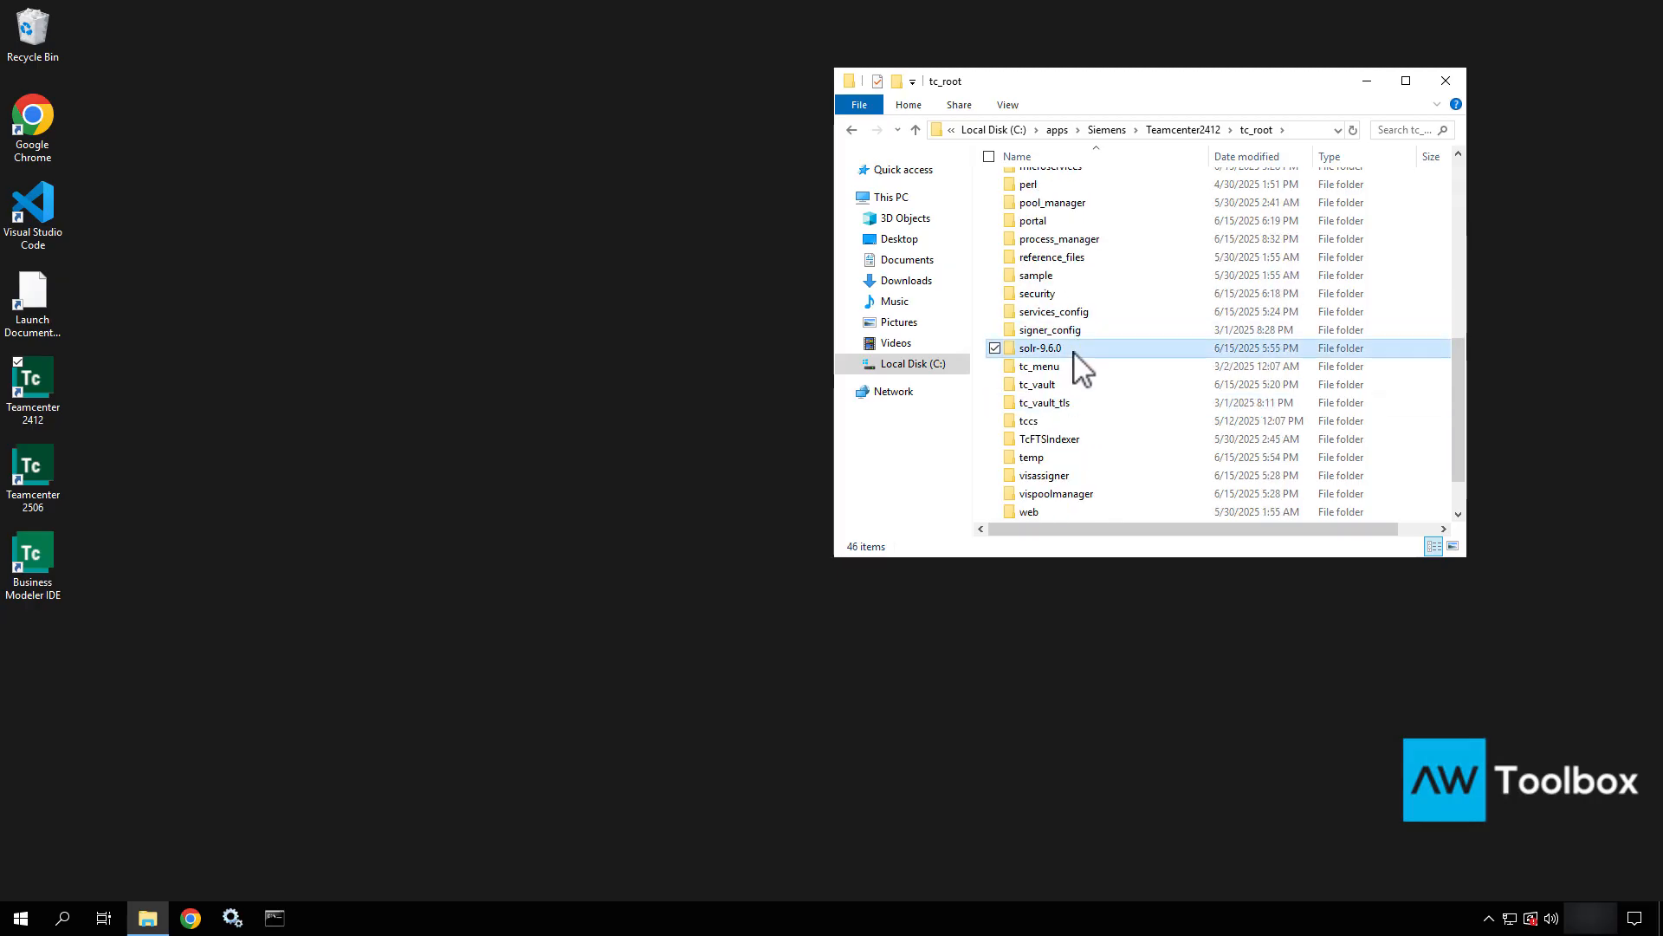
{"action": "scroll", "coordinate": [1081, 362], "scroll_direction": "up", "scroll_amount": 8}
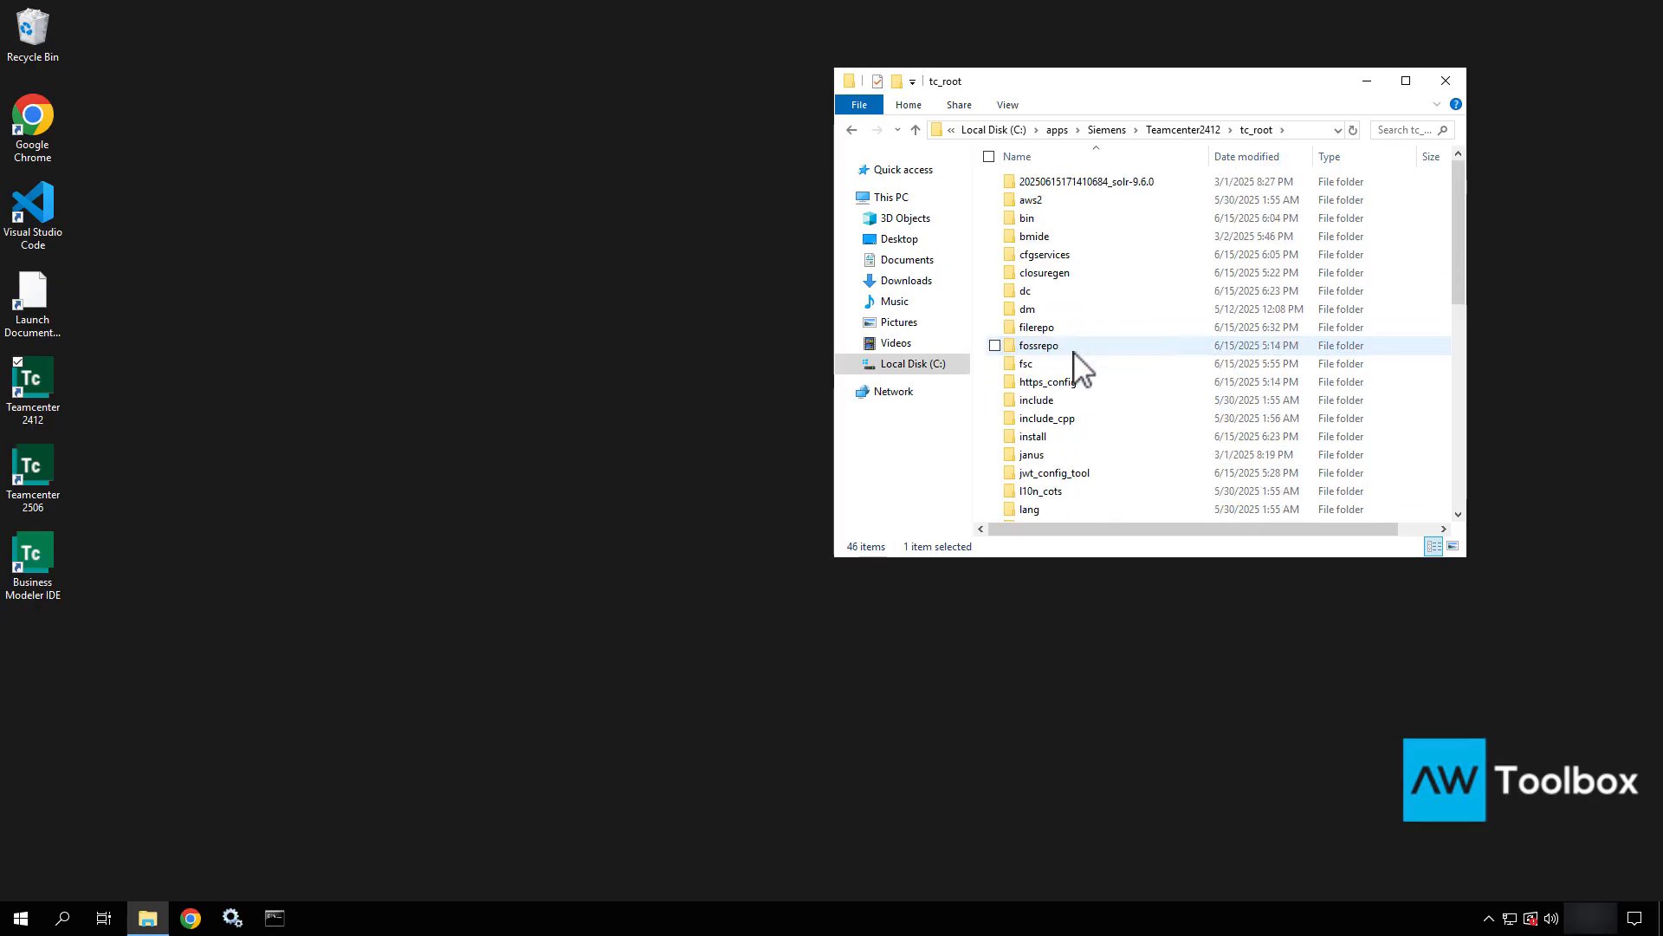
{"action": "left_click", "coordinate": [1078, 186]}
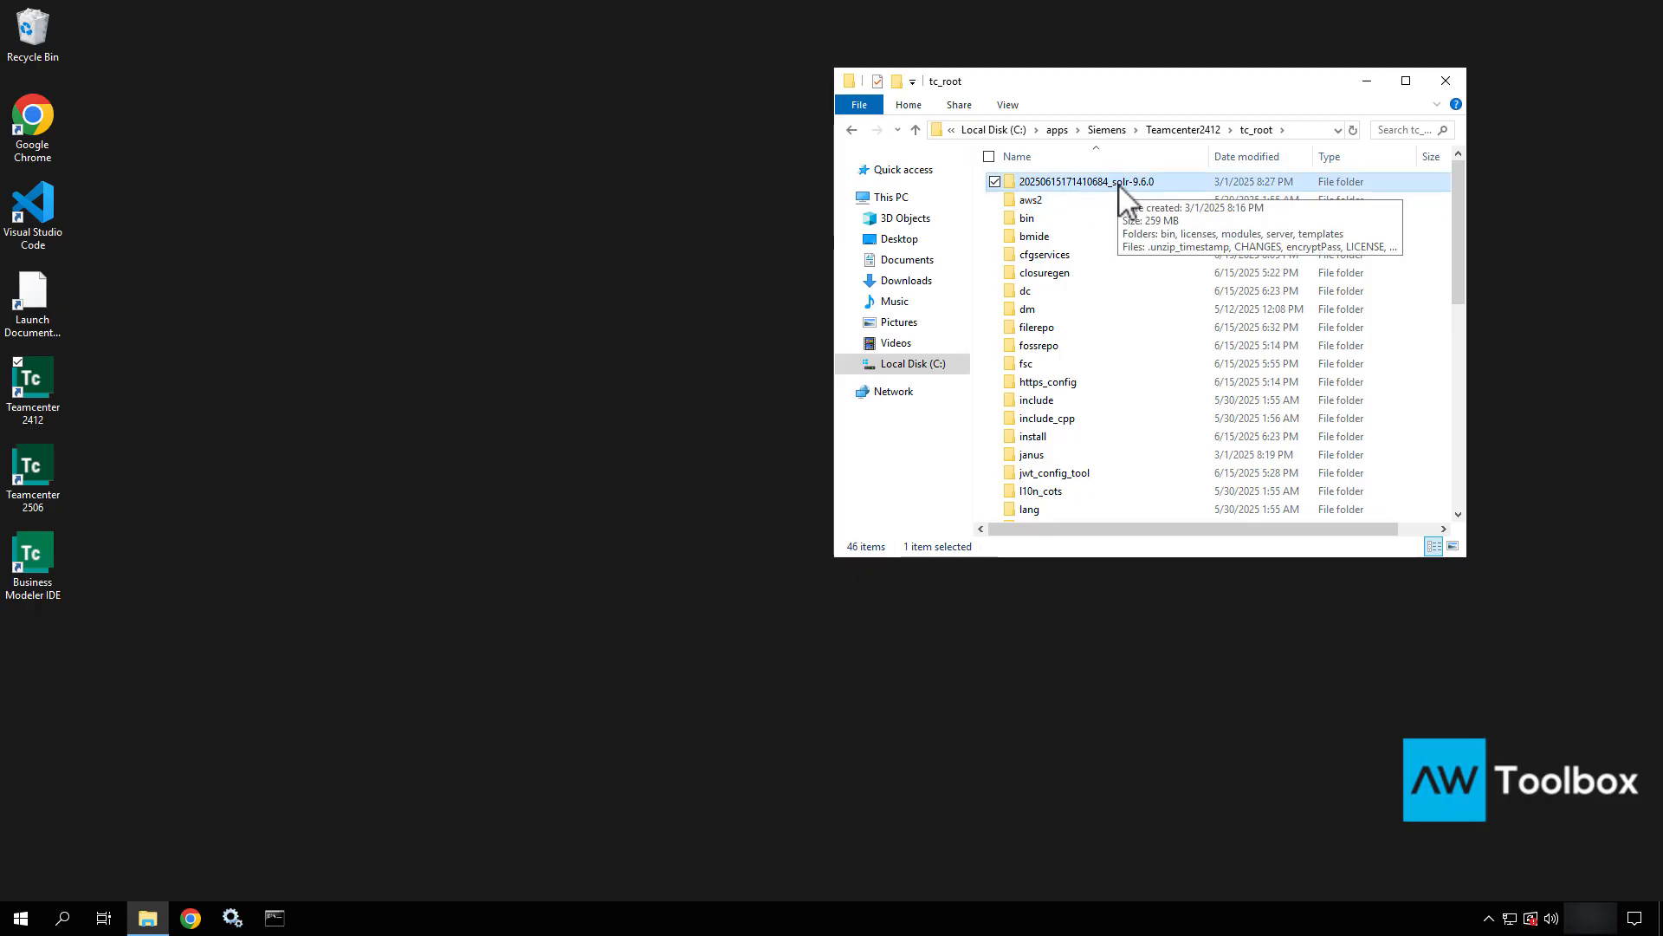
{"action": "double_click", "coordinate": [1118, 183]}
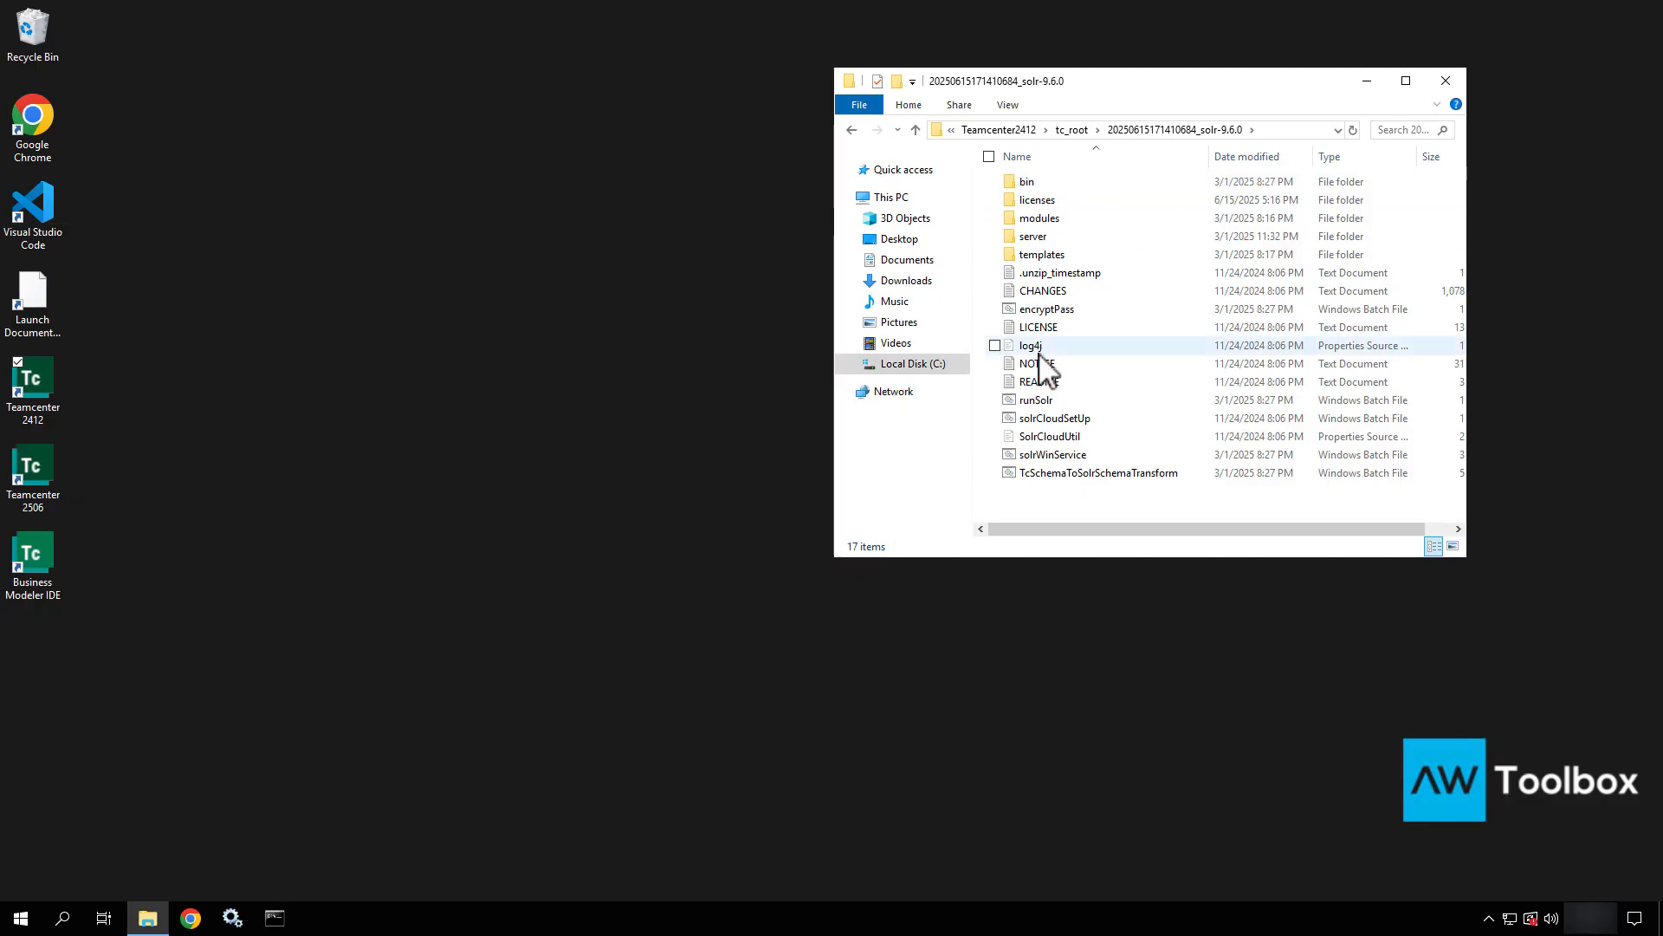
{"action": "left_click", "coordinate": [853, 131]}
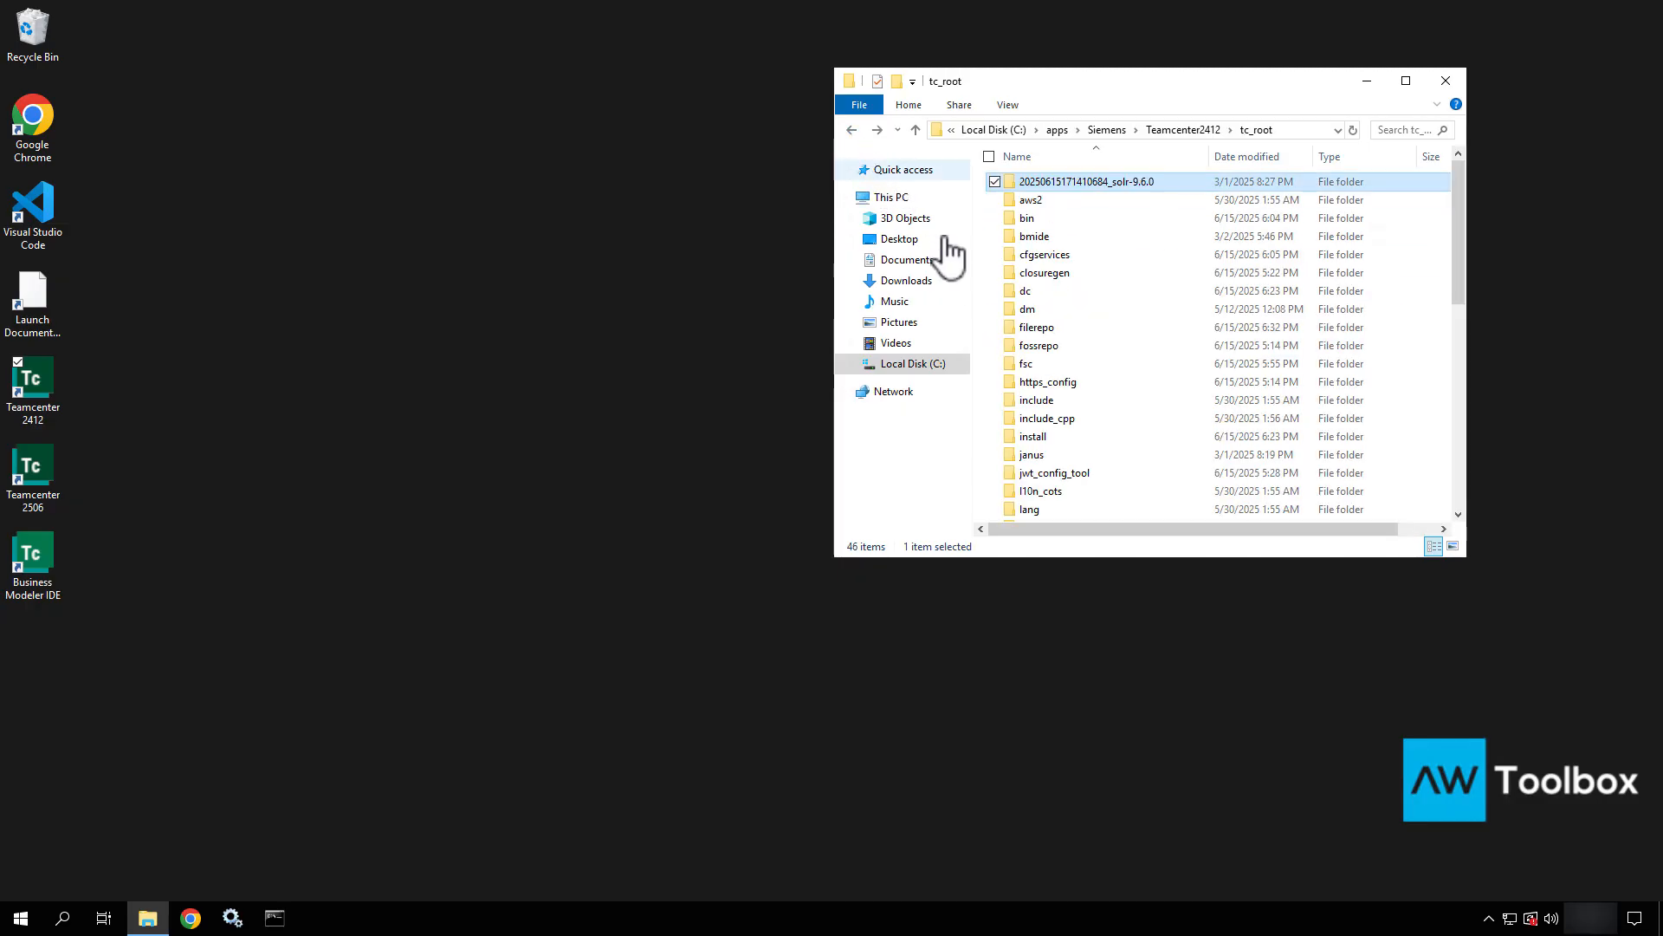
{"action": "scroll", "coordinate": [1083, 433], "scroll_direction": "down", "scroll_amount": 9}
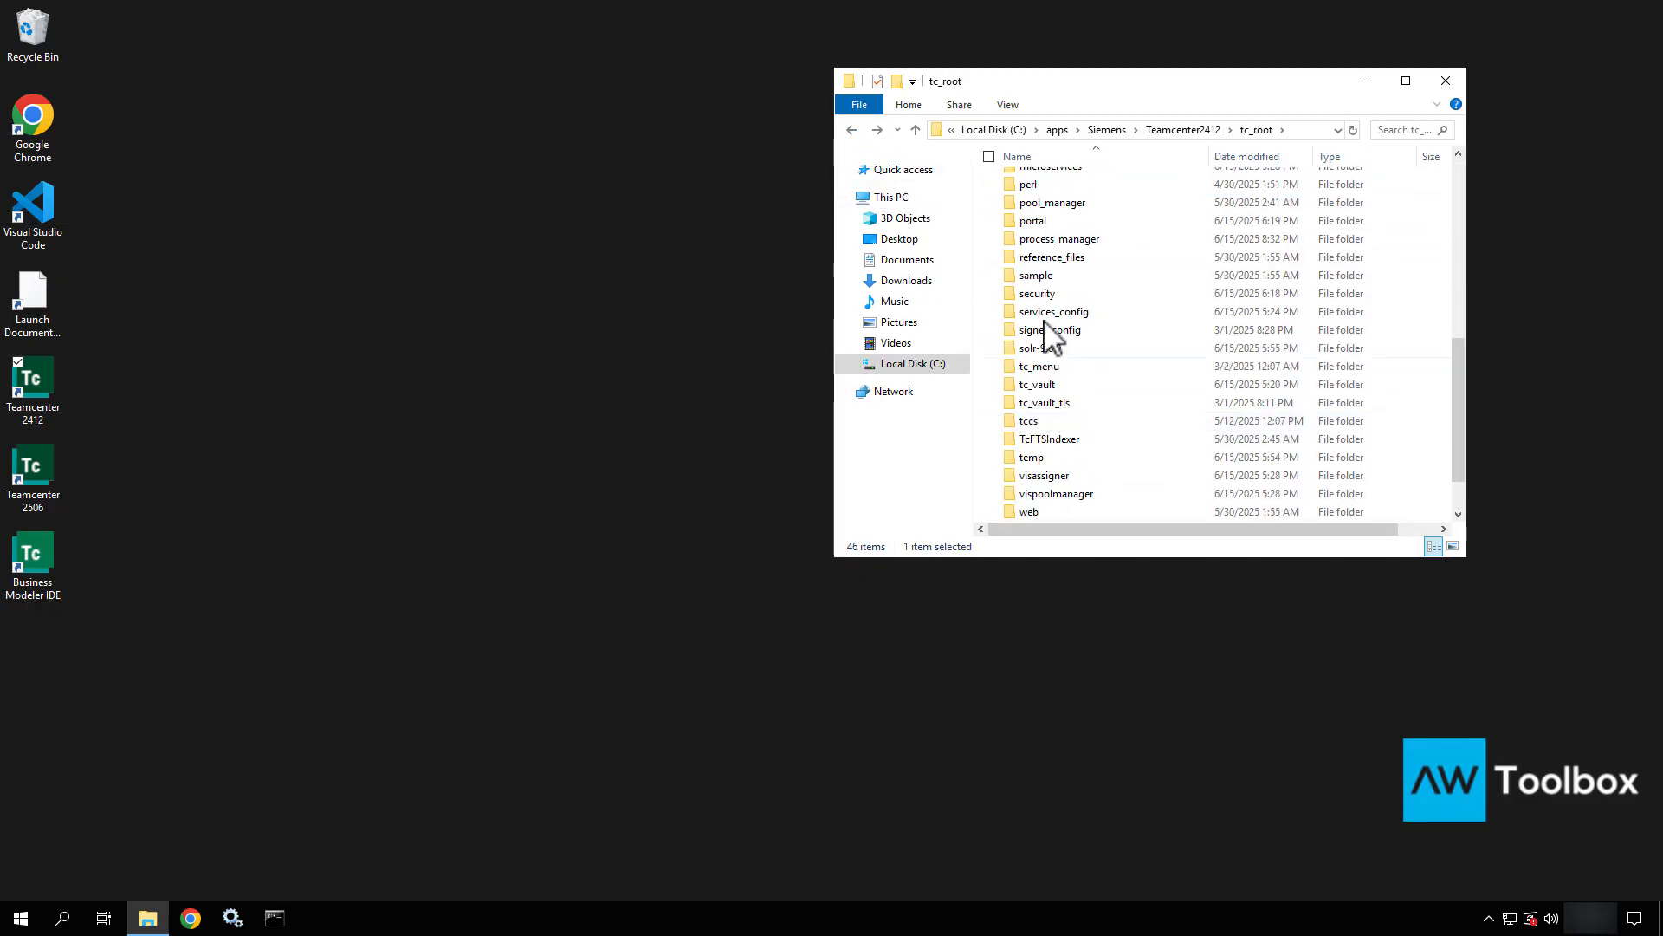
{"action": "double_click", "coordinate": [1044, 348]}
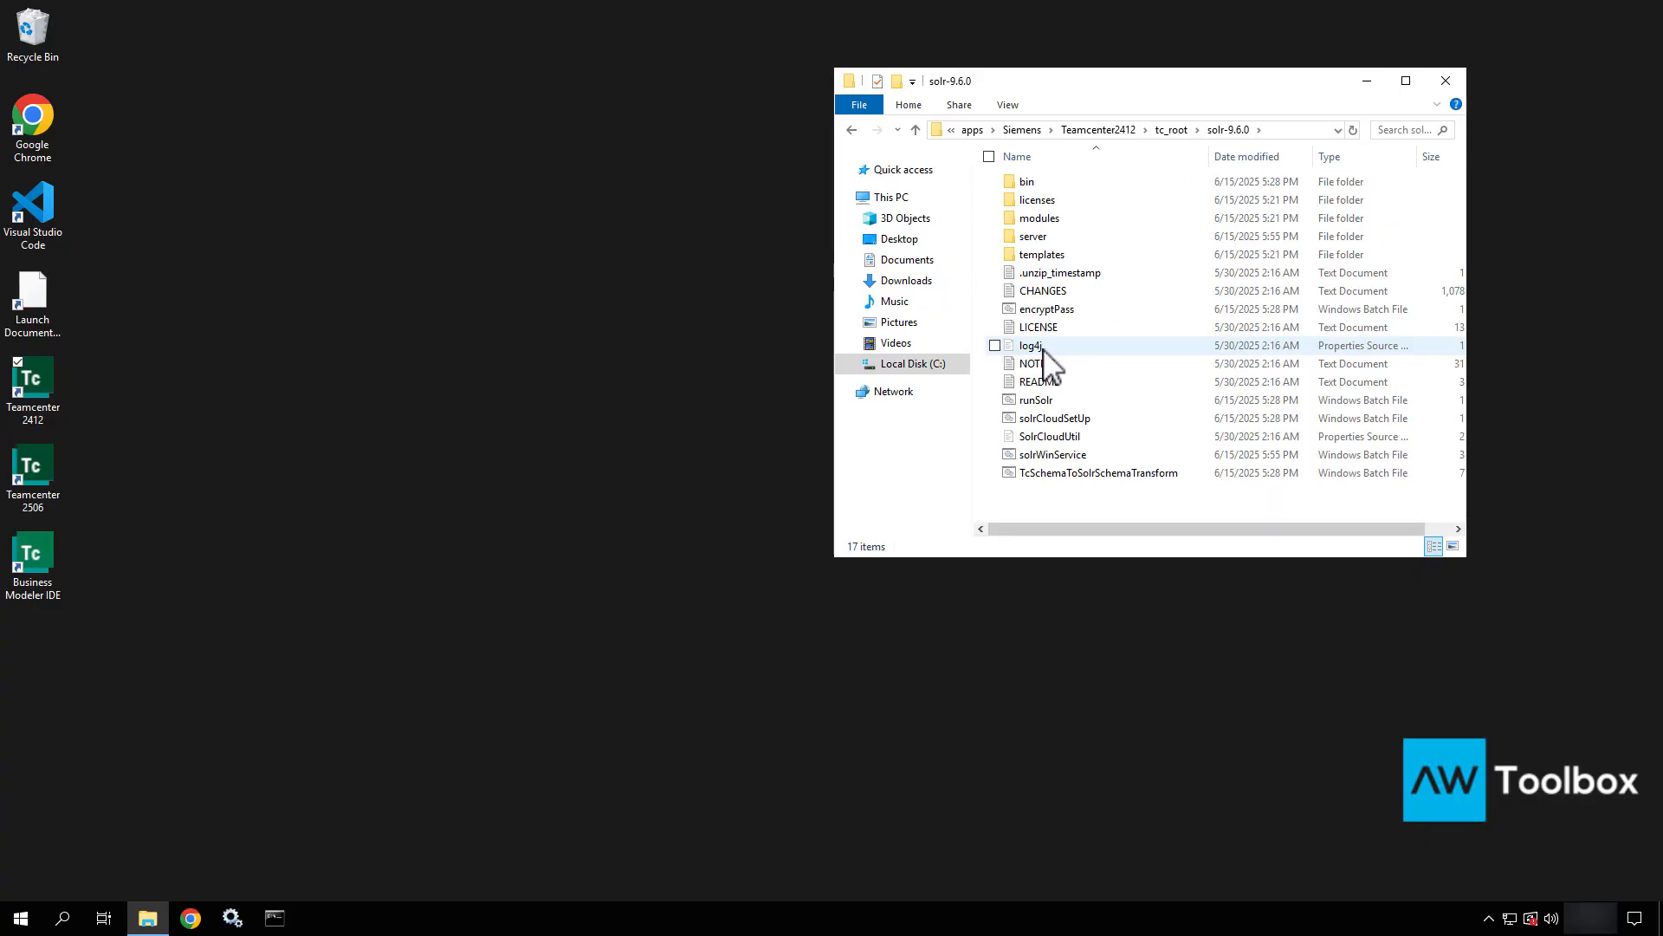
{"action": "left_click", "coordinate": [849, 131]}
{"action": "scroll", "coordinate": [1141, 268], "scroll_direction": "up", "scroll_amount": 7}
{"action": "scroll", "coordinate": [1142, 268], "scroll_direction": "up", "scroll_amount": 2}
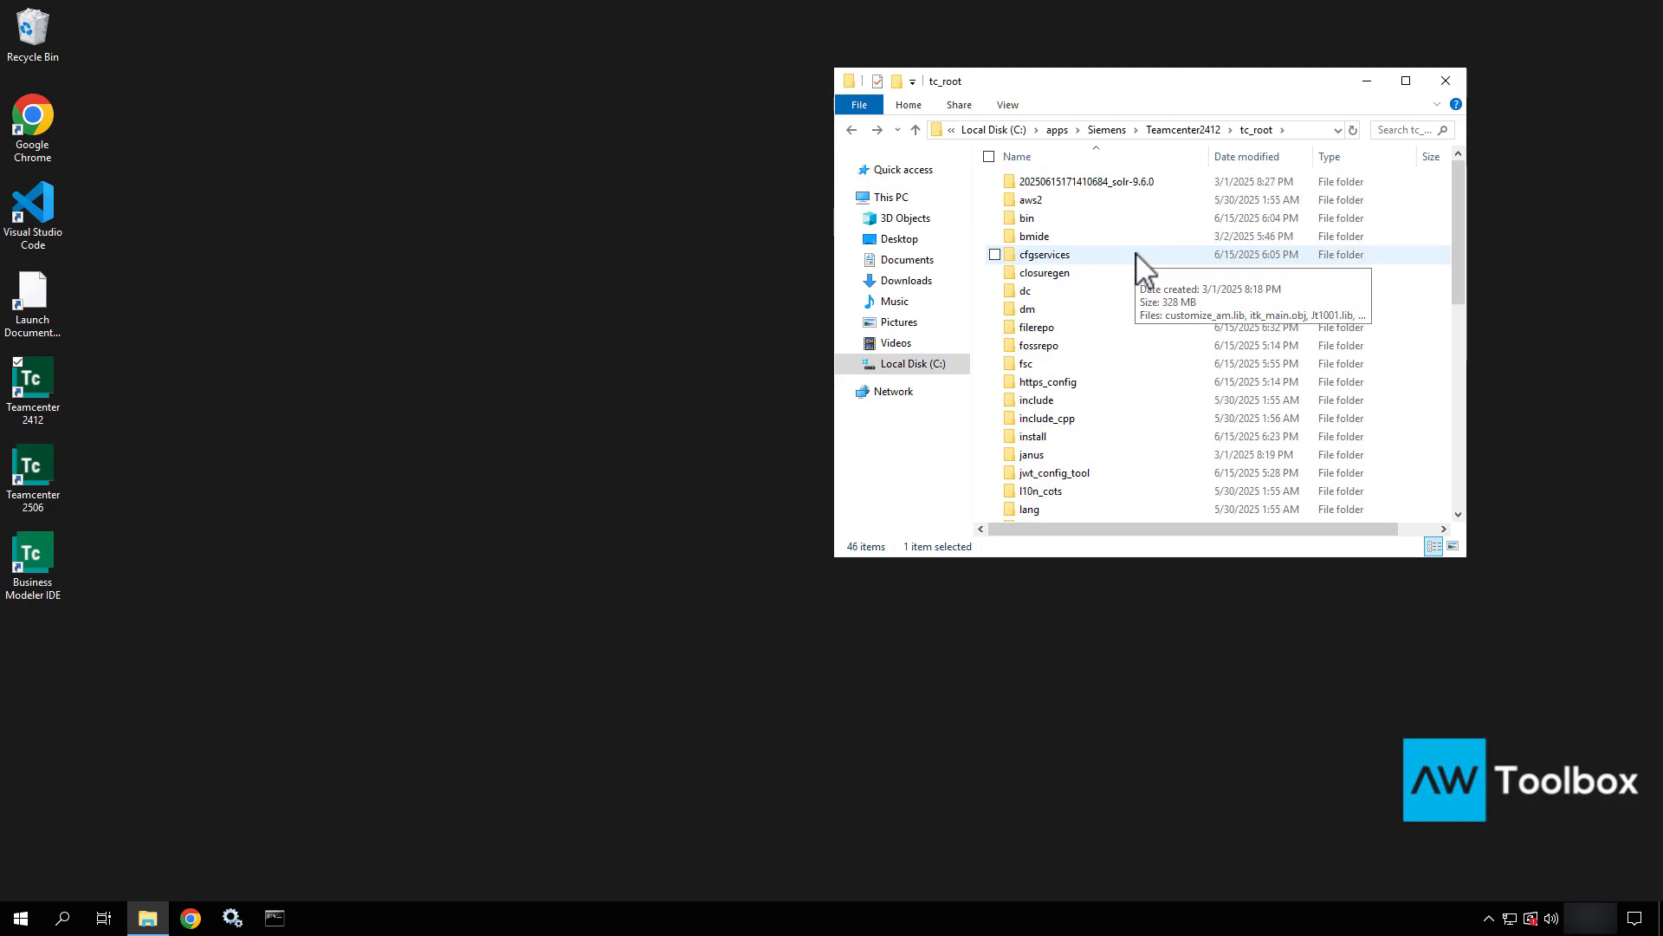
{"action": "left_click", "coordinate": [40, 379]}
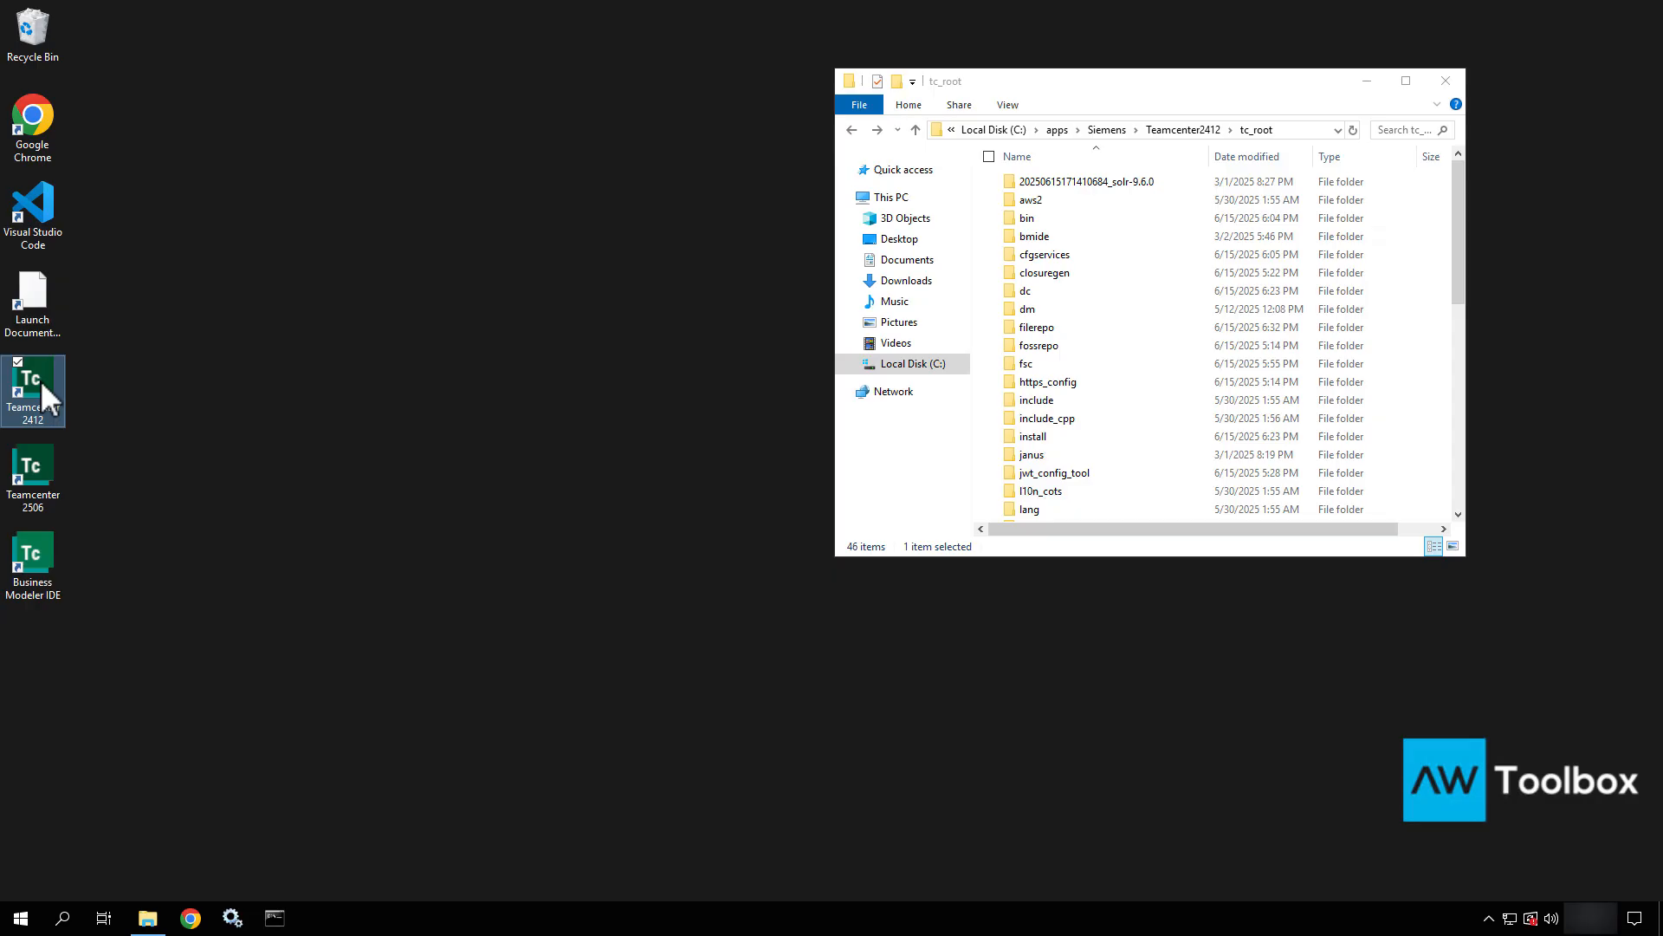
Close the tc_root window and launch Teamcenter 2506 from its desktop shortcut.
{"action": "key", "text": "Delete"}
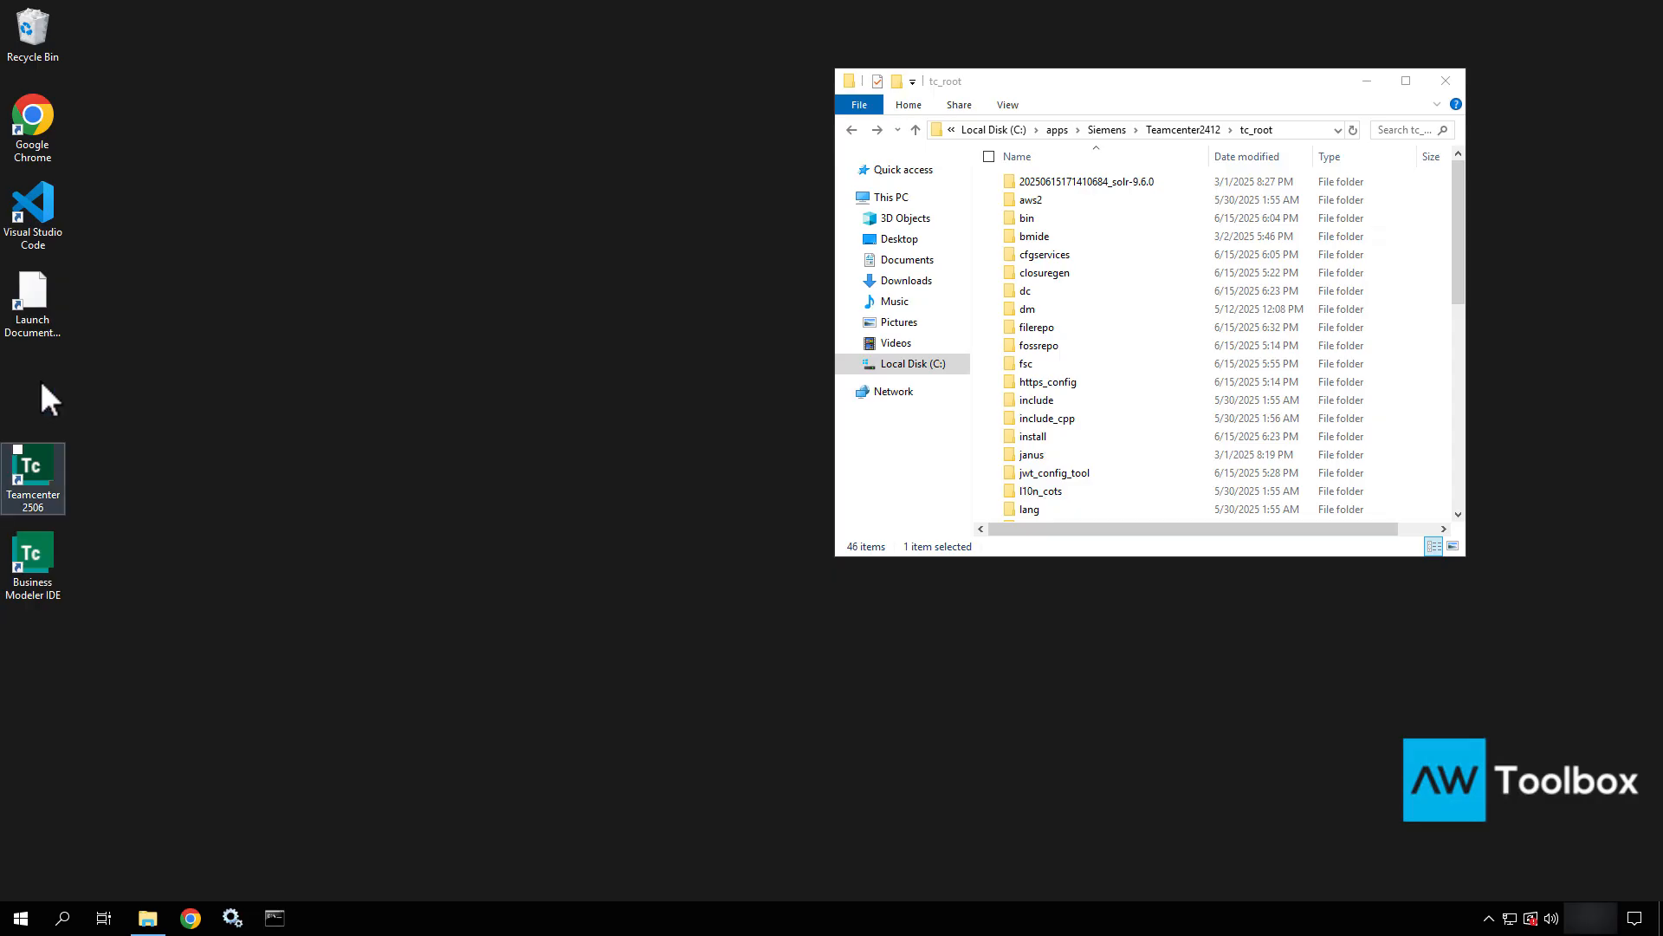
{"action": "left_click", "coordinate": [364, 431]}
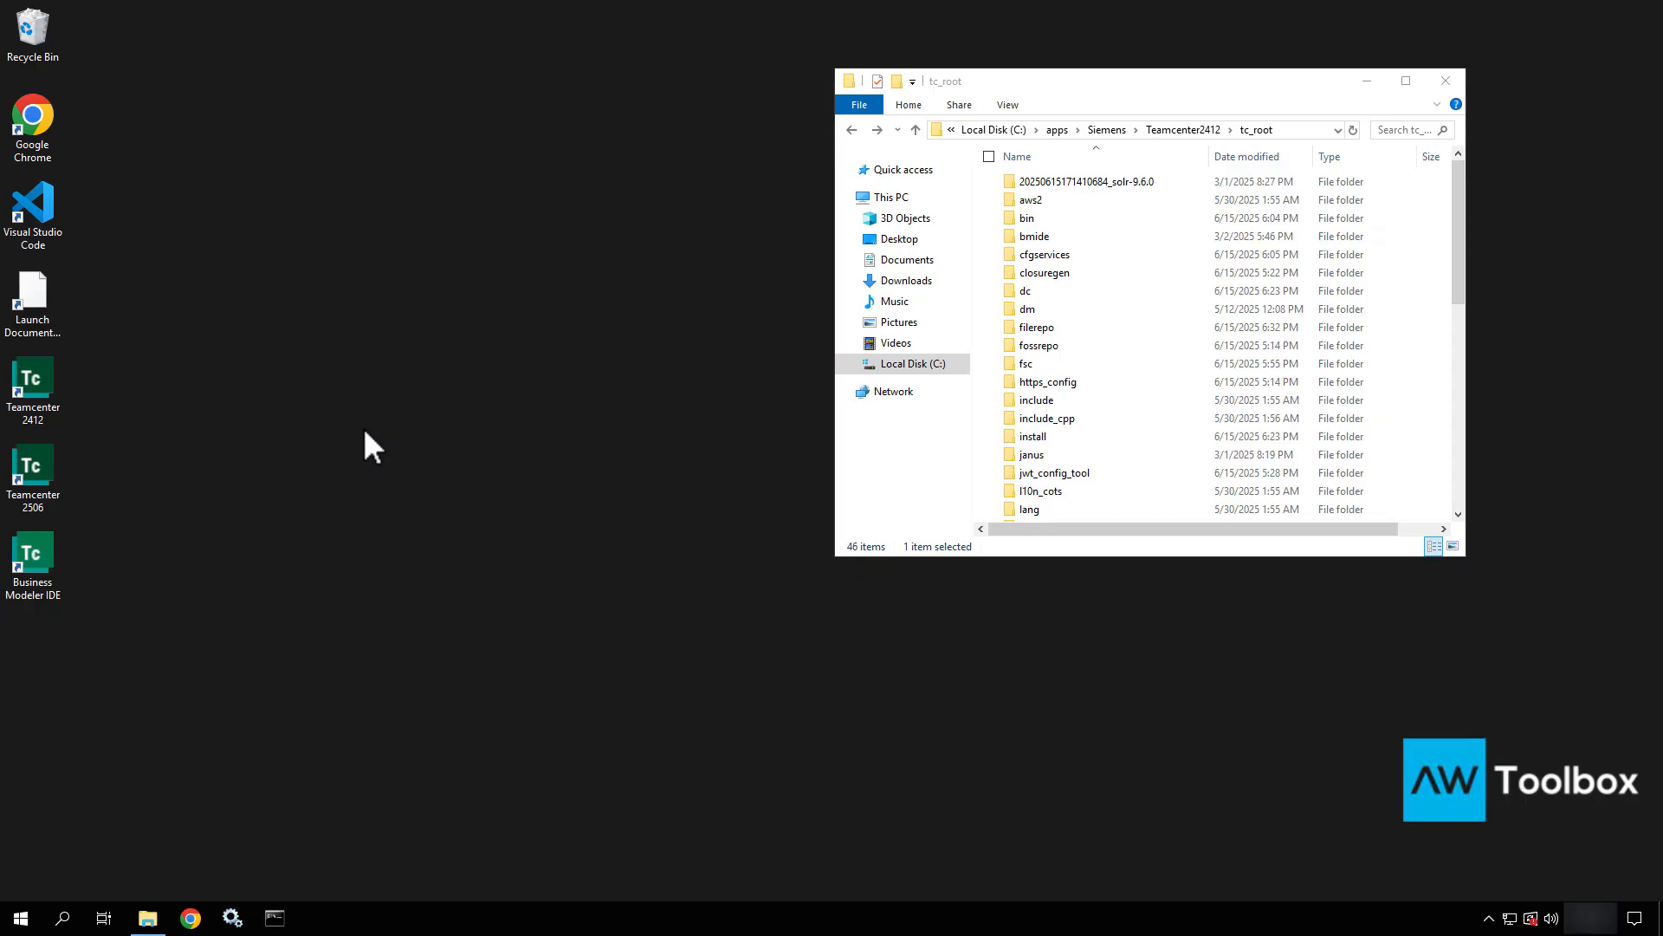
{"action": "left_click", "coordinate": [1444, 81]}
{"action": "mouse_move", "coordinate": [62, 482]}
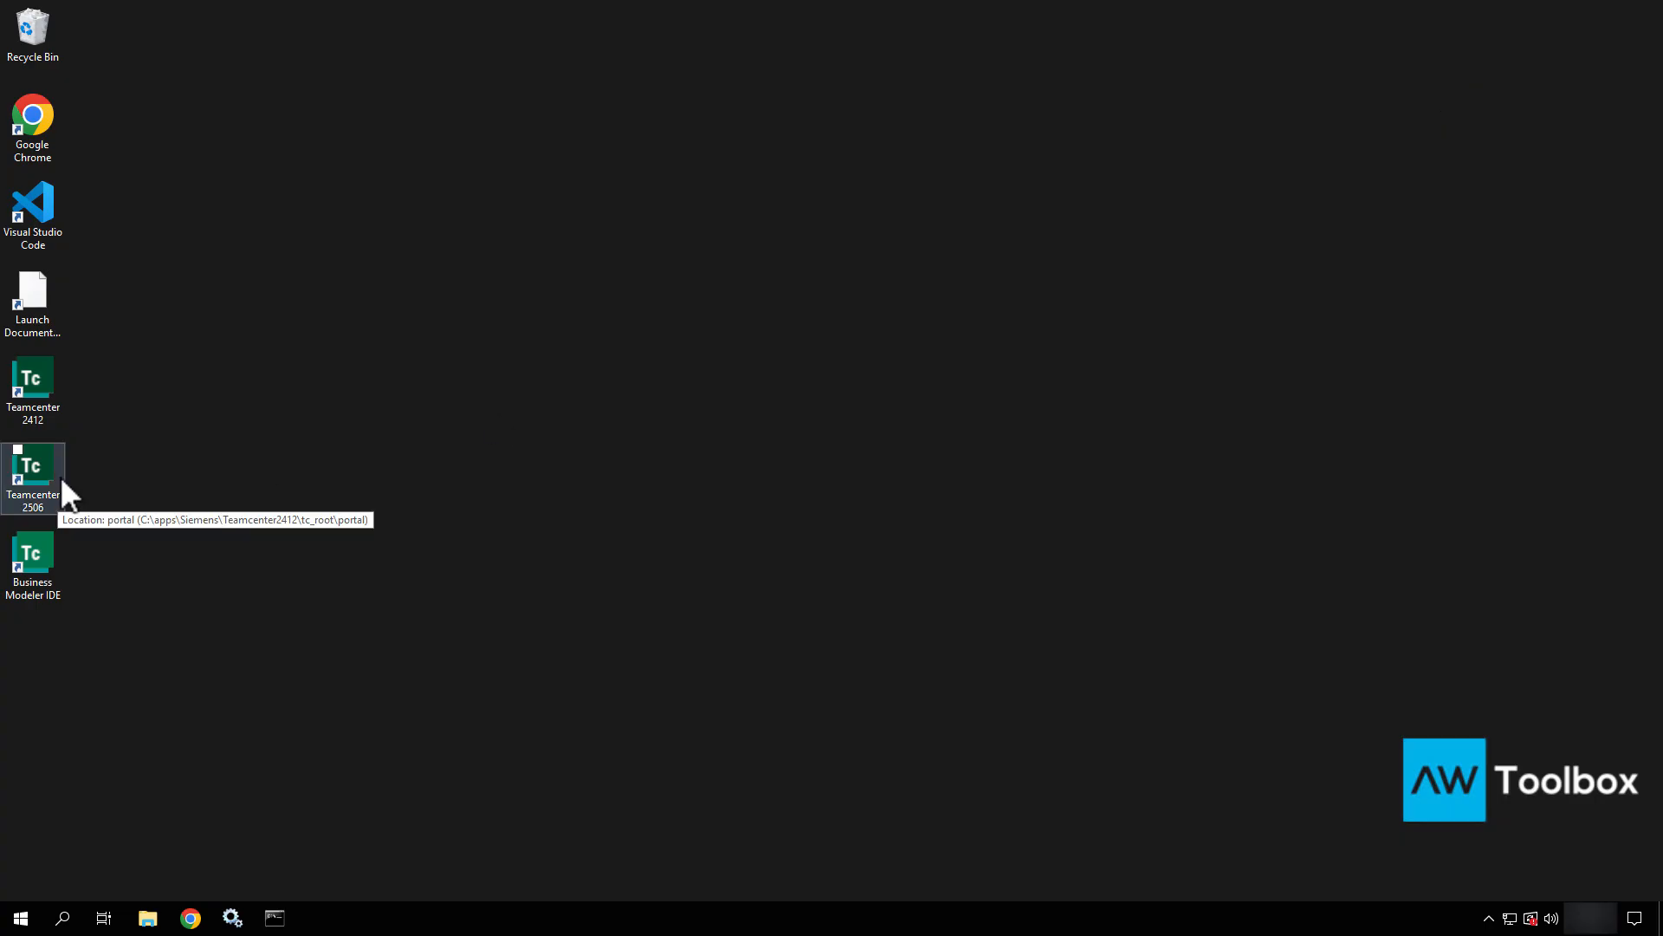
{"action": "double_click", "coordinate": [61, 482]}
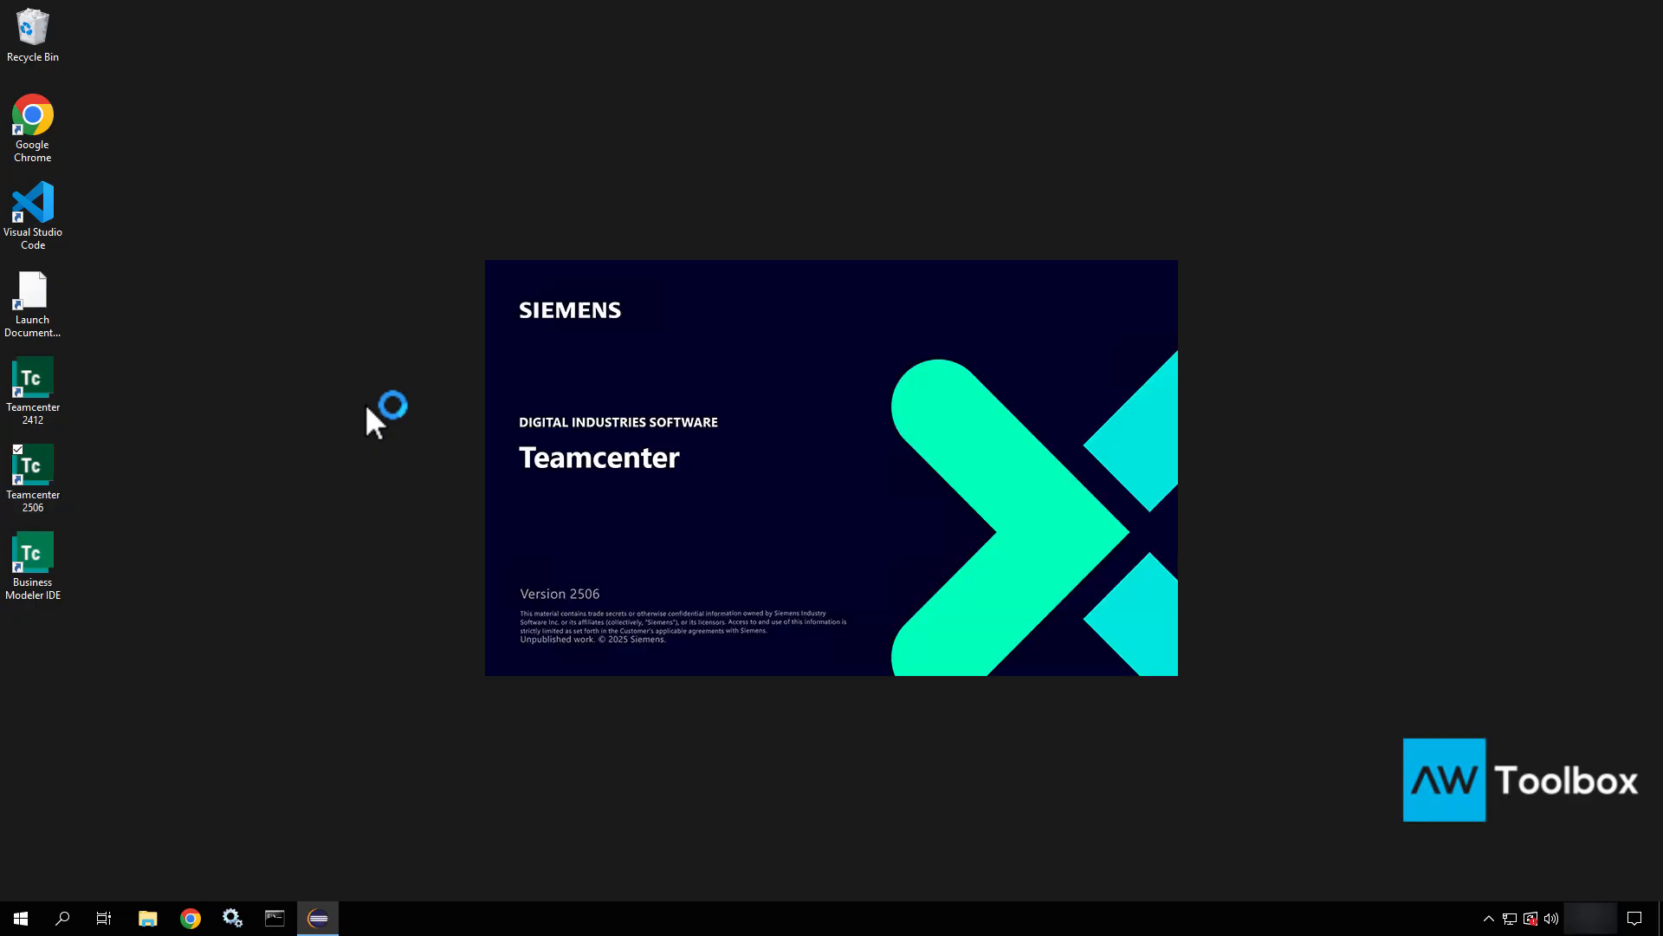
Start the Teamcenter DispatcherClient V2412 service from the Windows services list.
{"action": "left_click", "coordinate": [232, 921]}
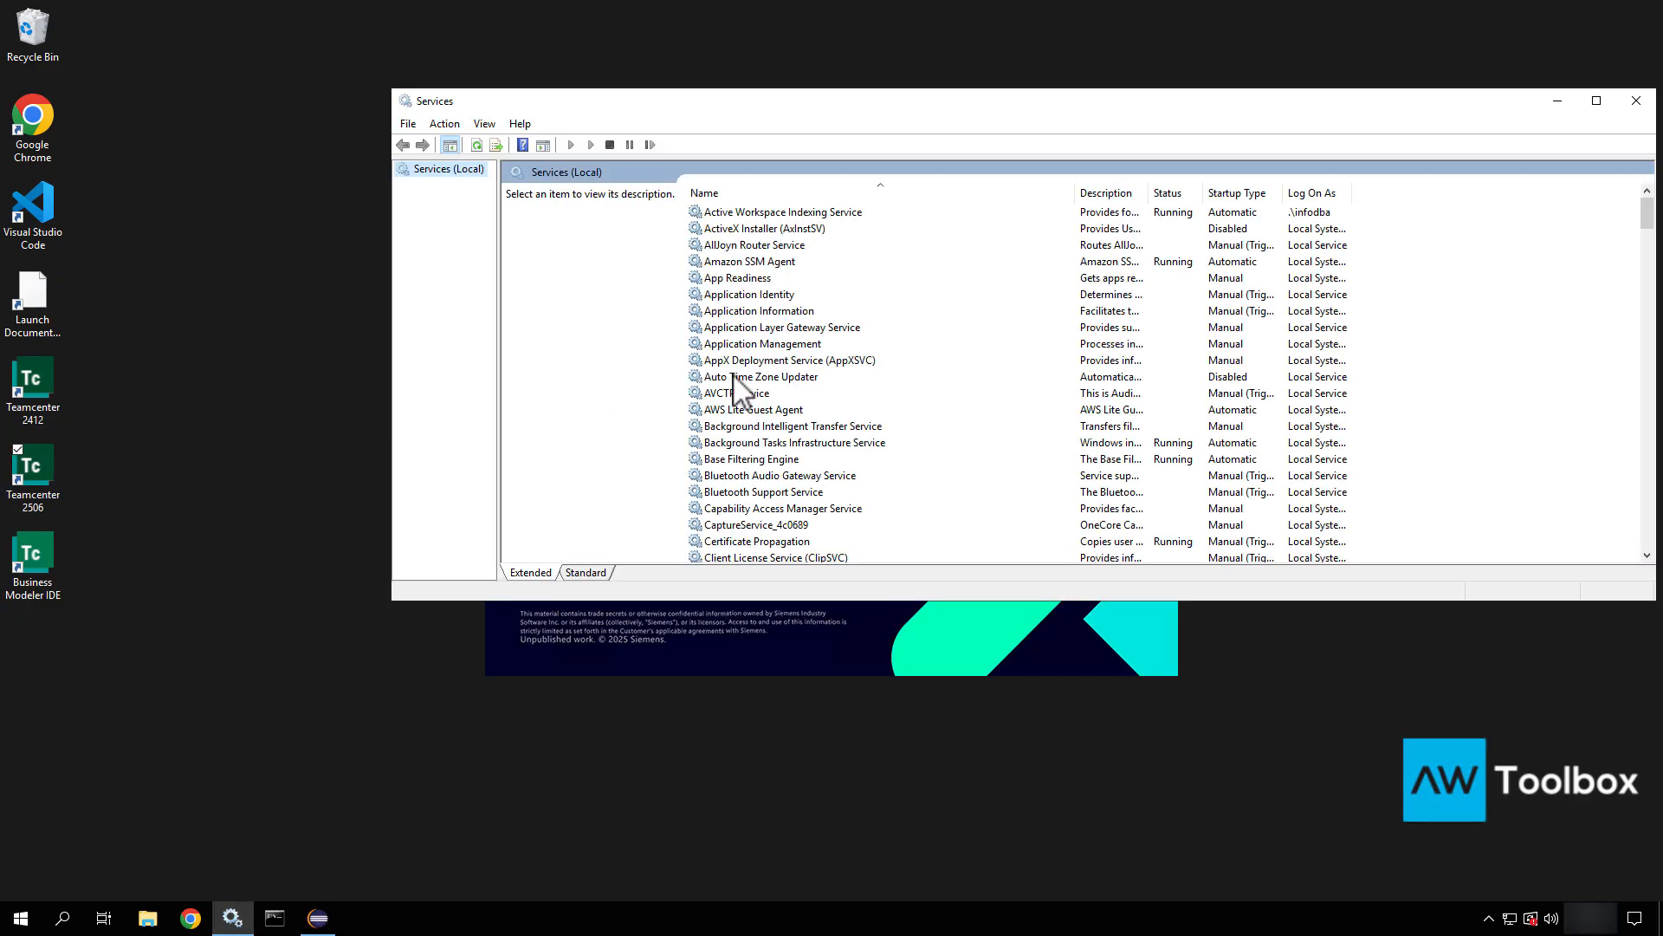
{"action": "left_click", "coordinate": [777, 215]}
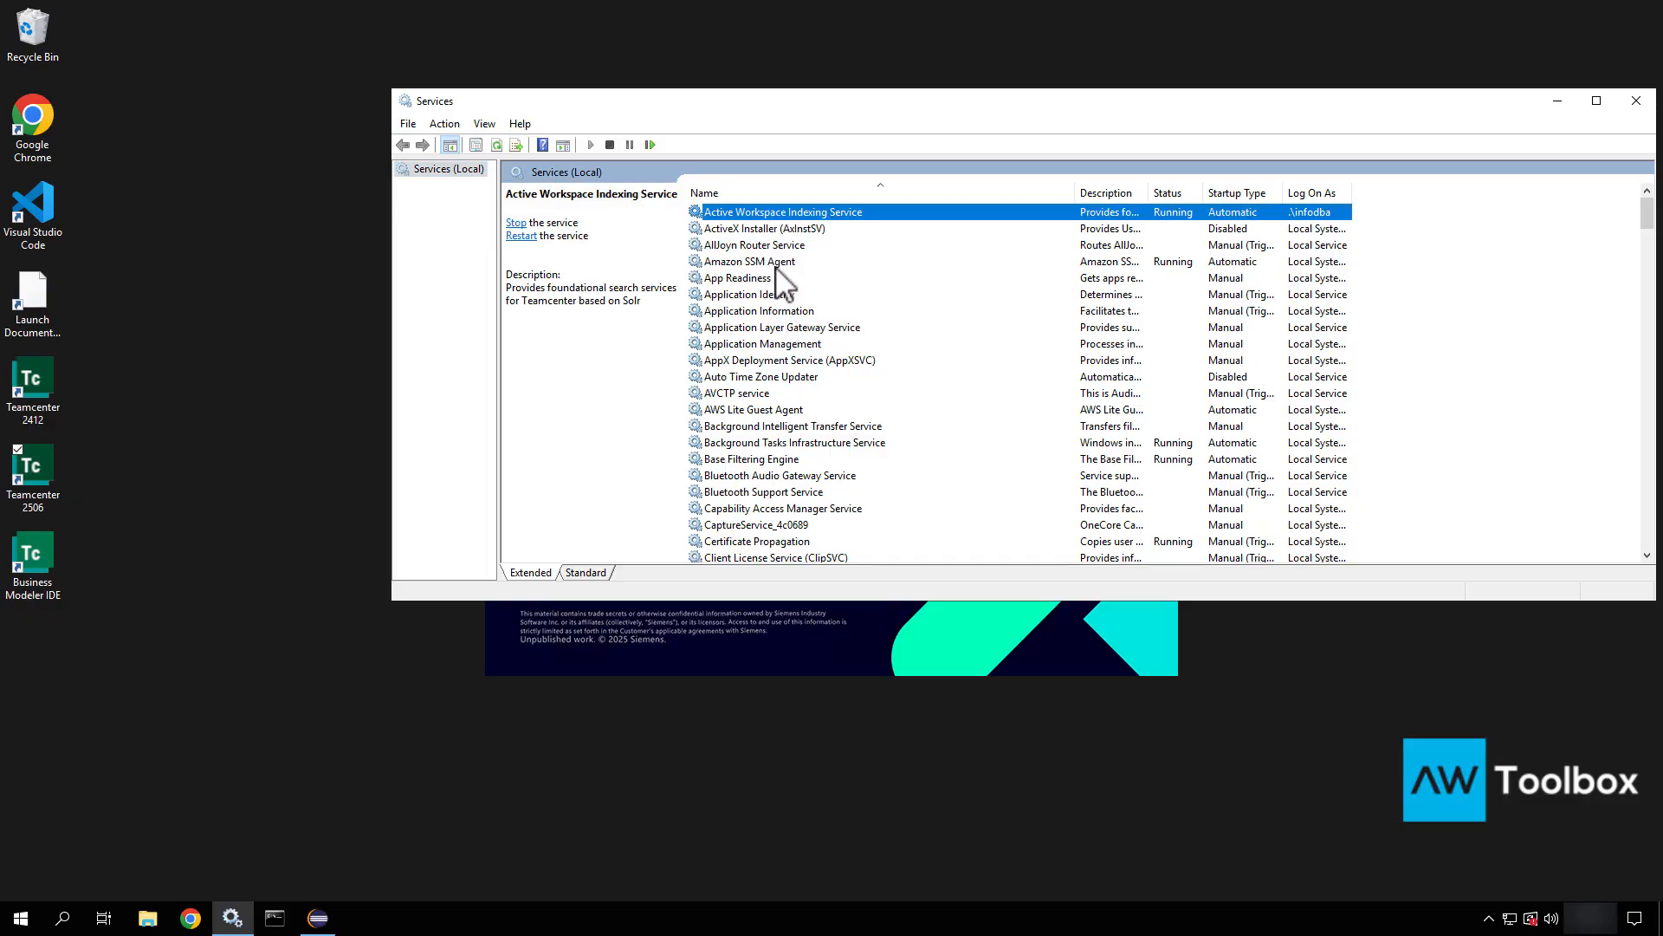
{"action": "left_click", "coordinate": [772, 311]}
{"action": "key", "text": "t"}
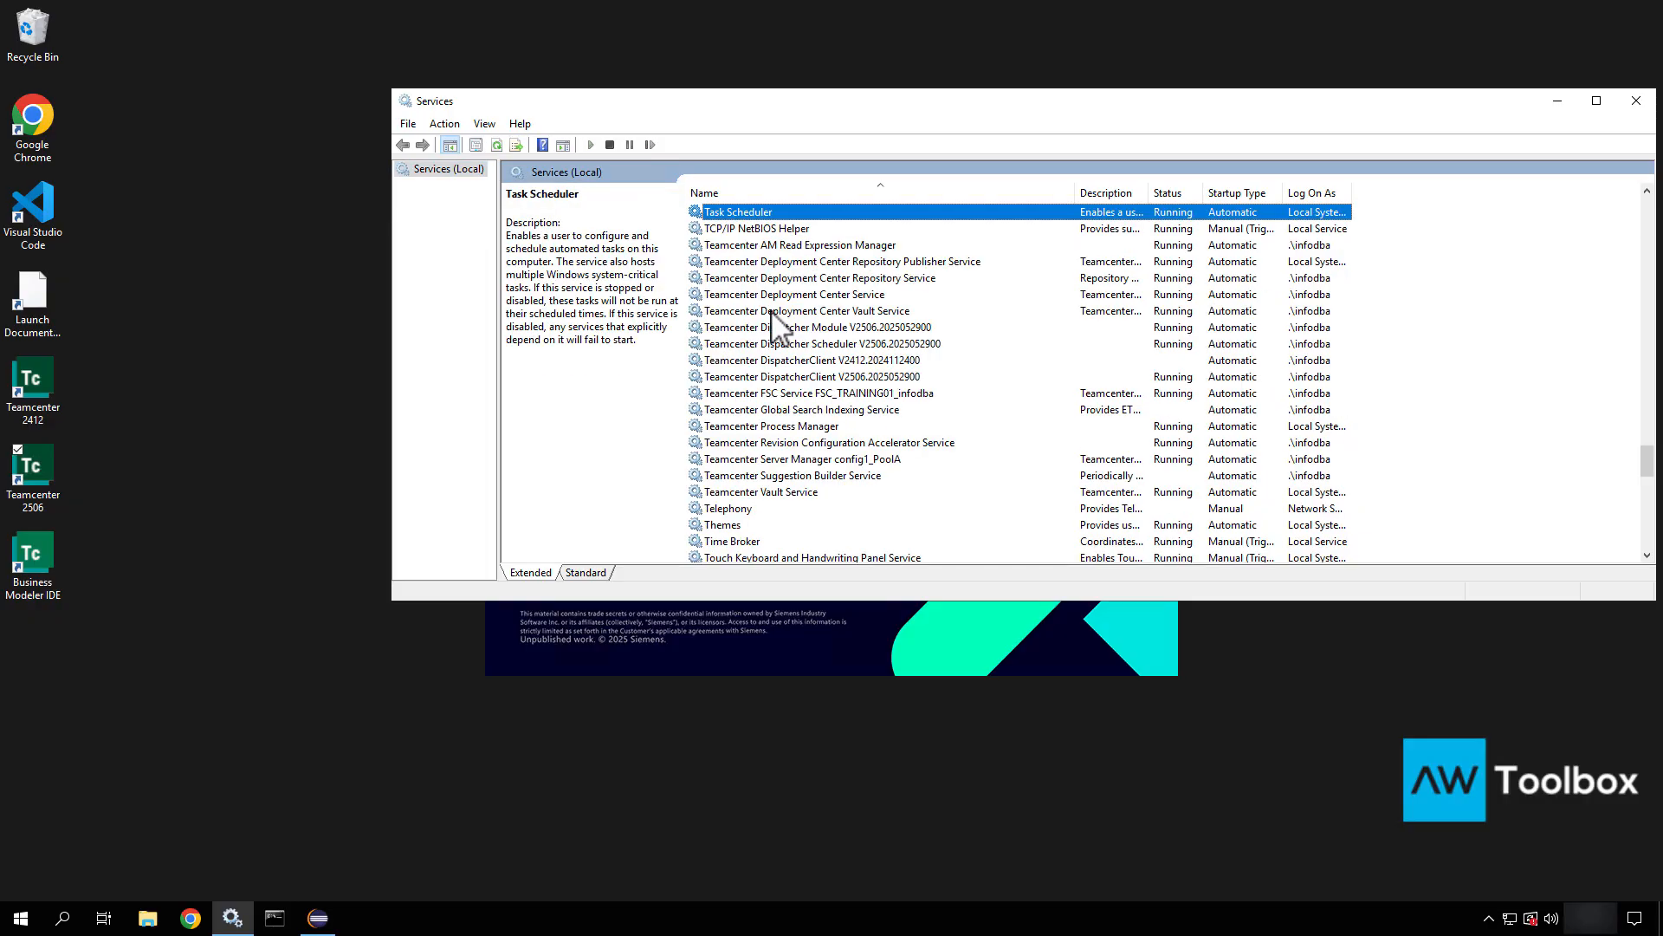
{"action": "left_click", "coordinate": [793, 330]}
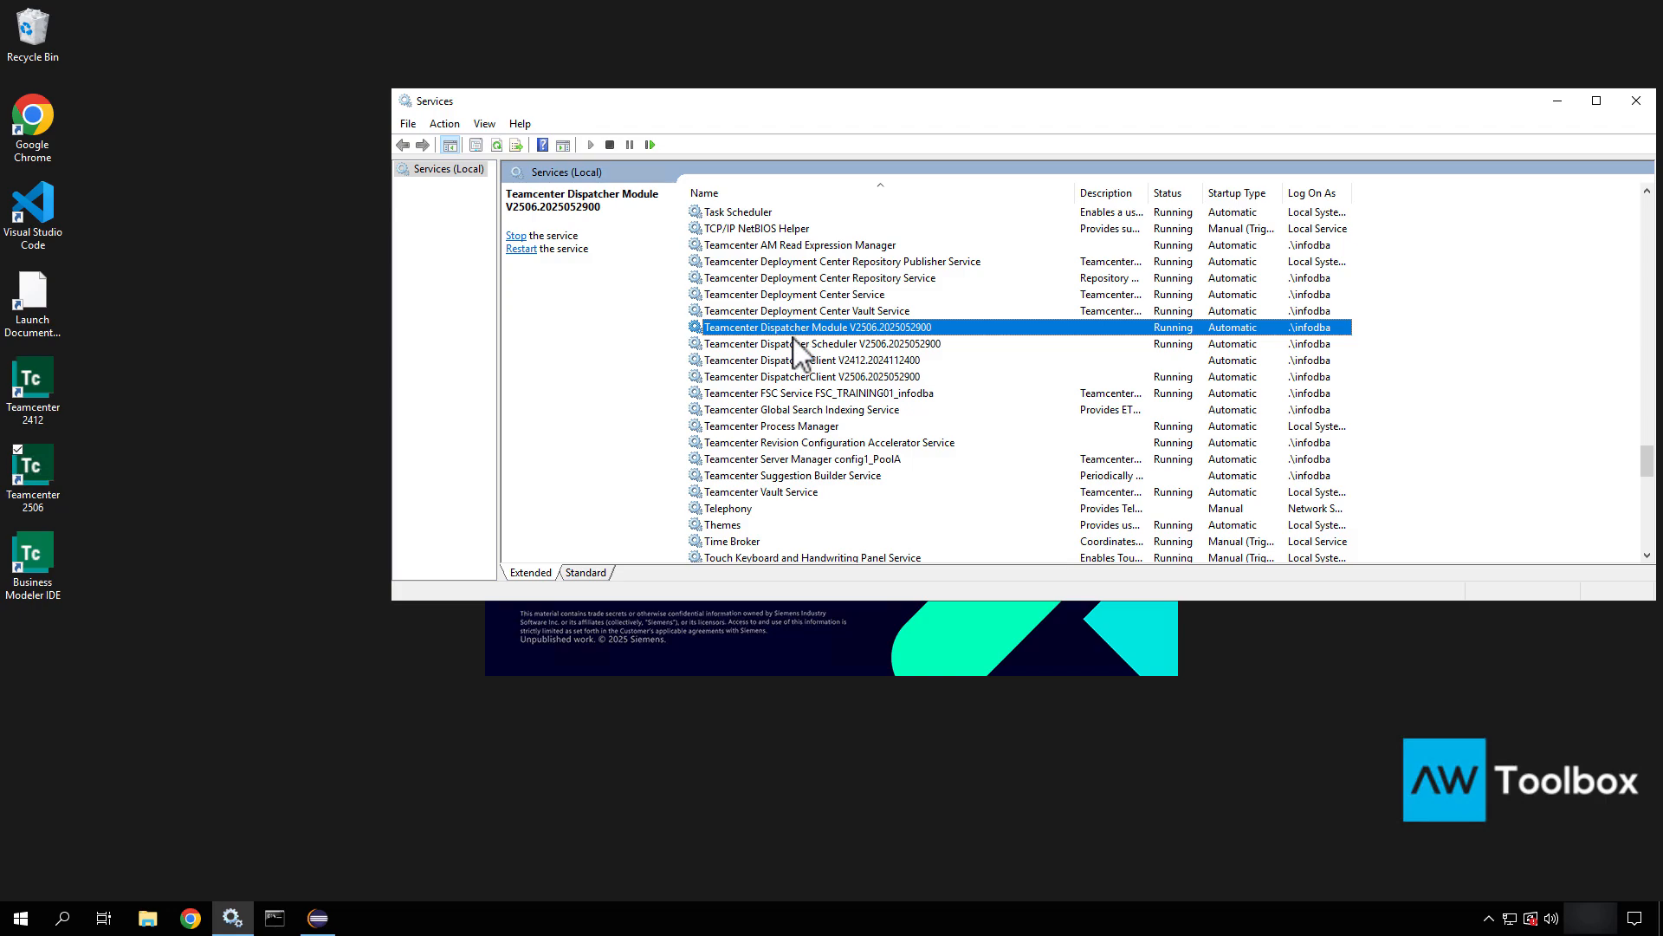
{"action": "left_click", "coordinate": [794, 344]}
{"action": "left_click", "coordinate": [794, 358]}
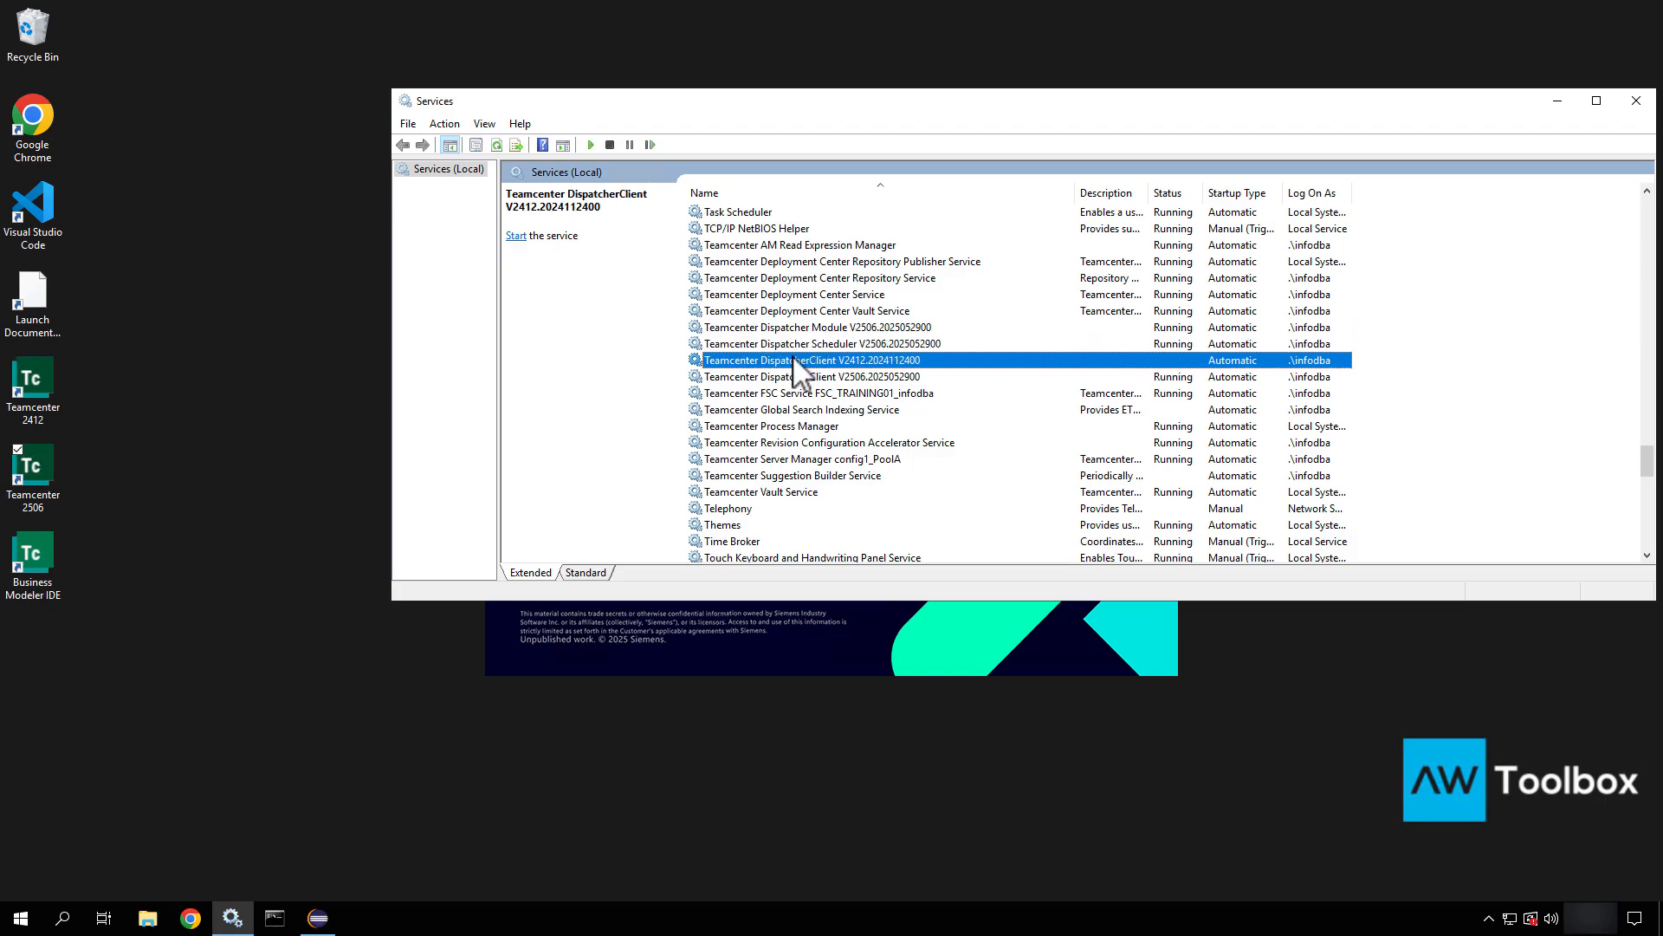
{"action": "right_click", "coordinate": [801, 366]}
{"action": "left_click", "coordinate": [810, 374]}
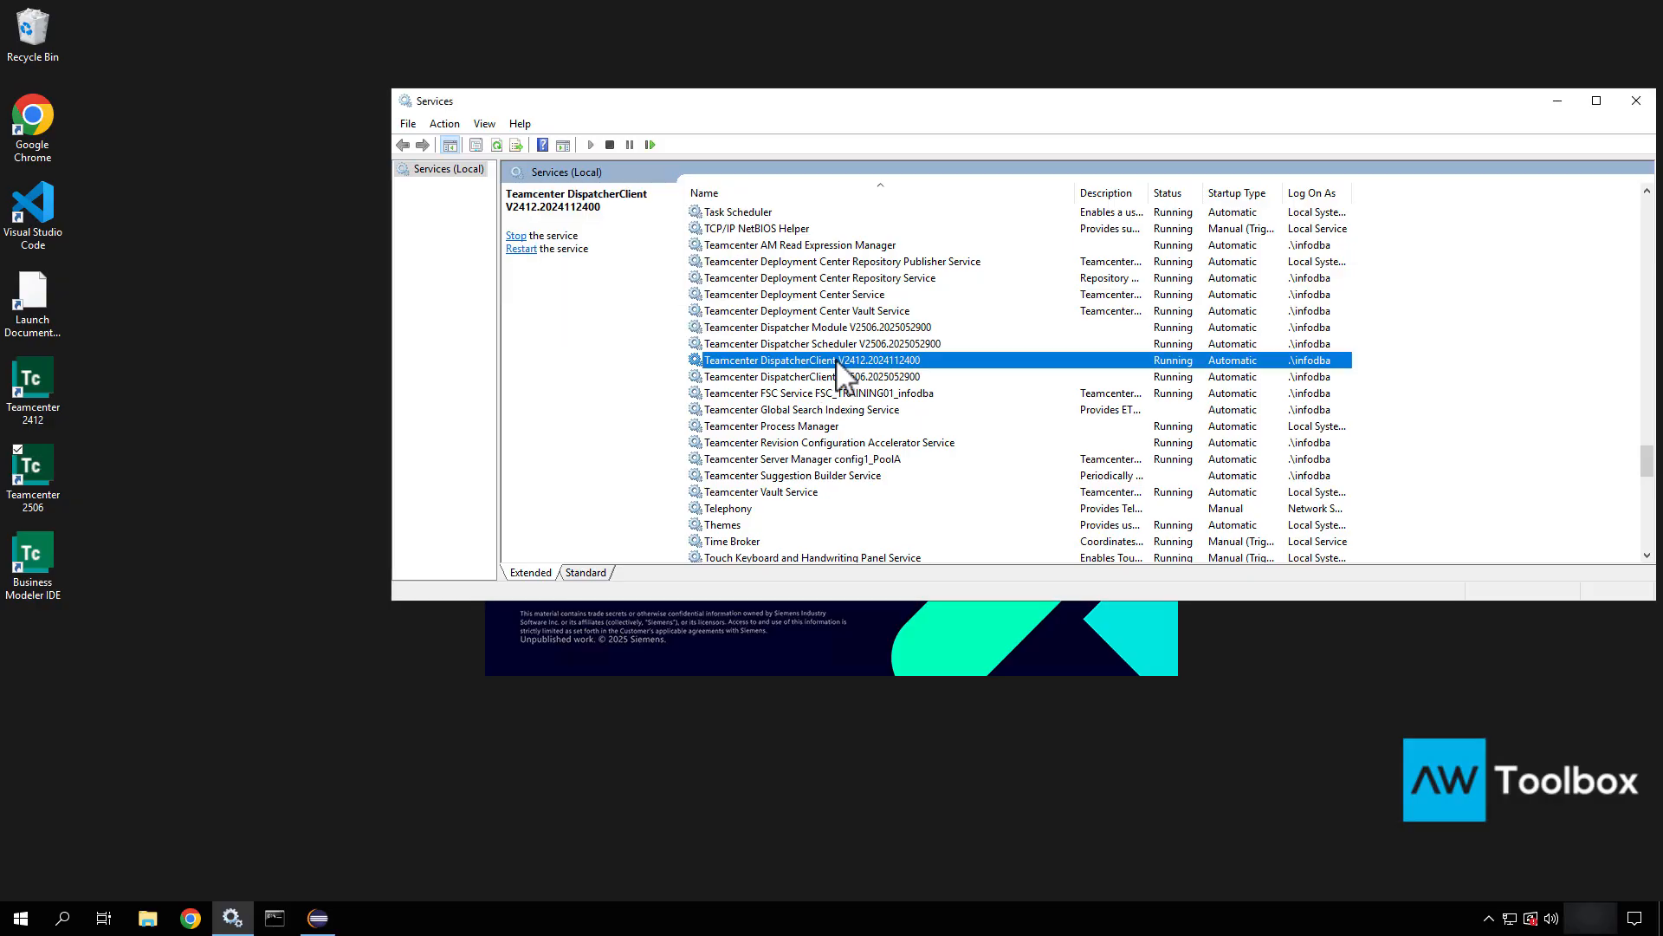
Stop the DispatcherClient V2412 service again.
{"action": "left_click", "coordinate": [849, 379]}
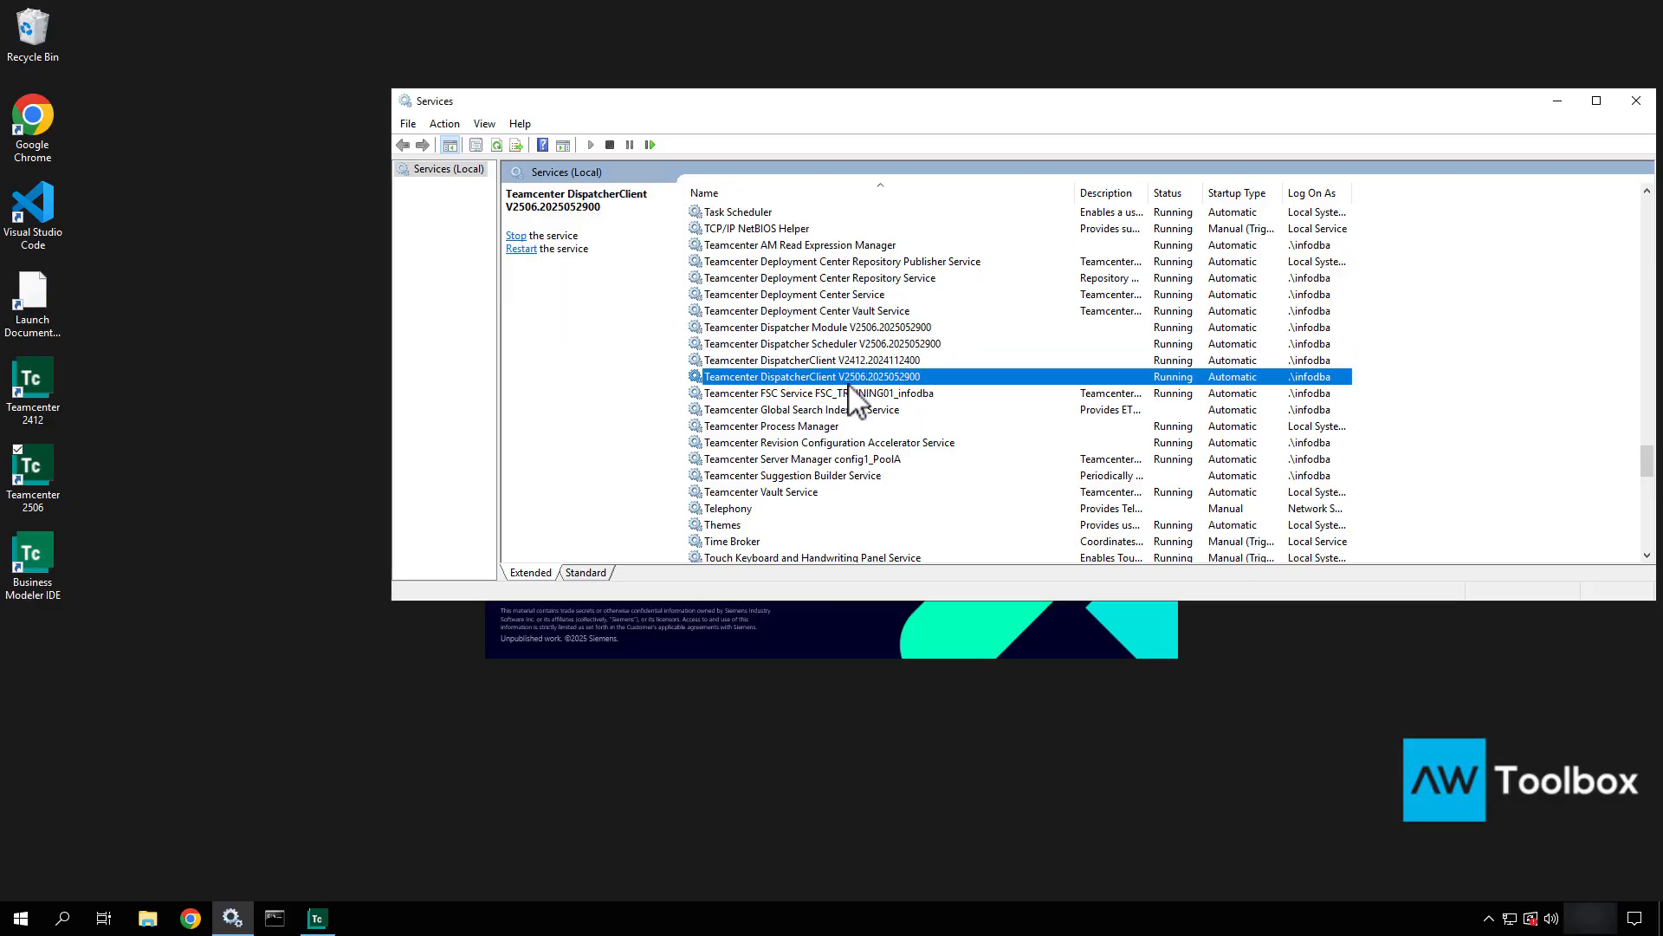
{"action": "left_click", "coordinate": [855, 362]}
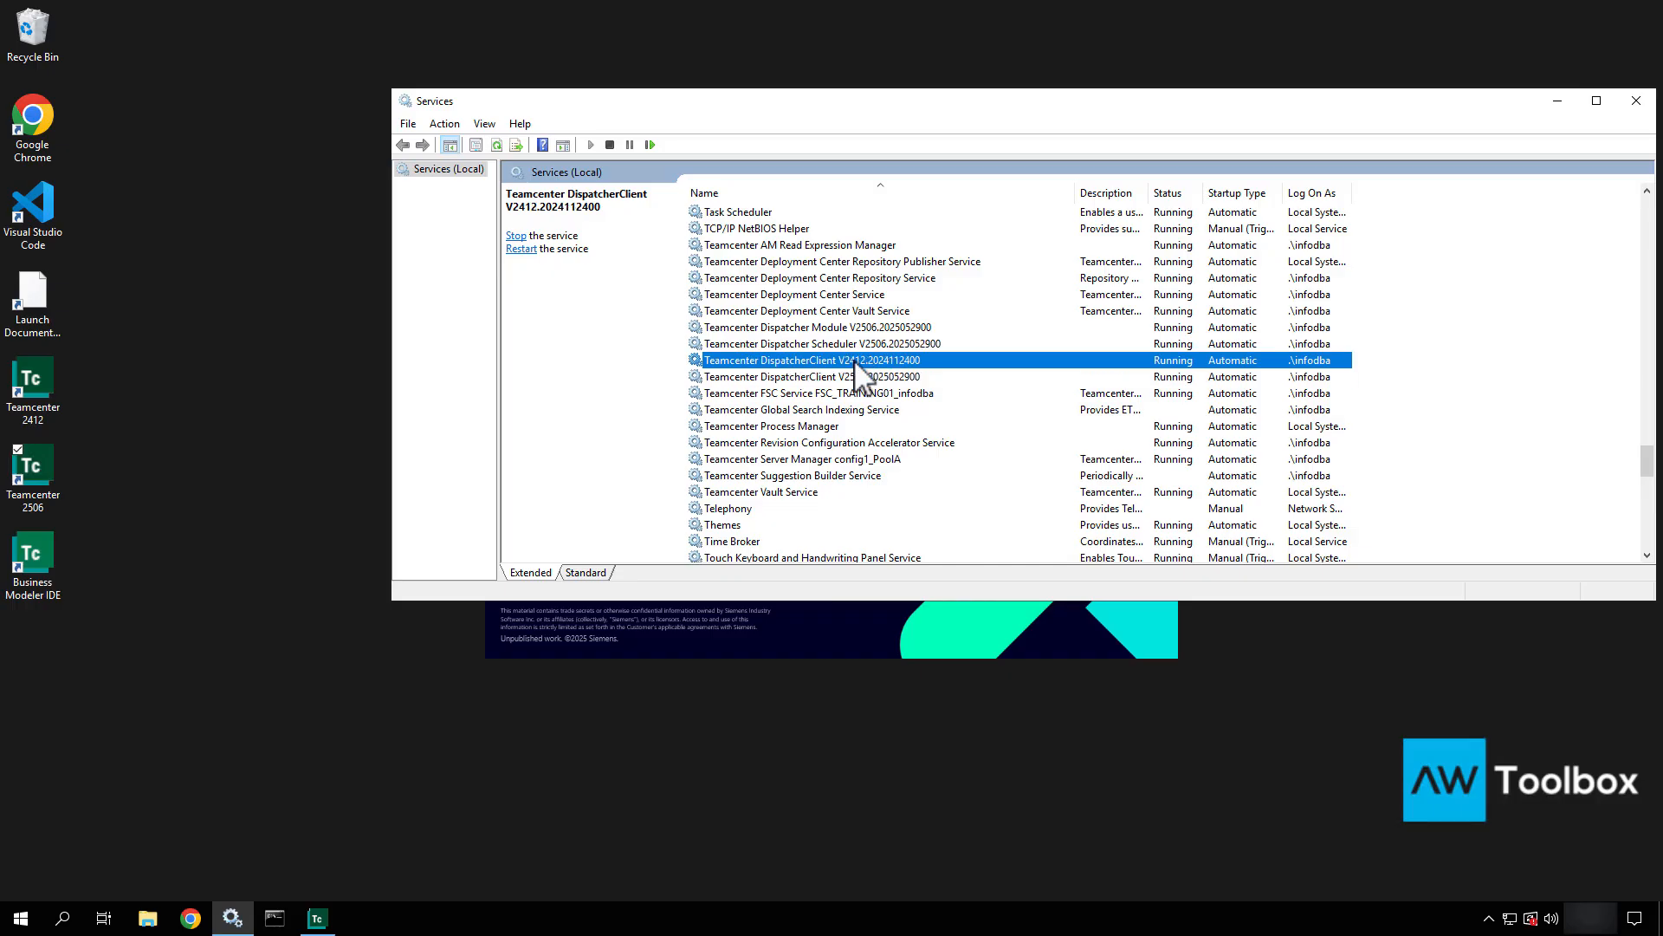
{"action": "right_click", "coordinate": [856, 364]}
{"action": "left_click", "coordinate": [905, 395]}
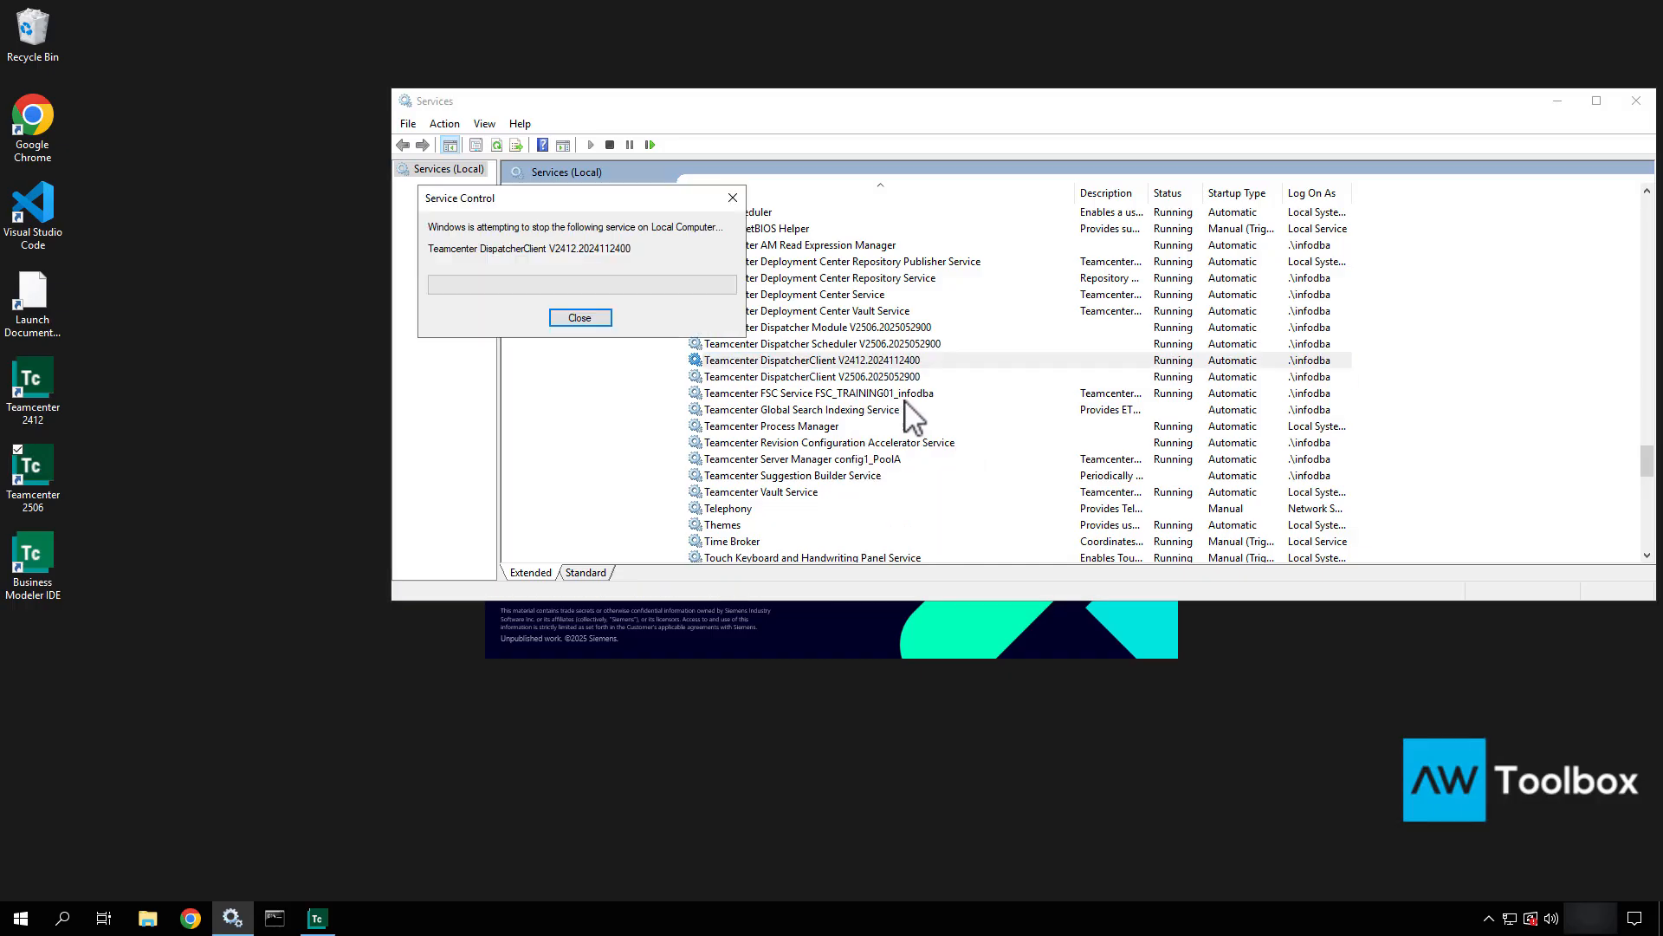
Start the Teamcenter Global Search Indexing Service.
{"action": "left_click", "coordinate": [830, 378]}
{"action": "right_click", "coordinate": [830, 378]}
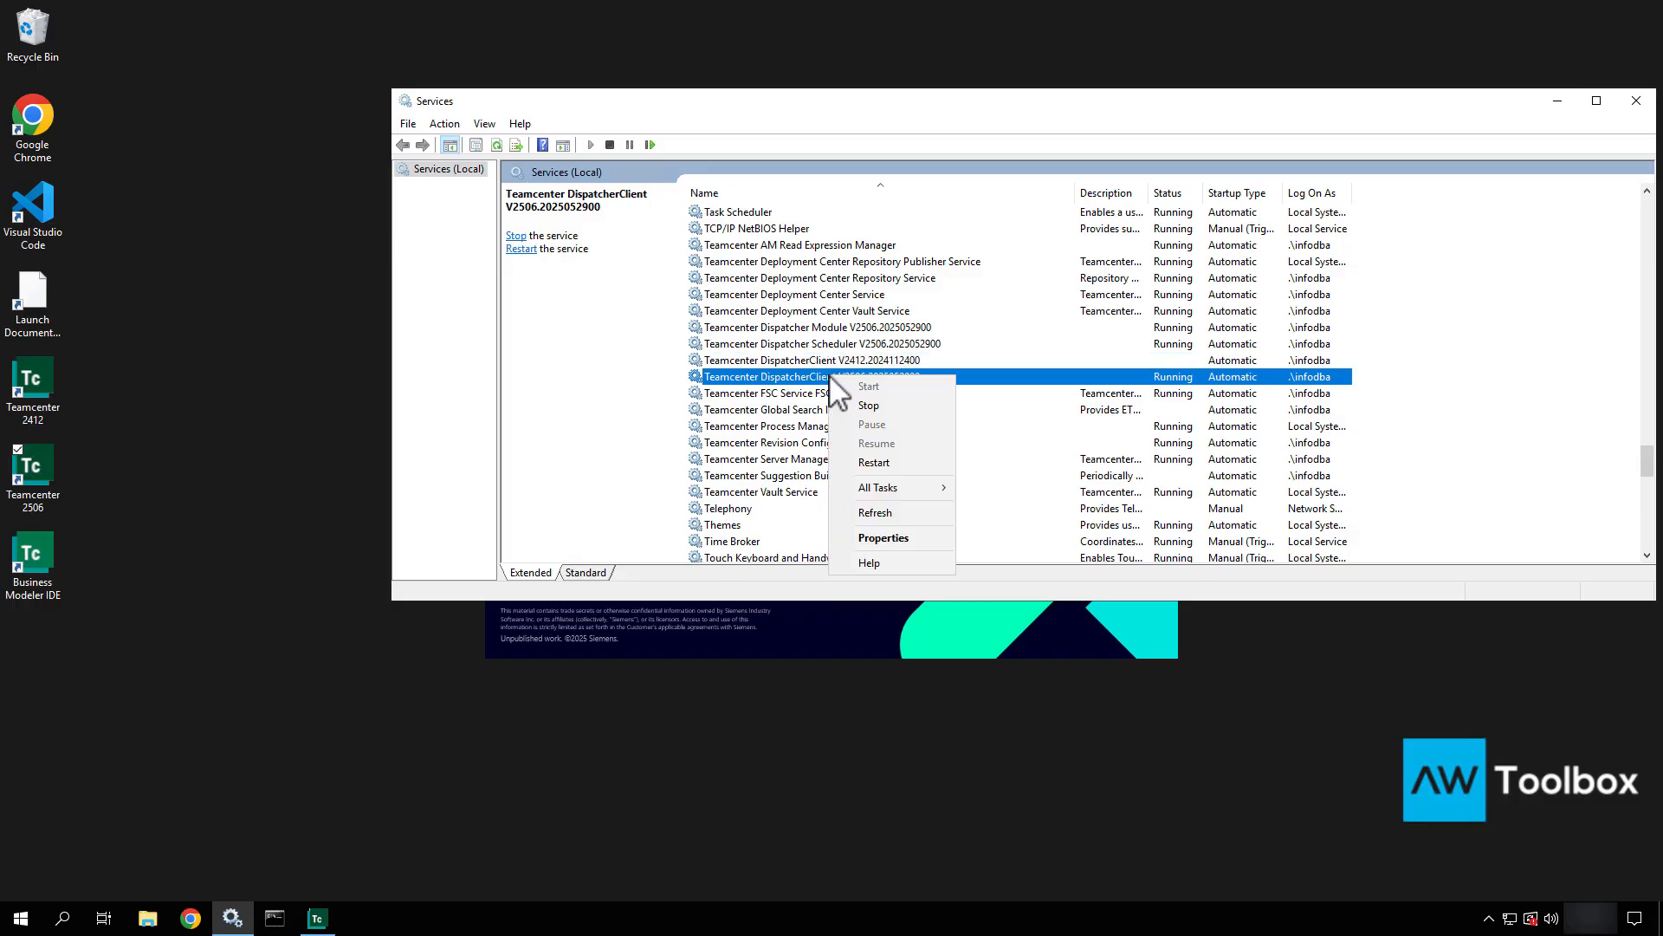
{"action": "left_click", "coordinate": [805, 399]}
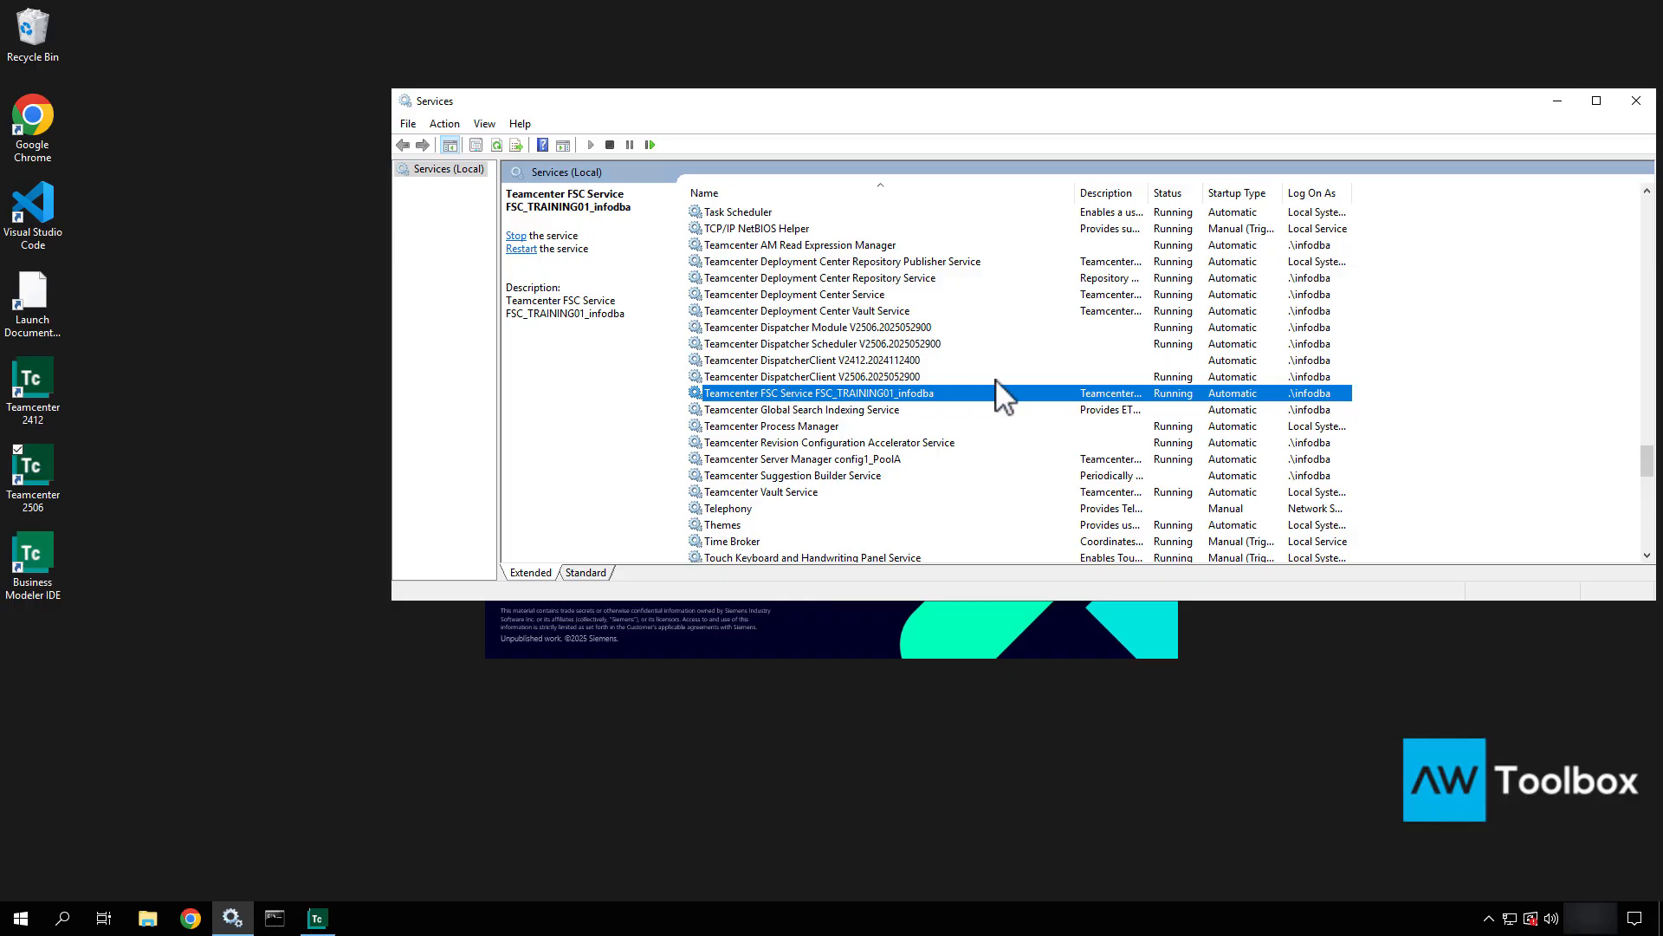
{"action": "left_click", "coordinate": [791, 412]}
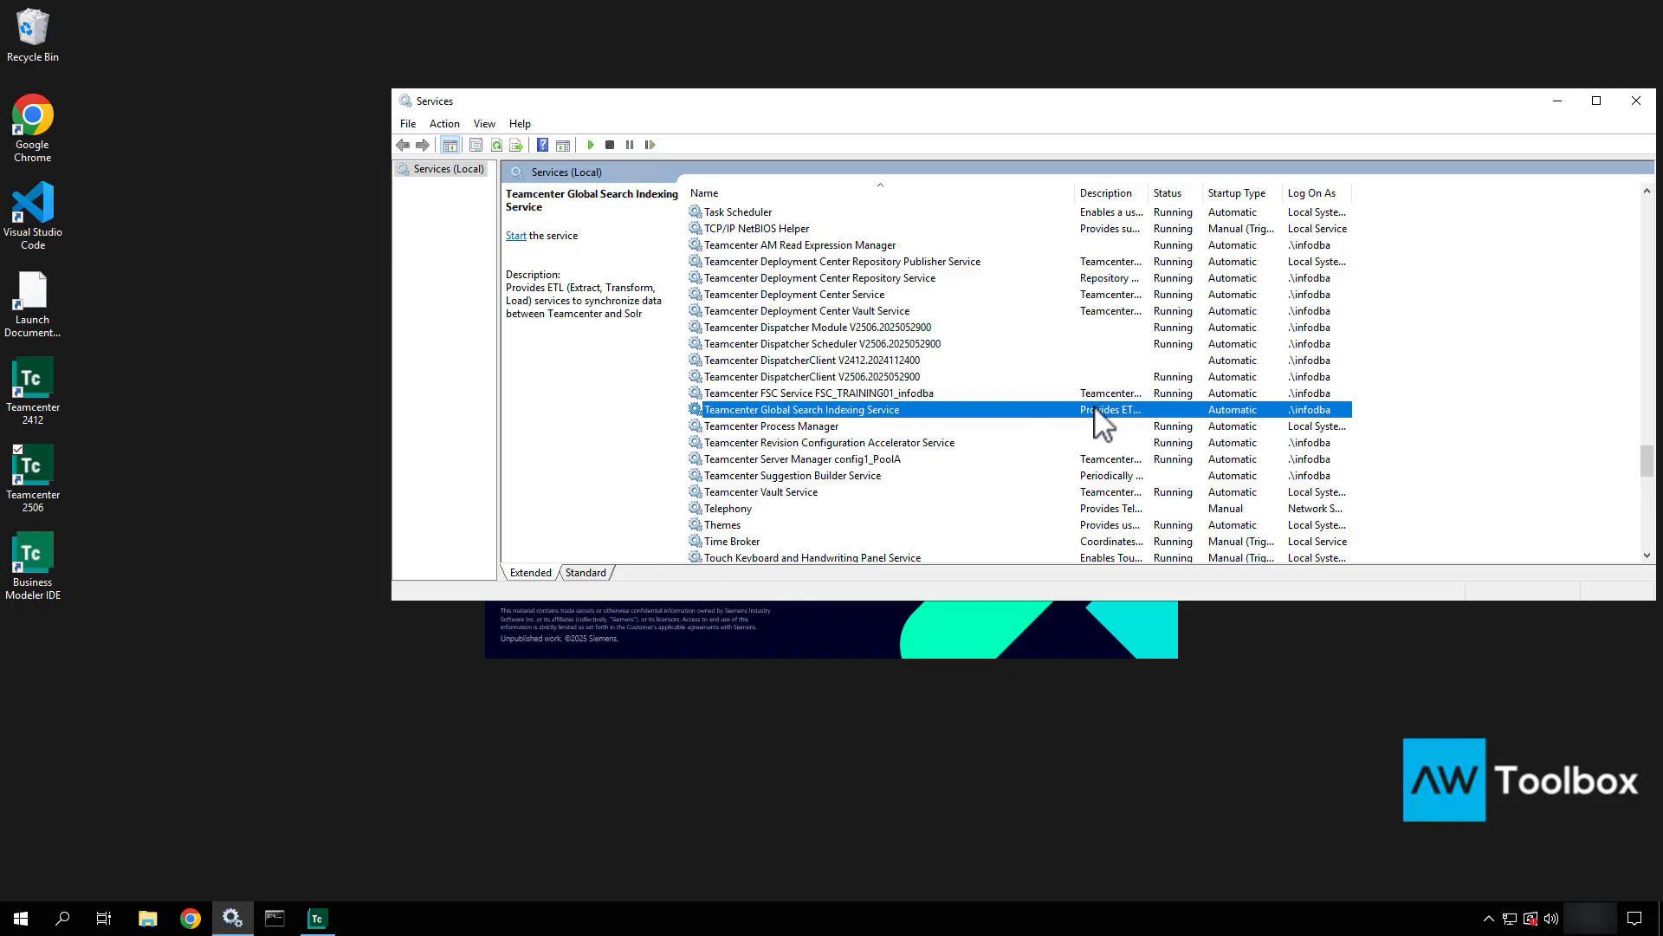
{"action": "right_click", "coordinate": [1058, 410]}
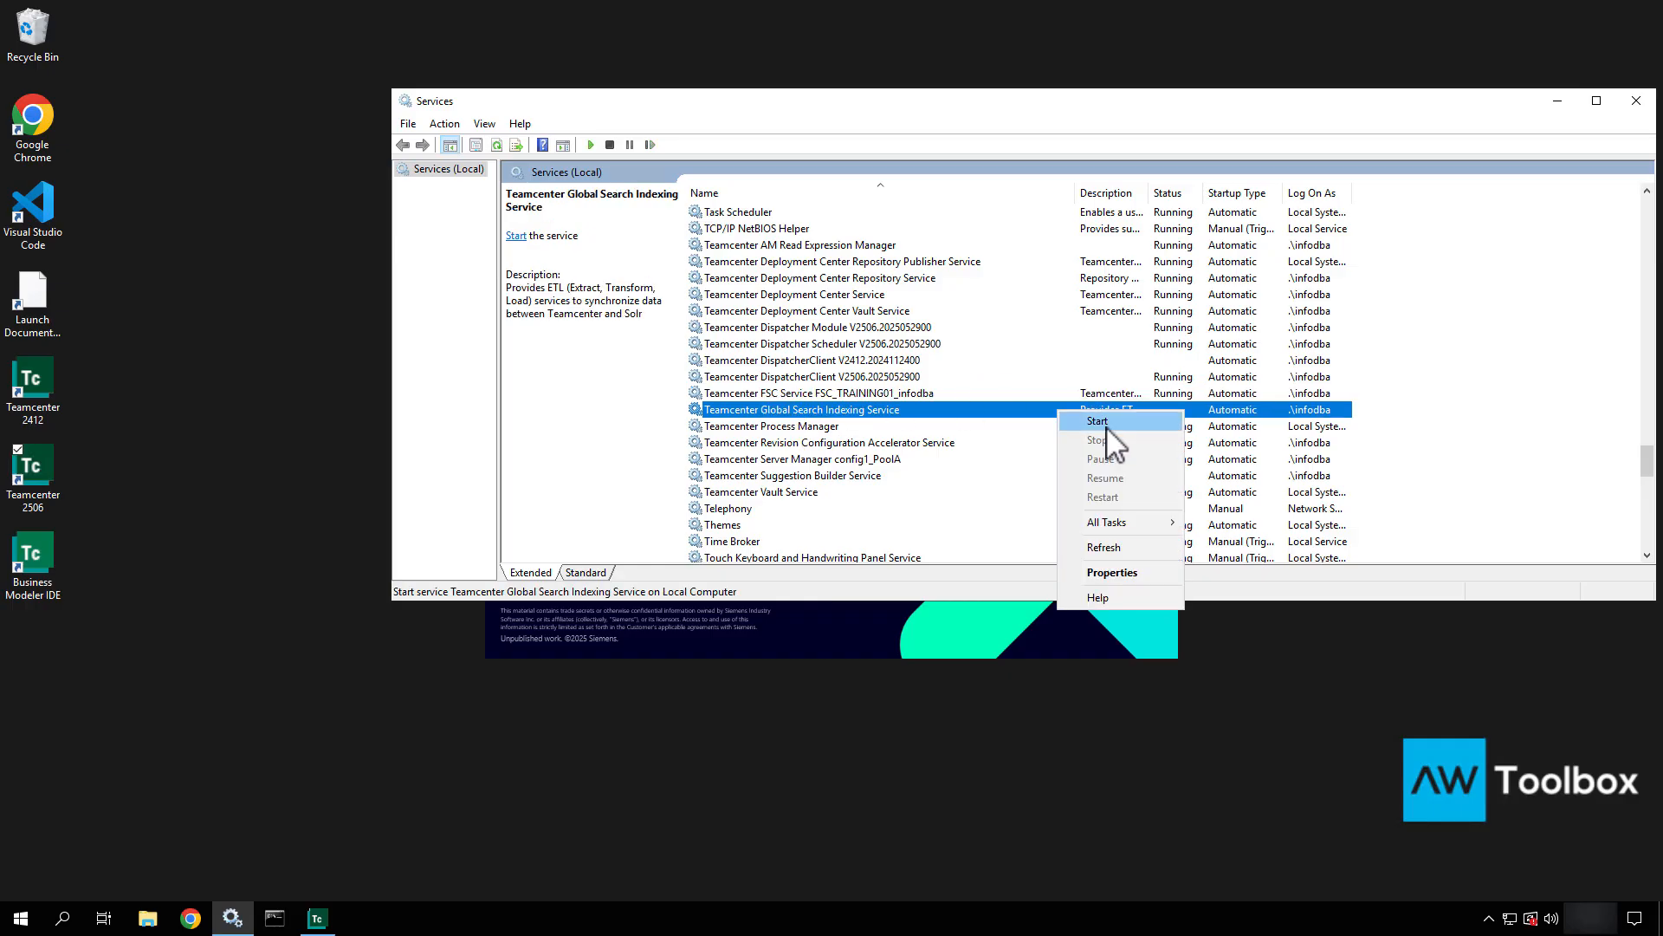
{"action": "left_click", "coordinate": [1106, 426]}
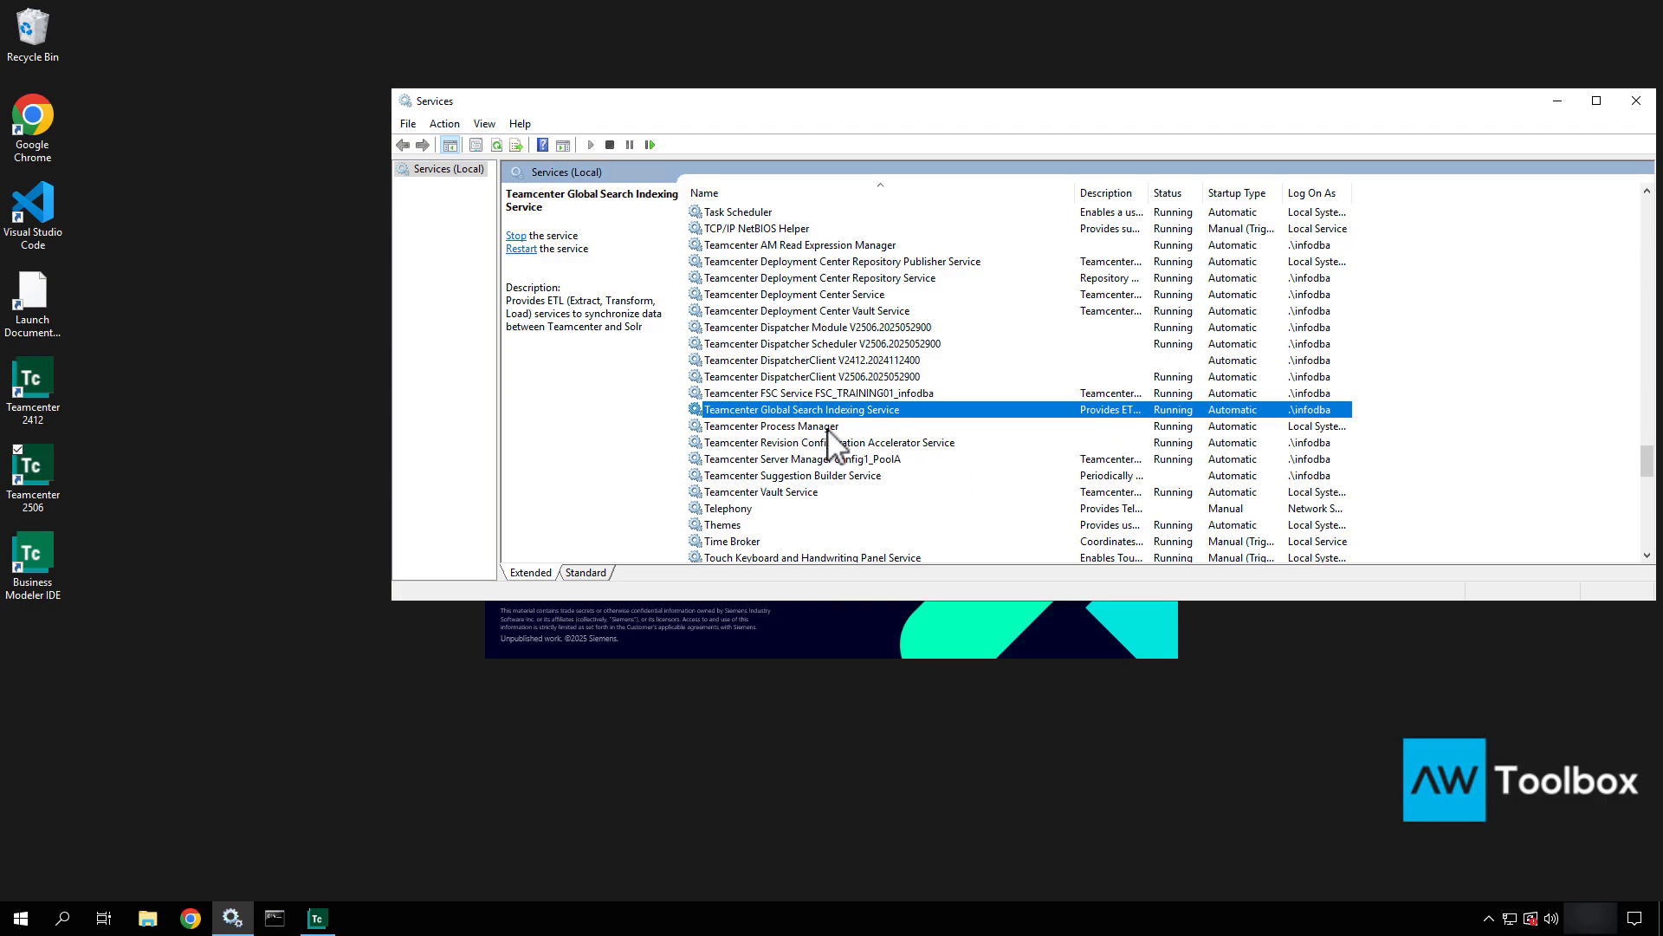
Start the Teamcenter Suggestion Builder Service.
{"action": "left_click", "coordinate": [827, 427]}
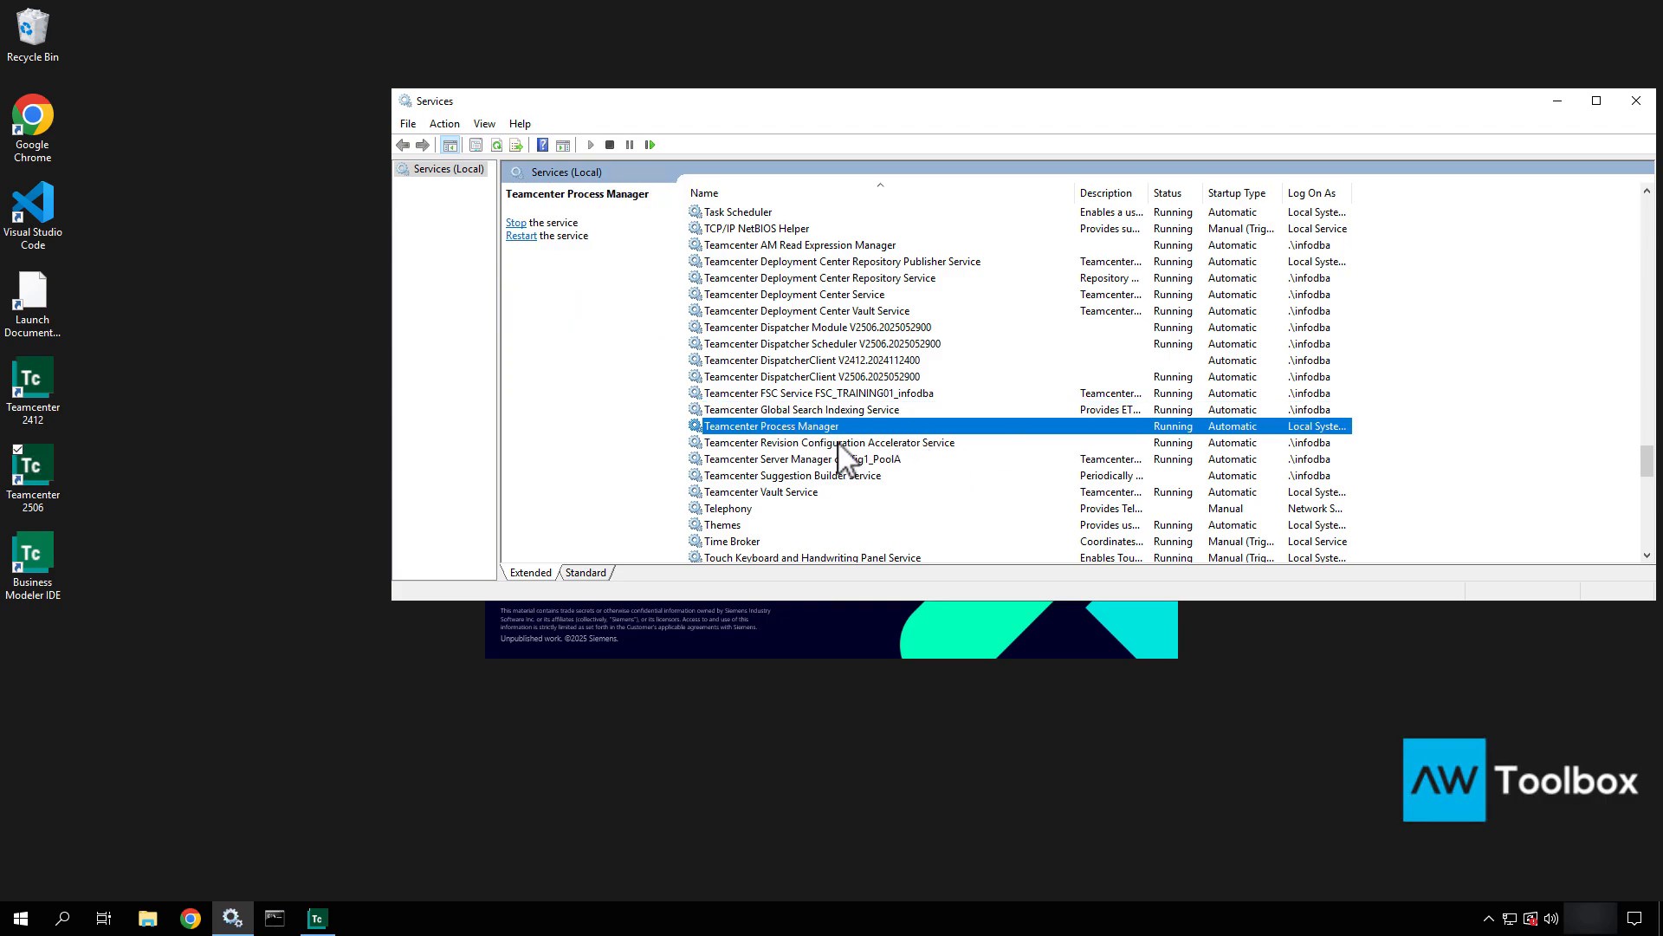
{"action": "left_click", "coordinate": [839, 443]}
{"action": "left_click", "coordinate": [836, 461]}
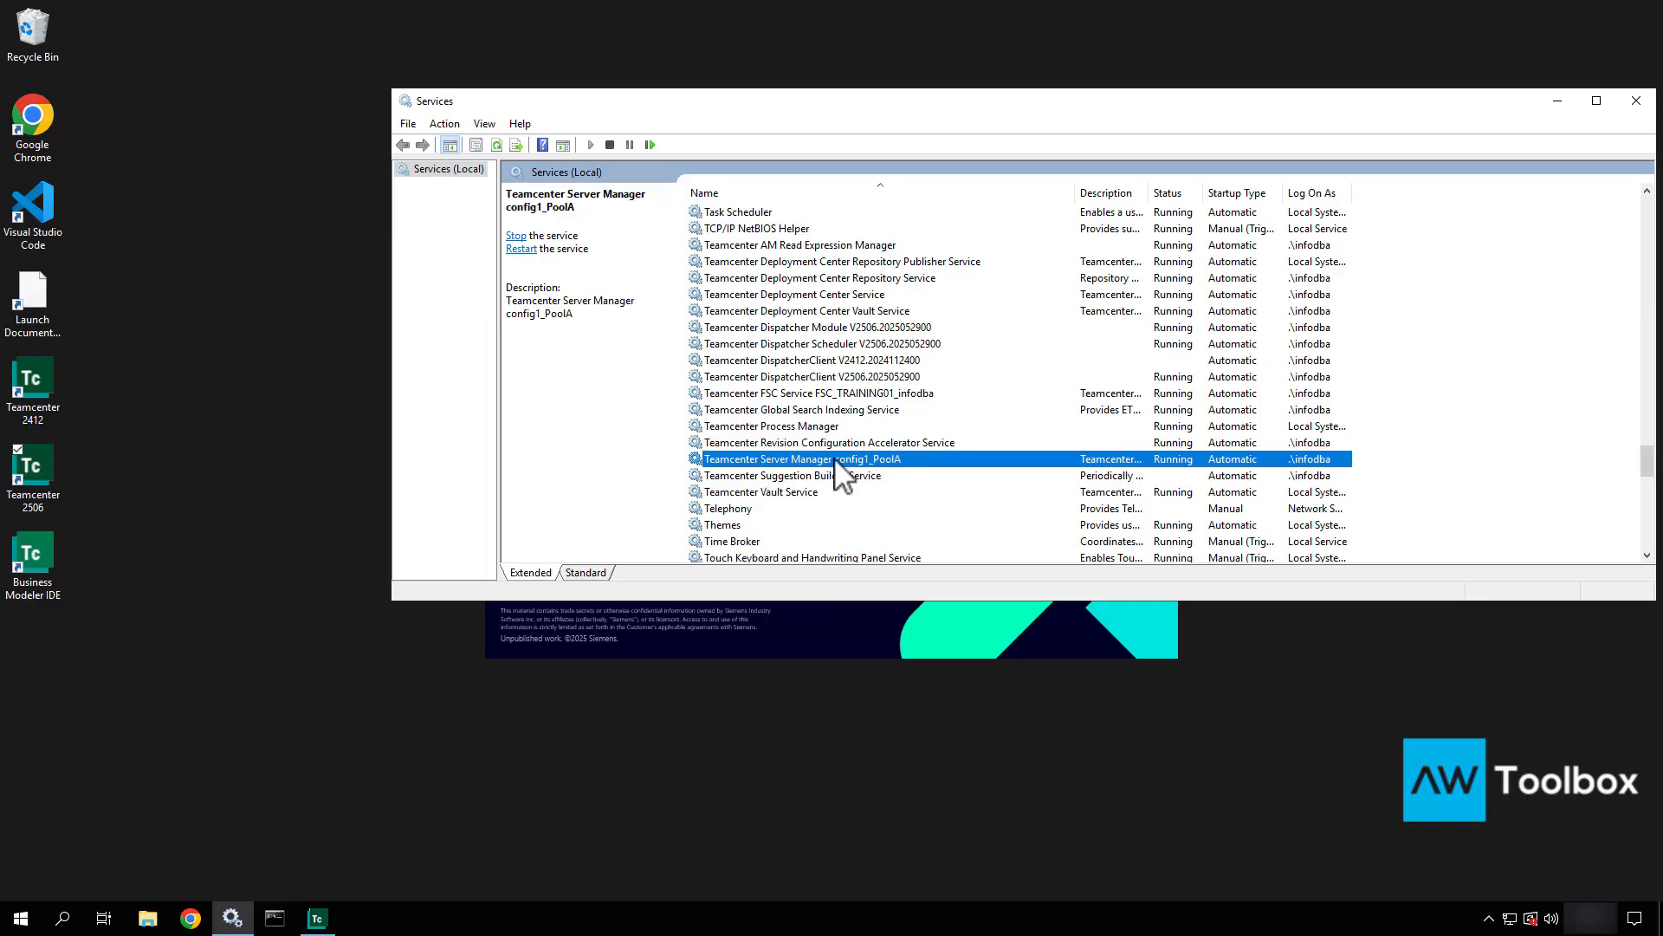
{"action": "left_click", "coordinate": [841, 476]}
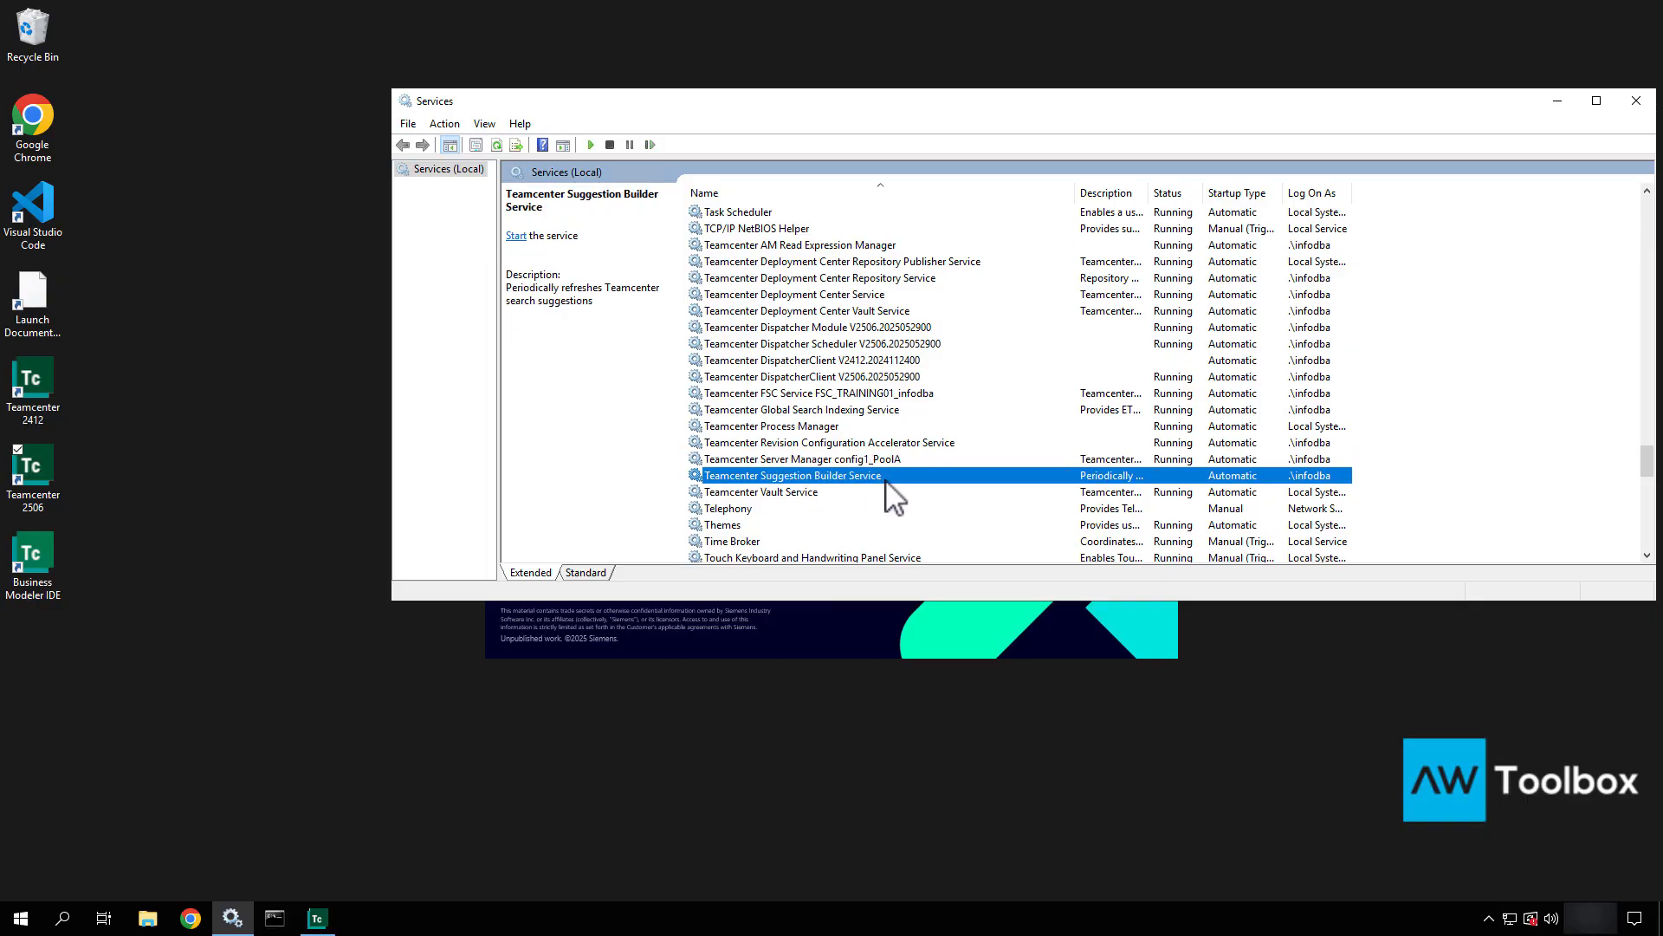
{"action": "right_click", "coordinate": [885, 482]}
{"action": "left_click", "coordinate": [916, 487]}
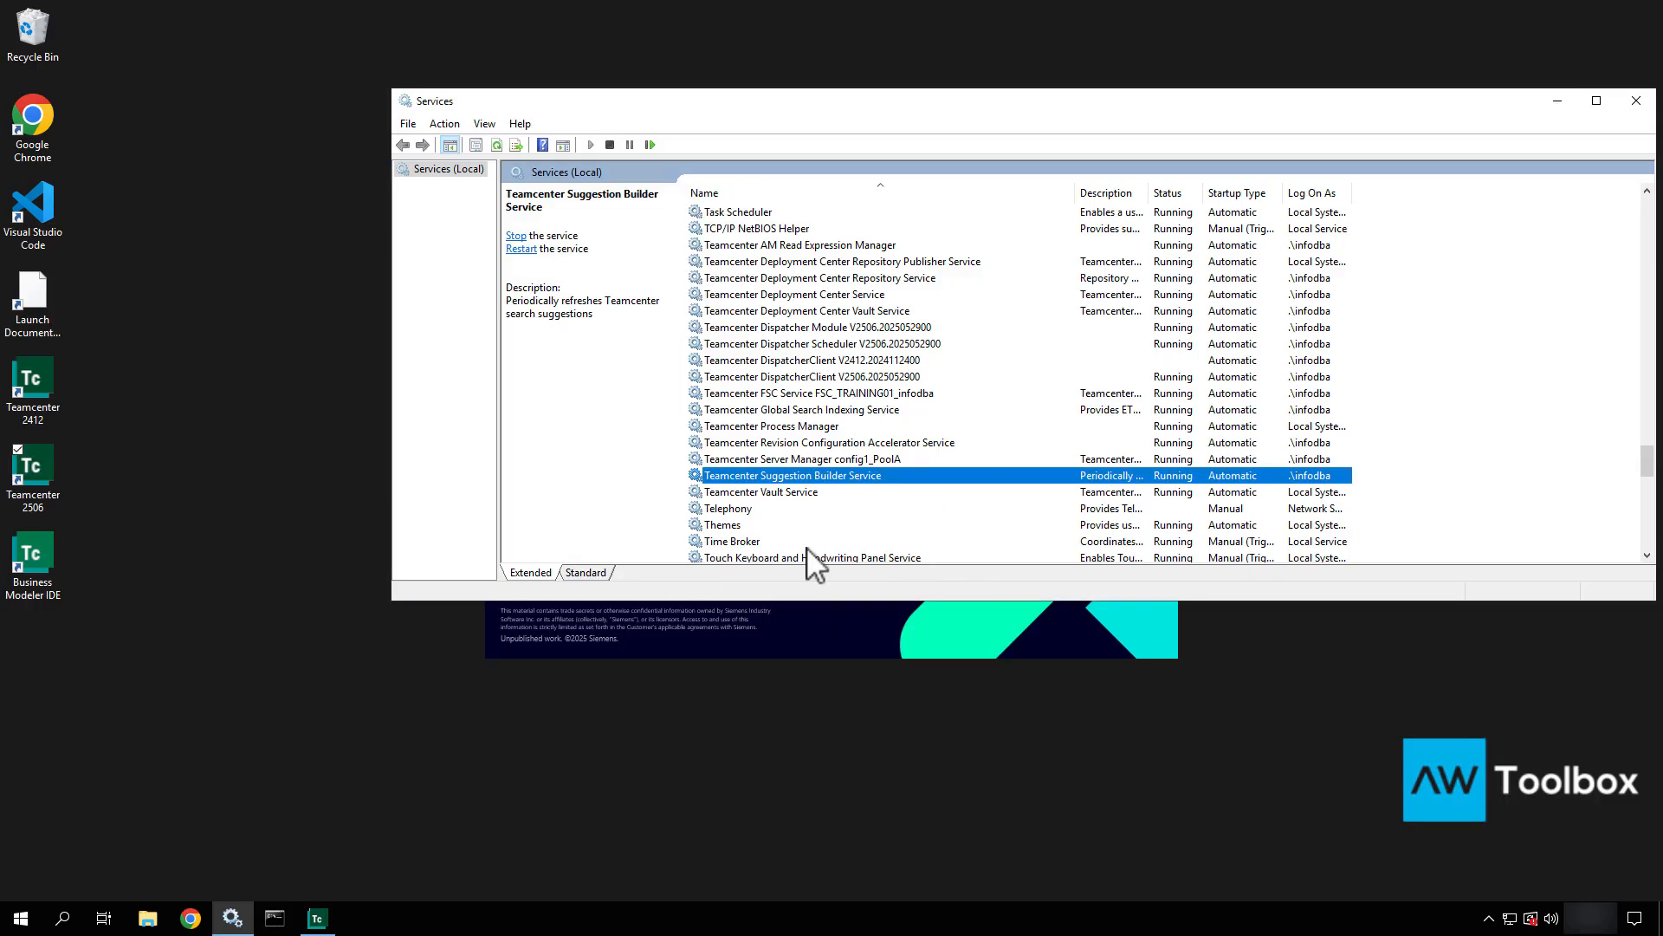
Check the Teamcenter Vault Service status and close Services.
{"action": "left_click", "coordinate": [813, 509]}
{"action": "left_click", "coordinate": [814, 495]}
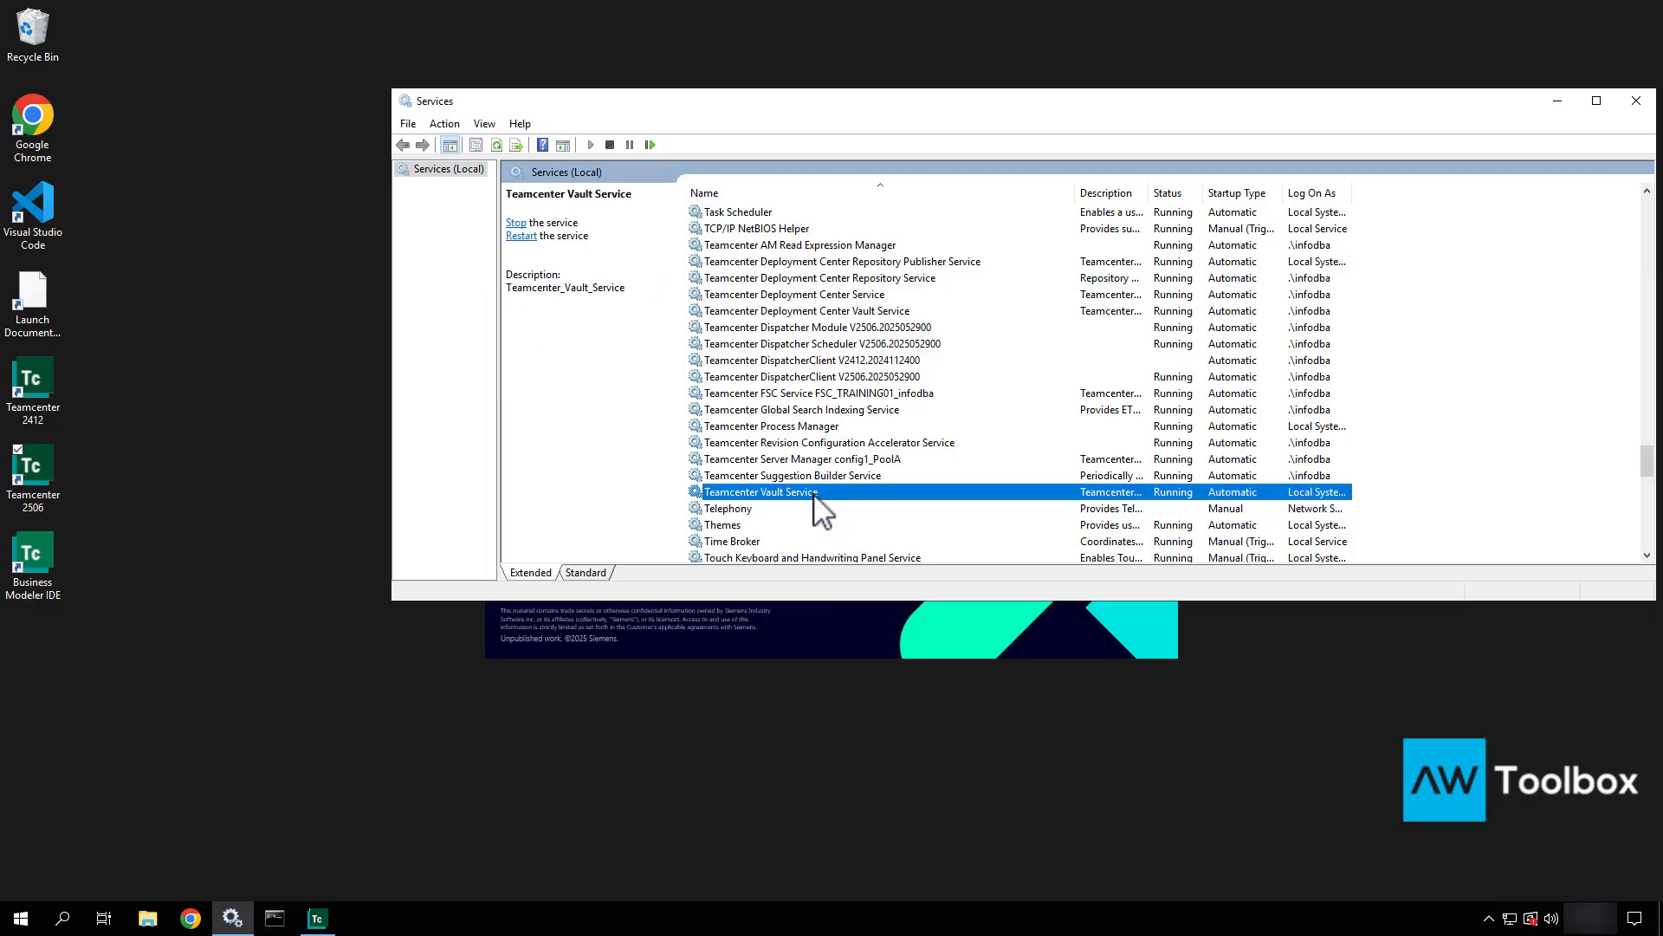
{"action": "left_click", "coordinate": [1634, 102]}
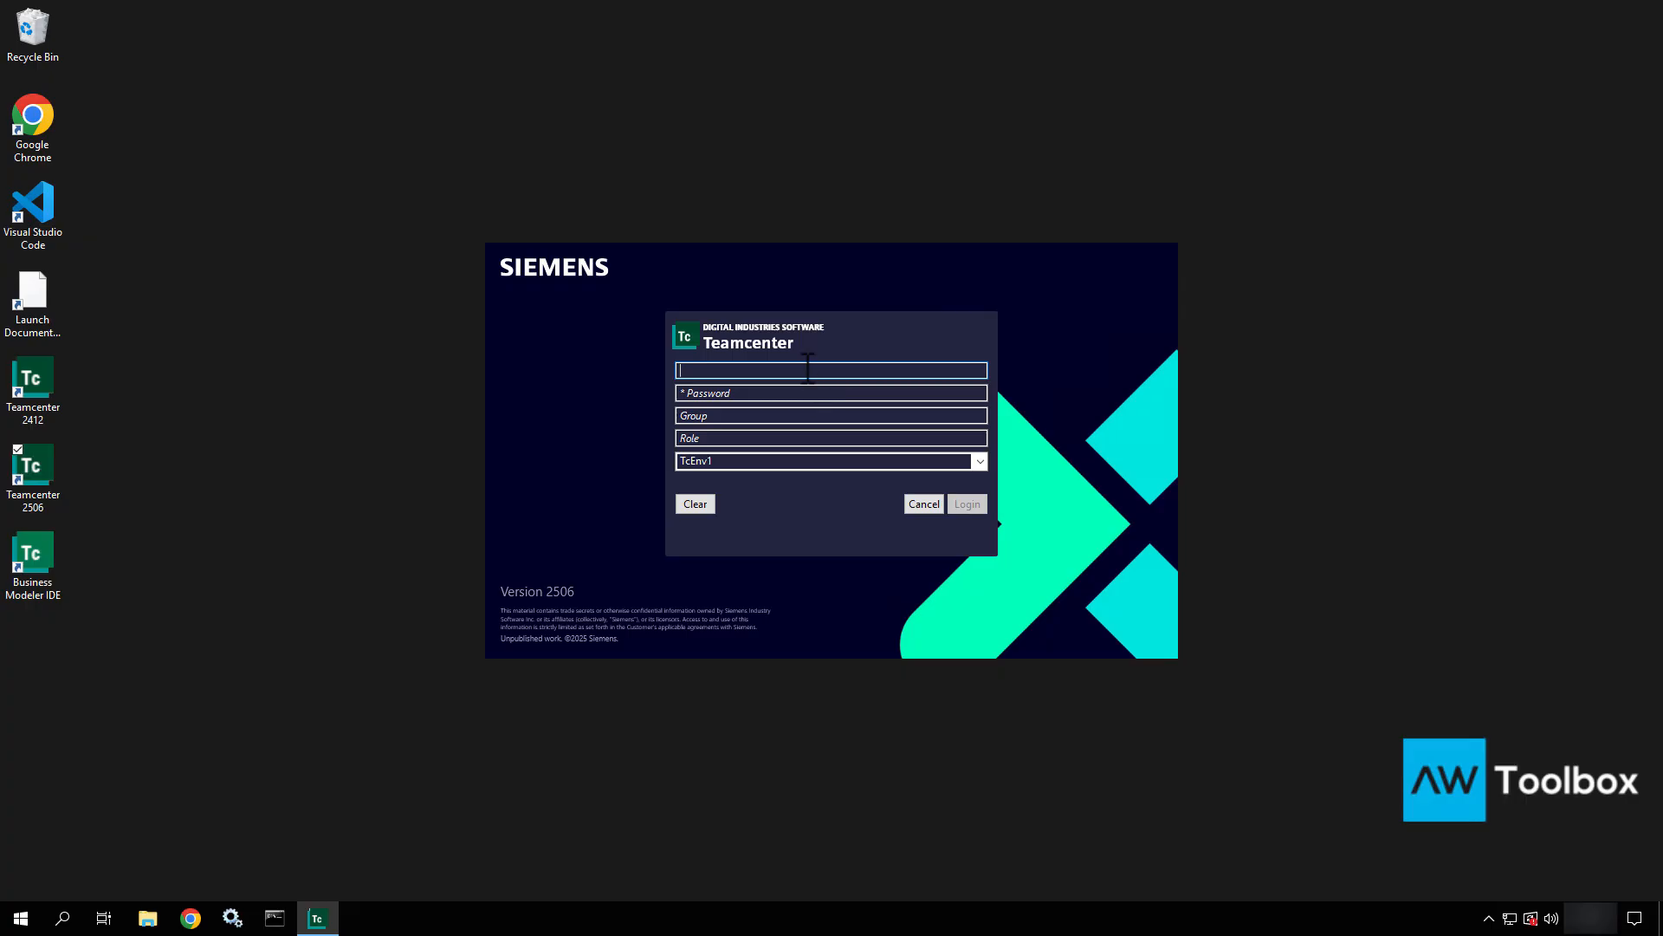
Log in to the Teamcenter 2506 rich client with the admin user name and password.
{"action": "type", "text": "infodba"}
{"action": "key", "text": "Tab"}
{"action": "type", "text": "••••"}
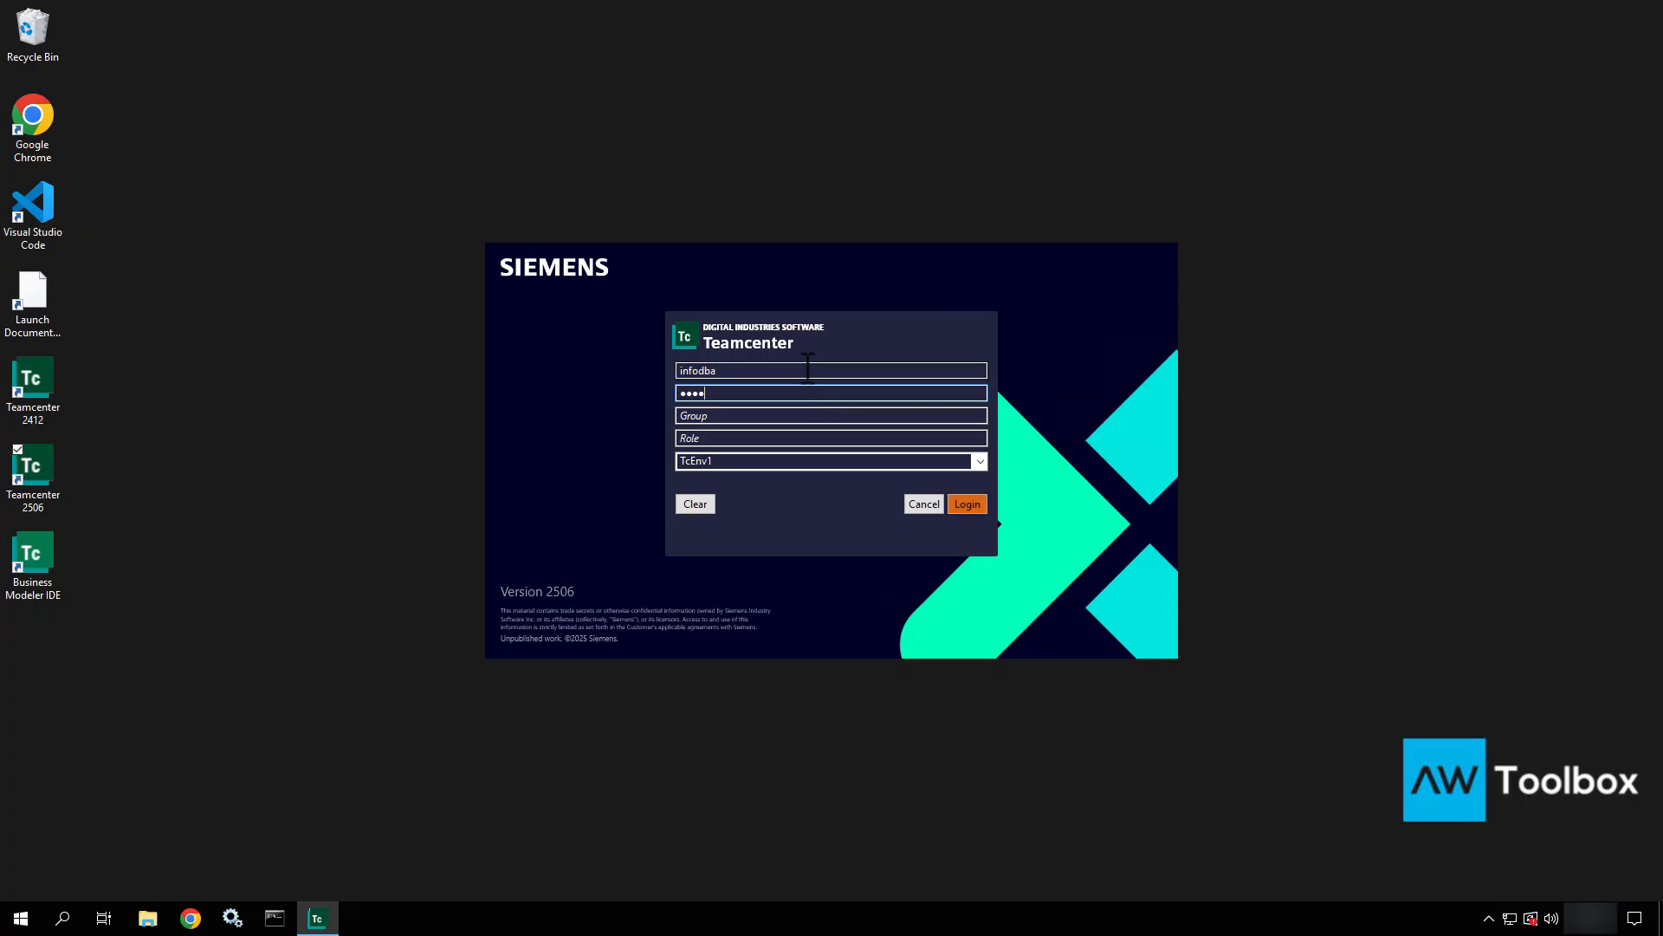
{"action": "type", "text": "•••"}
{"action": "key", "text": "Return"}
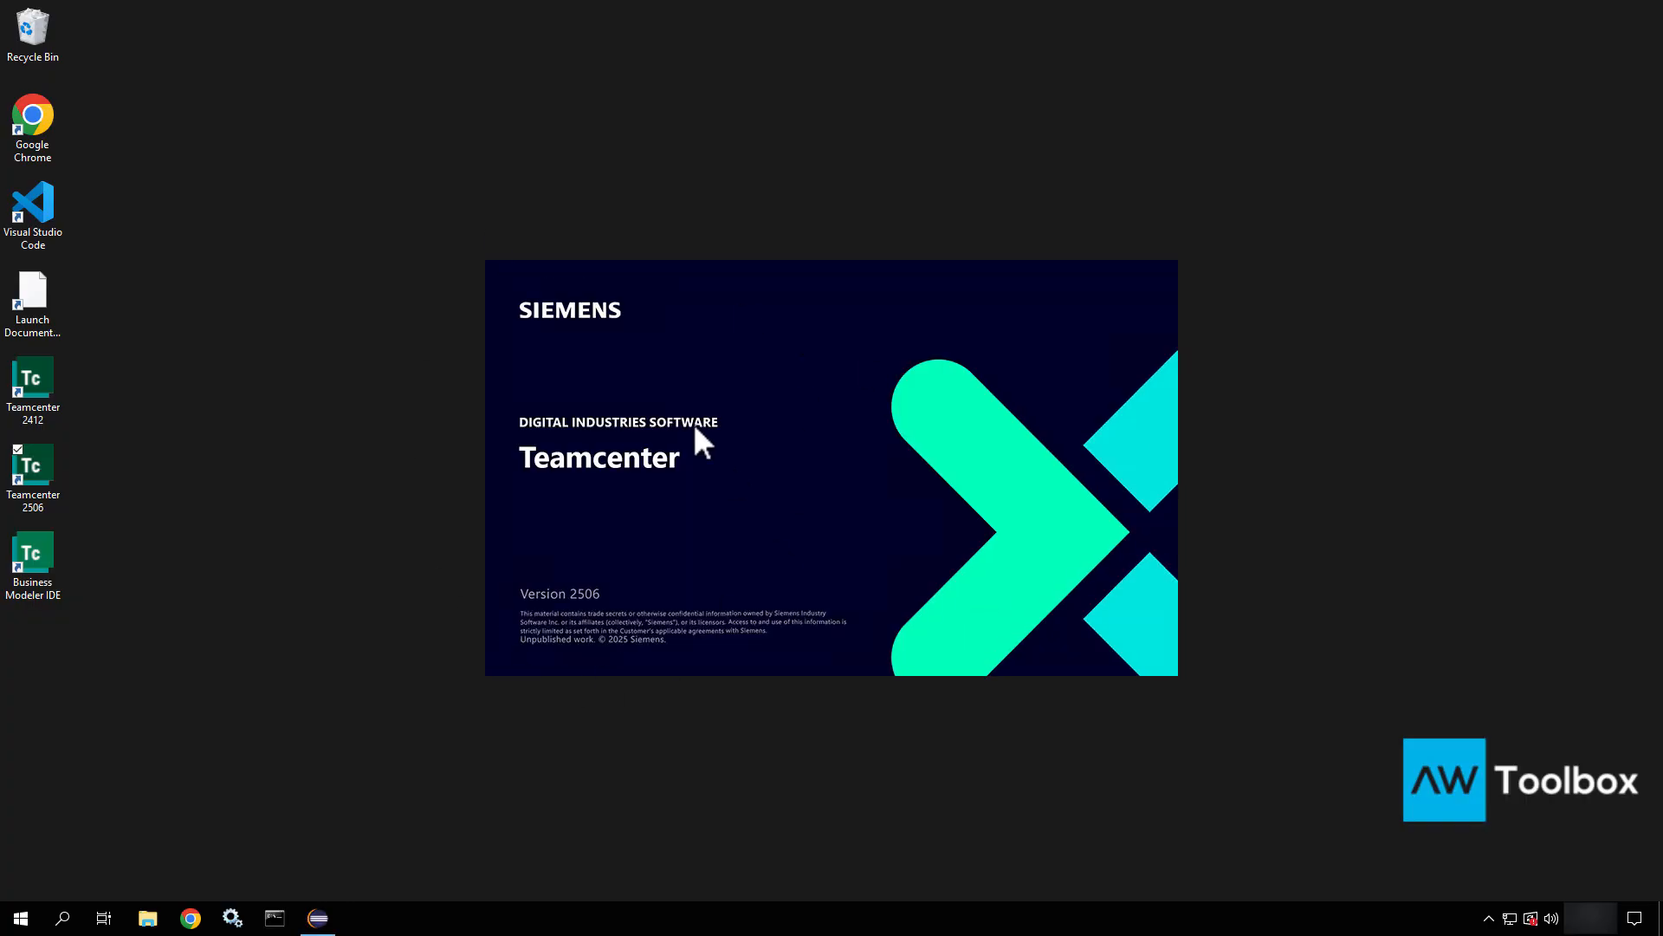
Open C:\apps\Siemens\Teamcenter2412\tc_root\web\Teamcenter1\deployment in File Explorer.
{"action": "left_click", "coordinate": [149, 917]}
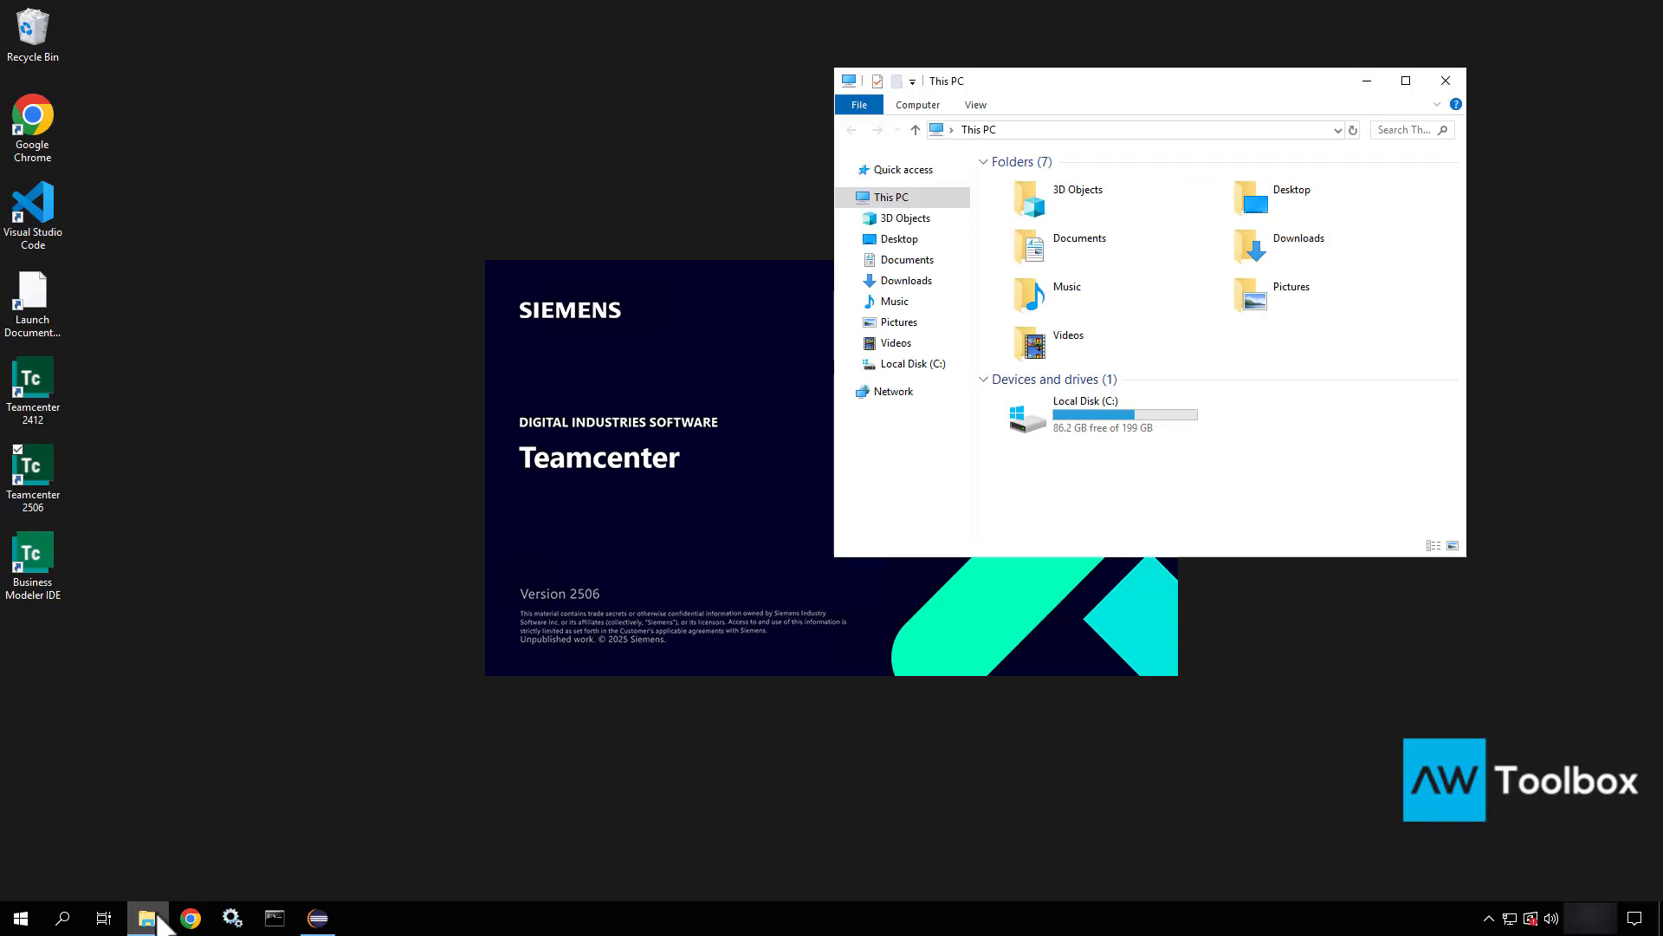
{"action": "double_click", "coordinate": [1078, 423]}
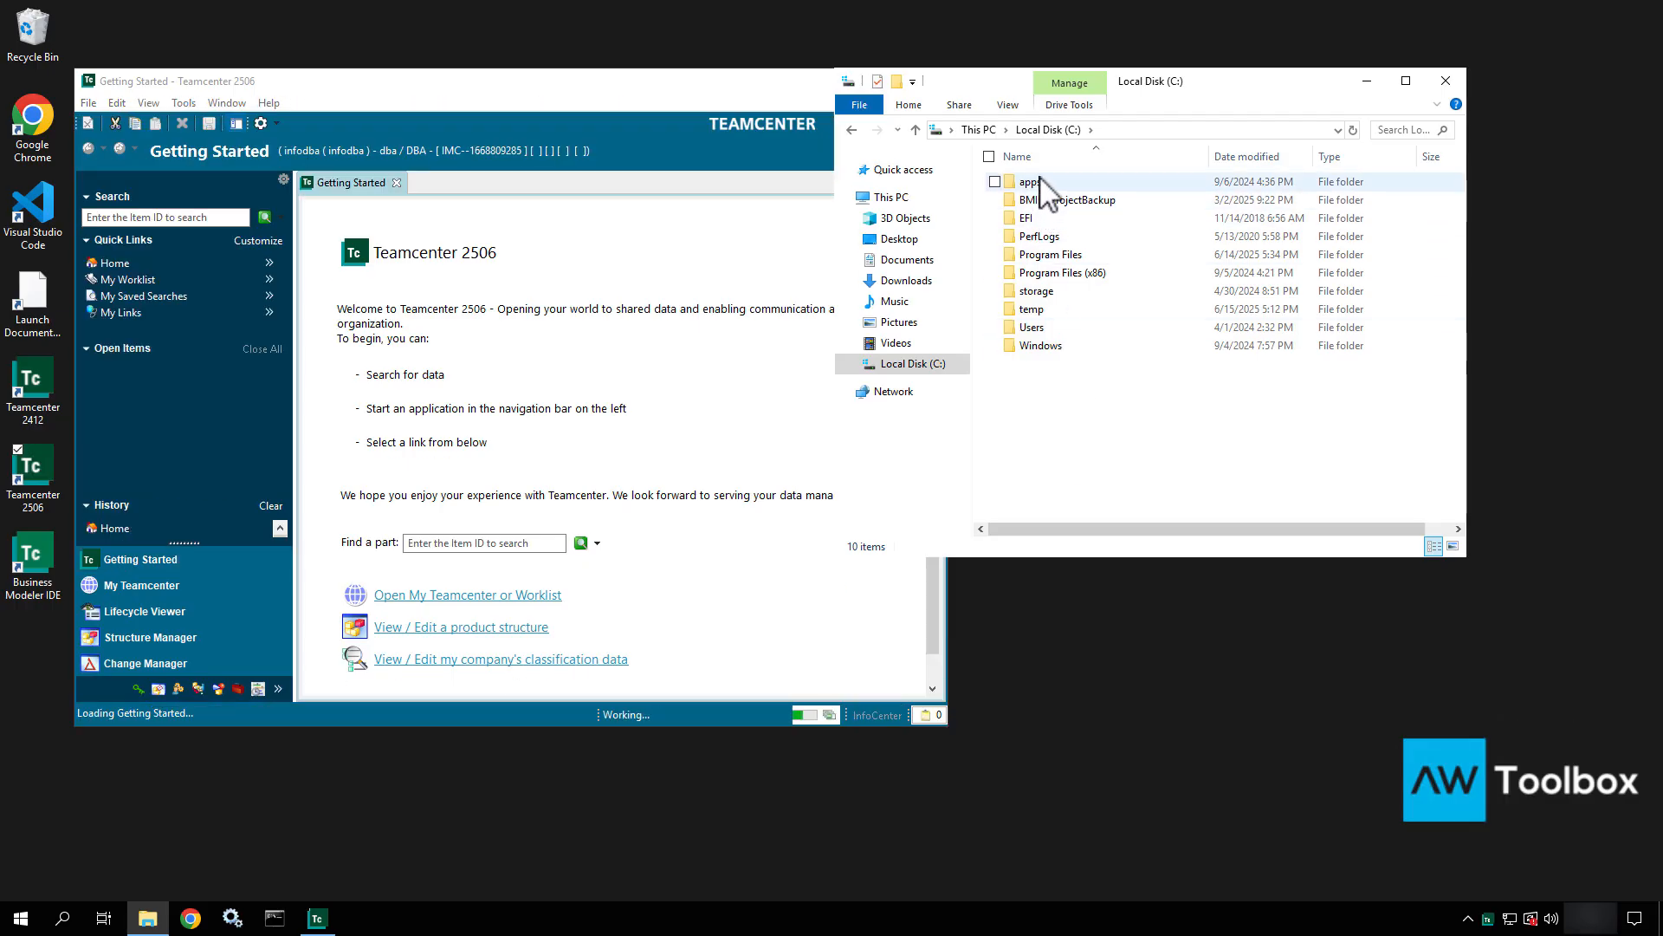
{"action": "double_click", "coordinate": [1040, 182]}
{"action": "left_click", "coordinate": [1043, 222]}
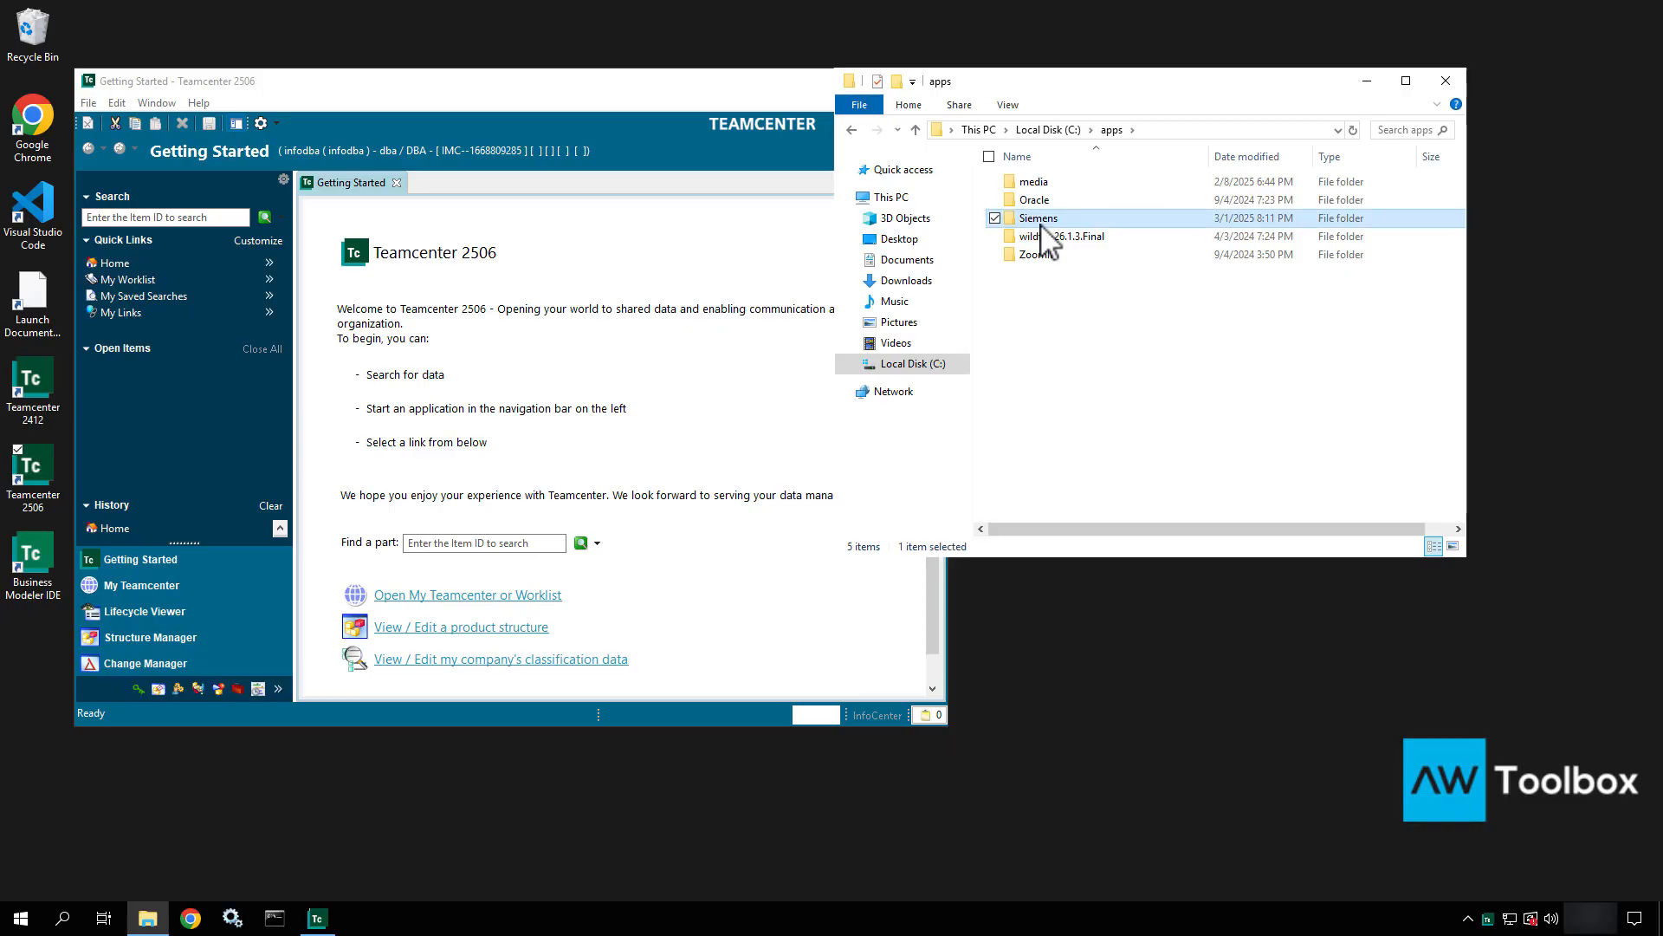
{"action": "double_click", "coordinate": [1042, 220]}
{"action": "double_click", "coordinate": [1044, 222]}
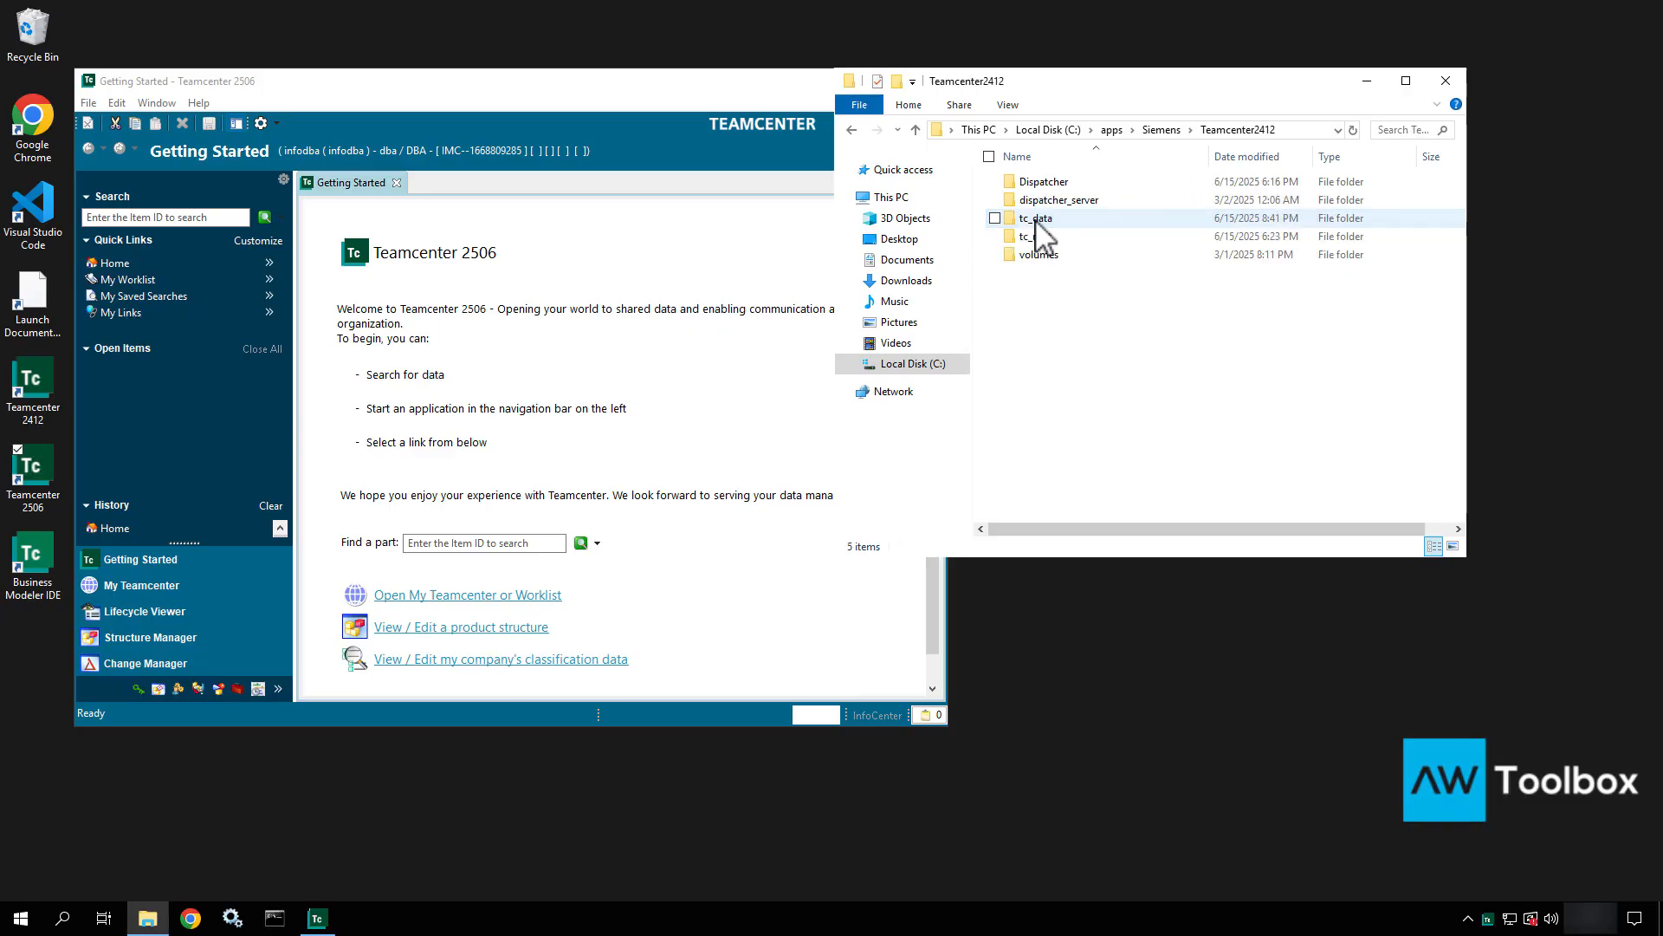
{"action": "double_click", "coordinate": [1028, 235]}
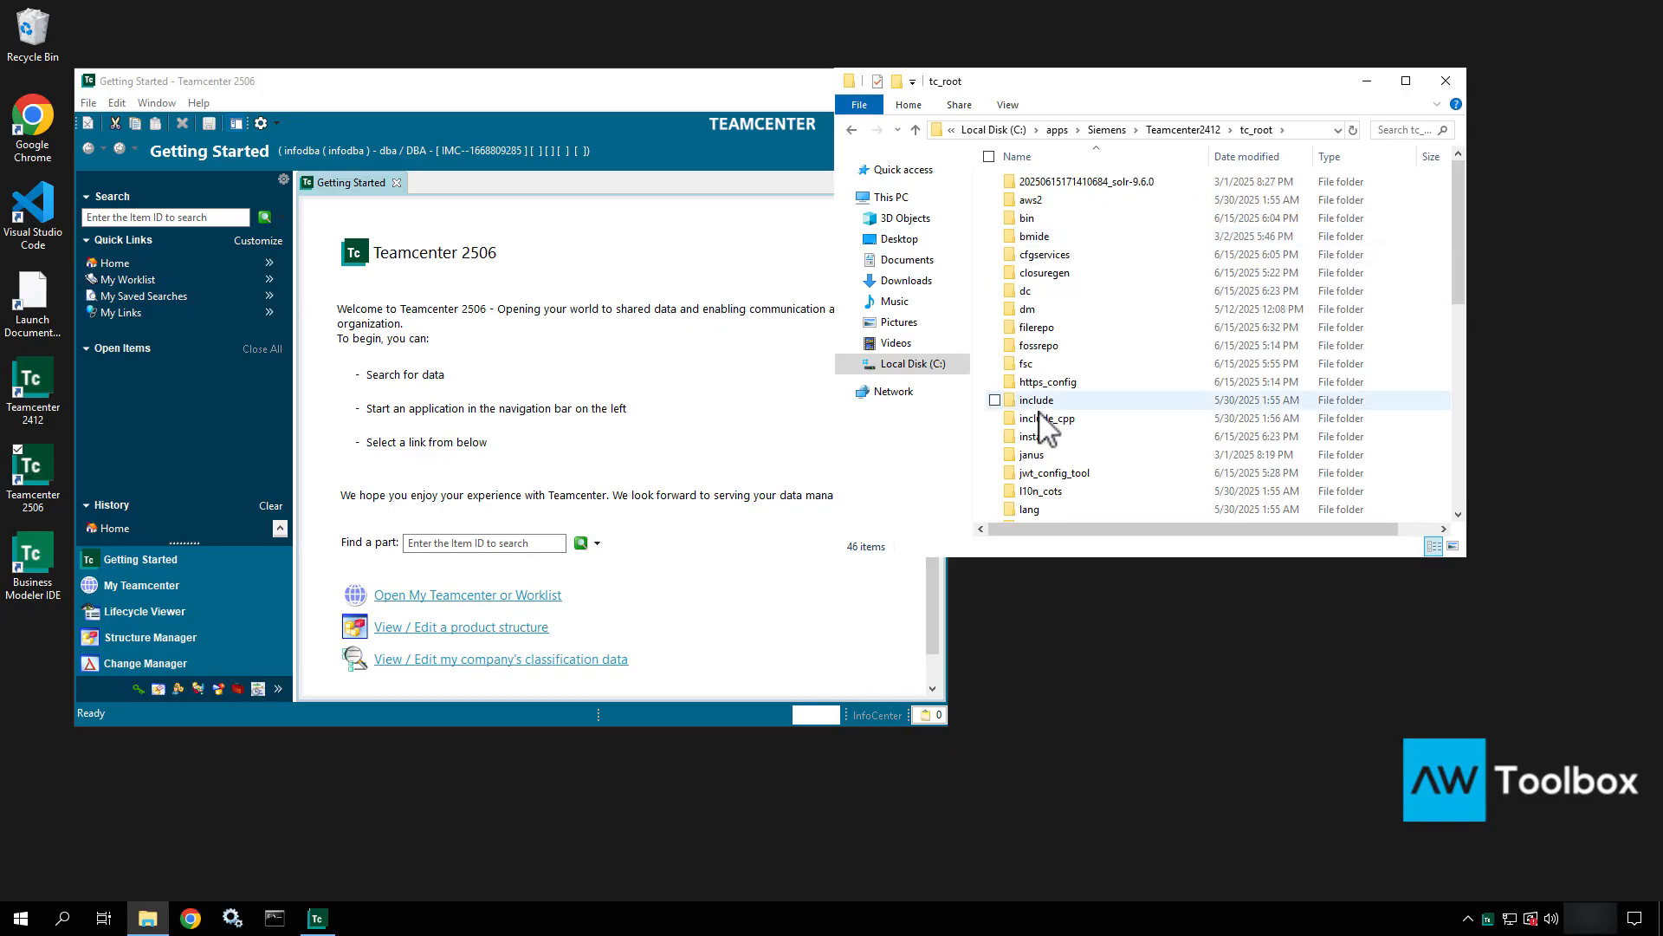
{"action": "scroll", "coordinate": [1044, 433], "scroll_direction": "down", "scroll_amount": 9}
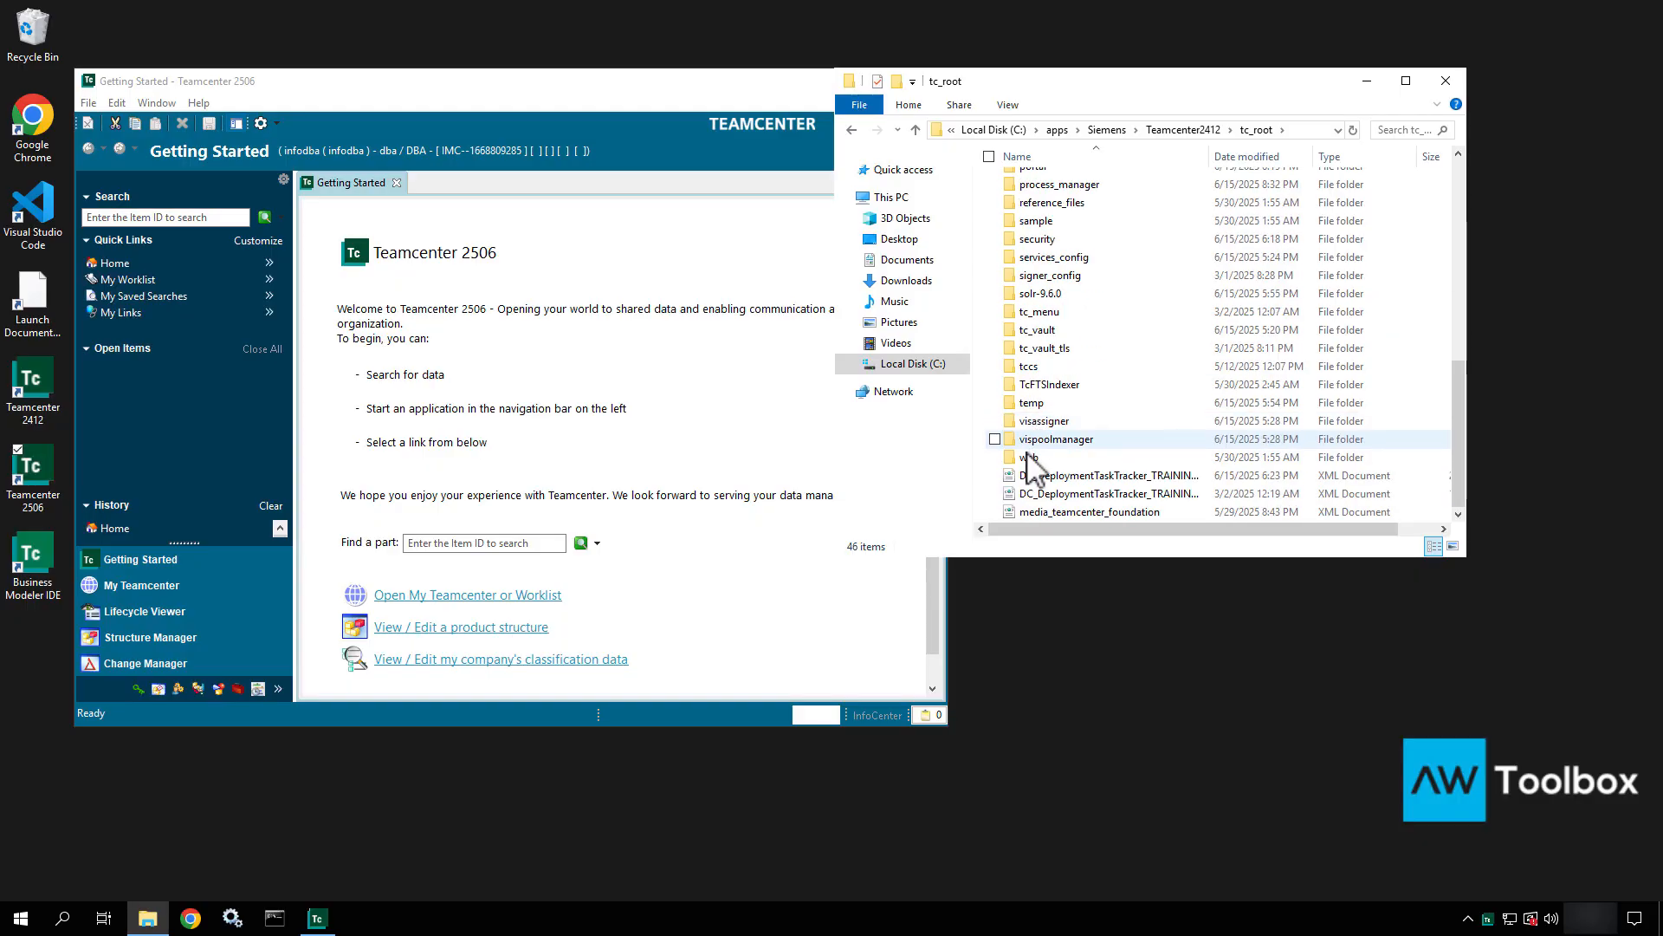
{"action": "double_click", "coordinate": [1028, 456]}
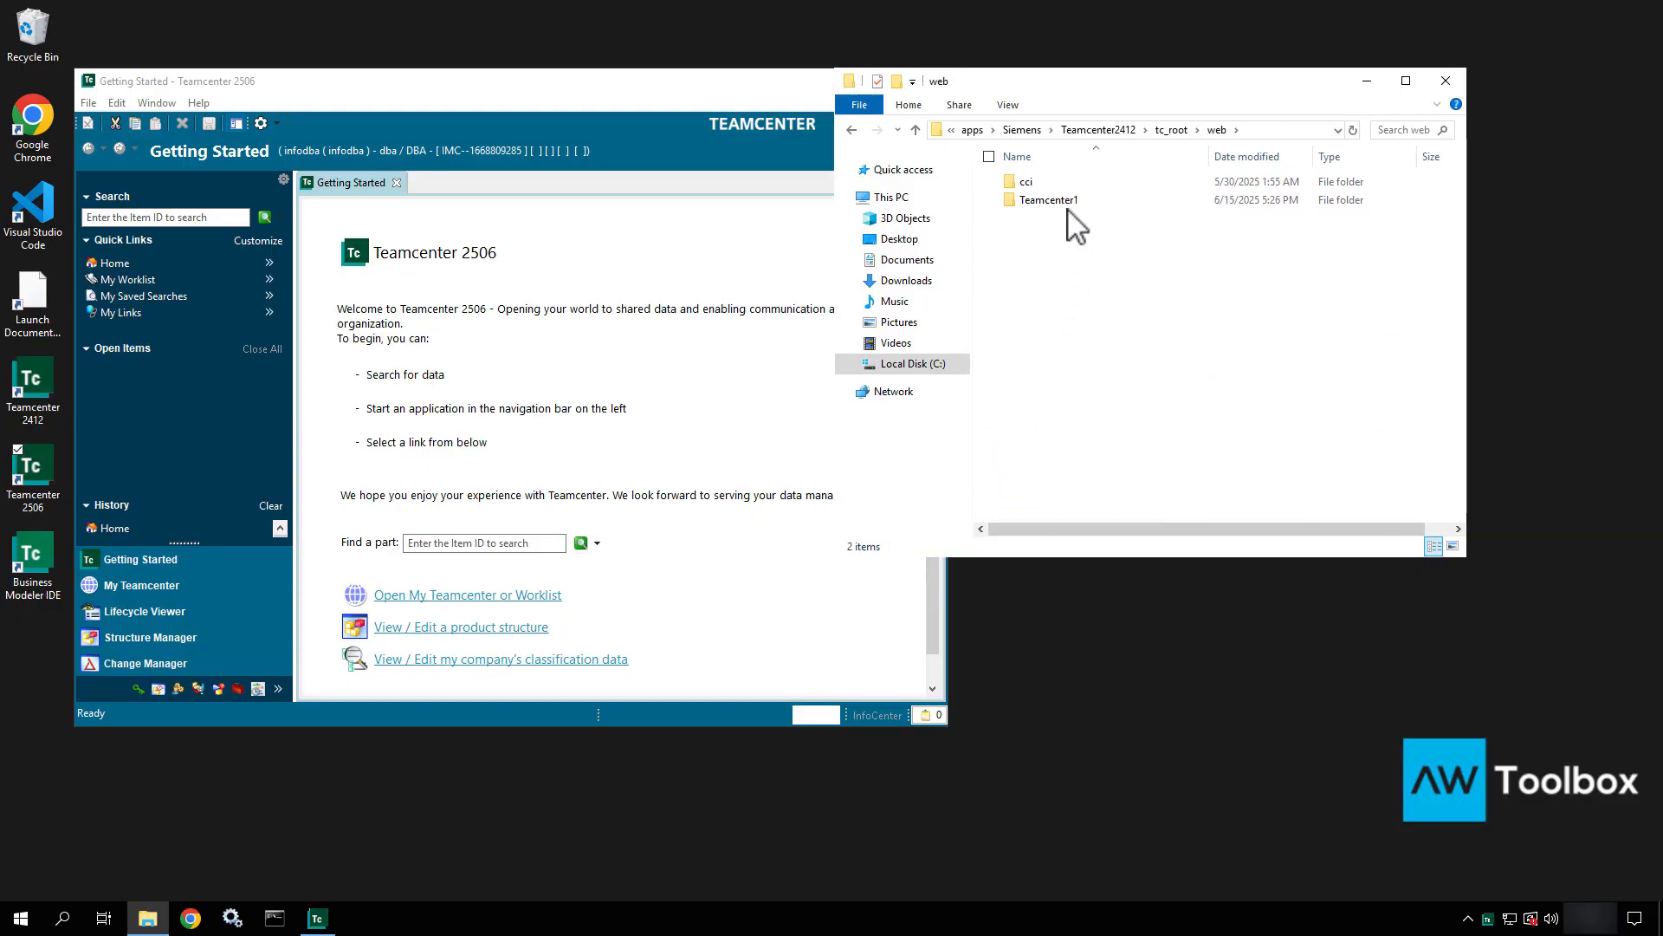
{"action": "double_click", "coordinate": [1067, 206]}
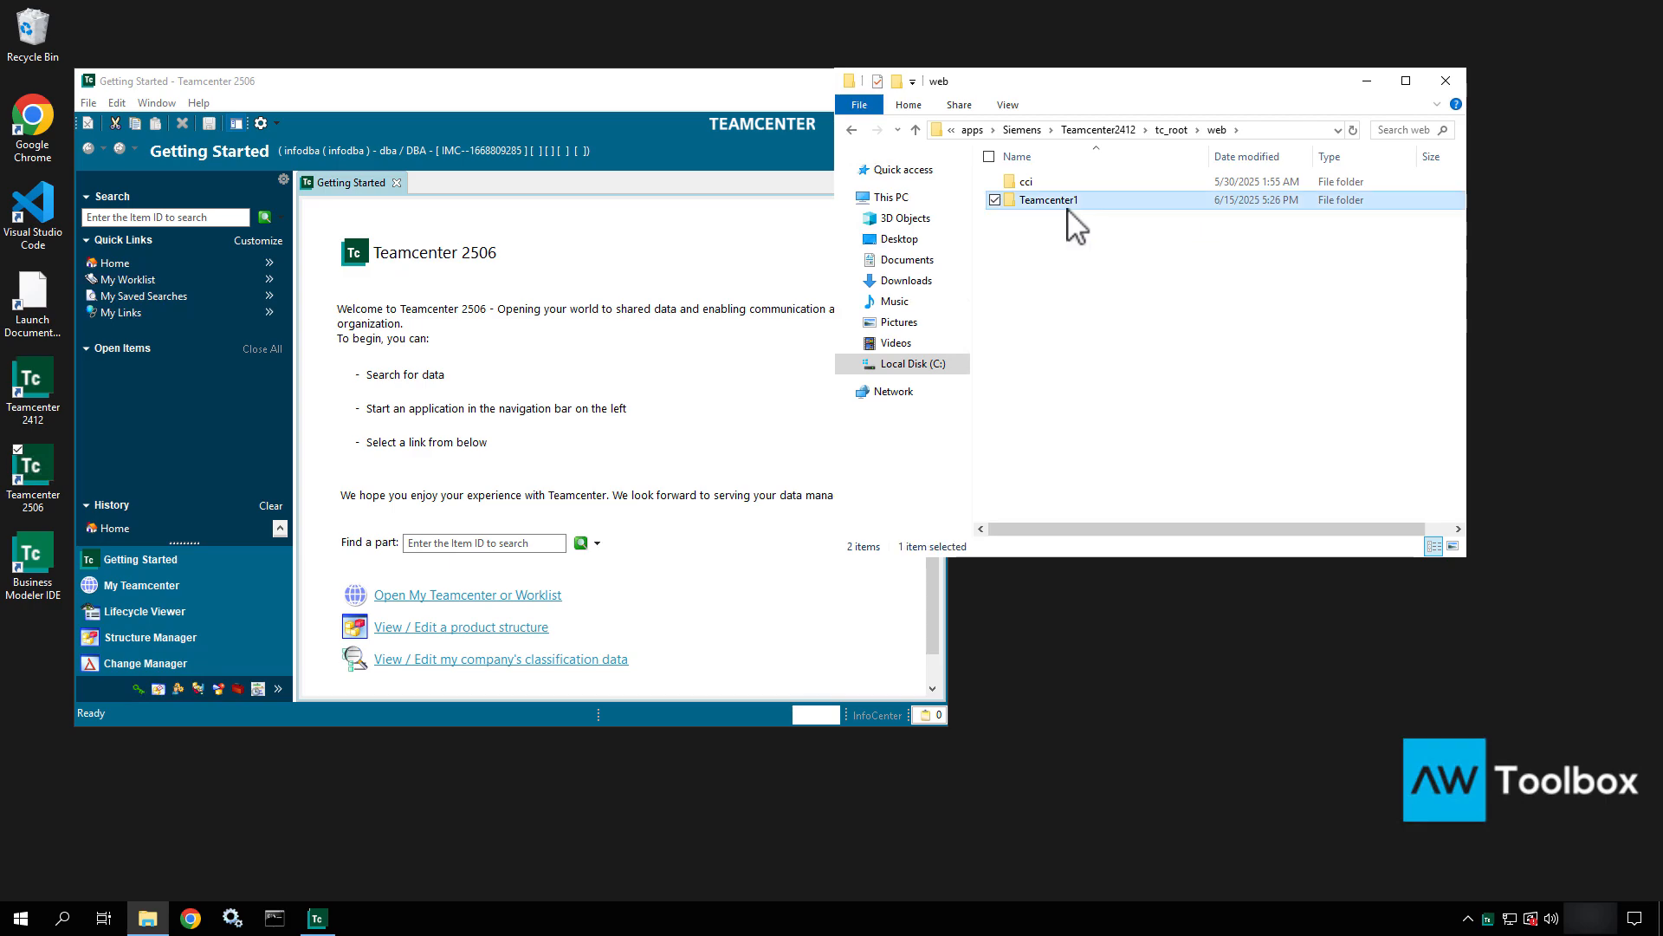
{"action": "double_click", "coordinate": [1053, 187]}
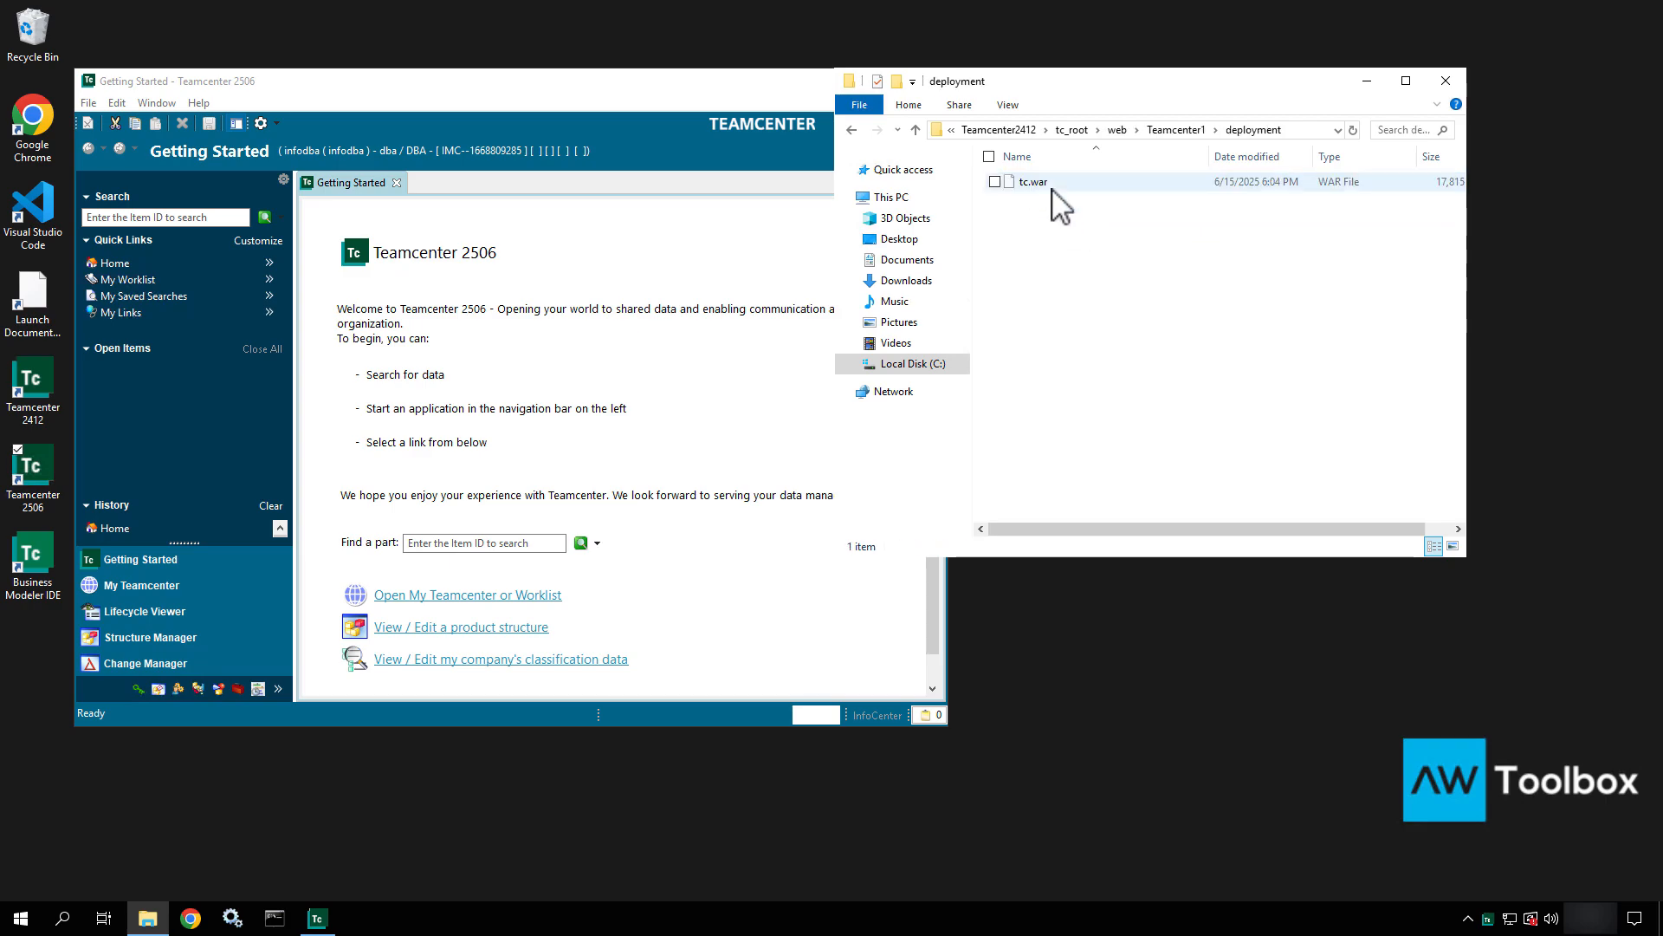
Copy the tc.war file.
{"action": "left_click", "coordinate": [1116, 184]}
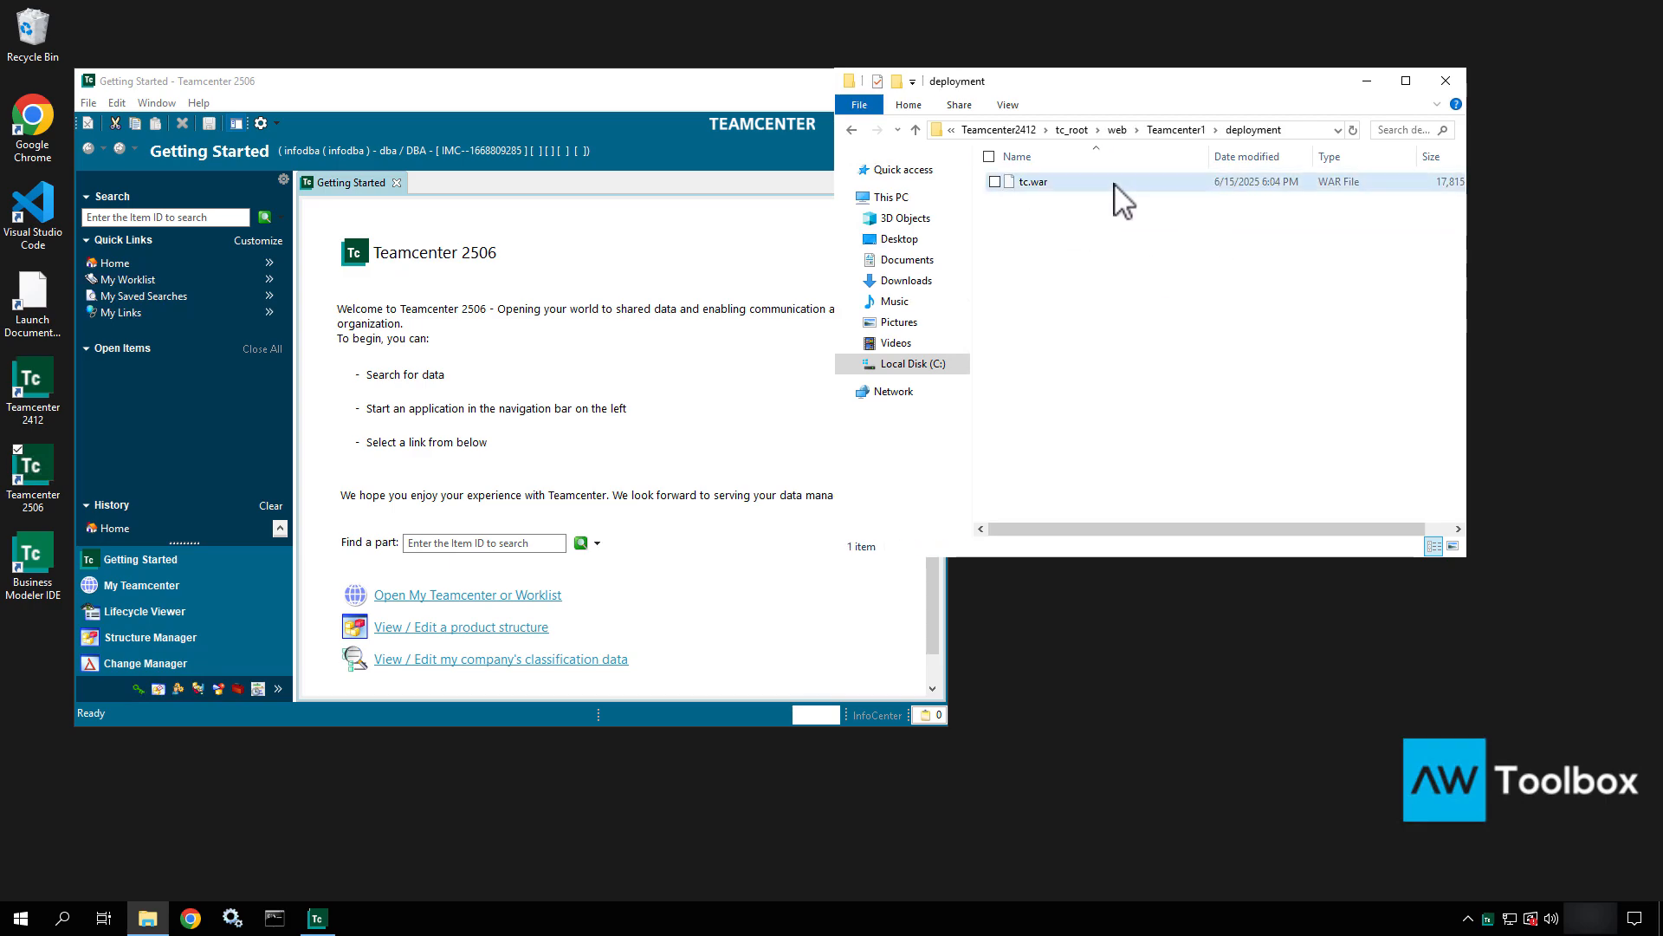
{"action": "right_click", "coordinate": [1115, 184]}
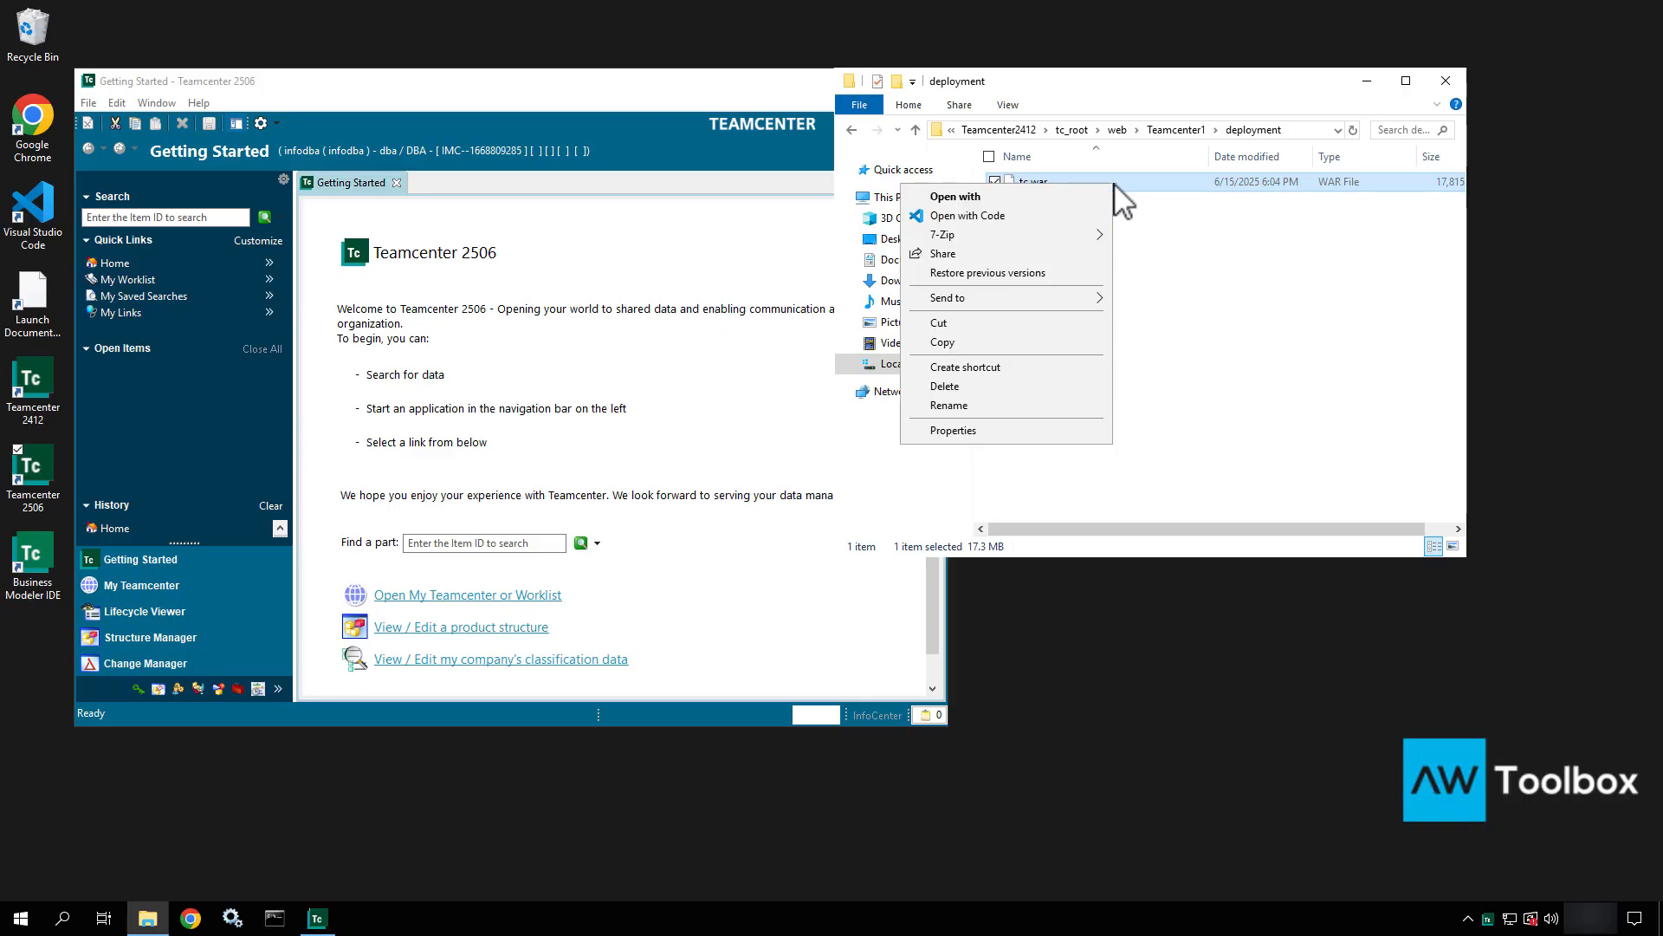
{"action": "left_click", "coordinate": [983, 342]}
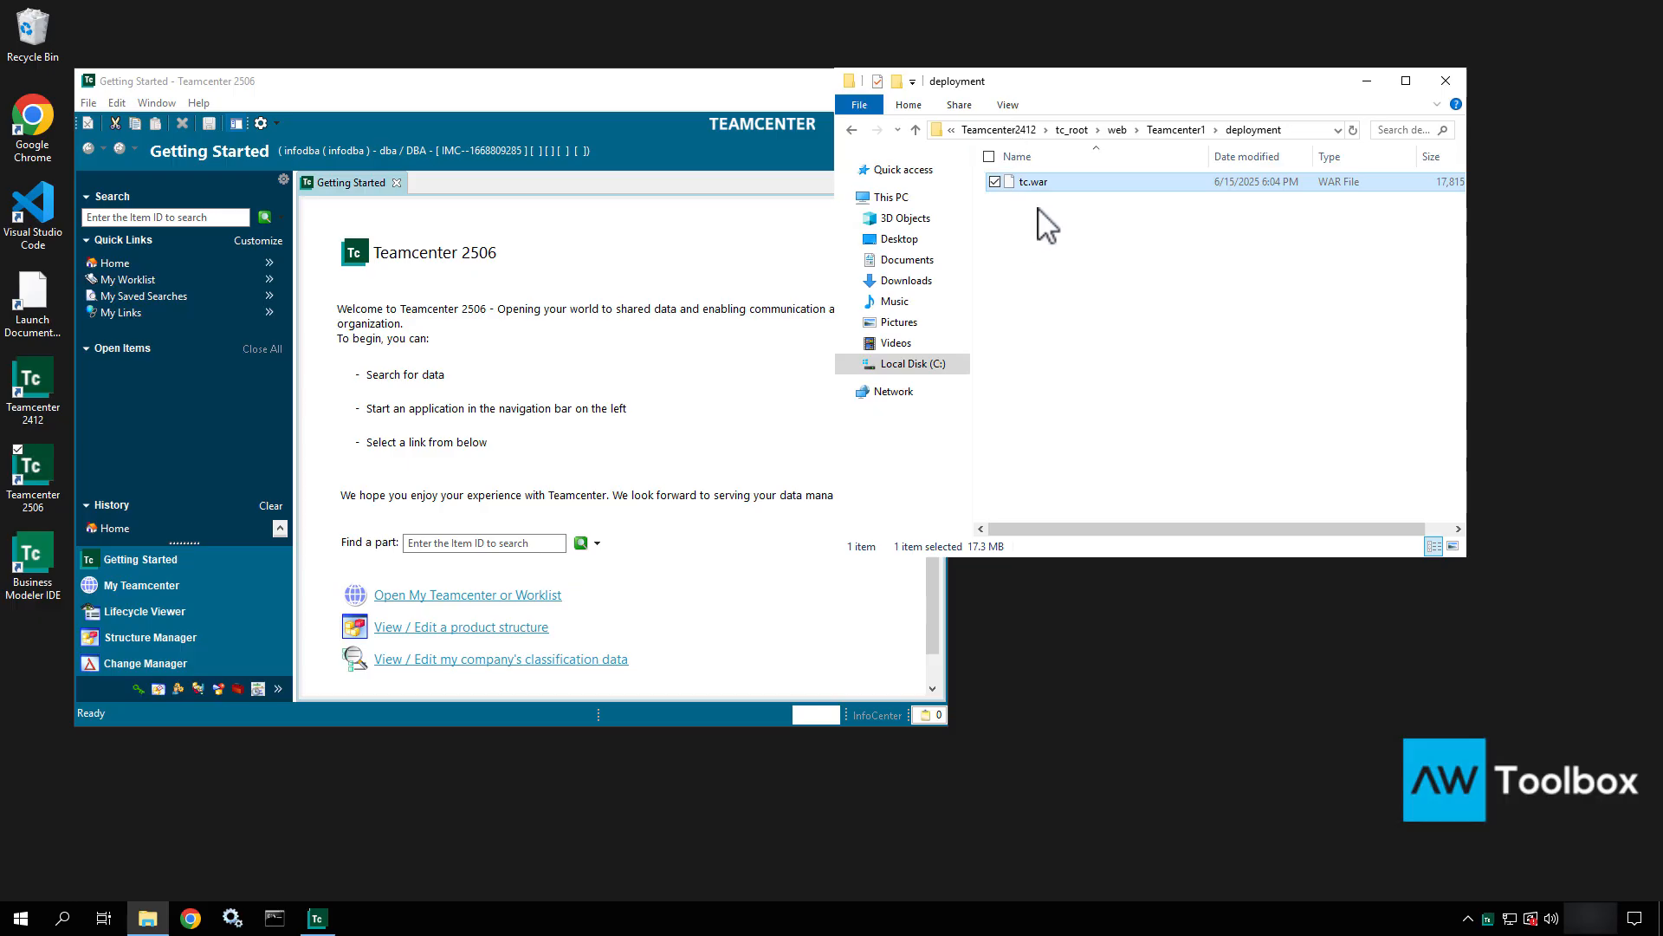
Paste tc.war into apps\wildfly-26.1.3.Final\standalone\deployments, replacing the existing file.
{"action": "left_click", "coordinate": [1005, 130]}
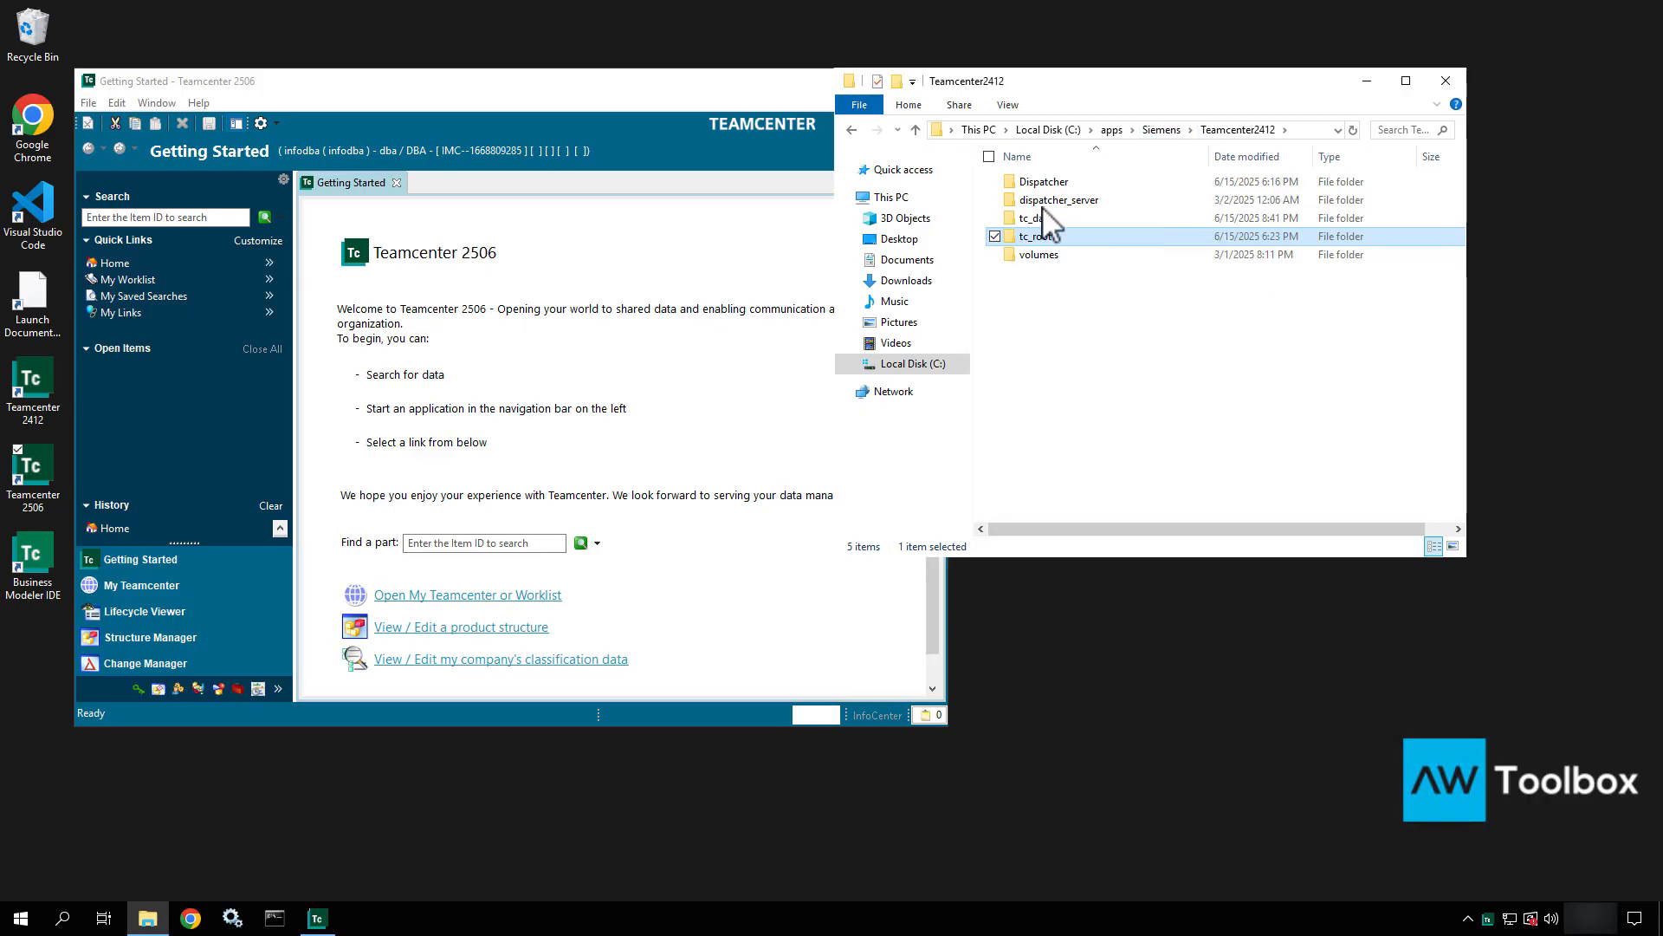
{"action": "left_click", "coordinate": [1111, 130]}
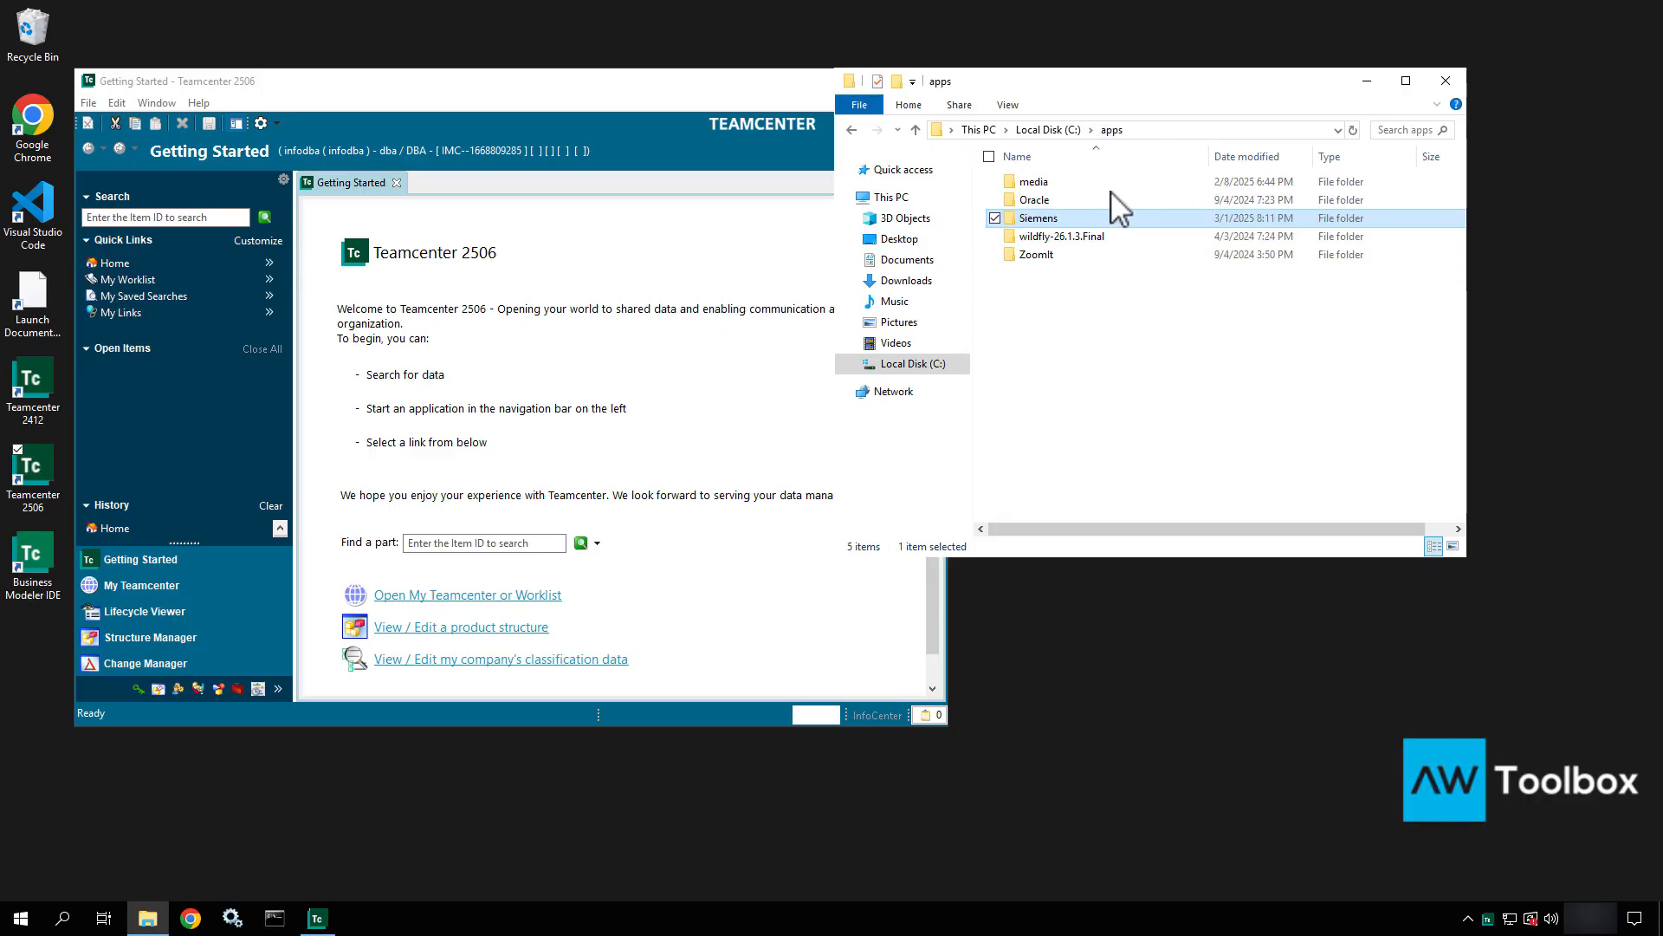
{"action": "left_click", "coordinate": [1052, 236]}
{"action": "double_click", "coordinate": [1052, 236]}
{"action": "left_click", "coordinate": [1030, 310]}
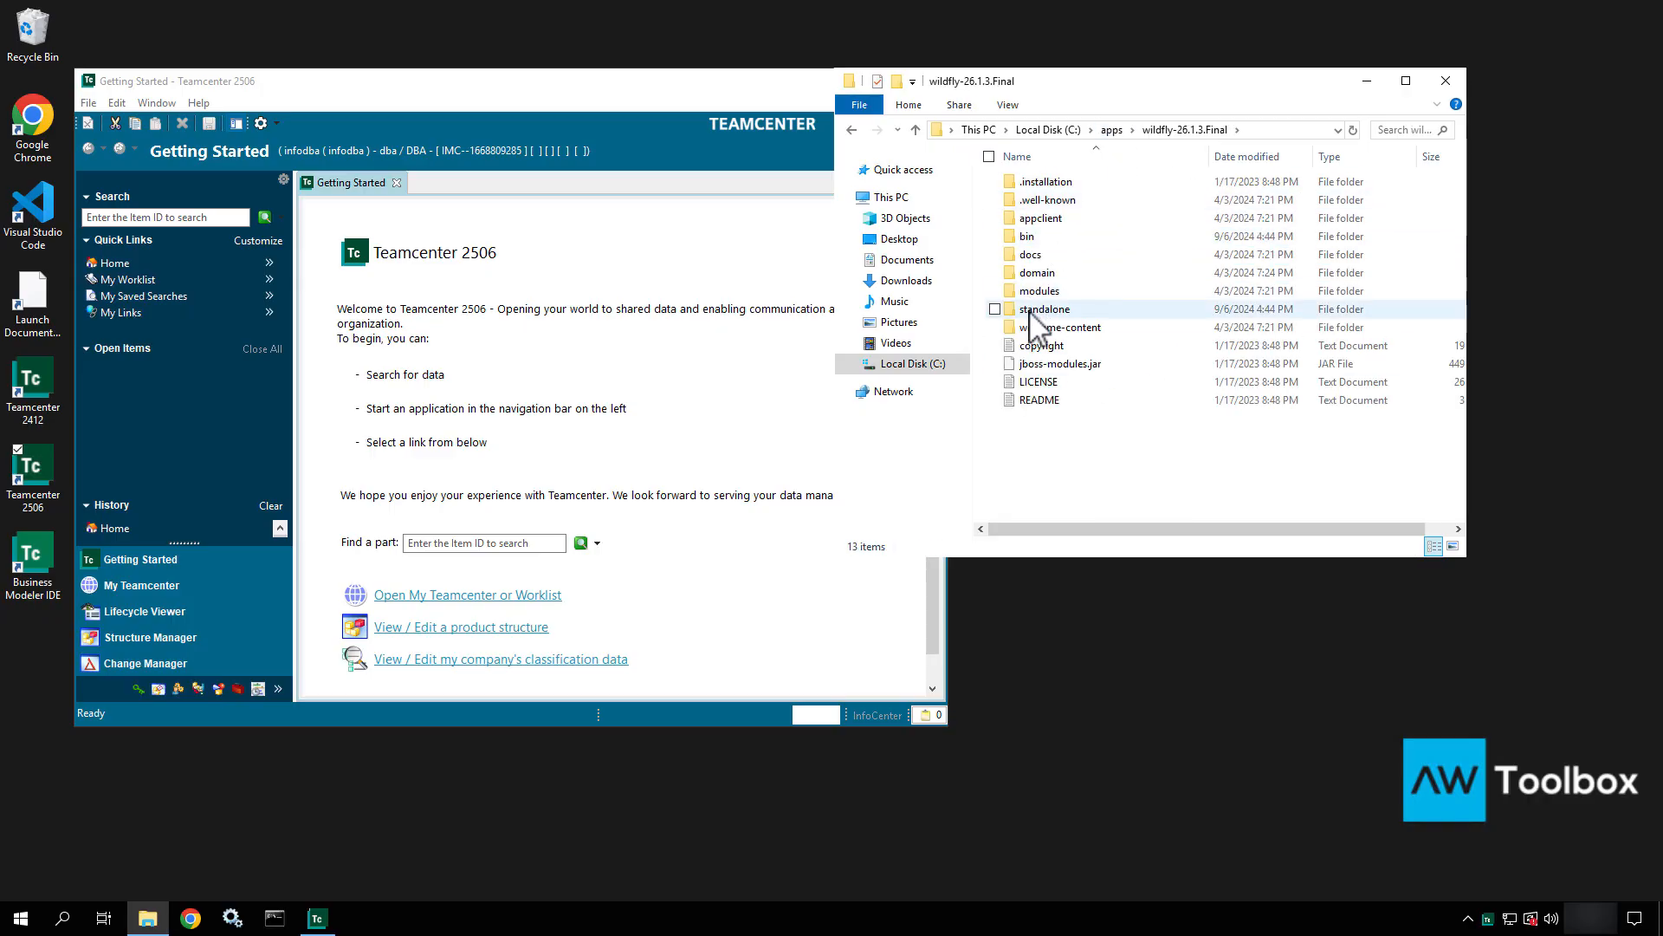
{"action": "double_click", "coordinate": [1029, 312]}
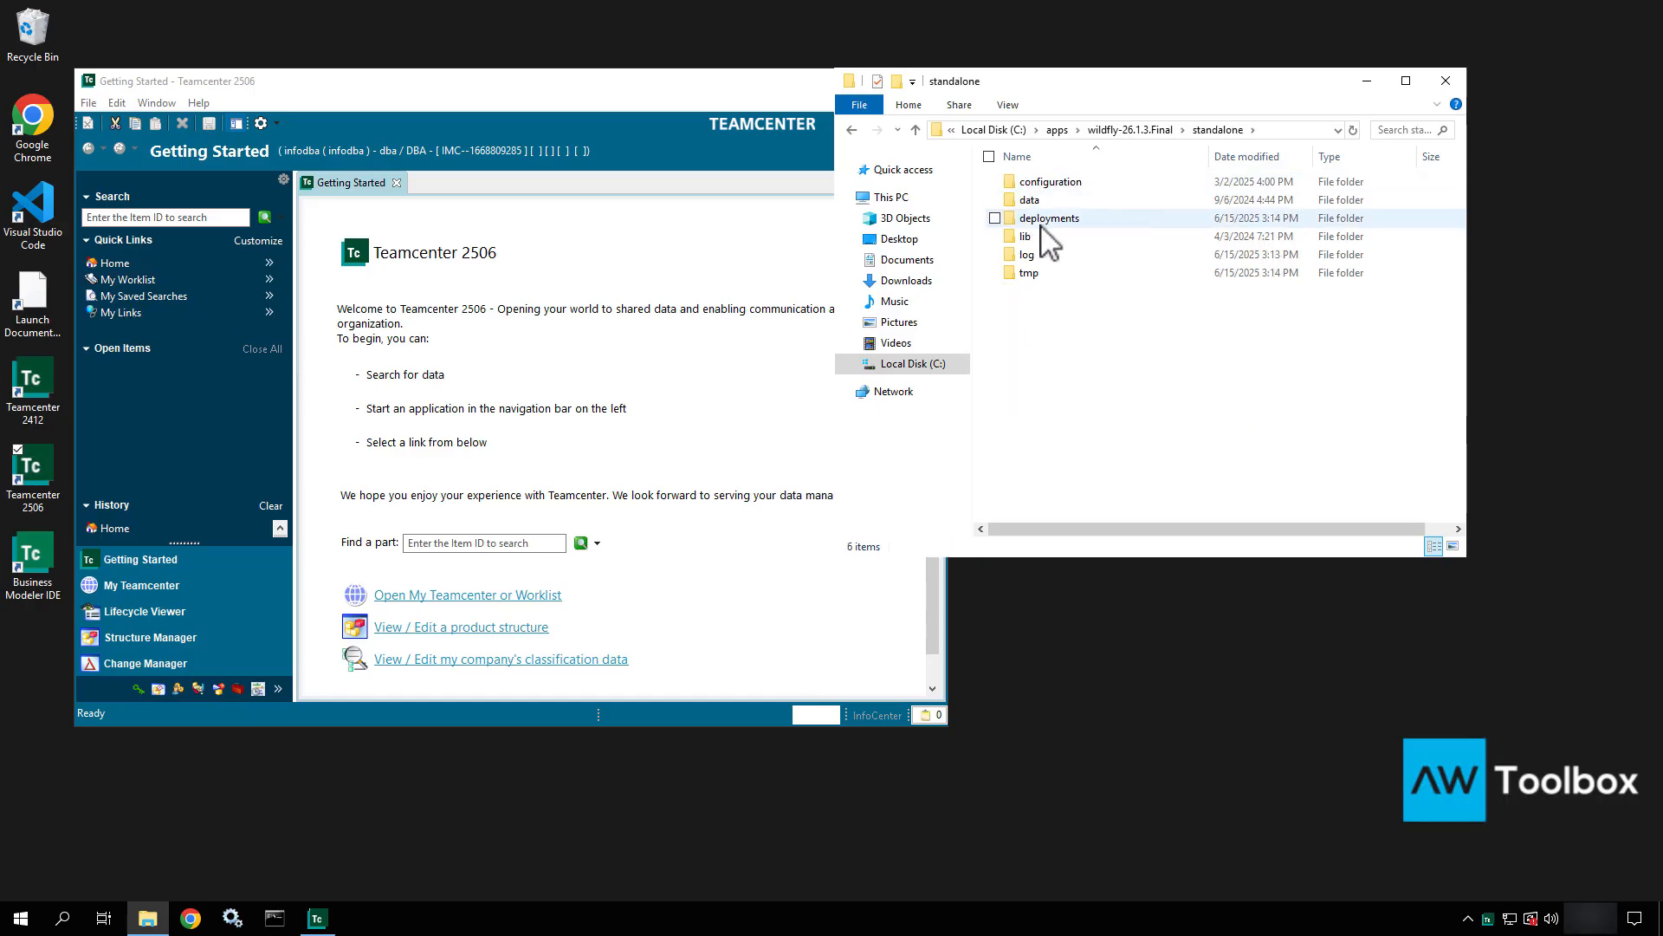
{"action": "left_click", "coordinate": [1041, 222]}
{"action": "double_click", "coordinate": [1044, 222]}
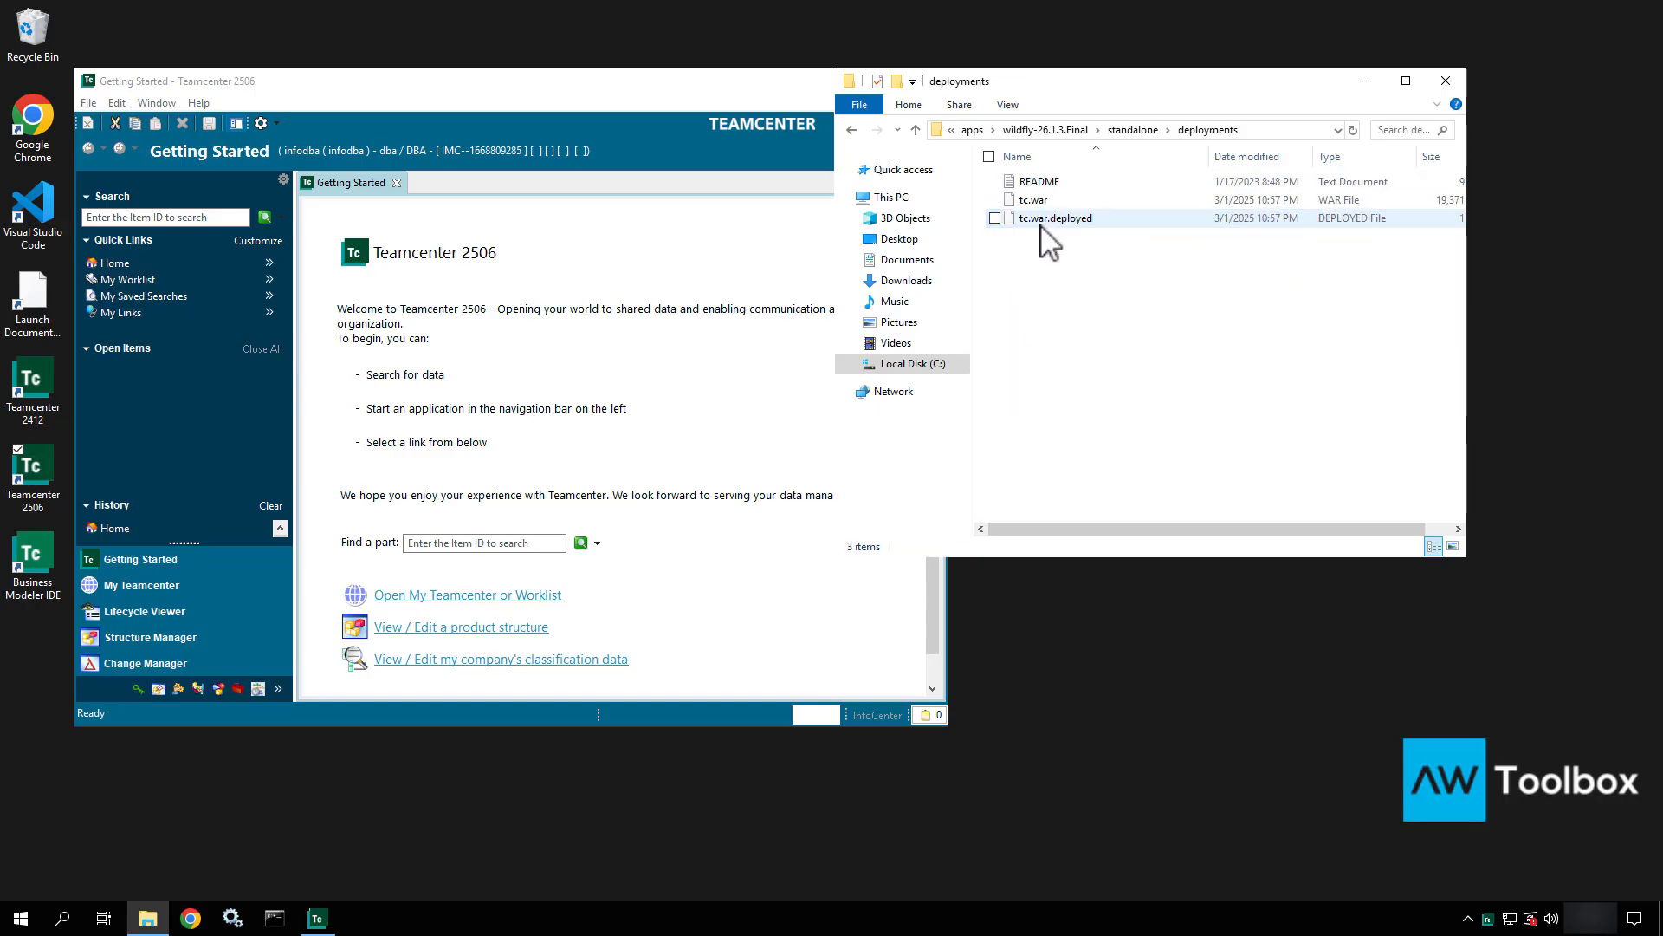
{"action": "right_click", "coordinate": [1111, 310]}
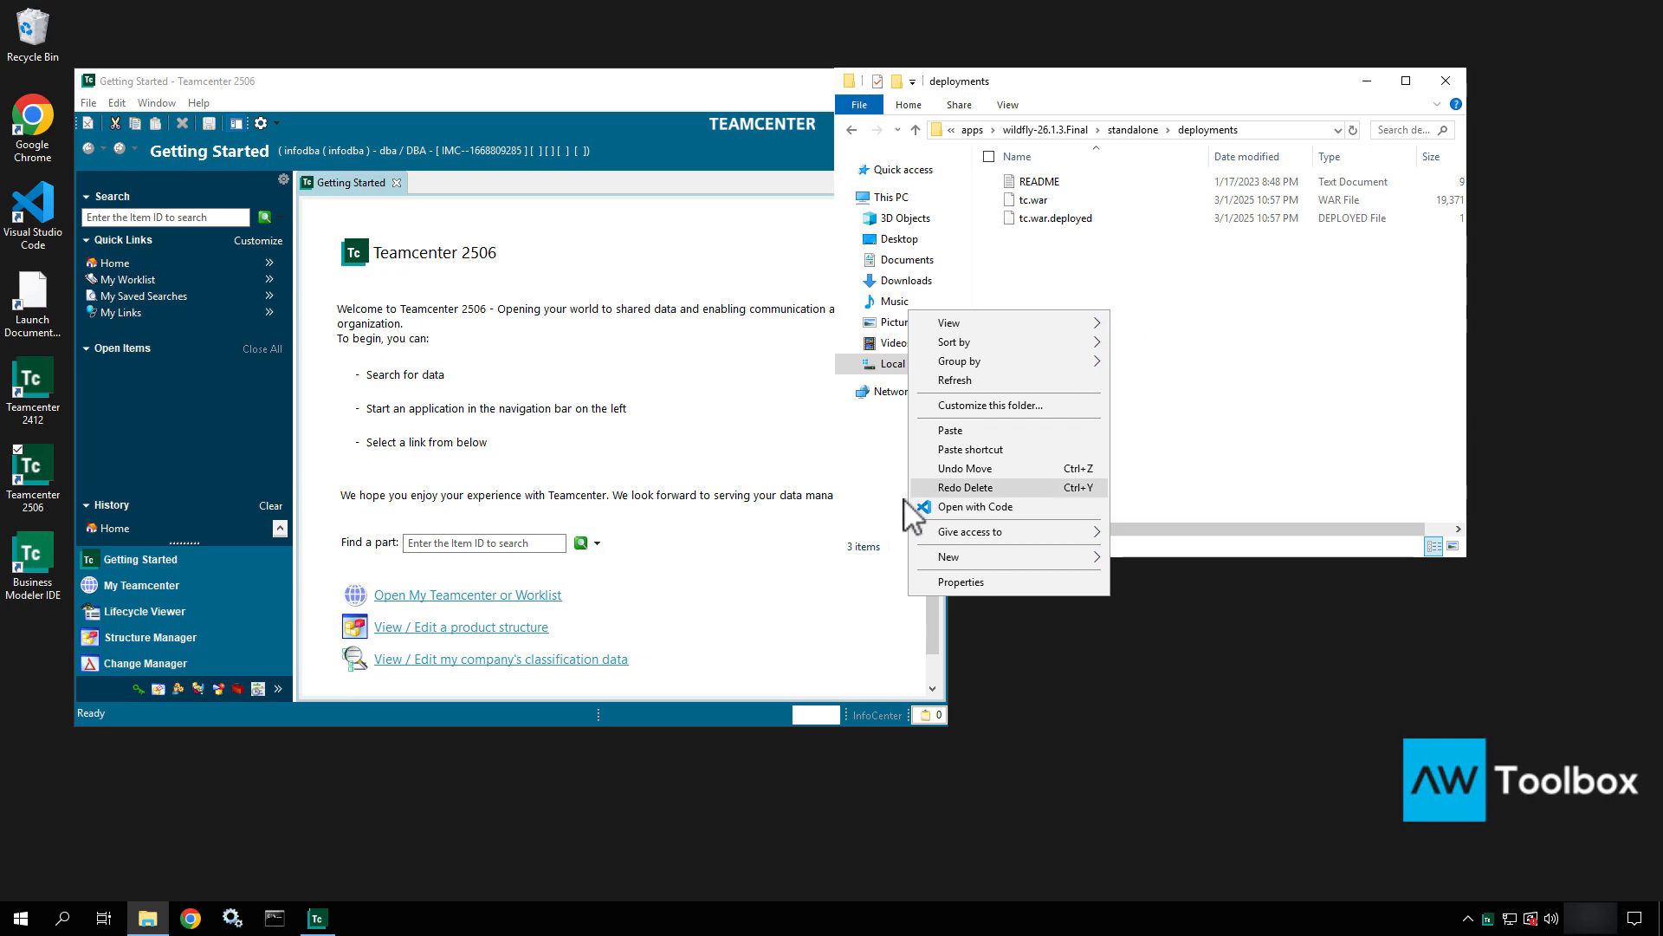
{"action": "left_click", "coordinate": [958, 428]}
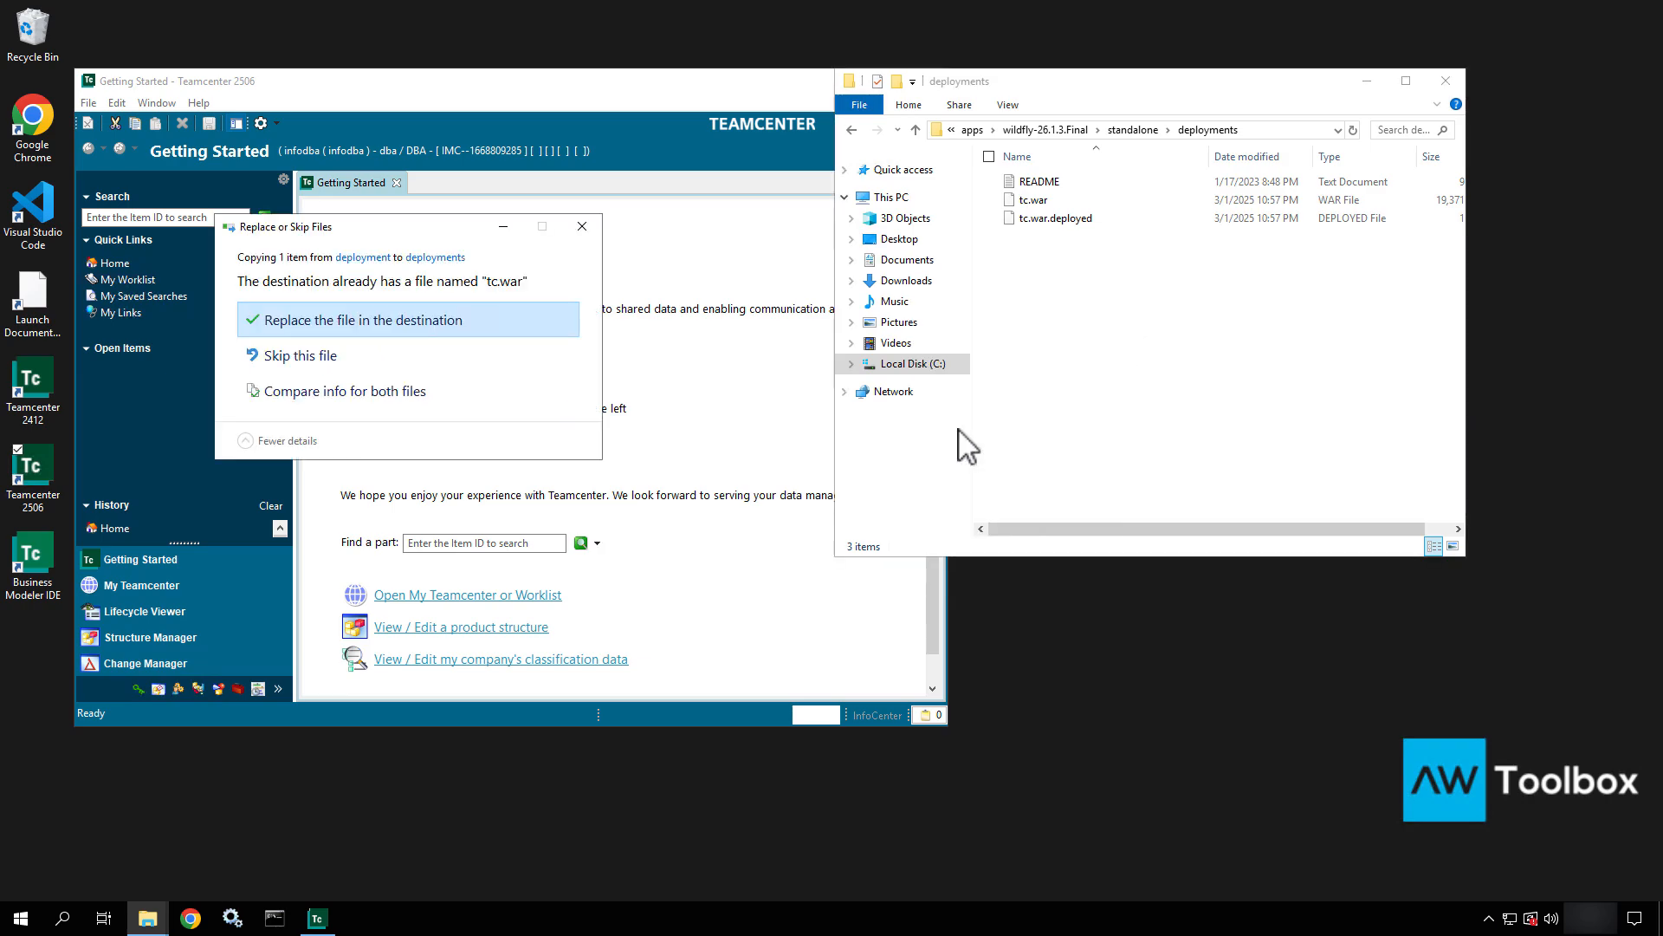
{"action": "left_click", "coordinate": [408, 323]}
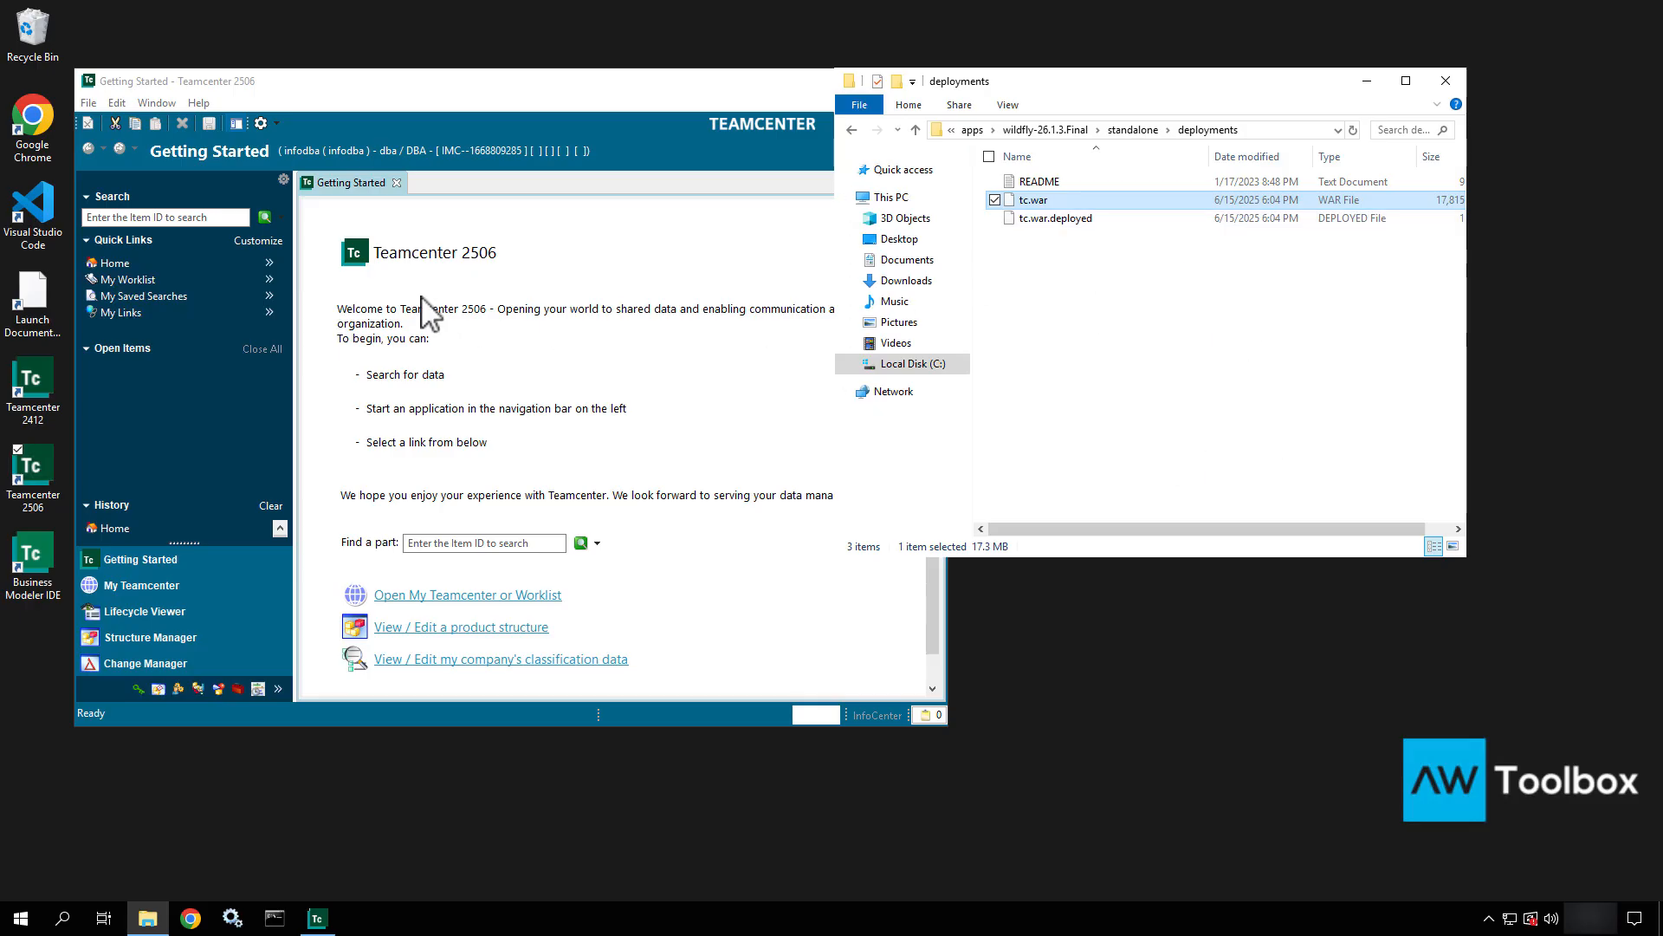
Open the Named References of the Spec.txt dataset in the Home folder.
{"action": "left_click", "coordinate": [667, 282]}
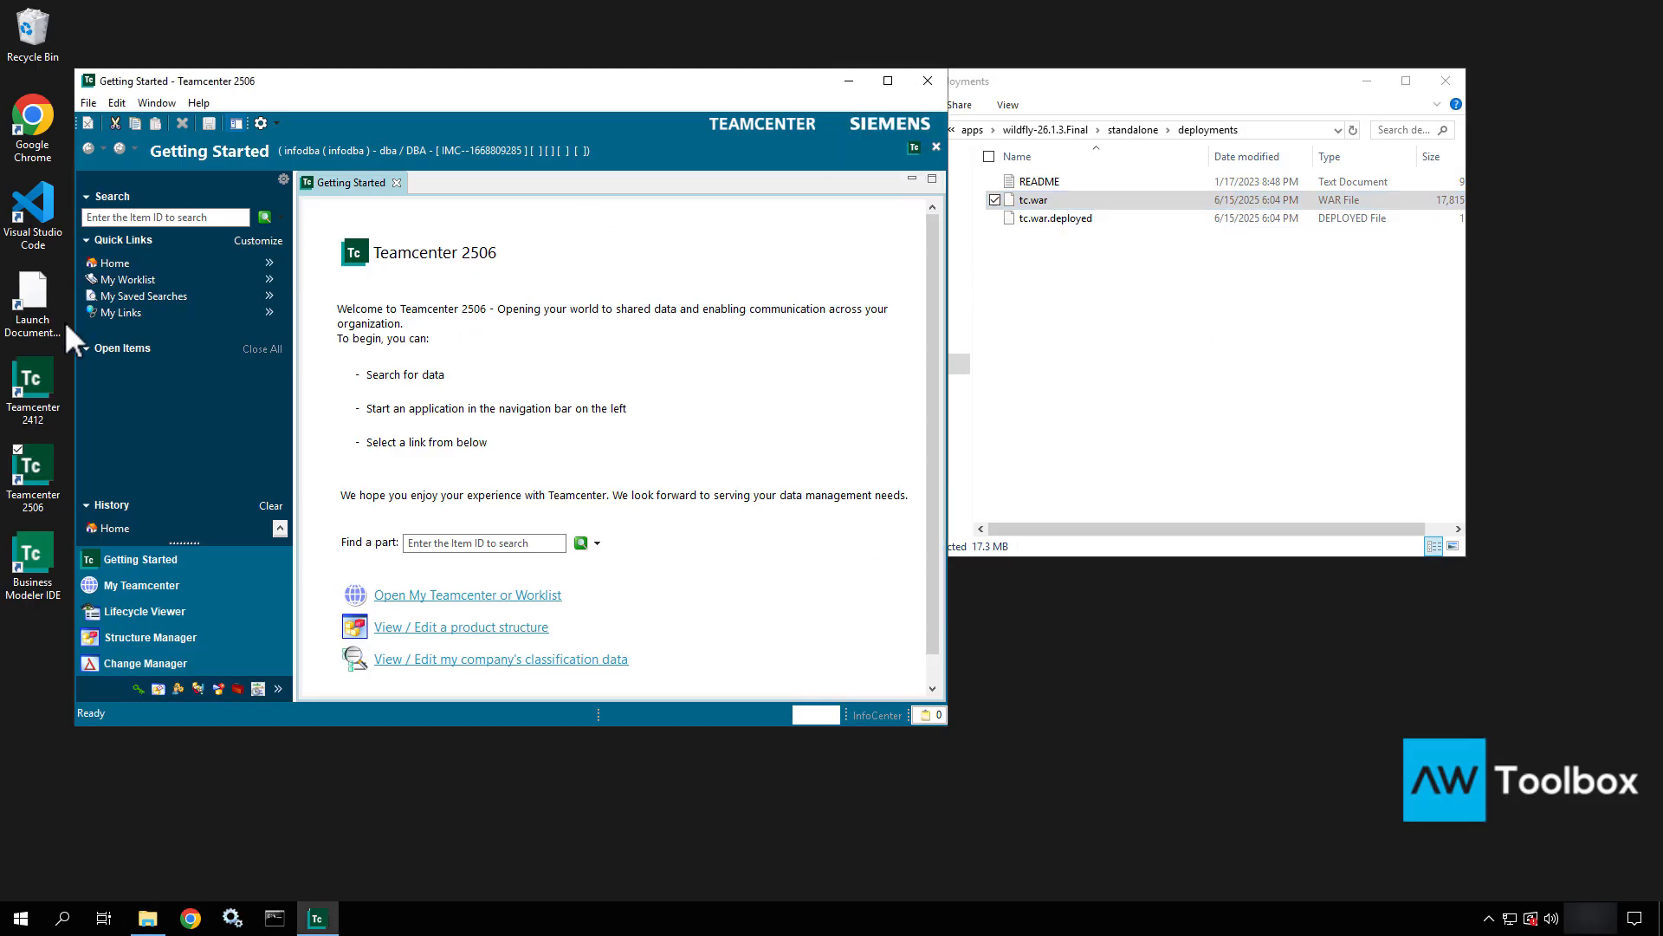
{"action": "left_click", "coordinate": [113, 262]}
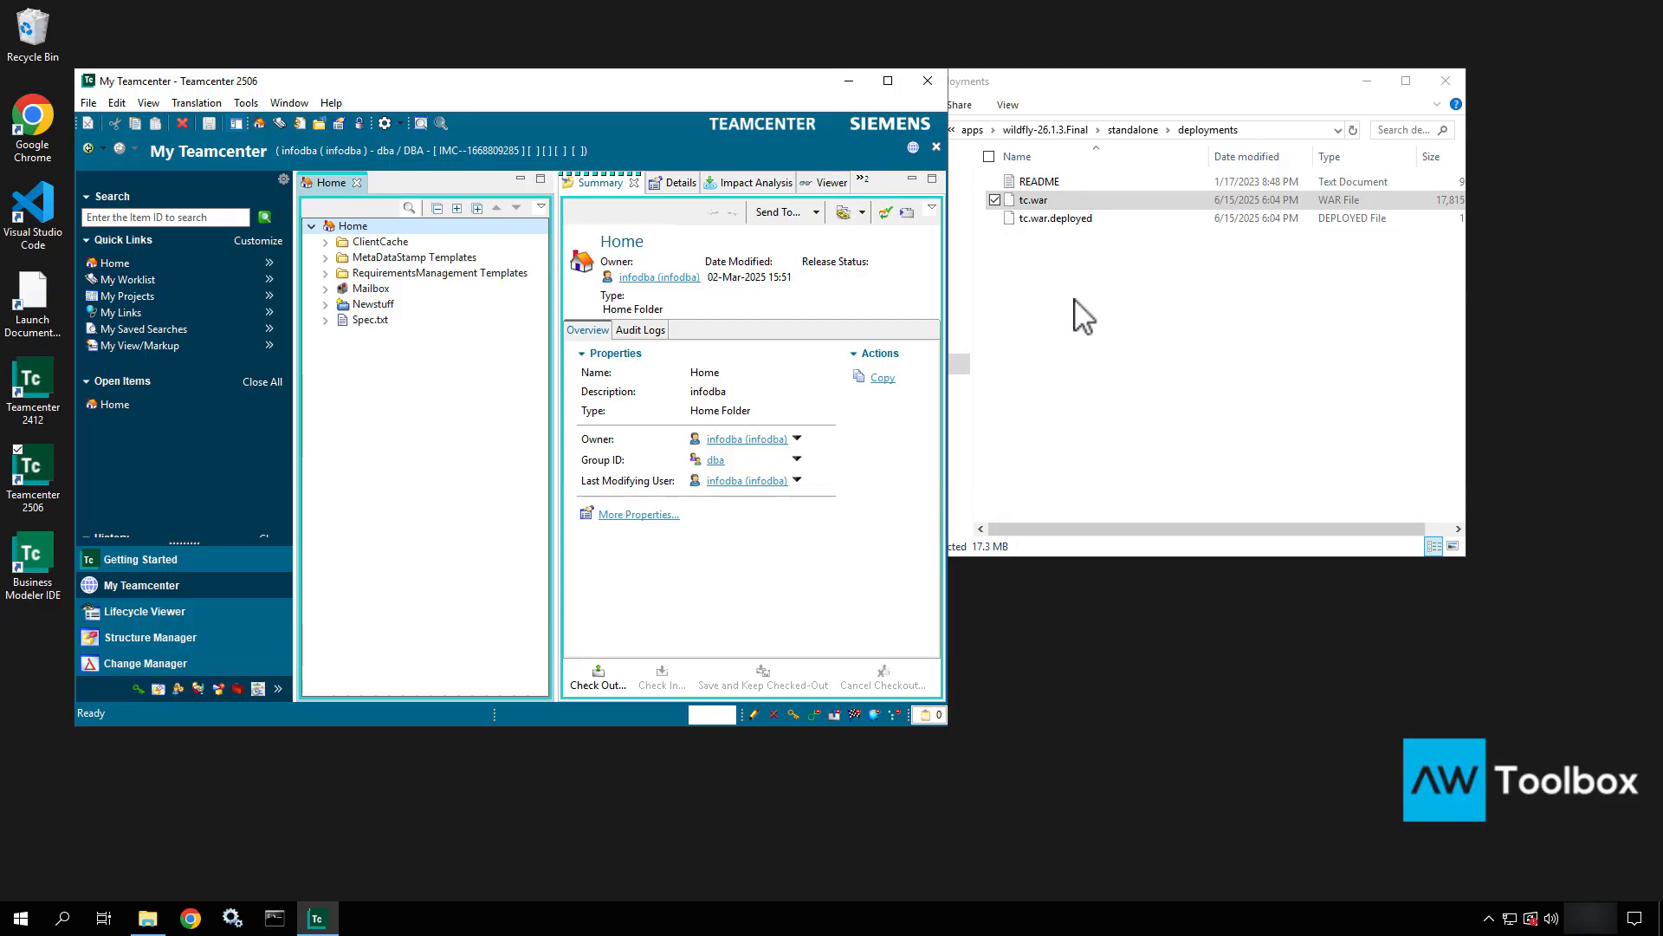
{"action": "left_click", "coordinate": [358, 324]}
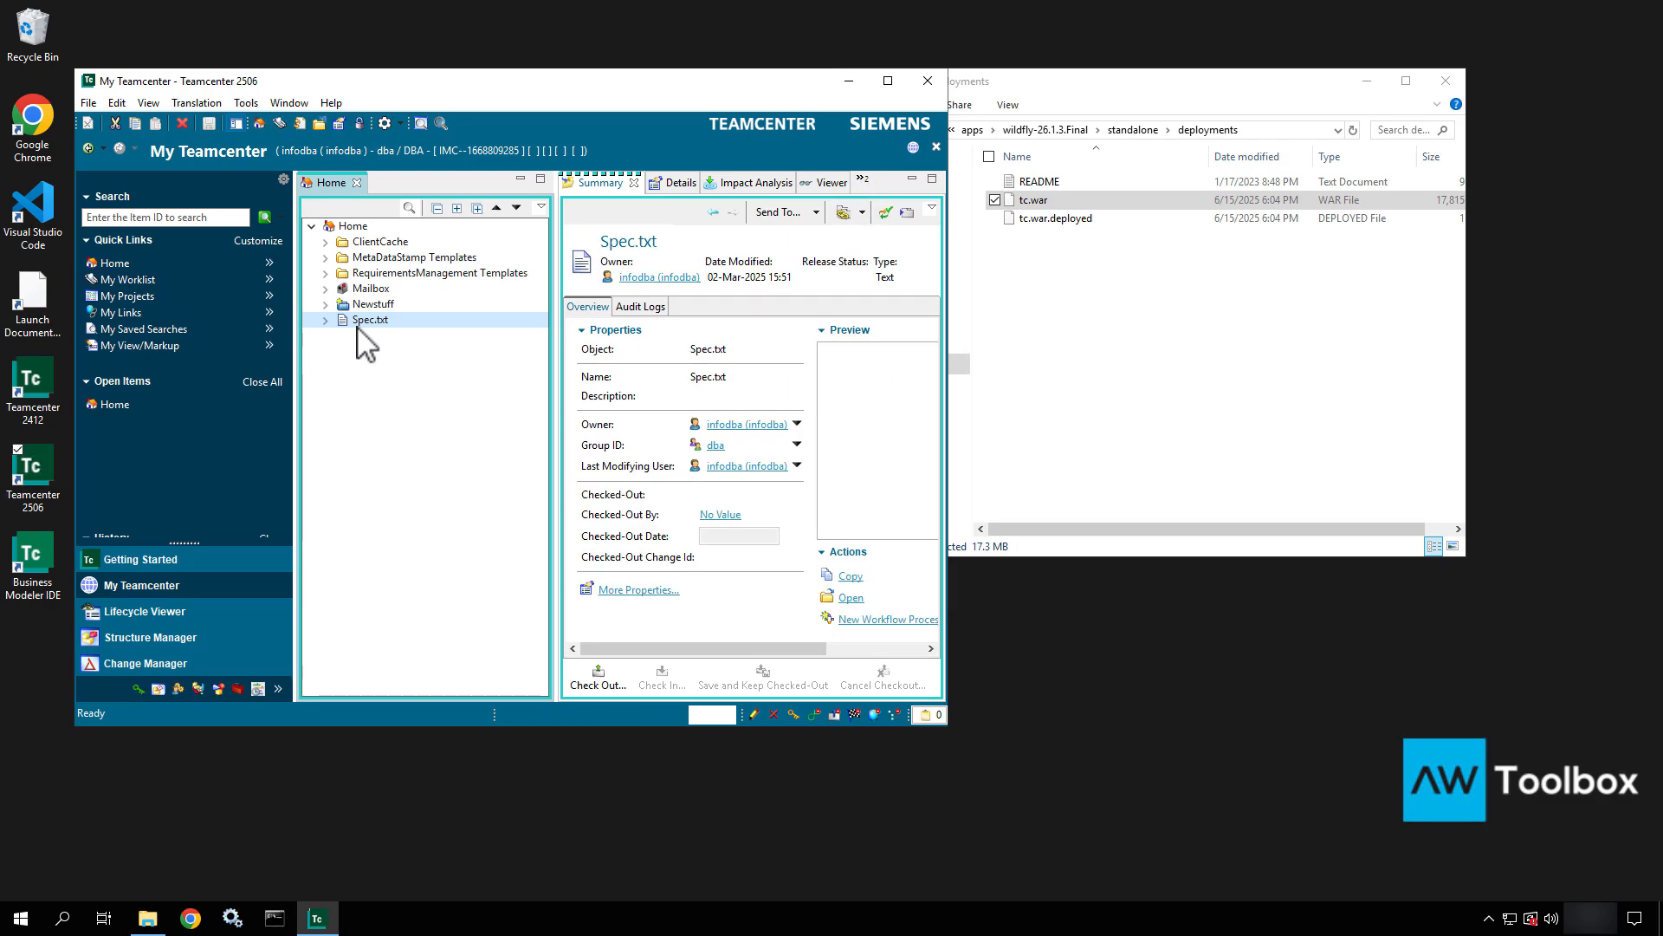
{"action": "right_click", "coordinate": [358, 326]}
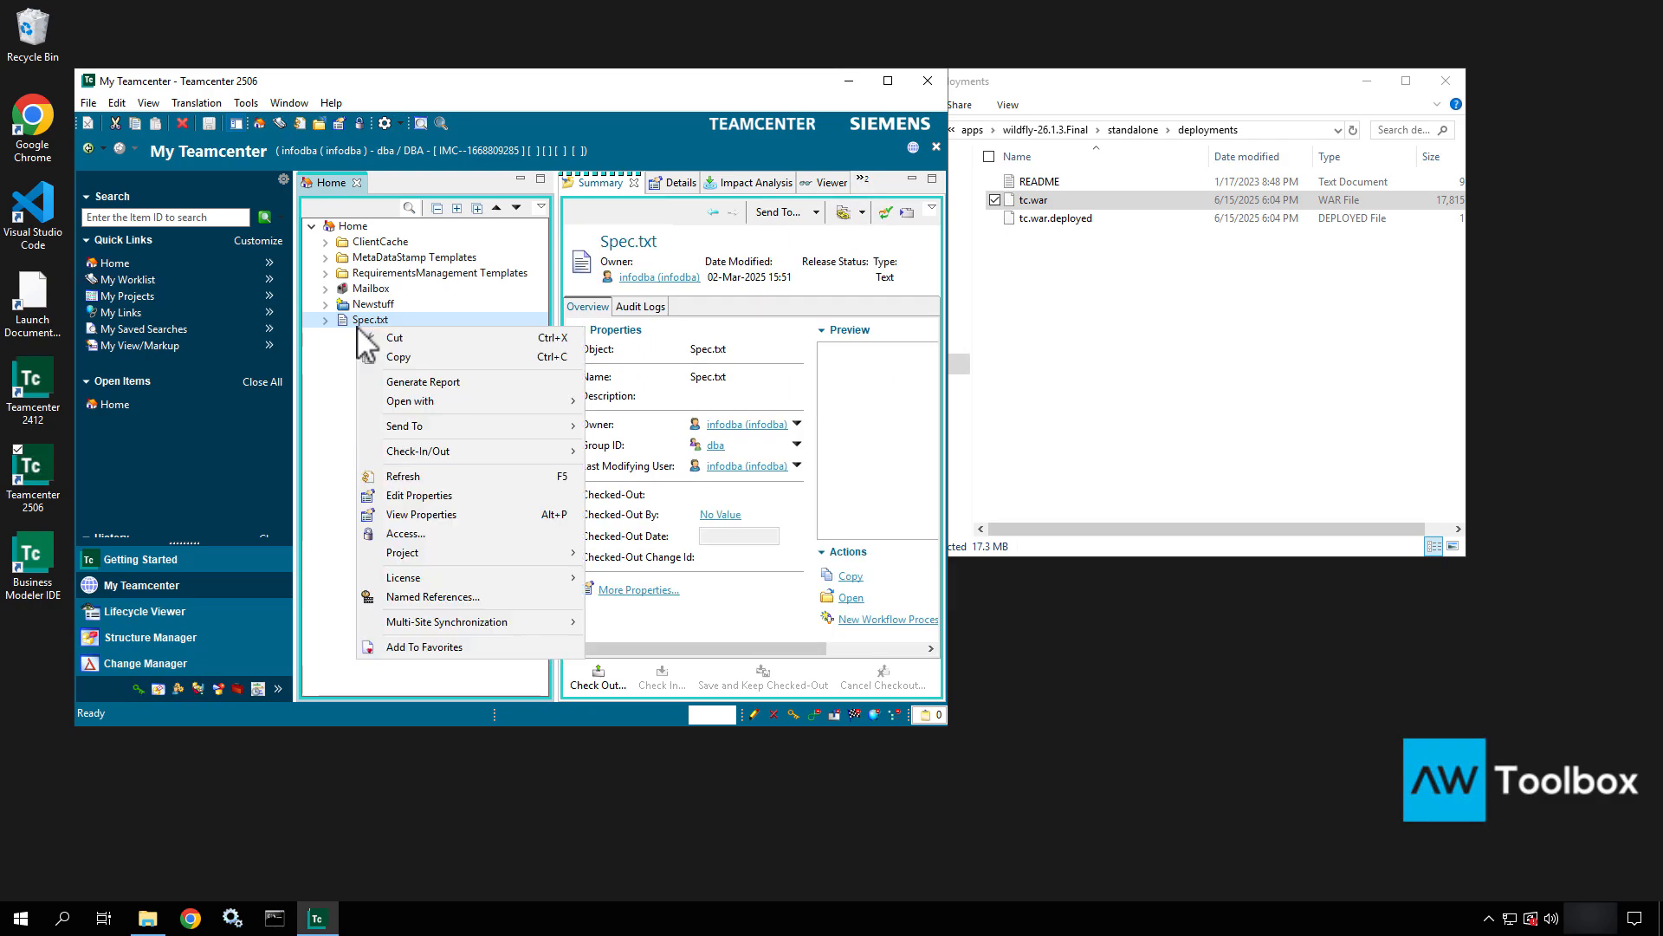
{"action": "left_click", "coordinate": [425, 598]}
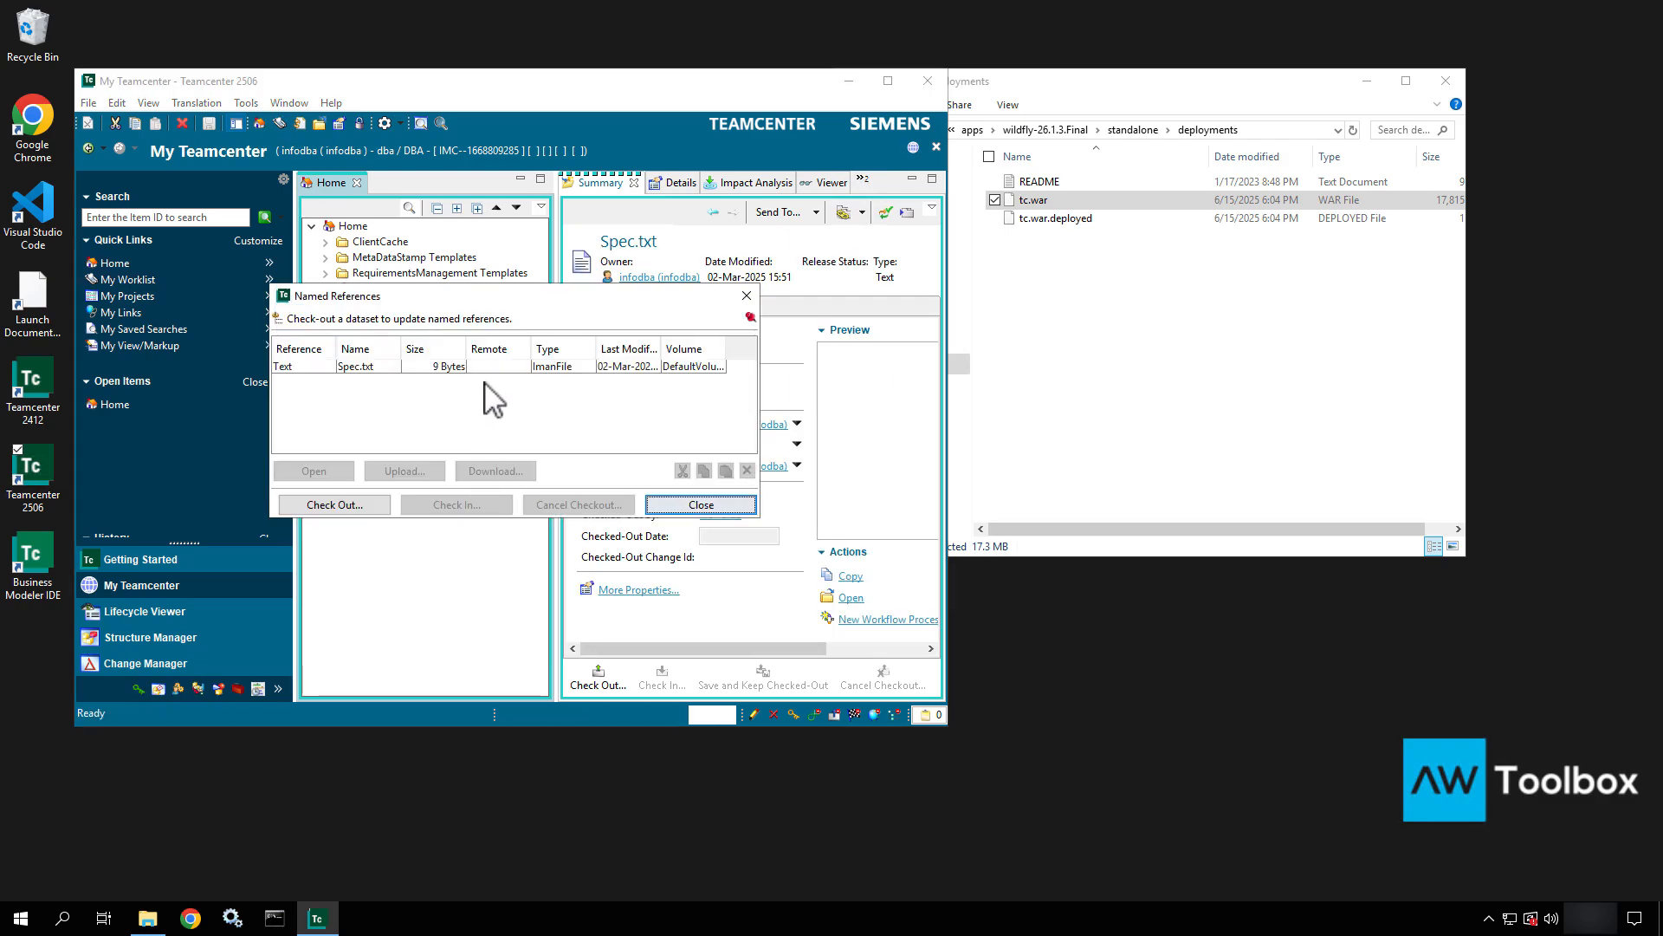
Download Spec.txt to the Desktop, delete the desktop copy, and close the dialog.
{"action": "left_click", "coordinate": [493, 367]}
{"action": "left_click", "coordinate": [496, 471]}
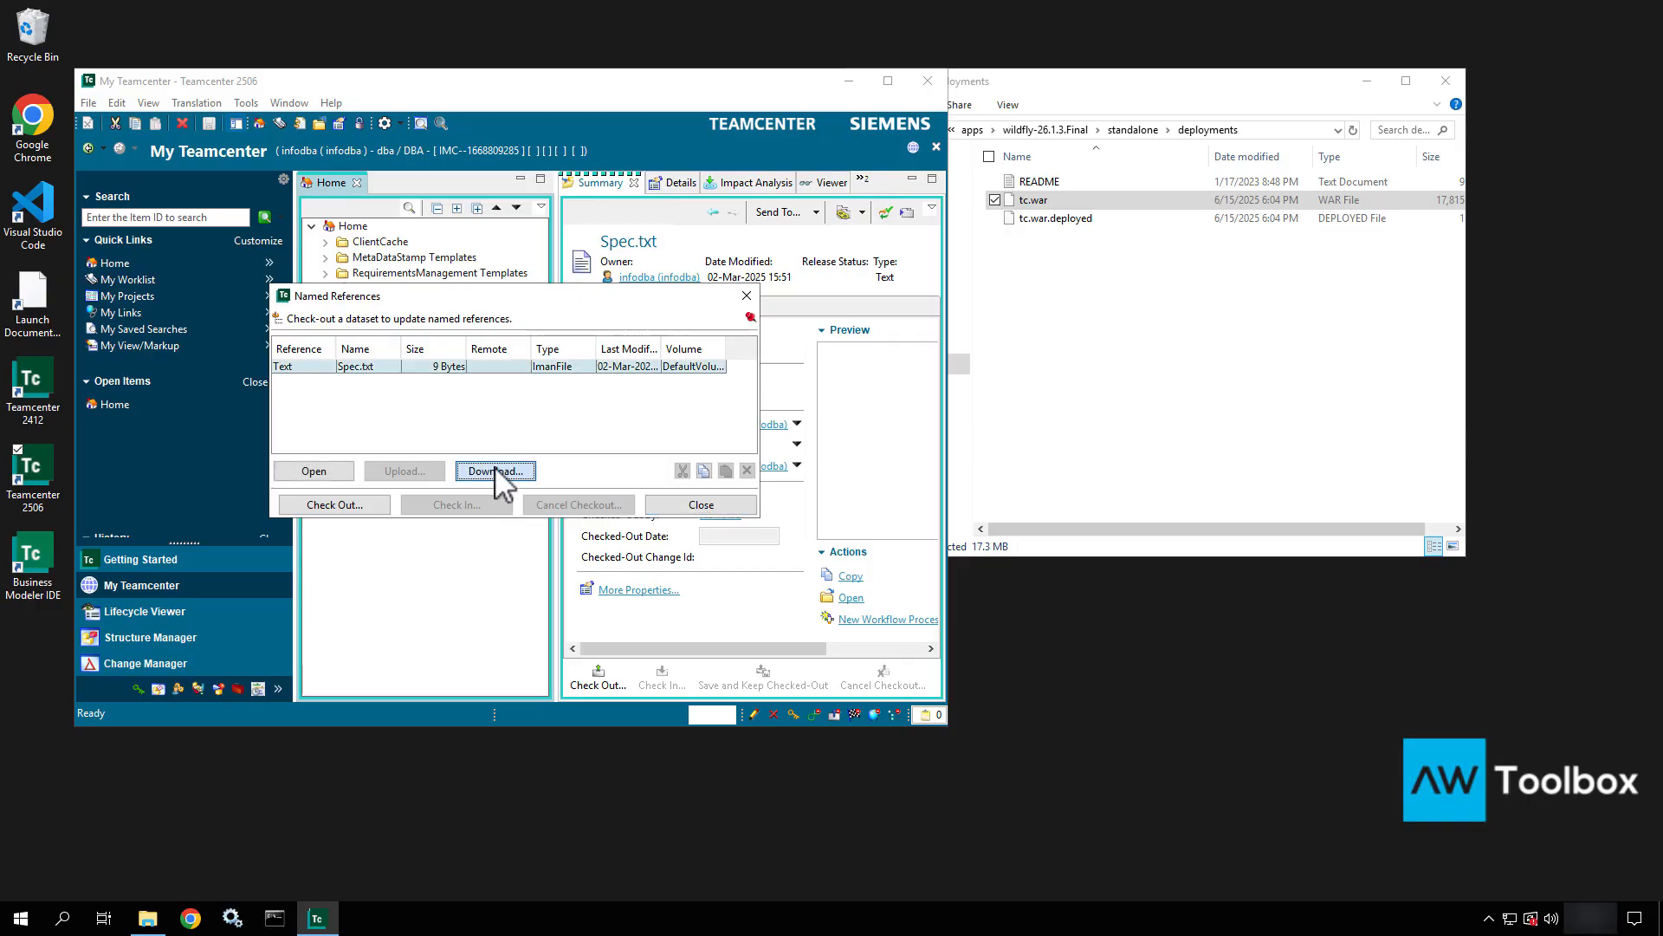
{"action": "left_click", "coordinate": [54, 160]}
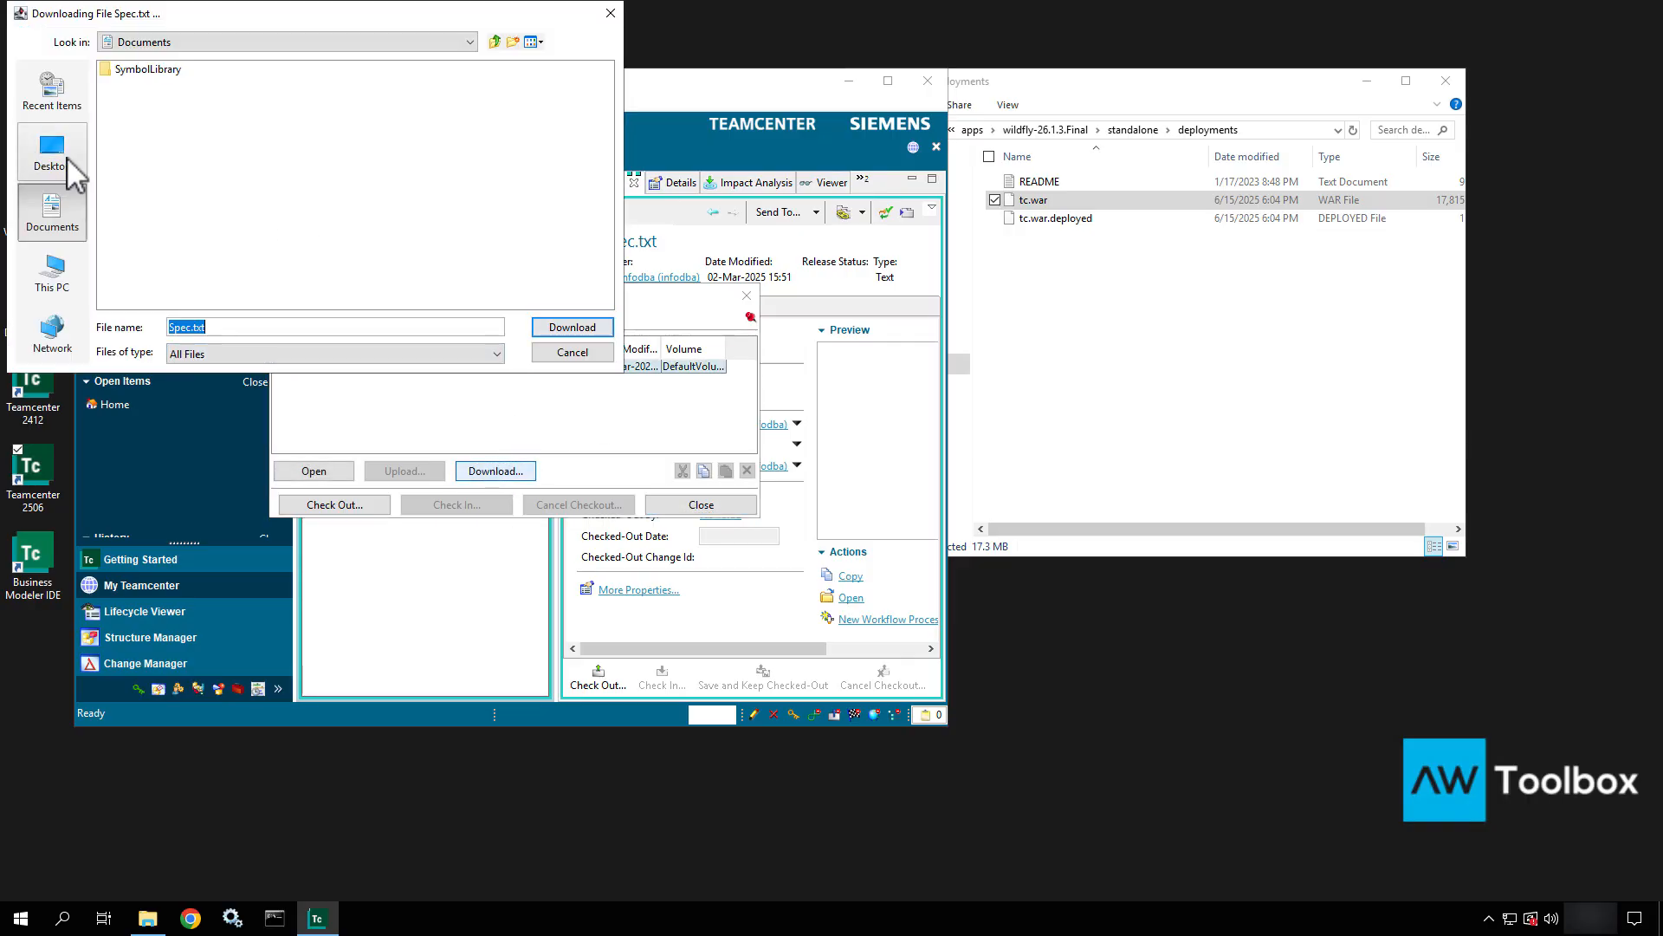
{"action": "left_click", "coordinate": [570, 329]}
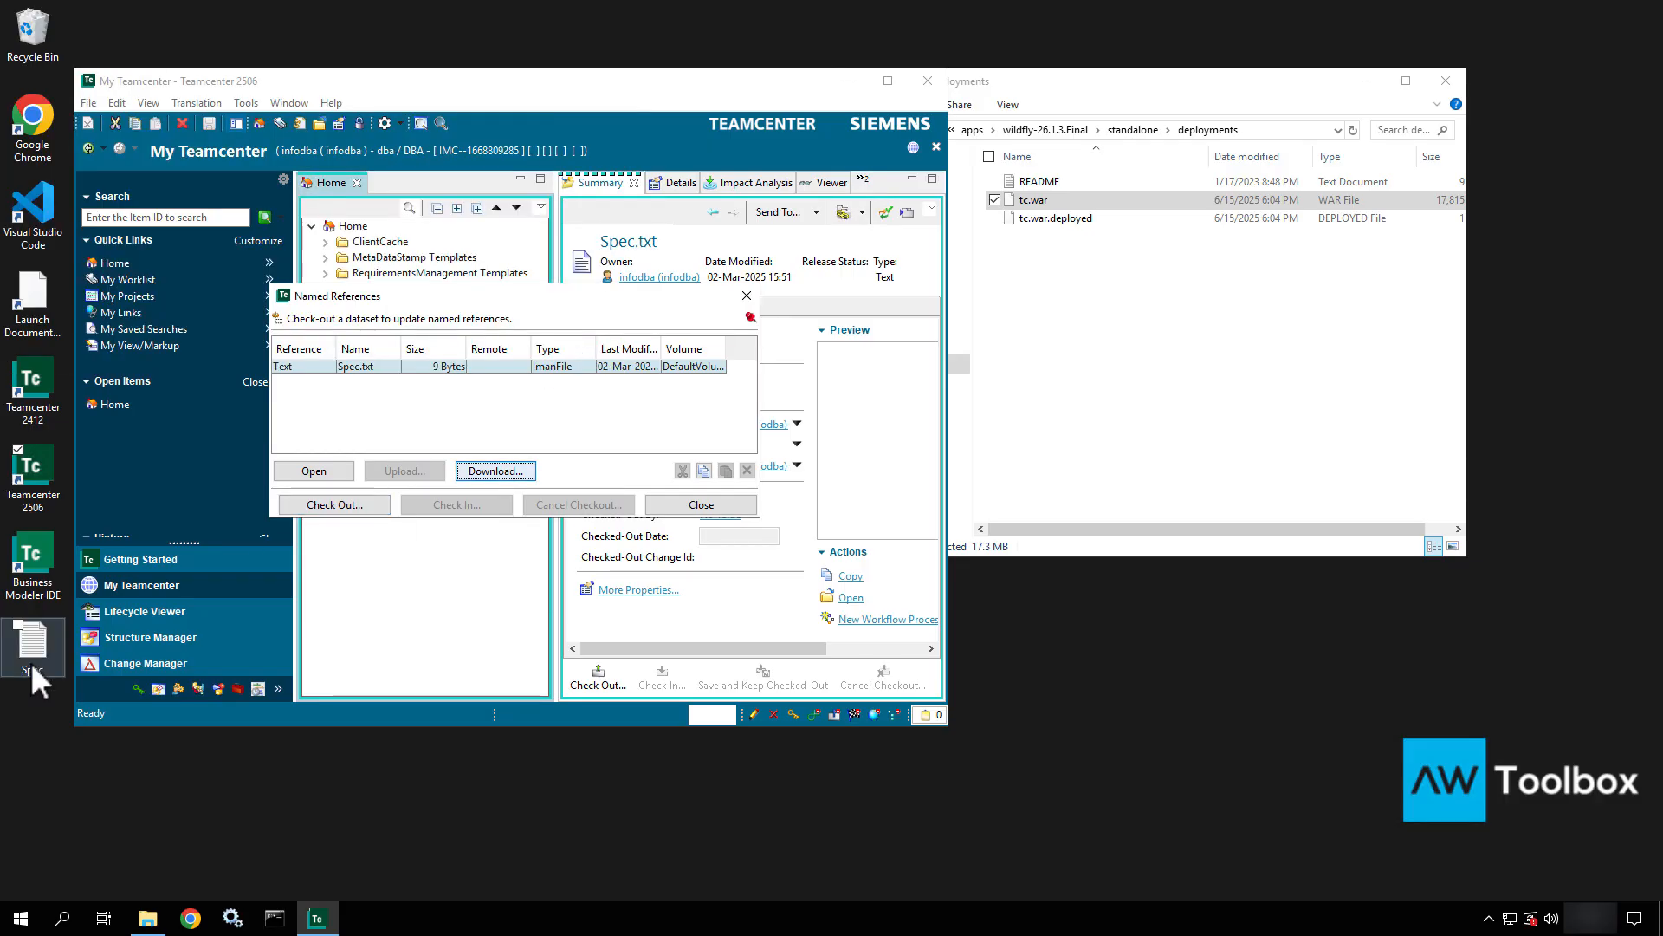
{"action": "left_click", "coordinate": [31, 665]}
{"action": "key", "text": "Delete"}
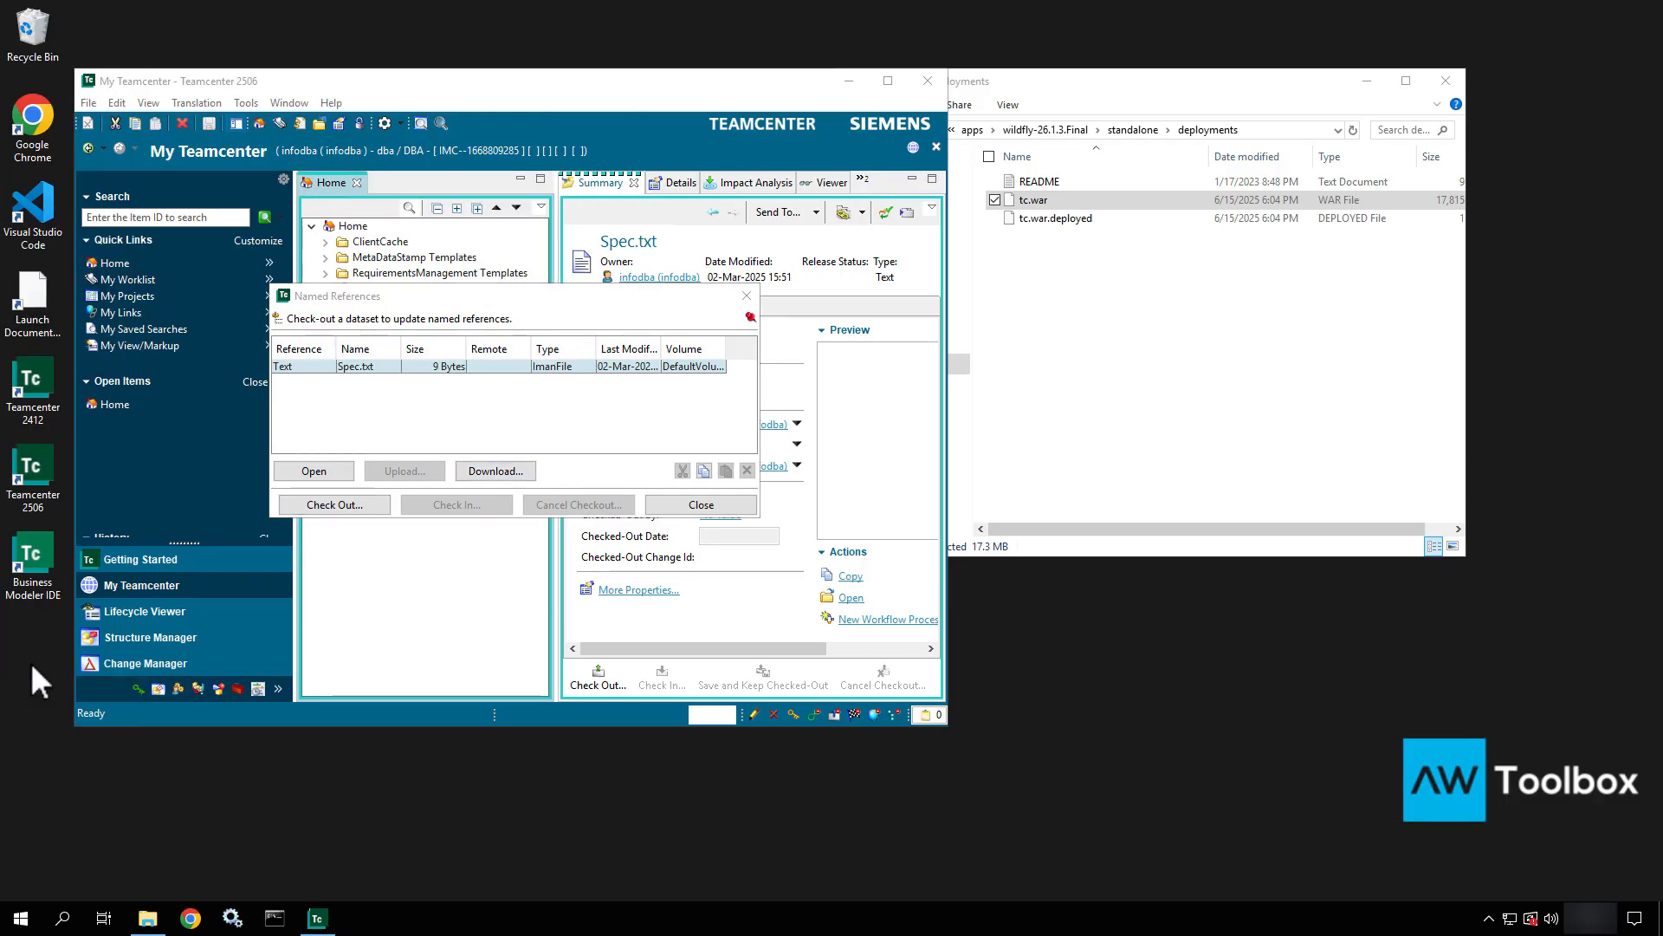
{"action": "left_click", "coordinate": [746, 296]}
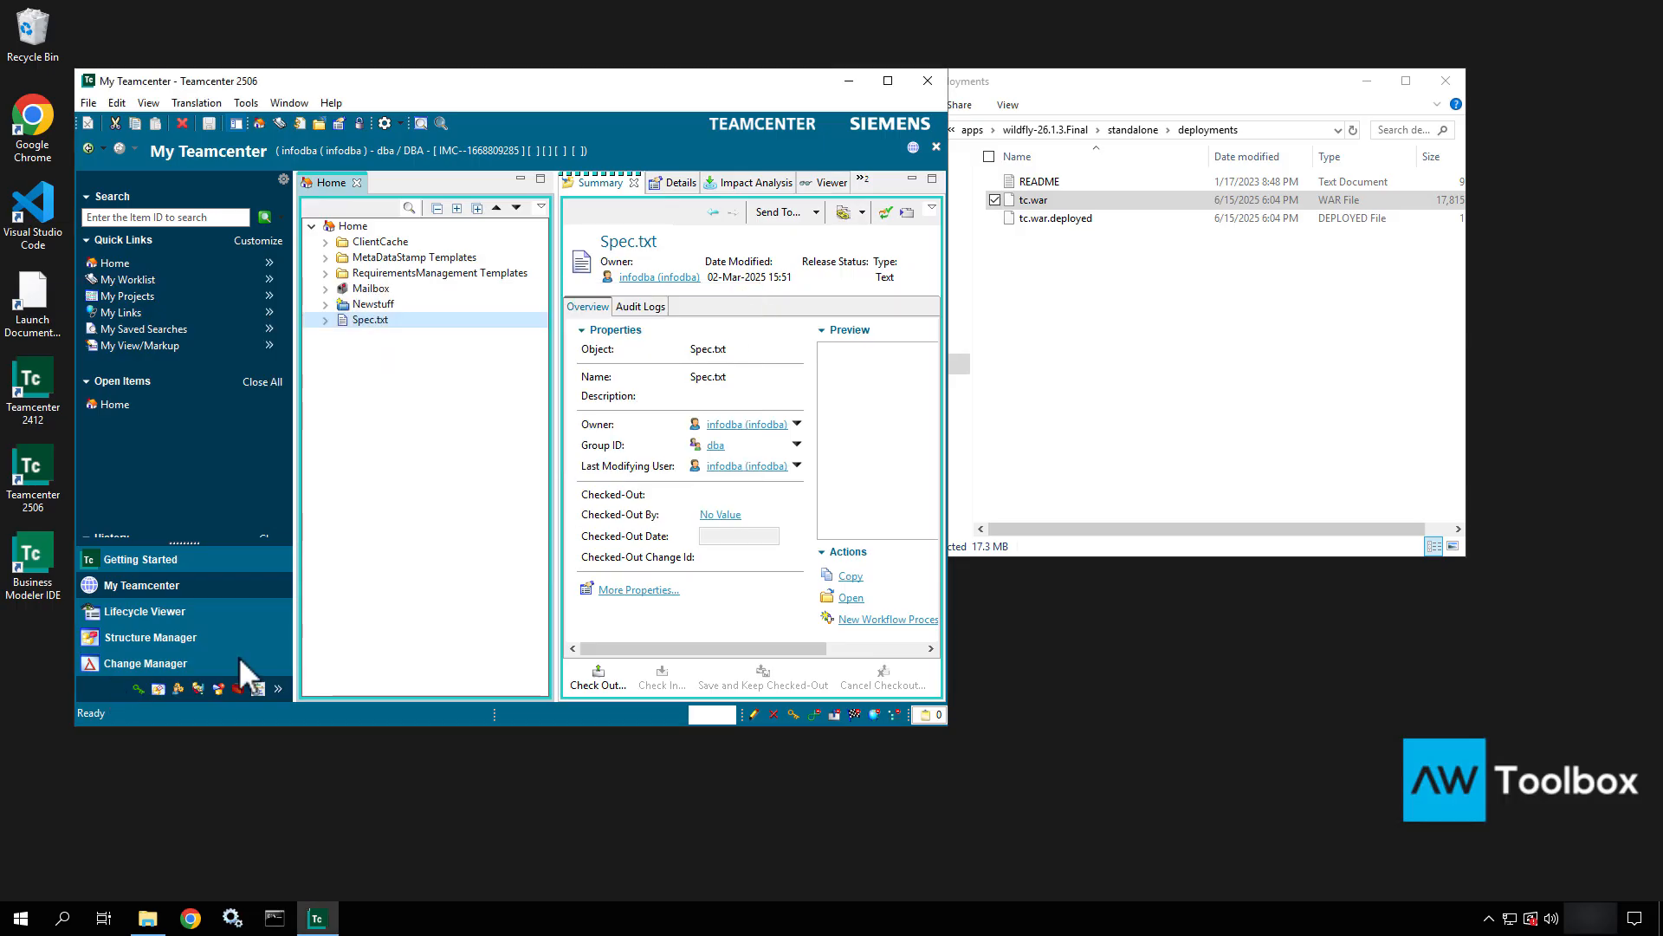
Add the Organization application to the navigation pane.
{"action": "left_click", "coordinate": [278, 687]}
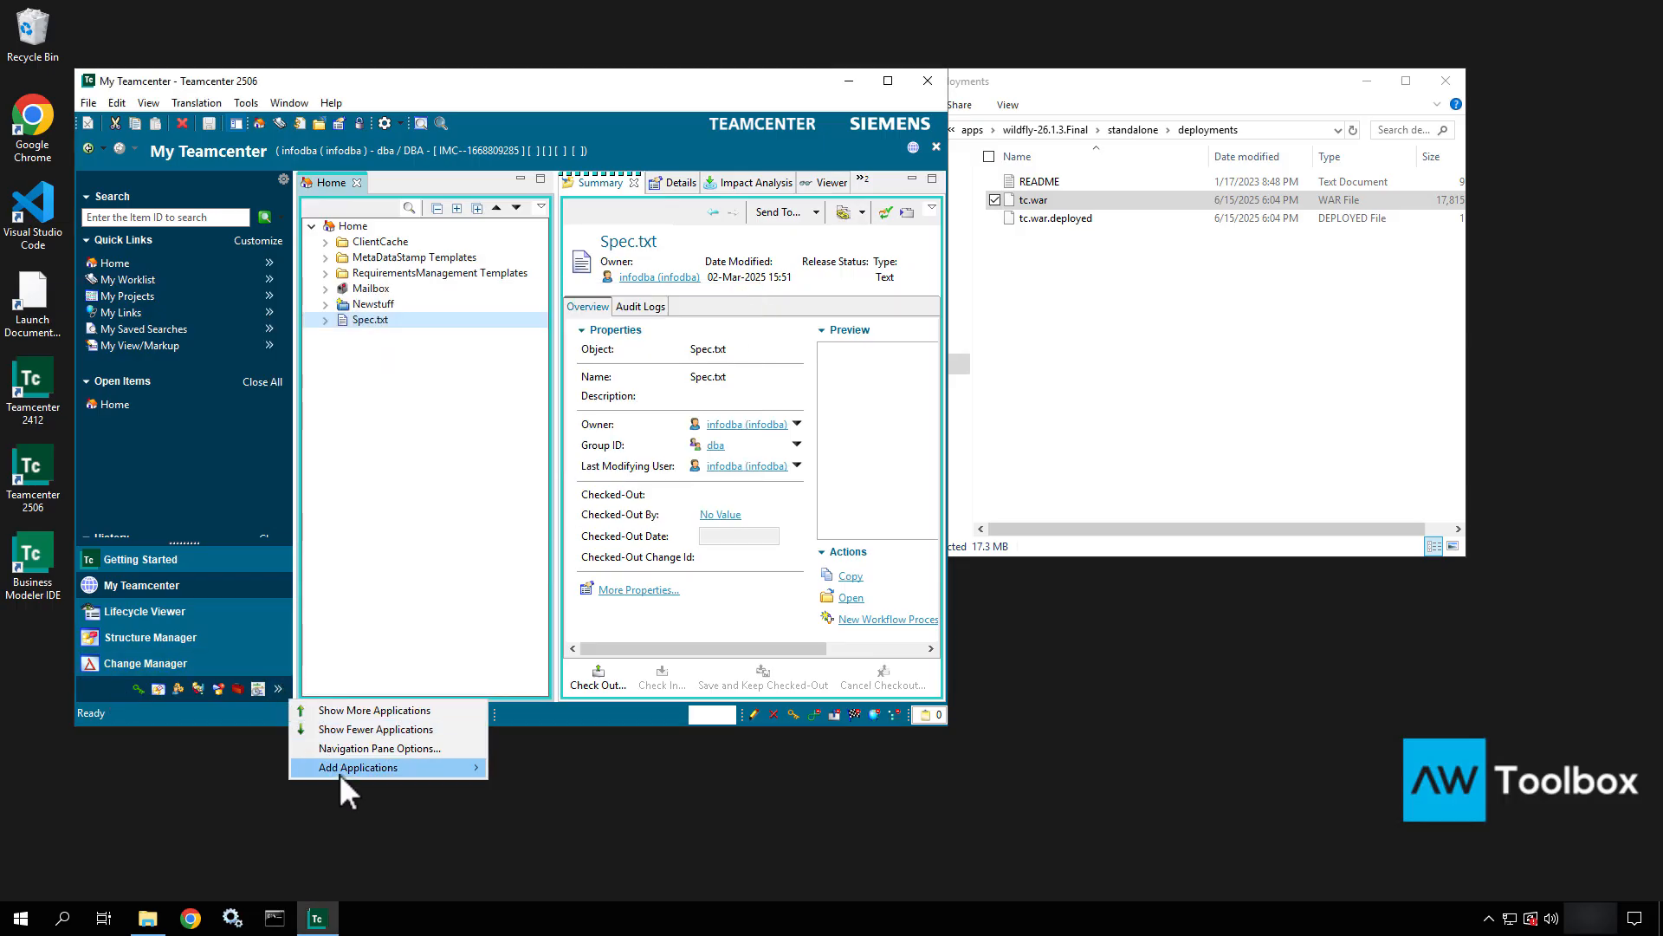
{"action": "mouse_move", "coordinate": [339, 767]}
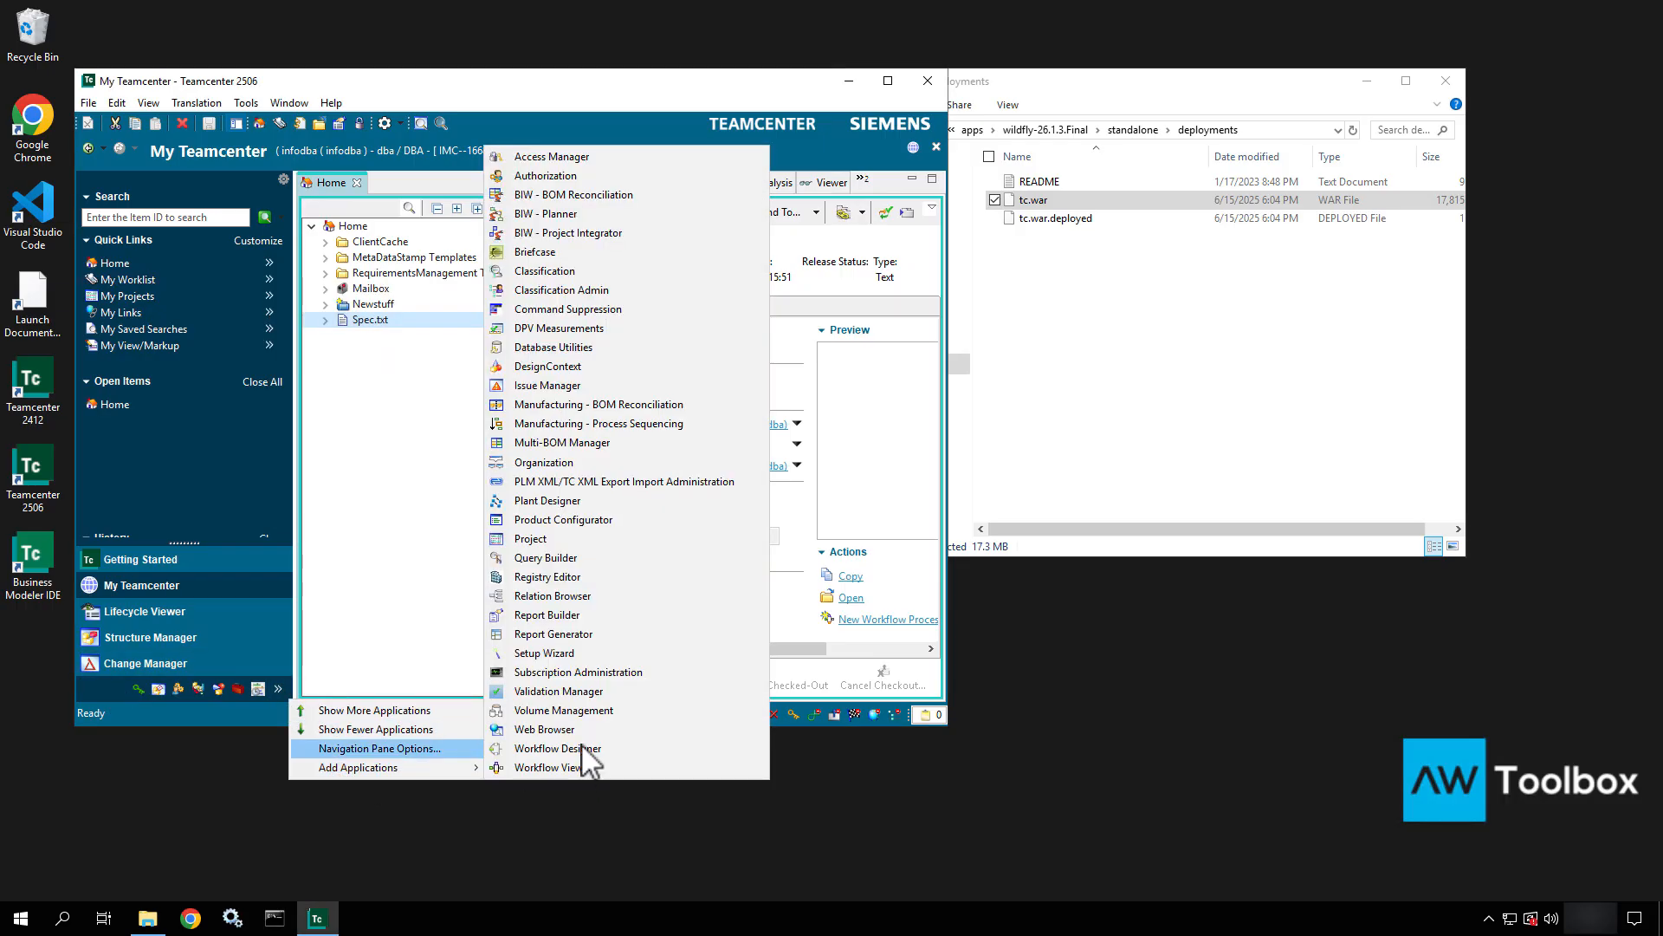
{"action": "left_click", "coordinate": [549, 464]}
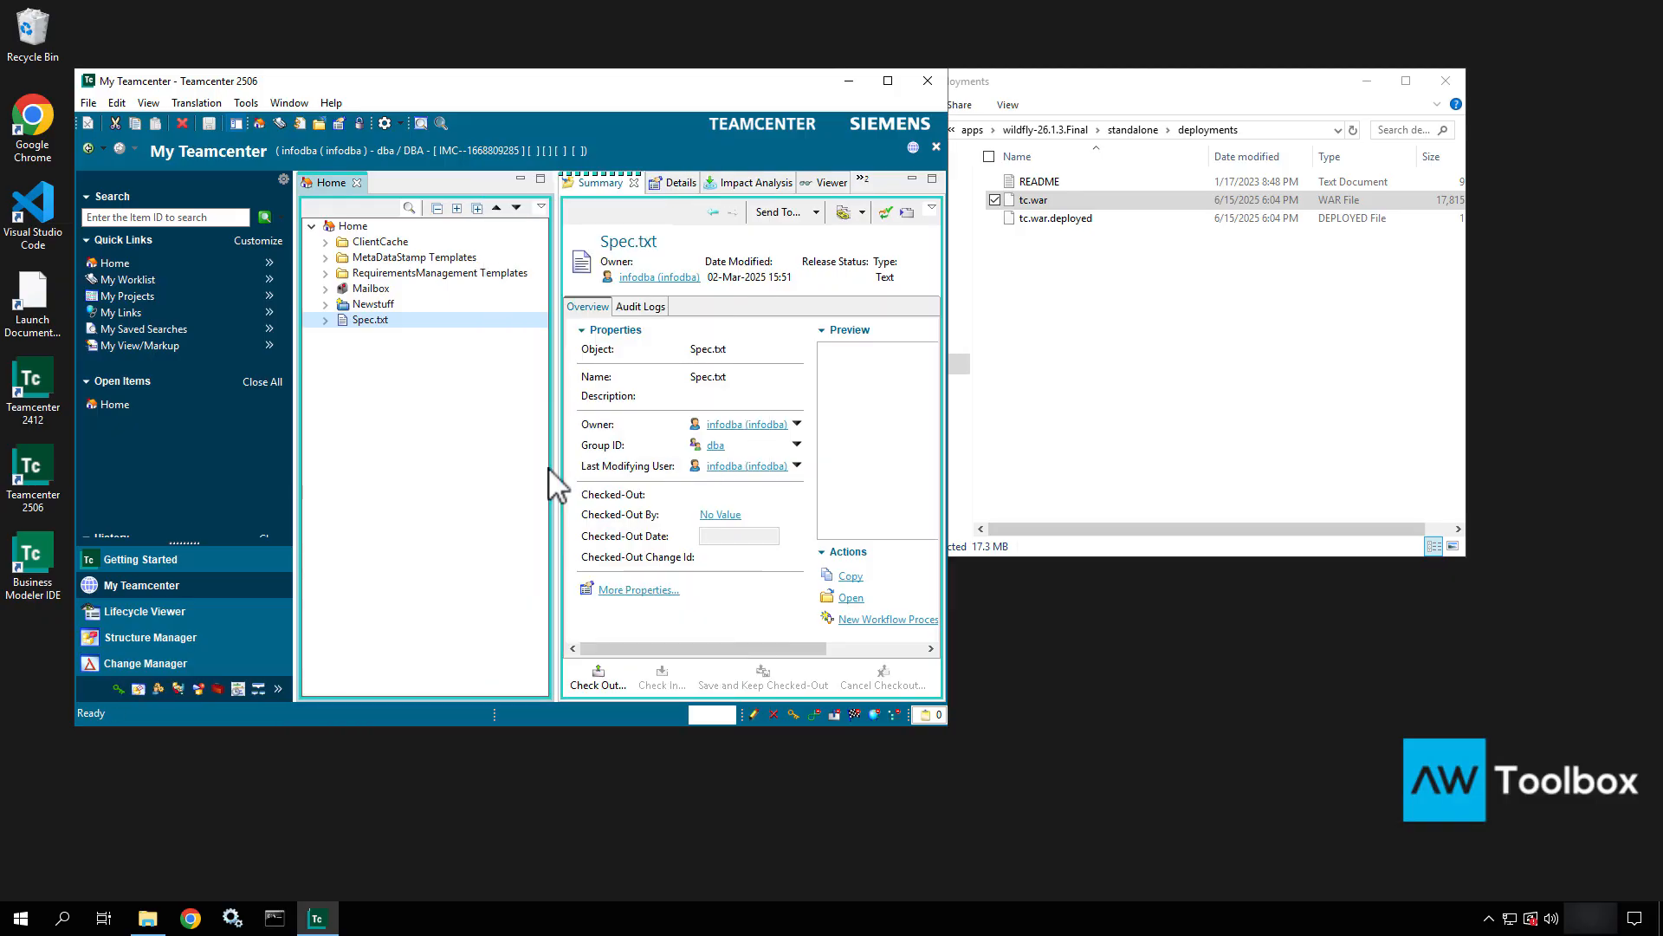
Show DefaultVolume details in Organization: node TRAINING01, ID FSC_TRAINING01_infodba.
{"action": "left_click", "coordinate": [259, 690]}
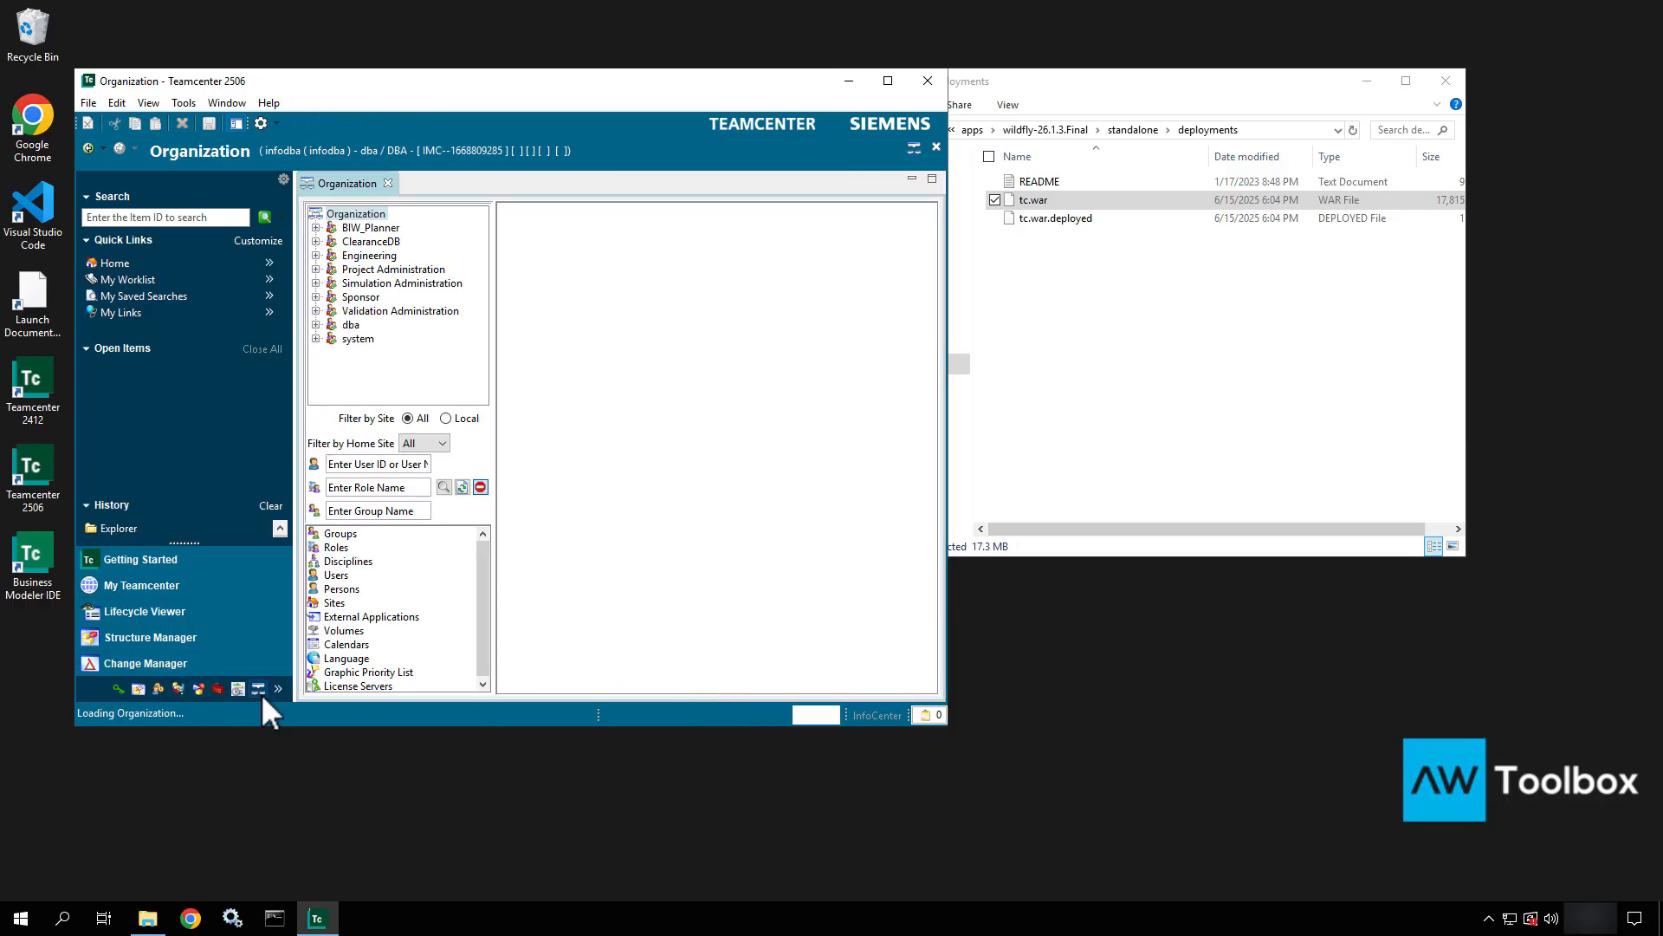
{"action": "double_click", "coordinate": [347, 629]}
{"action": "left_click", "coordinate": [350, 645]}
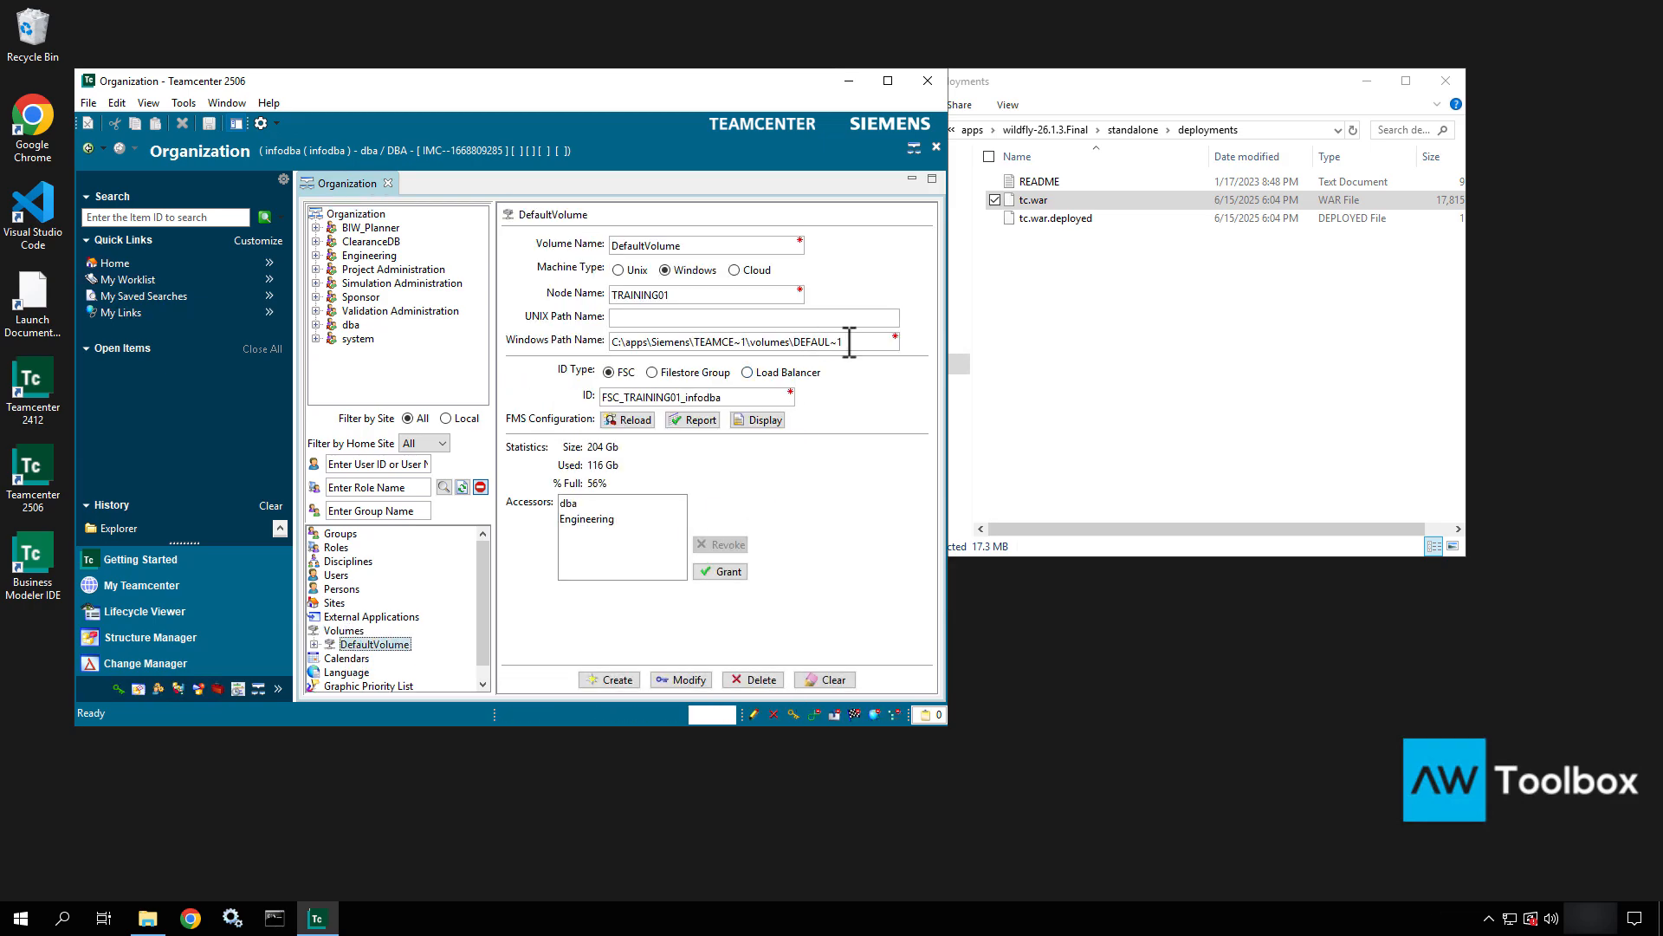
{"action": "left_click_drag", "start_coordinate": [612, 341], "coordinate": [902, 341]}
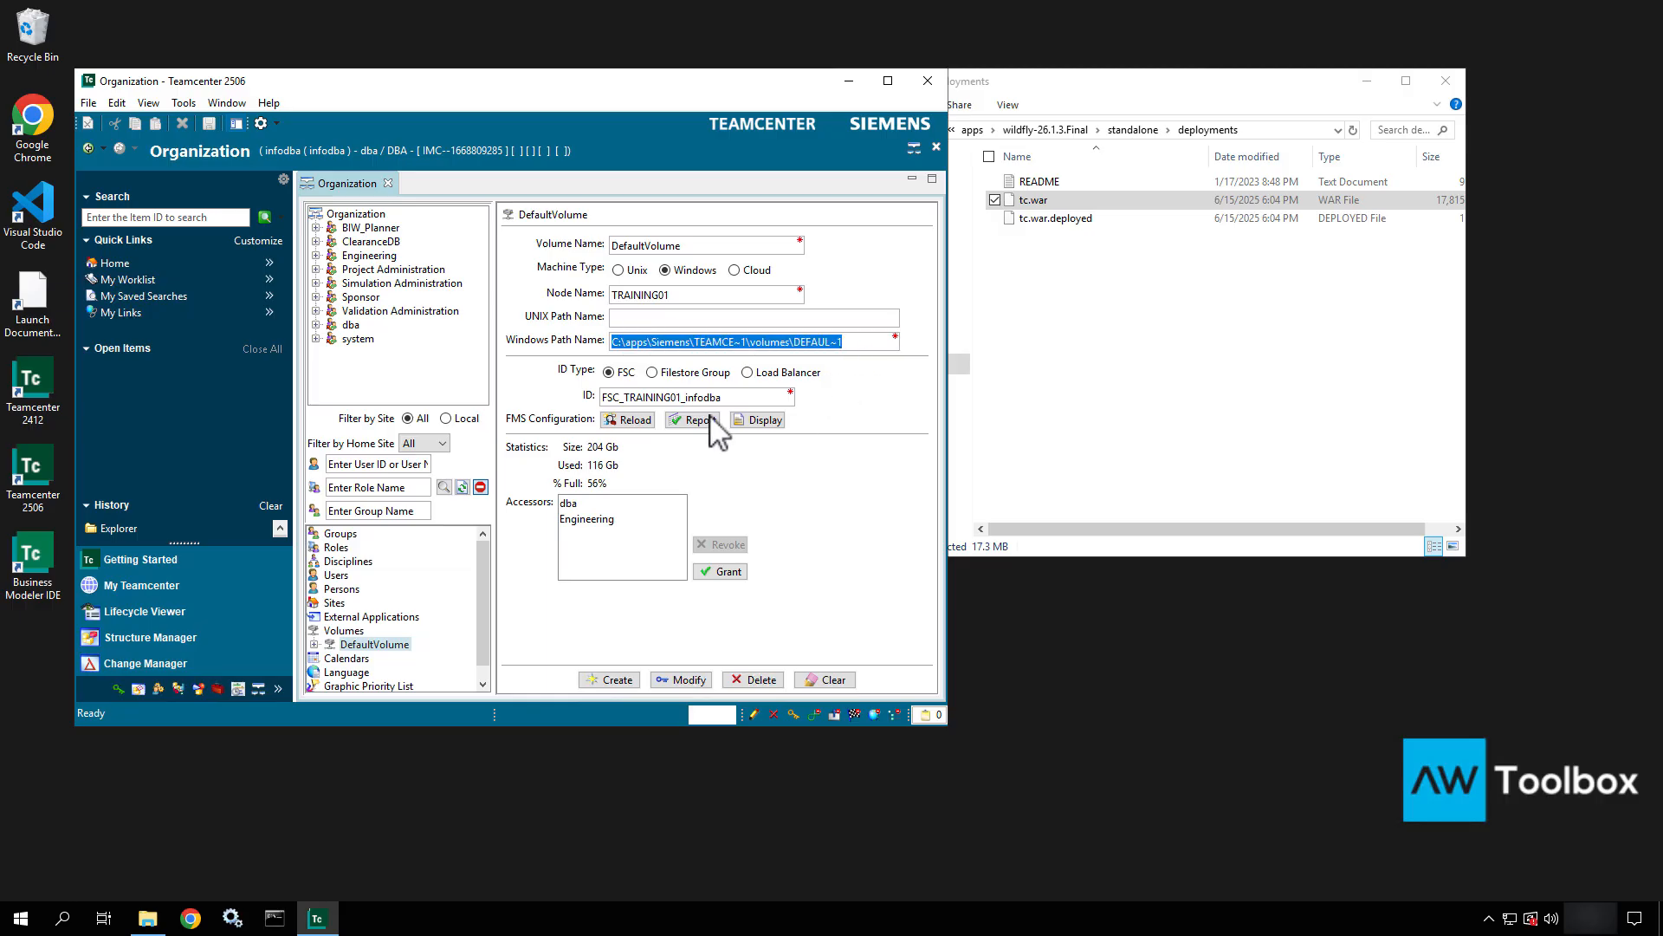
{"action": "double_click", "coordinate": [677, 299]}
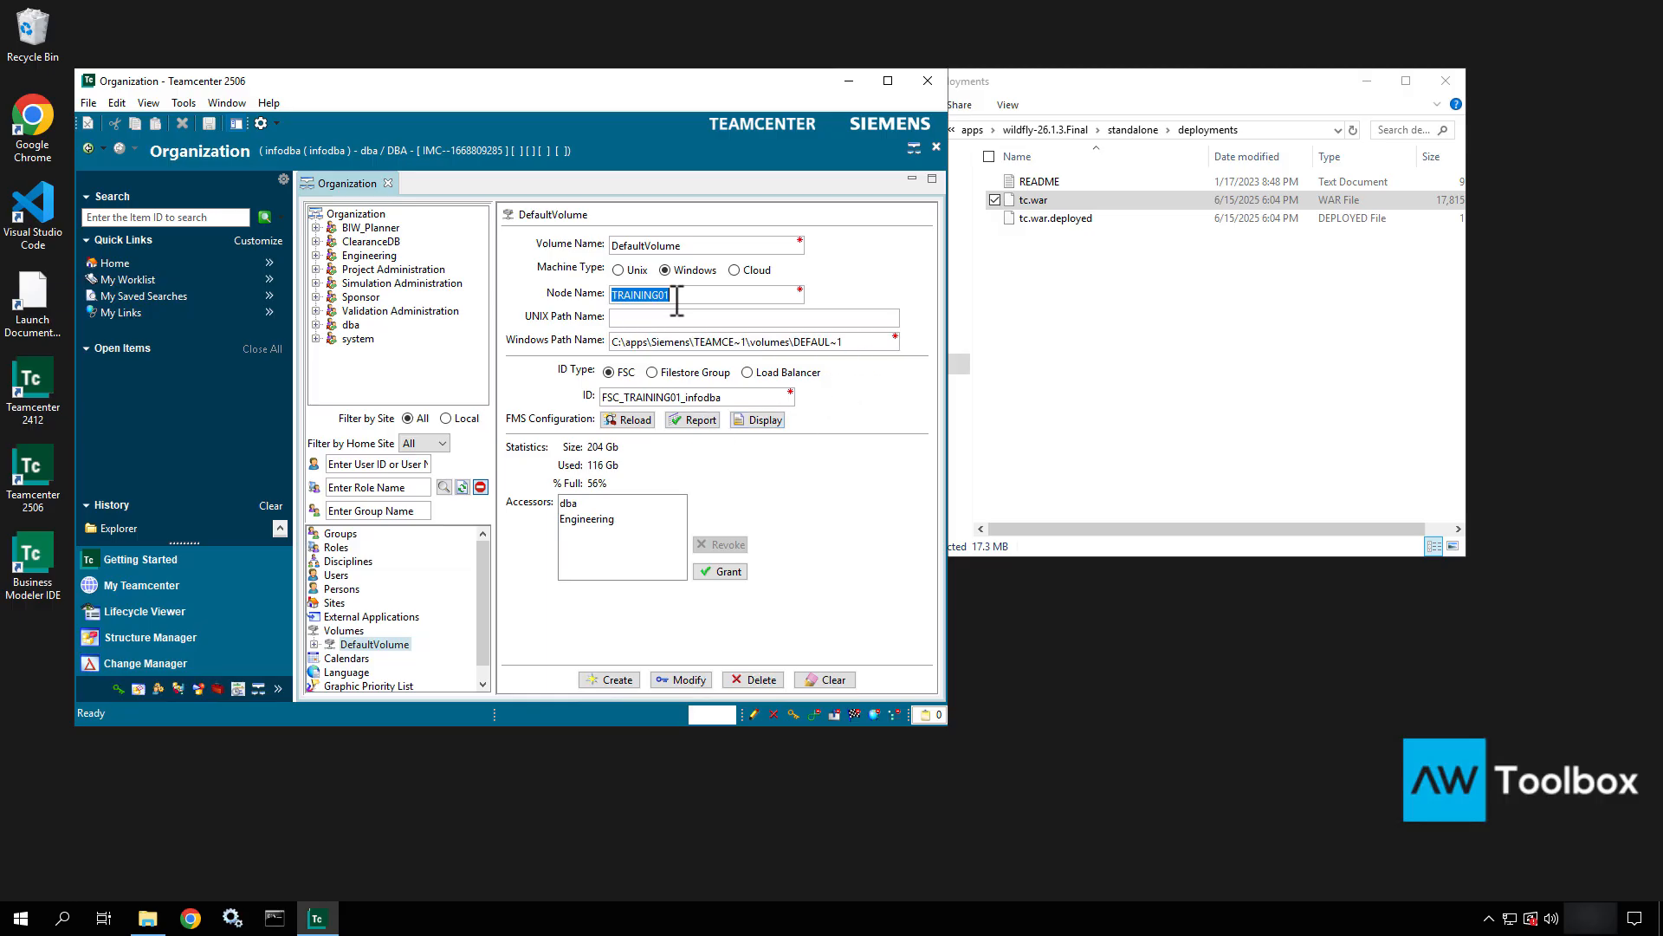
{"action": "double_click", "coordinate": [732, 399]}
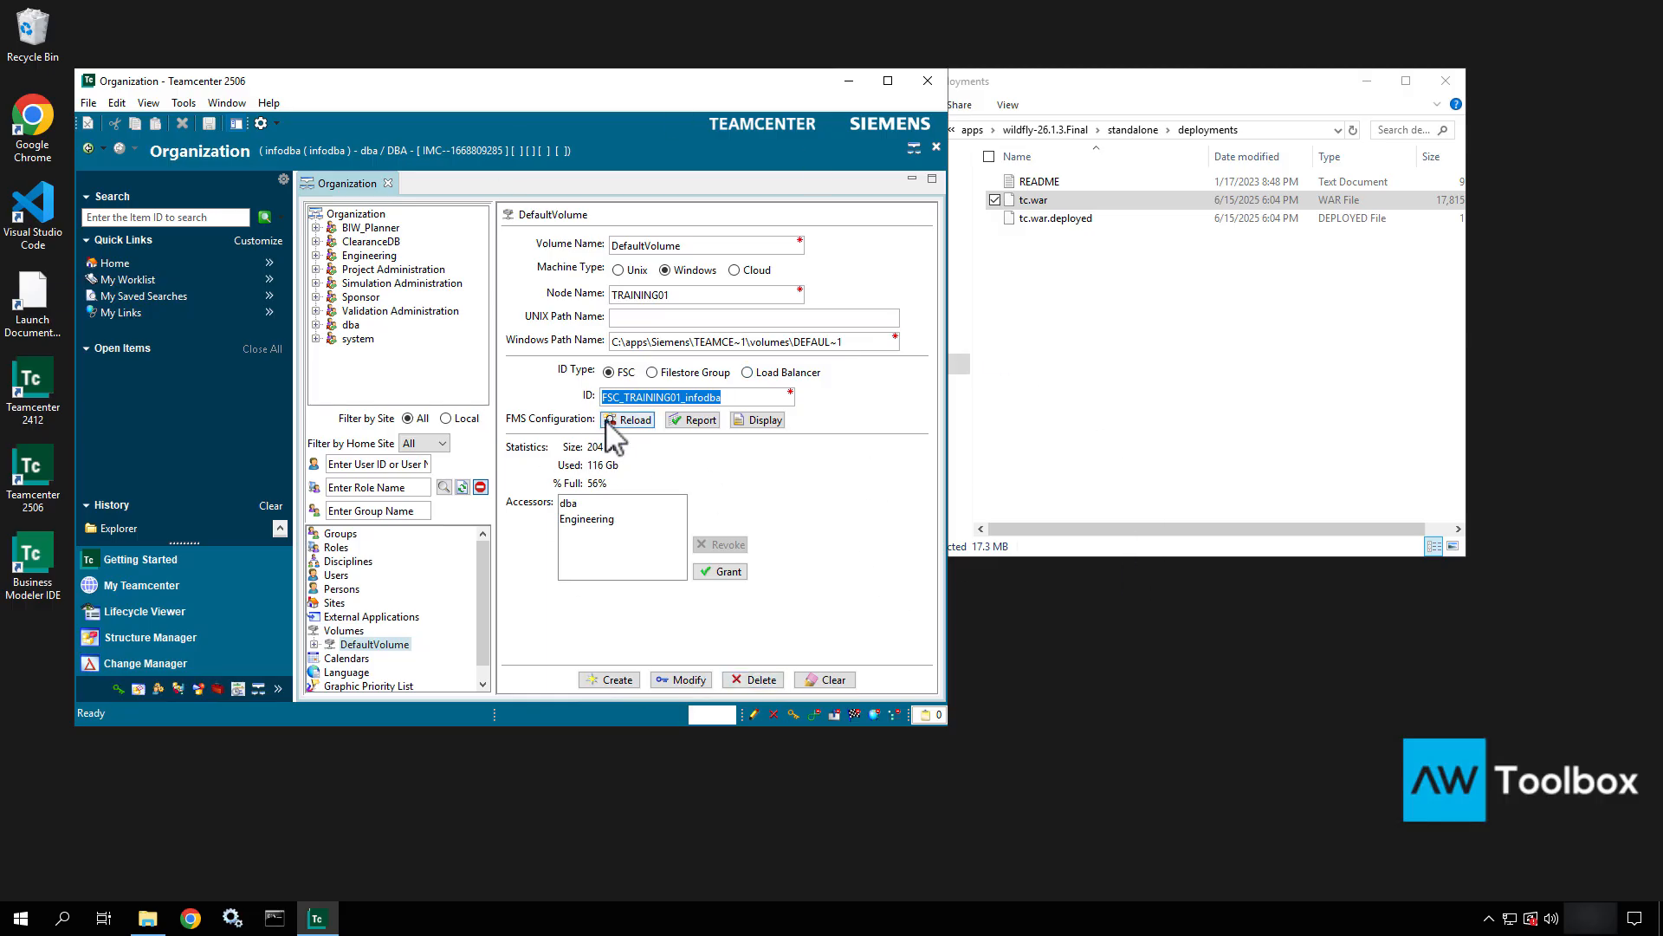
Return to Home, exit the rich client with confirmation, and bring Chrome to the front.
{"action": "left_click", "coordinate": [121, 264]}
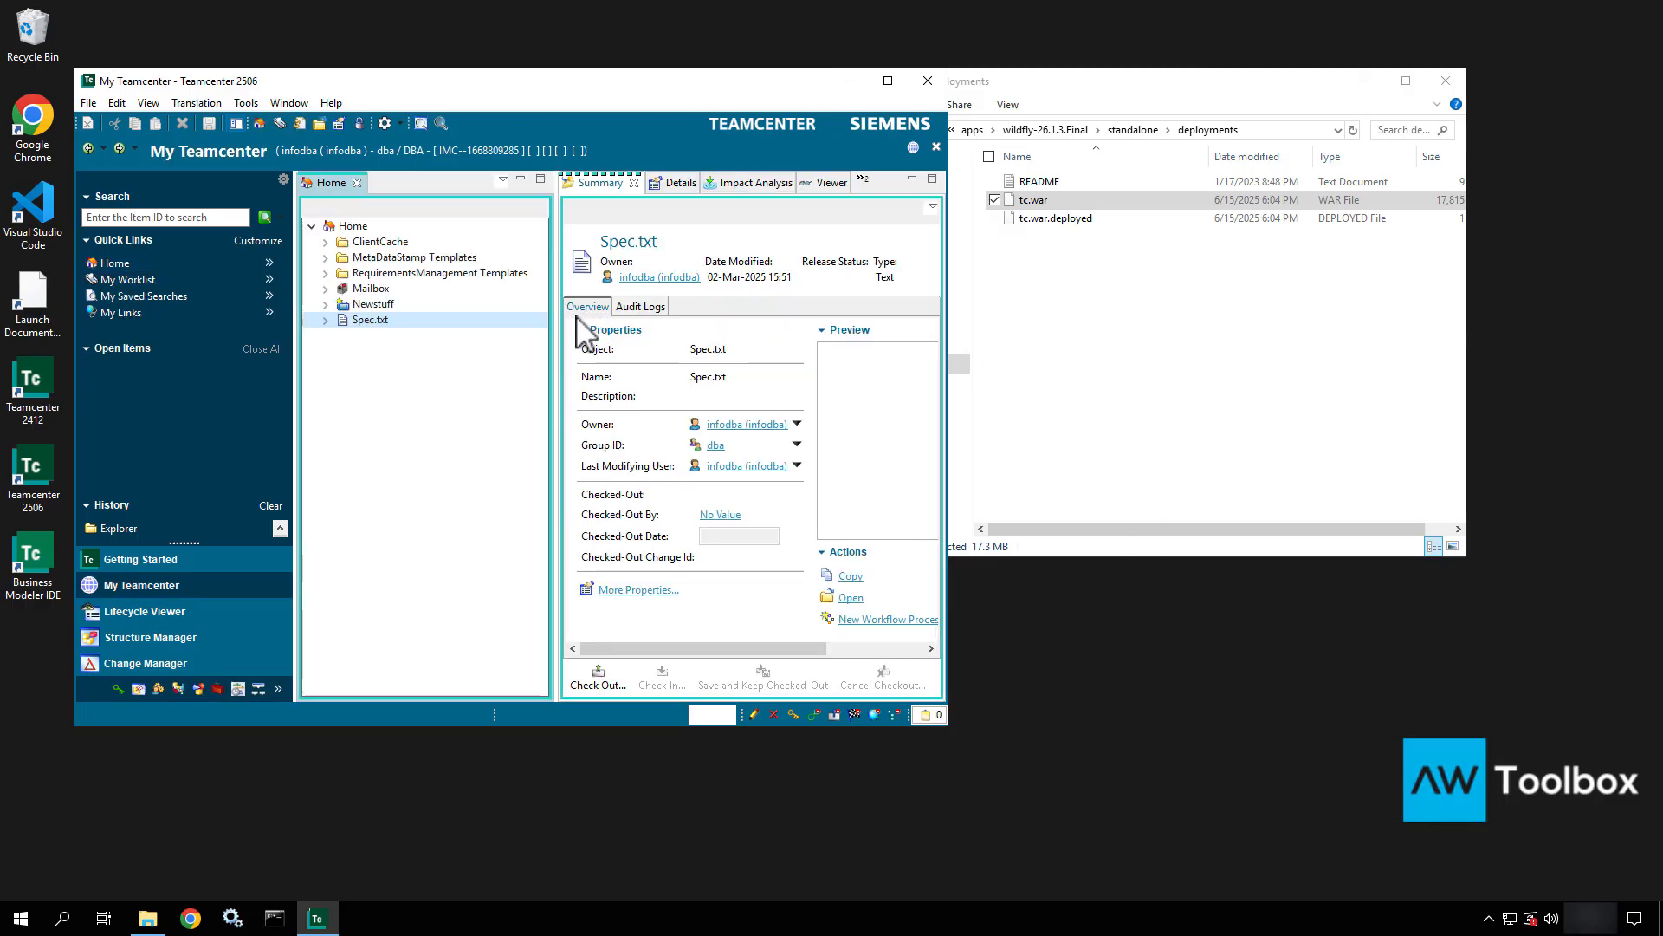
{"action": "left_click", "coordinate": [89, 102]}
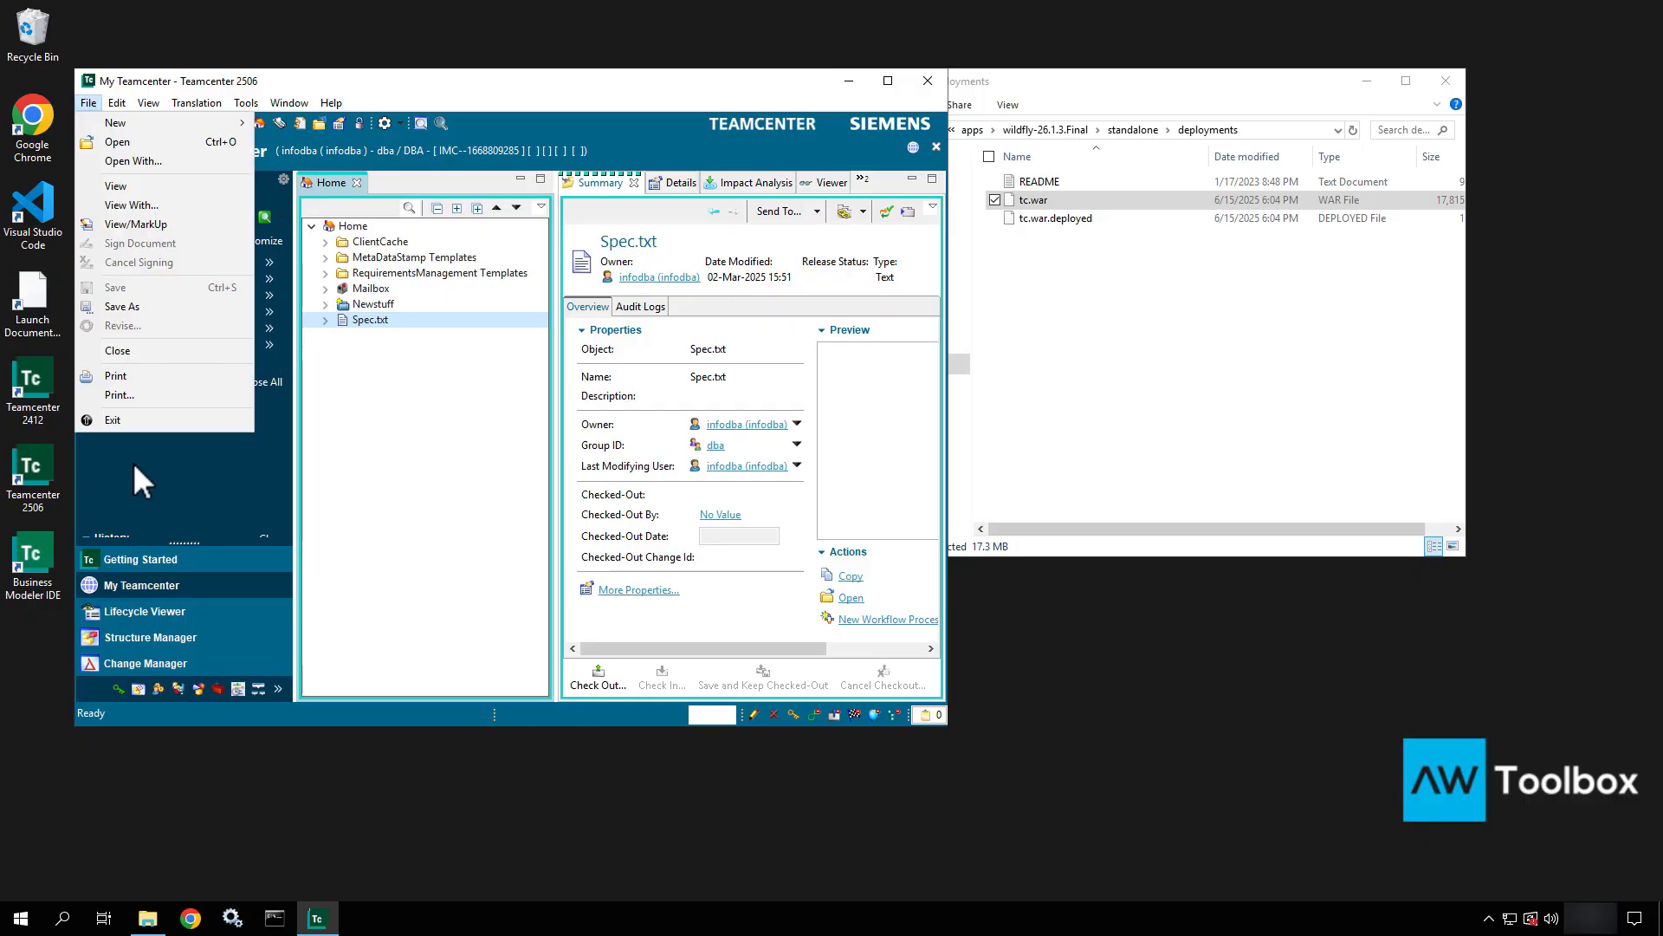
{"action": "left_click", "coordinate": [133, 418]}
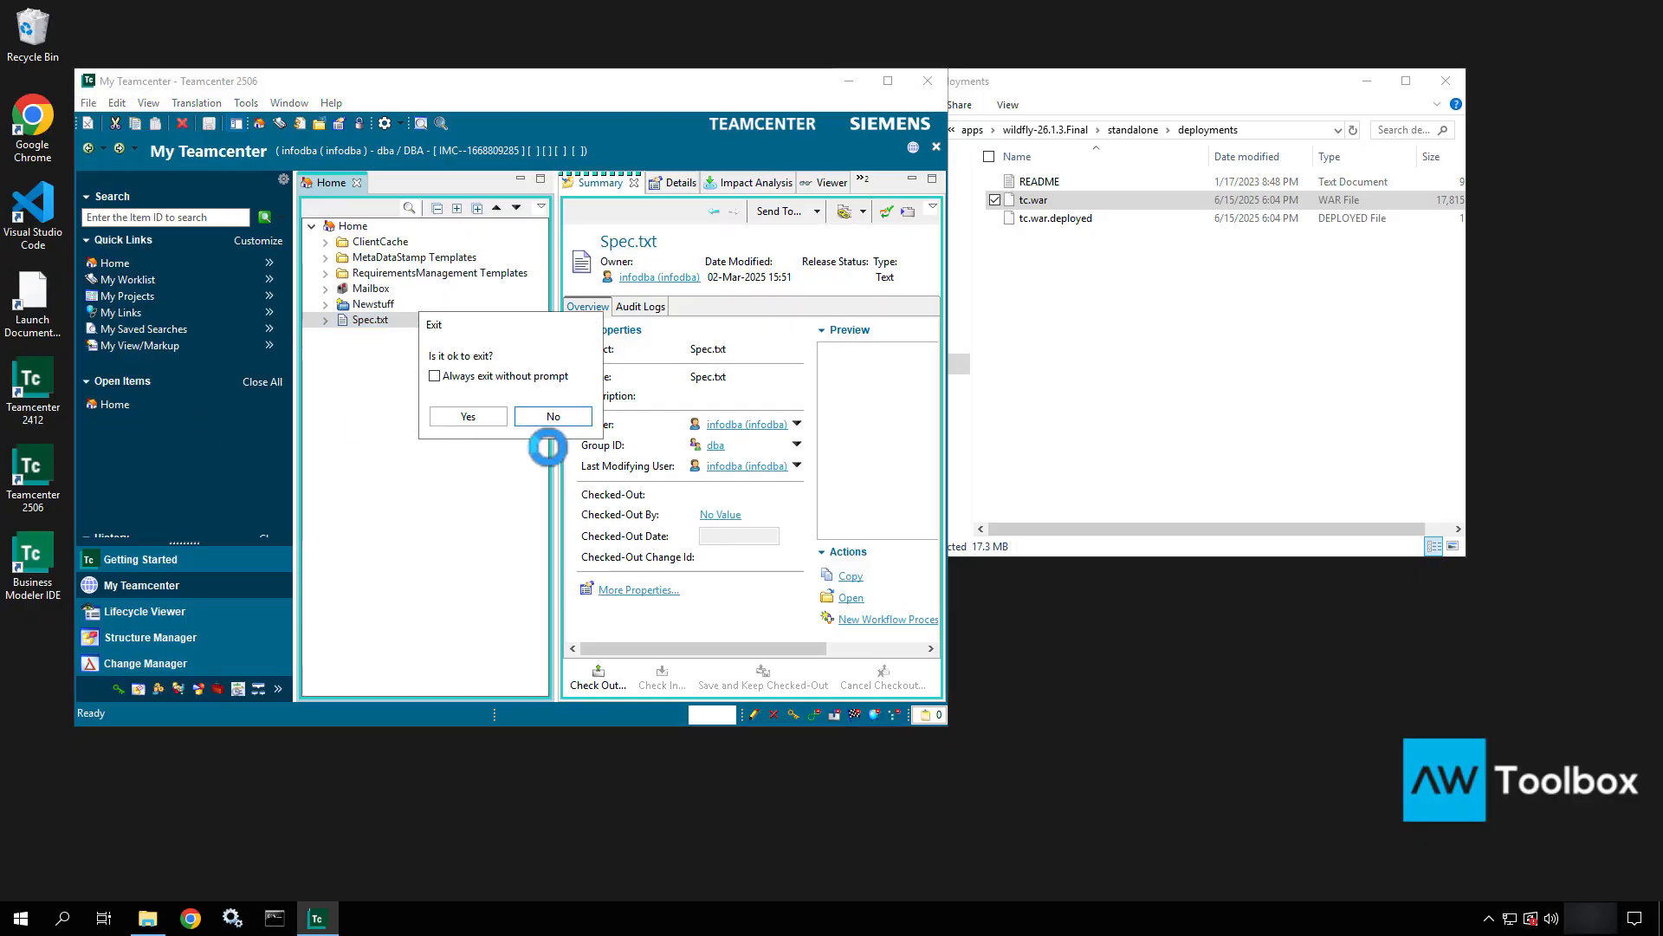
{"action": "left_click", "coordinate": [492, 423]}
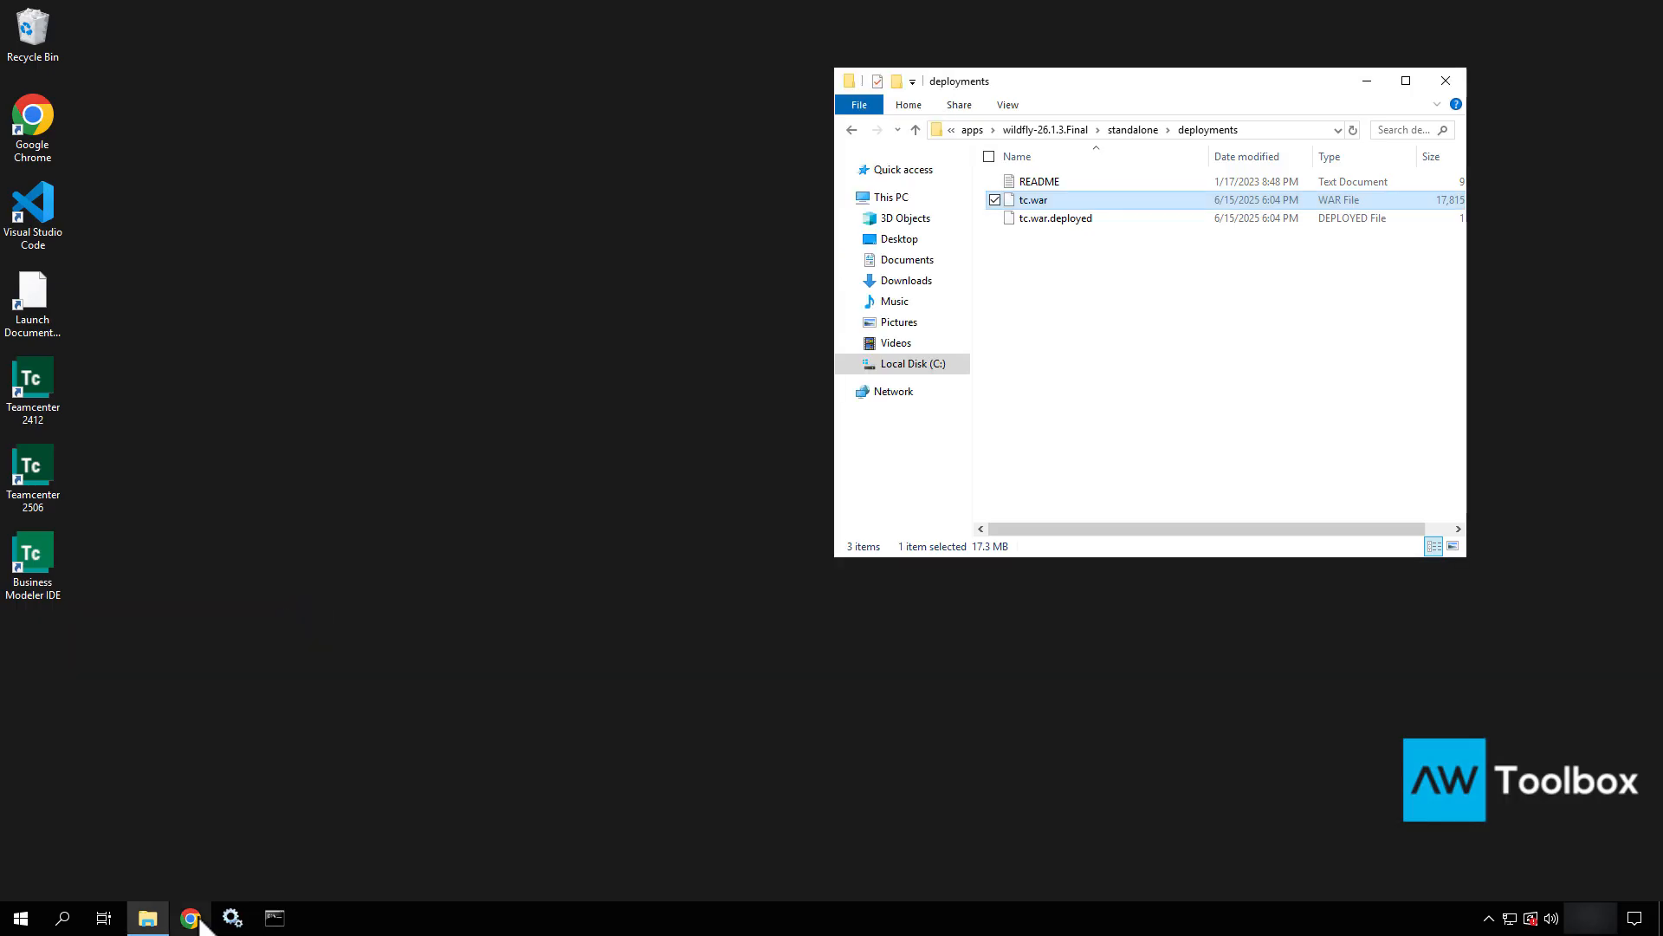
{"action": "left_click", "coordinate": [200, 923]}
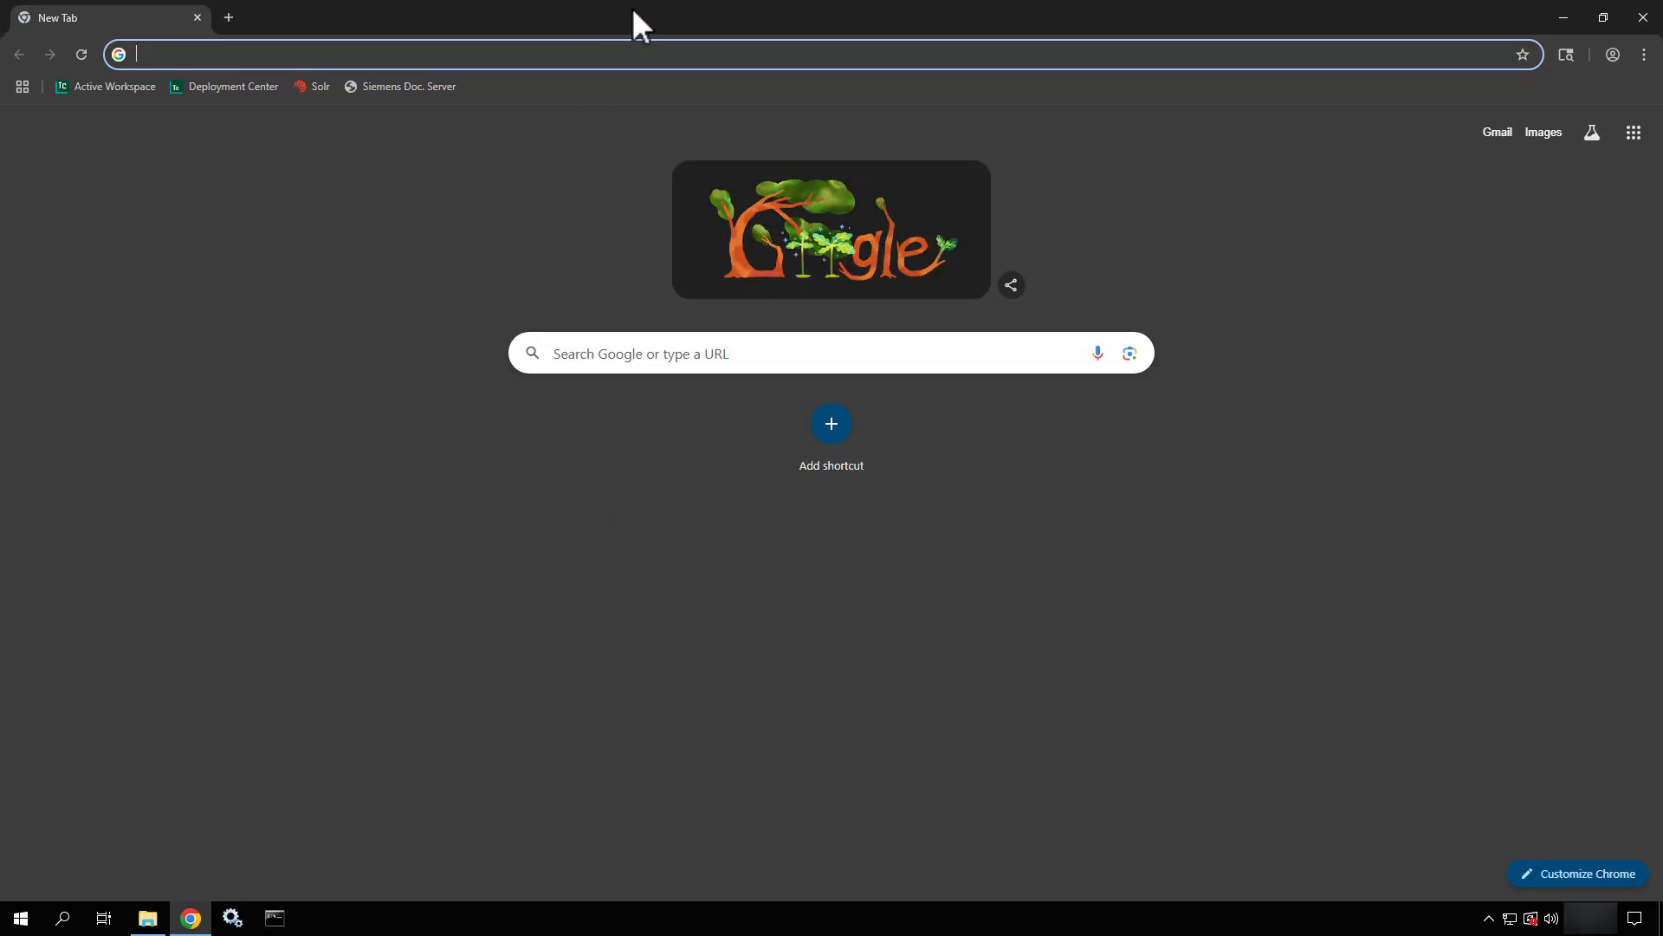
Close the deployments folder and log in to Active Workspace from its bookmark.
{"action": "left_click_drag", "start_coordinate": [631, 7], "coordinate": [643, 201]}
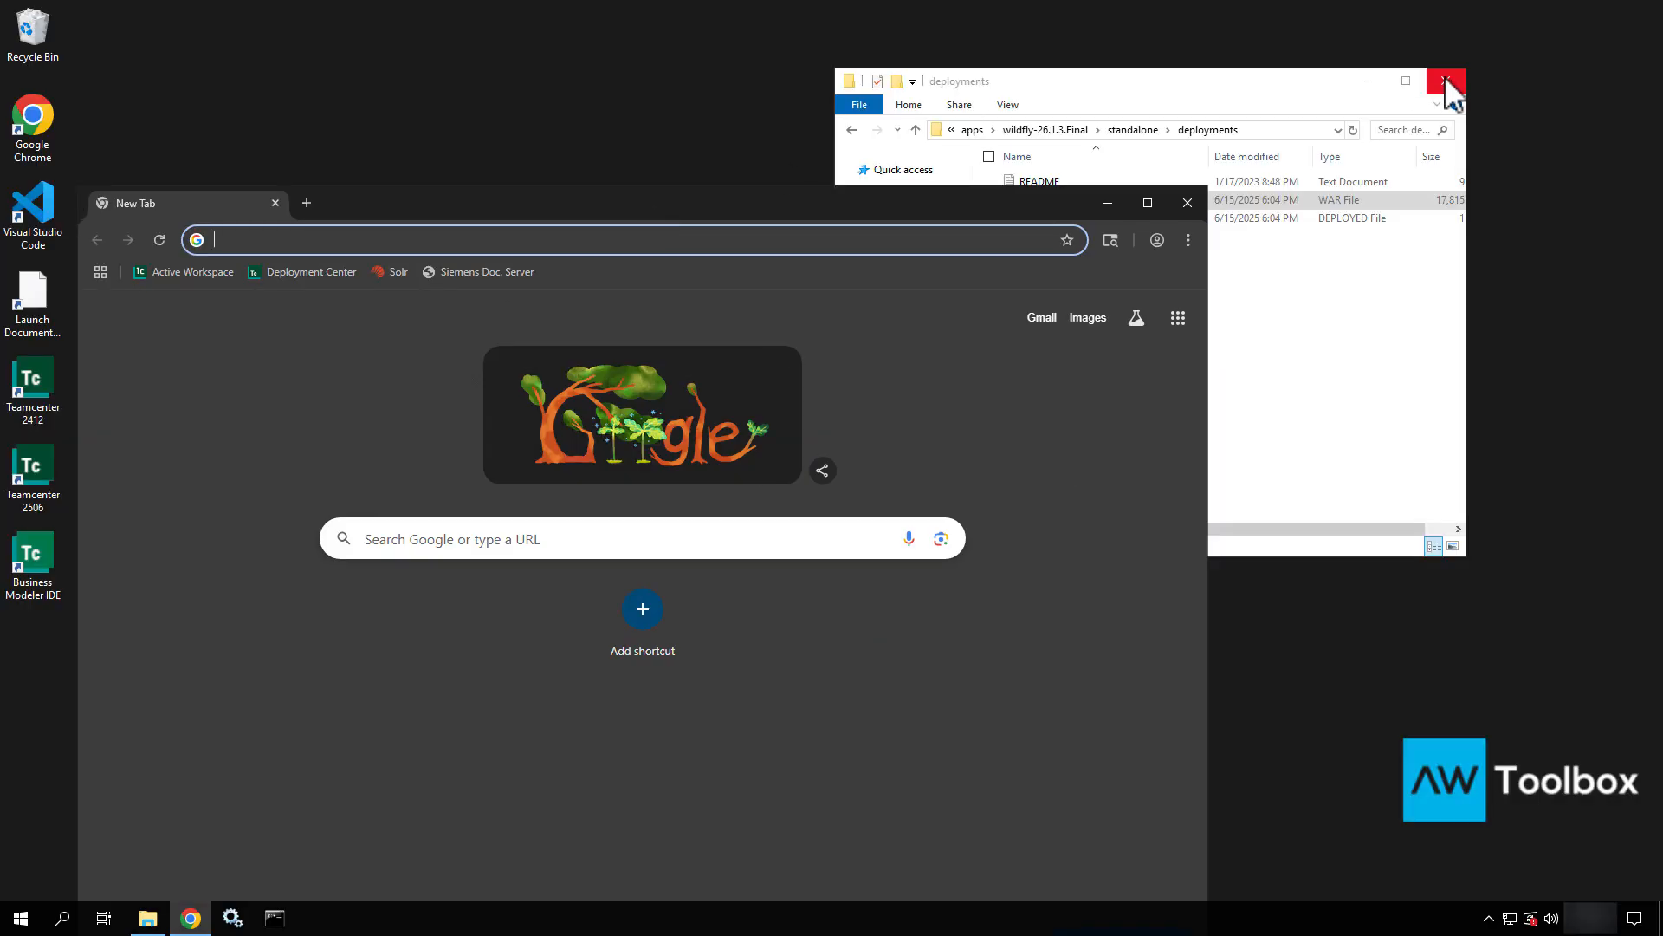
{"action": "left_click", "coordinate": [1445, 80]}
{"action": "left_click", "coordinate": [230, 272]}
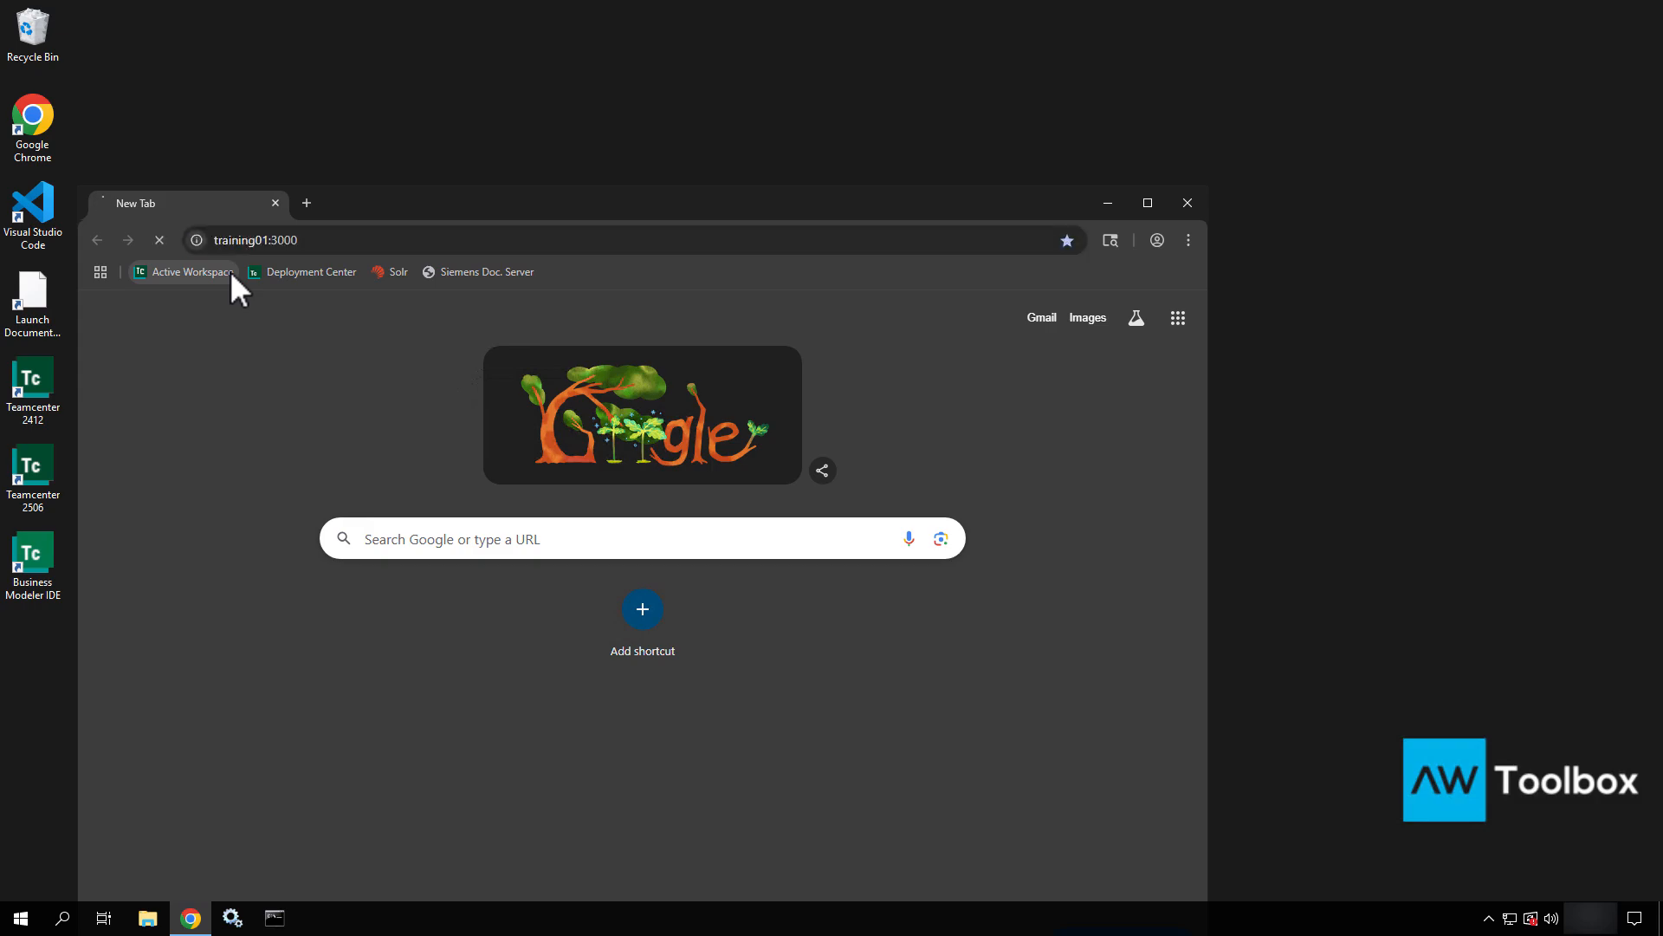
{"action": "left_click_drag", "start_coordinate": [561, 204], "coordinate": [705, 93]}
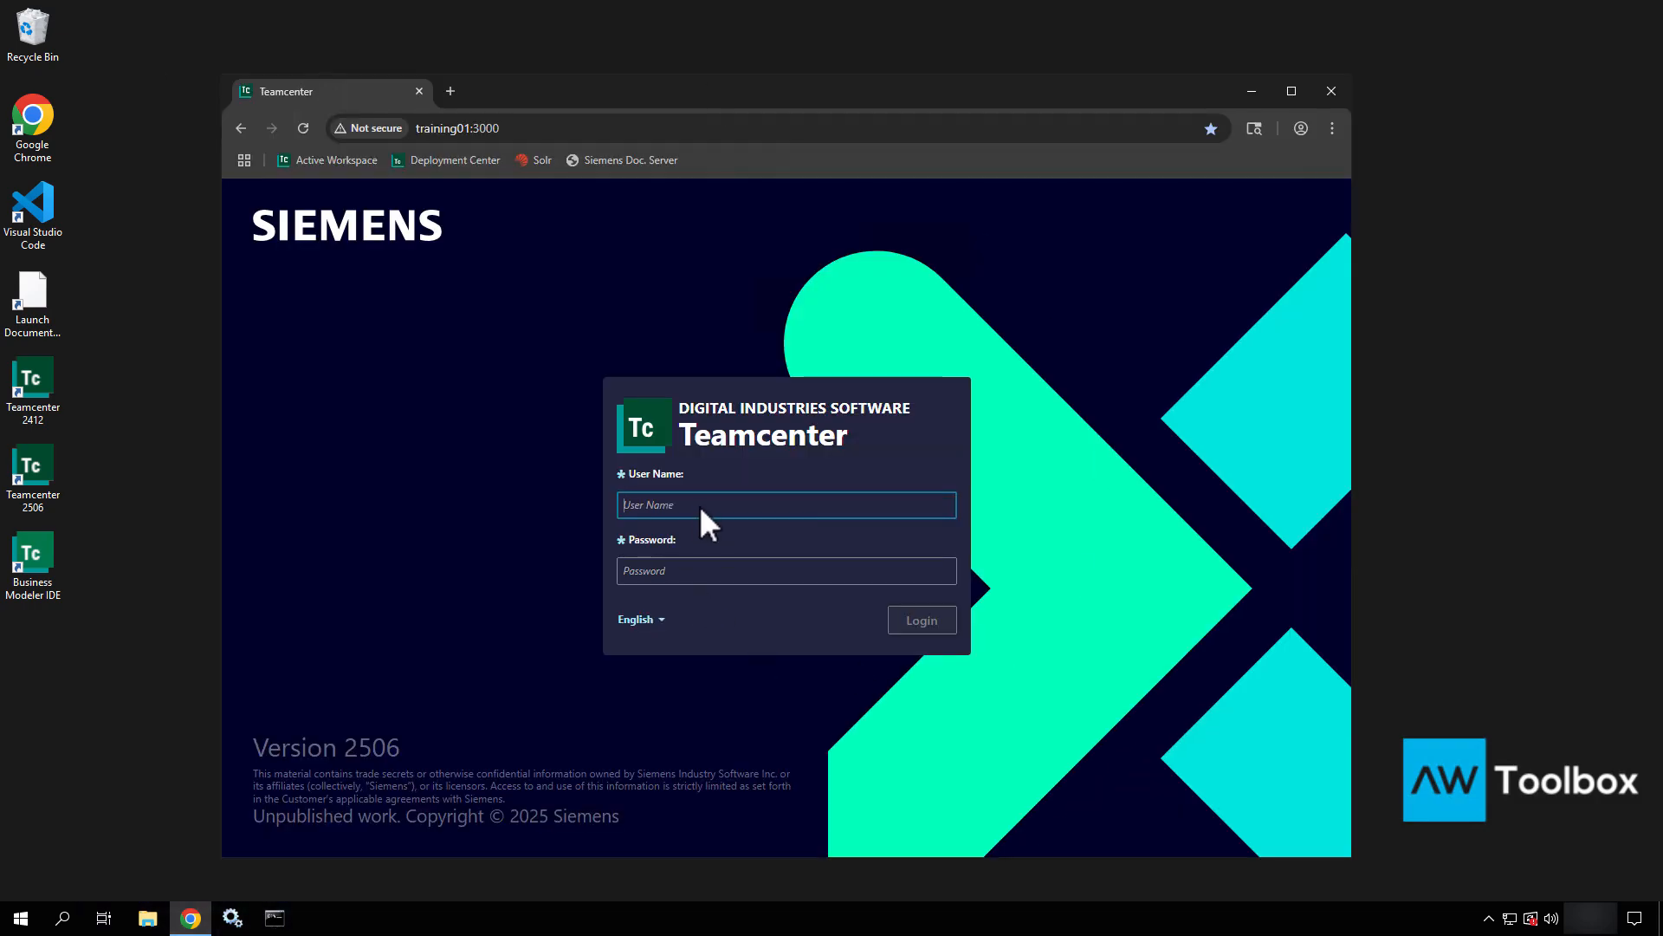
{"action": "type", "text": "infodba"}
{"action": "key", "text": "Tab"}
{"action": "type", "text": "infodba"}
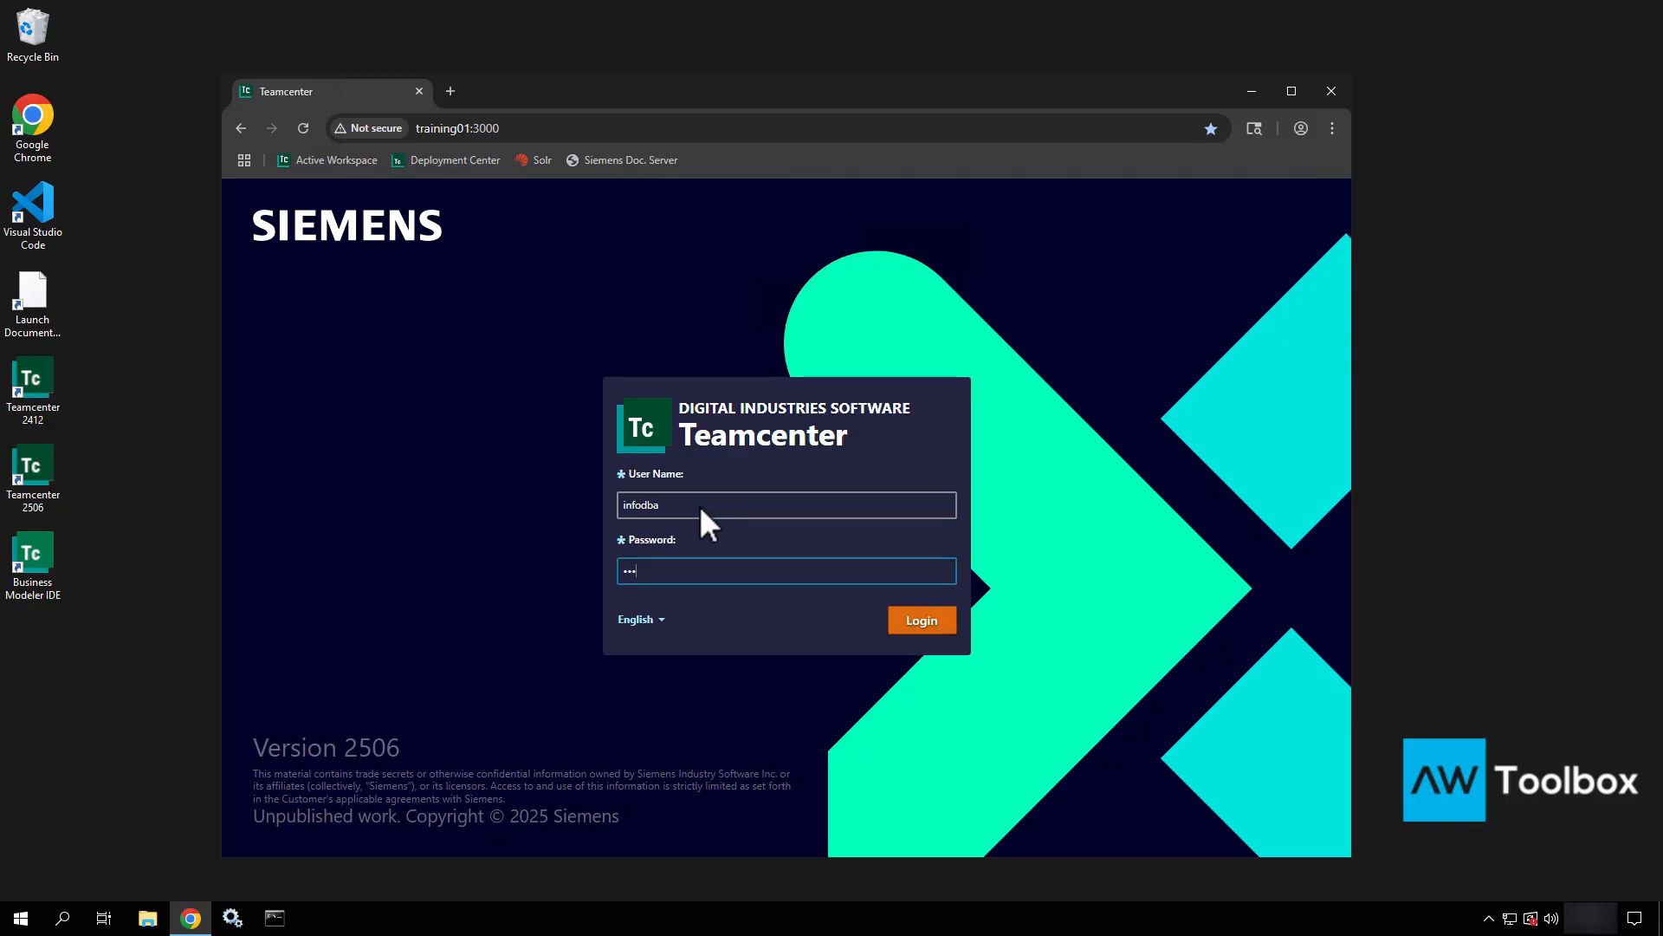
{"action": "key", "text": "Return"}
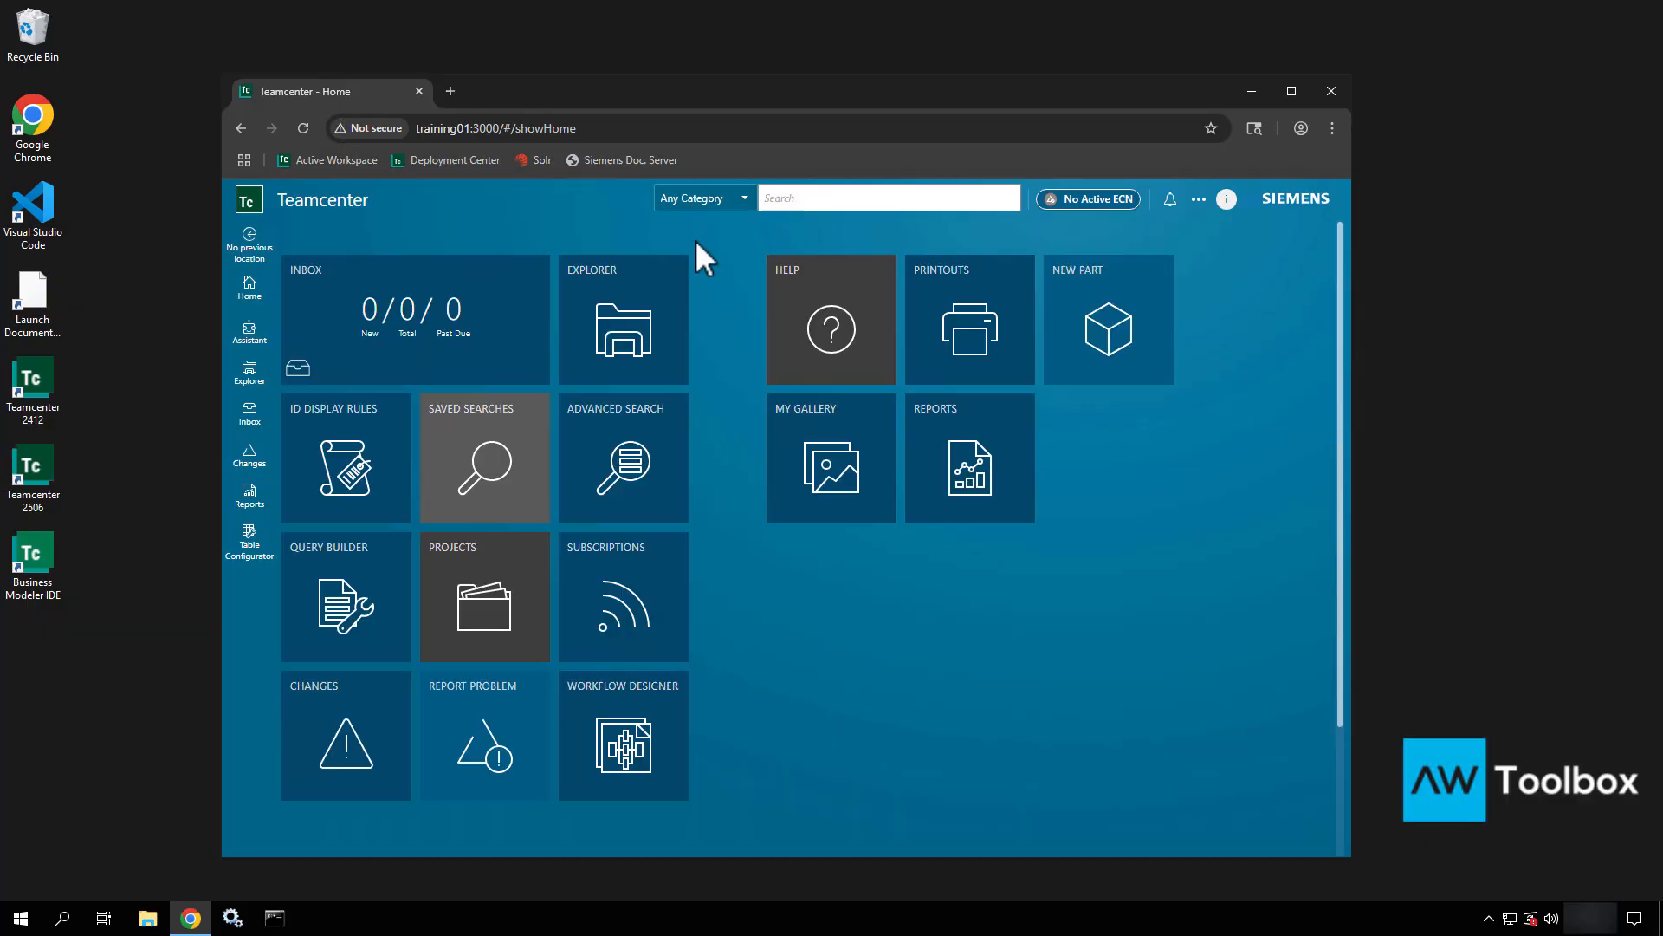
Run a wildcard * search (42 results) and return to the Home dashboard.
{"action": "left_click", "coordinate": [814, 199]}
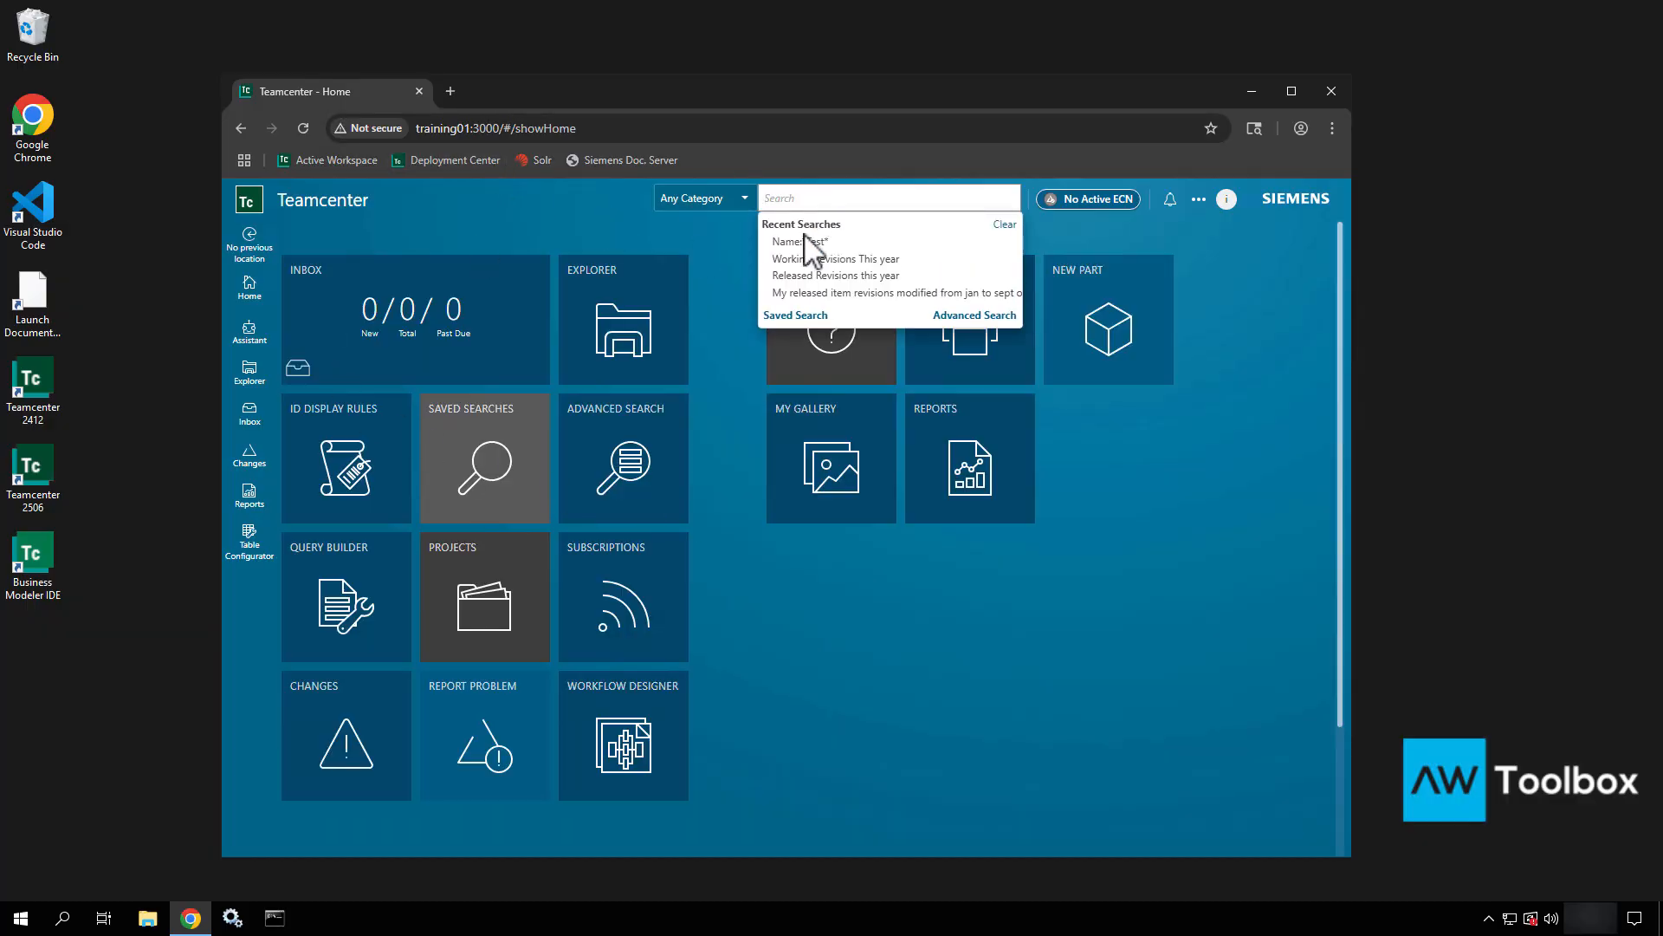
{"action": "type", "text": "*"}
{"action": "key", "text": "Return"}
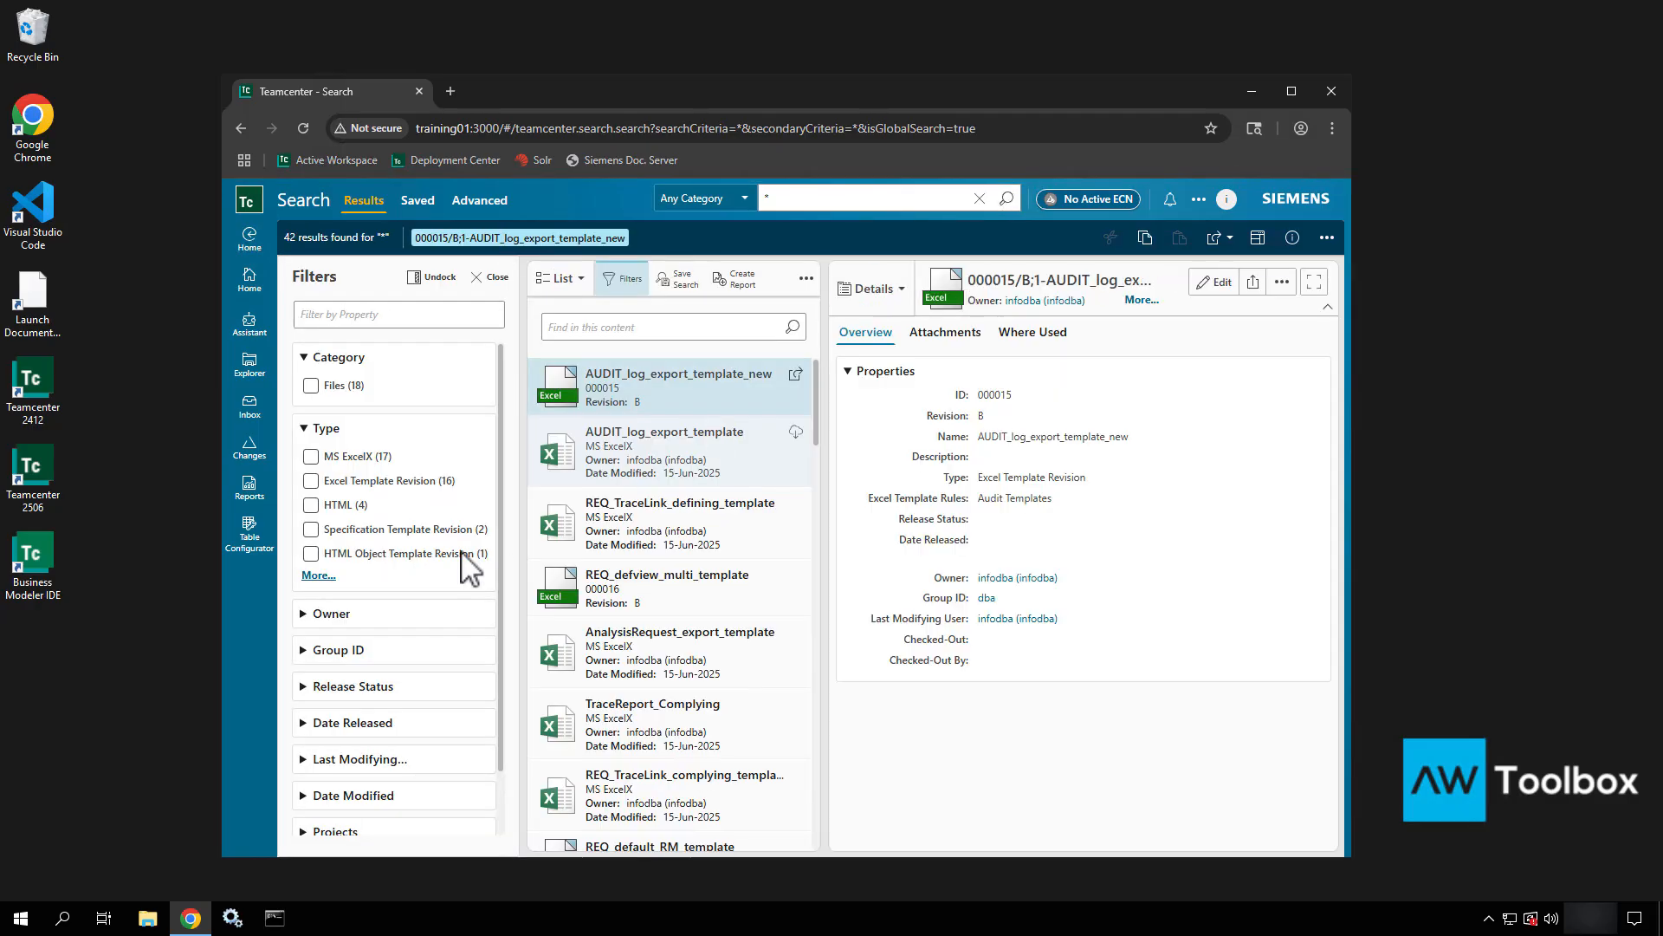
{"action": "scroll", "coordinate": [578, 473], "scroll_direction": "down", "scroll_amount": 15}
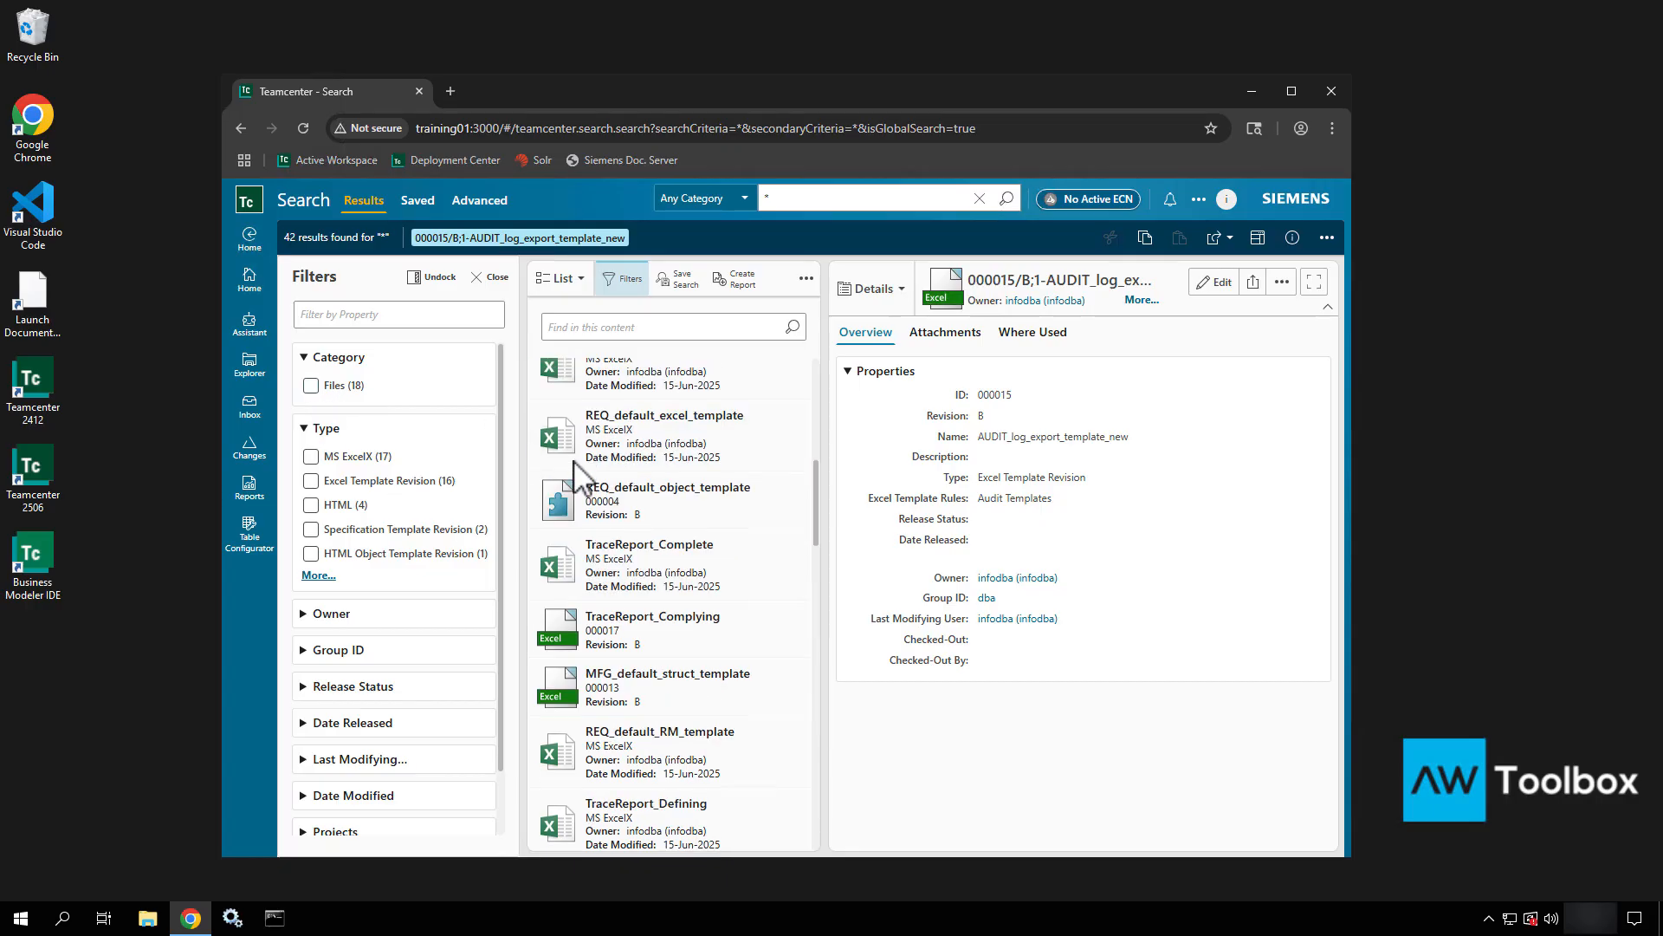
{"action": "left_click", "coordinate": [251, 275]}
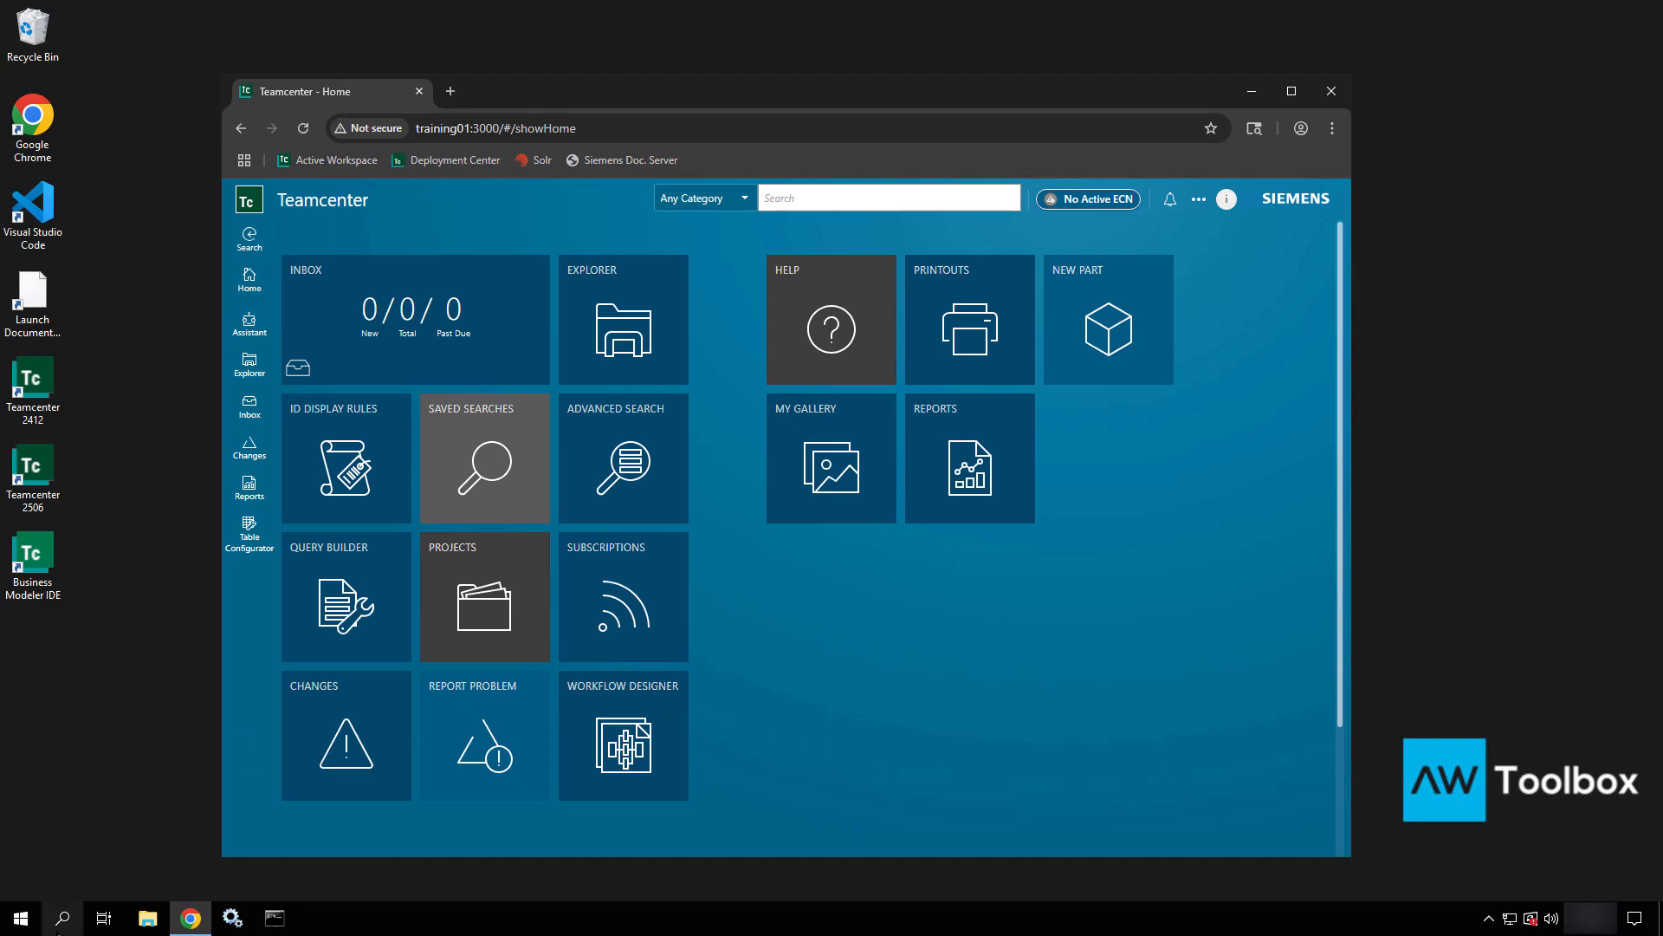
Launch the Teamcenter 2412 command prompt as administrator from the Start menu.
{"action": "left_click", "coordinate": [35, 918]}
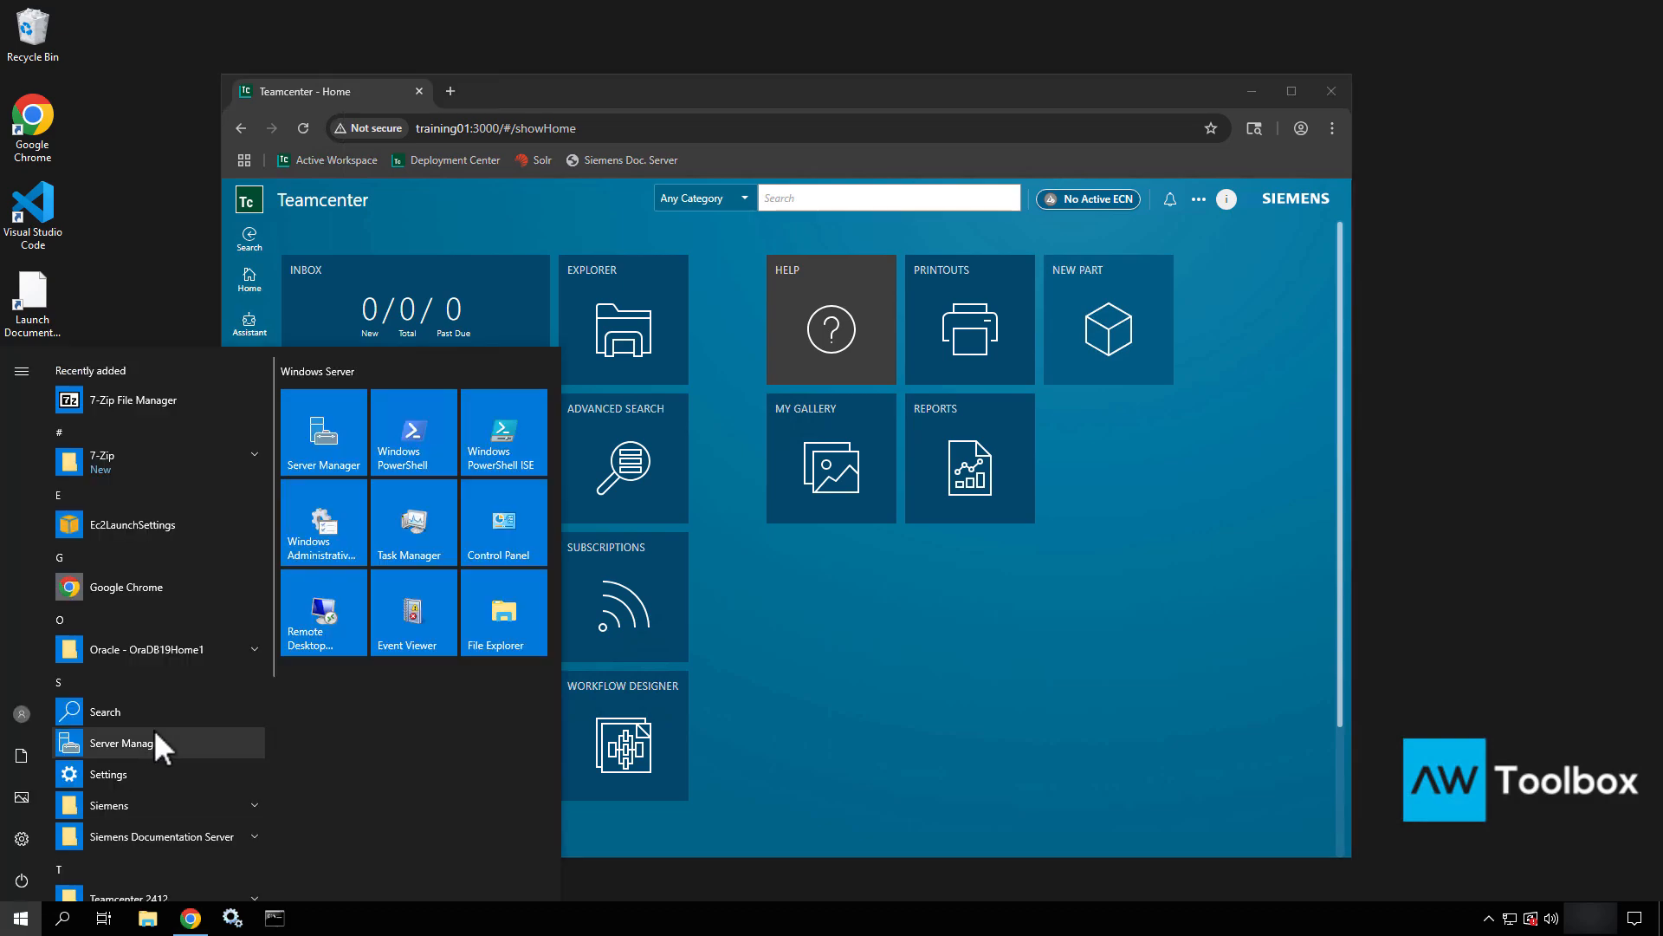
{"action": "scroll", "coordinate": [154, 729], "scroll_direction": "down", "scroll_amount": 4}
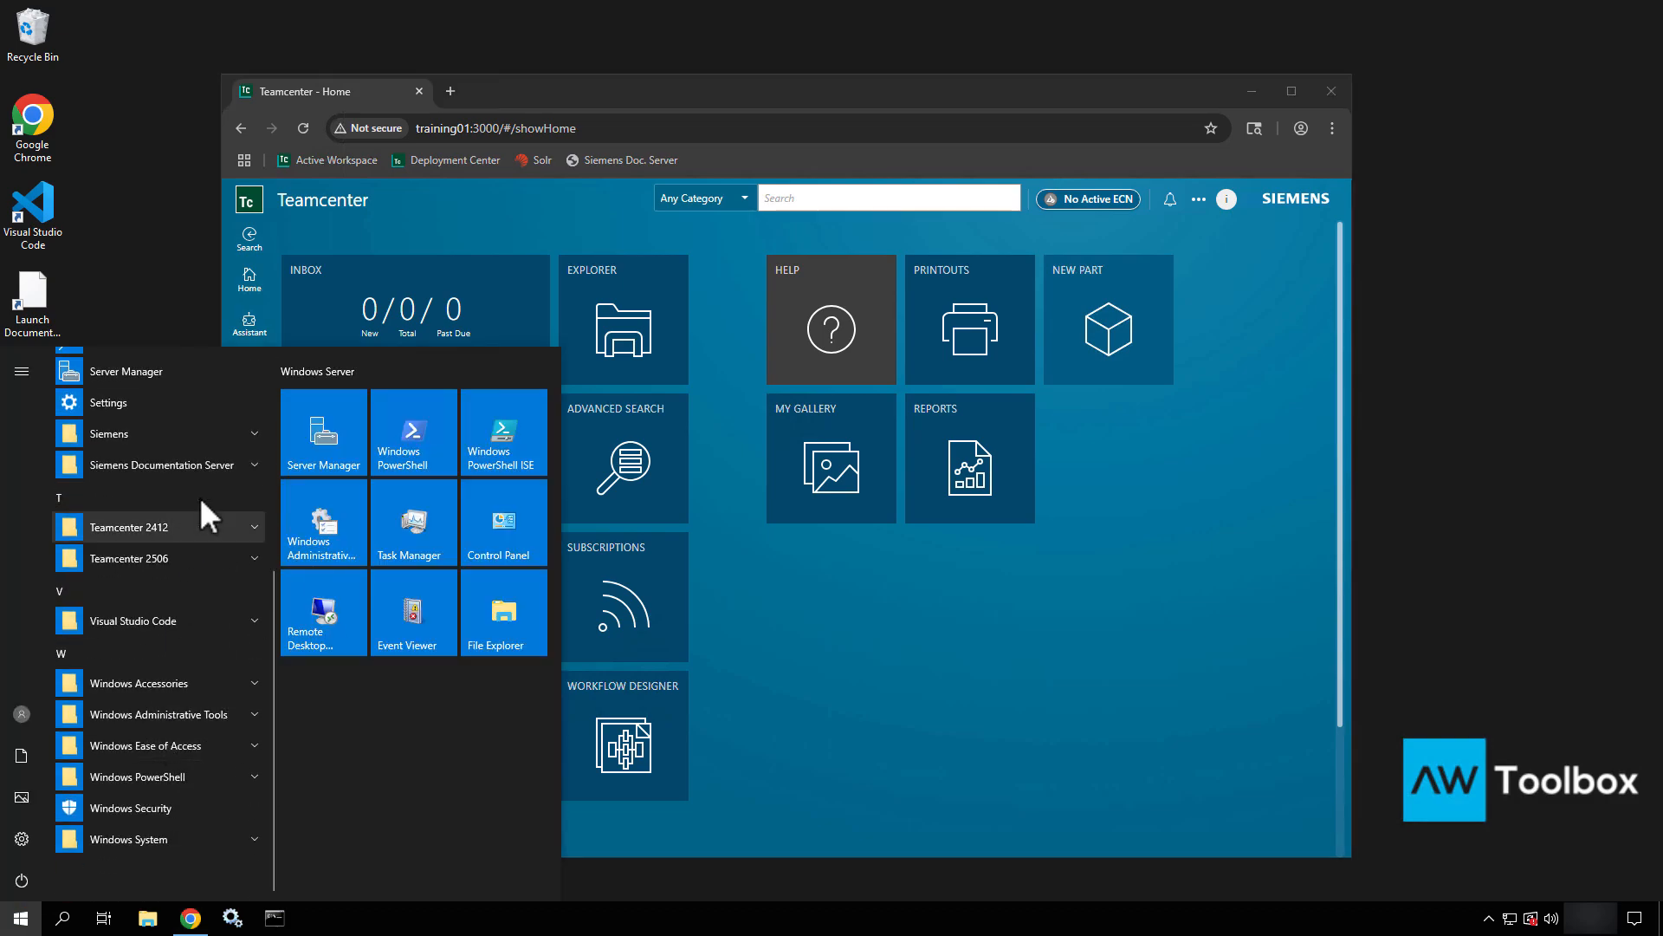
{"action": "left_click", "coordinate": [967, 691]}
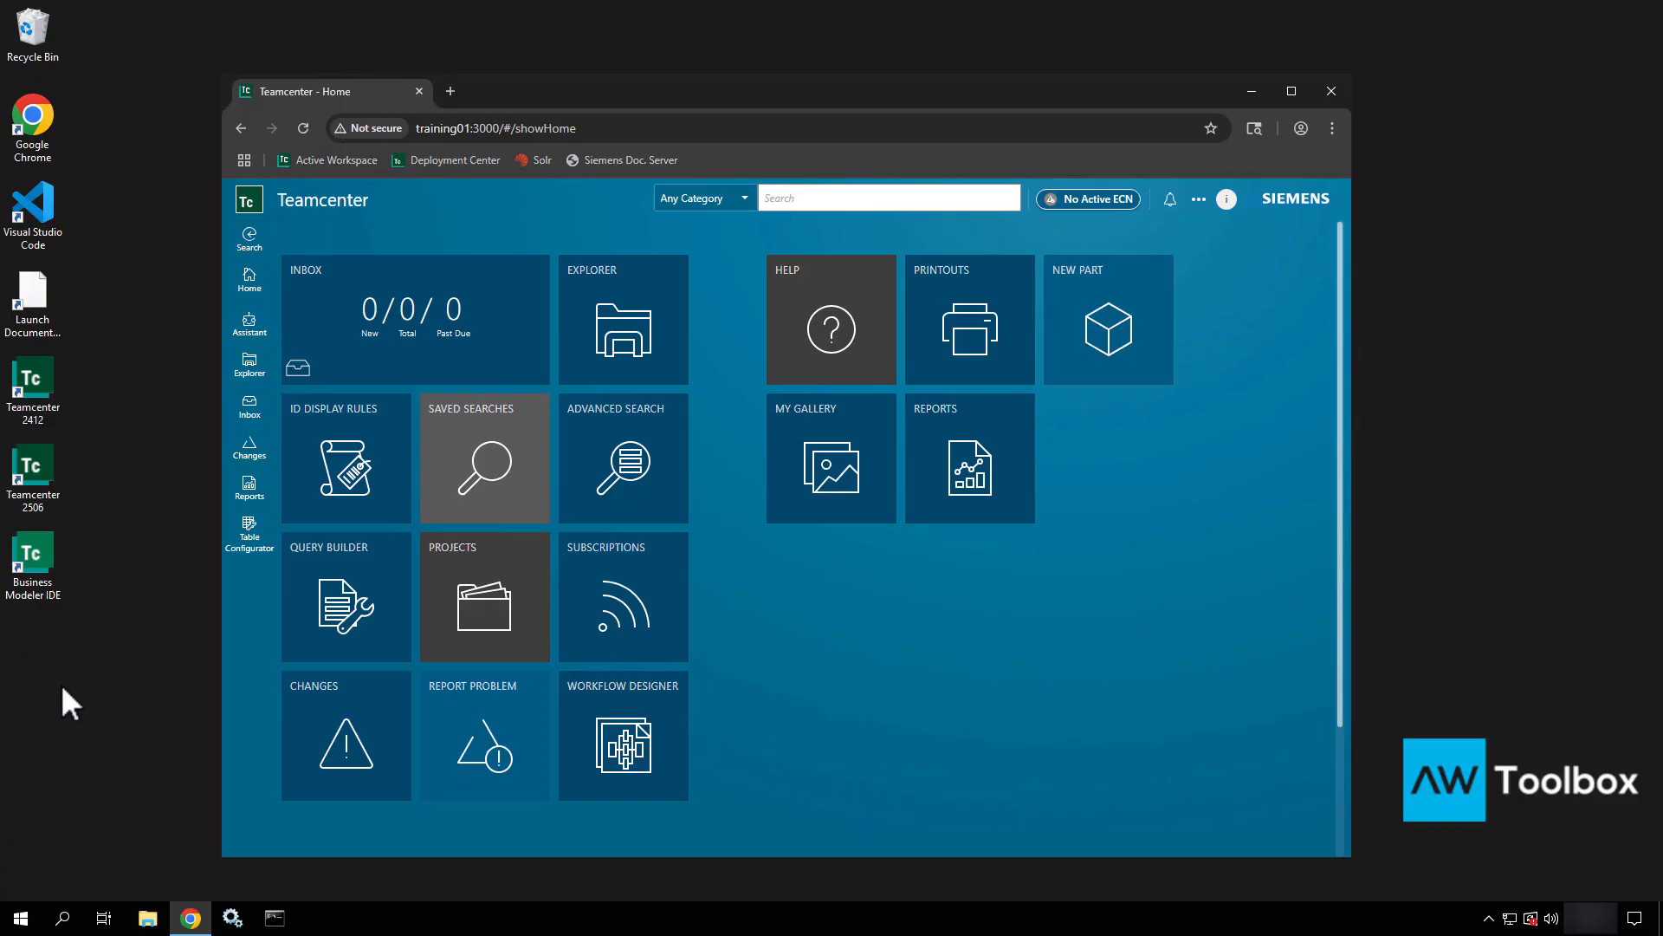
{"action": "left_click", "coordinate": [20, 917]}
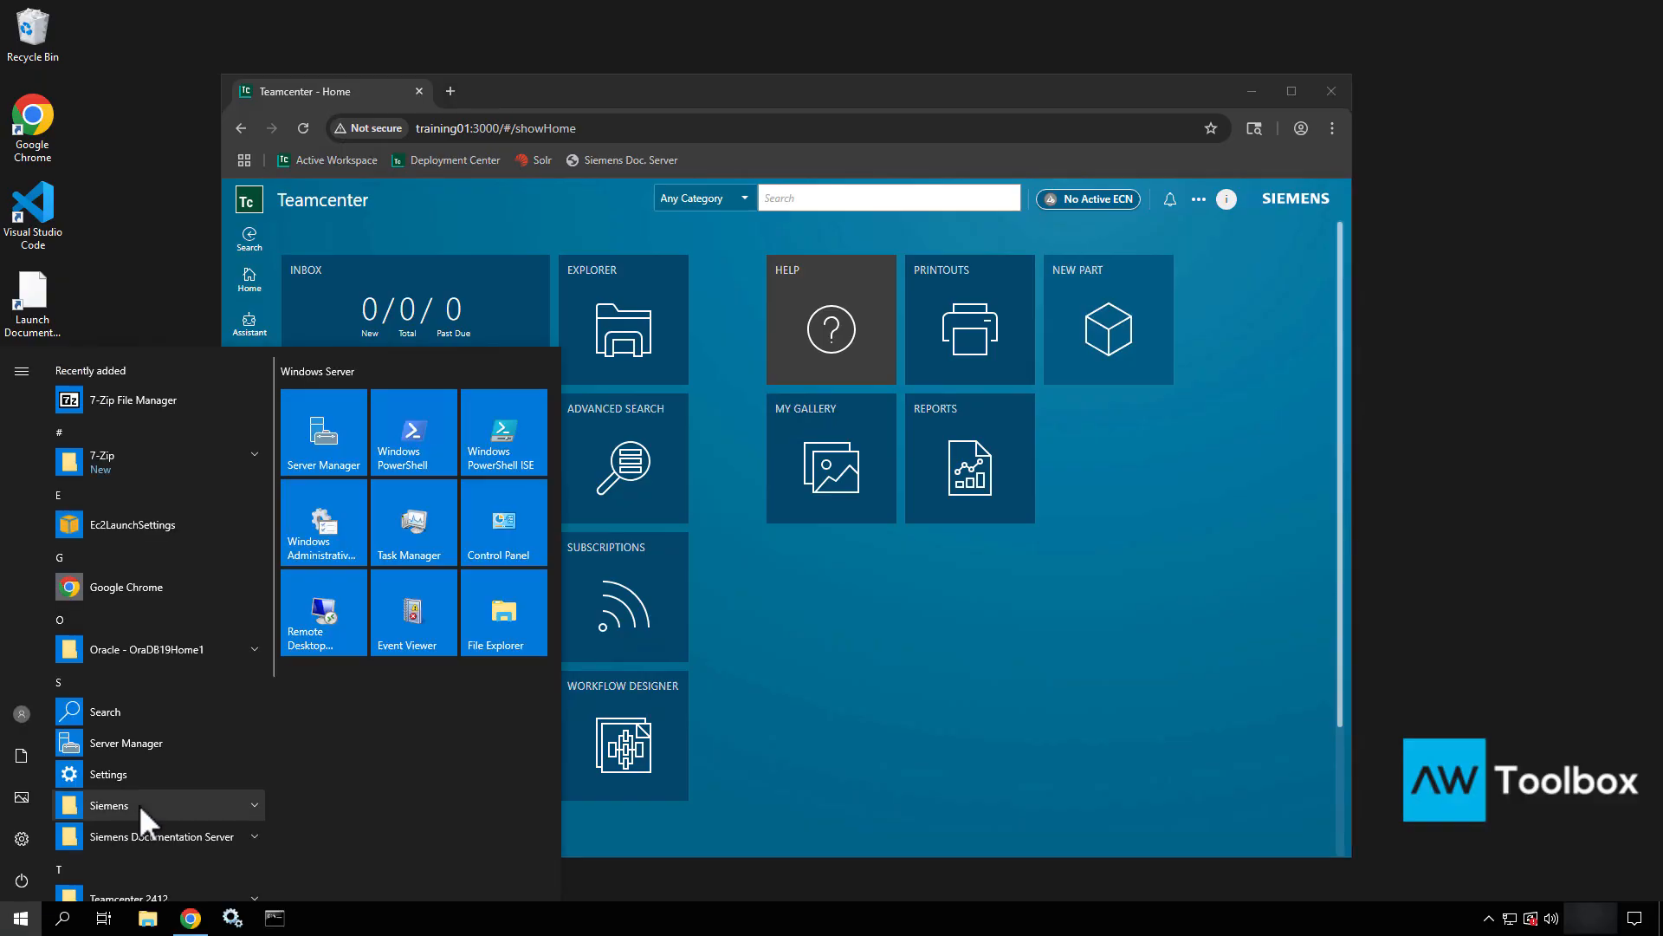
{"action": "scroll", "coordinate": [198, 784], "scroll_direction": "down", "scroll_amount": 4}
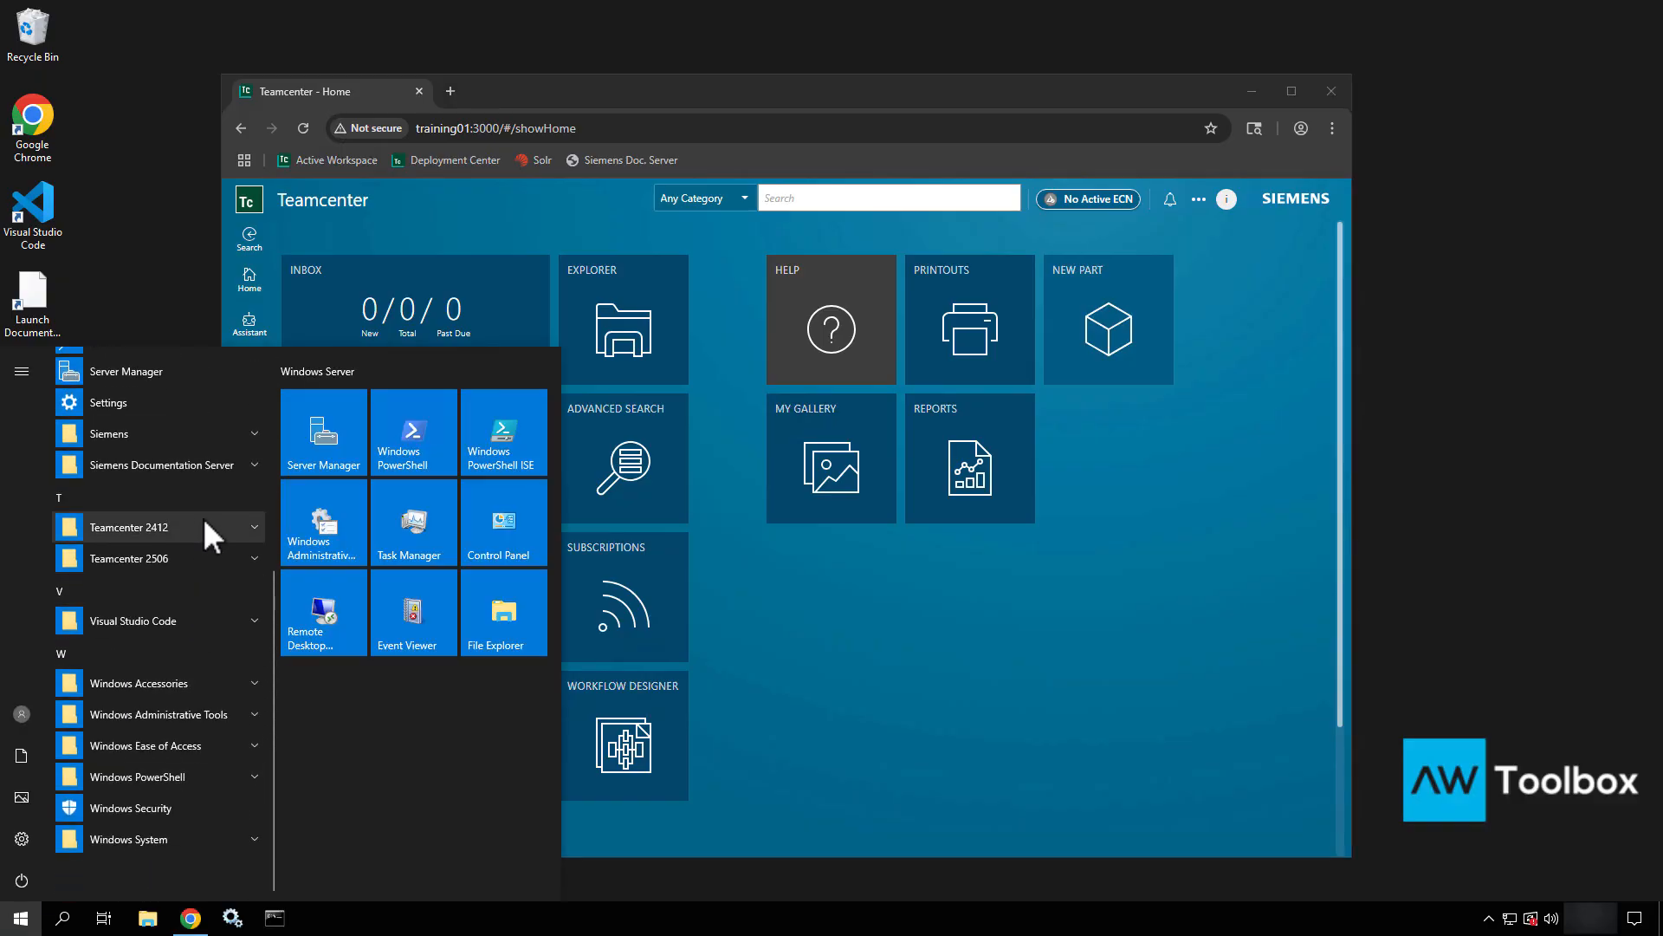
{"action": "left_click", "coordinate": [204, 519]}
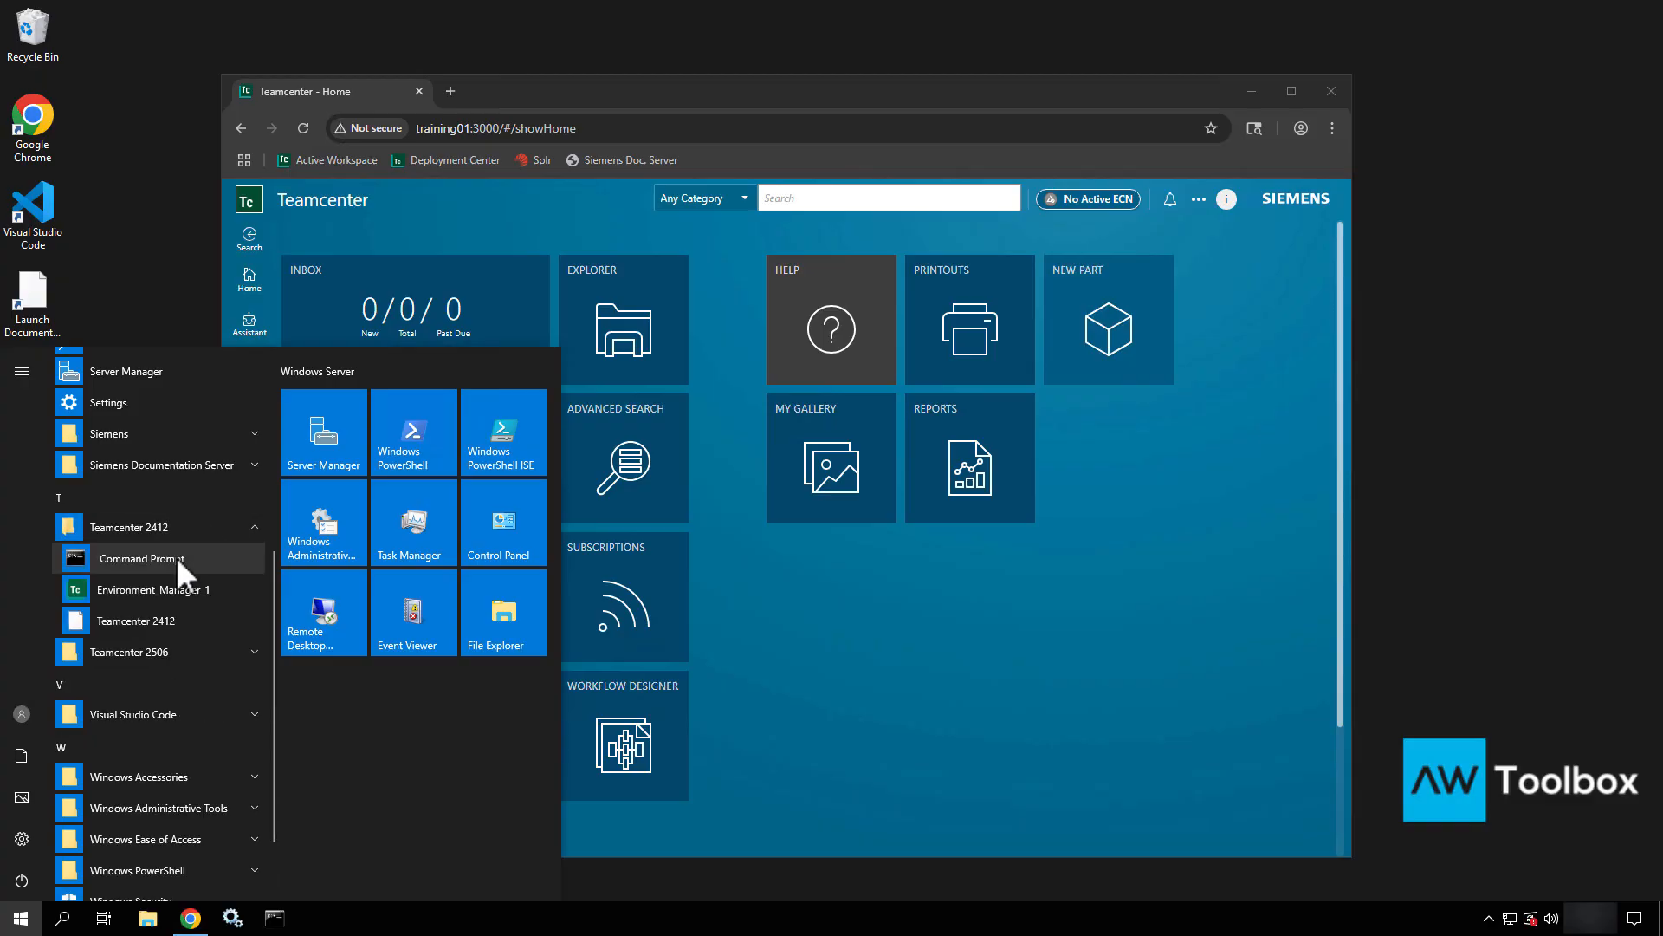
{"action": "left_click", "coordinate": [176, 662]}
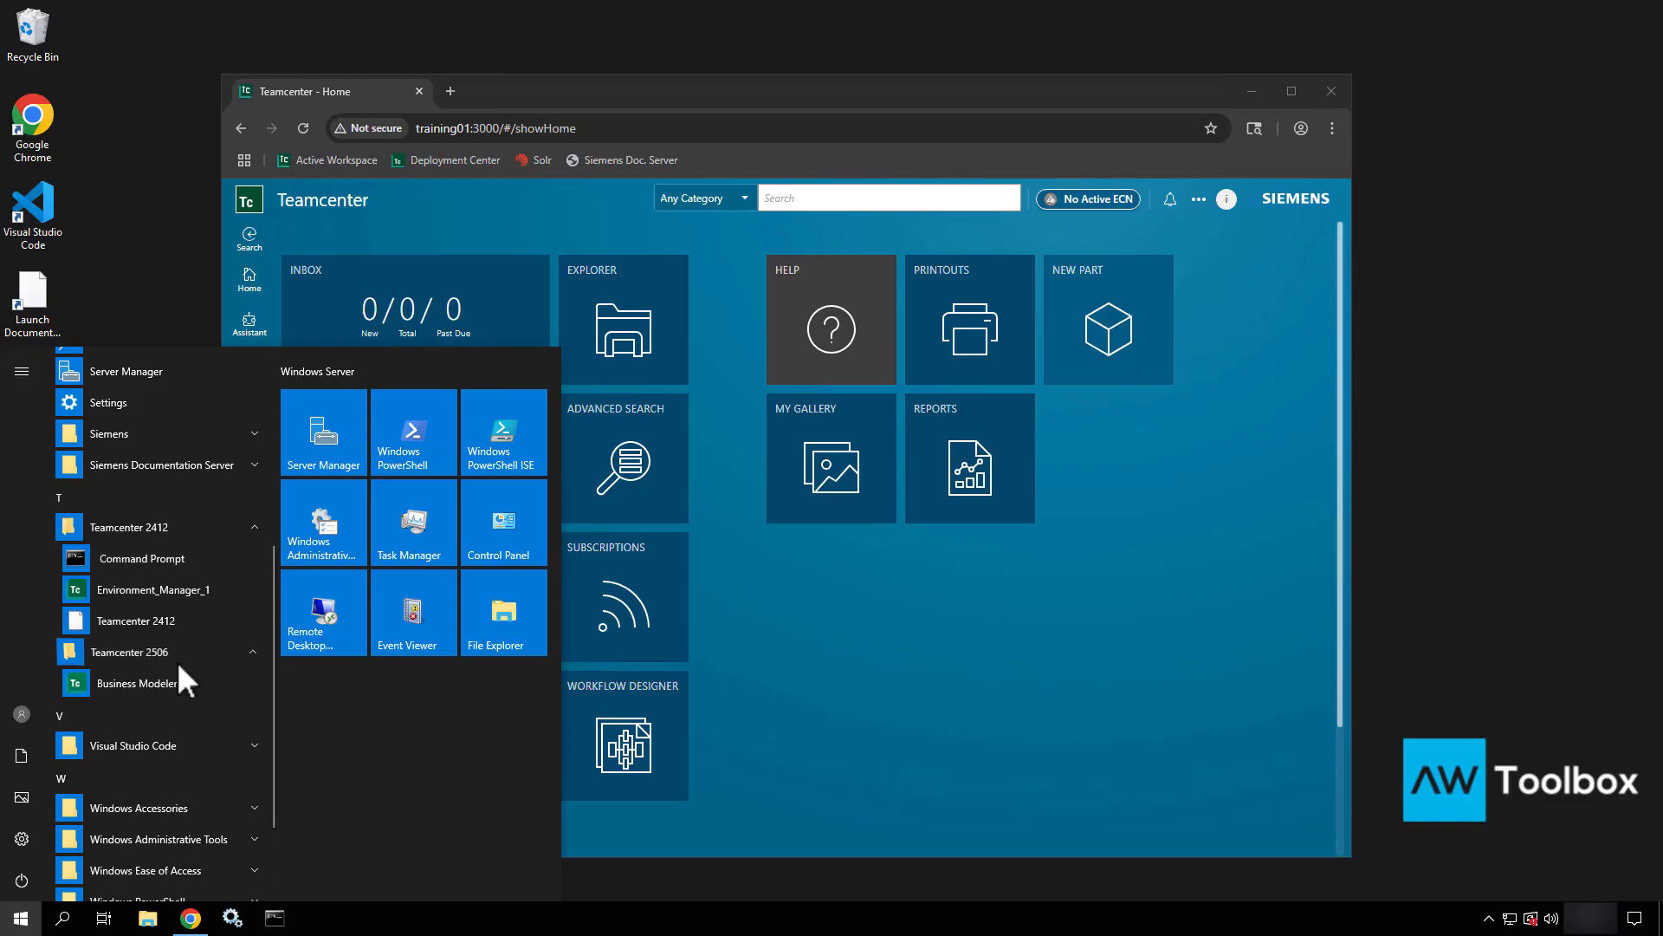
{"action": "right_click", "coordinate": [185, 563]}
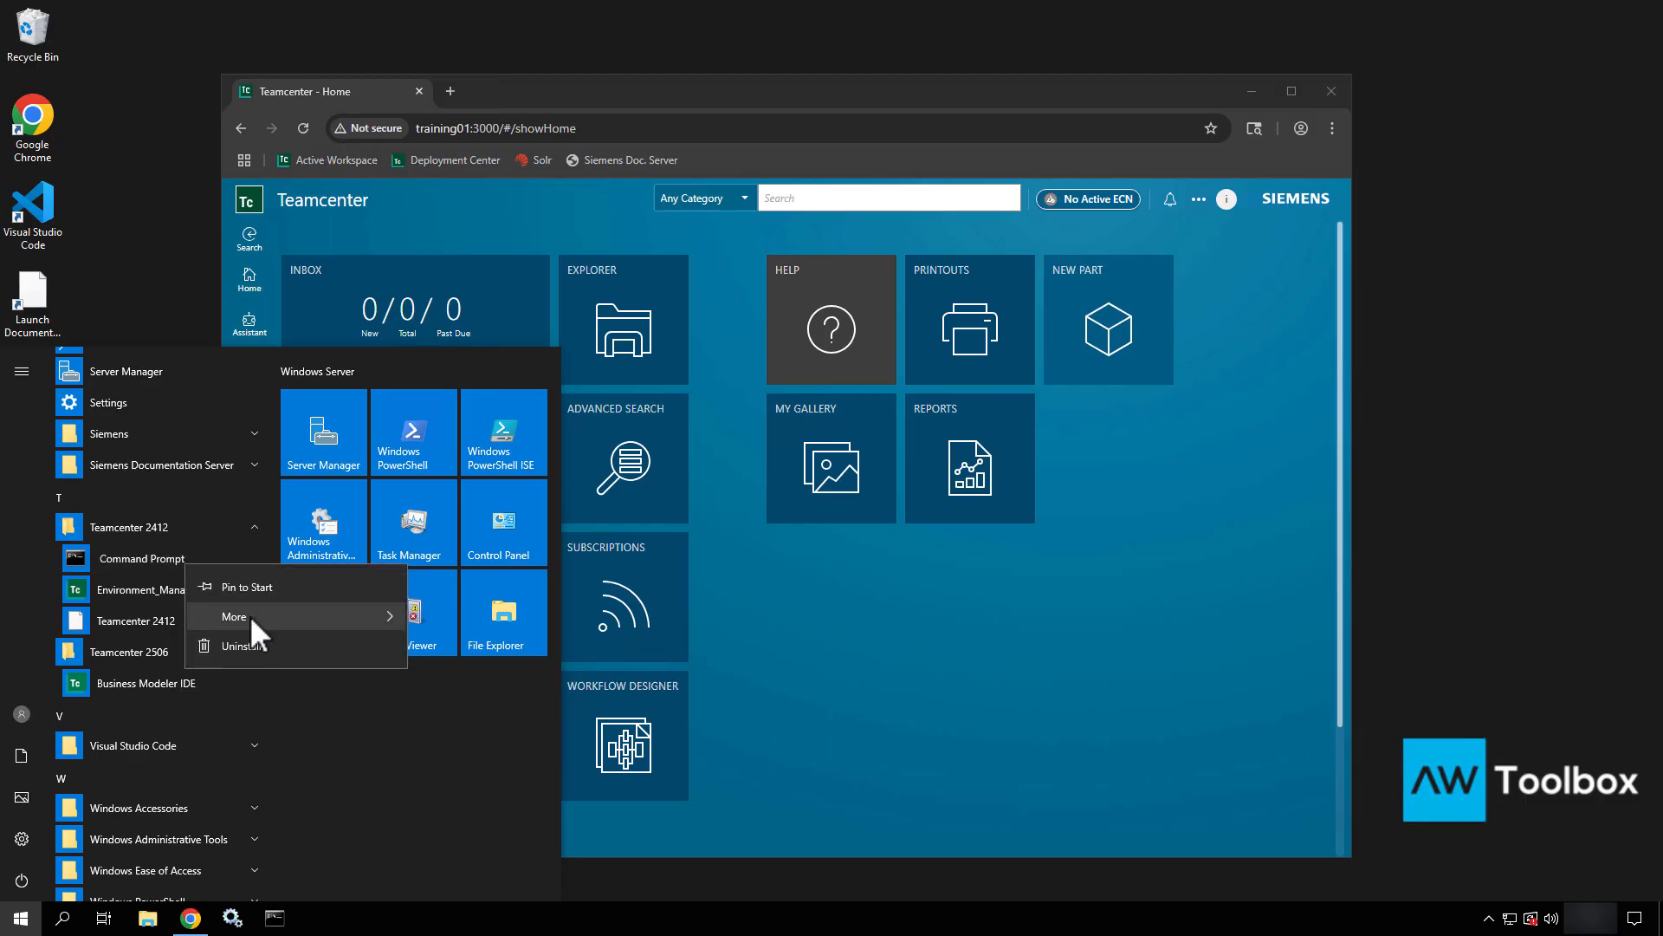
{"action": "mouse_move", "coordinate": [251, 615]}
{"action": "left_click", "coordinate": [458, 685]}
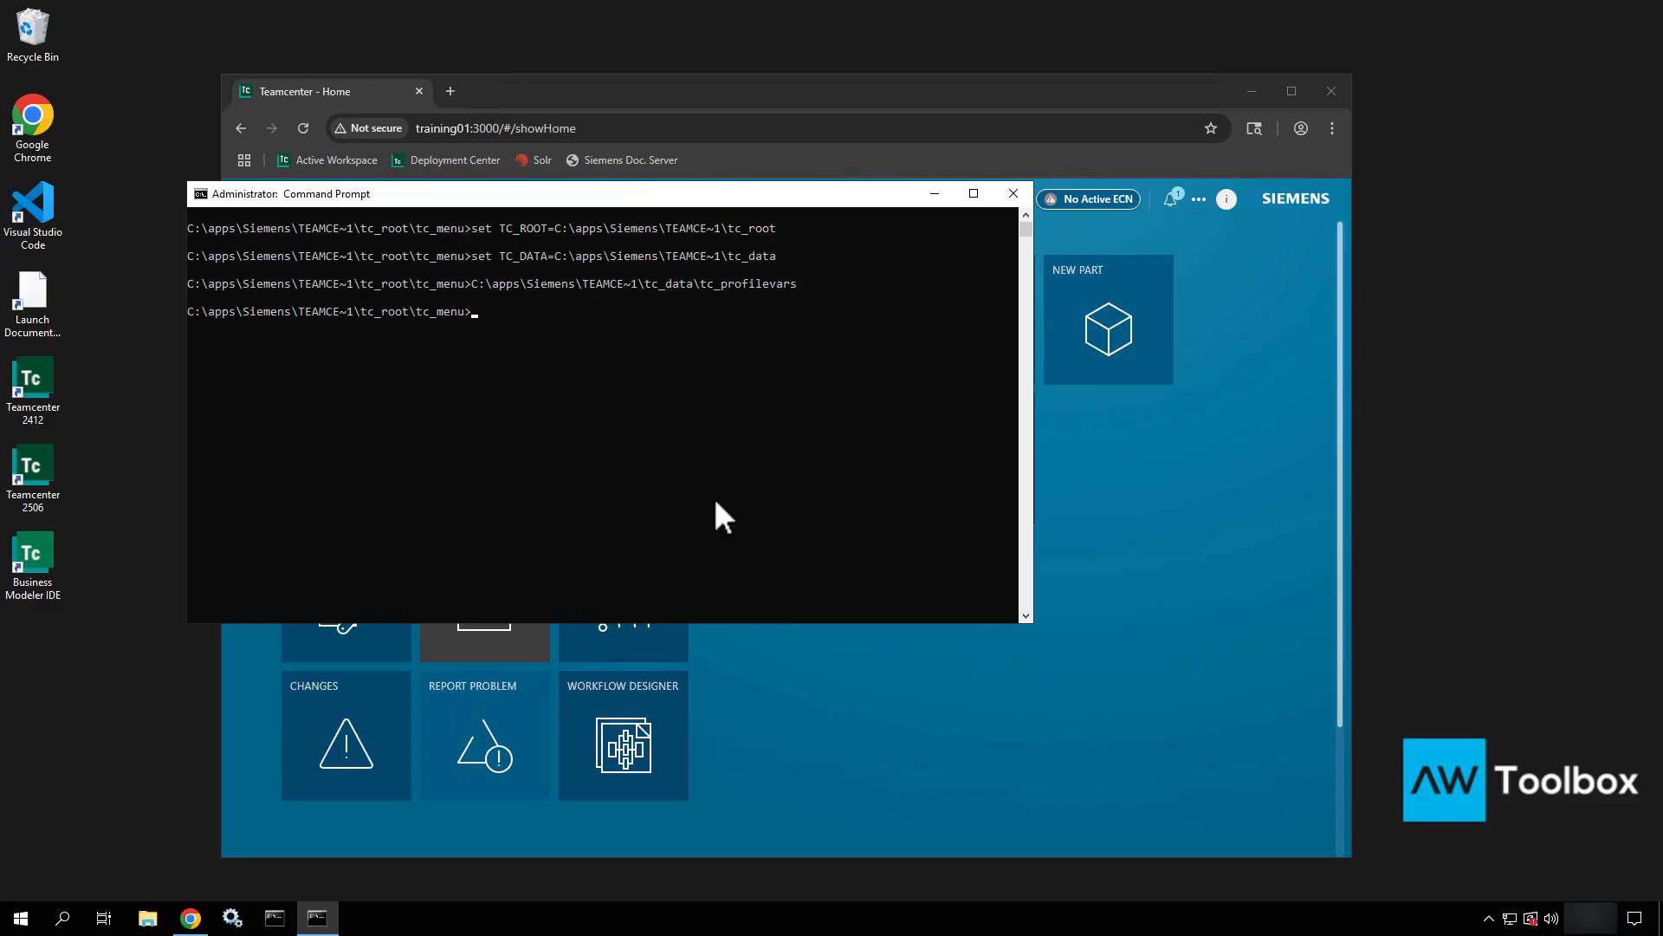
Run install -ayt, install -ask_version and list_users, then close the prompt.
{"action": "type", "text": "install -ay"}
{"action": "type", "text": "t"}
{"action": "key", "text": "Return"}
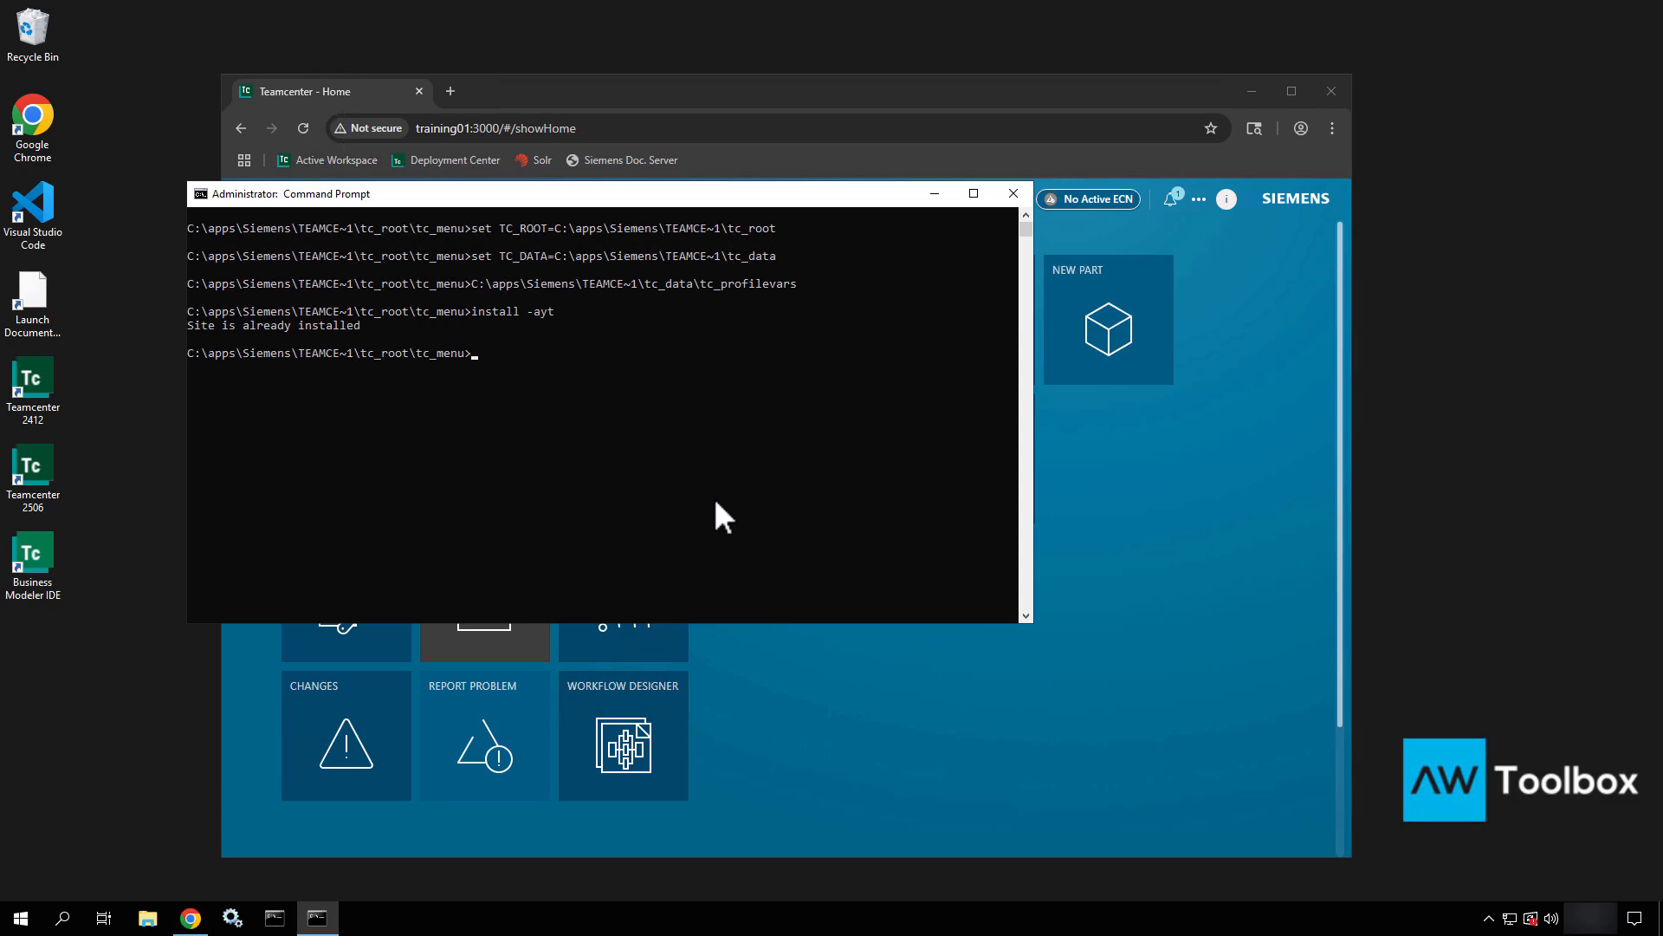
{"action": "type", "text": "install -ask_version"}
{"action": "key", "text": "Return"}
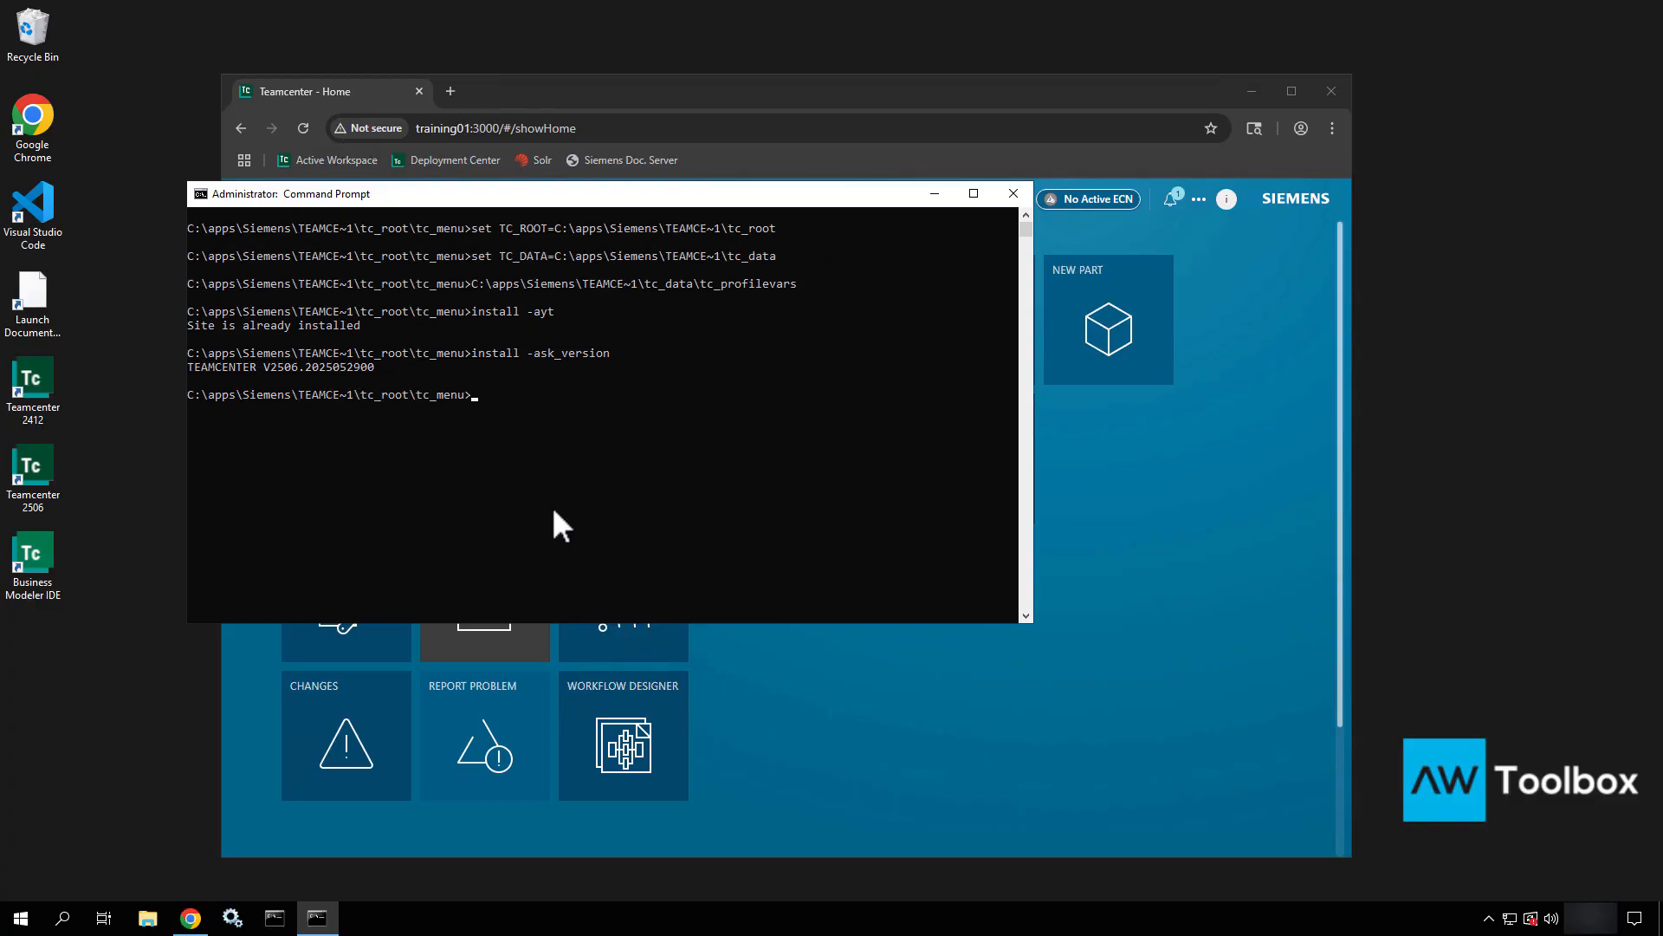
{"action": "type", "text": "list_users"}
{"action": "key", "text": "Return"}
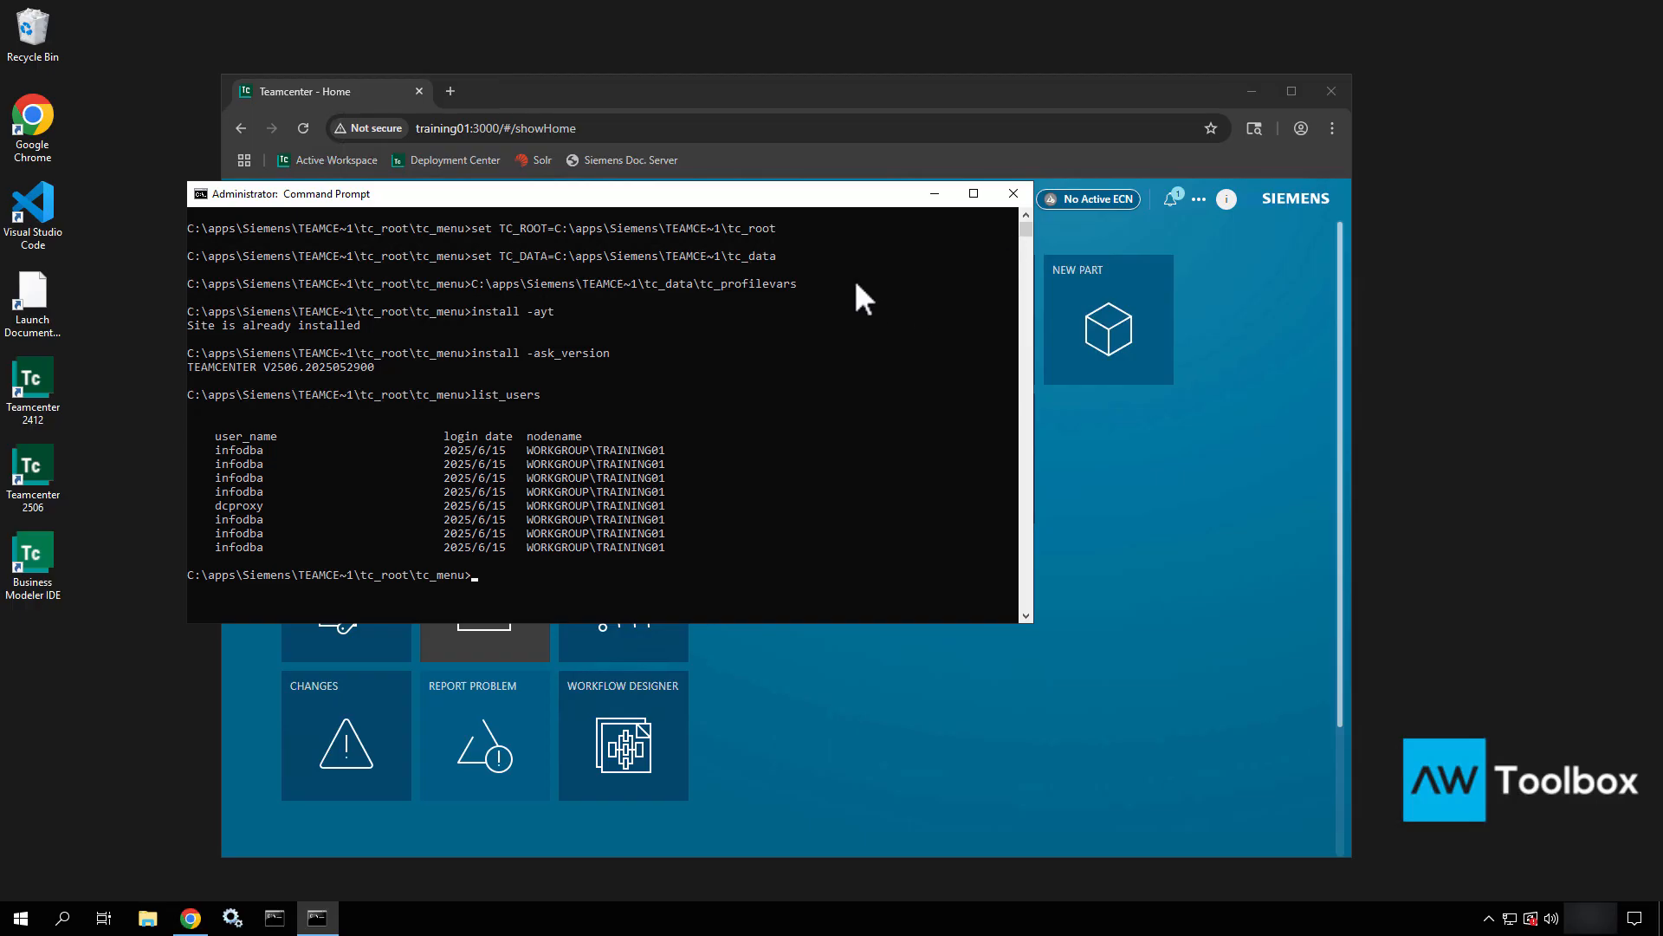
{"action": "left_click", "coordinate": [1014, 194]}
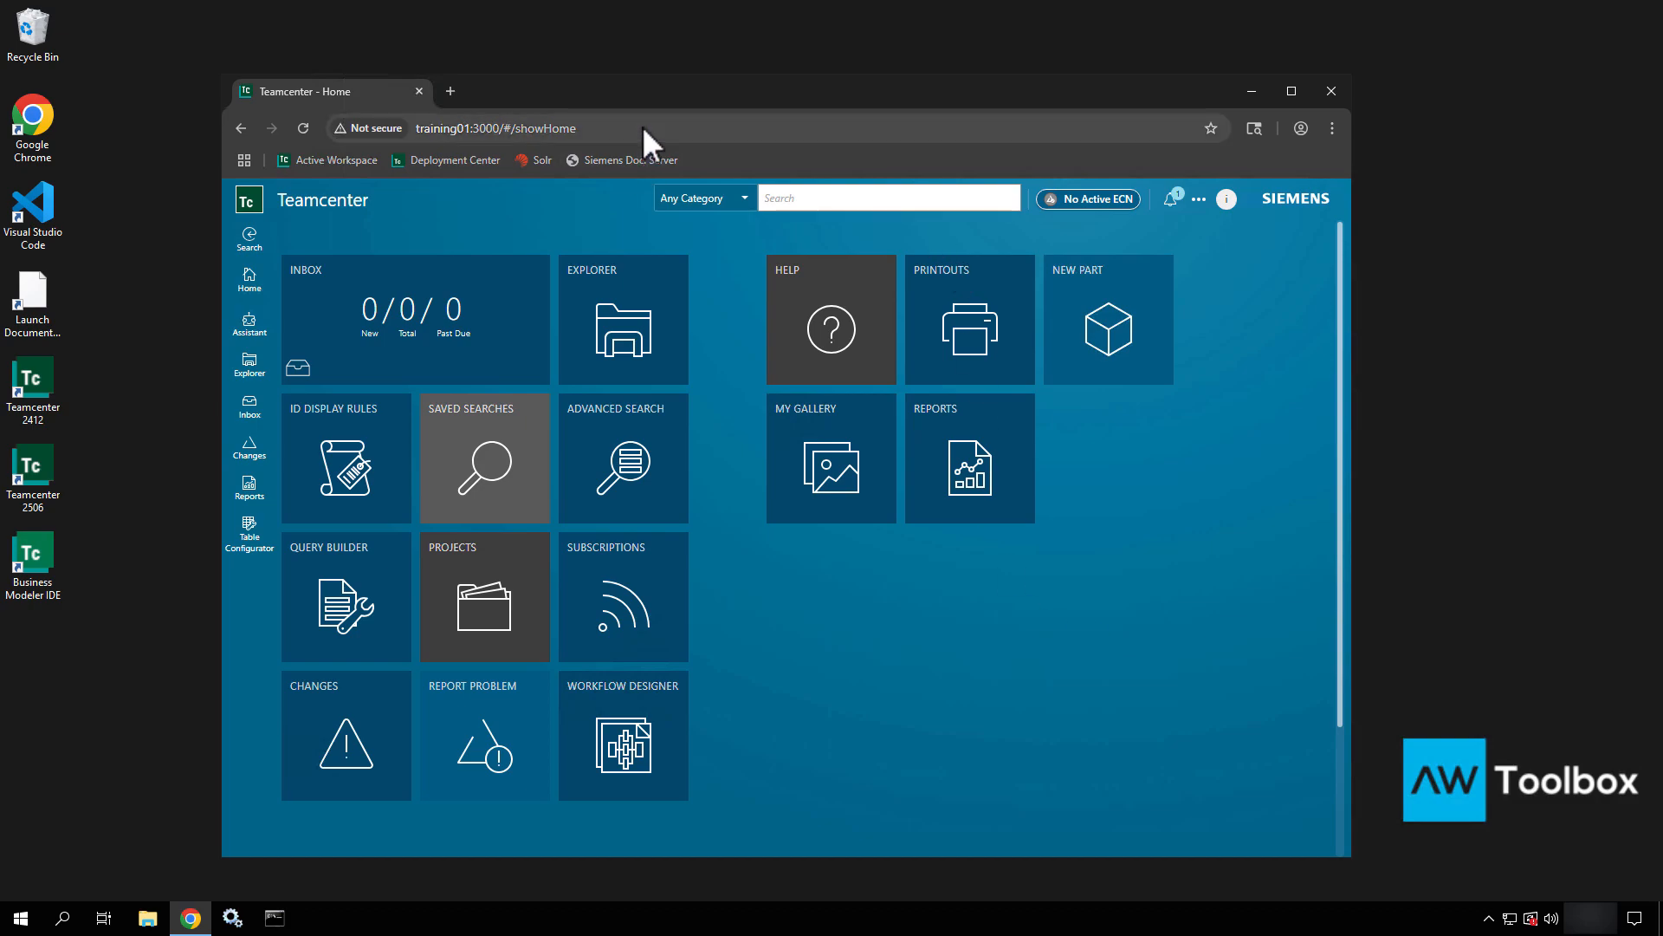
Replace #/showHome with ping in the address to load training01:3000/ping.
{"action": "left_click_drag", "start_coordinate": [642, 126], "coordinate": [509, 130]}
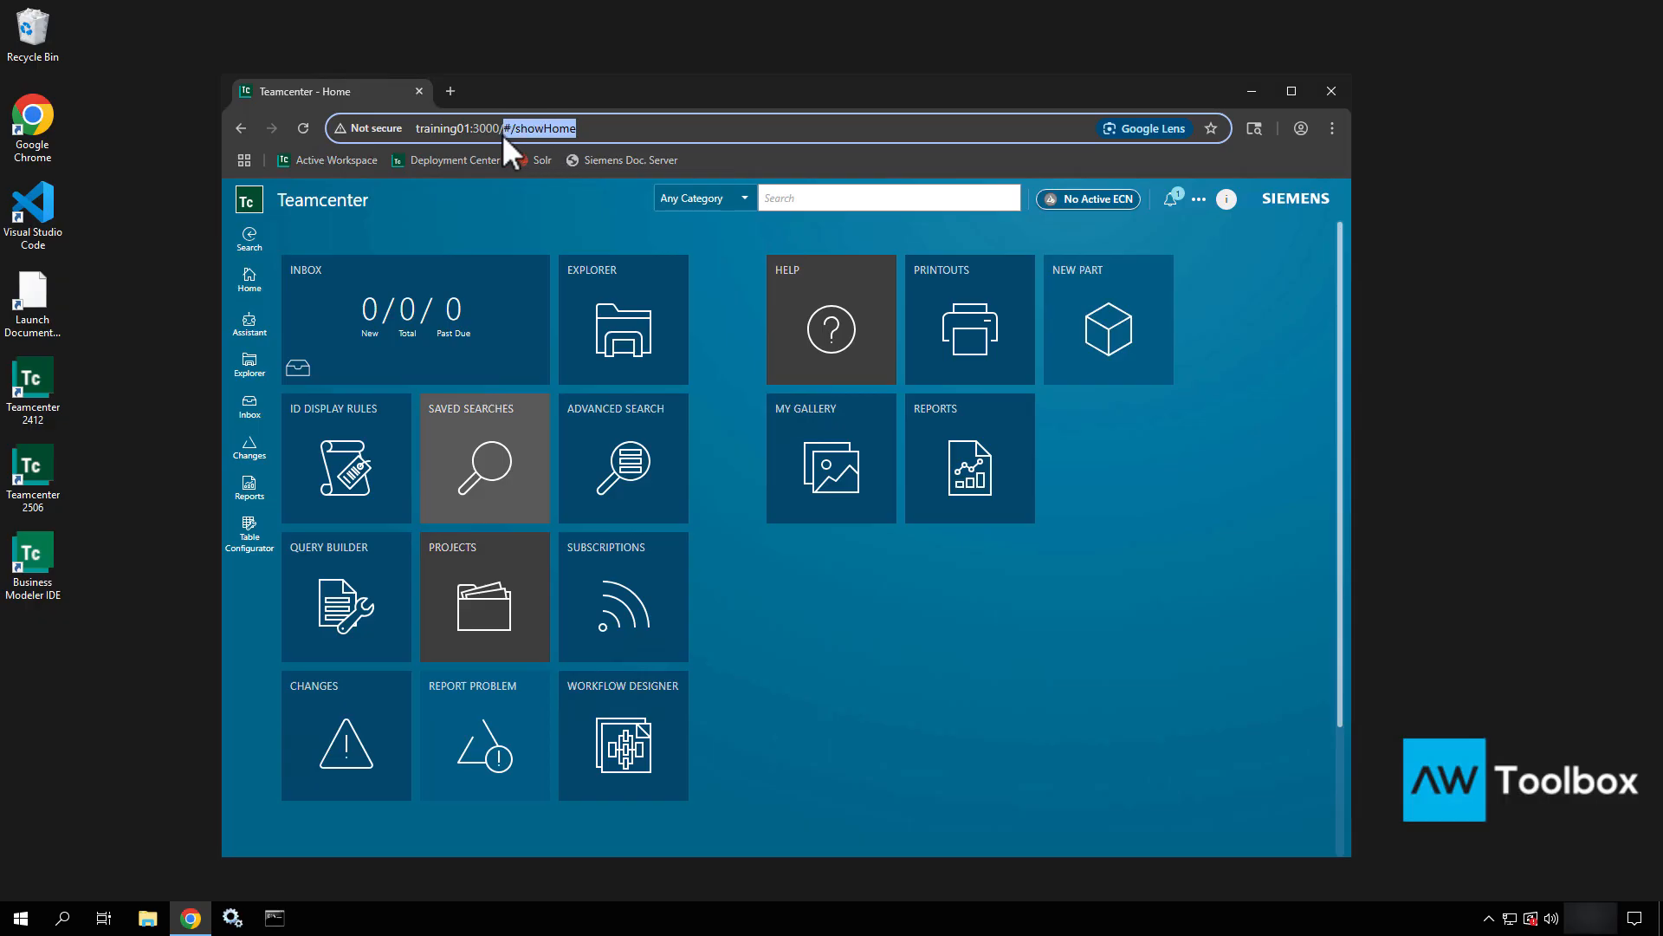
{"action": "type", "text": "ping"}
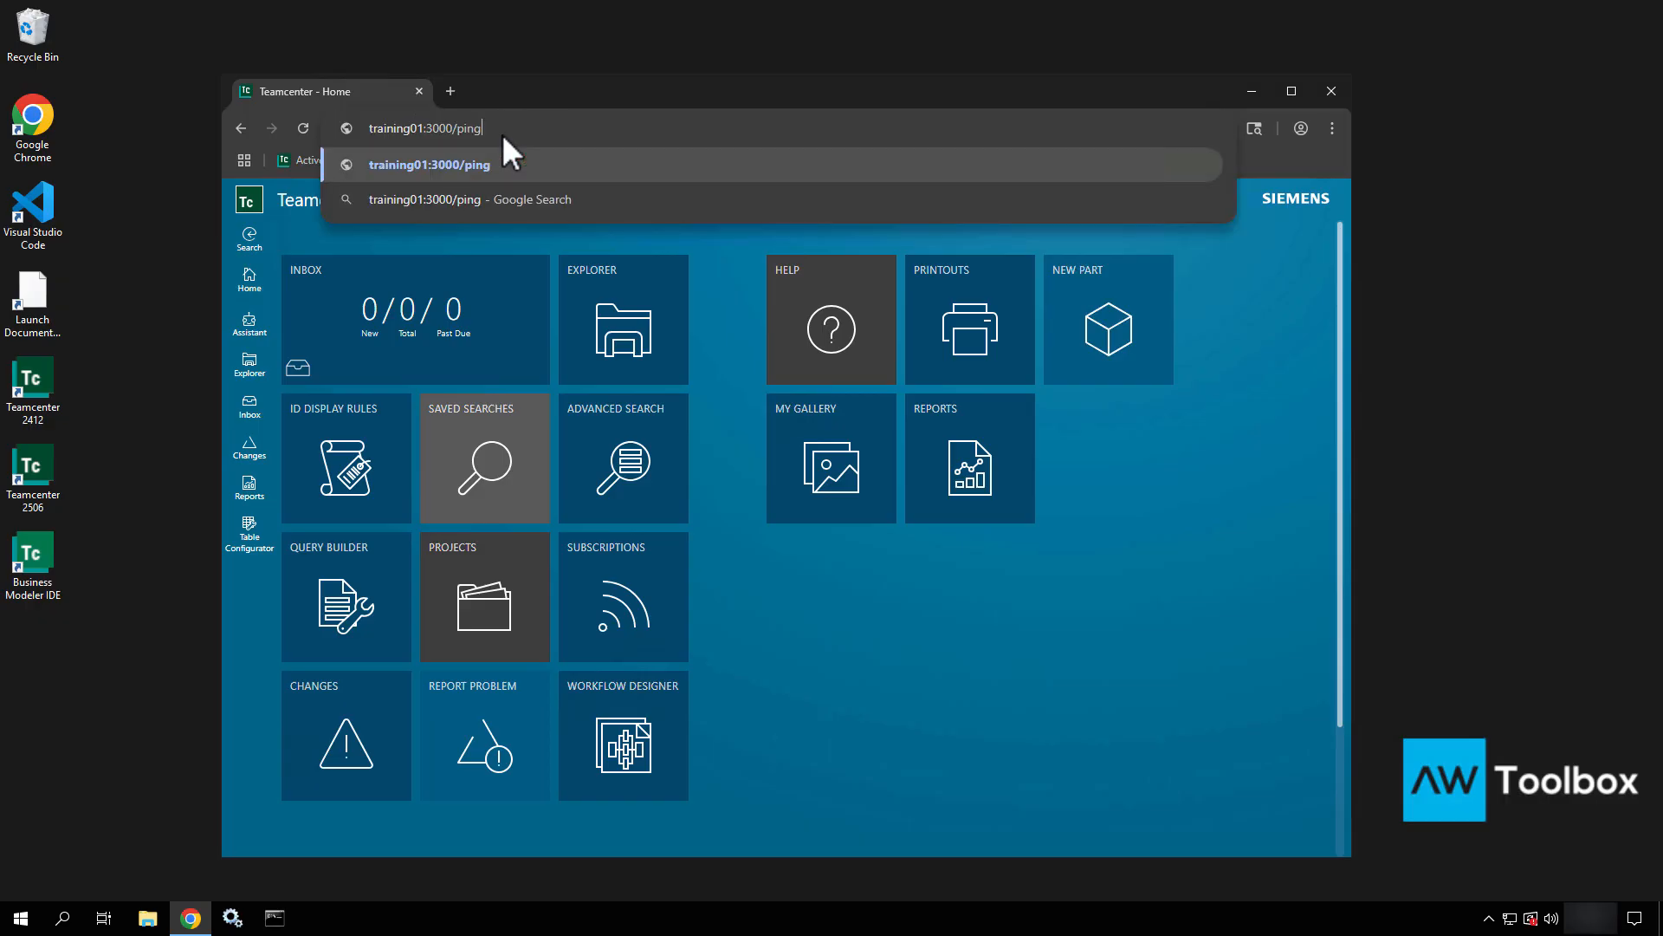
{"action": "key", "text": "Return"}
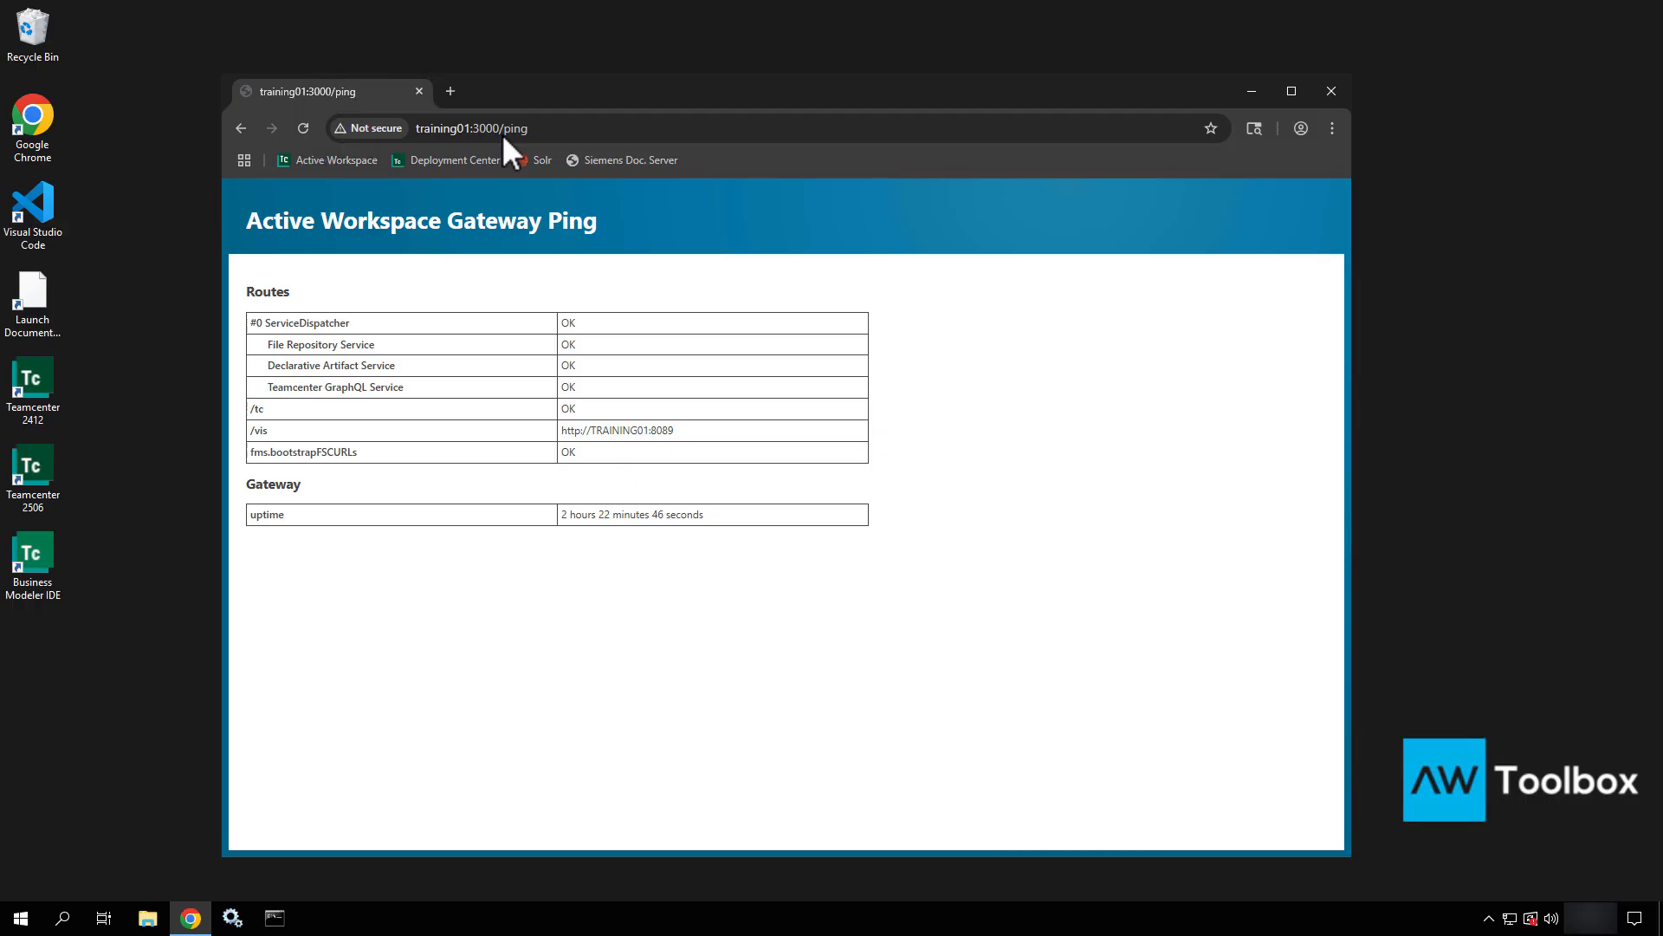